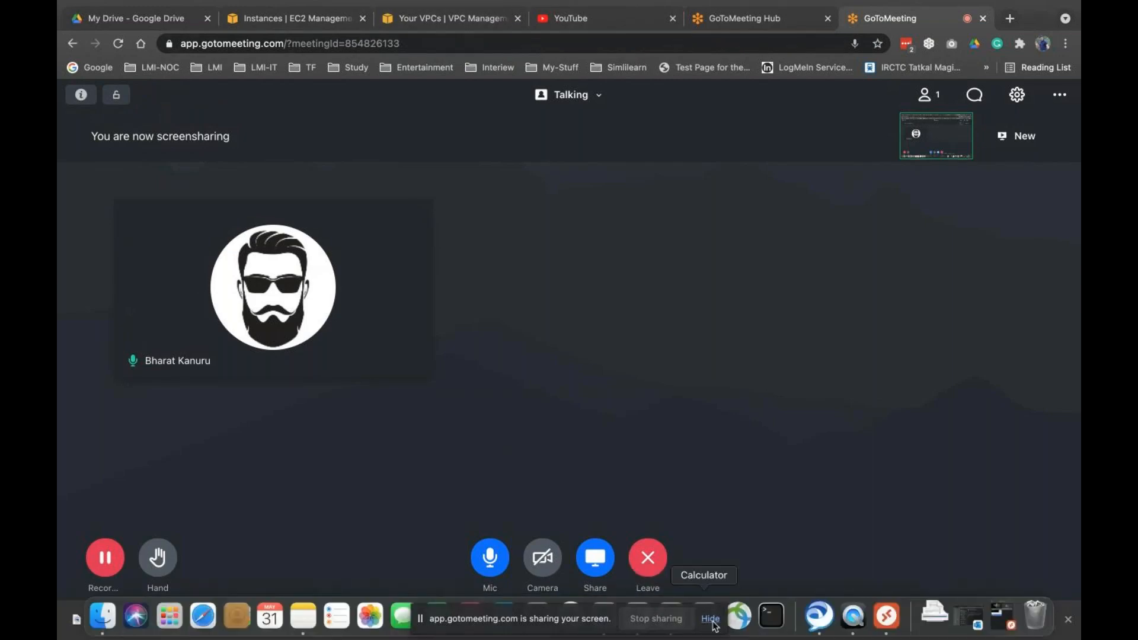
# Switch to the remote desktop's Paint window and draw a rounded rectangle about 702 × 269 px near the middle of the canvas.
pyautogui.click(853, 617)
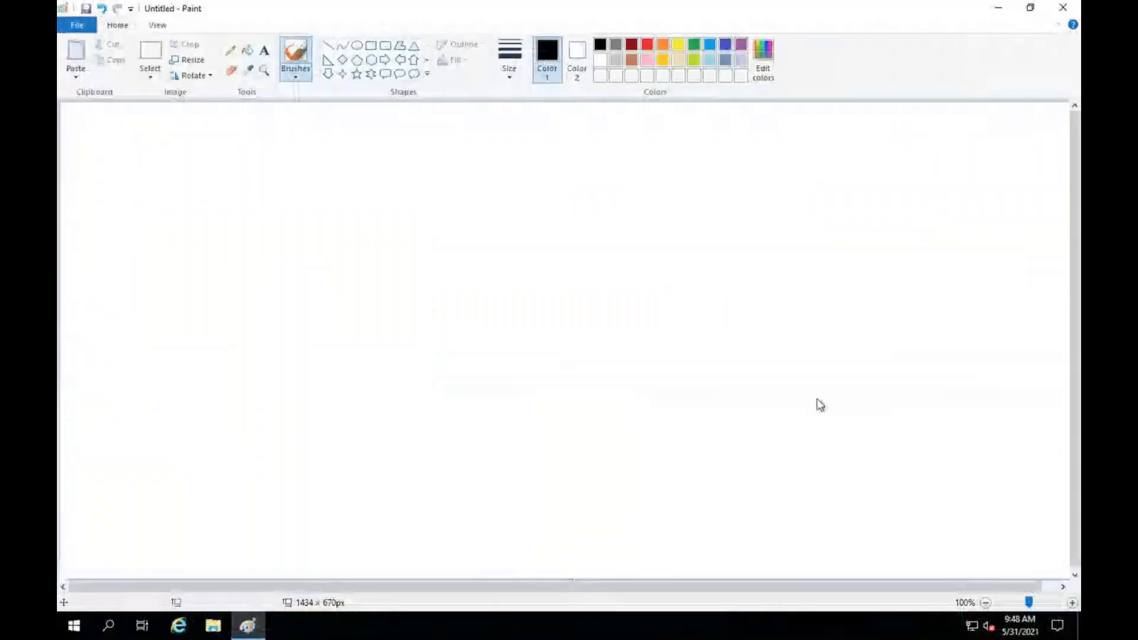
pyautogui.click(385, 46)
pyautogui.moveTo(207, 238); pyautogui.dragTo(612, 374)
pyautogui.moveTo(682, 415); pyautogui.dragTo(706, 430)
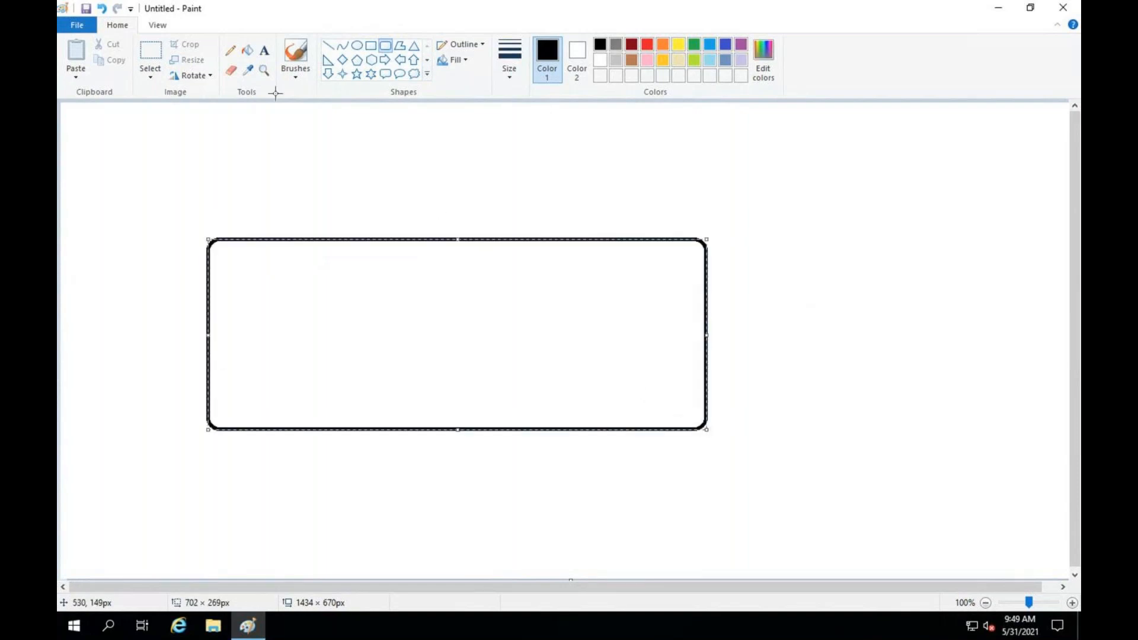
# Draw a rectangle about 613 × 162 px inside the rounded rectangle.
pyautogui.click(371, 46)
pyautogui.moveTo(234, 273); pyautogui.dragTo(433, 344)
pyautogui.moveTo(628, 398); pyautogui.dragTo(670, 388)
# Draw three ellipses in a row inside the inner rectangle, the first about 112 × 66 px and the last about 132 × 53 px.
pyautogui.click(356, 46)
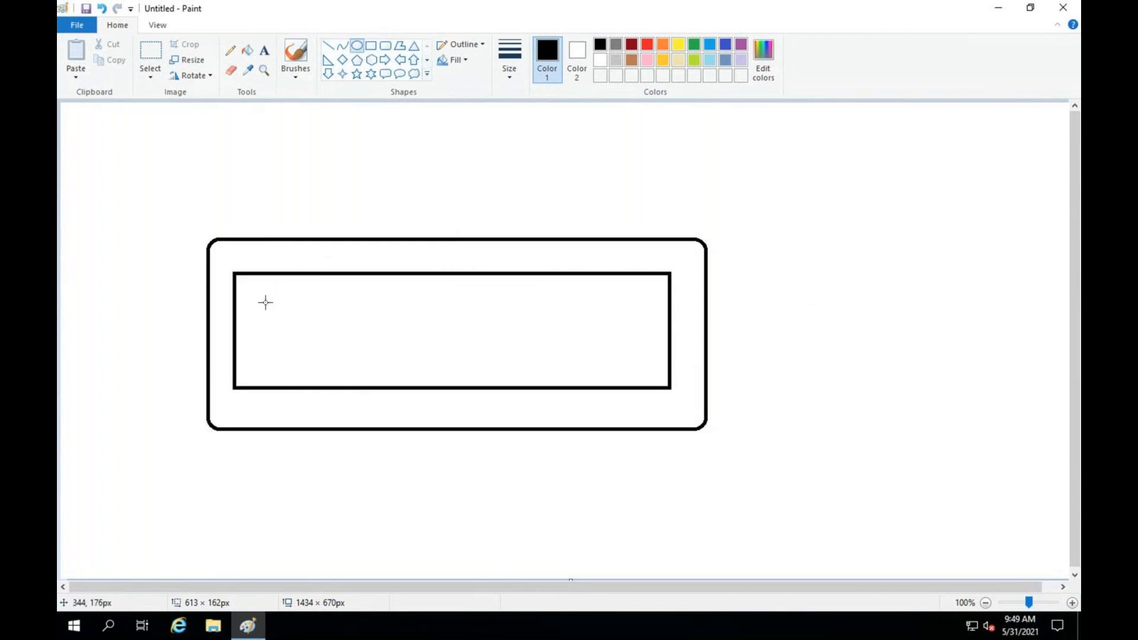
pyautogui.moveTo(255, 303); pyautogui.dragTo(337, 350)
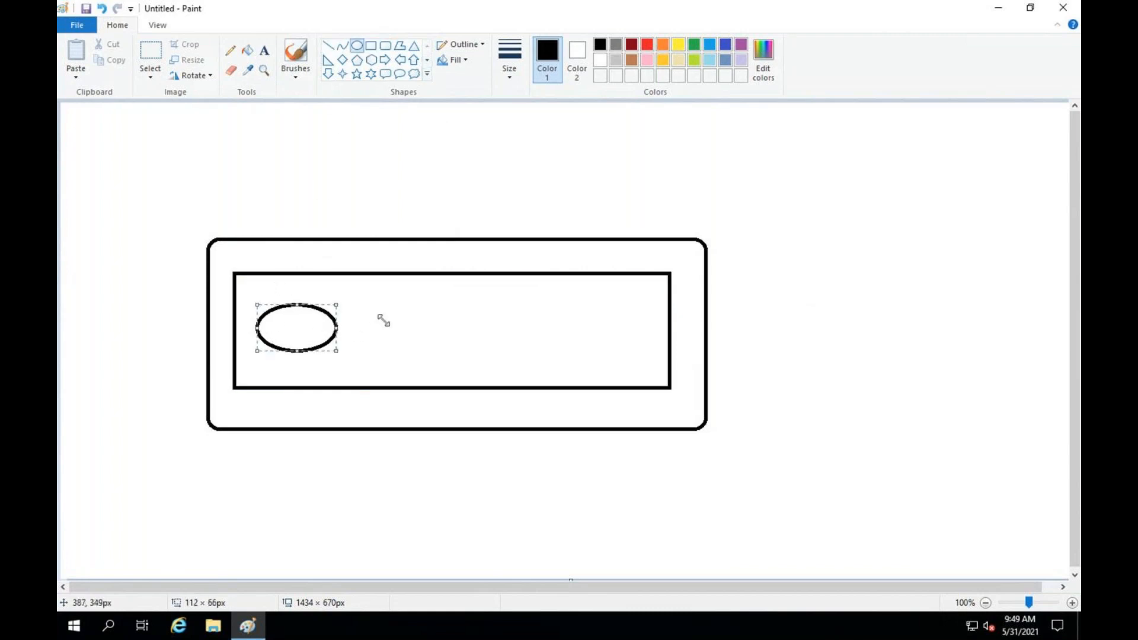
pyautogui.moveTo(383, 306); pyautogui.dragTo(463, 348)
pyautogui.click(600, 338)
pyautogui.moveTo(519, 309); pyautogui.dragTo(612, 345)
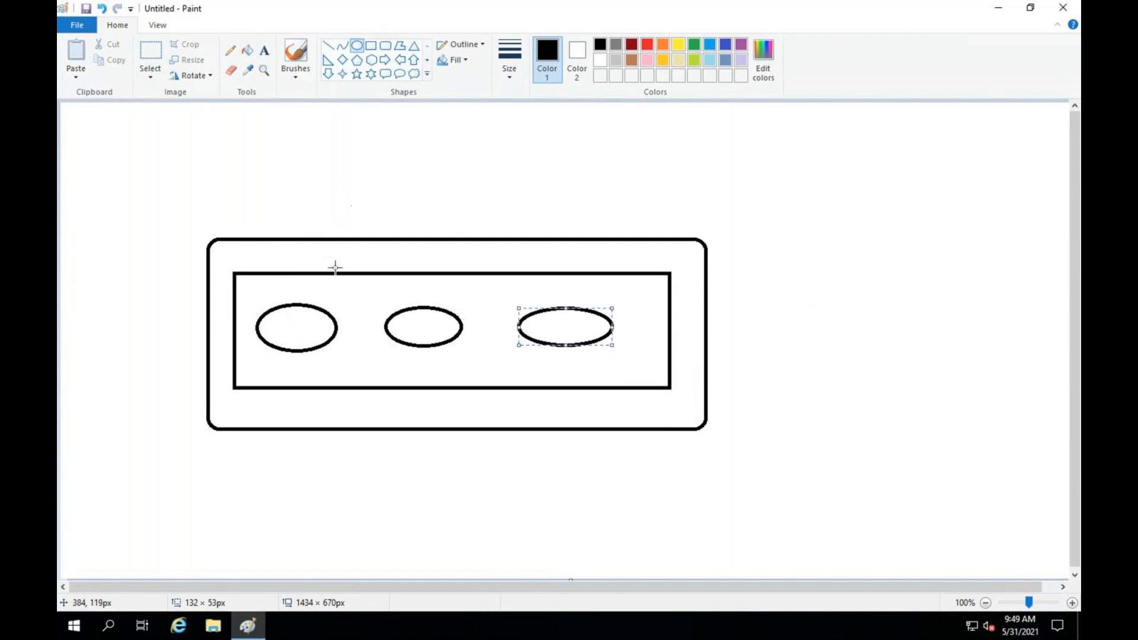
# Draw an irregular arrow-like polygon about 177 × 125 px above the rounded rectangle, with its lowest corner touching the upper edge.
pyautogui.click(403, 46)
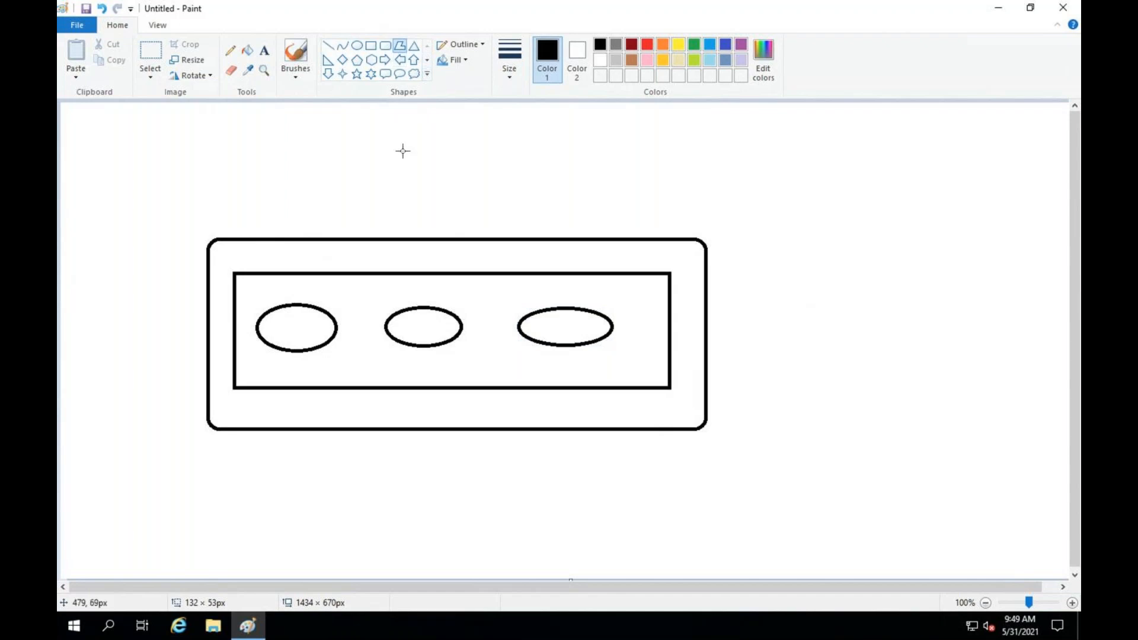
pyautogui.moveTo(393, 148); pyautogui.dragTo(518, 149)
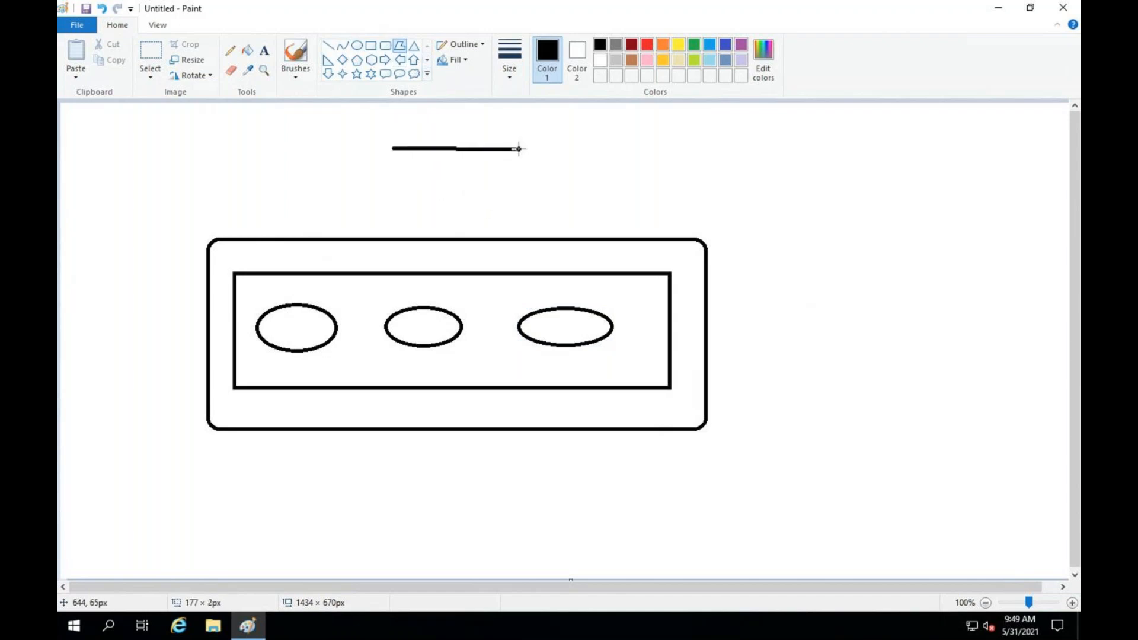
pyautogui.moveTo(505, 178); pyautogui.dragTo(470, 236)
pyautogui.moveTo(470, 233)
pyautogui.mouseDown()
pyautogui.moveTo(443, 206)
pyautogui.moveTo(405, 218)
pyautogui.moveTo(417, 188)
pyautogui.moveTo(441, 172)
pyautogui.moveTo(393, 149)
pyautogui.mouseUp()
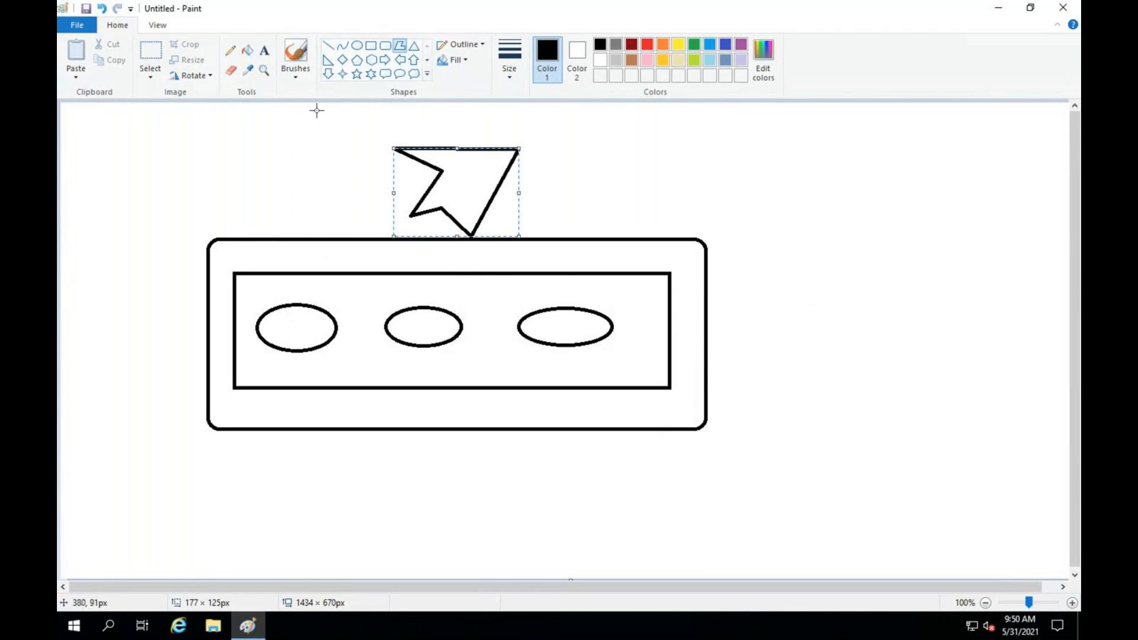
# Place a text box over the leftmost ellipse and set the font size to 11.
pyautogui.click(265, 50)
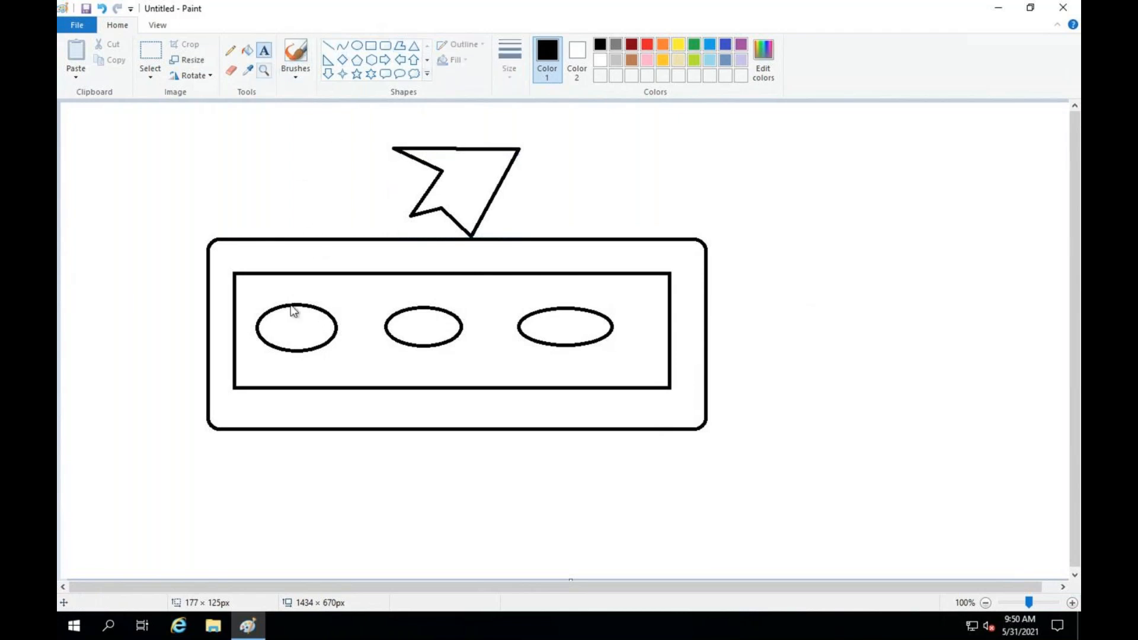
pyautogui.moveTo(268, 322); pyautogui.dragTo(322, 335)
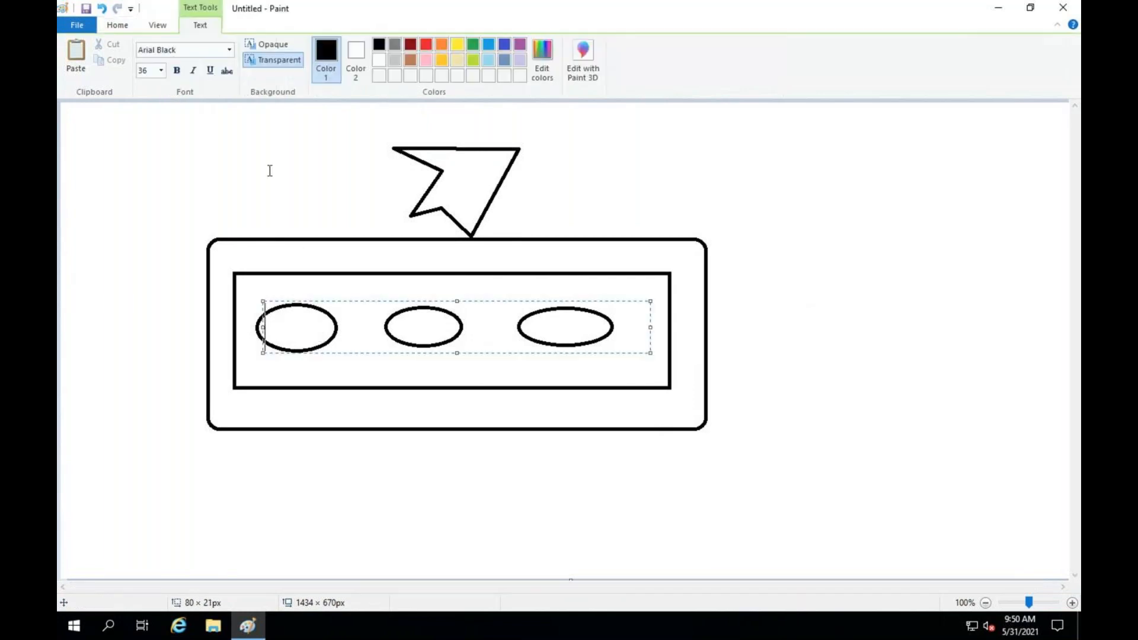
pyautogui.click(161, 71)
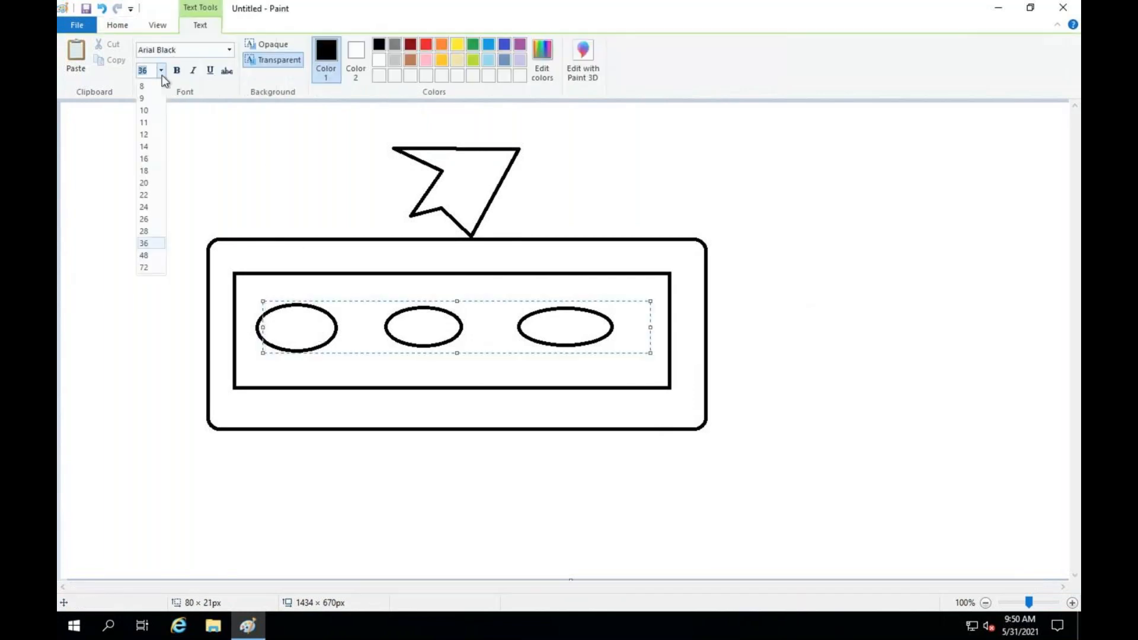
pyautogui.click(146, 123)
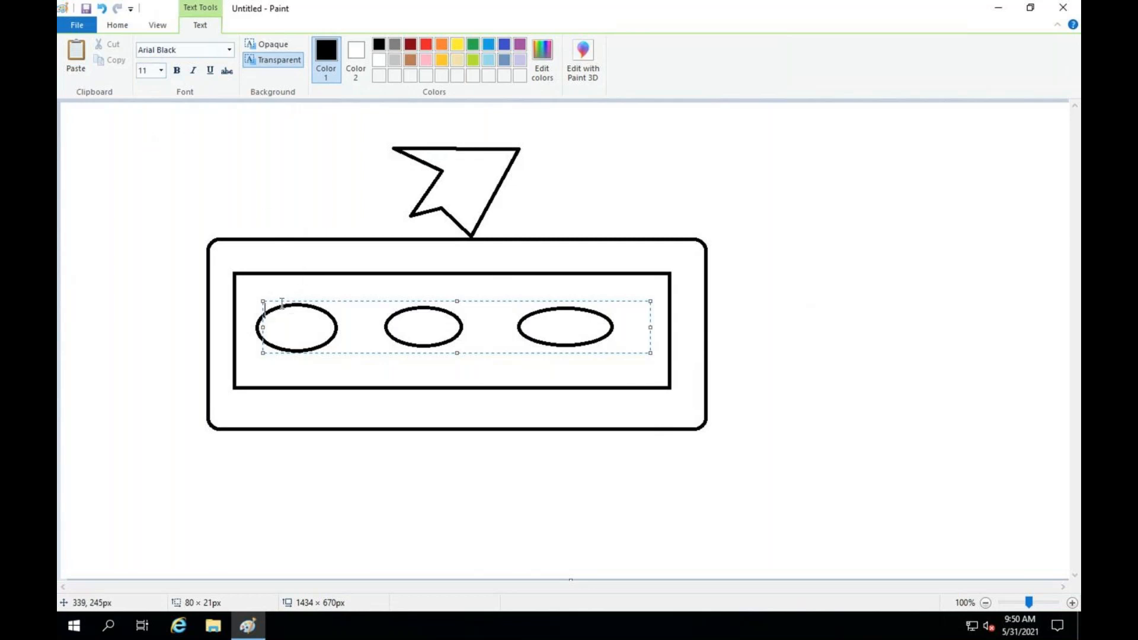
# Try labelling the leftmost ellipse "Webserver-21", and undo that text.
pyautogui.write('W')
pyautogui.write('ebse')
pyautogui.write('rver')
pyautogui.write('-21')
pyautogui.press('BackSpace')
pyautogui.write('21')
pyautogui.click(315, 361)
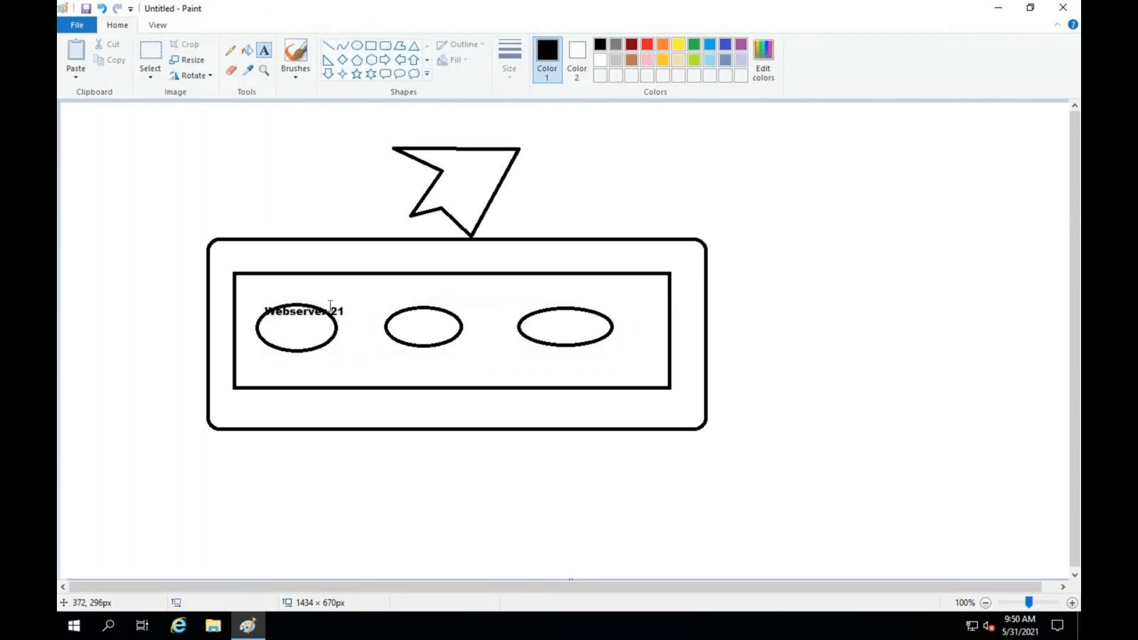
pyautogui.hotkey('ctrl', 'z')
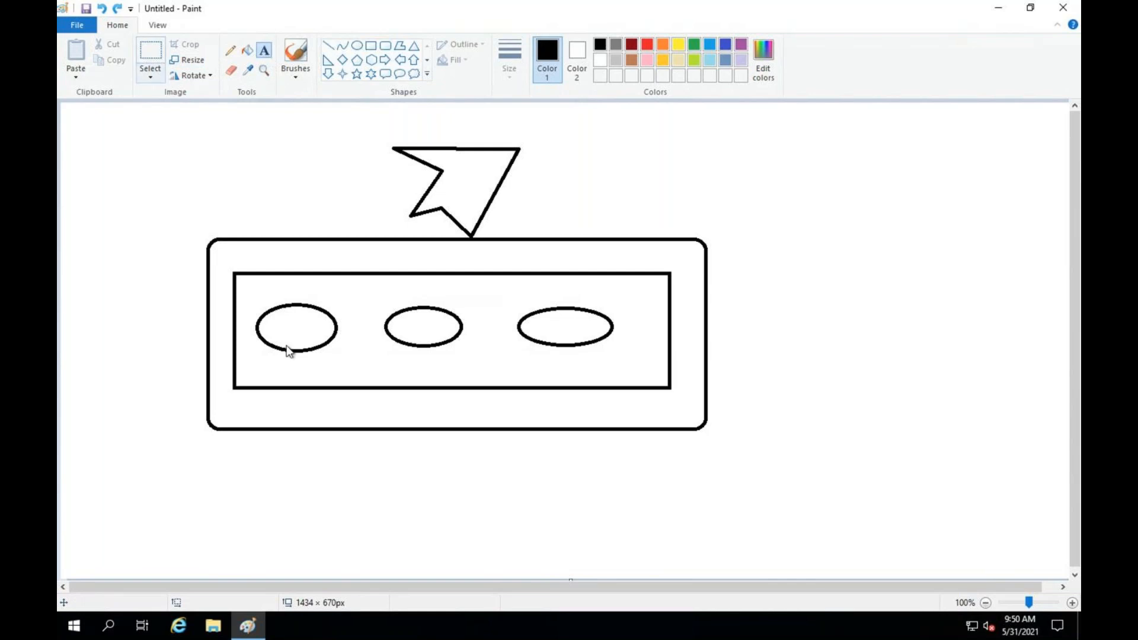
pyautogui.click(270, 319)
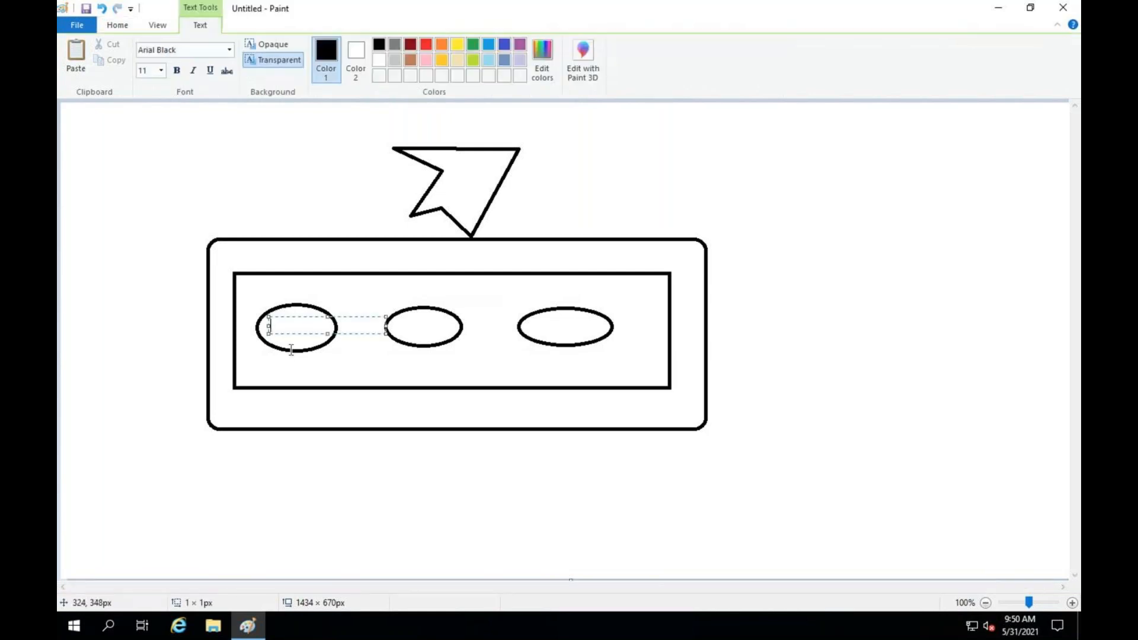
pyautogui.click(228, 50)
pyautogui.scroll(3, 177, 199)
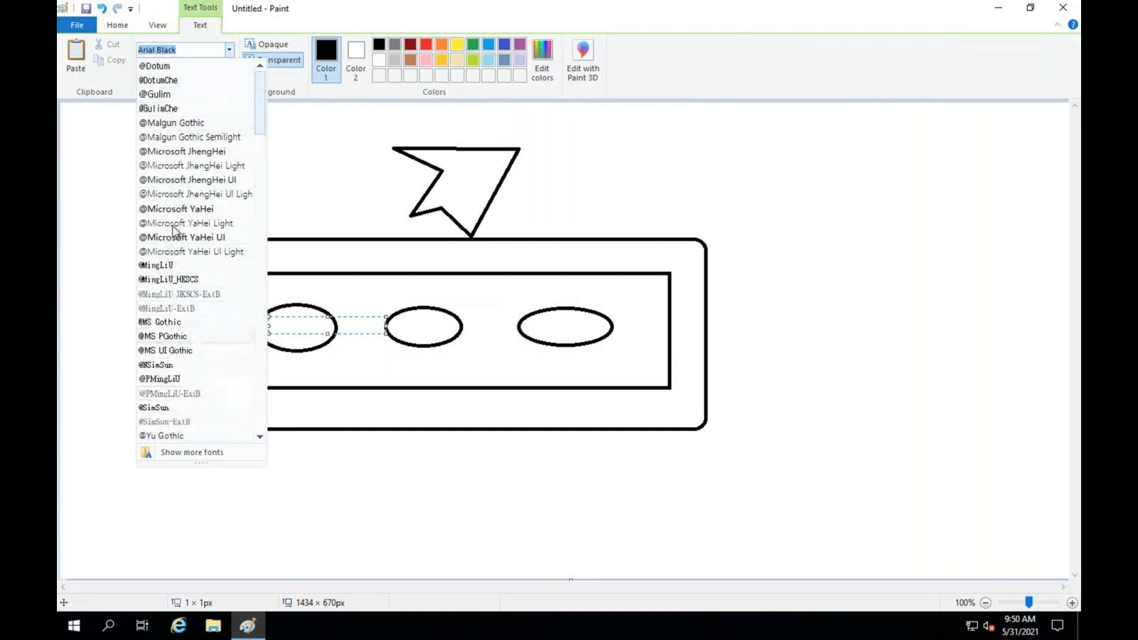
pyautogui.click(183, 122)
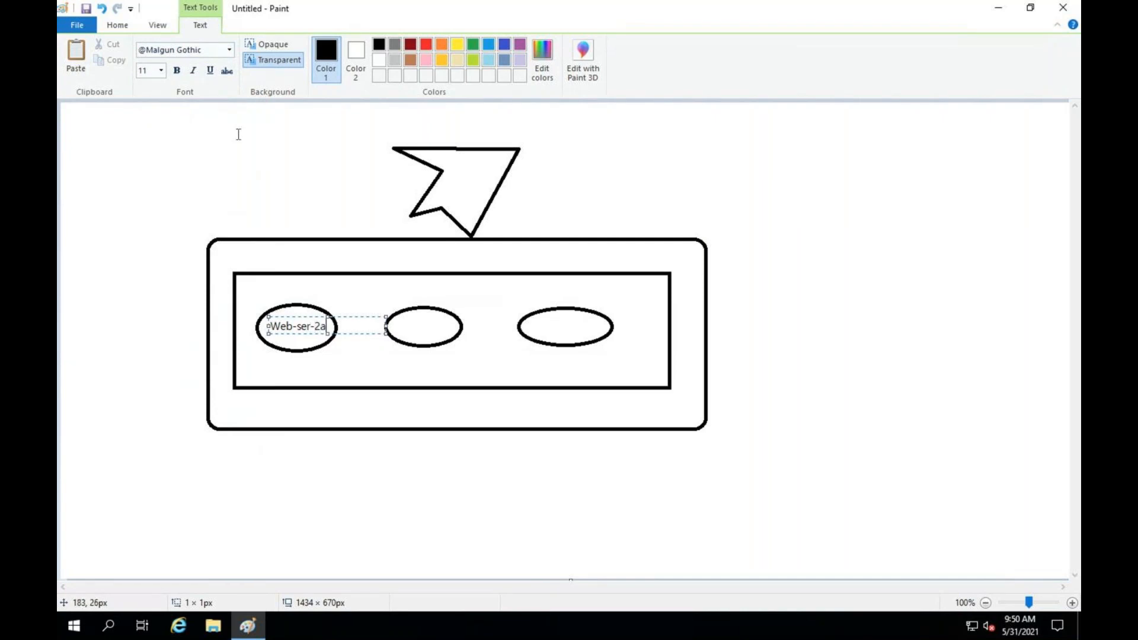
pyautogui.click(393, 328)
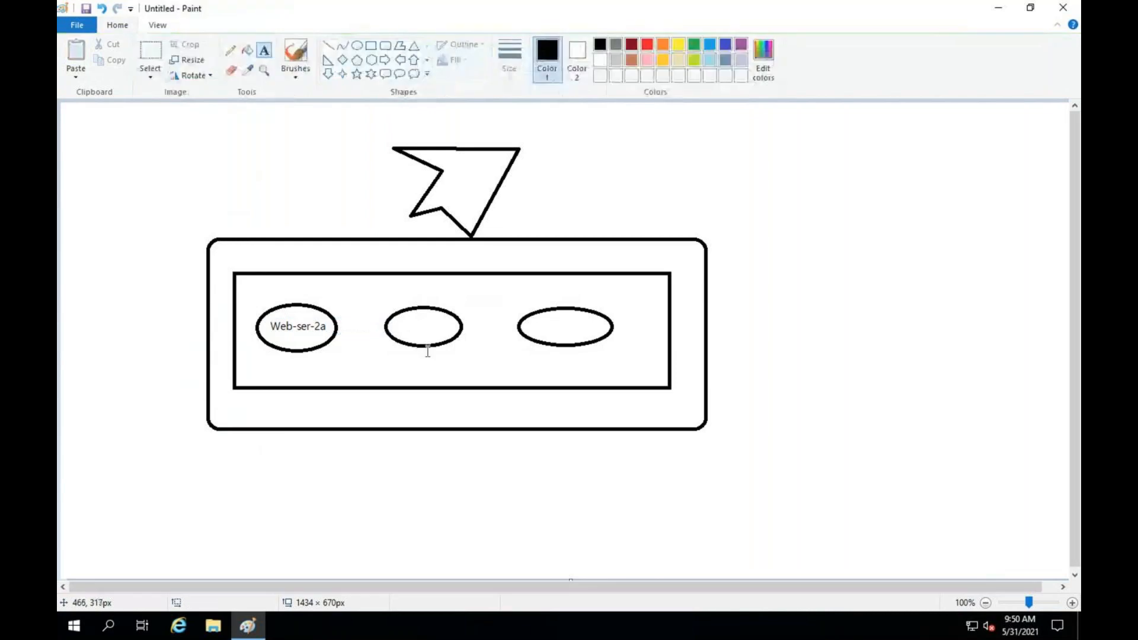
# Label the middle ellipse "Web-Ser-2b" and the rightmost ellipse "Web-Ser-2c", shifting the last label to sit inside its outline.
pyautogui.click(395, 325)
pyautogui.write('Web-Ser-2b')
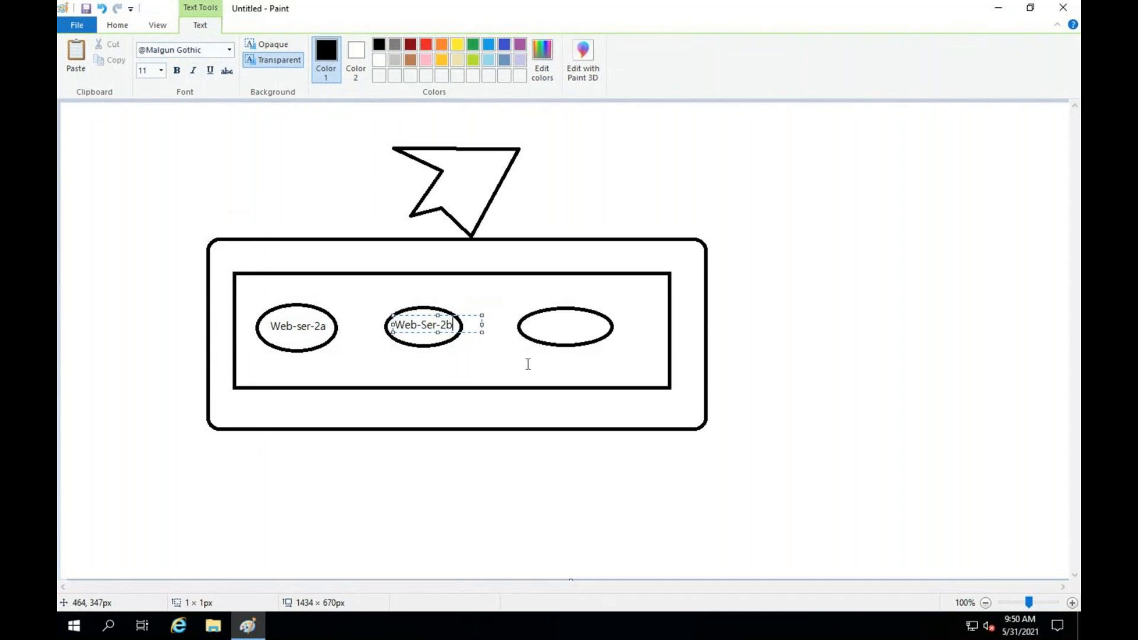
pyautogui.click(526, 327)
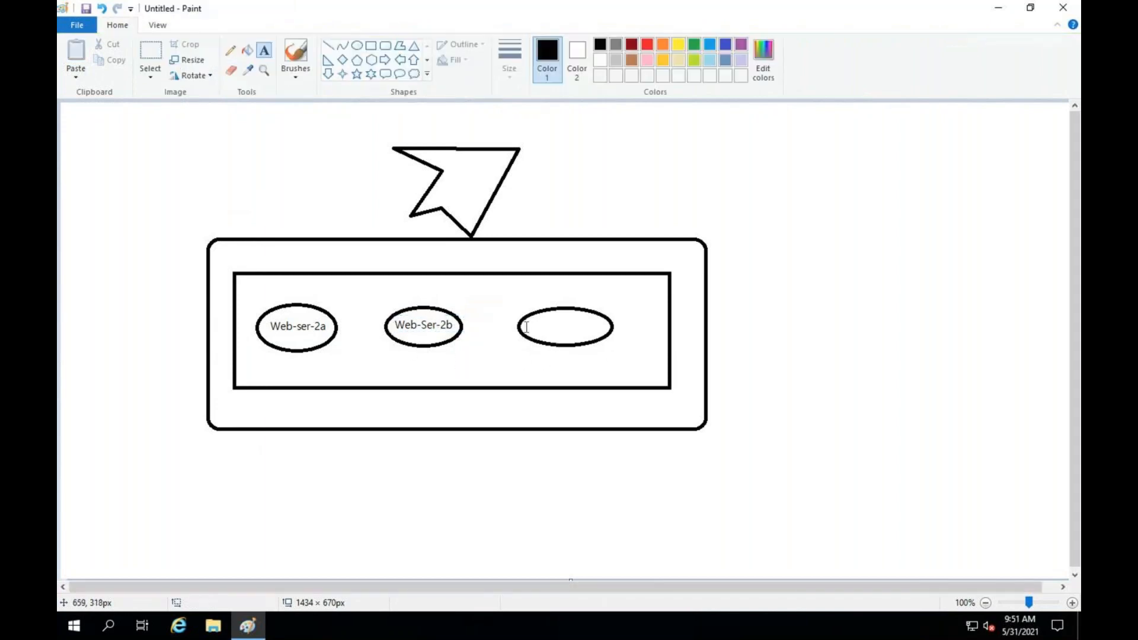
pyautogui.click(531, 332)
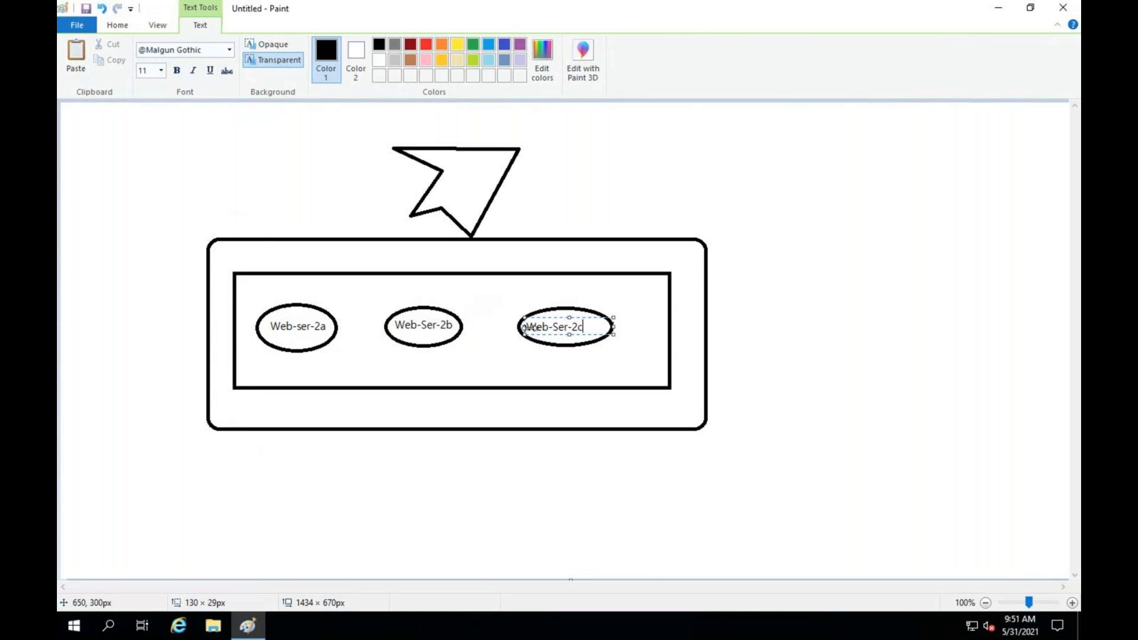
pyautogui.moveTo(524, 327); pyautogui.dragTo(530, 328)
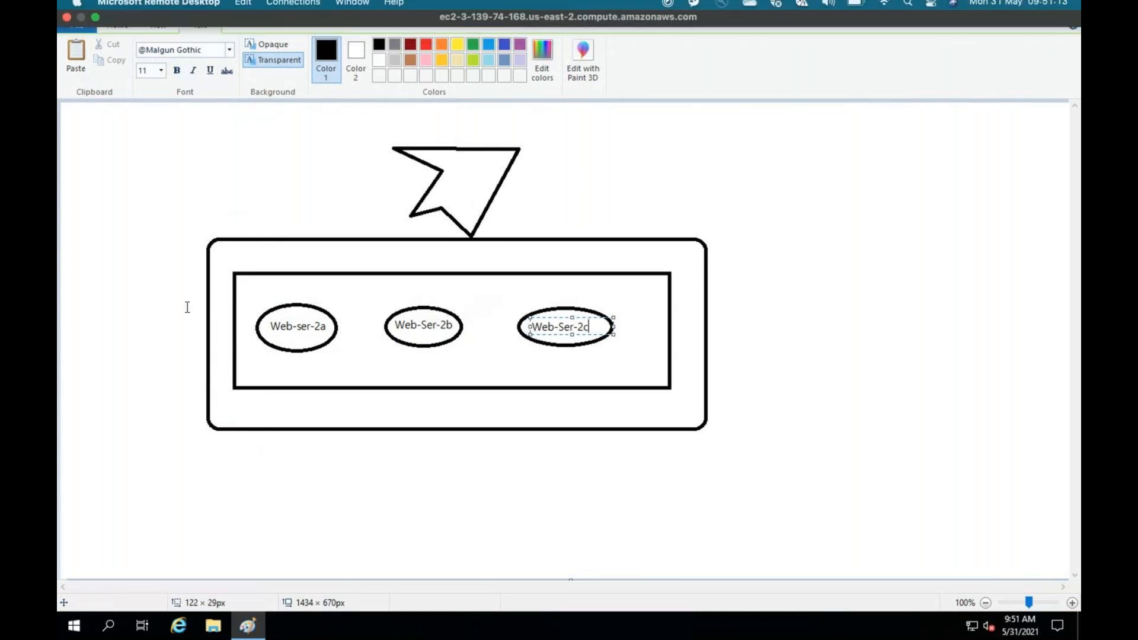
# Draw an oval callout about 321 × 73 px in the upper-right area of the canvas.
pyautogui.click(119, 26)
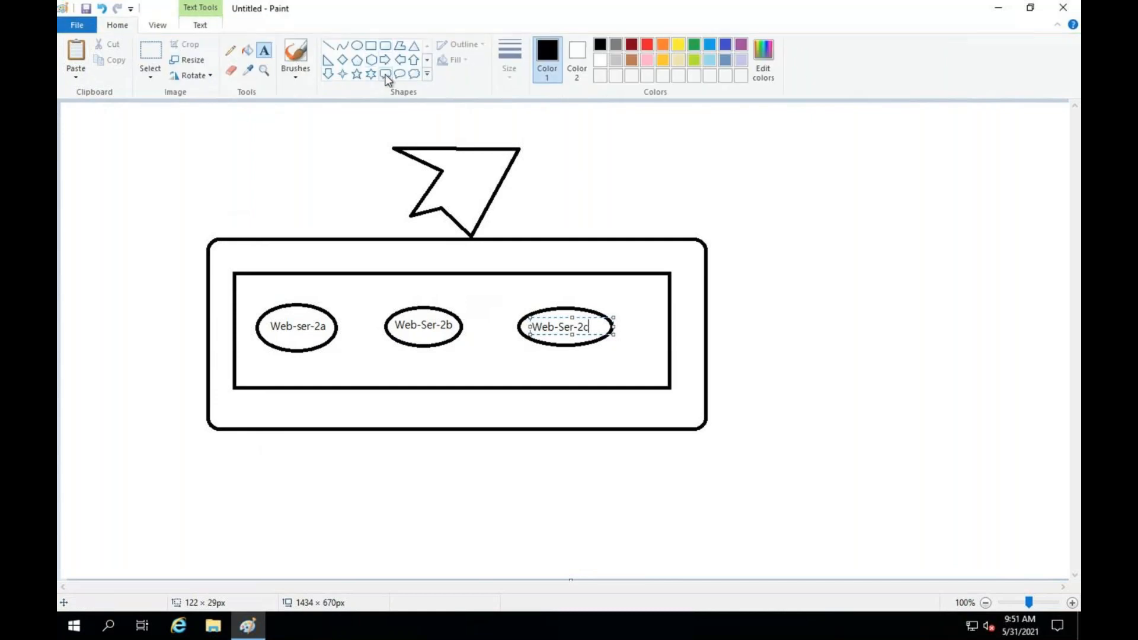
pyautogui.click(400, 75)
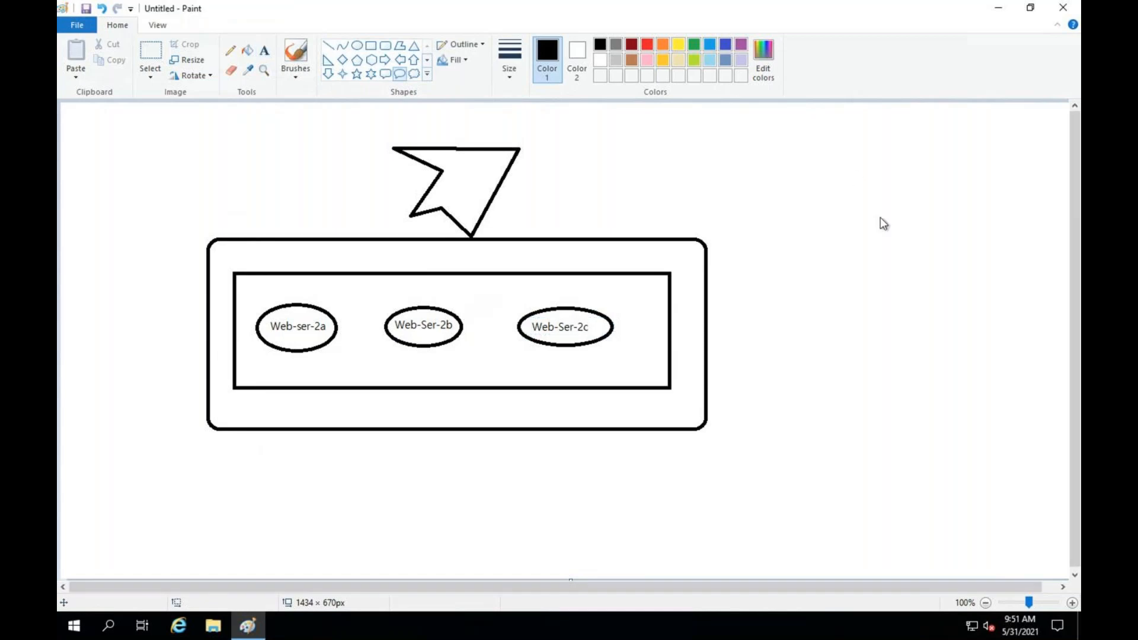
pyautogui.moveTo(768, 136); pyautogui.dragTo(977, 188)
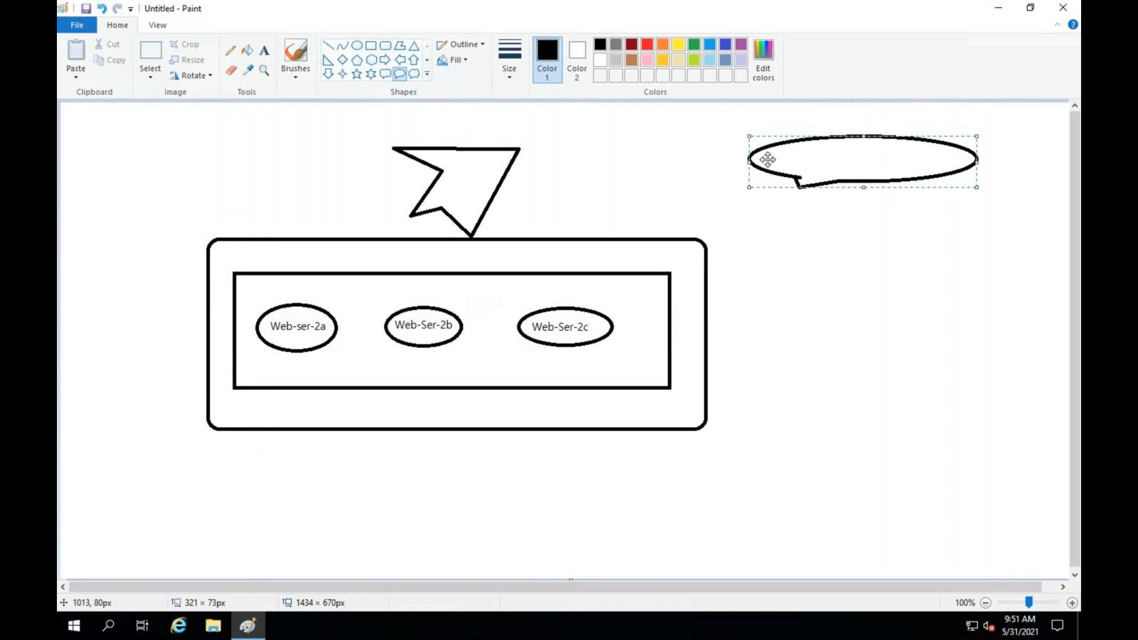
pyautogui.click(264, 51)
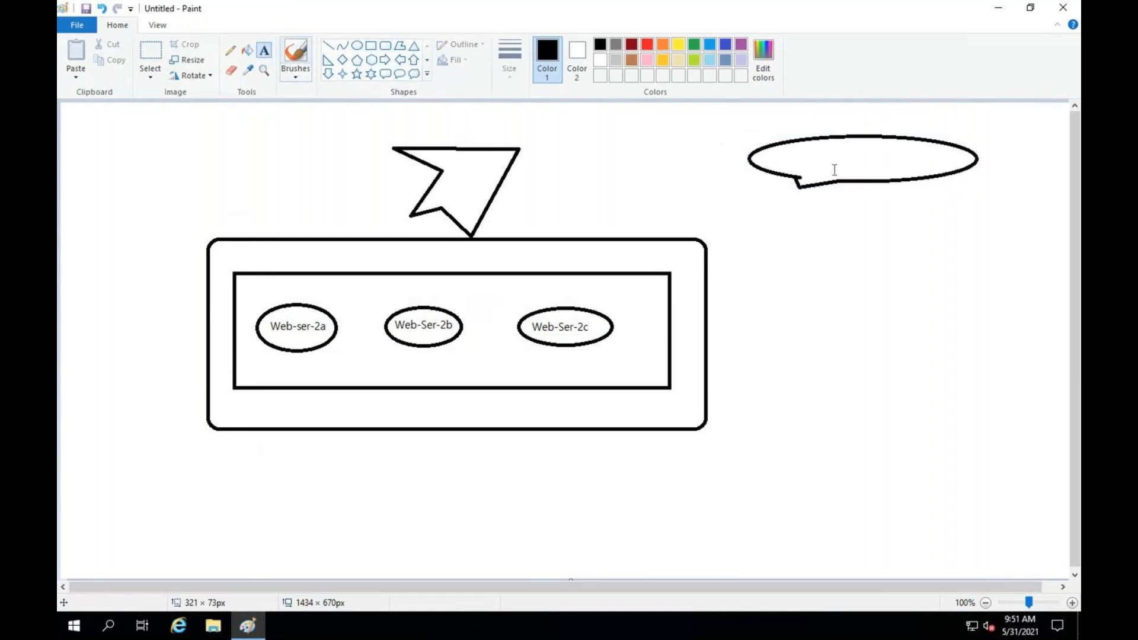
pyautogui.moveTo(771, 154); pyautogui.dragTo(935, 164)
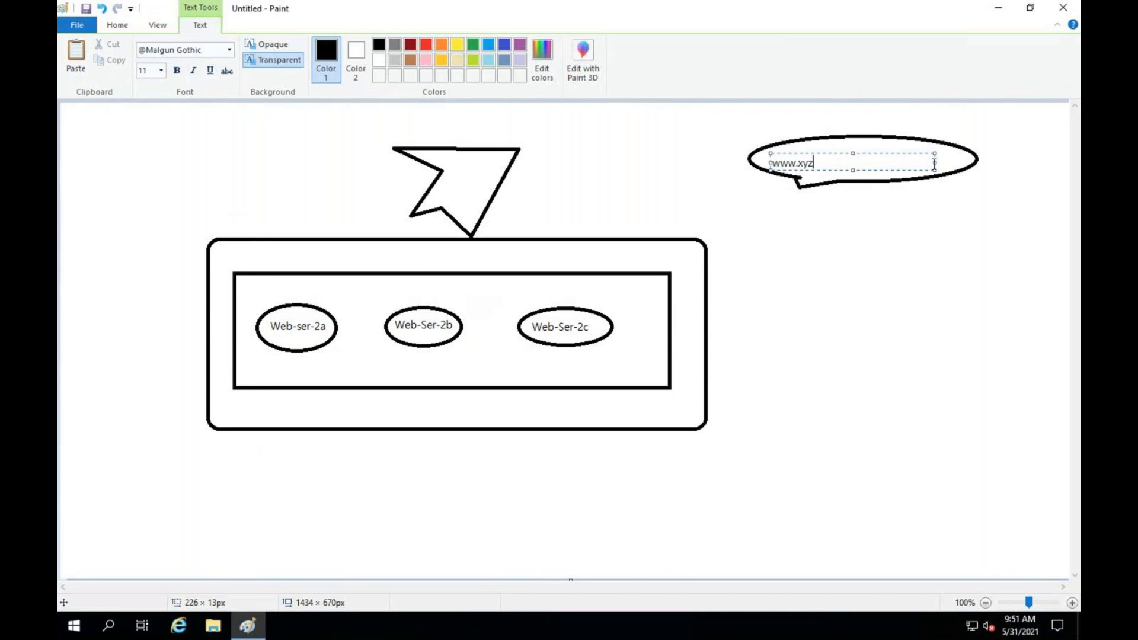
pyautogui.write('www.xyz.com')
# Format the callout's web address as red, bold, size 14 text and adjust its text box so it sits centrally in the callout.
pyautogui.moveTo(836, 162); pyautogui.dragTo(770, 163)
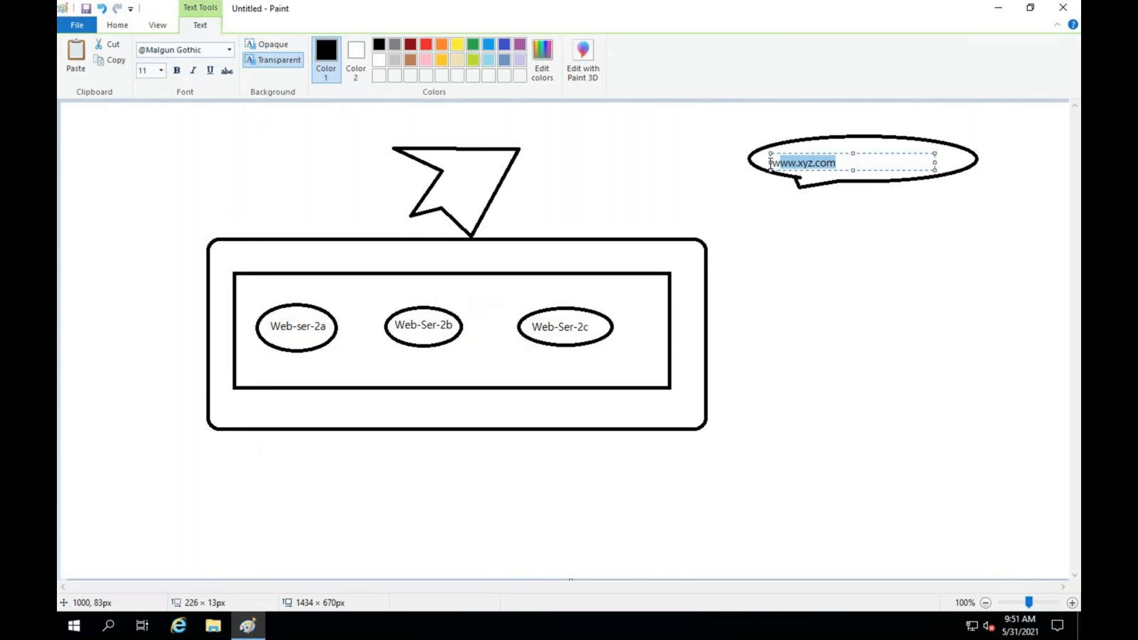
pyautogui.click(411, 45)
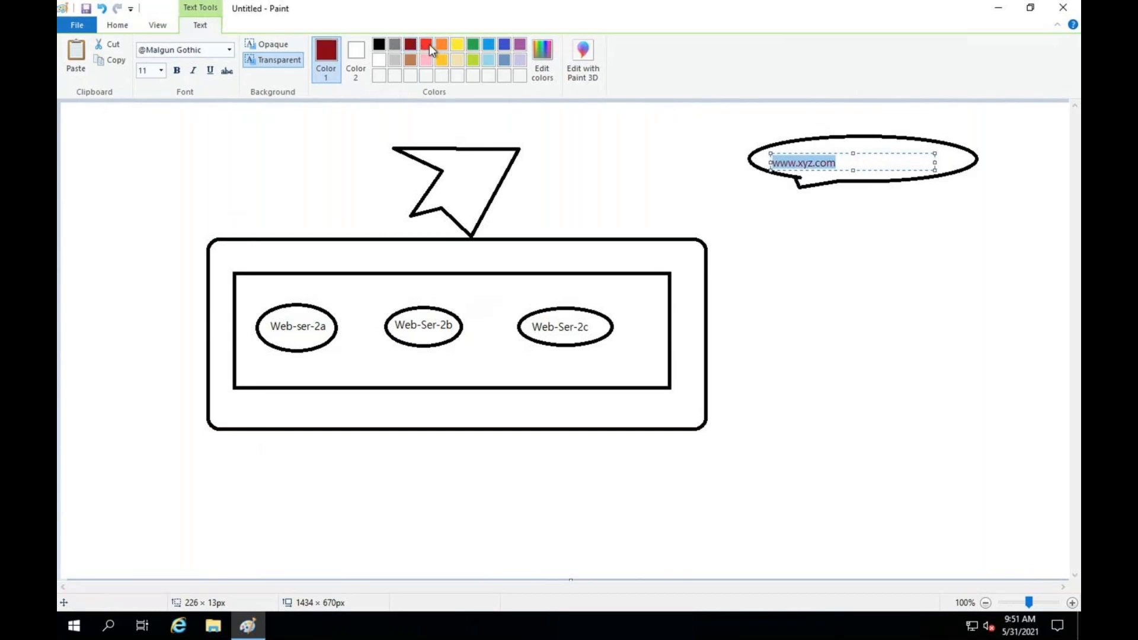
pyautogui.click(431, 46)
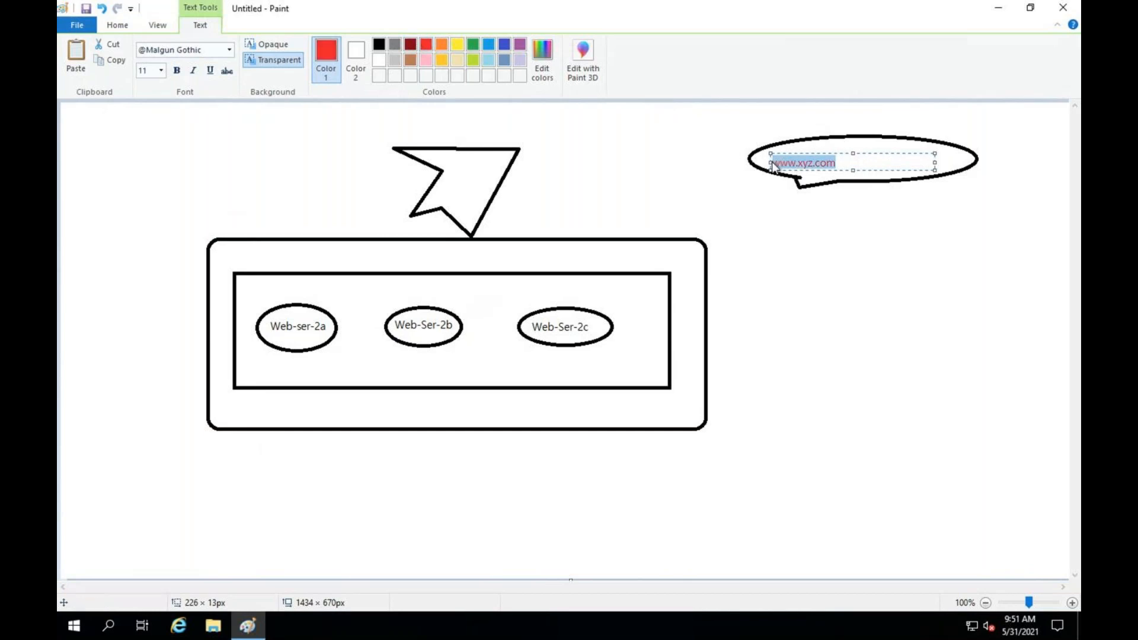
pyautogui.moveTo(805, 162); pyautogui.dragTo(816, 162)
pyautogui.click(178, 72)
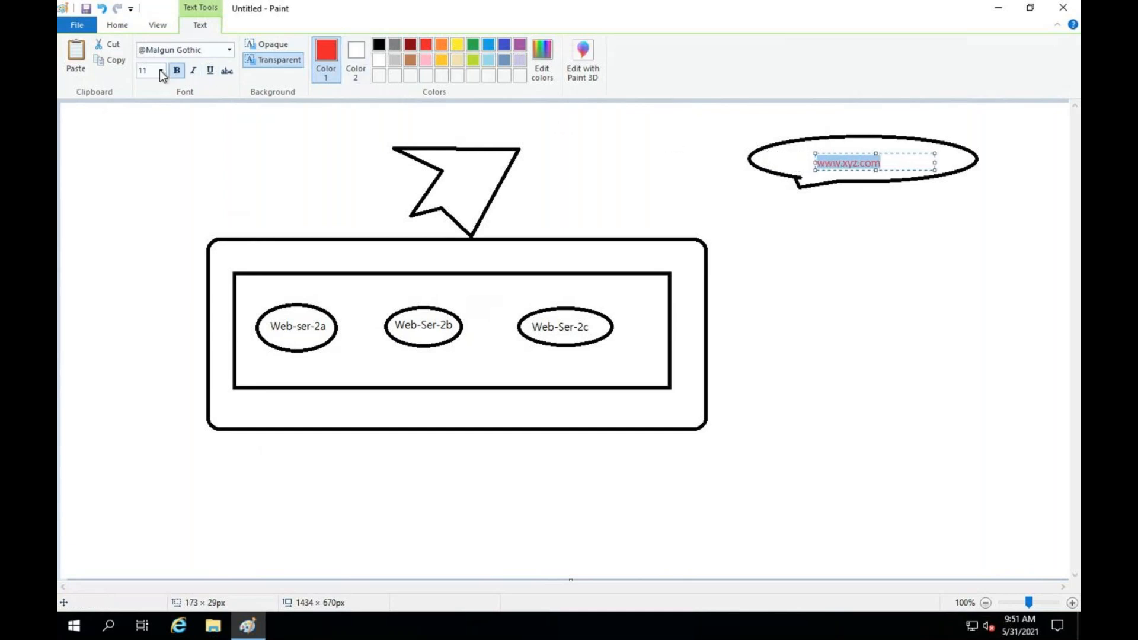
pyautogui.click(161, 71)
pyautogui.click(149, 147)
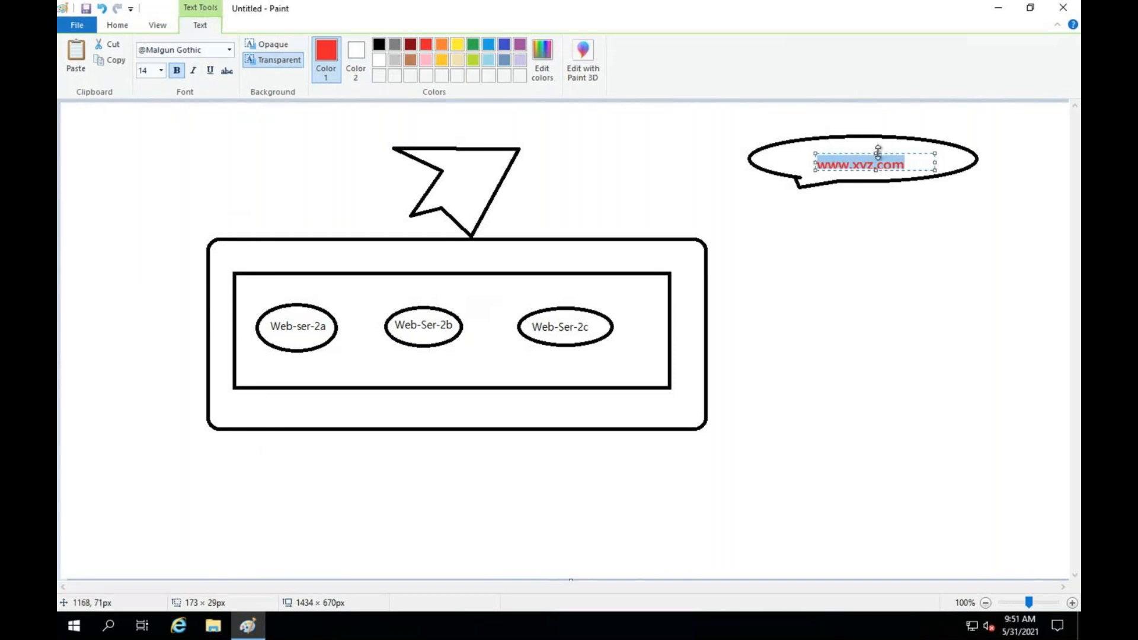
pyautogui.moveTo(878, 149); pyautogui.dragTo(878, 146)
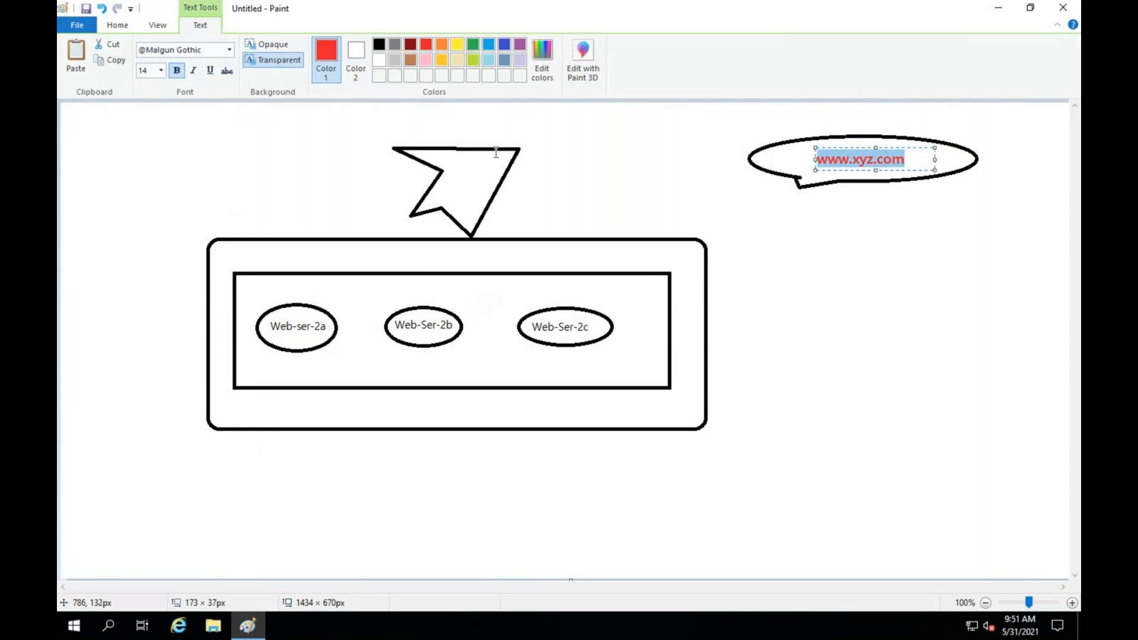
# Draw a grey straight line about 322 px long from the arrow's upper-right corner to the edge of the web address callout.
pyautogui.click(121, 26)
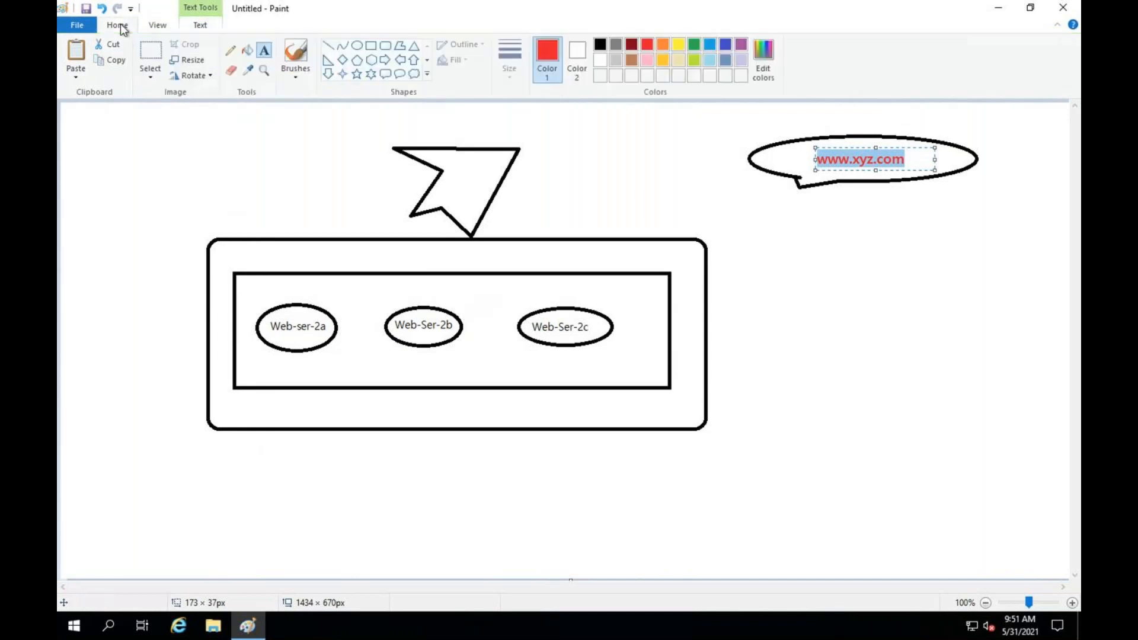
pyautogui.click(331, 50)
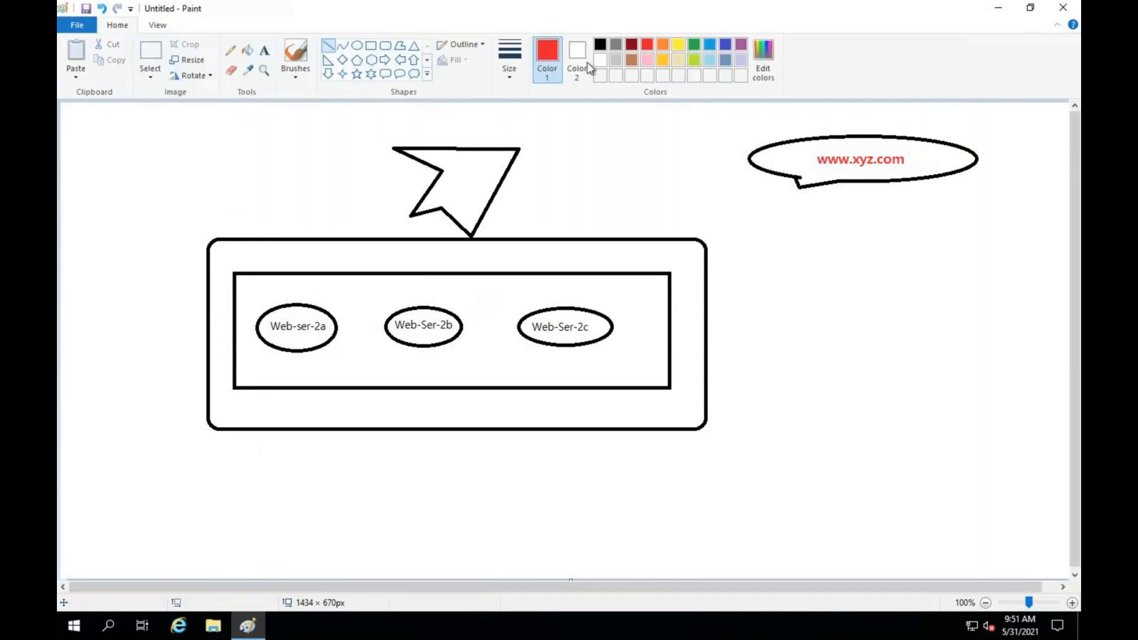
pyautogui.click(616, 48)
pyautogui.moveTo(518, 150)
pyautogui.mouseDown()
pyautogui.moveTo(823, 140)
pyautogui.moveTo(749, 157)
pyautogui.mouseUp()
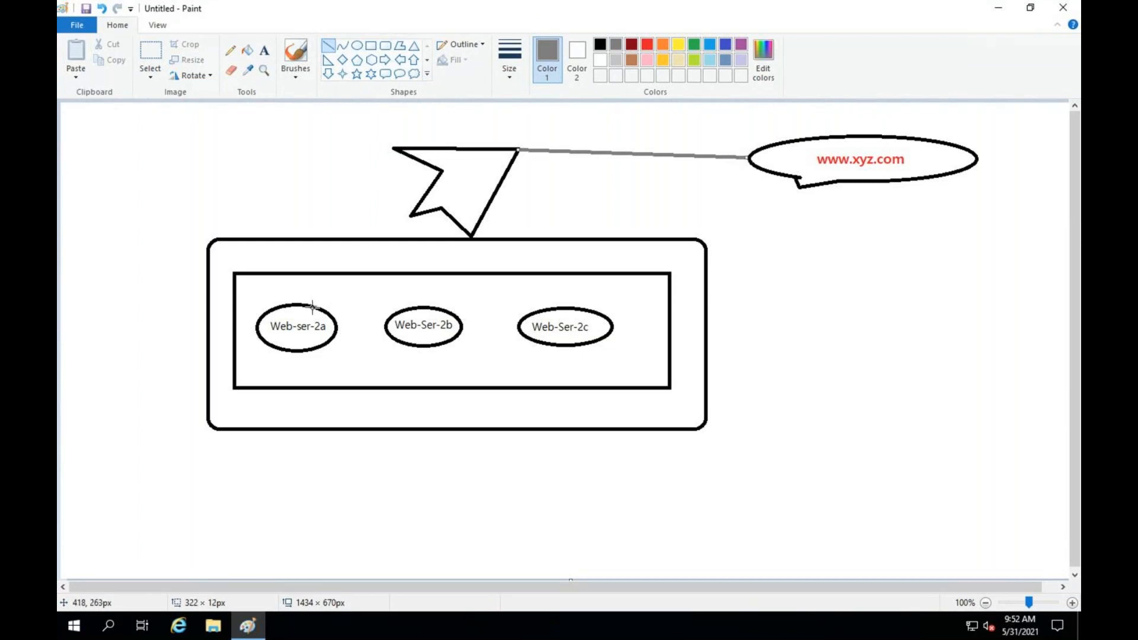
# Draw grey lines connecting the arrow's lower-left tip to each of the three web server ellipses.
pyautogui.moveTo(312, 306)
pyautogui.mouseDown()
pyautogui.moveTo(394, 221)
pyautogui.moveTo(407, 215)
pyautogui.moveTo(412, 226)
pyautogui.mouseUp()
pyautogui.moveTo(423, 281); pyautogui.dragTo(413, 216)
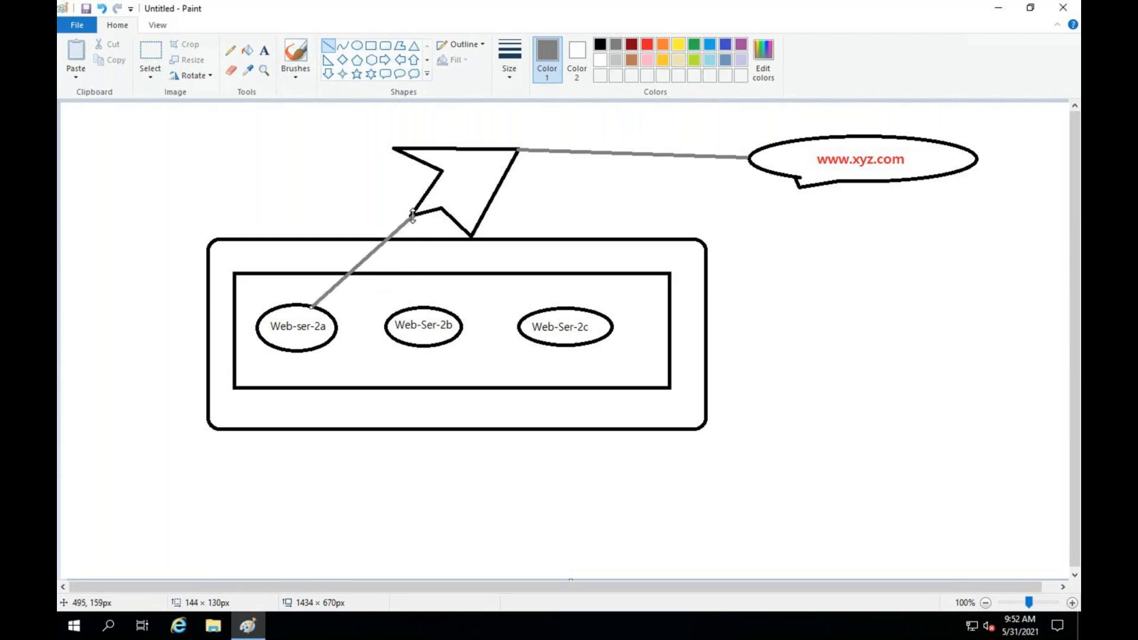
pyautogui.click(423, 307)
pyautogui.moveTo(423, 307); pyautogui.dragTo(413, 215)
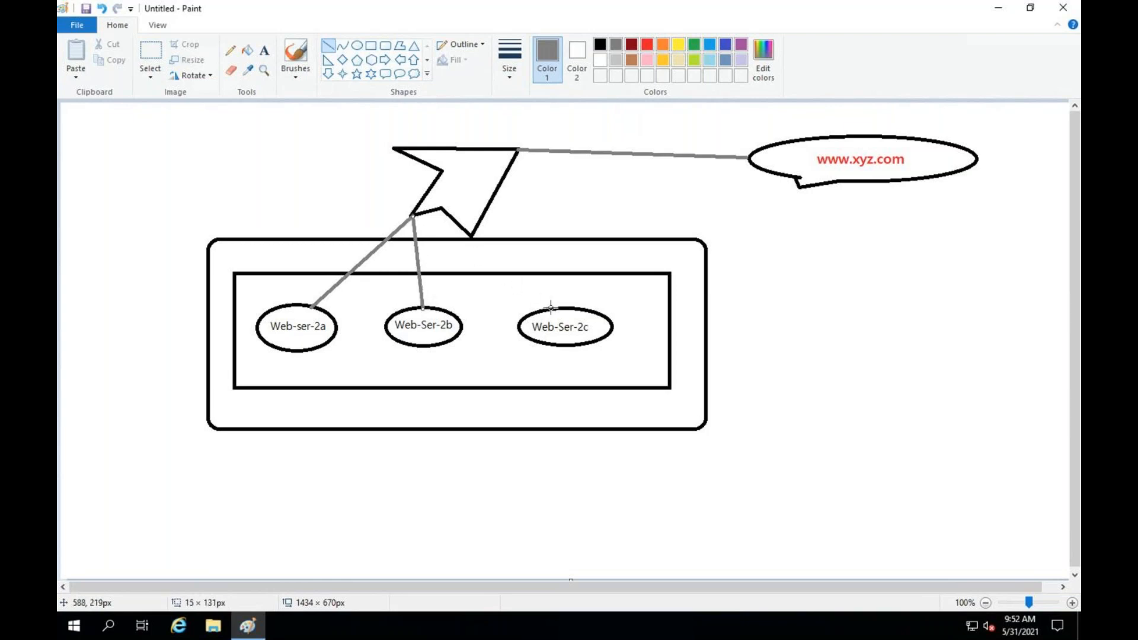
pyautogui.click(533, 298)
pyautogui.moveTo(533, 298); pyautogui.dragTo(411, 215)
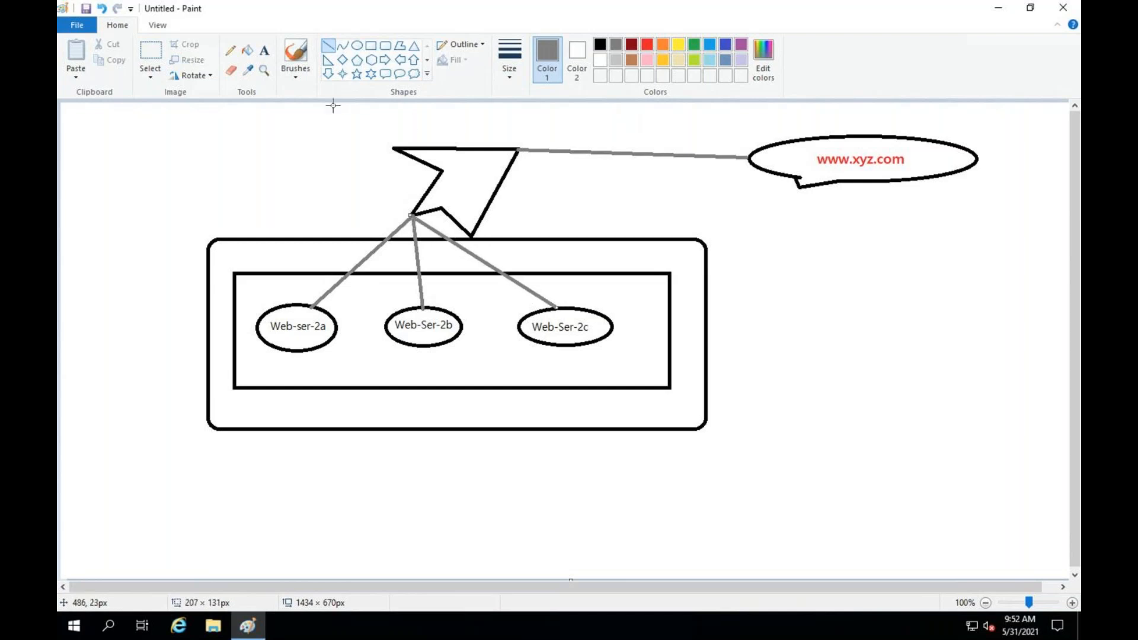
# Add the two-line text "Network" and "Load Bal" inside the arrow shape.
pyautogui.click(264, 52)
pyautogui.click(261, 57)
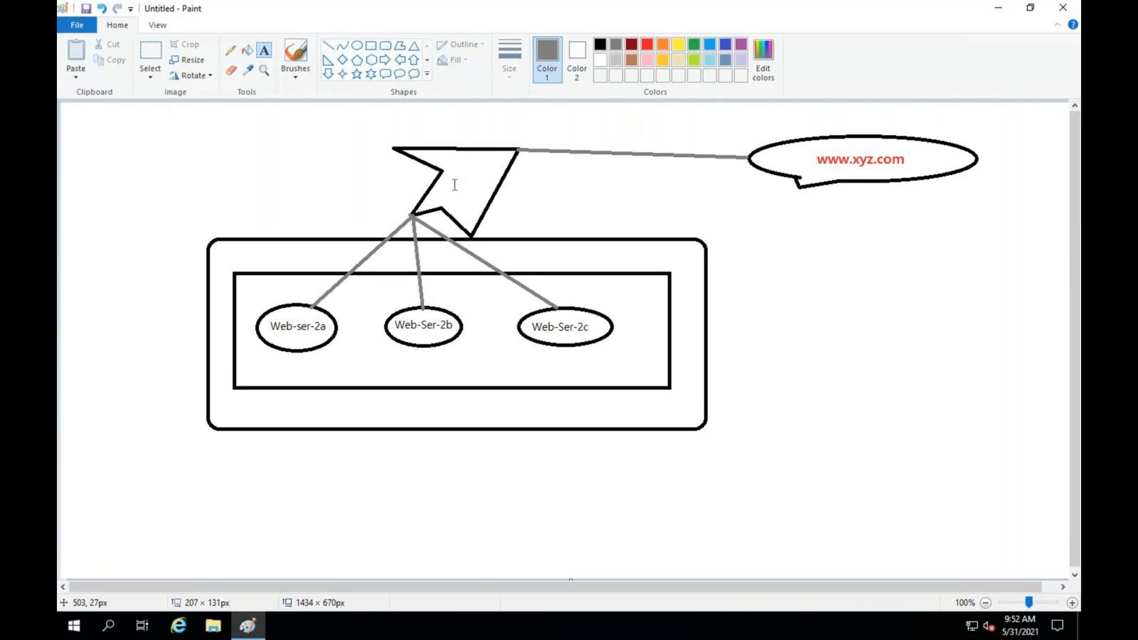
pyautogui.moveTo(437, 176); pyautogui.dragTo(493, 162)
pyautogui.write('Network')
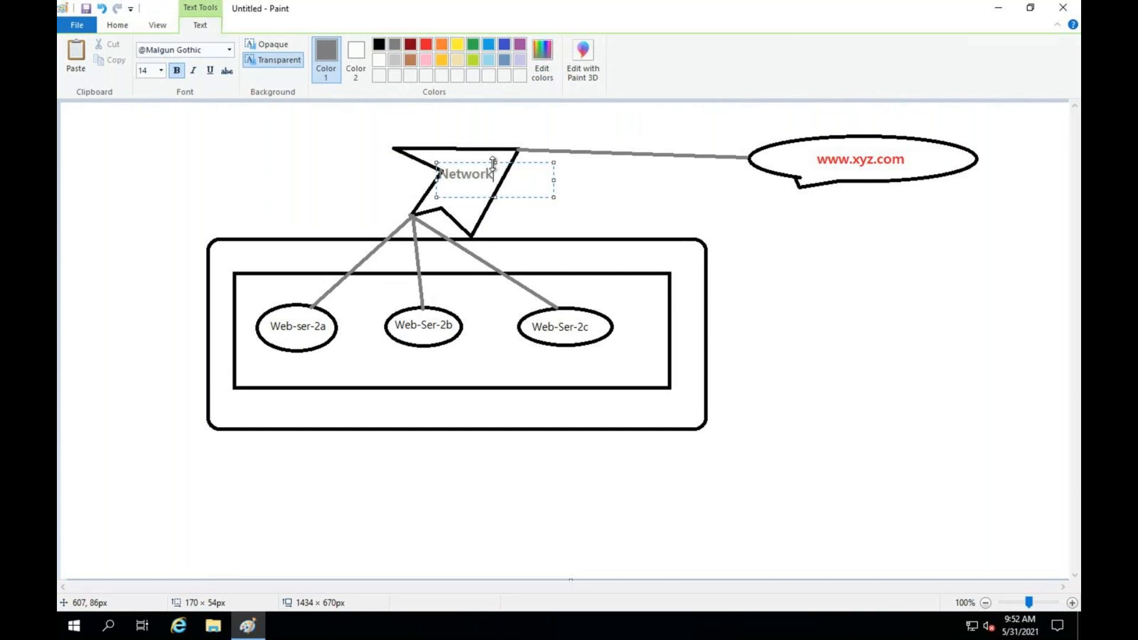
pyautogui.press('Return')
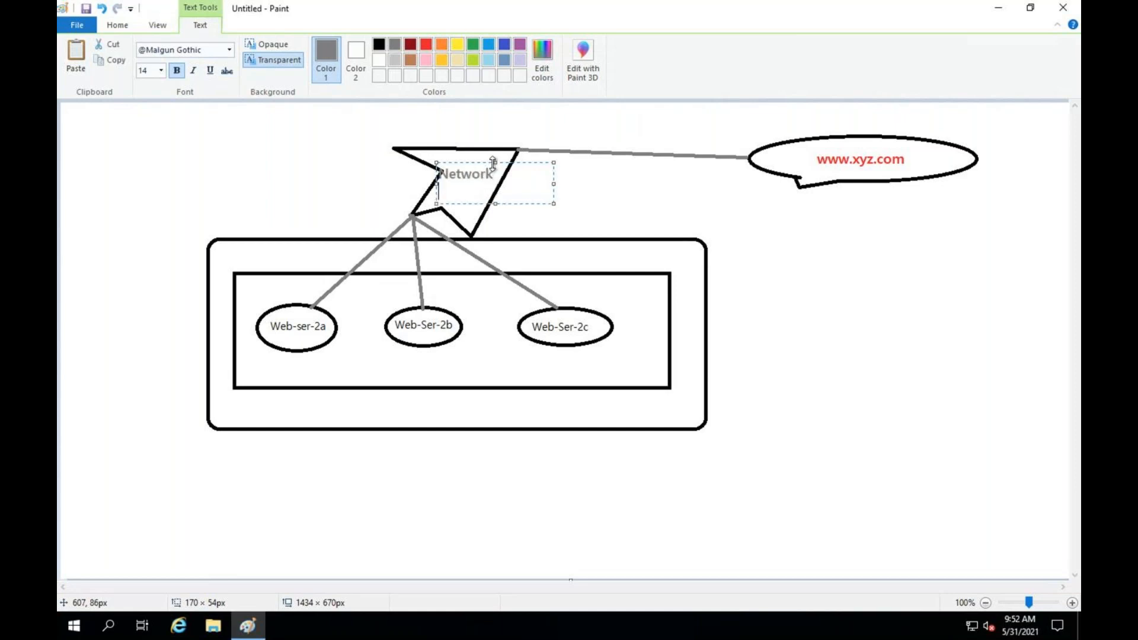
pyautogui.write('Load Bal')
# Colour the arrow's label yellow and adjust its text box slightly right and upward to fit within the shape.
pyautogui.hotkey('ctrl', 'a')
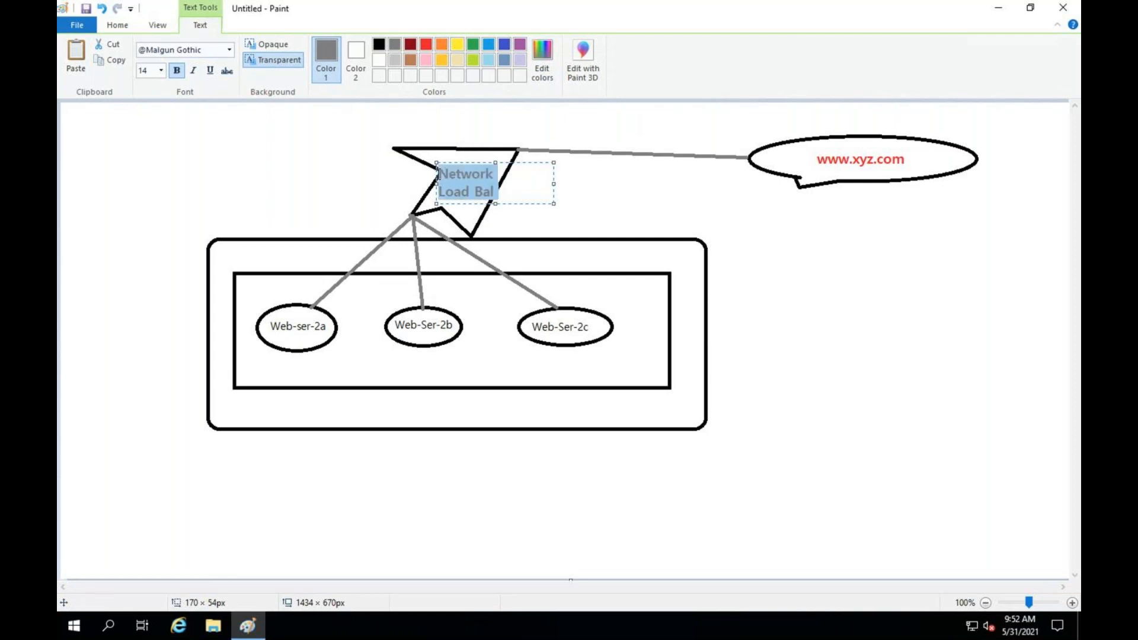
pyautogui.click(461, 47)
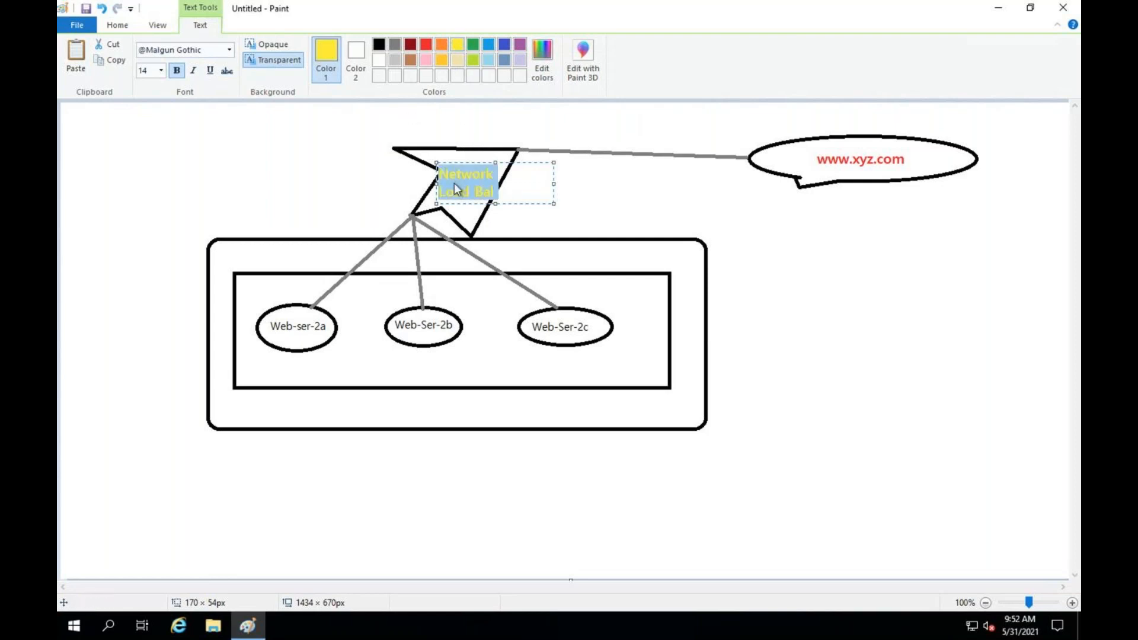
pyautogui.moveTo(438, 185); pyautogui.dragTo(440, 185)
pyautogui.moveTo(497, 160); pyautogui.dragTo(498, 153)
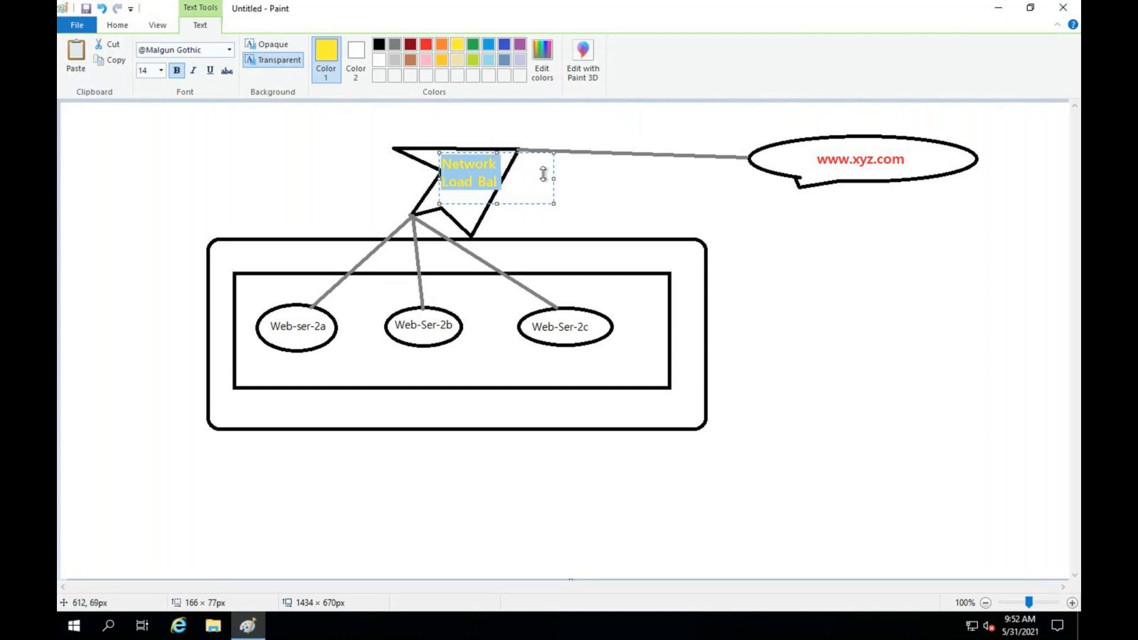
pyautogui.click(514, 347)
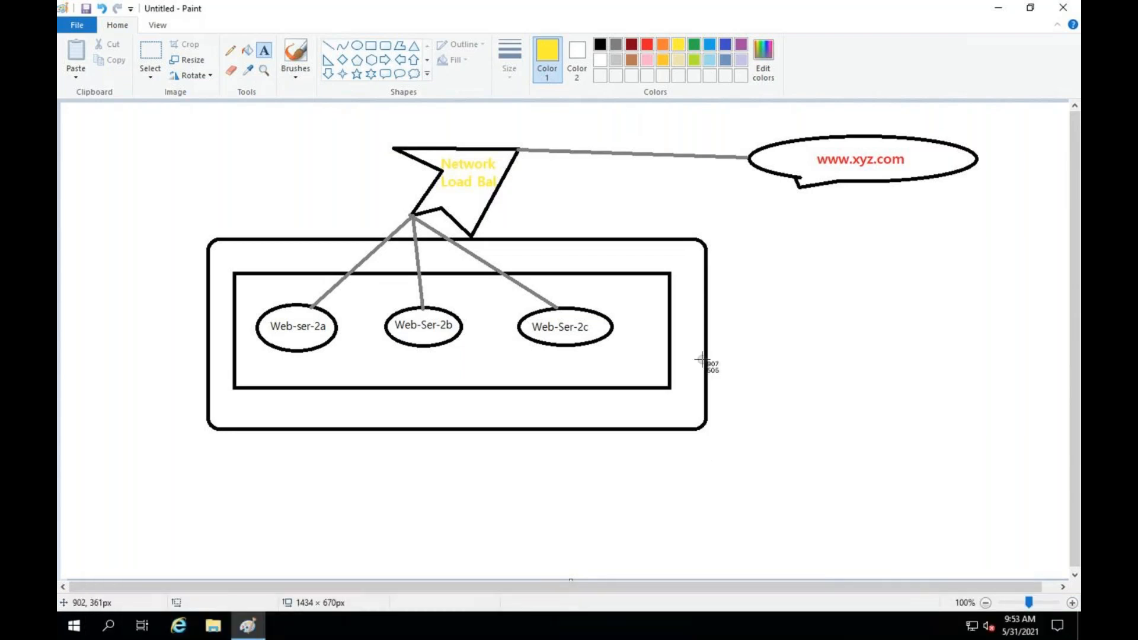
# Capture a screenshot of the whole diagram, and switch to the AWS list of VPCs in Chrome.
pyautogui.moveTo(145, 114); pyautogui.dragTo(1024, 464)
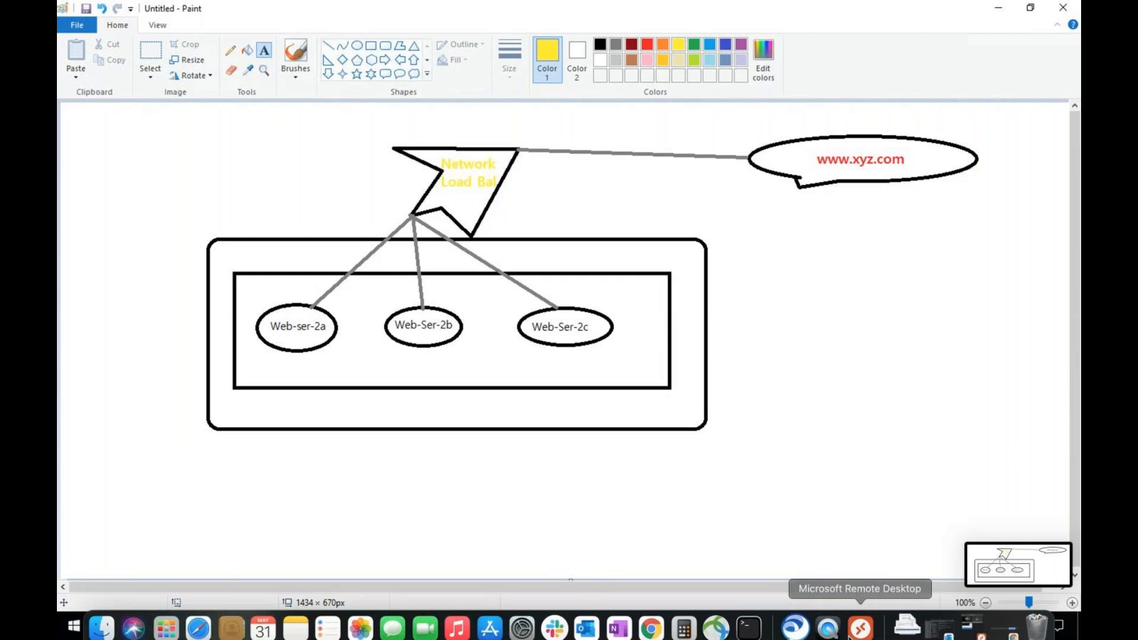
pyautogui.click(650, 620)
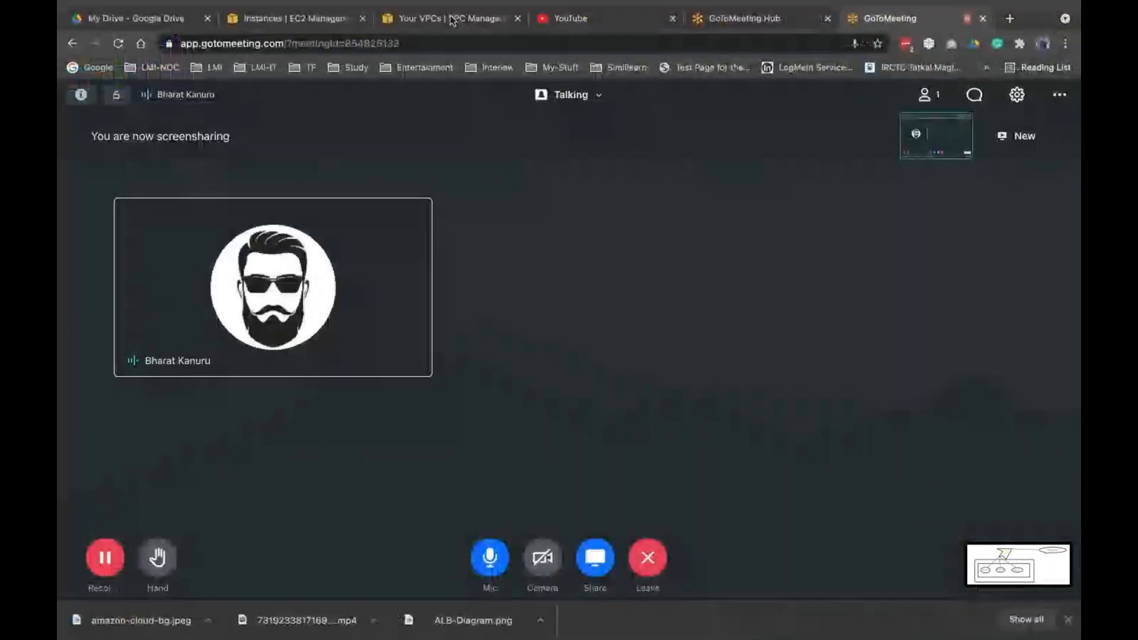
pyautogui.click(450, 17)
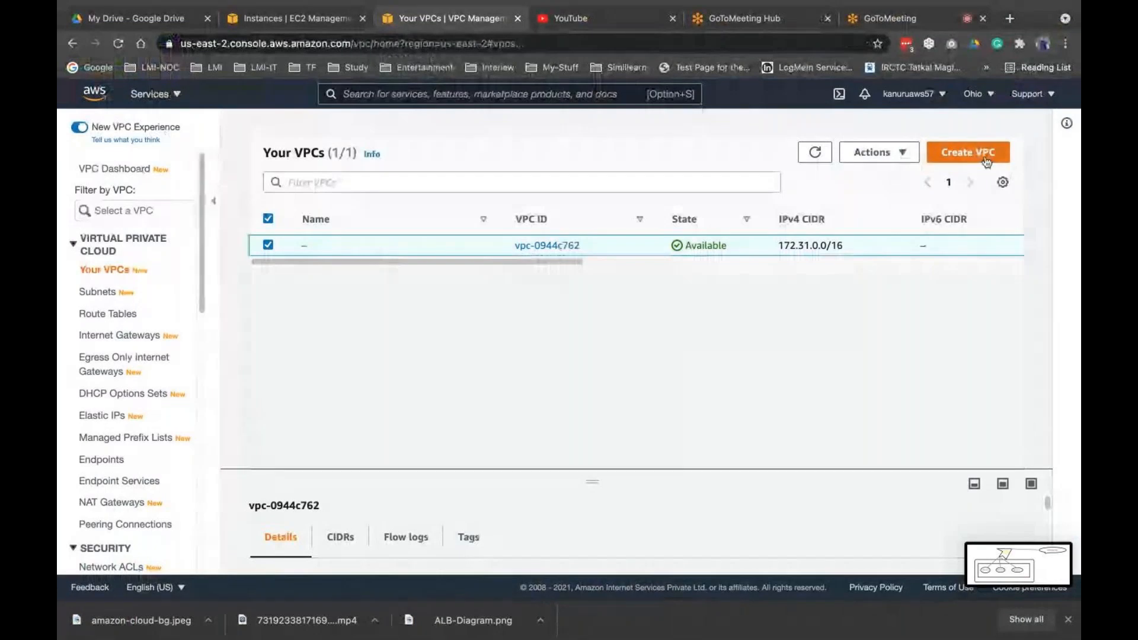
# Create a VPC named my-vpc with the IPv4 CIDR block 10.0.0.0/16.
pyautogui.click(968, 152)
pyautogui.write('my')
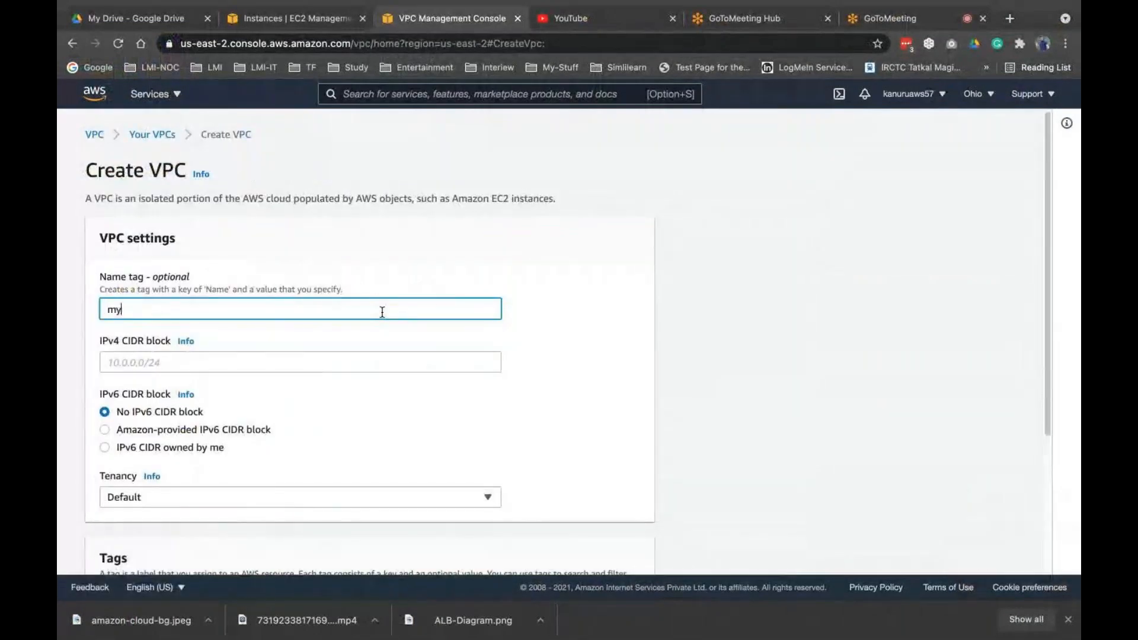
pyautogui.write('-vpc')
pyautogui.click(230, 365)
pyautogui.write('10')
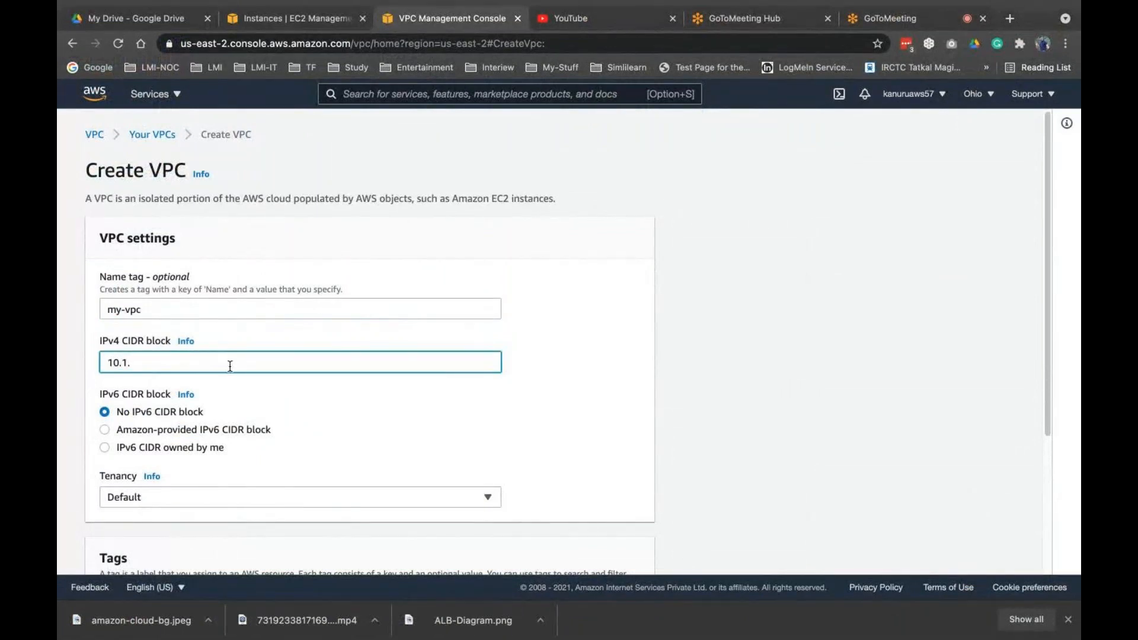
pyautogui.write('.0.1.0')
pyautogui.press('BackSpace')
pyautogui.write('.0.0/16')
pyautogui.scroll(-5, 172, 497)
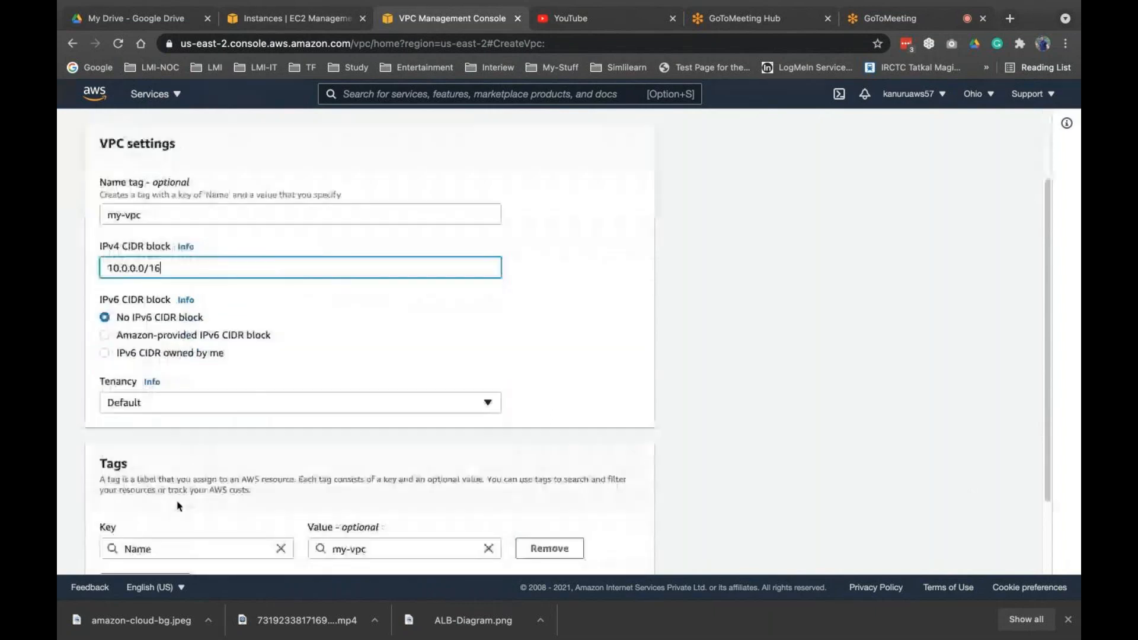
pyautogui.click(633, 550)
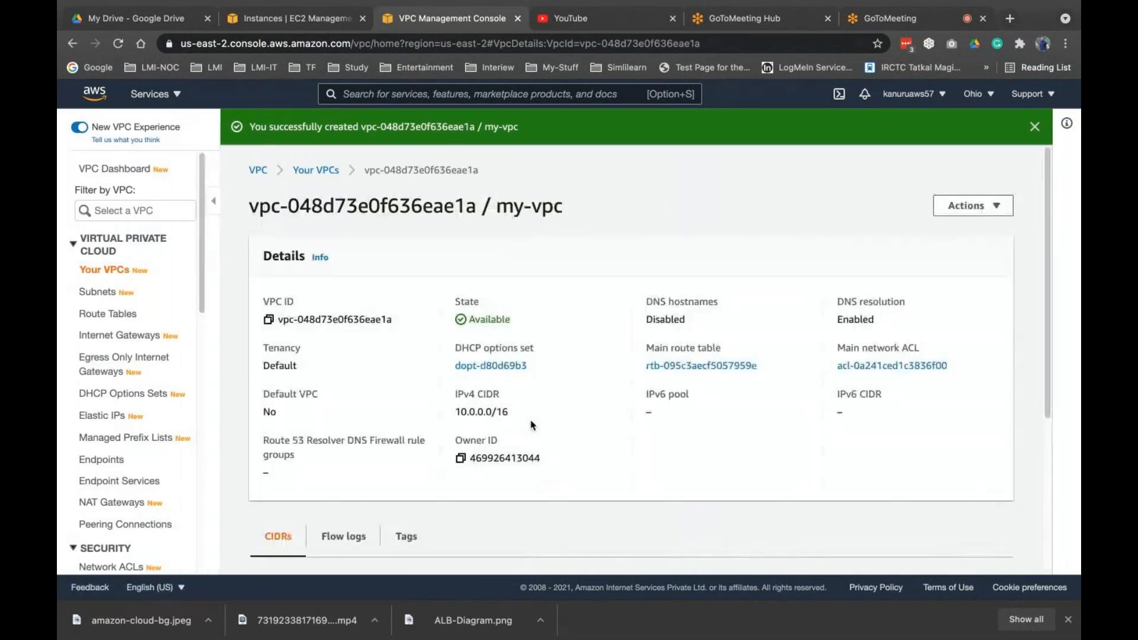
# Enable DNS hostnames for my-vpc and save the change.
pyautogui.click(999, 209)
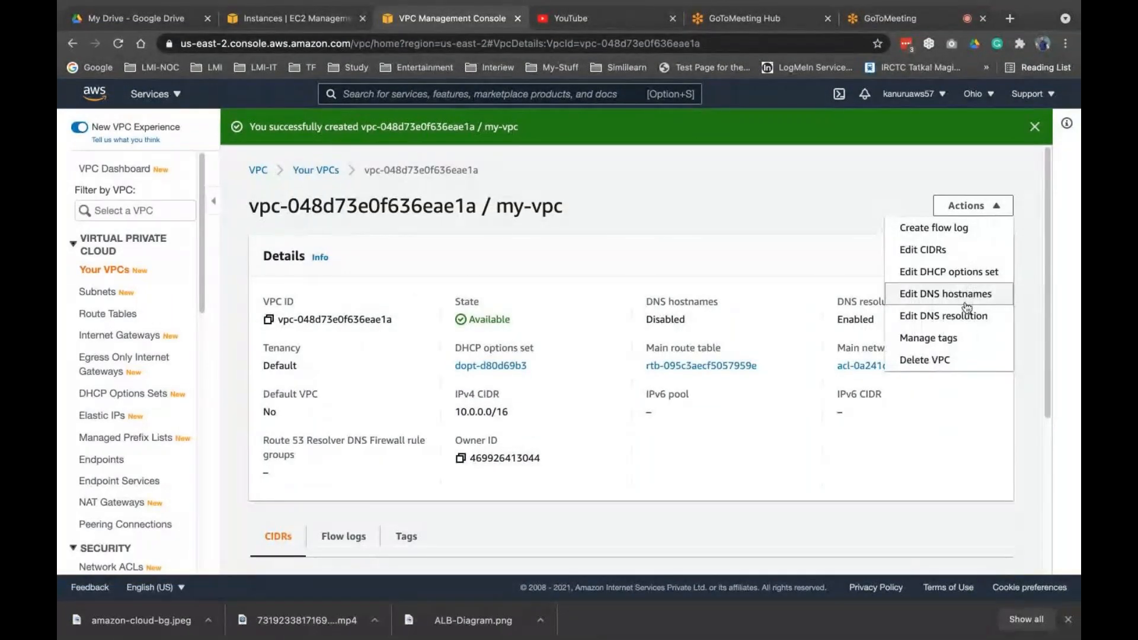
pyautogui.click(946, 294)
pyautogui.click(382, 288)
pyautogui.click(610, 332)
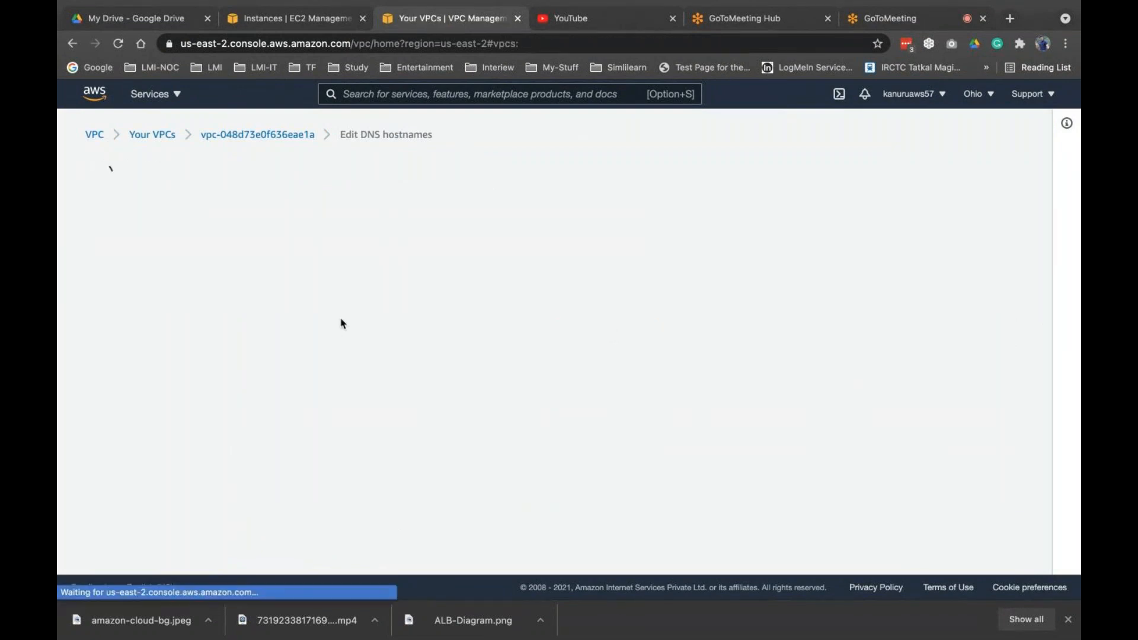
# Begin creating a new subnet and assign it to my-vpc.
pyautogui.click(102, 294)
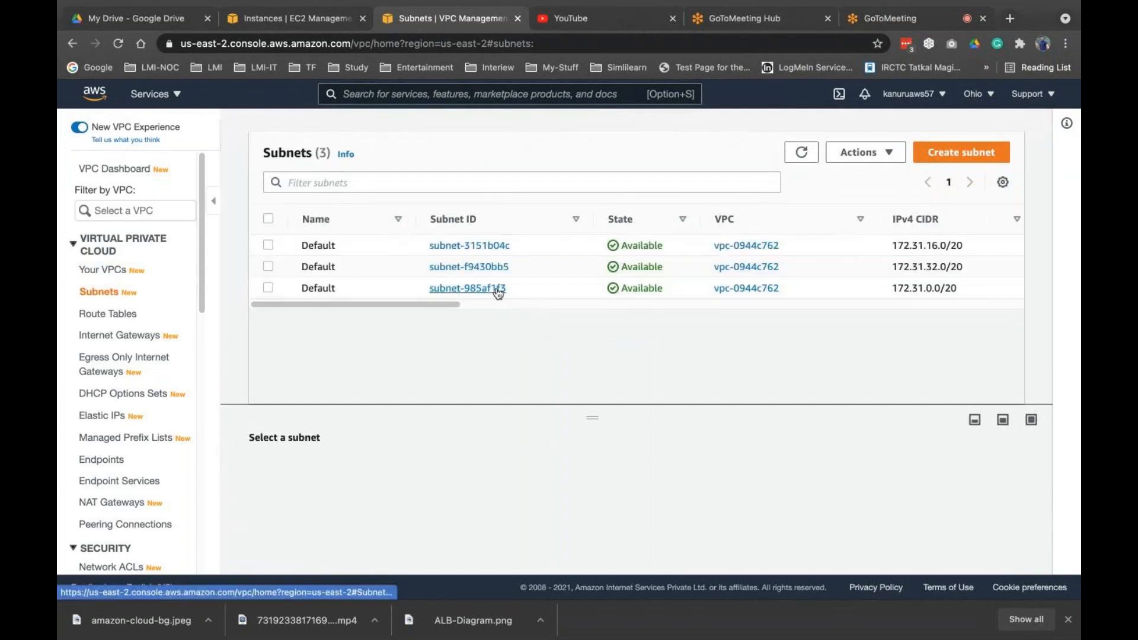
pyautogui.click(977, 155)
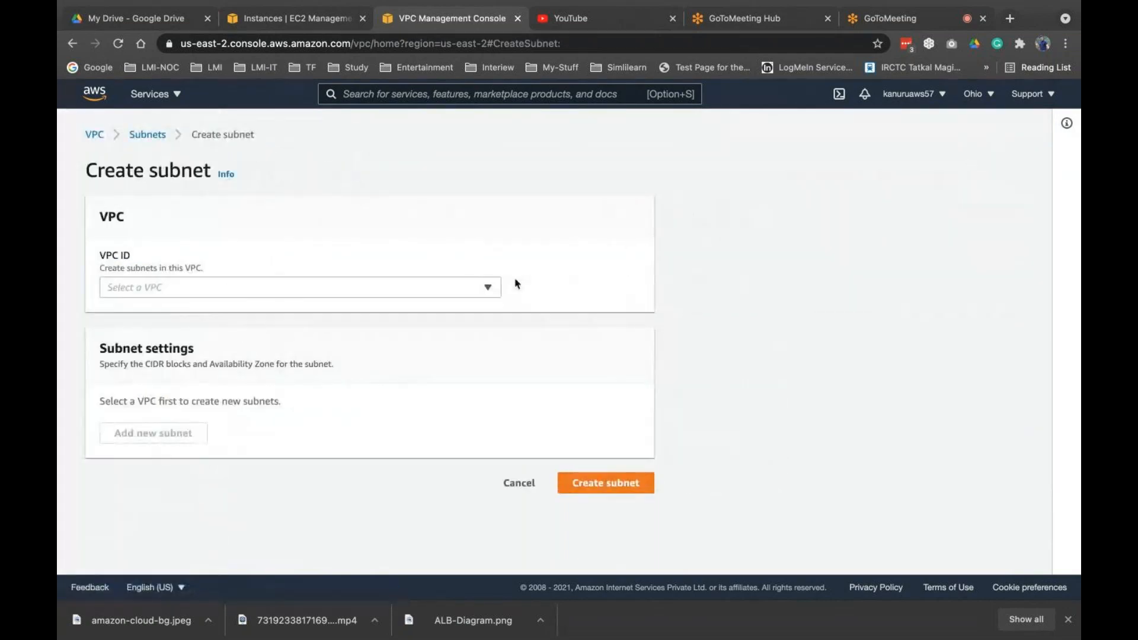
pyautogui.click(487, 287)
pyautogui.click(399, 332)
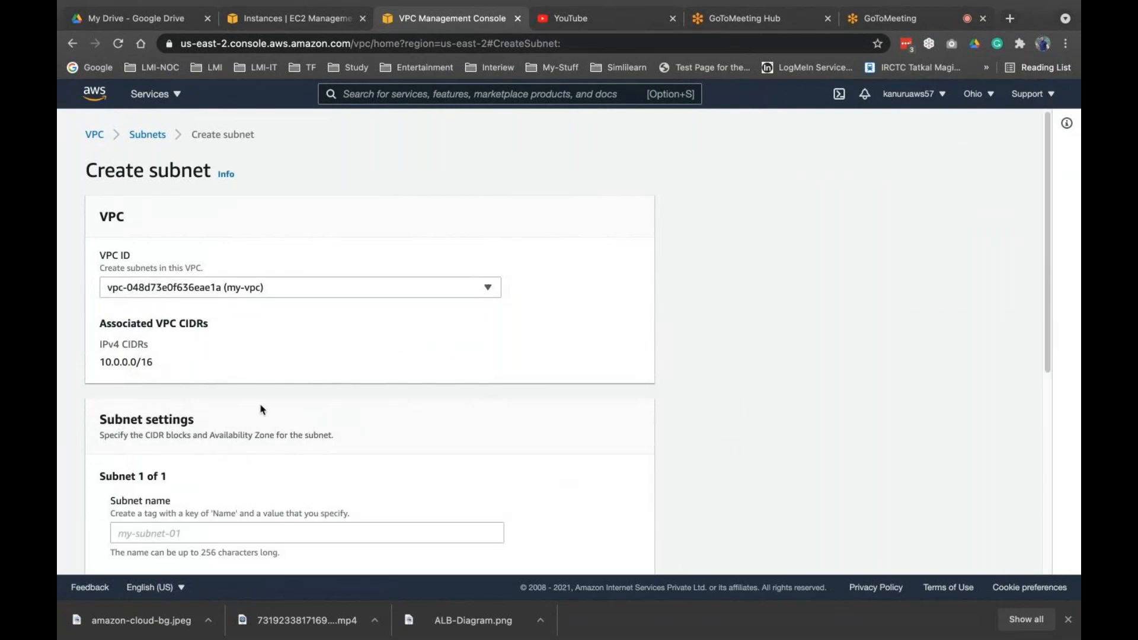
# Name the subnet mysubnet-2a and place it in the availability zone US East (Ohio) / us-east-2a.
pyautogui.click(219, 533)
pyautogui.scroll(-2, 219, 528)
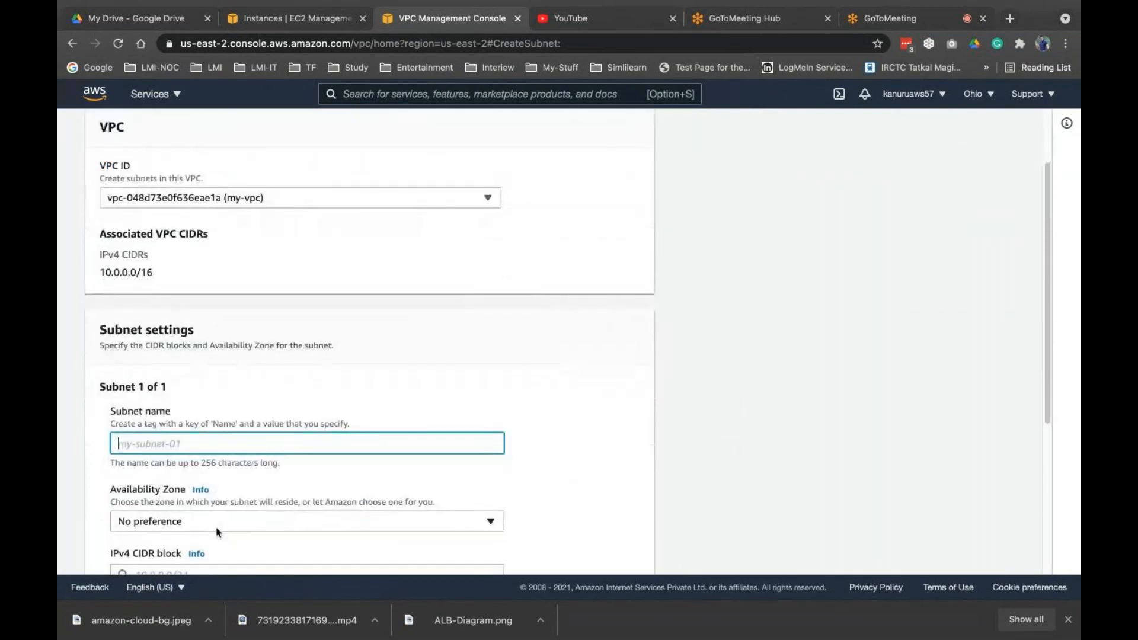
pyautogui.write('mysubnet-2a')
pyautogui.scroll(-1, 217, 531)
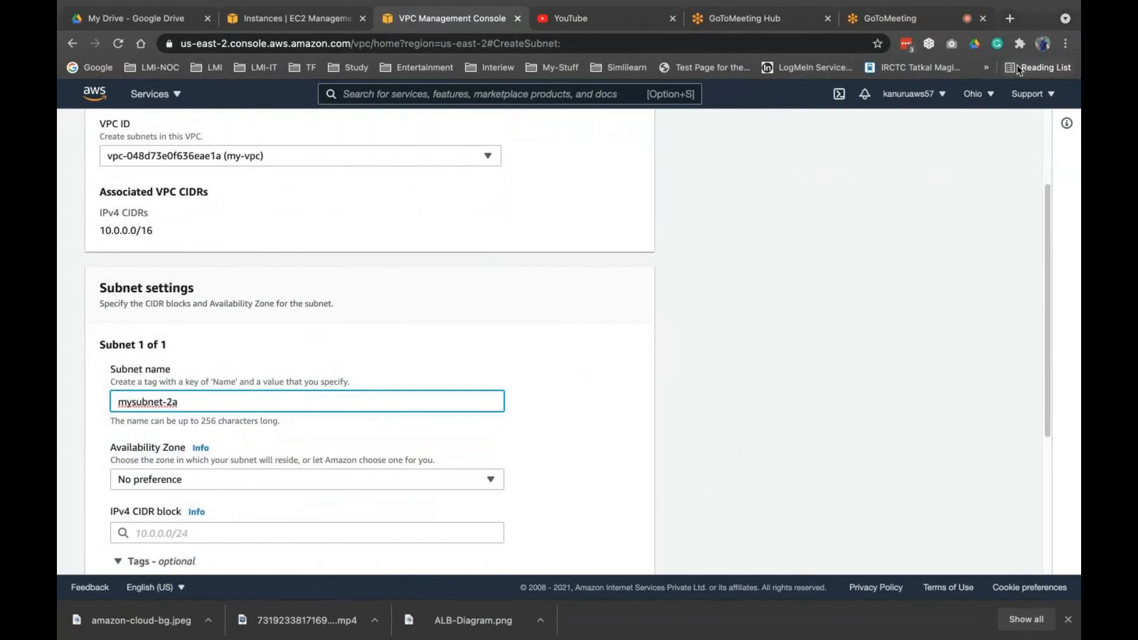
pyautogui.scroll(-1, 305, 447)
pyautogui.click(301, 433)
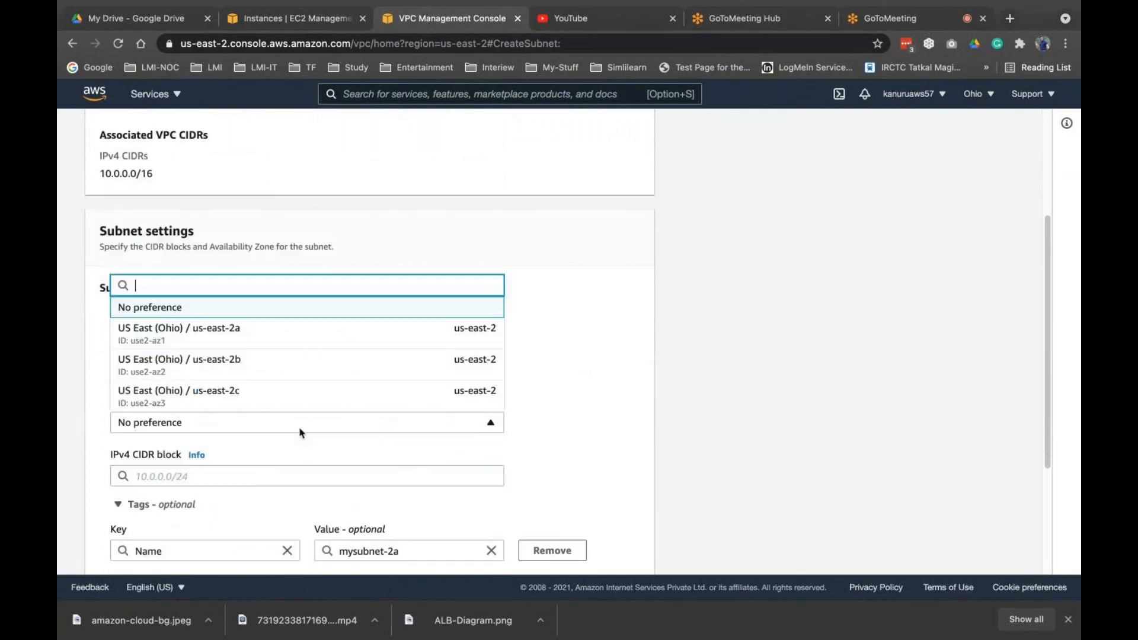
pyautogui.click(279, 338)
# Set the subnet's IPv4 CIDR block to 10.0.1.0/24 and create the subnet.
pyautogui.scroll(-1, 302, 442)
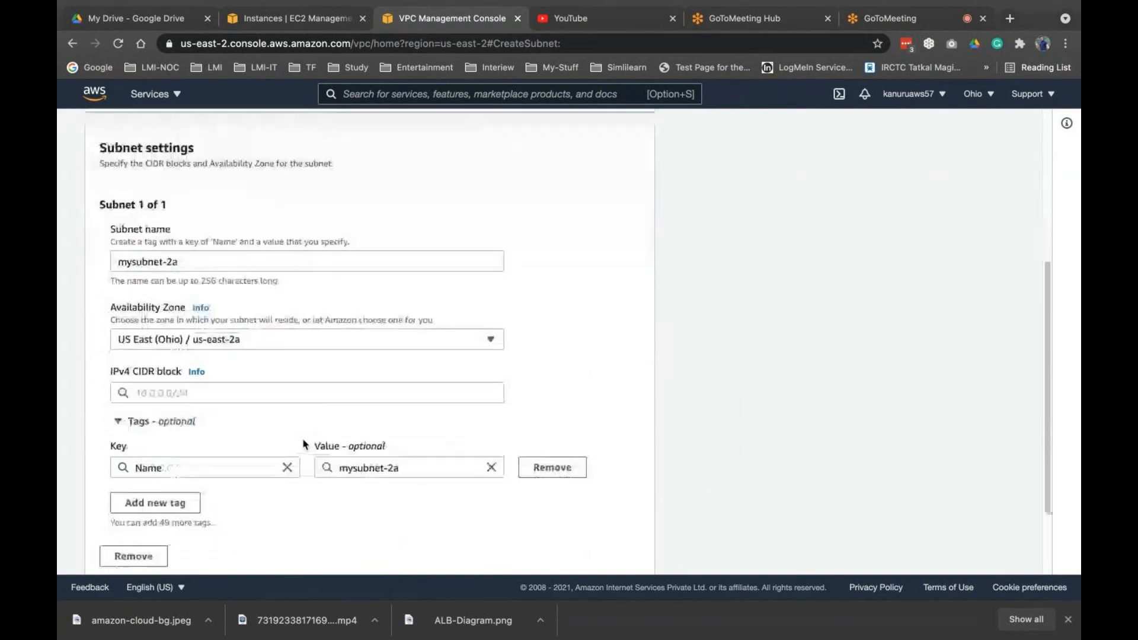
pyautogui.scroll(-1, 303, 441)
pyautogui.click(276, 368)
pyautogui.write('10')
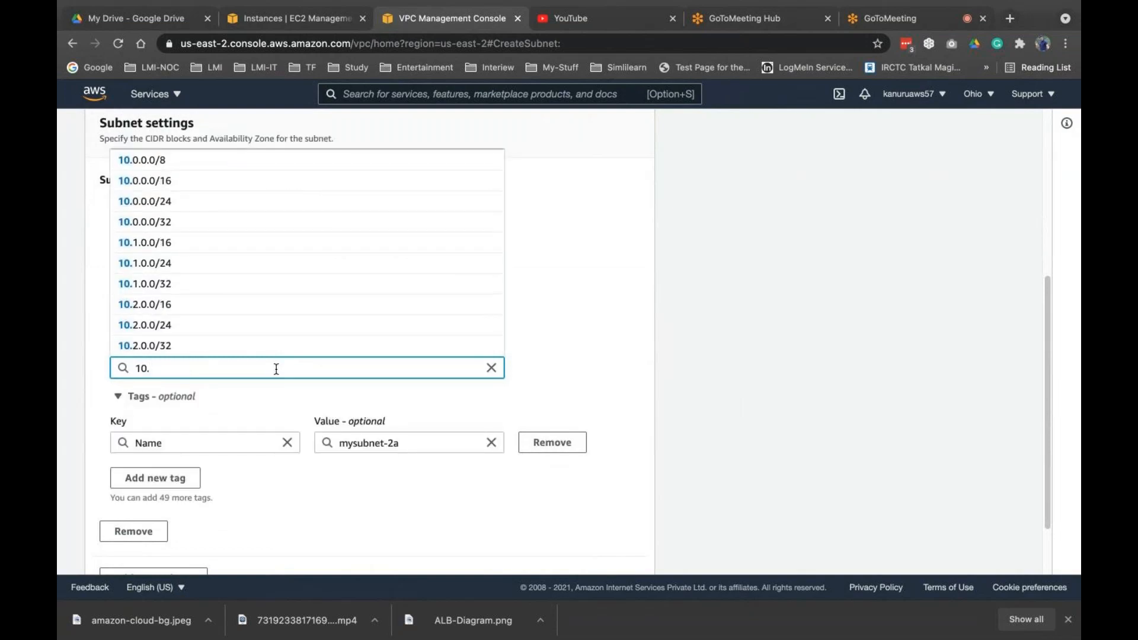
pyautogui.write('.0.')
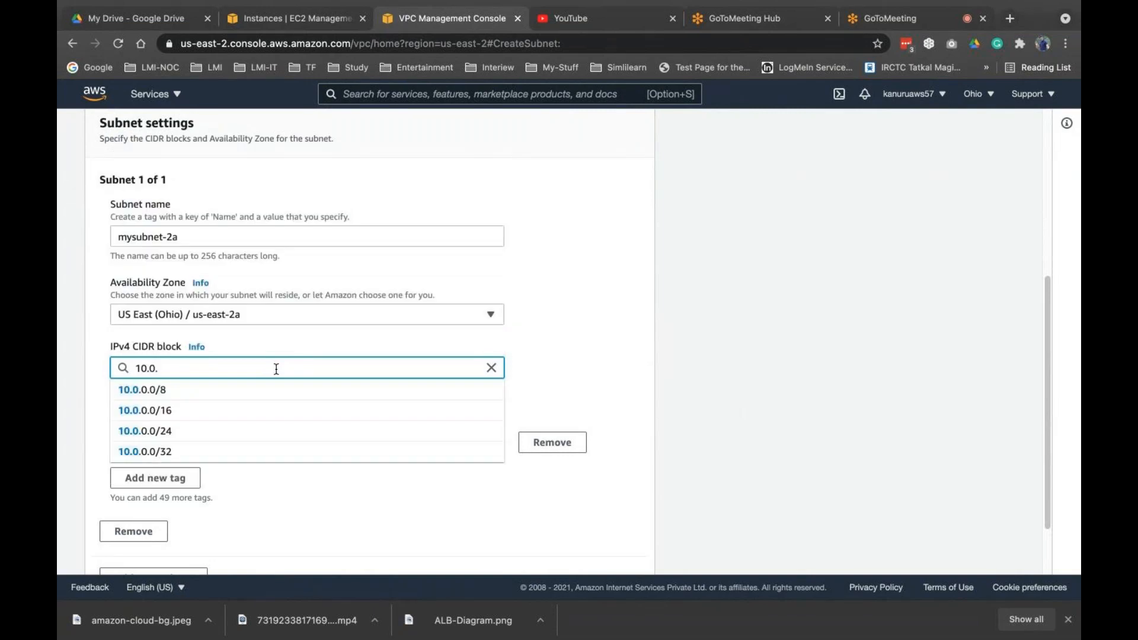
pyautogui.write('1')
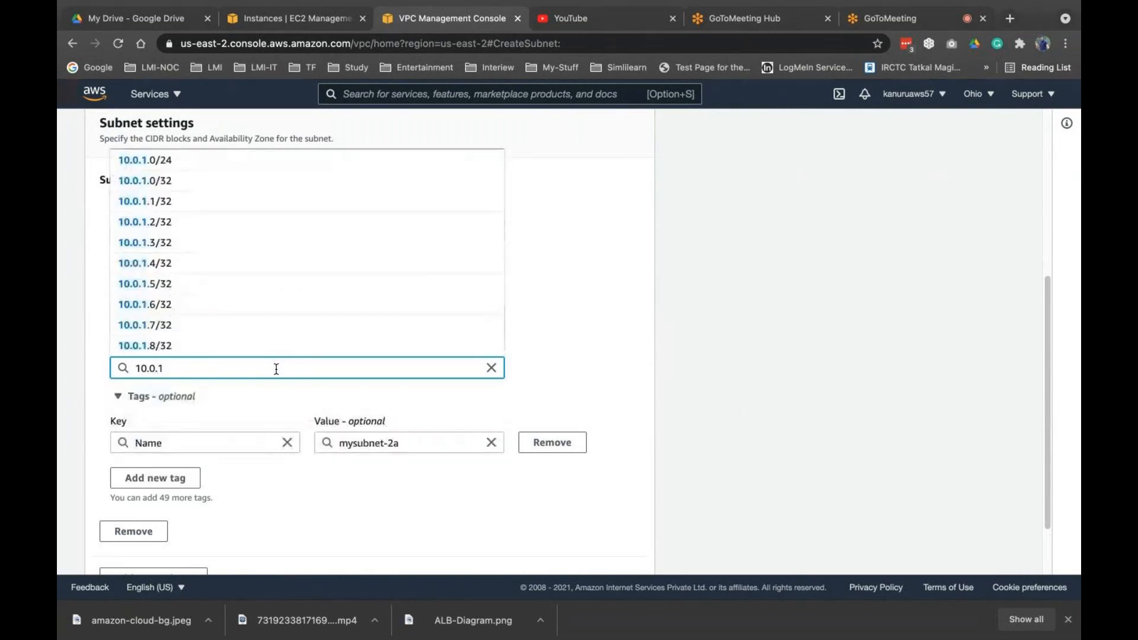
pyautogui.write('.')
pyautogui.write('0/24')
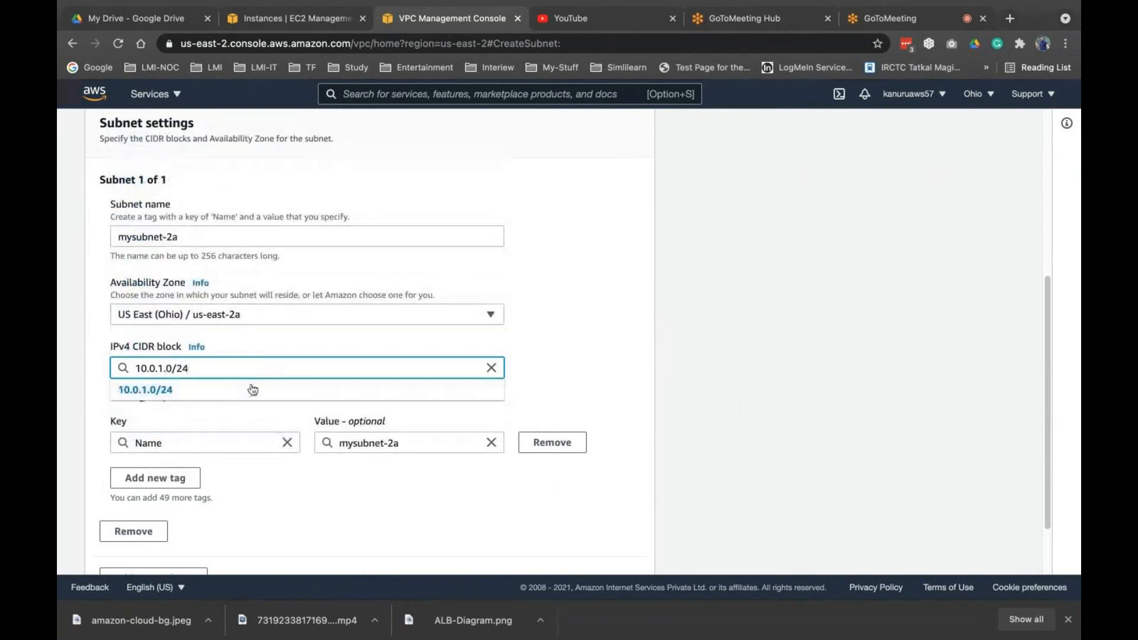
pyautogui.click(173, 390)
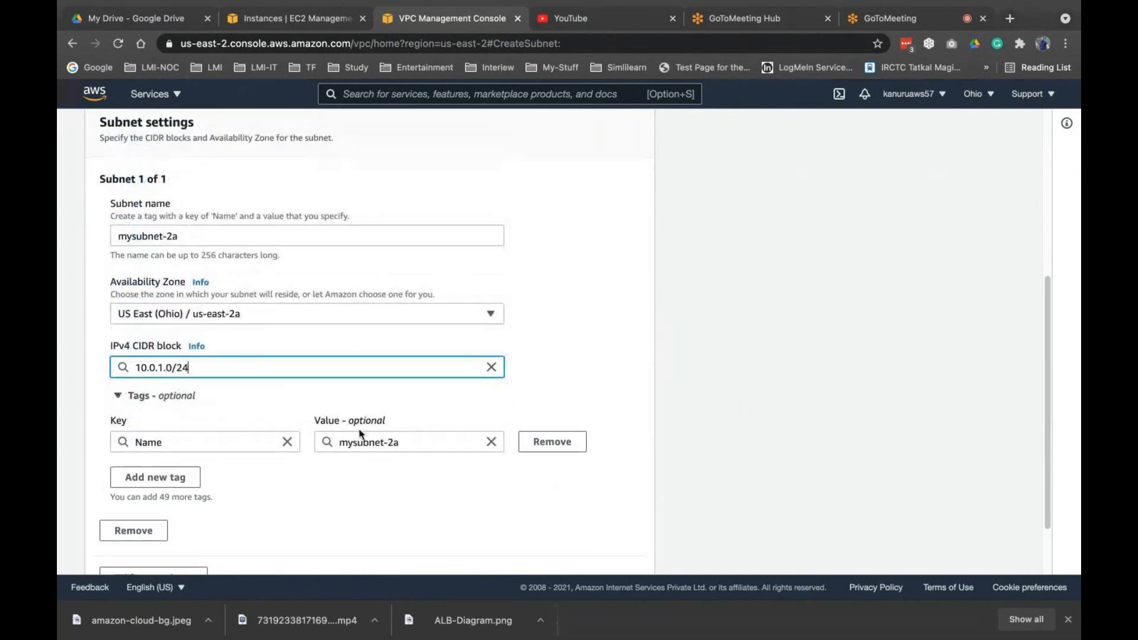
pyautogui.scroll(-2, 363, 436)
pyautogui.click(595, 550)
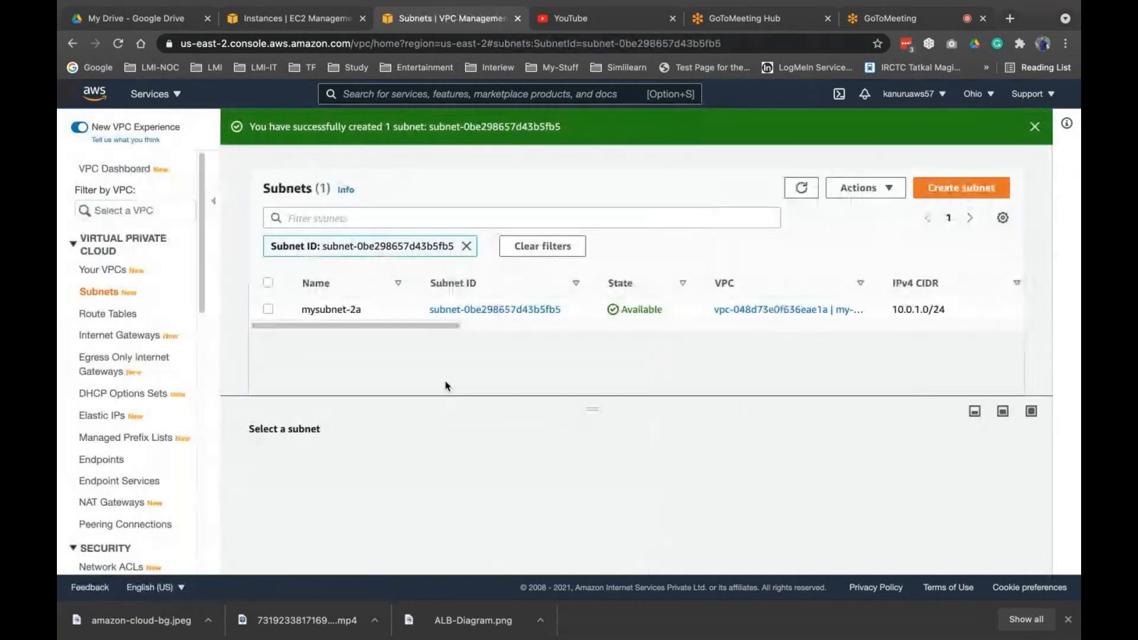
# Enable auto-assignment of public IPv4 addresses for mysubnet-2a and save the setting.
pyautogui.click(267, 308)
pyautogui.click(866, 187)
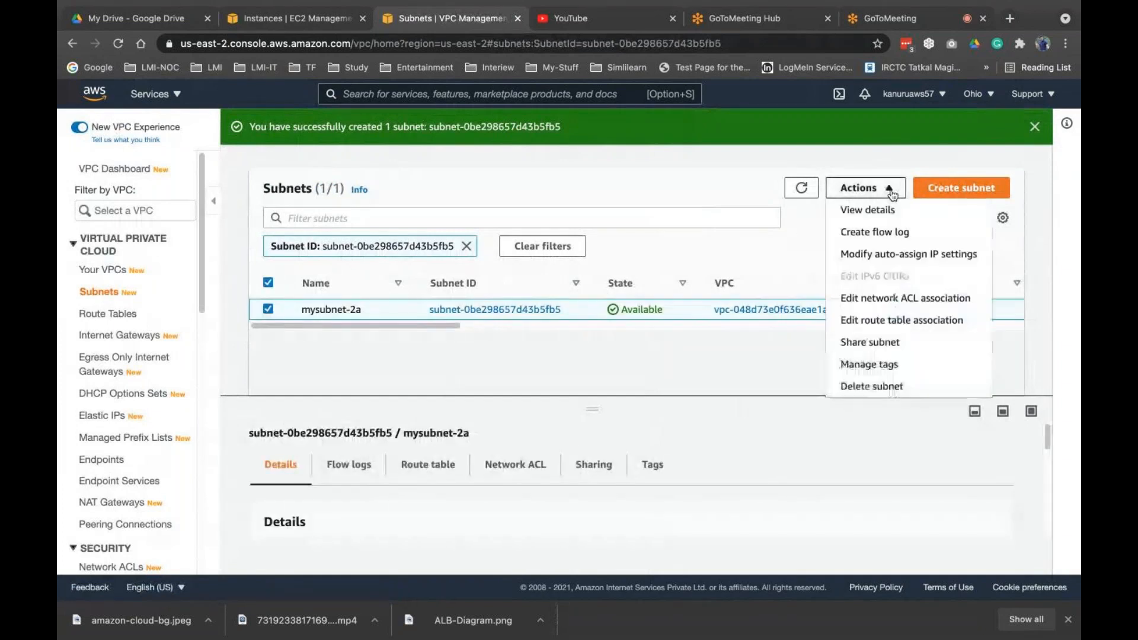
pyautogui.click(901, 254)
pyautogui.click(104, 355)
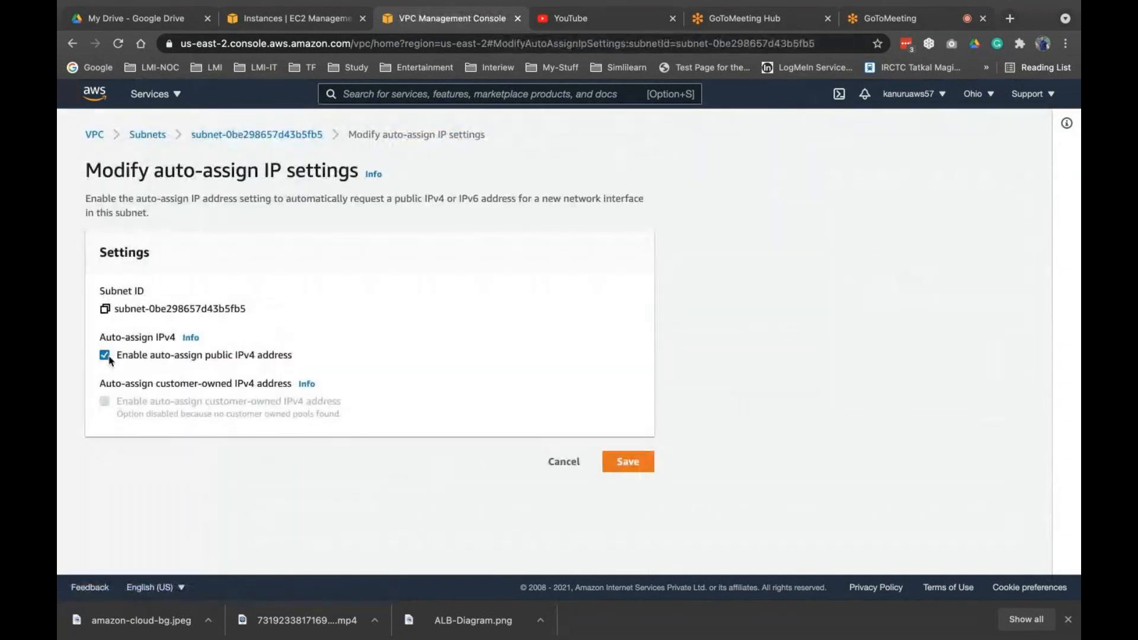
pyautogui.click(630, 462)
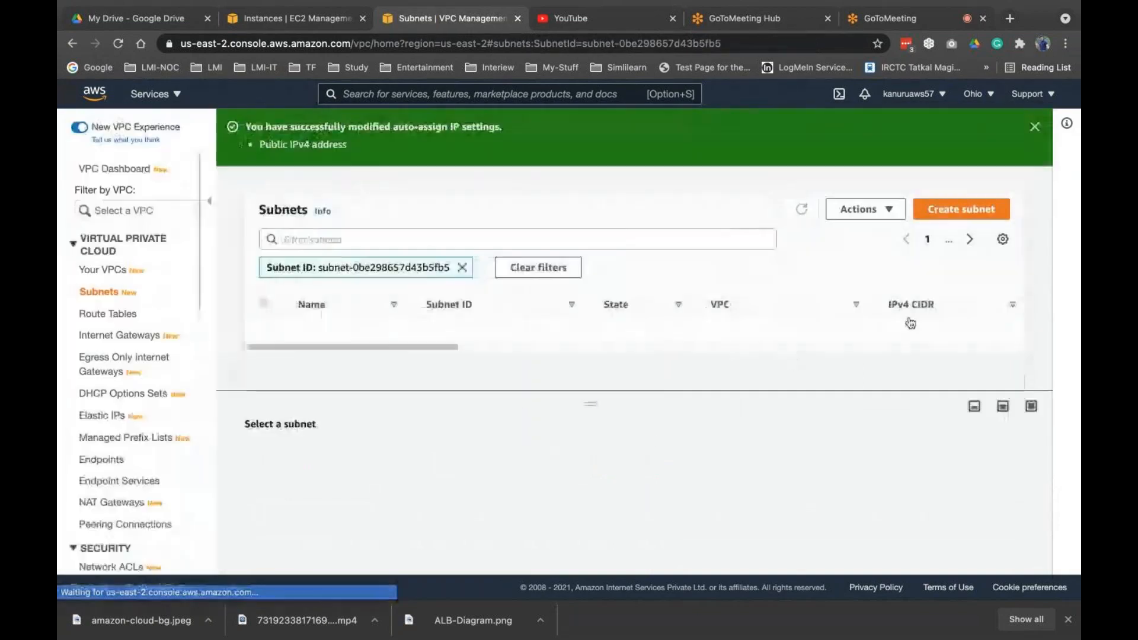
# Start another subnet in my-vpc, named mysubnet-2b, in the availability zone US East (Ohio) / us-east-2b.
pyautogui.click(958, 212)
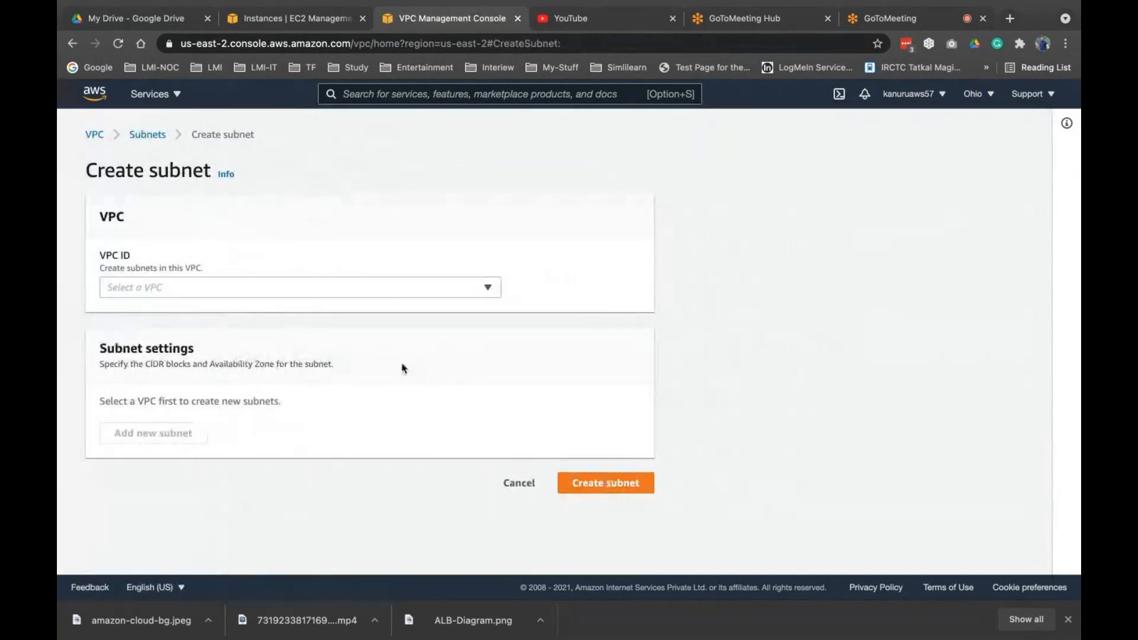
pyautogui.click(383, 290)
pyautogui.click(361, 329)
pyautogui.click(146, 527)
pyautogui.write('my')
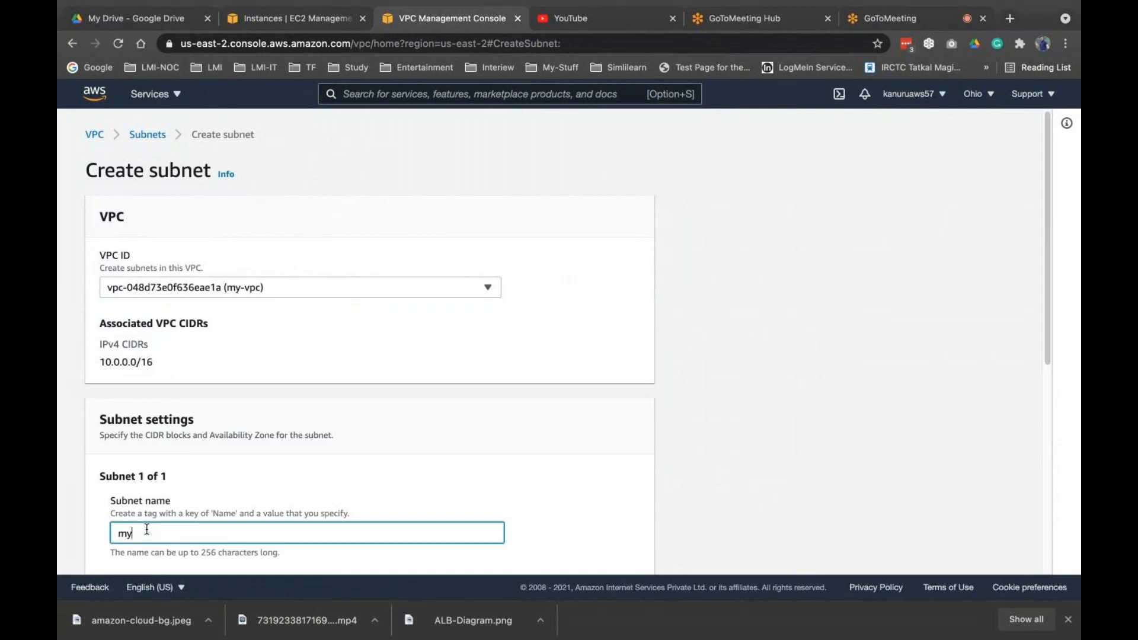
pyautogui.write('subnet-2b')
pyautogui.scroll(-3, 146, 530)
pyautogui.click(132, 511)
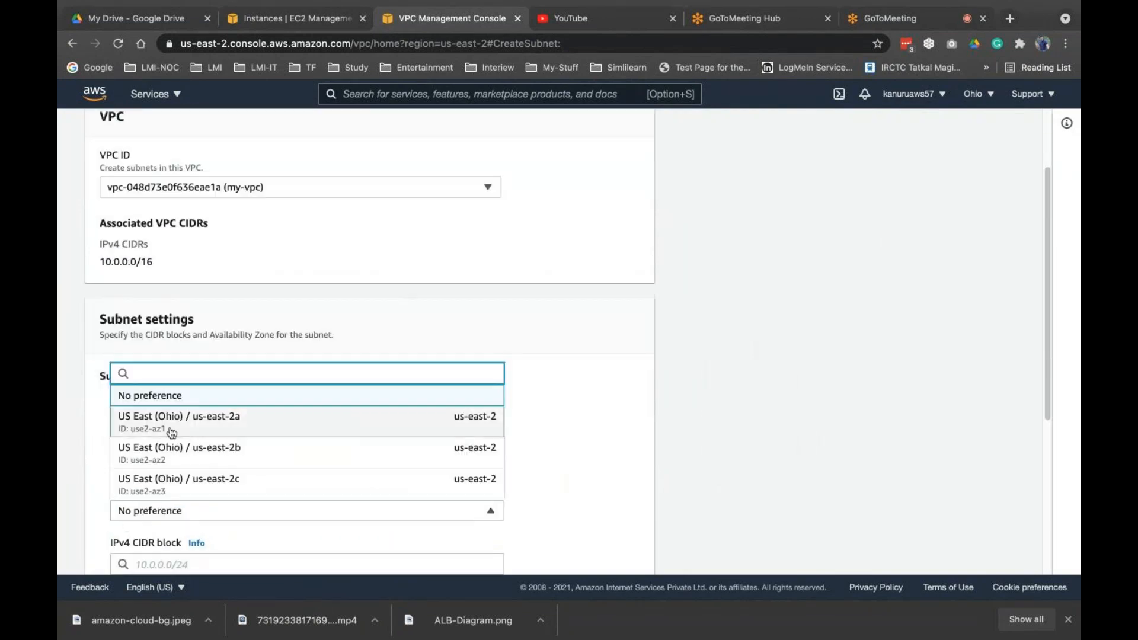
pyautogui.click(173, 448)
# Set the IPv4 CIDR block of mysubnet-2b to 10.0.2.0/24 and create the subnet.
pyautogui.scroll(-3, 172, 444)
pyautogui.click(167, 431)
pyautogui.write('10.0.2')
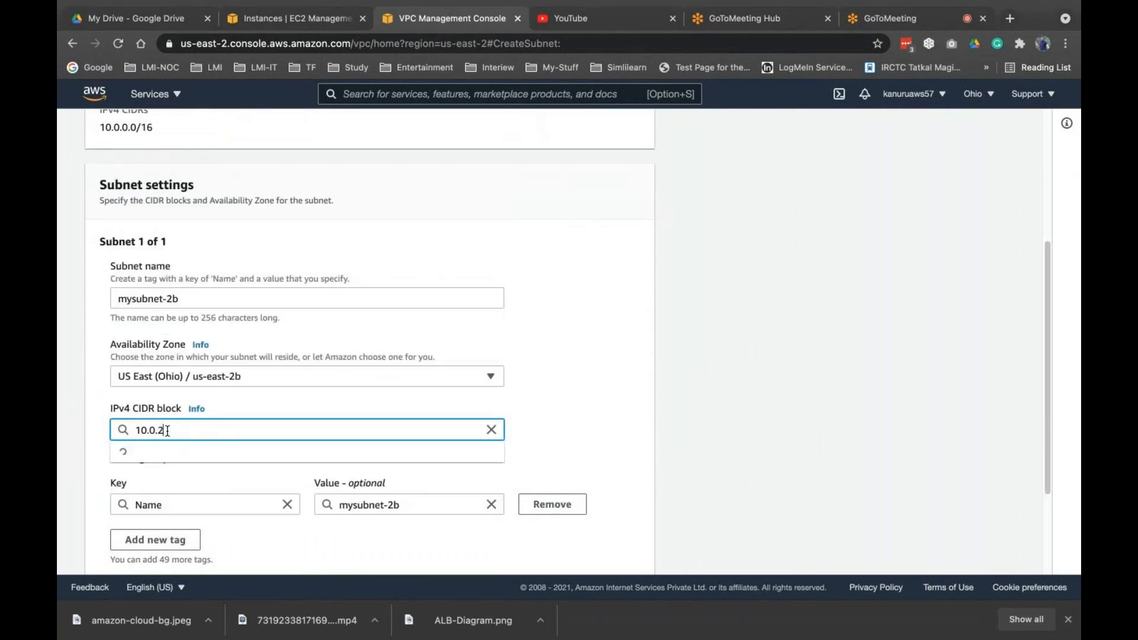
pyautogui.write('.0/24')
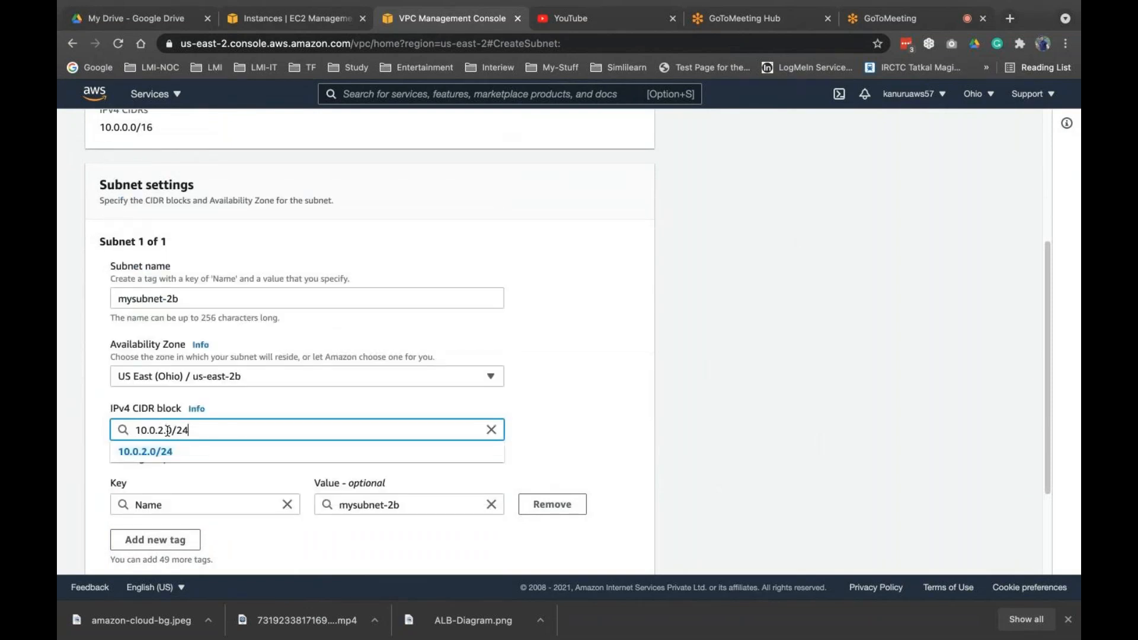
pyautogui.scroll(-3, 168, 431)
pyautogui.click(155, 366)
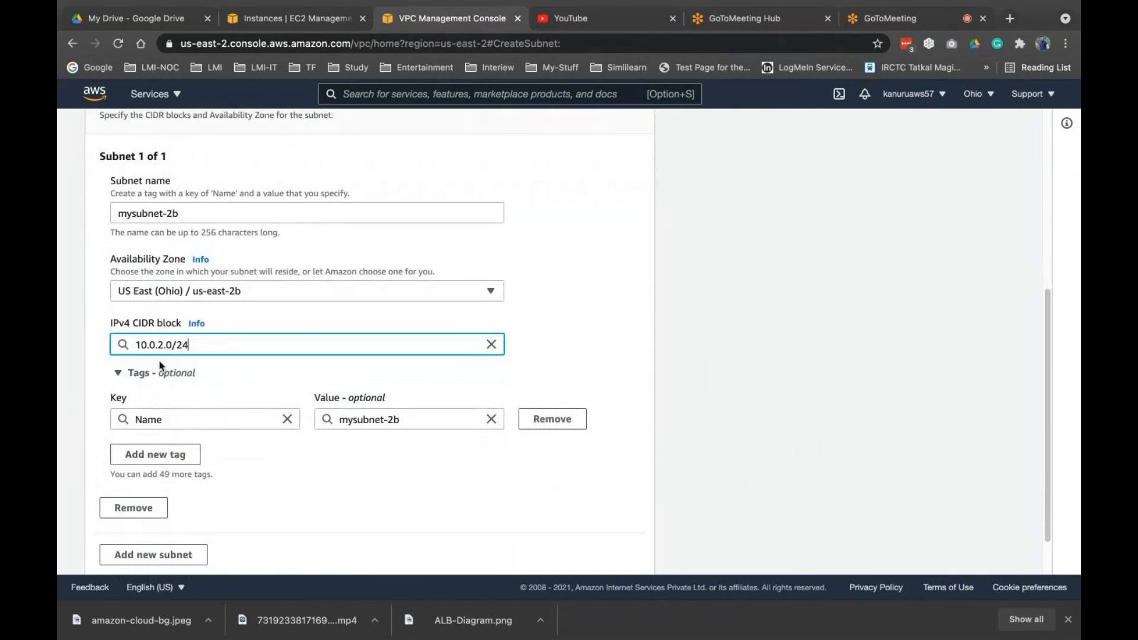
pyautogui.scroll(-2, 219, 380)
pyautogui.click(600, 549)
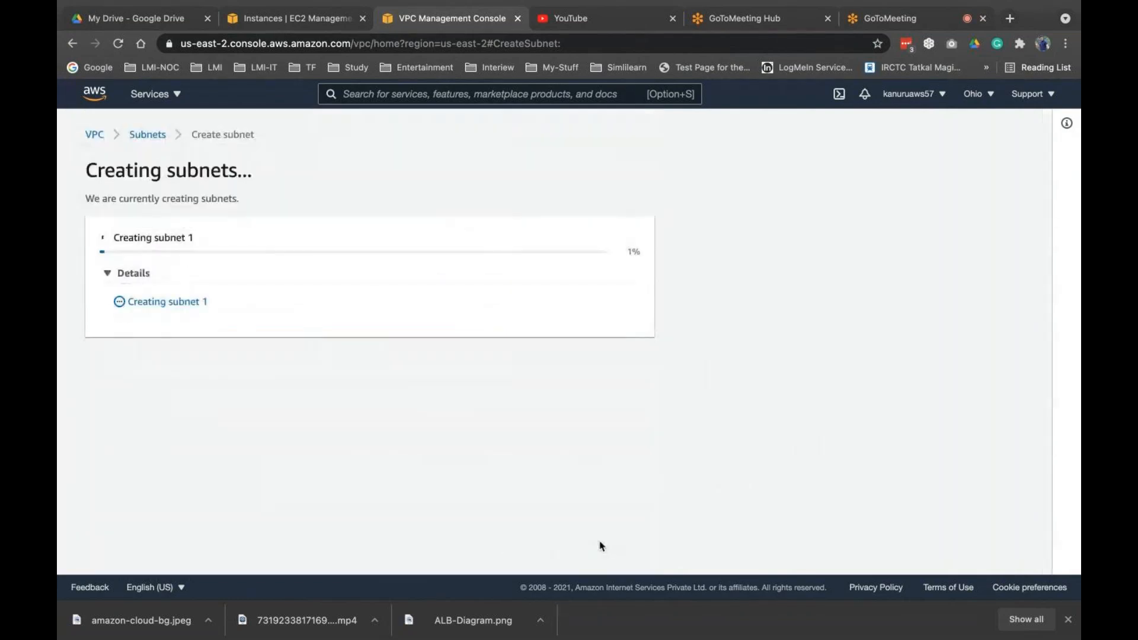
pyautogui.click(885, 21)
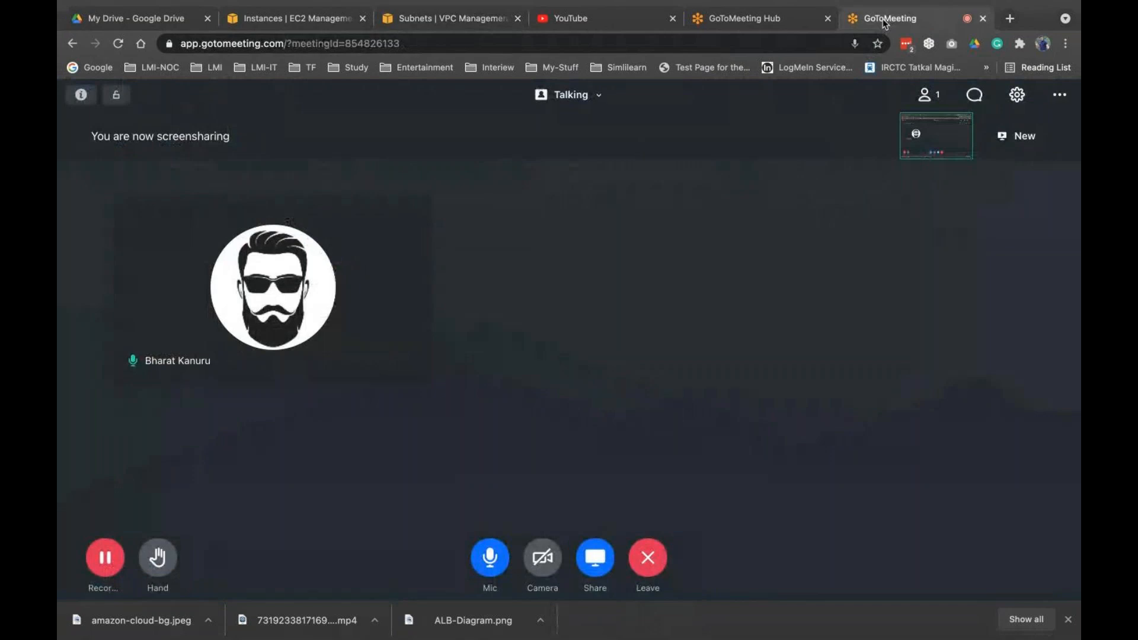
pyautogui.click(464, 26)
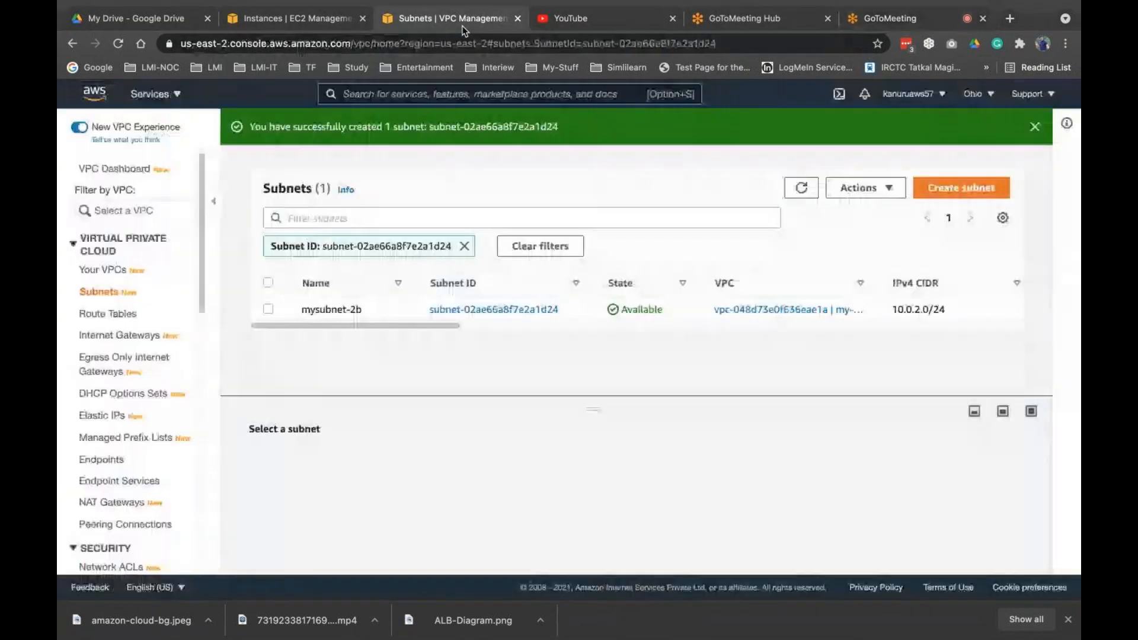
# Enable auto-assignment of public IPv4 addresses for mysubnet-2b and save the setting.
pyautogui.click(270, 310)
pyautogui.click(871, 188)
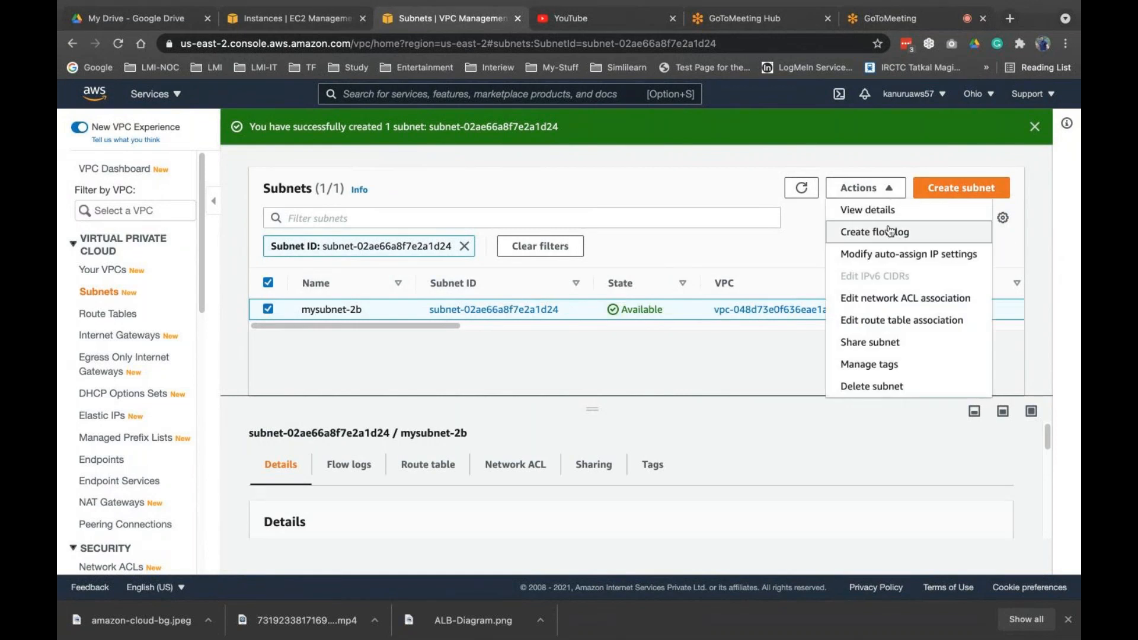
pyautogui.click(909, 254)
pyautogui.click(105, 353)
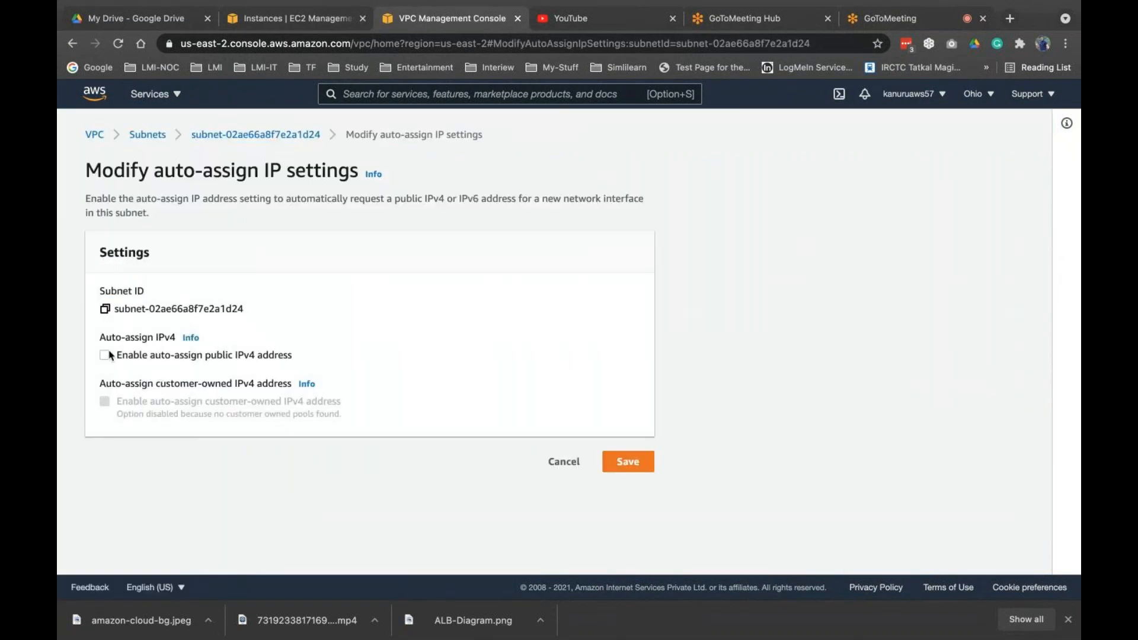
pyautogui.click(625, 462)
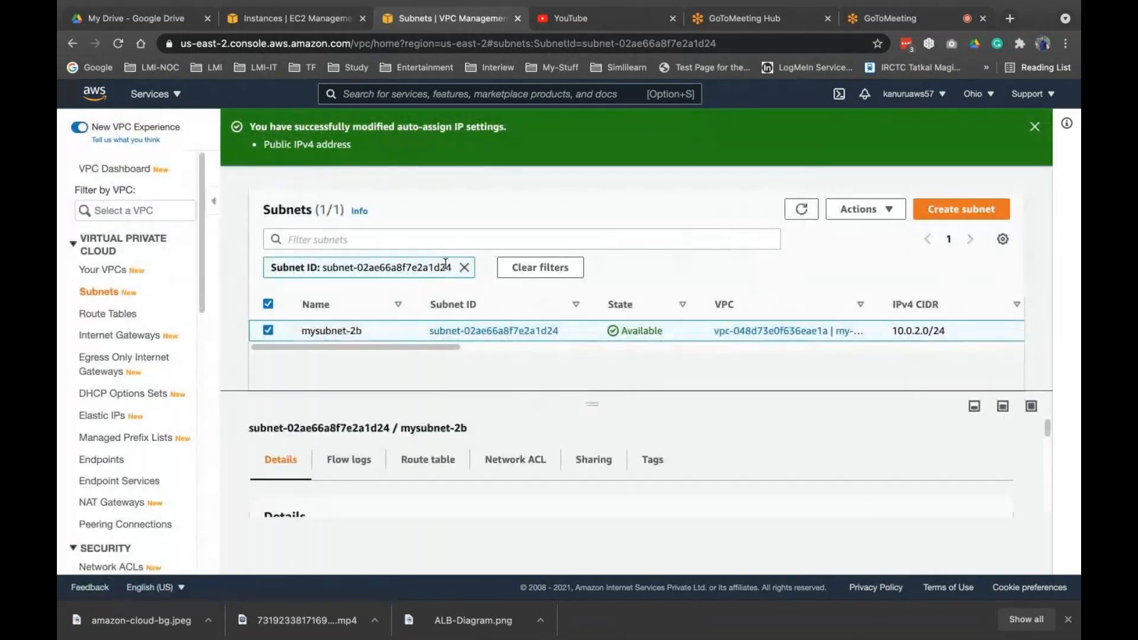
# Start a third subnet in my-vpc, named mysubent-2c, in the availability zone US East (Ohio) / us-east-2c.
pyautogui.click(960, 210)
pyautogui.click(444, 289)
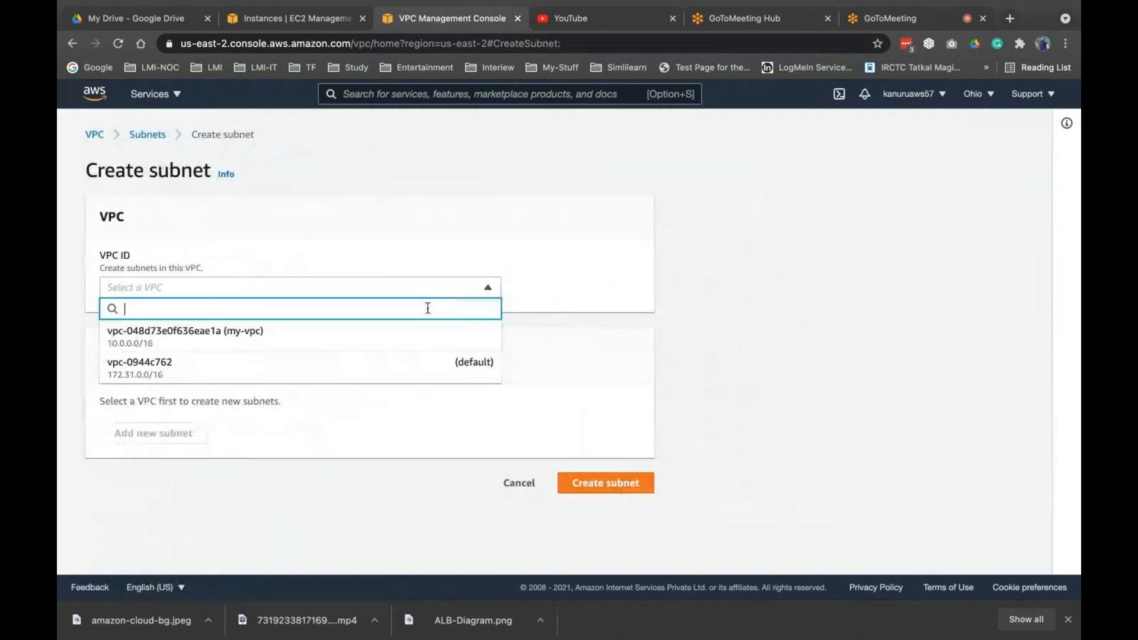
pyautogui.click(399, 337)
pyautogui.write('m')
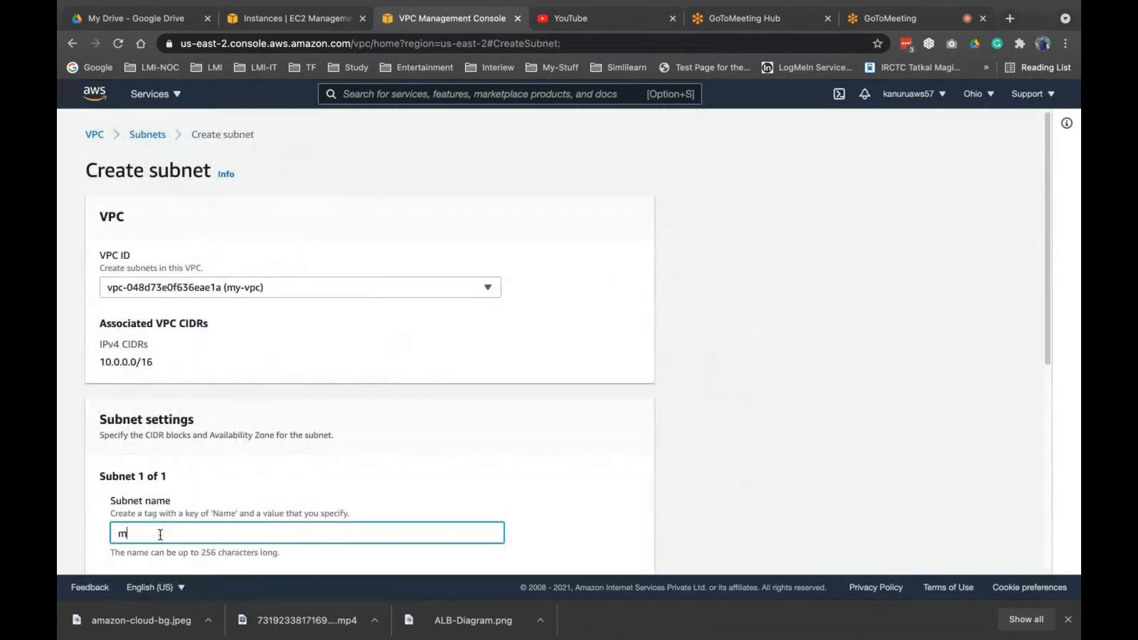
pyautogui.write('ysubent-2')
pyautogui.scroll(-3, 160, 535)
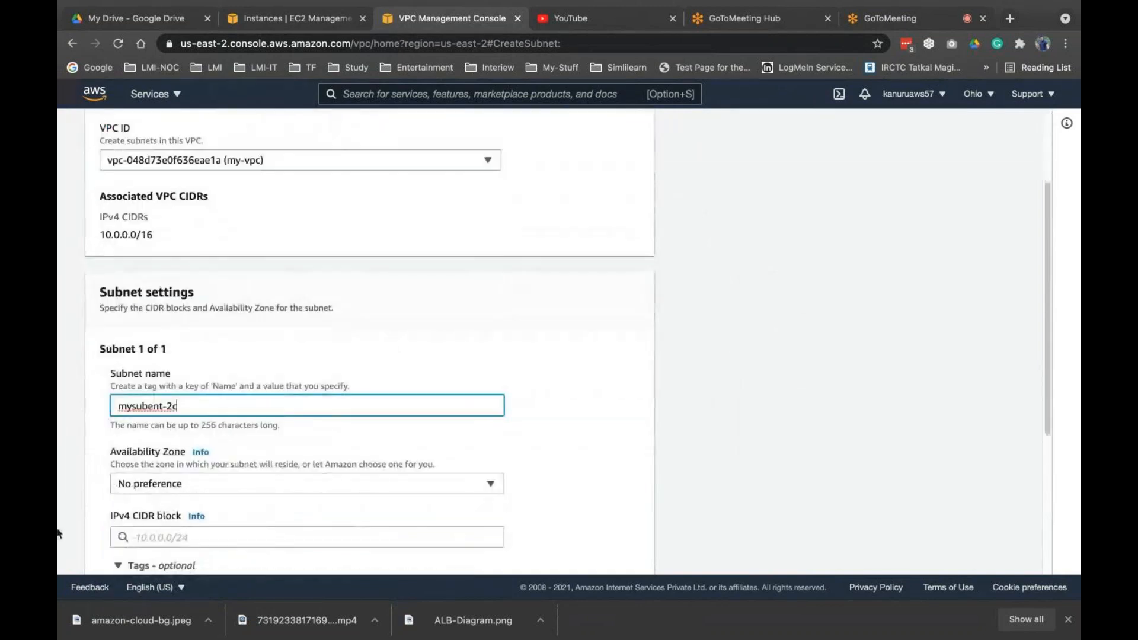
pyautogui.click(160, 484)
pyautogui.click(163, 455)
# Set the IPv4 CIDR block of mysubent-2c to 10.0.3.0/24 and create the subnet.
pyautogui.scroll(-3, 162, 453)
pyautogui.click(166, 403)
pyautogui.write('10.0.')
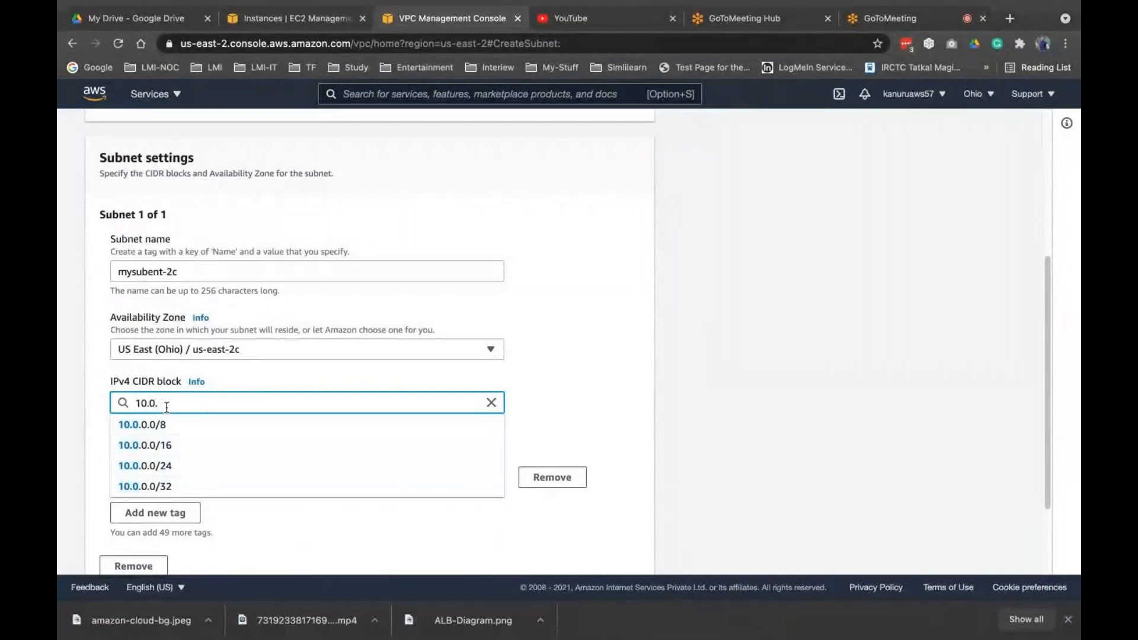
pyautogui.write('3.0/')
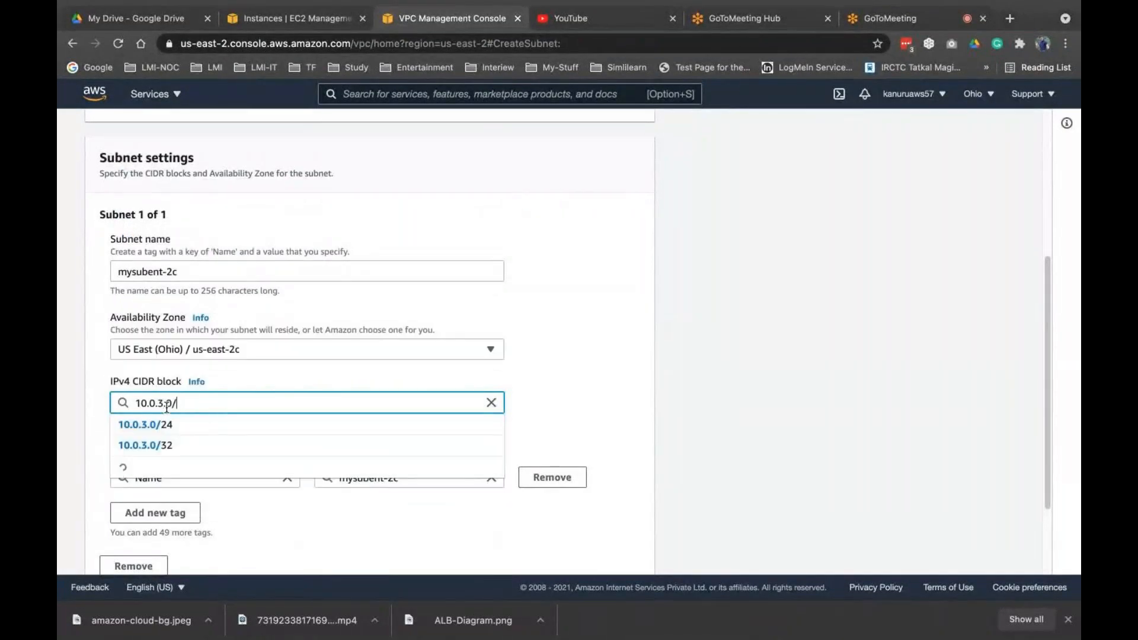
pyautogui.write('24')
pyautogui.click(145, 422)
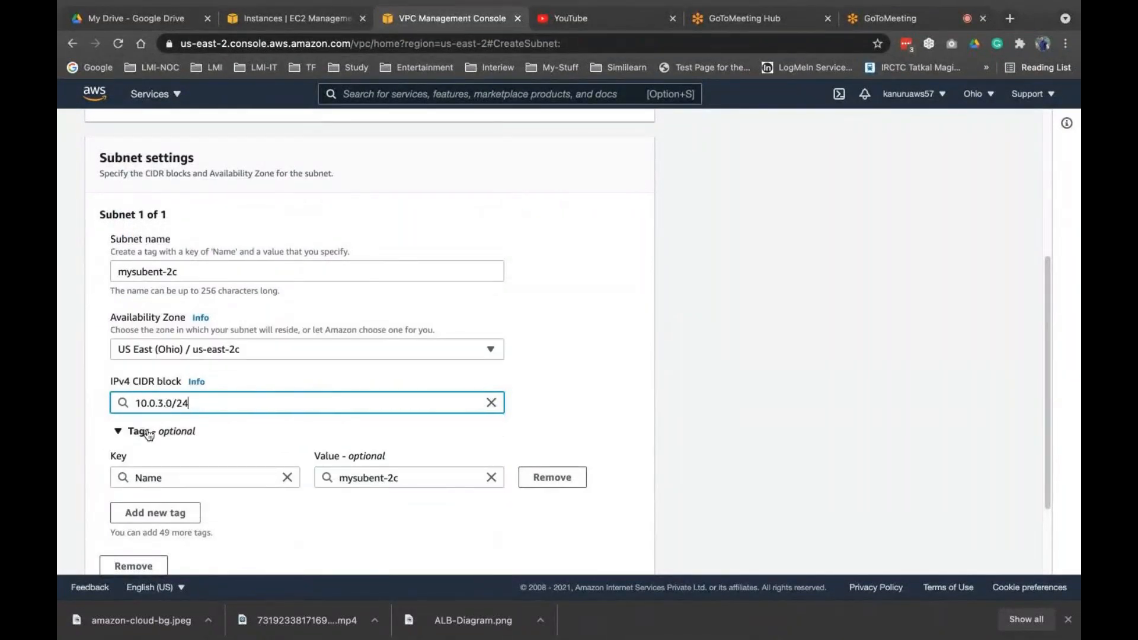
pyautogui.scroll(-2, 149, 435)
pyautogui.scroll(-2, 149, 435)
pyautogui.click(620, 549)
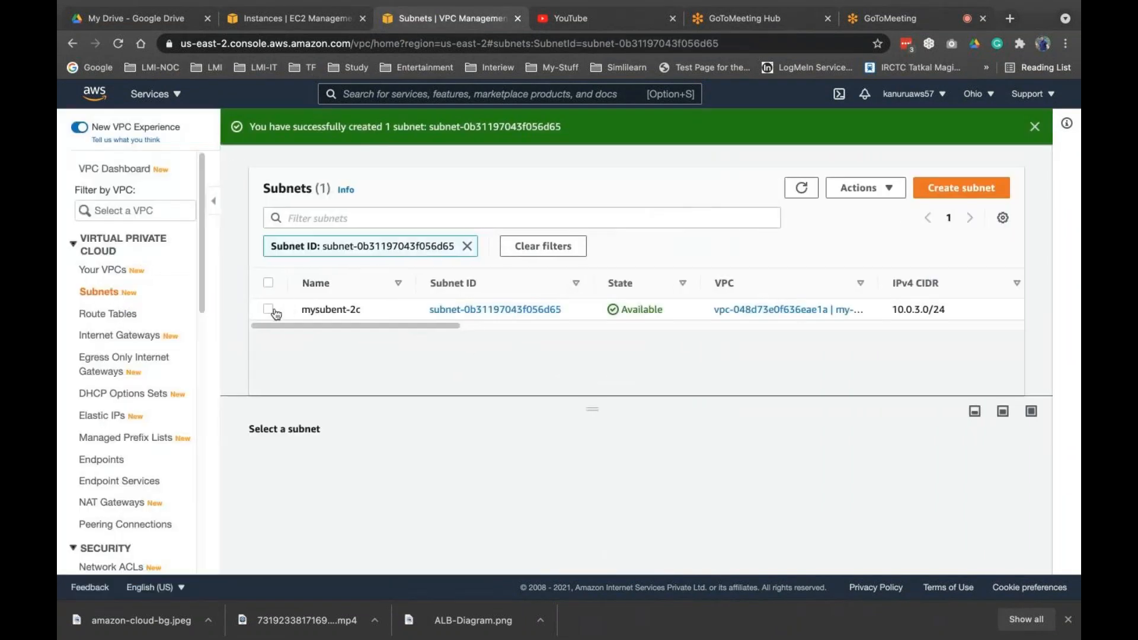
# Enable auto-assignment of public IPv4 addresses for mysubent-2c and save the setting.
pyautogui.click(272, 311)
pyautogui.click(865, 187)
pyautogui.click(877, 255)
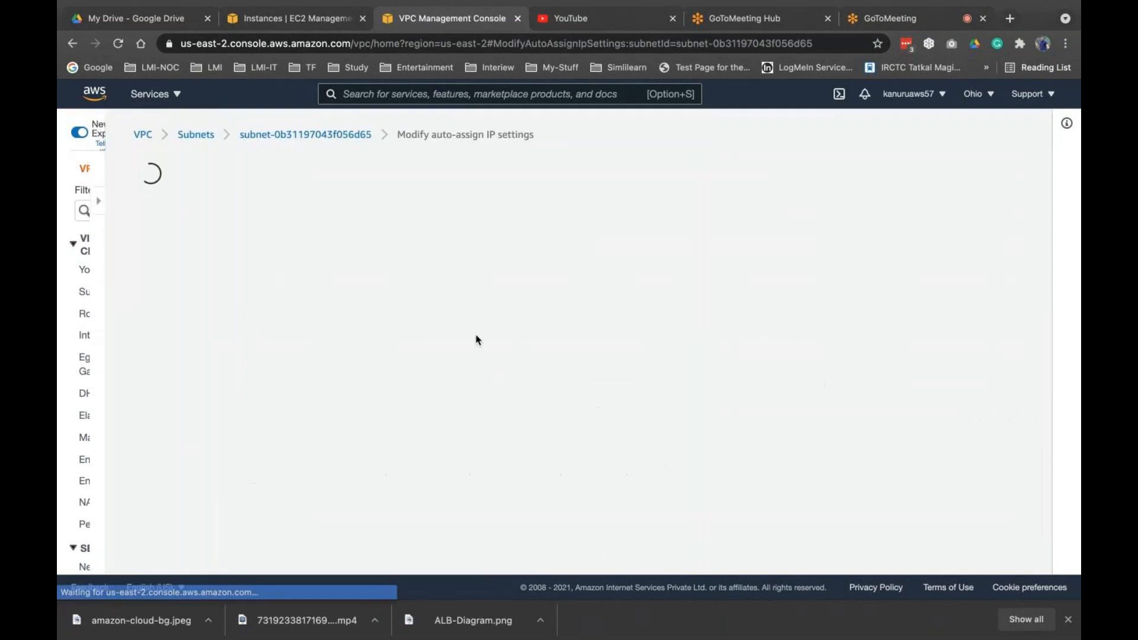
pyautogui.click(104, 355)
pyautogui.click(630, 451)
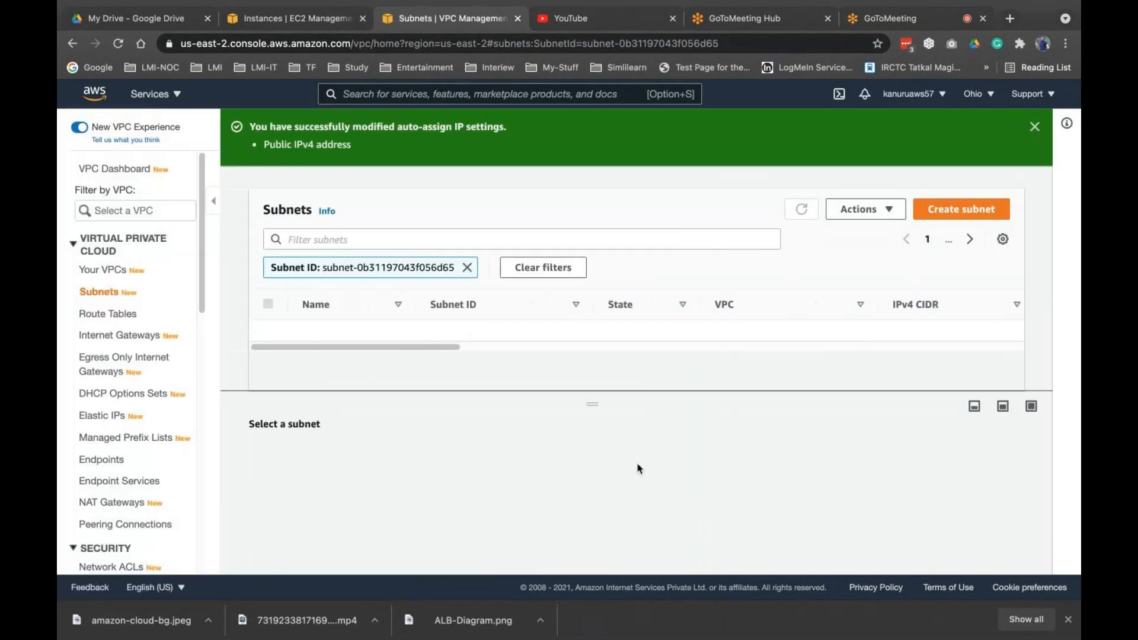
# Refresh the subnet list, remove the subnet ID filter and filter the list by "mysub".
pyautogui.click(802, 210)
pyautogui.click(467, 268)
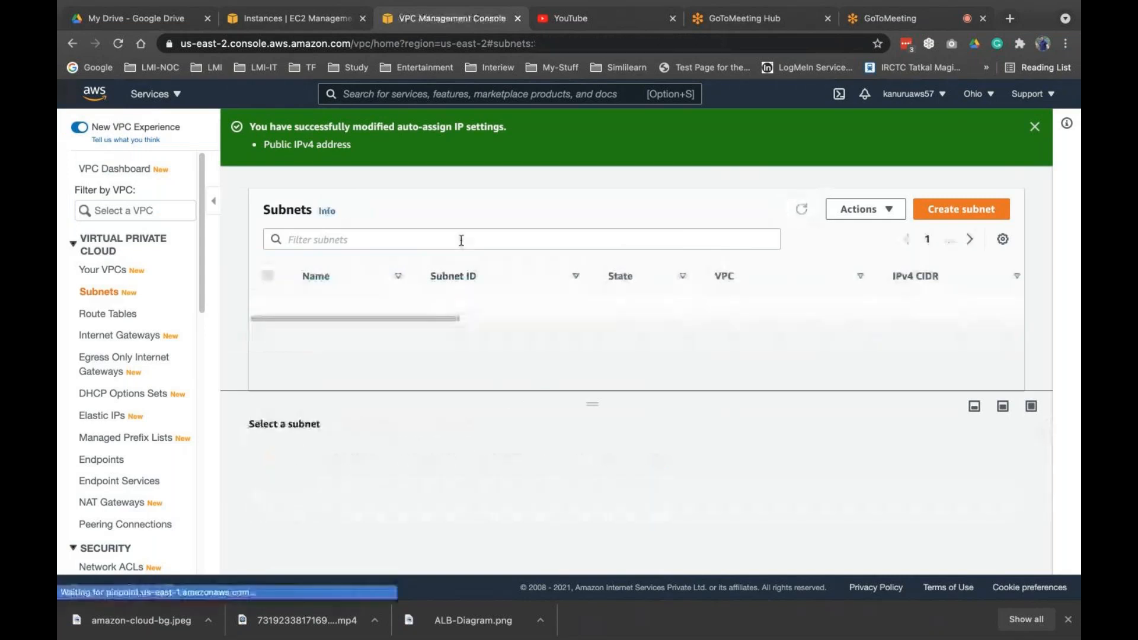
pyautogui.click(460, 238)
pyautogui.write('mys')
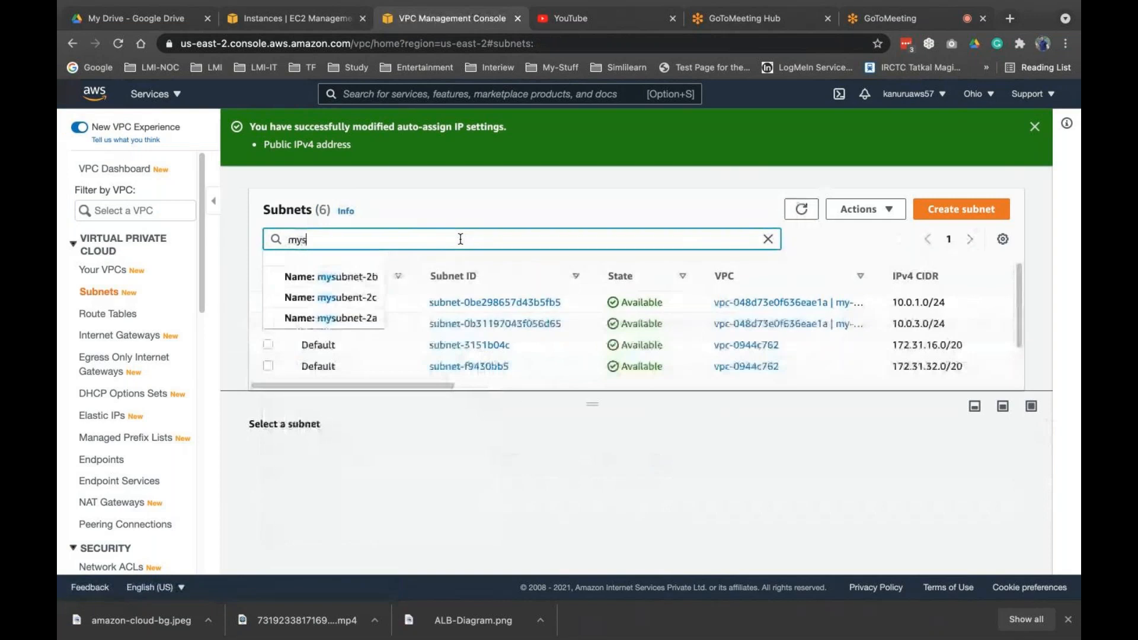
pyautogui.write('ub')
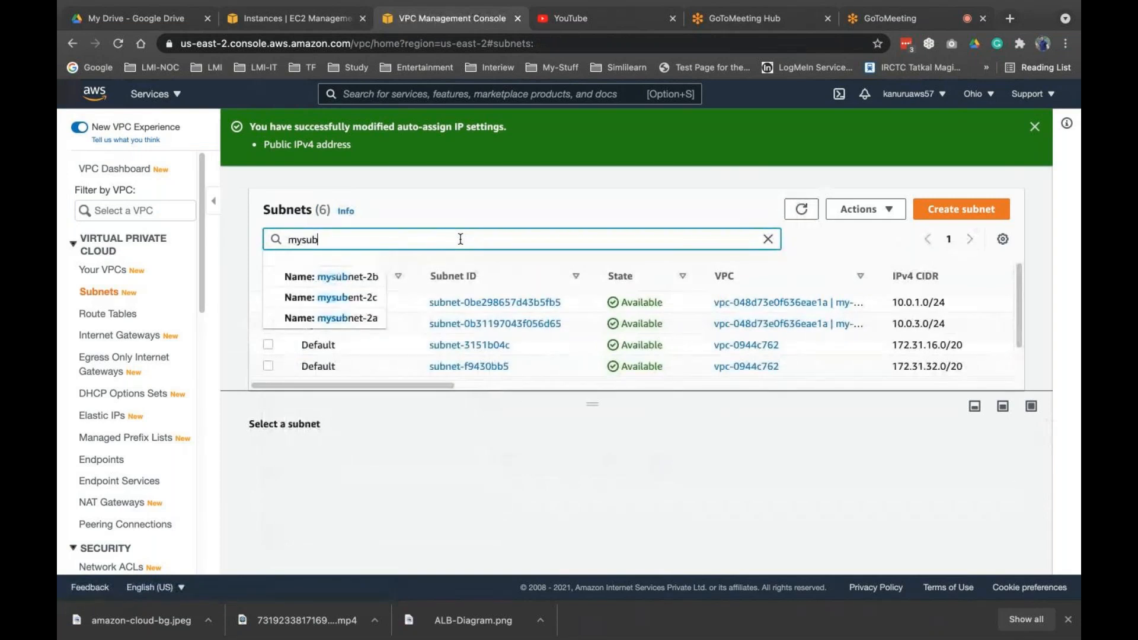
pyautogui.press('Return')
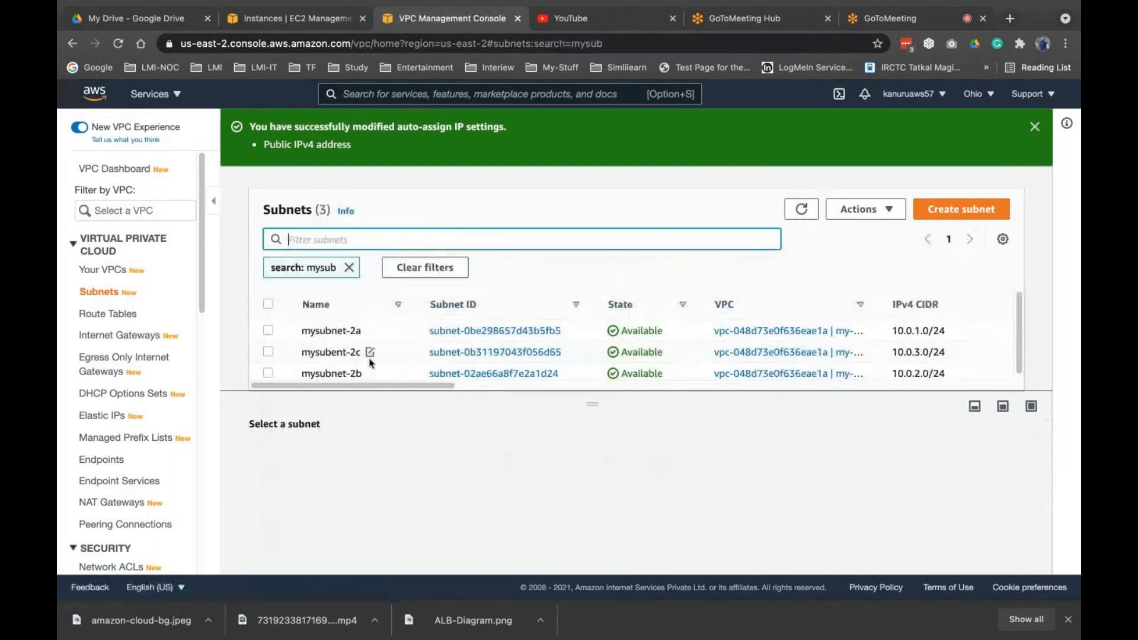
# Create an internet gateway with the name tag my-igw.
pyautogui.click(112, 336)
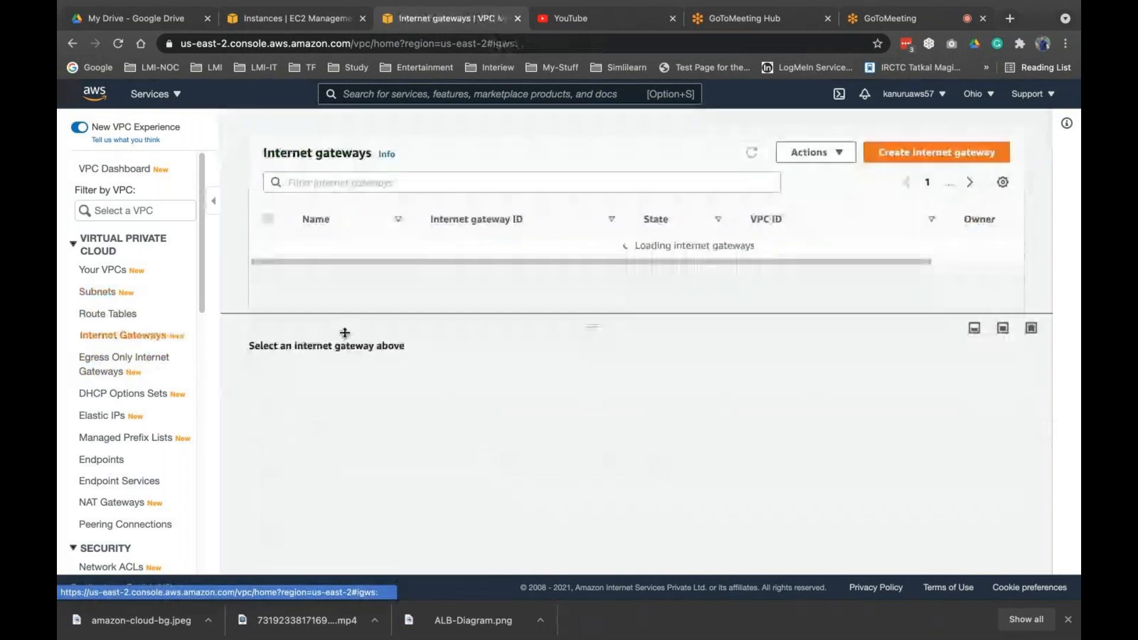
pyautogui.click(920, 148)
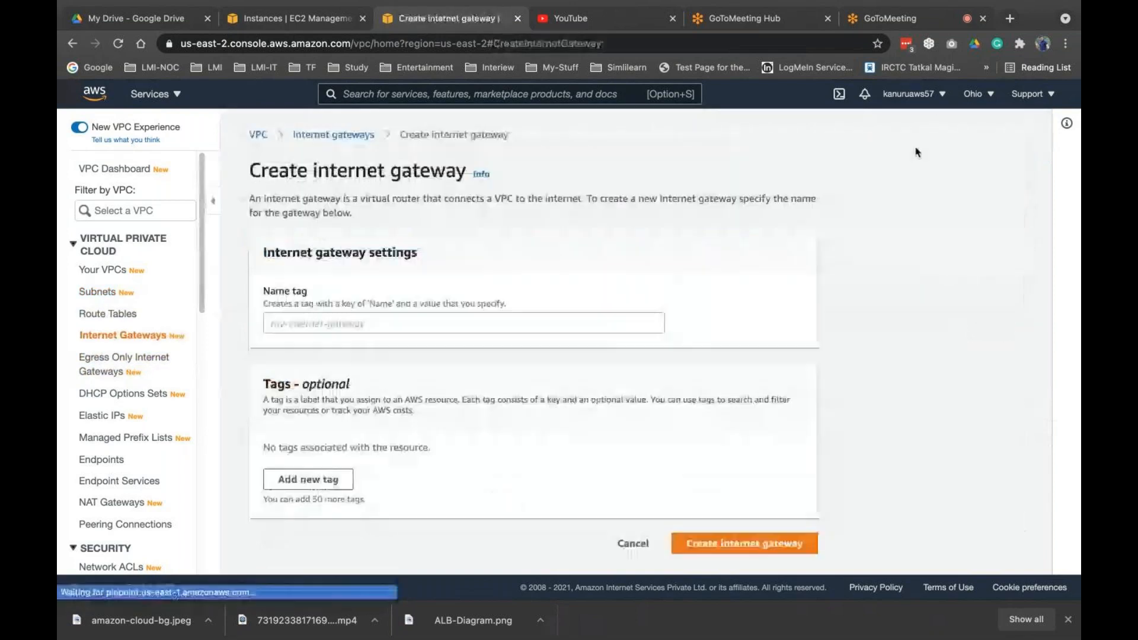
pyautogui.click(364, 321)
pyautogui.write('my-i')
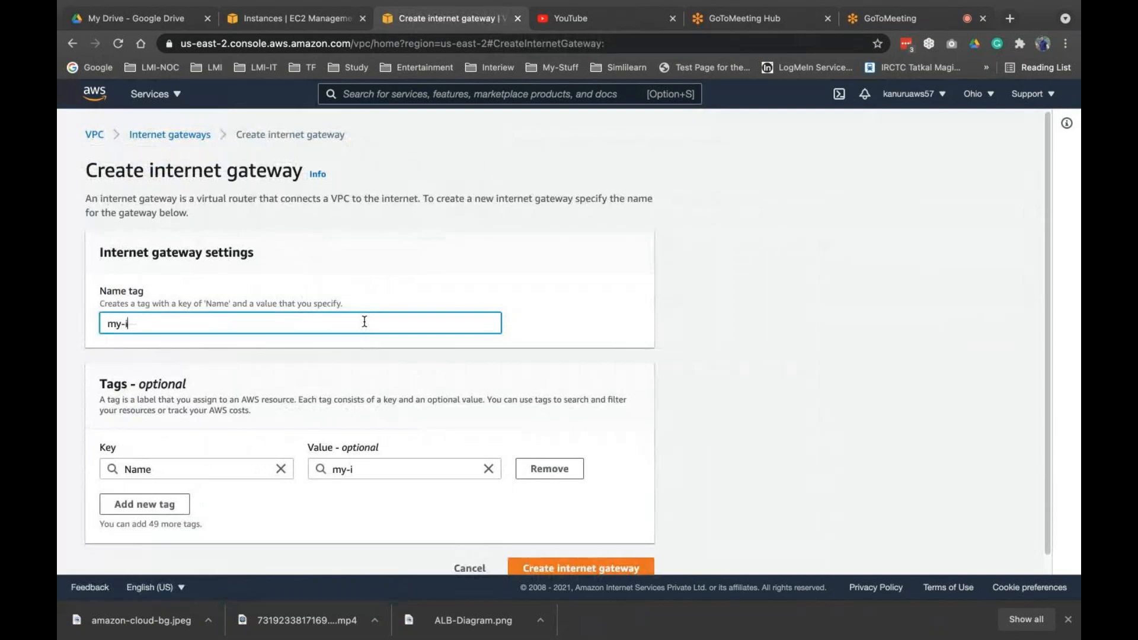
pyautogui.write('gw')
pyautogui.click(564, 565)
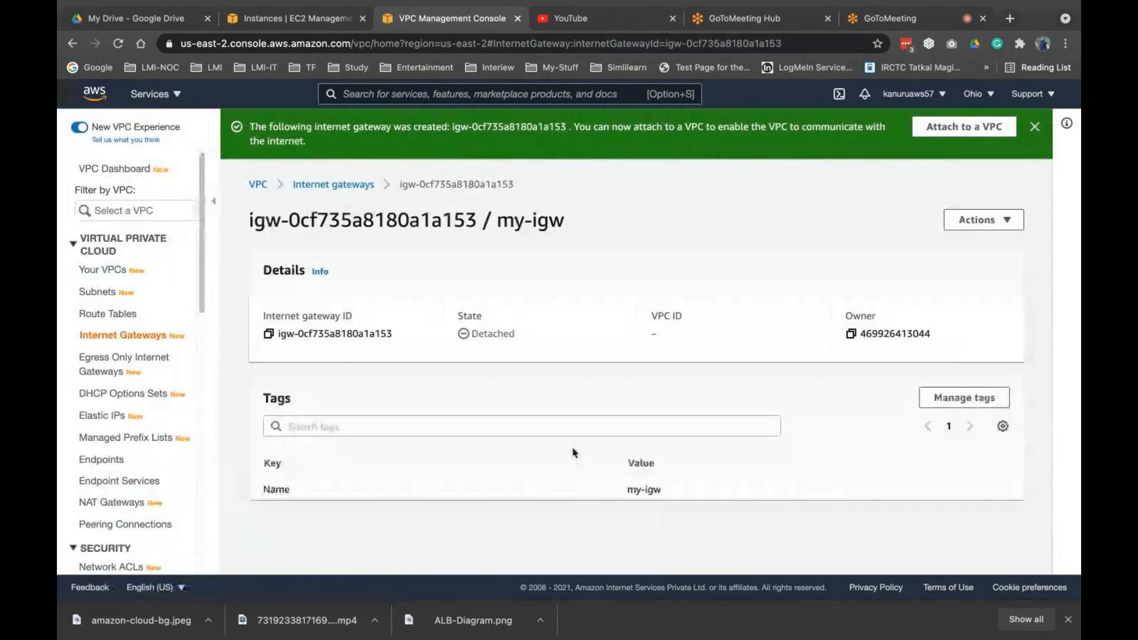
# Attach the internet gateway my-igw to my-vpc.
pyautogui.click(981, 221)
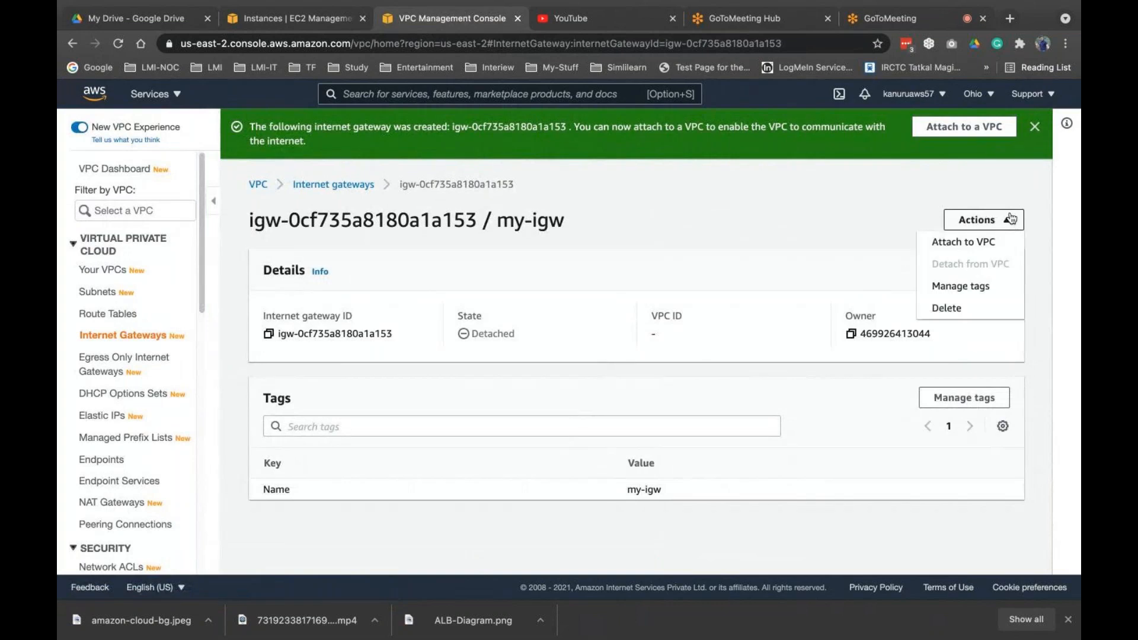
pyautogui.click(983, 243)
pyautogui.click(457, 304)
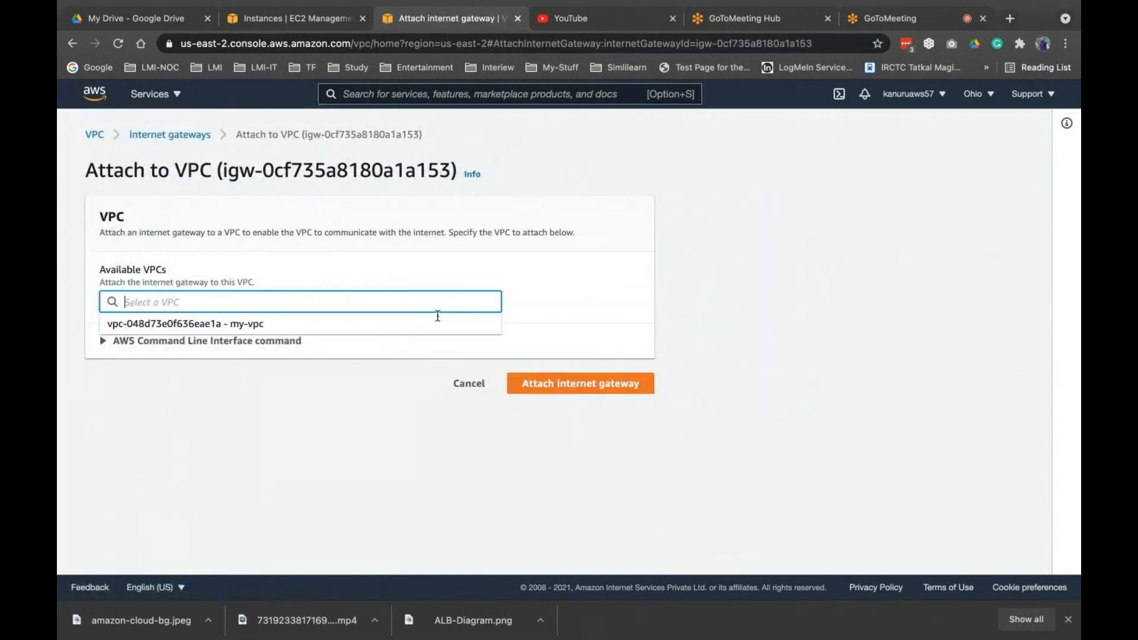
pyautogui.click(368, 325)
pyautogui.click(577, 389)
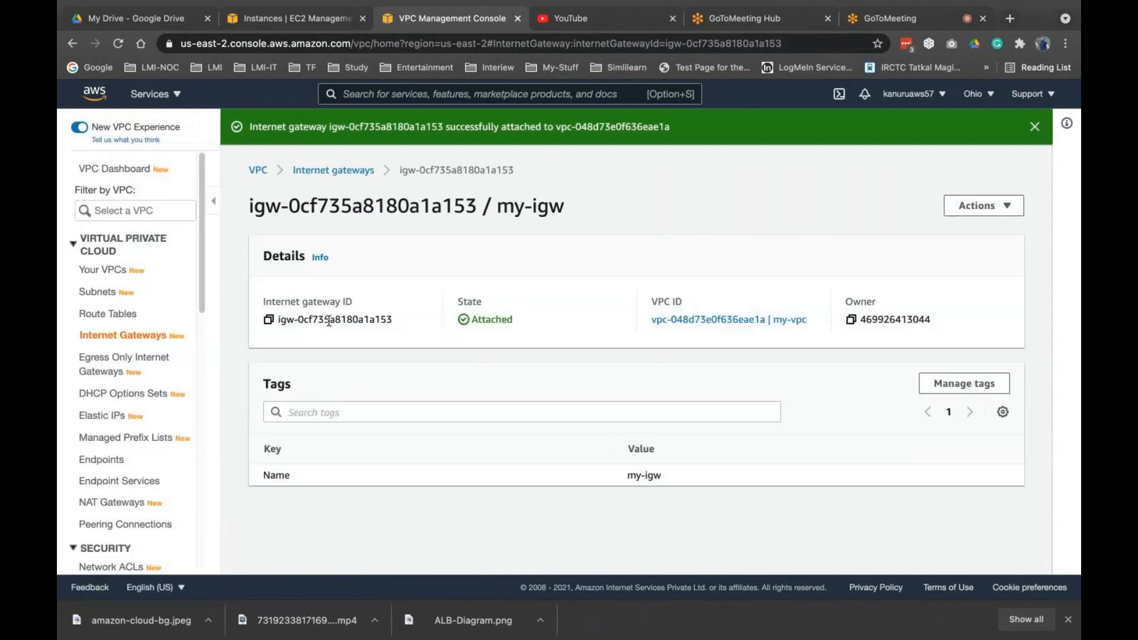
# Create a route table with the name tag my-rt in my-vpc.
pyautogui.click(121, 314)
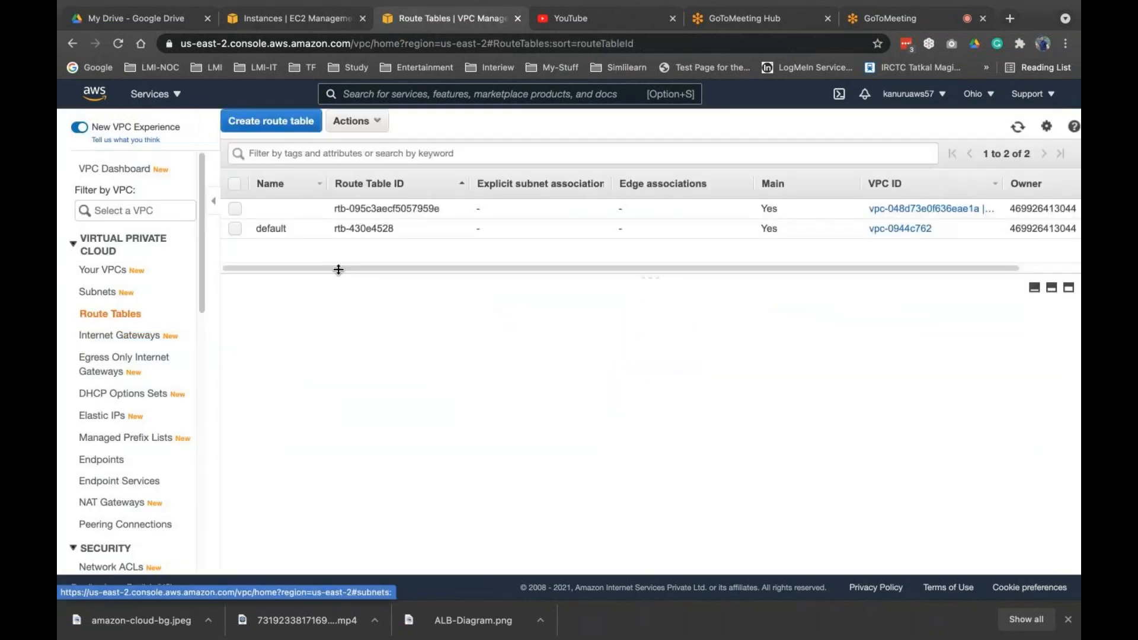
pyautogui.click(295, 121)
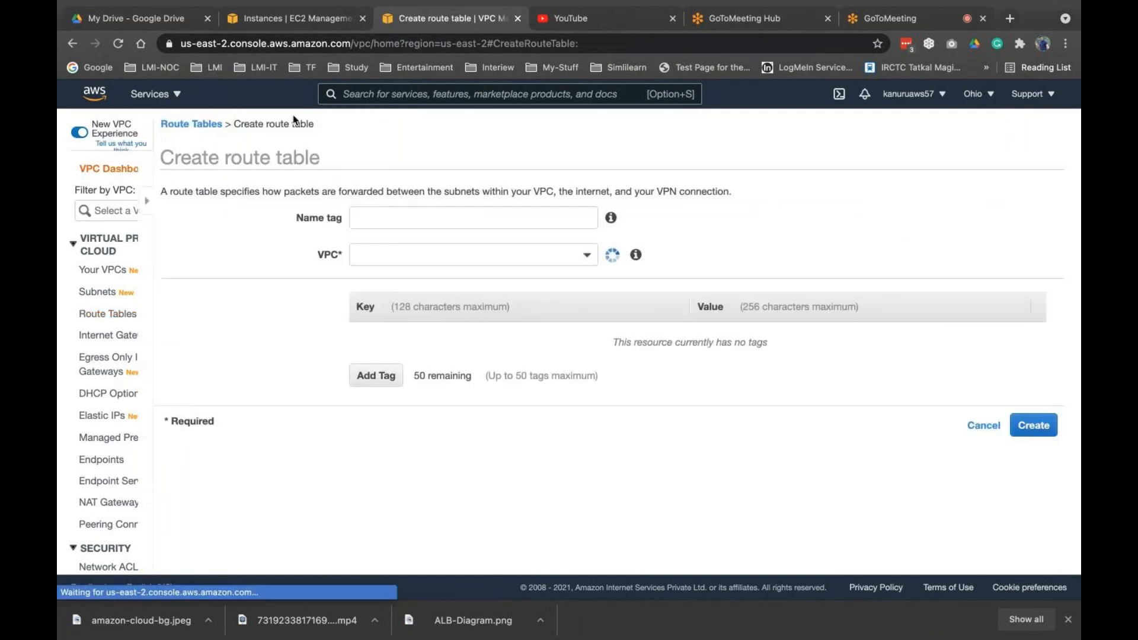
pyautogui.click(342, 218)
pyautogui.write('my-rt')
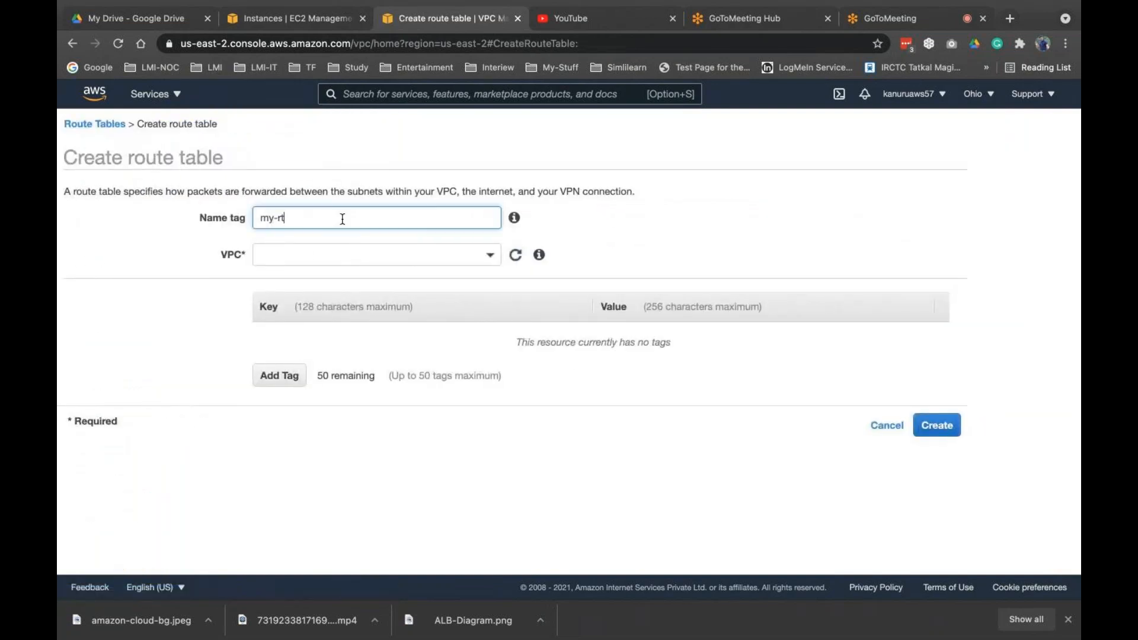
pyautogui.click(309, 255)
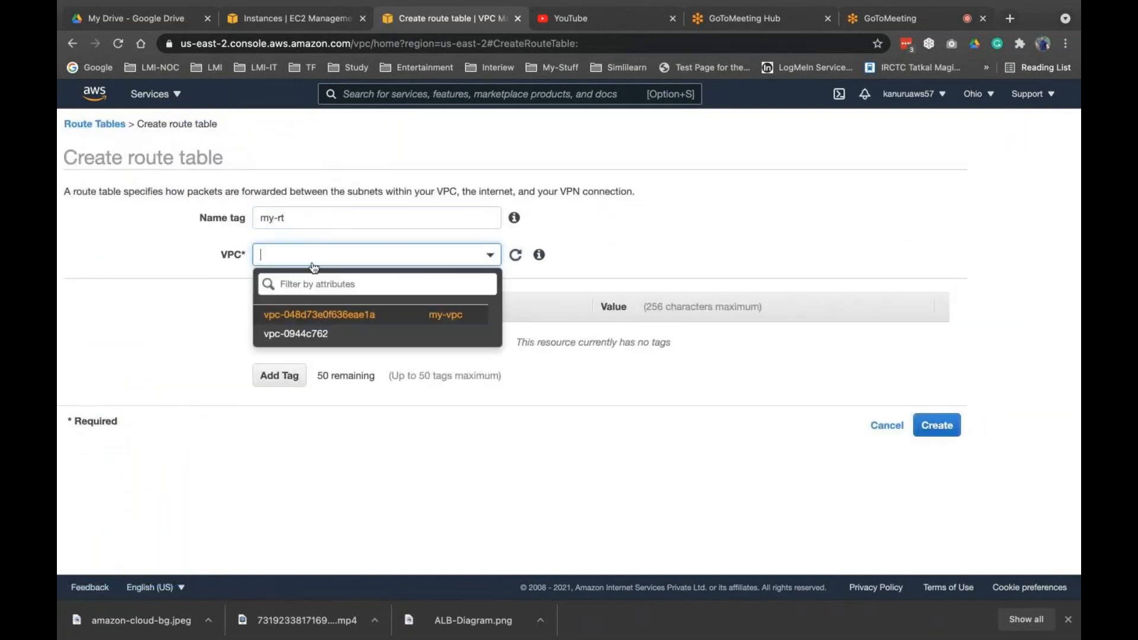
pyautogui.click(324, 310)
pyautogui.click(934, 427)
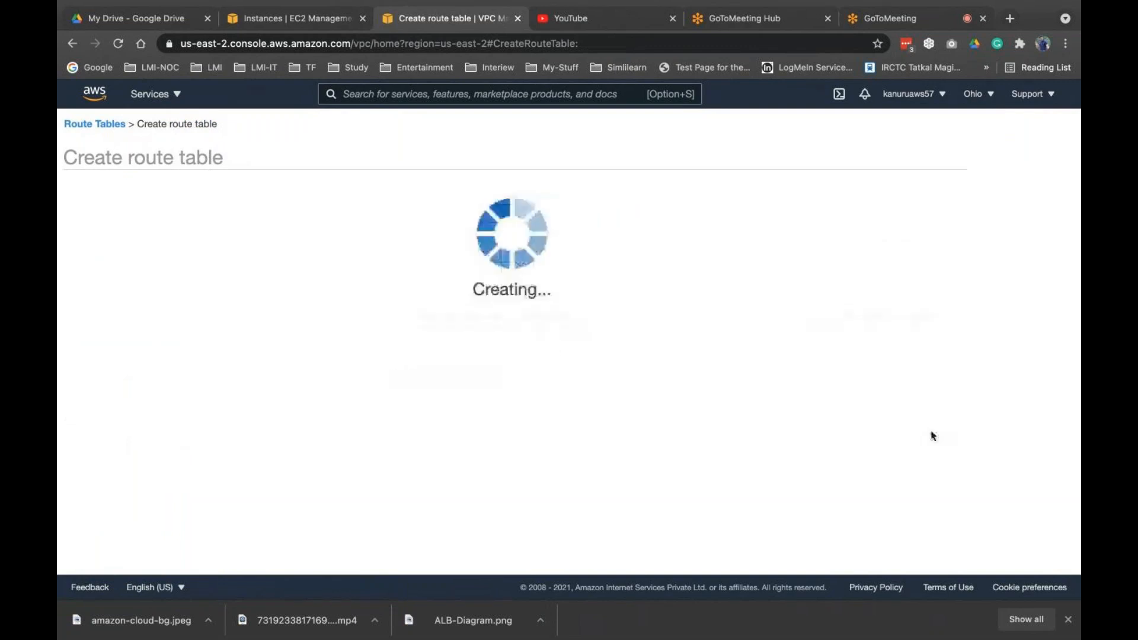
pyautogui.click(710, 284)
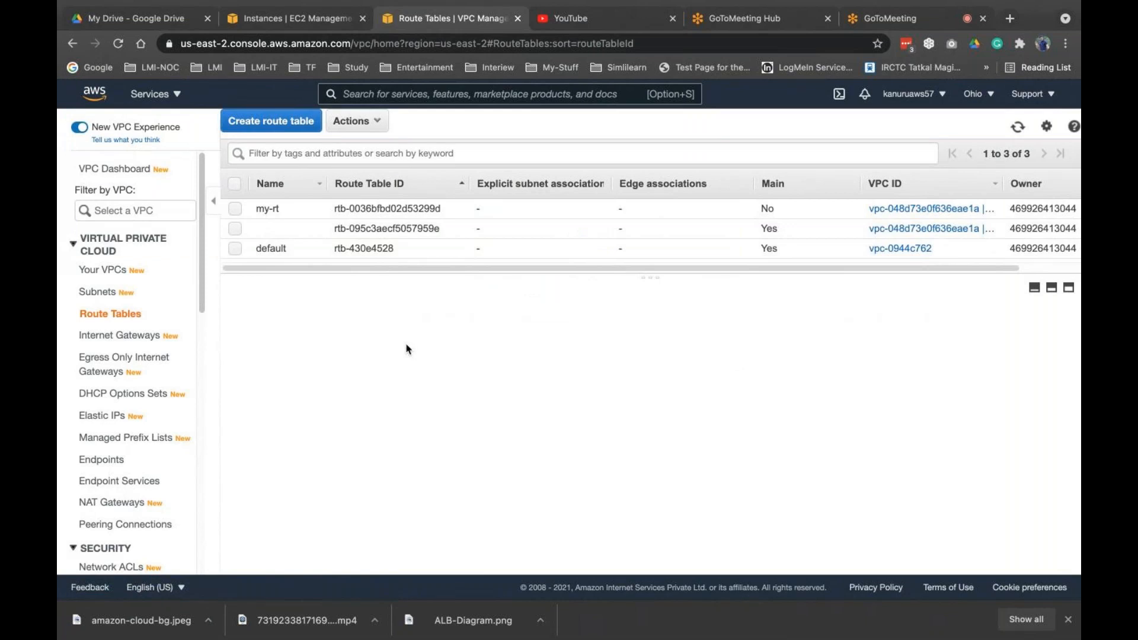
# Edit the routes of my-rt and add a route with the destination 0.0.0.0/0.
pyautogui.click(315, 209)
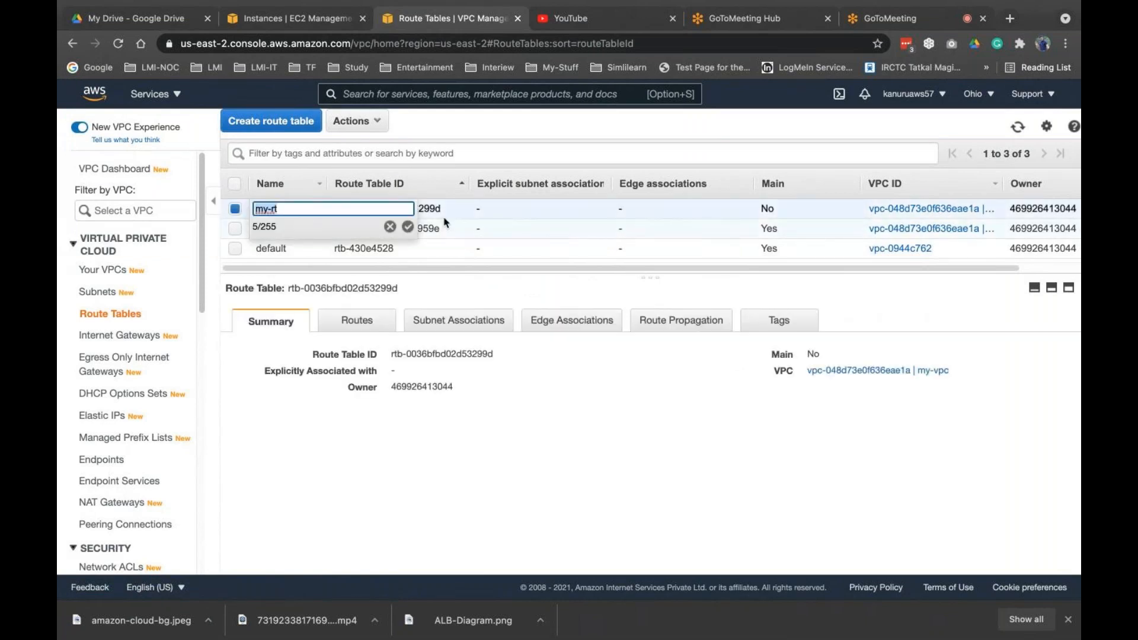
pyautogui.click(460, 185)
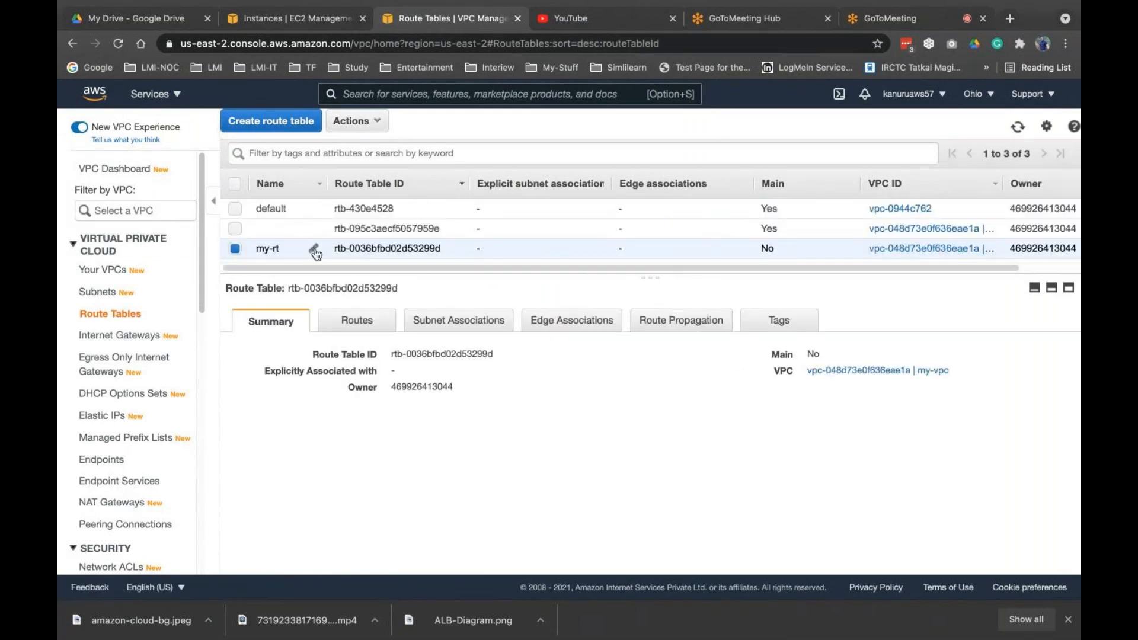
pyautogui.click(357, 320)
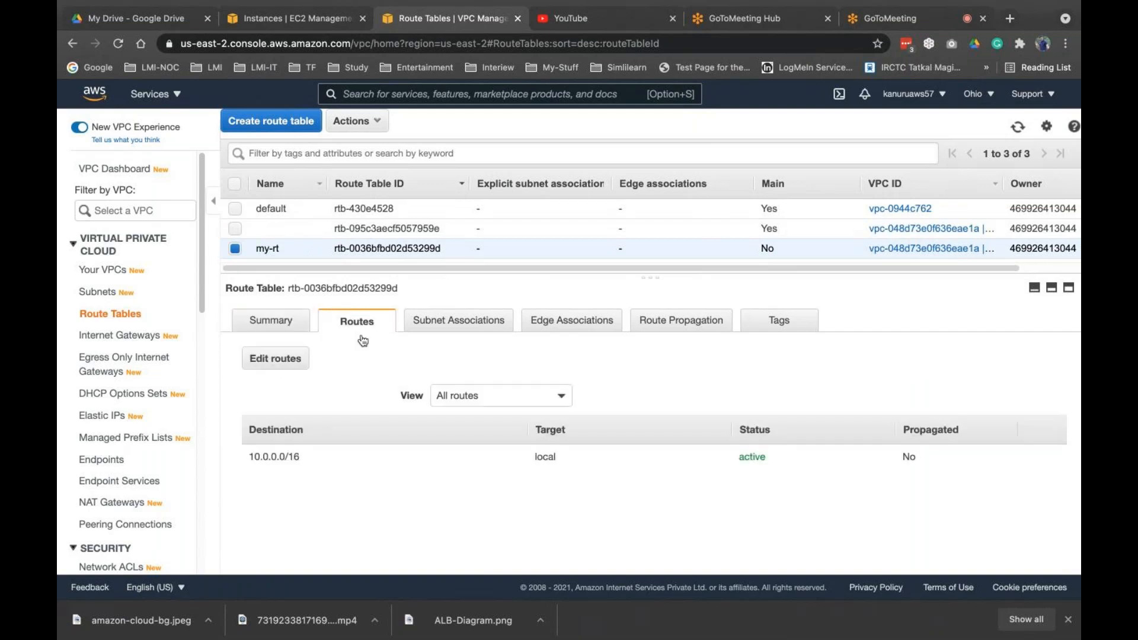
pyautogui.click(276, 358)
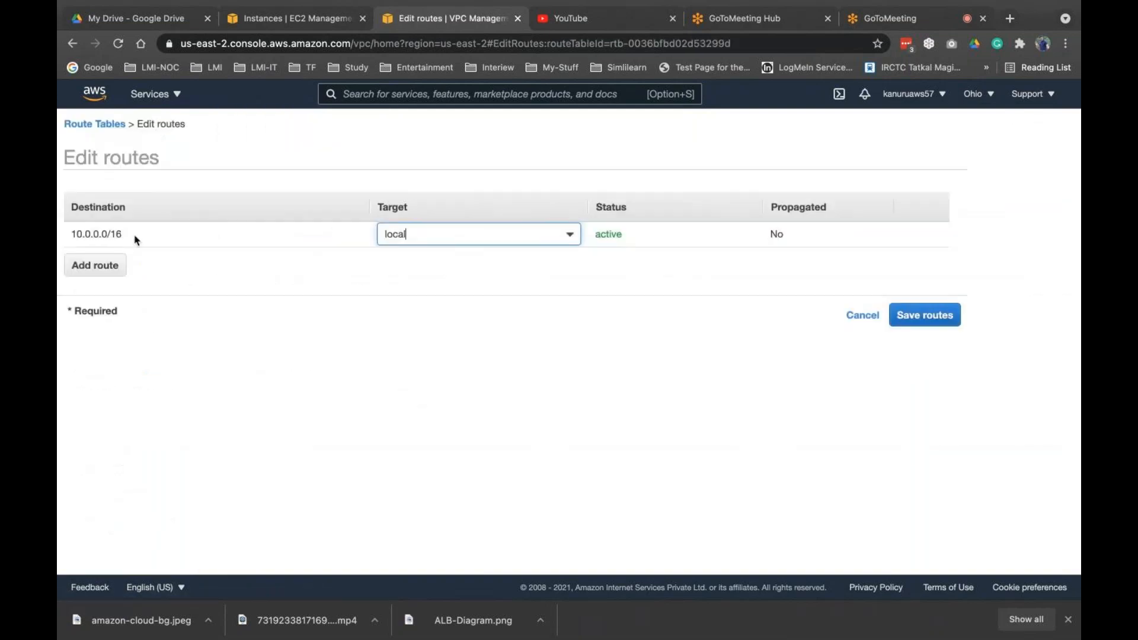
pyautogui.moveTo(124, 236); pyautogui.dragTo(70, 234)
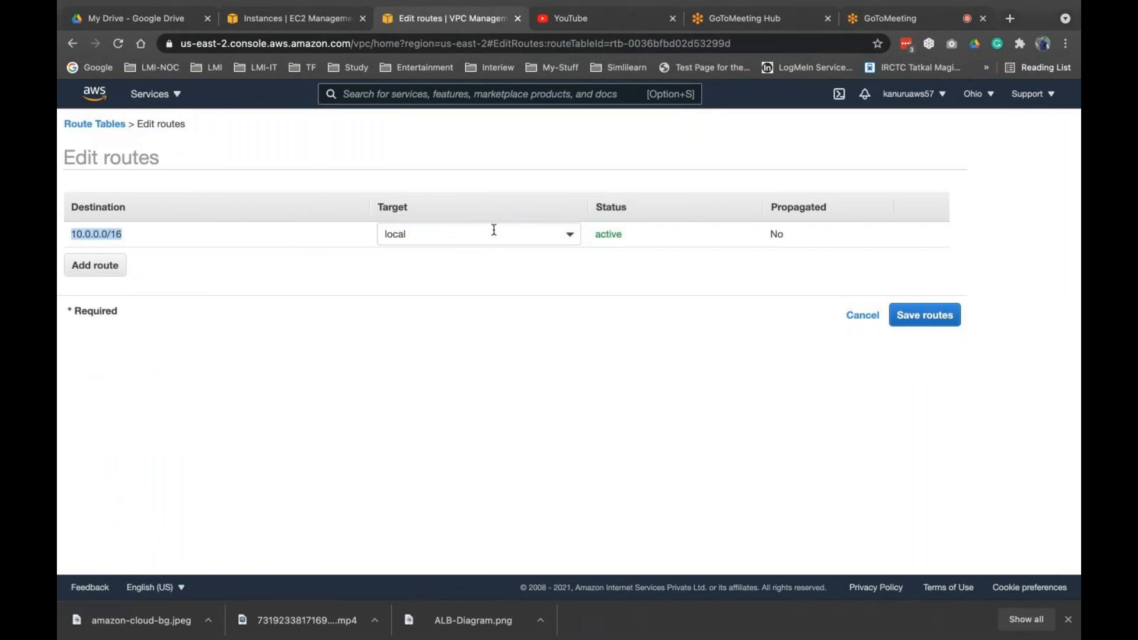
pyautogui.click(113, 266)
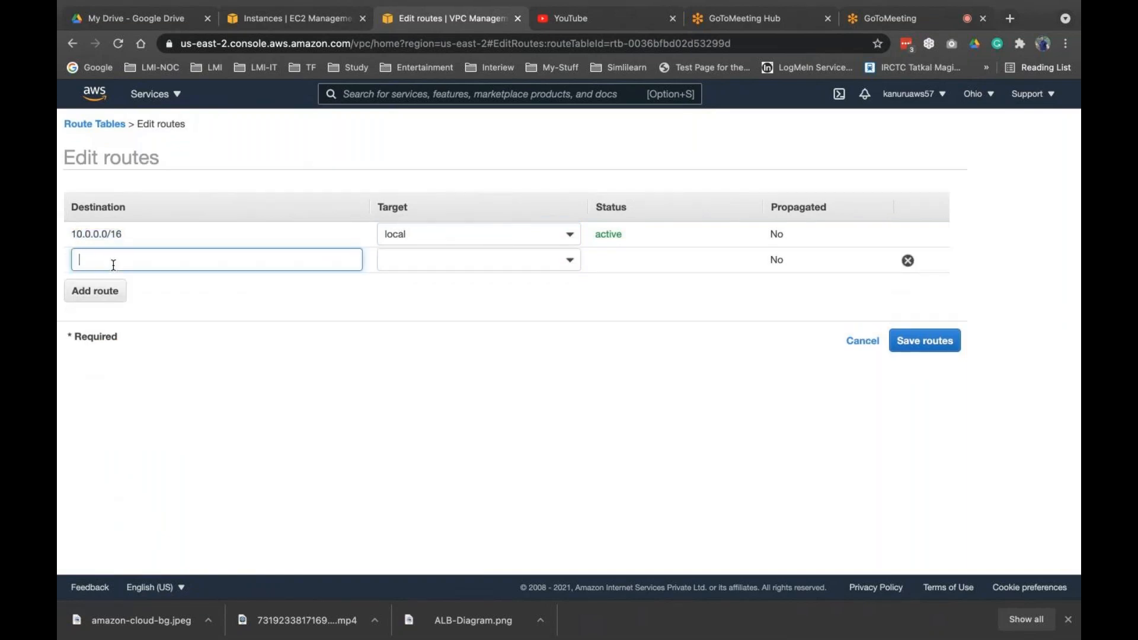
pyautogui.write('0.0.0.')
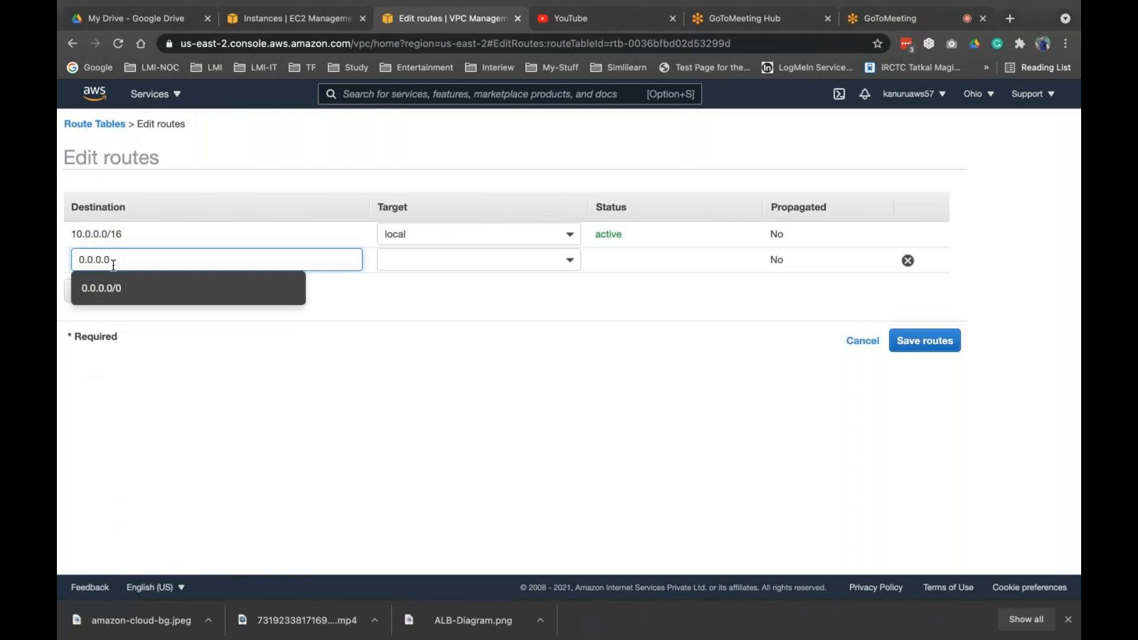
pyautogui.write('0')
pyautogui.click(118, 293)
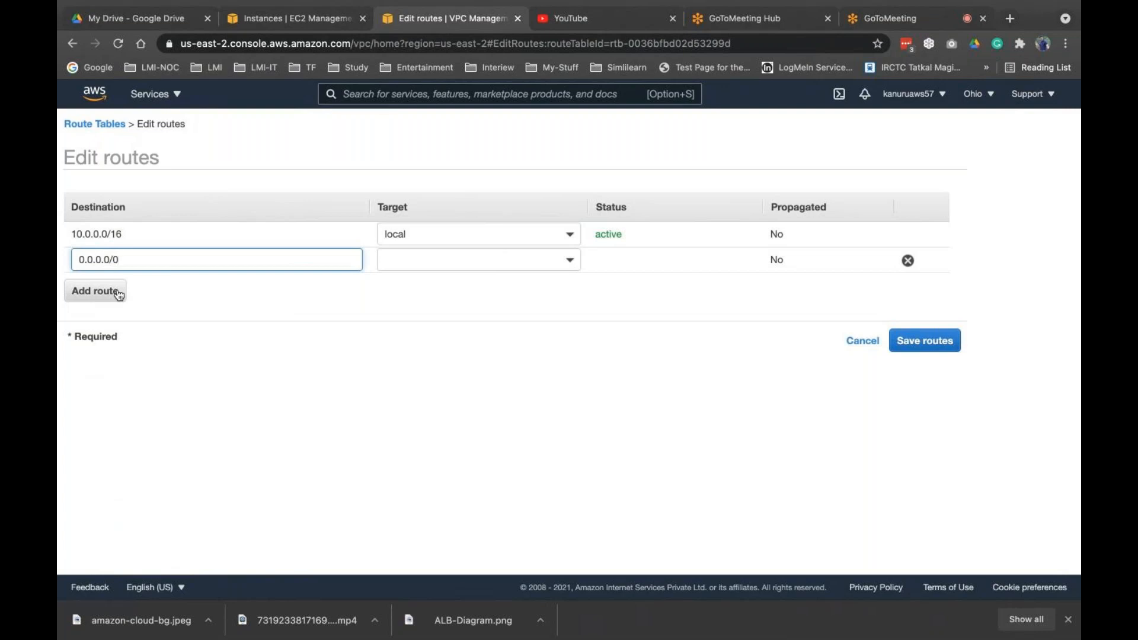
# Target the new 0.0.0.0/0 route at the internet gateway my-igw and save the routes.
pyautogui.click(425, 258)
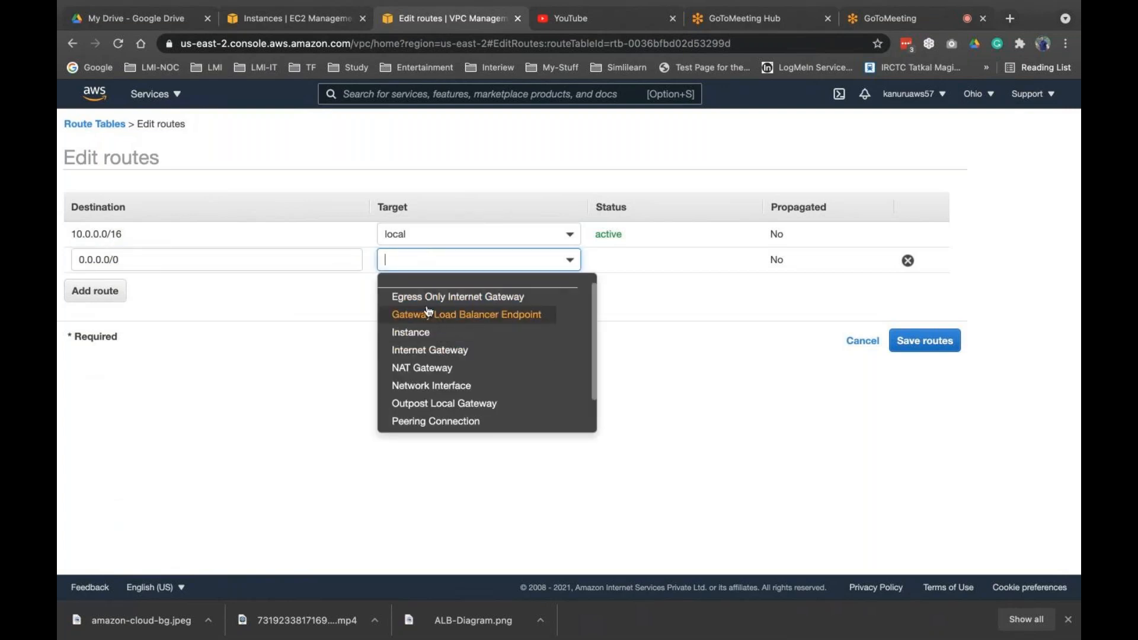
pyautogui.click(431, 350)
pyautogui.click(480, 299)
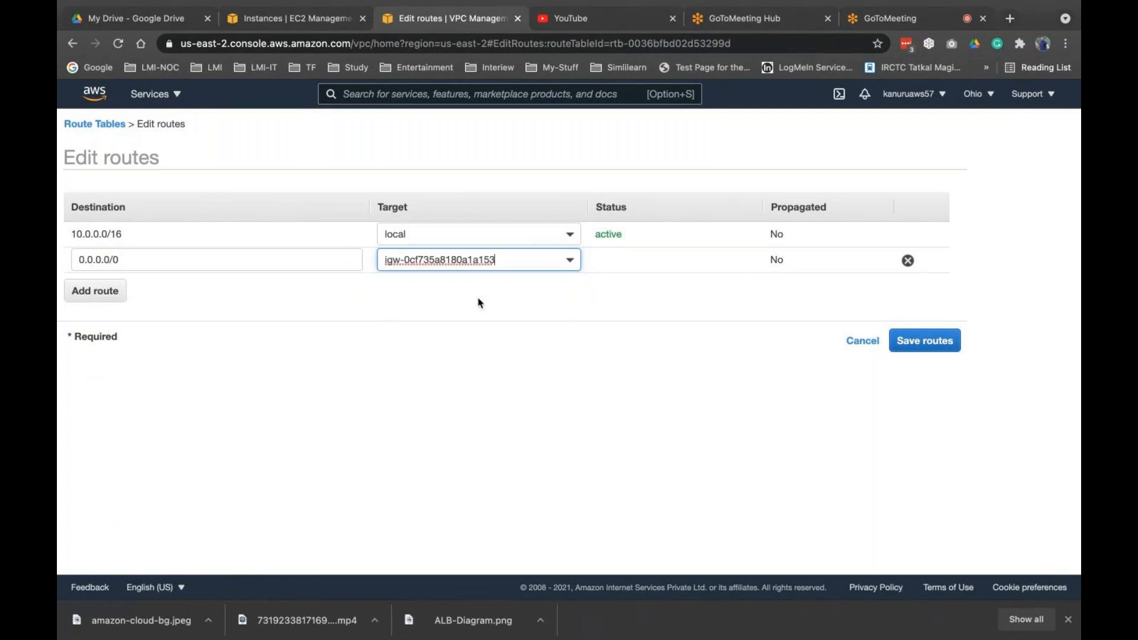
pyautogui.click(925, 342)
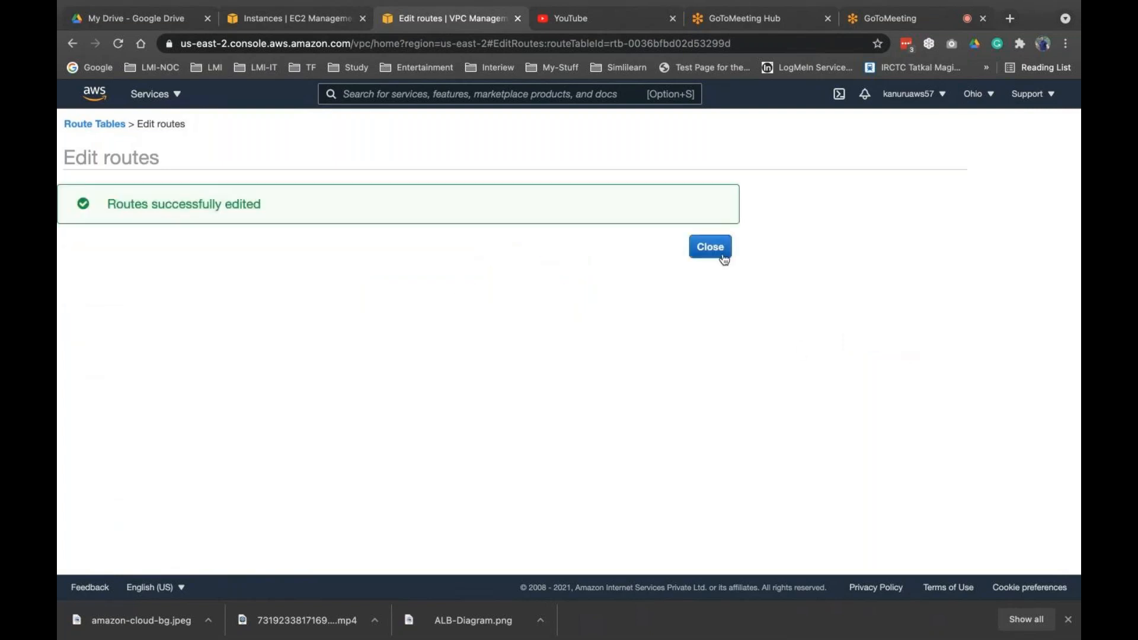
pyautogui.click(711, 248)
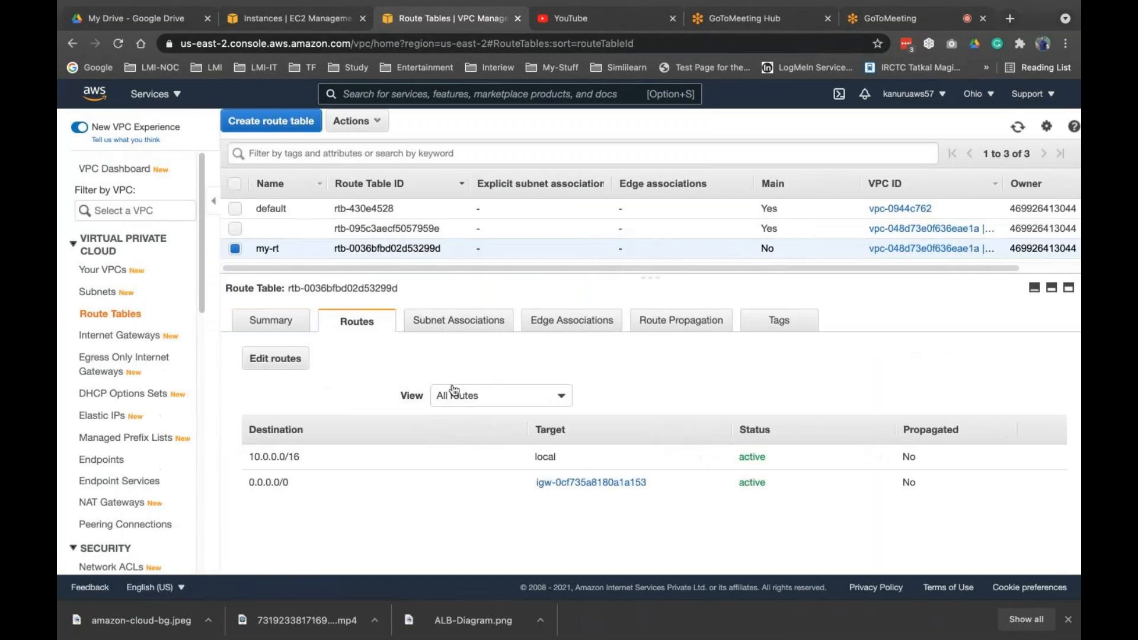
# Associate all three subnets with the route table my-rt, save, and view its summary.
pyautogui.click(460, 320)
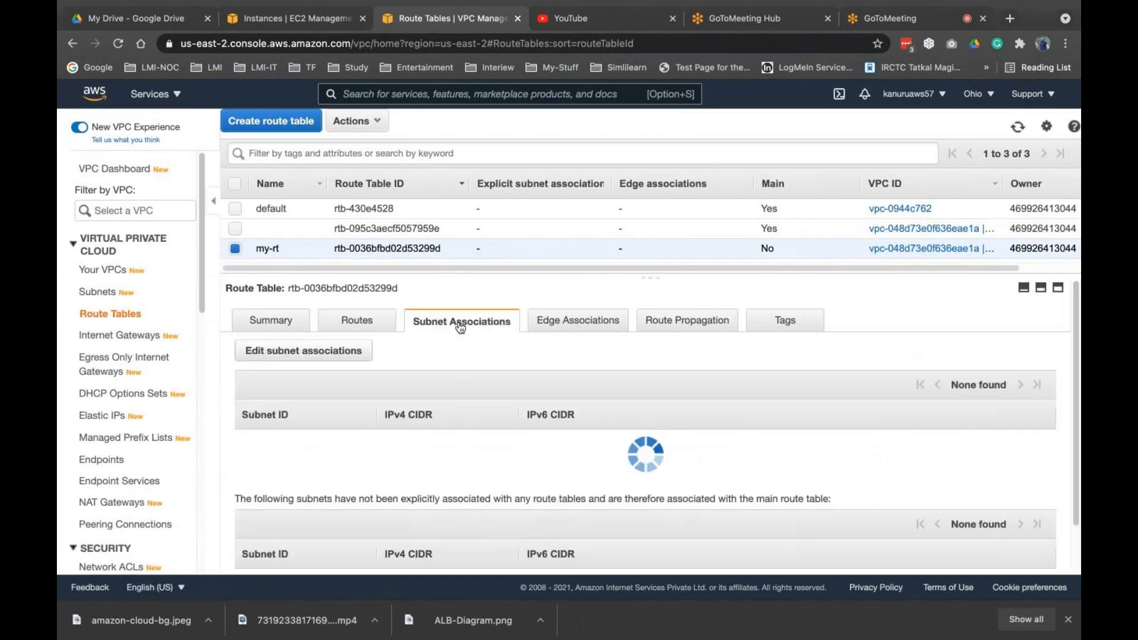
pyautogui.click(304, 352)
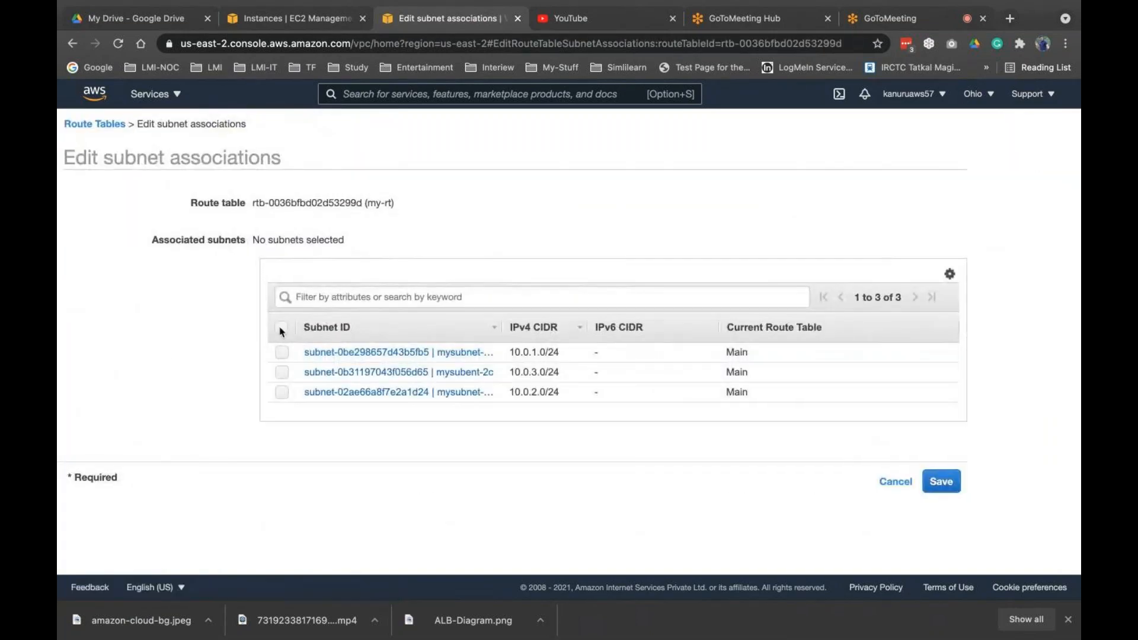
pyautogui.click(282, 332)
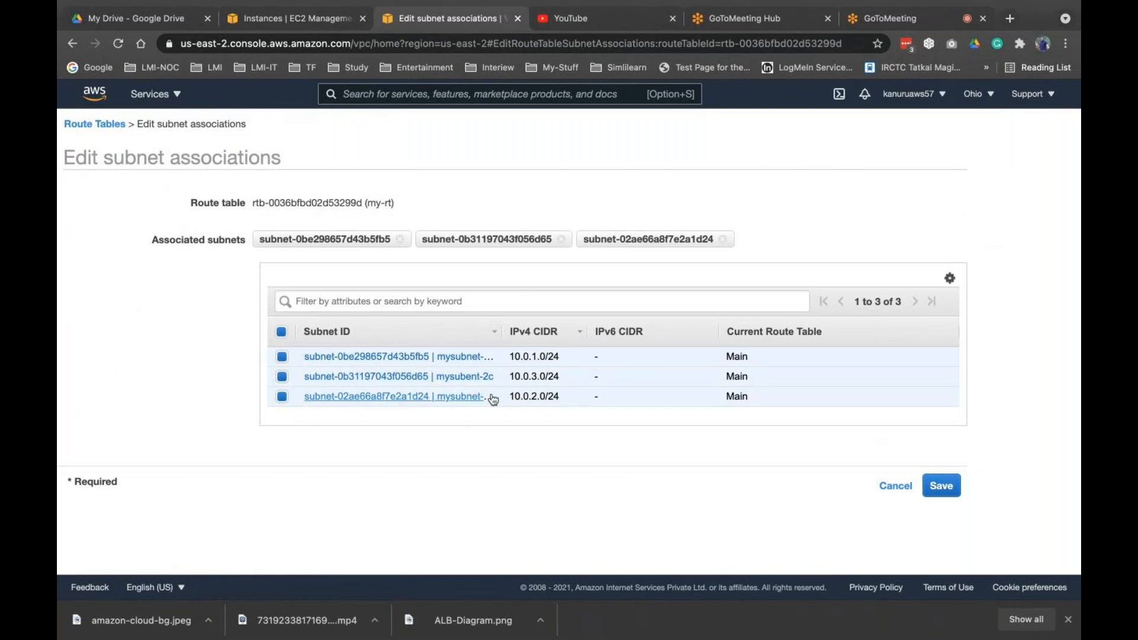
pyautogui.click(940, 489)
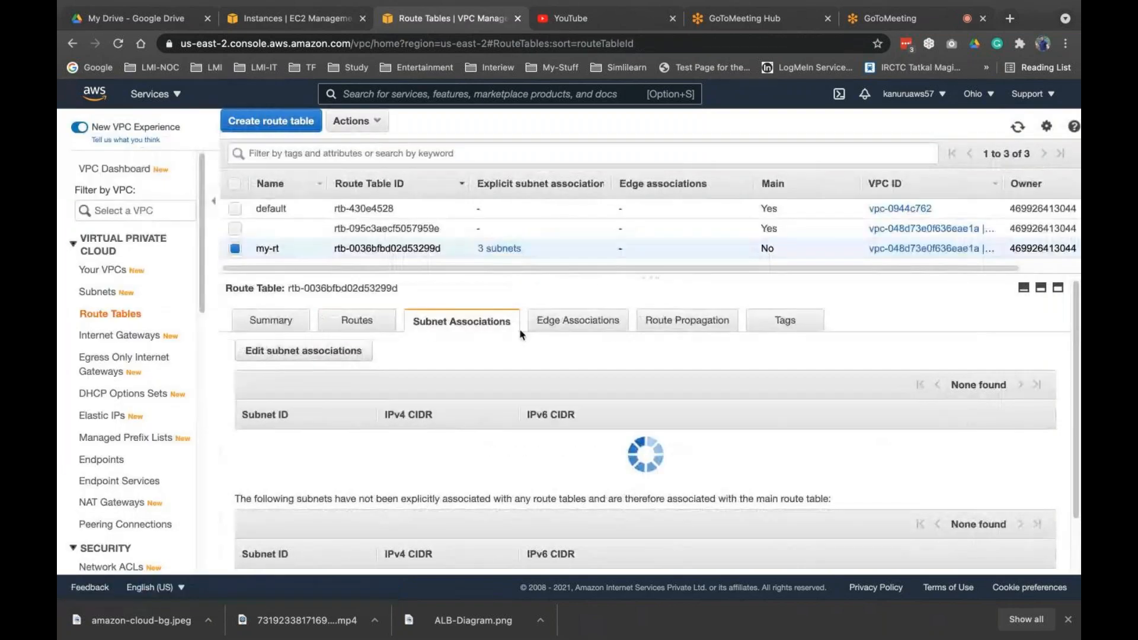
pyautogui.click(270, 321)
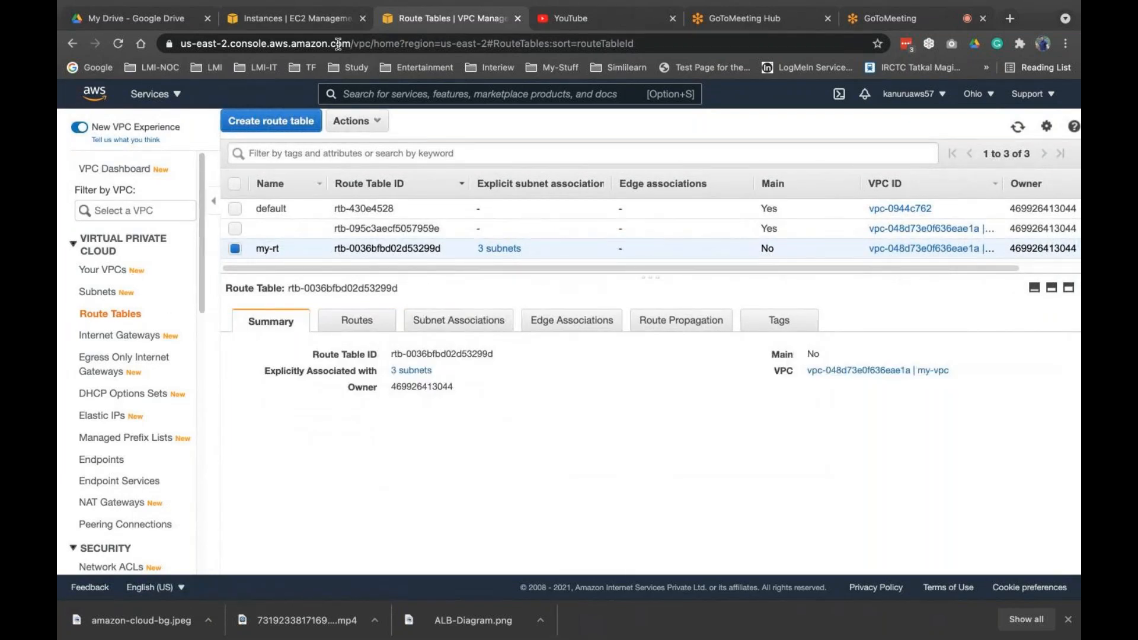
# Start launching an EC2 instance from the 64-bit (x86) Amazon Linux 2 AMI, keep t2.micro, and proceed to the instance details.
pyautogui.click(291, 19)
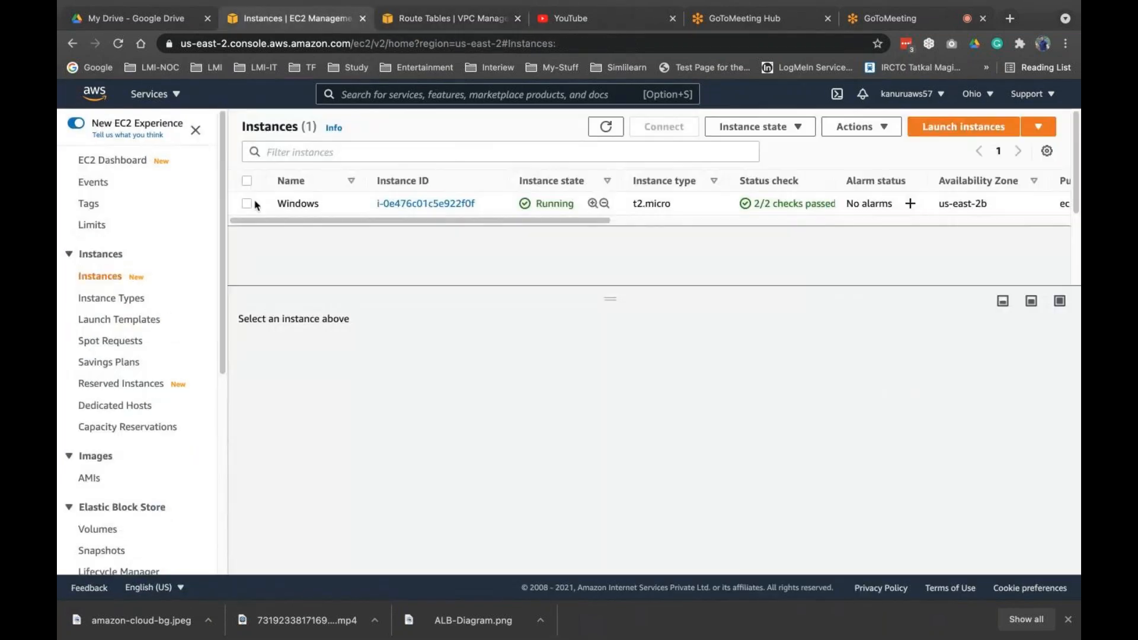
pyautogui.click(596, 128)
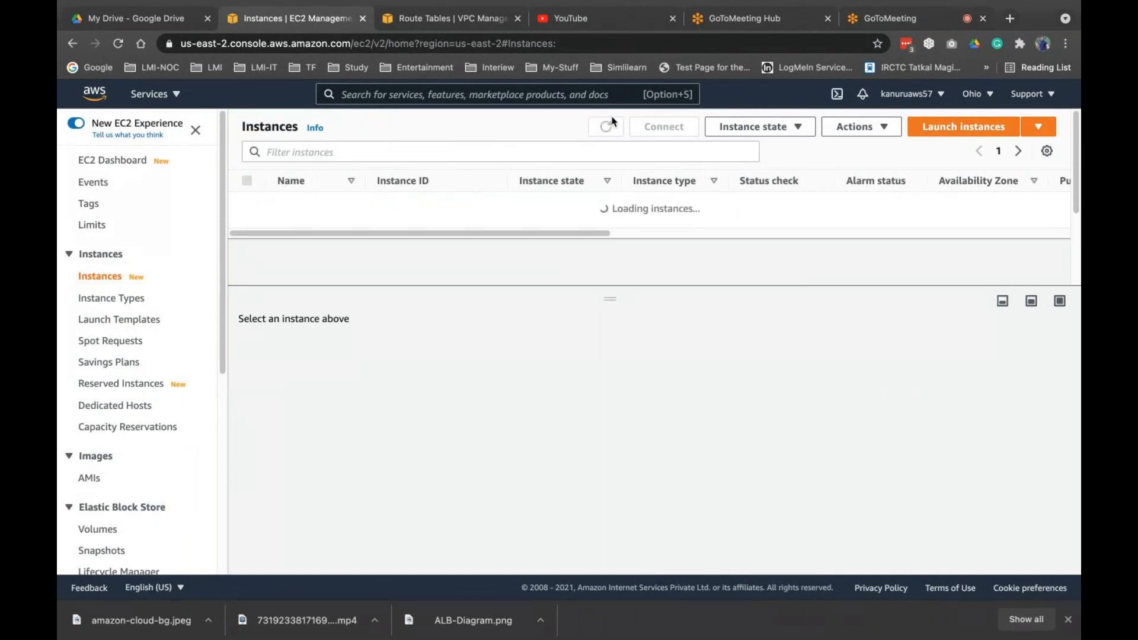
pyautogui.click(965, 128)
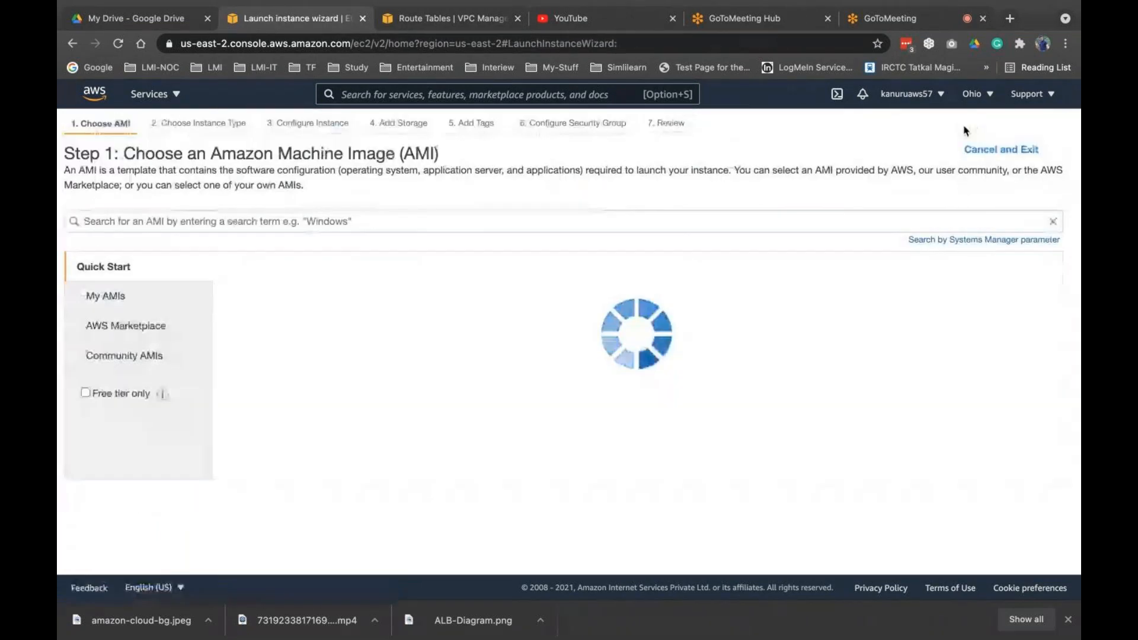
pyautogui.click(177, 298)
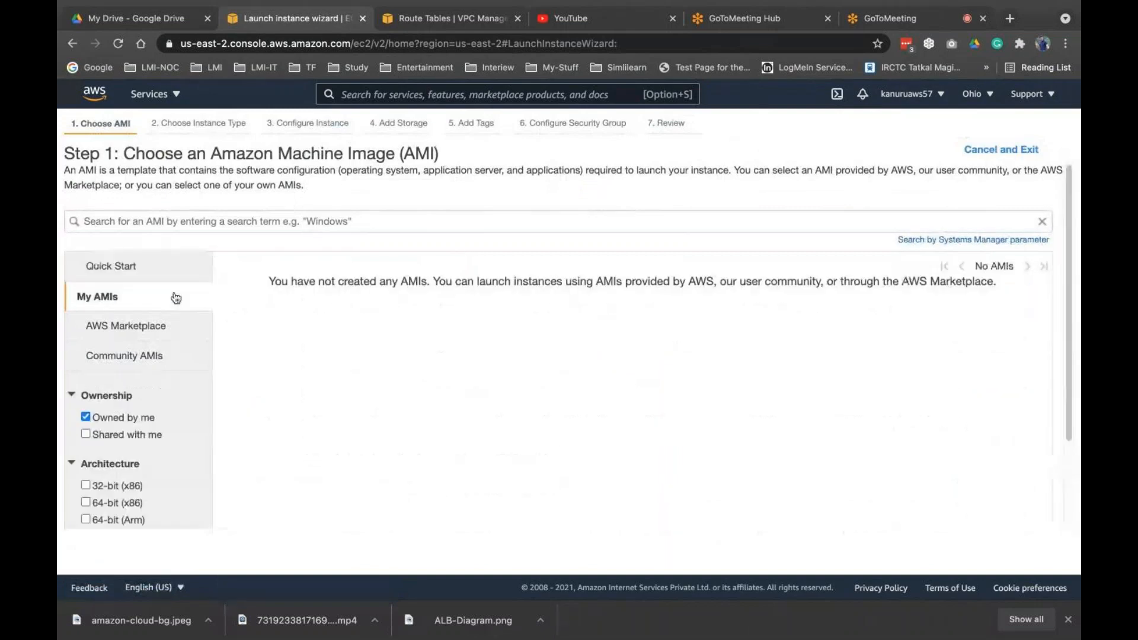
pyautogui.click(173, 268)
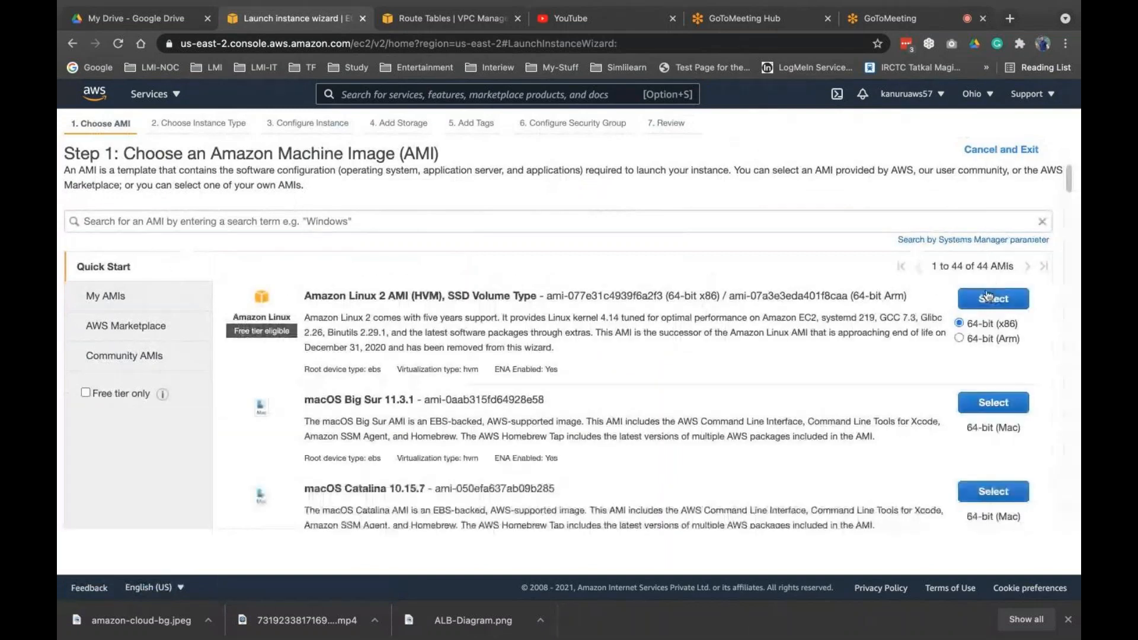
pyautogui.click(987, 297)
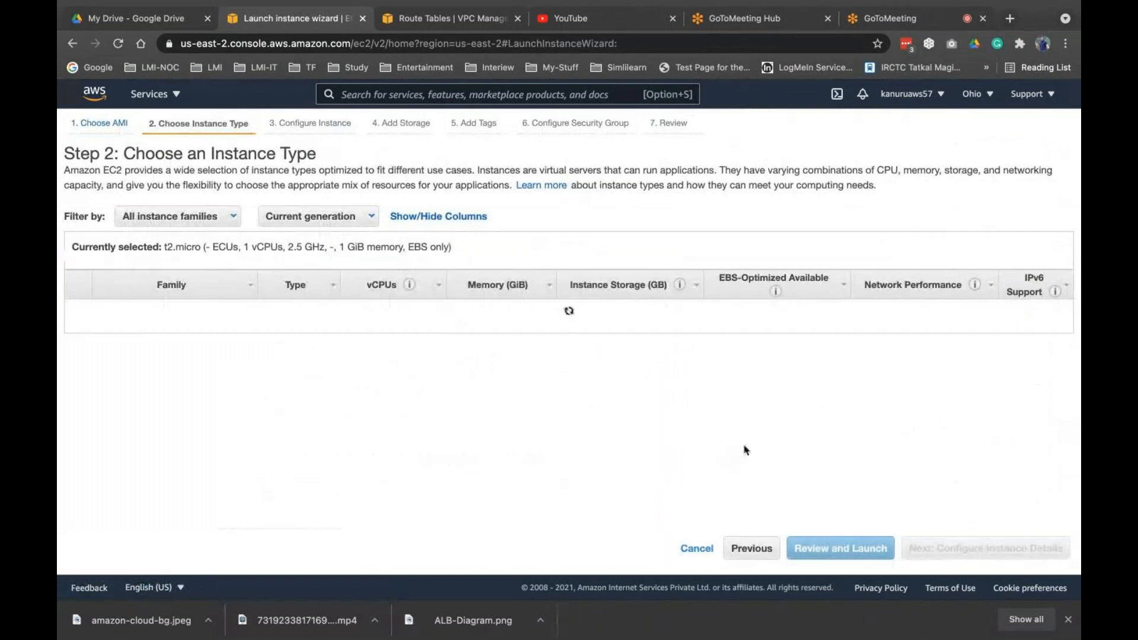
pyautogui.click(922, 548)
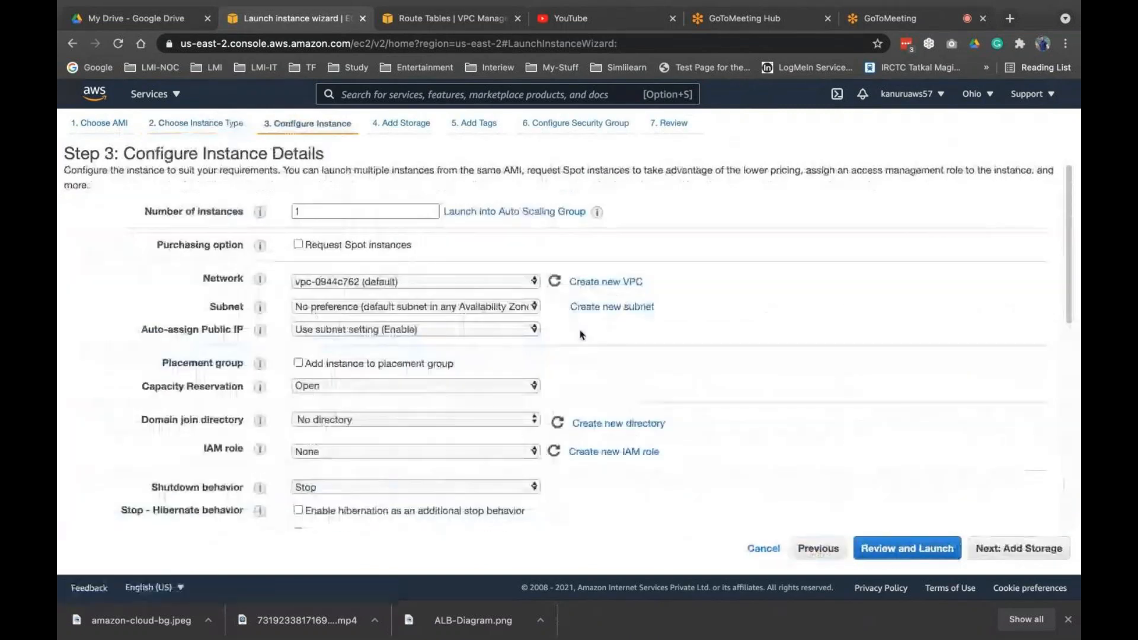
# Set the instance's network to my-vpc and choose a subnet for it.
pyautogui.click(411, 281)
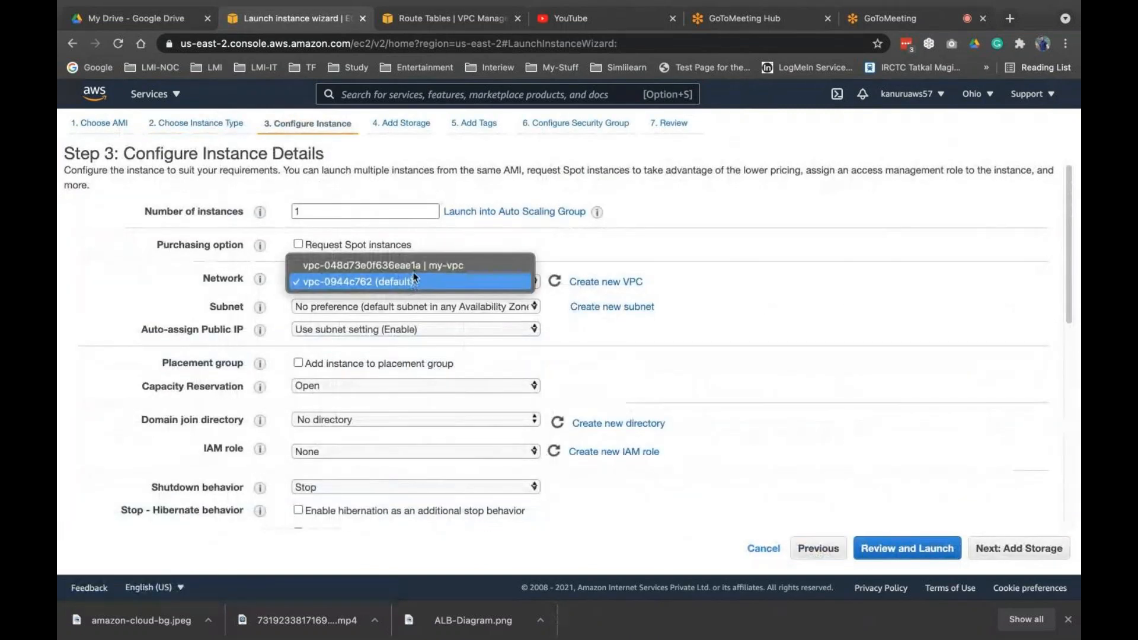
pyautogui.click(415, 265)
pyautogui.click(422, 307)
pyautogui.click(424, 313)
pyautogui.scroll(-15, 418, 356)
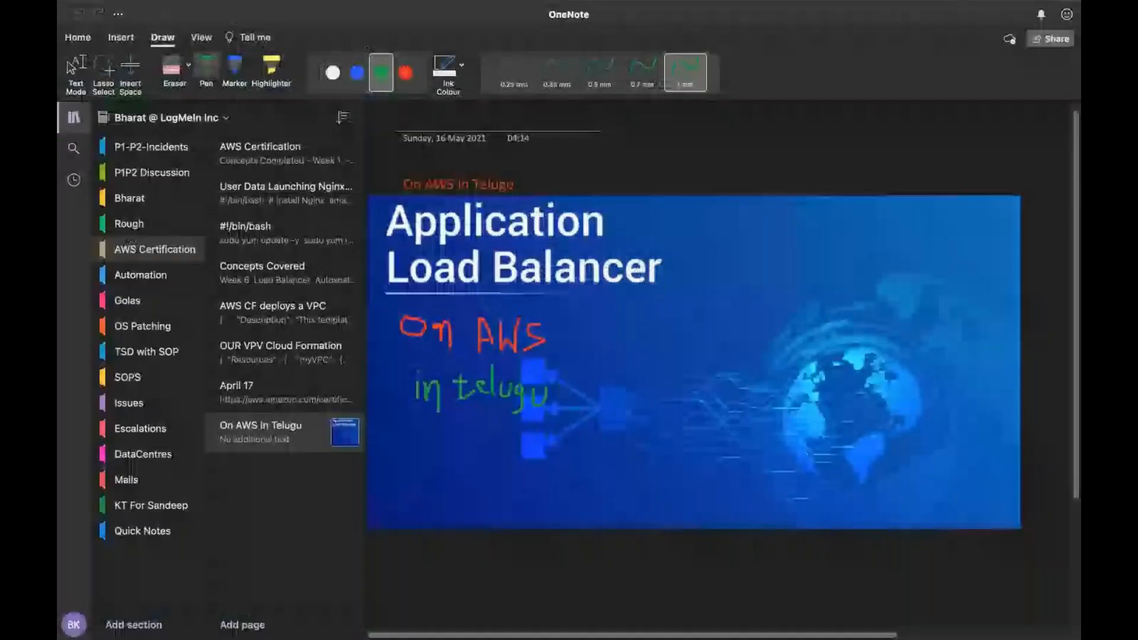
# Switch to OneNote's #!/bin/bash page, try to select its Nginx script, and undo the stray ink stroke.
pyautogui.click(282, 311)
pyautogui.click(285, 233)
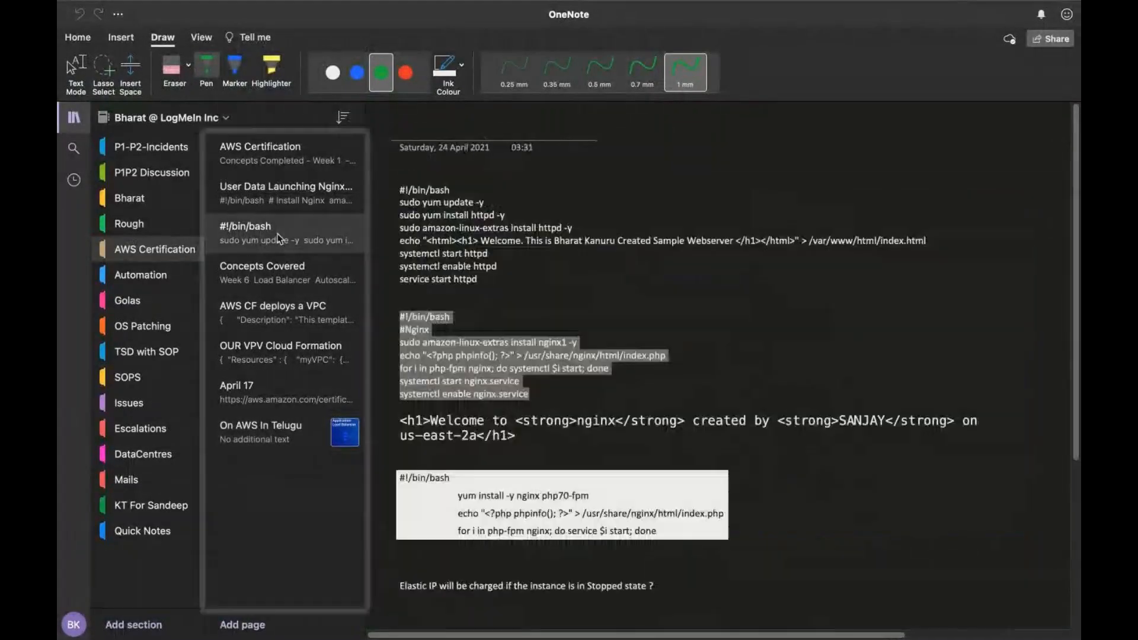
pyautogui.moveTo(395, 309); pyautogui.dragTo(553, 397)
pyautogui.press('super+z')
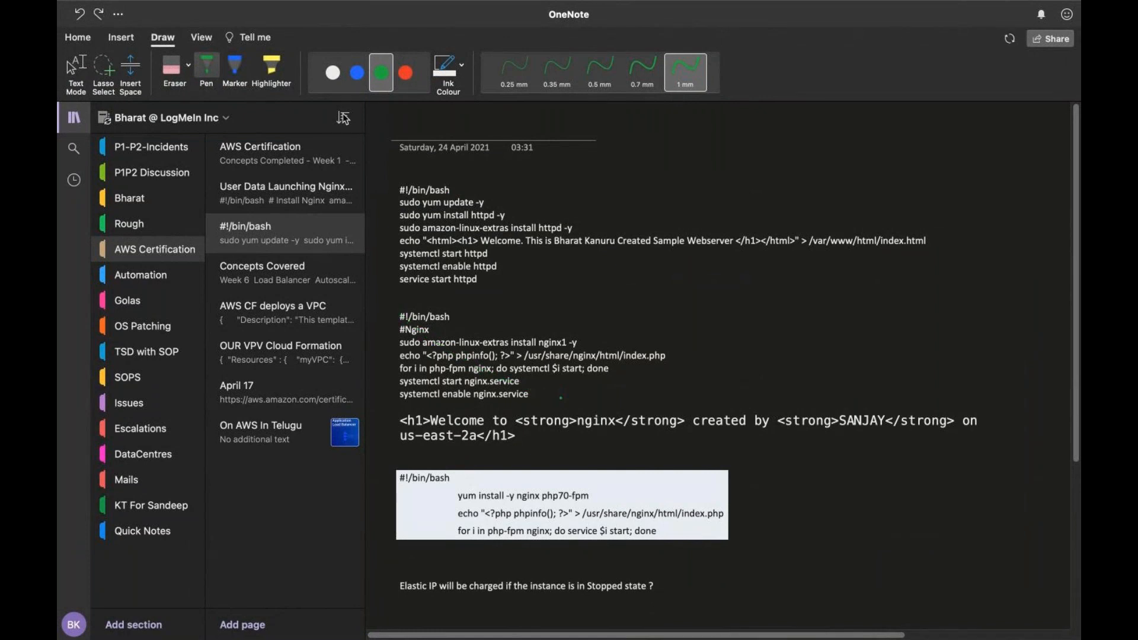
pyautogui.click(79, 38)
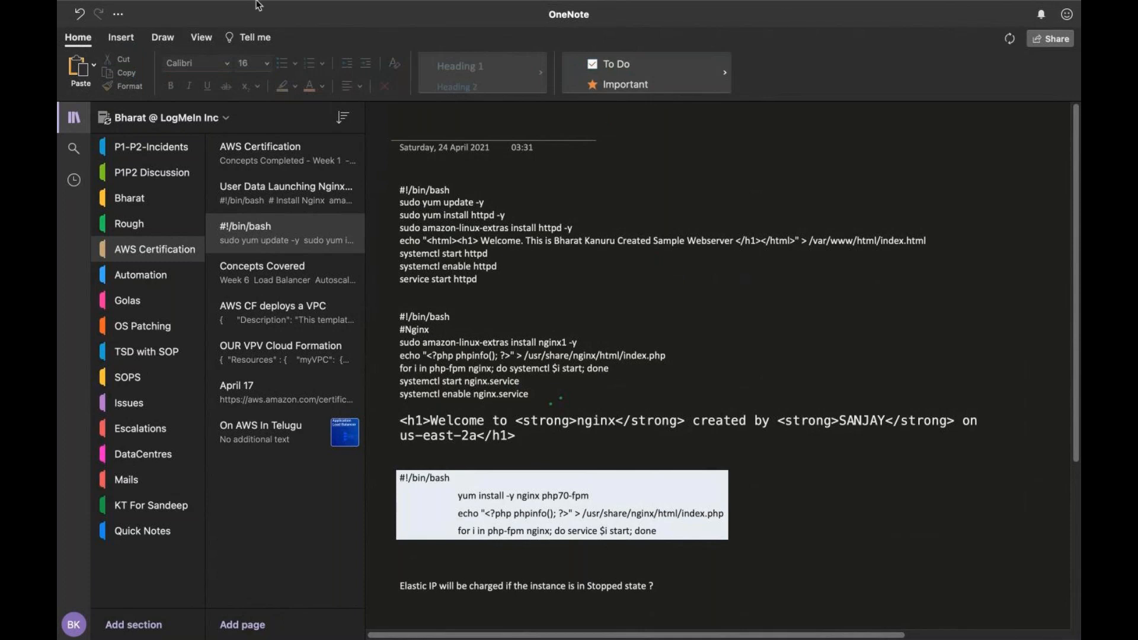
# Quit and reopen OneNote, and make its window full screen.
pyautogui.click(116, 8)
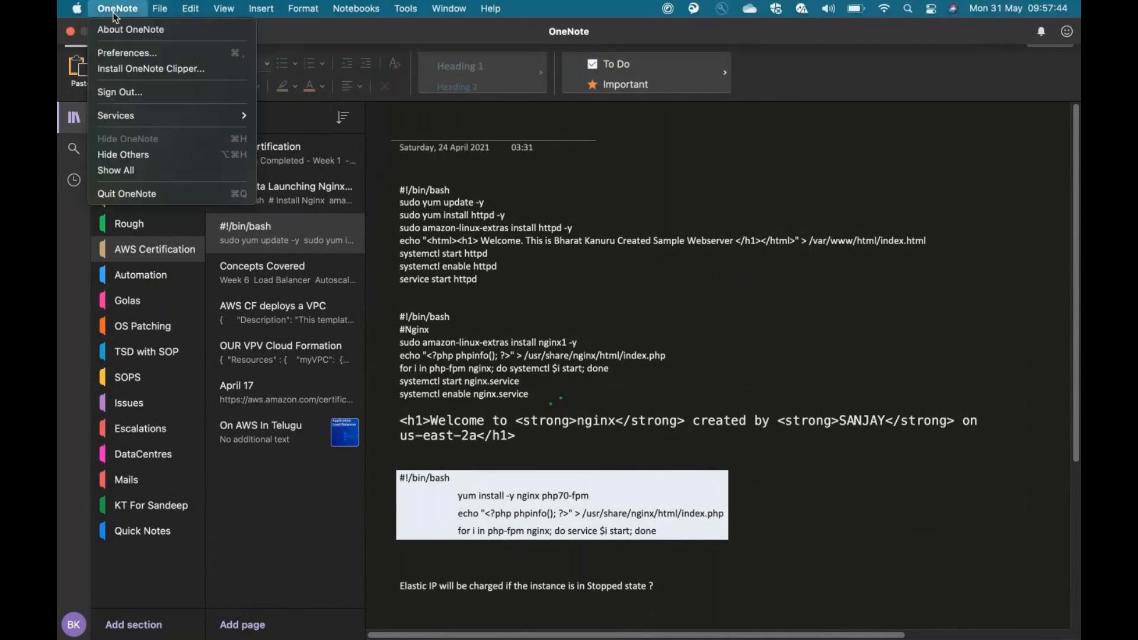
pyautogui.click(135, 194)
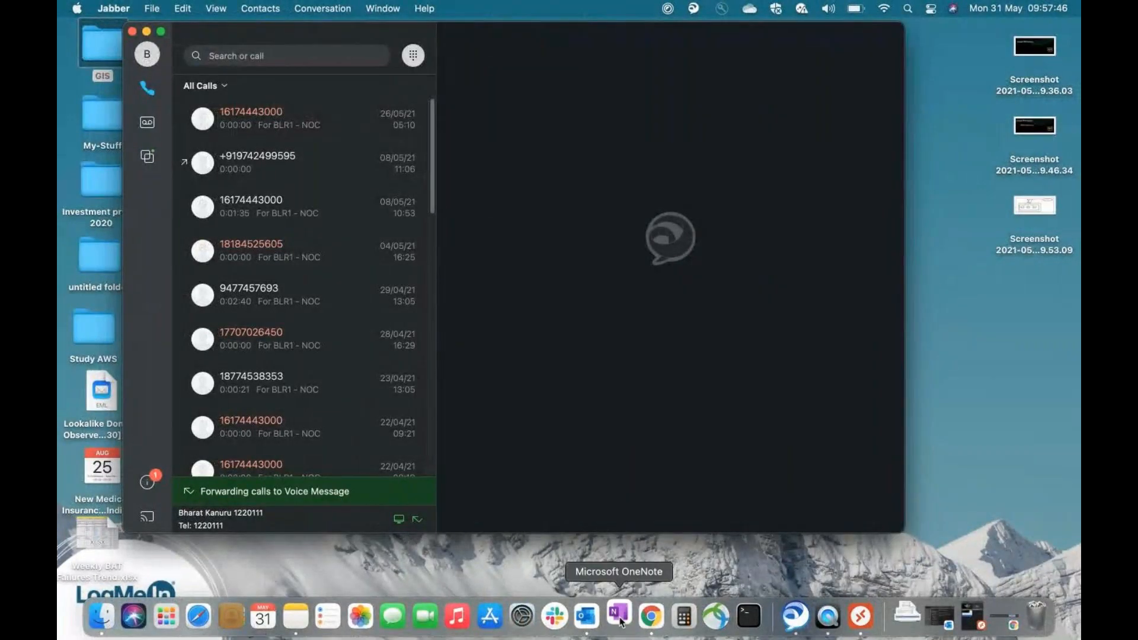
pyautogui.click(620, 618)
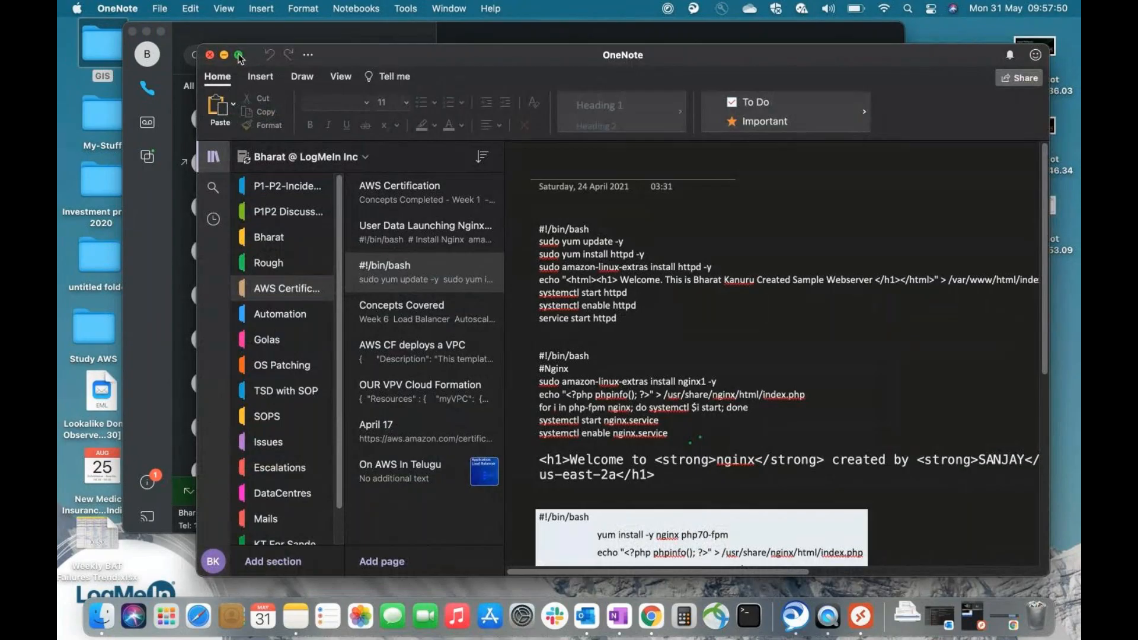
pyautogui.click(238, 55)
# Copy the Nginx install script from the note and paste it as the instance's user data in the Chrome launch wizard.
pyautogui.moveTo(530, 398); pyautogui.dragTo(402, 322)
pyautogui.press('super+c')
pyautogui.moveTo(789, 629)
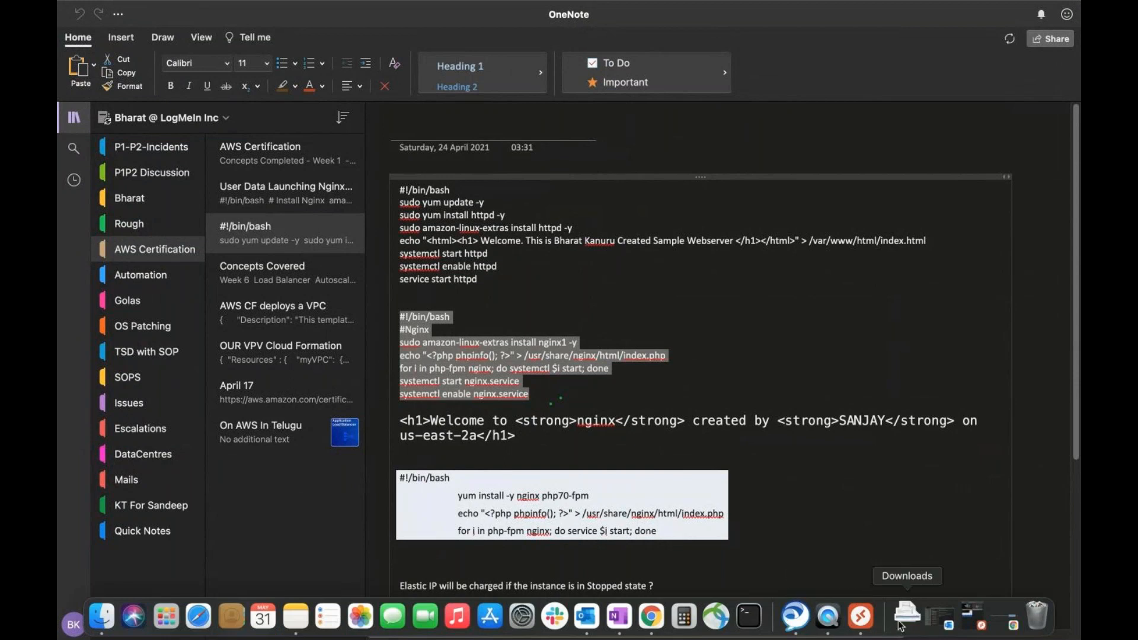
pyautogui.click(652, 616)
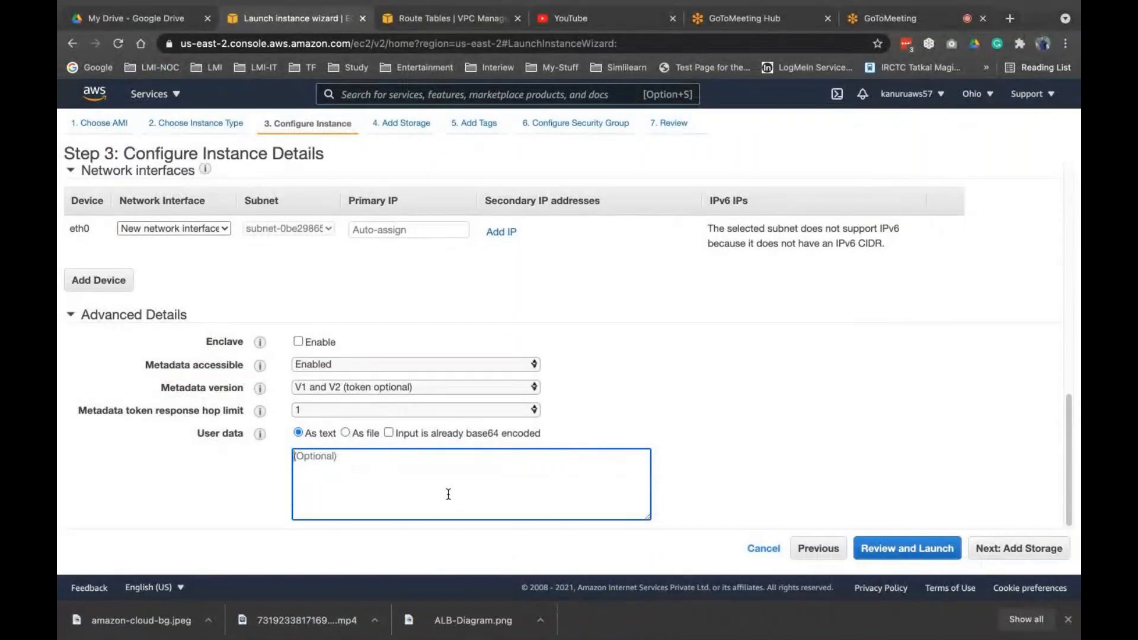
pyautogui.press('super+v')
pyautogui.scroll(1, 451, 492)
pyautogui.scroll(-1, 461, 493)
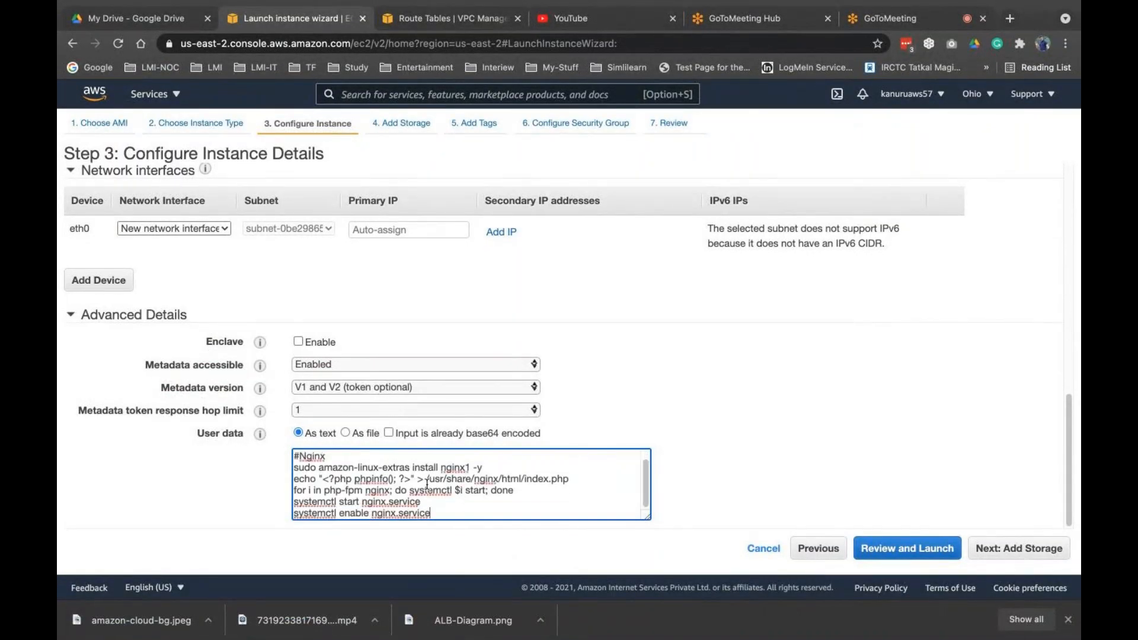
# Keep the default storage, tag the instance with Name set to Webser-2a, and proceed to the security group settings.
pyautogui.click(1019, 555)
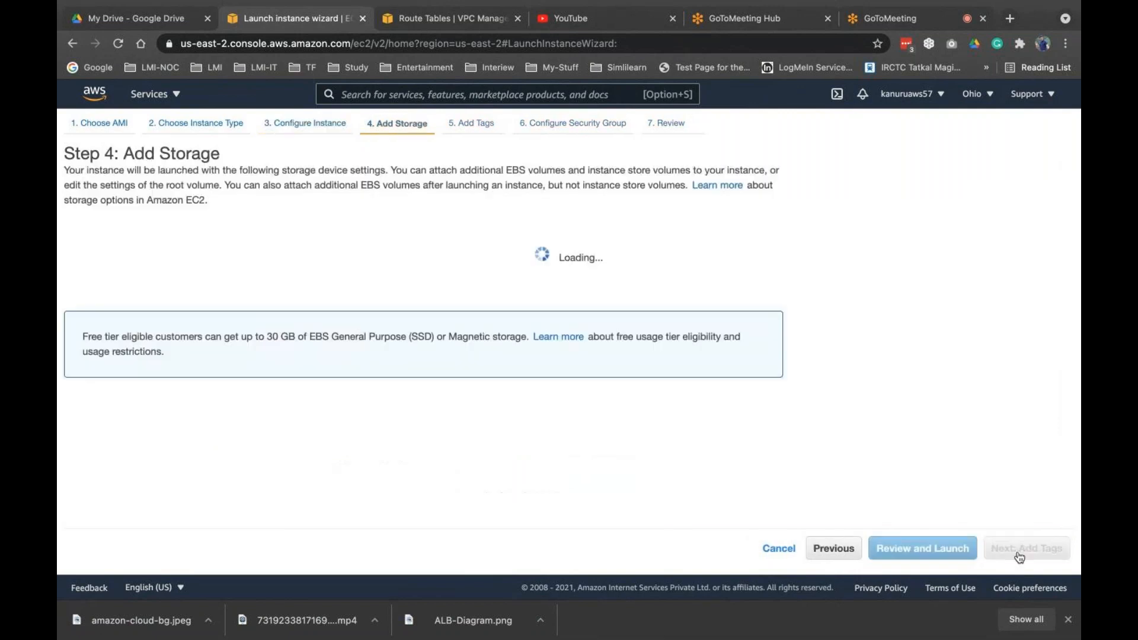
pyautogui.click(1007, 554)
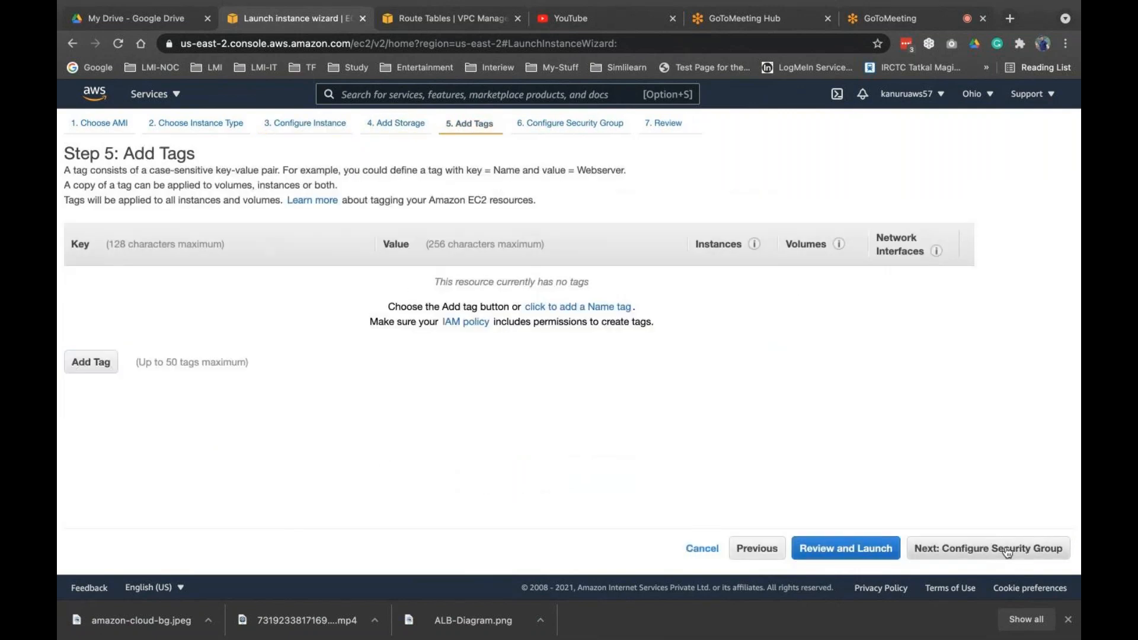
pyautogui.click(89, 368)
pyautogui.write('Name')
pyautogui.click(444, 285)
pyautogui.write('Webser')
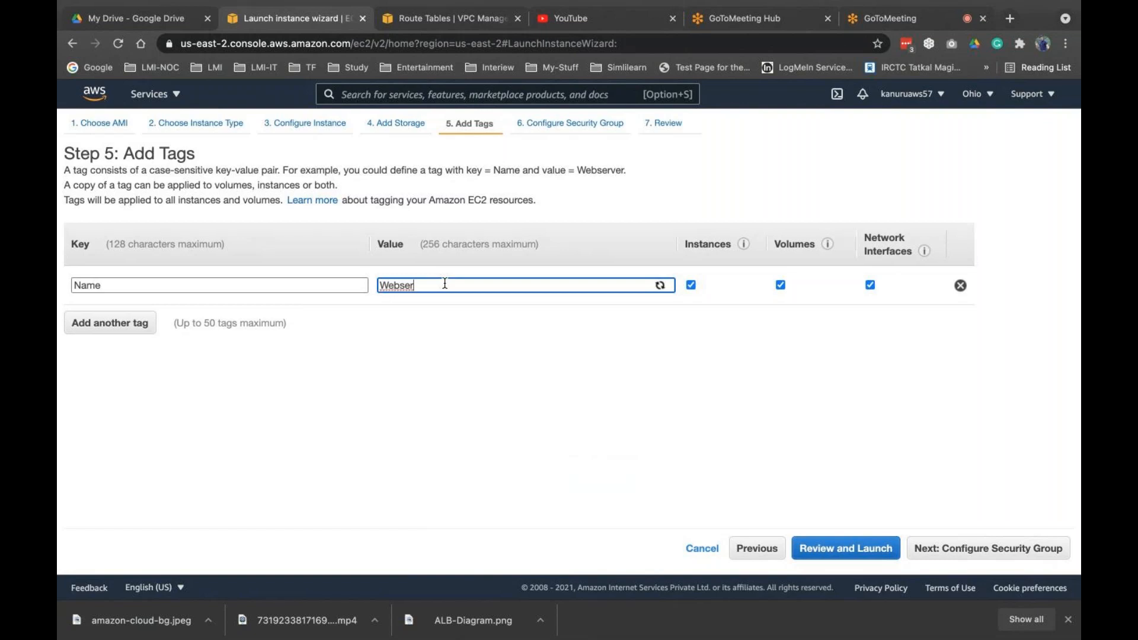
pyautogui.write('-2a')
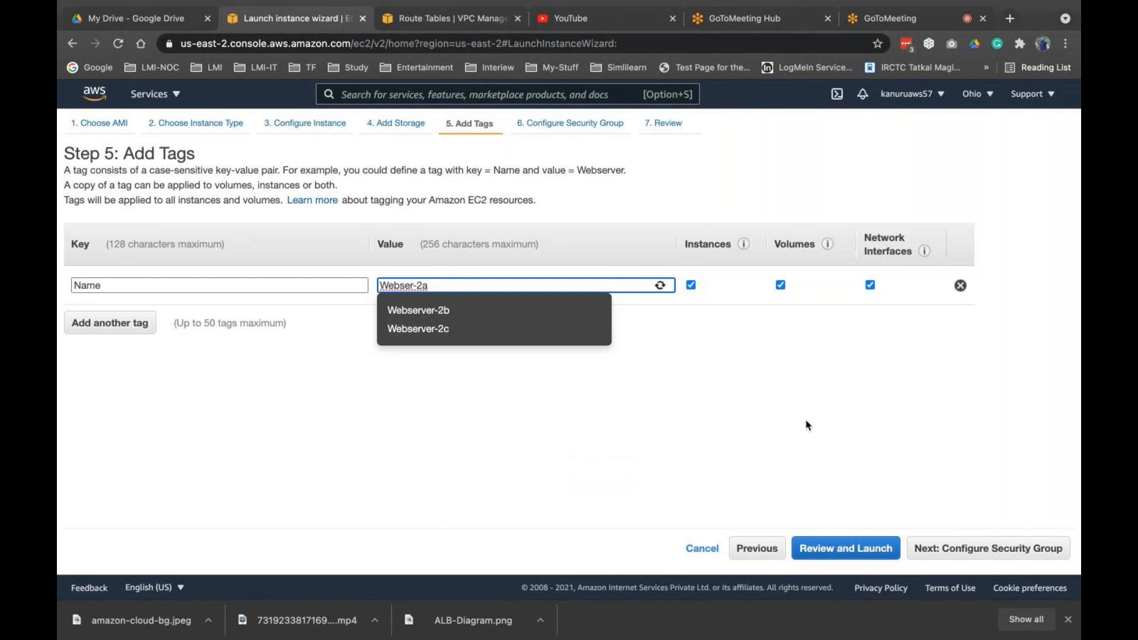
pyautogui.click(935, 550)
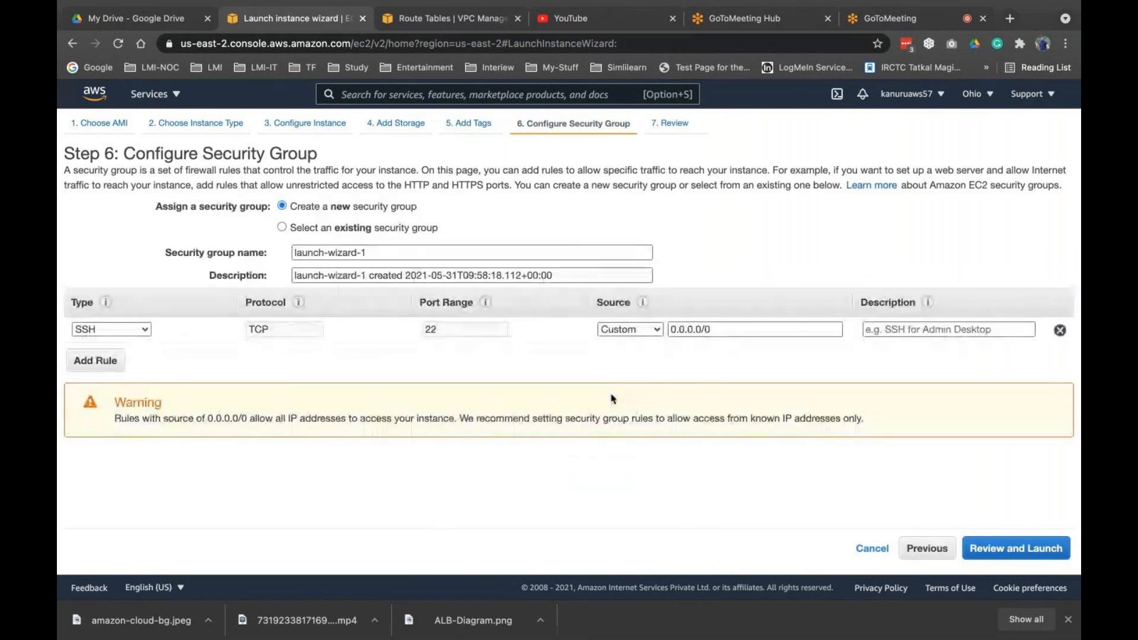
# Create a new security group for the instance with my-sg as both its name and description.
pyautogui.click(354, 229)
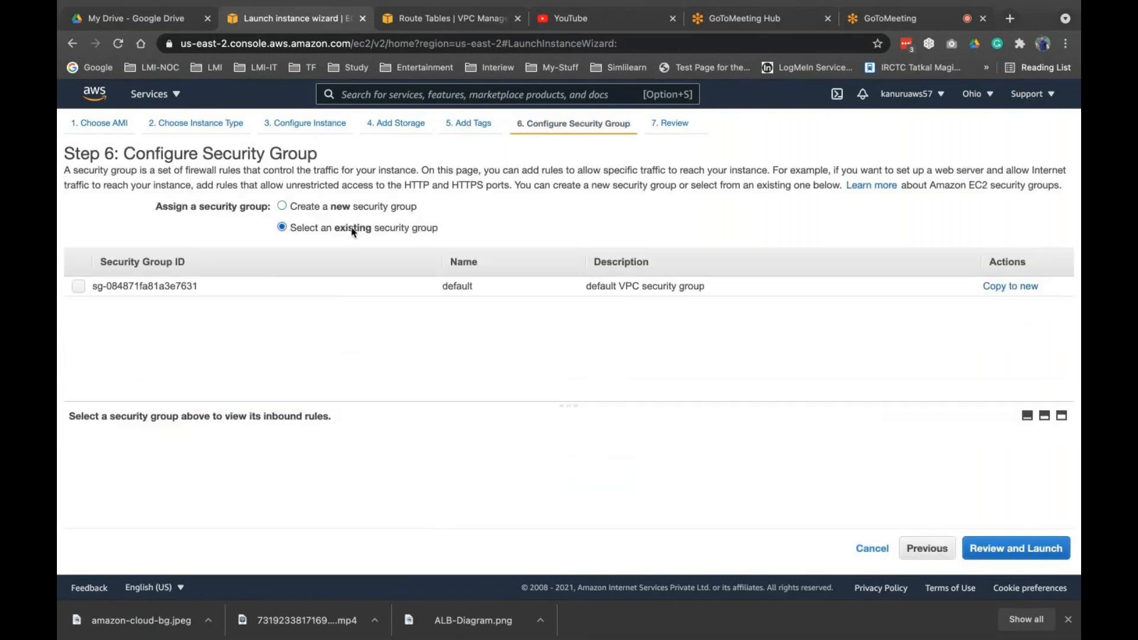
pyautogui.click(325, 208)
pyautogui.click(371, 254)
pyautogui.moveTo(372, 253); pyautogui.dragTo(282, 259)
pyautogui.write('my-sg')
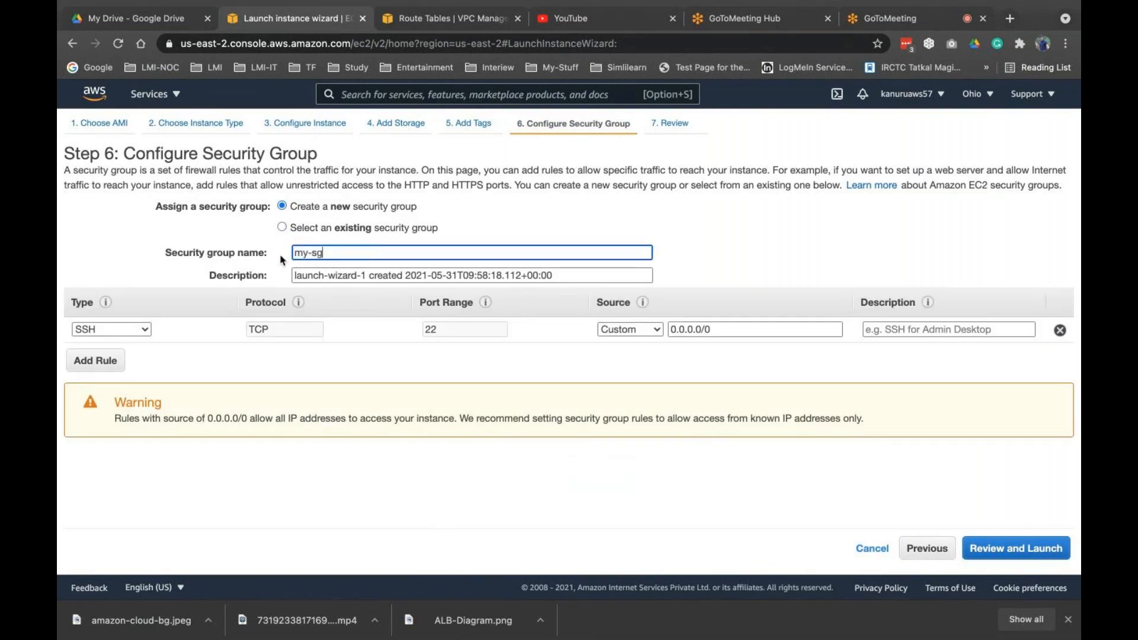
pyautogui.press('super+a')
pyautogui.press('super+c')
pyautogui.tripleClick(448, 276)
pyautogui.press('super+v')
# Set the security group rule to allow All traffic from Anywhere and proceed to the launch review.
pyautogui.click(145, 330)
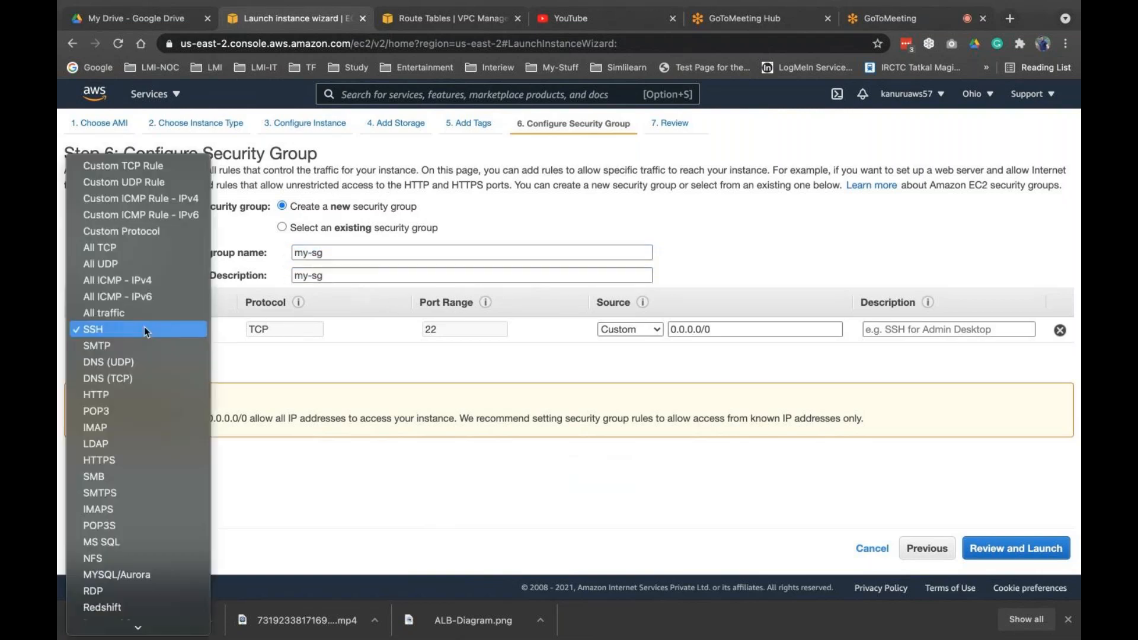
pyautogui.click(127, 315)
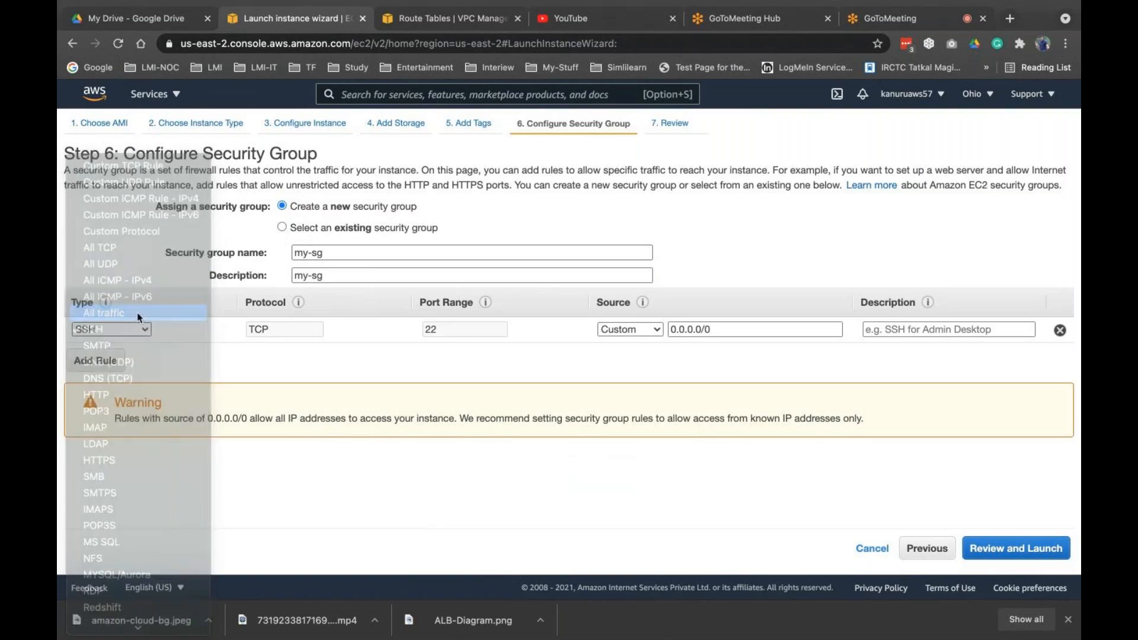
pyautogui.click(652, 330)
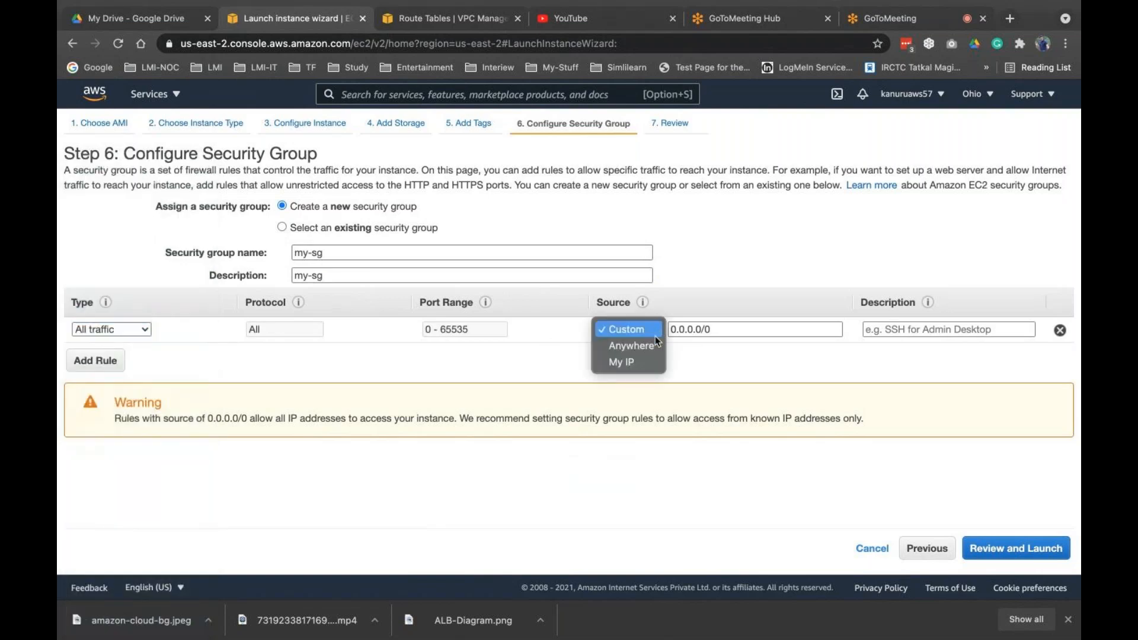
pyautogui.click(632, 346)
pyautogui.click(1021, 550)
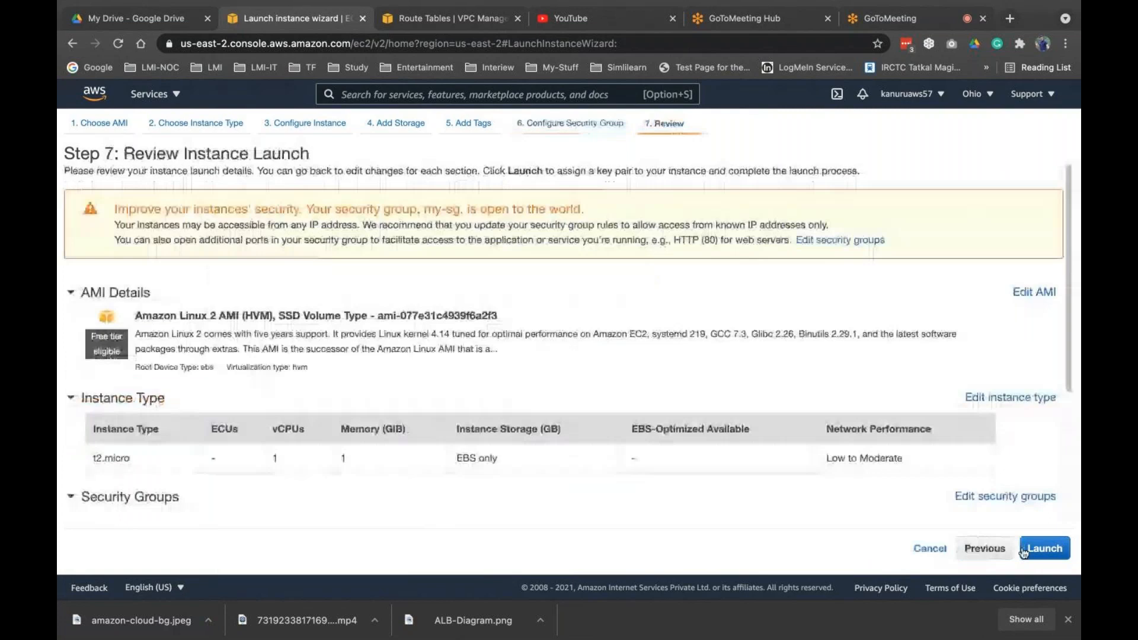
# Launch the instance, confirm the key pair assignment, and open the instances list.
pyautogui.click(1038, 556)
pyautogui.click(332, 479)
pyautogui.click(761, 474)
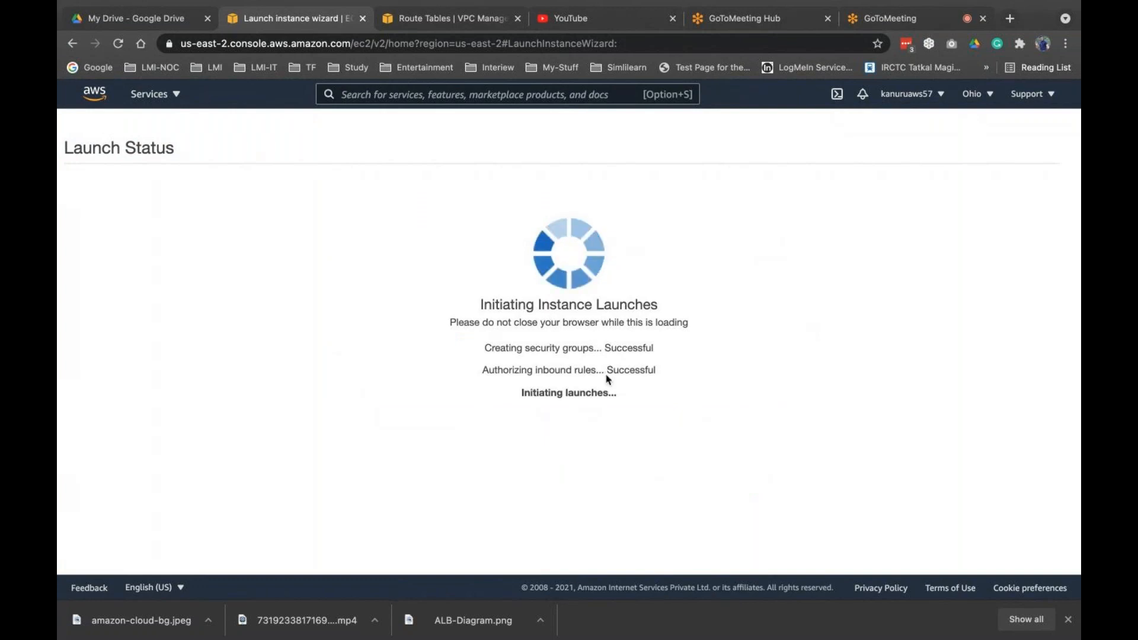
pyautogui.scroll(-3, 1048, 480)
pyautogui.click(1015, 555)
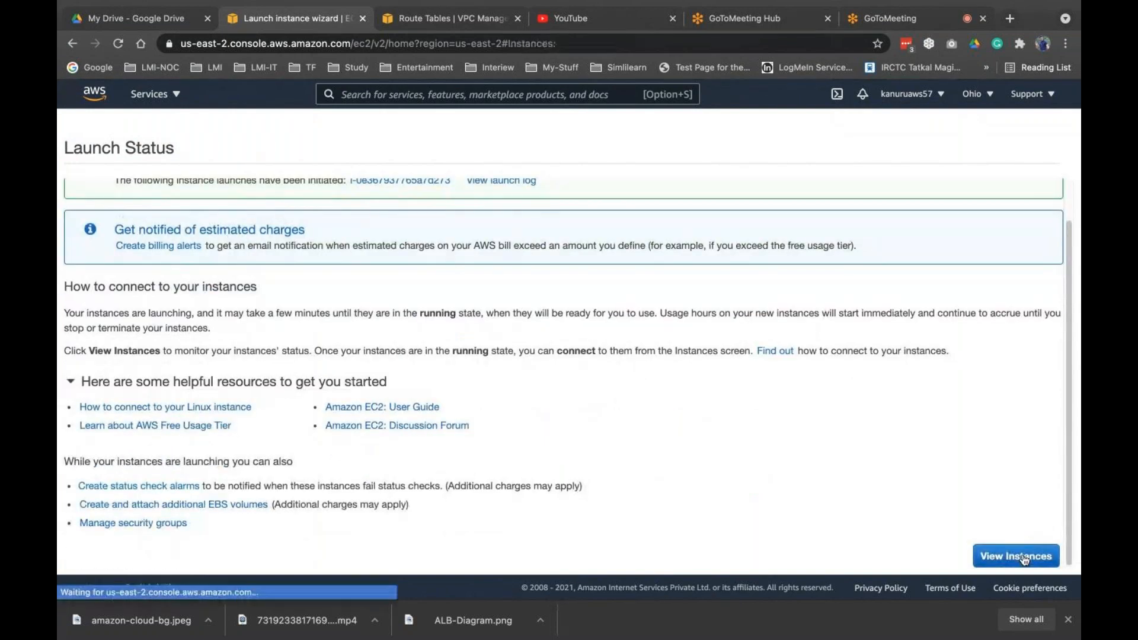
# Start launching a second instance from the first Quick Start AMI, keep t2.micro, and proceed to the instance details.
pyautogui.click(917, 134)
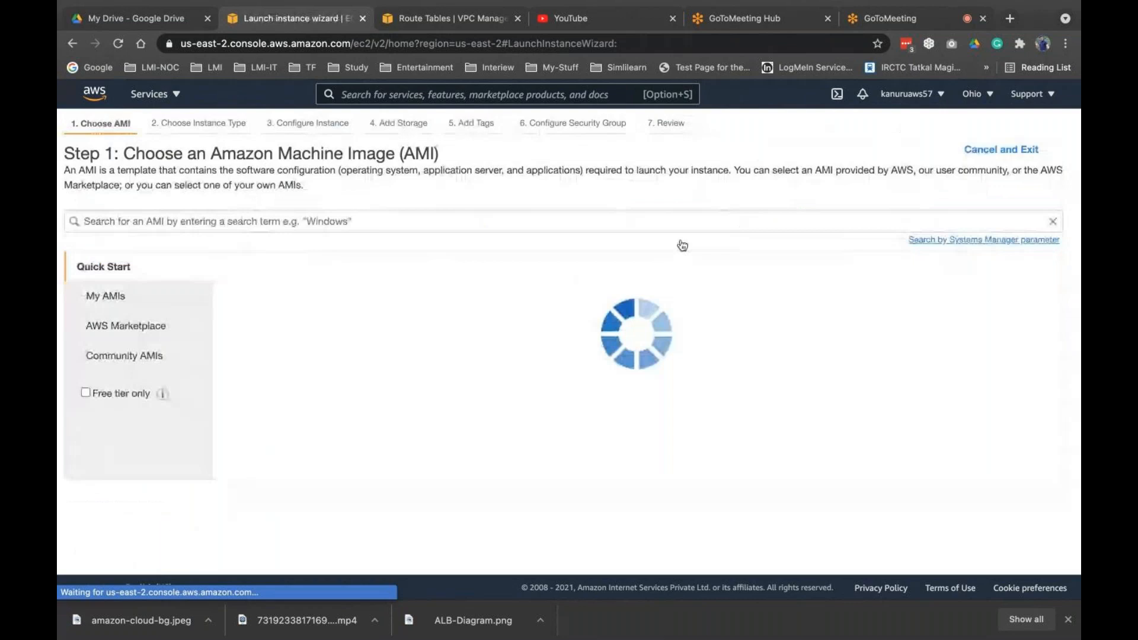
pyautogui.click(991, 298)
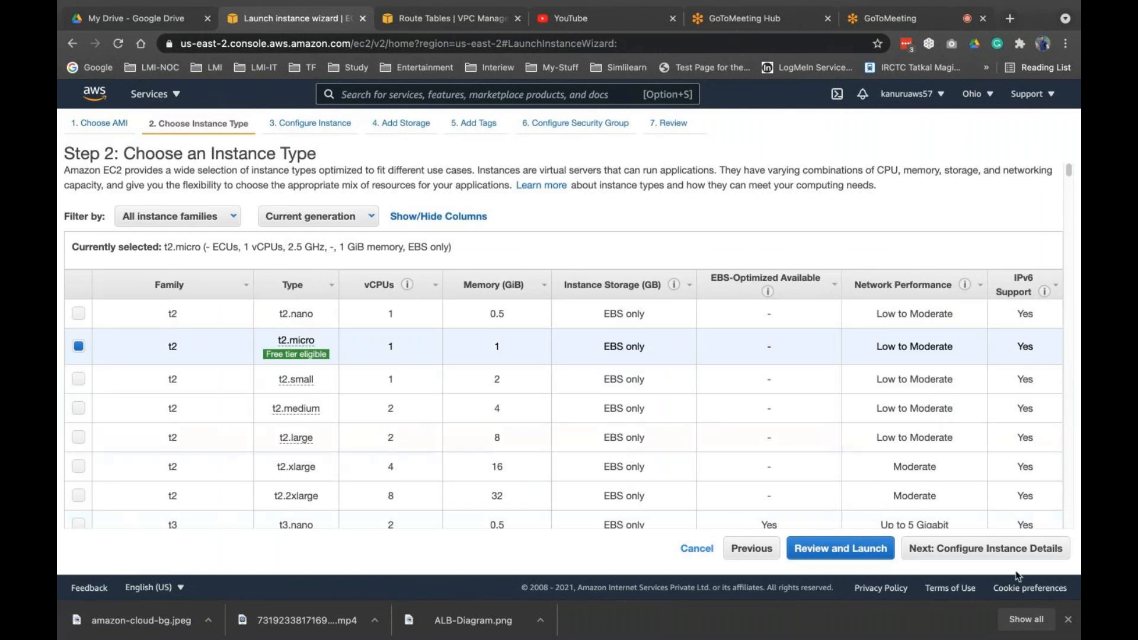
pyautogui.click(1014, 548)
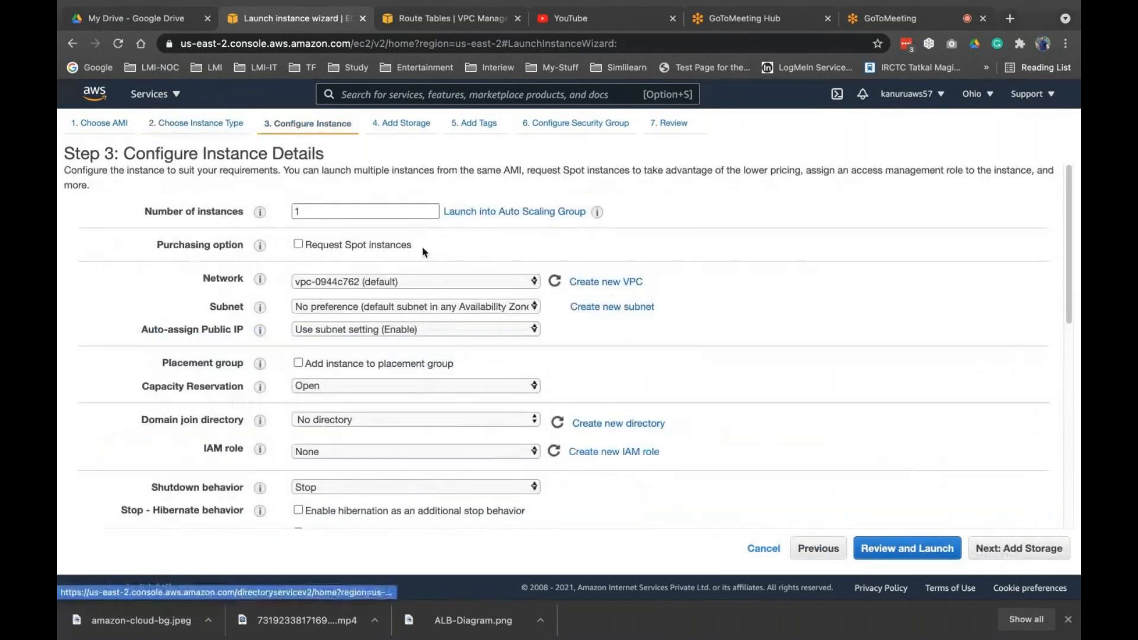
# Set the second instance's network to my-vpc and its subnet to mysubnet-2b in us-east-2b.
pyautogui.click(417, 283)
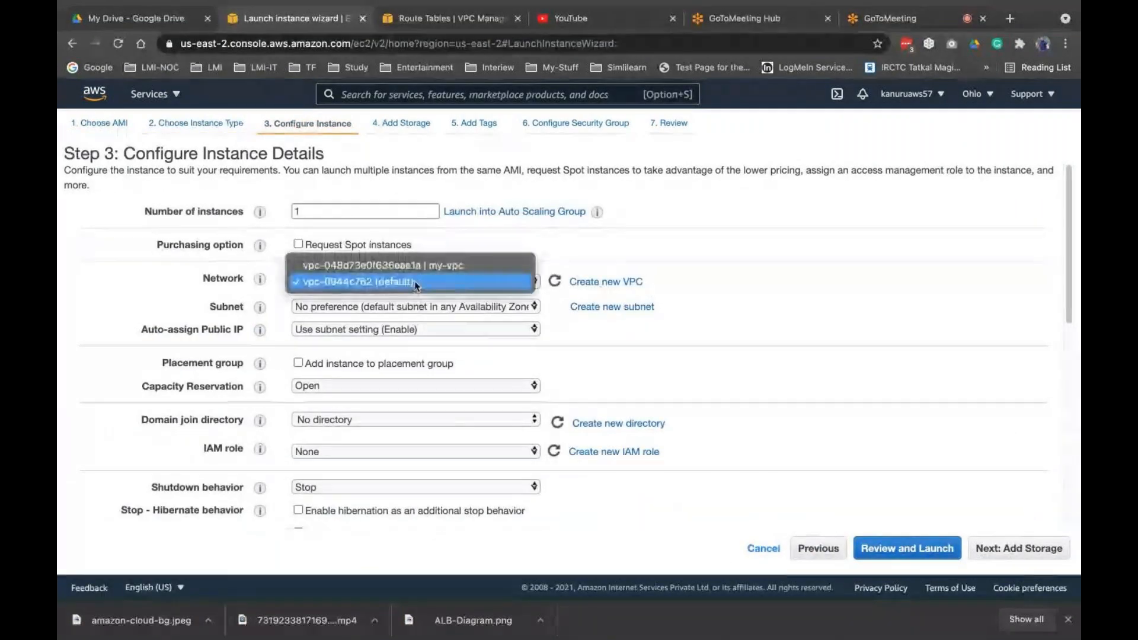
pyautogui.click(415, 265)
pyautogui.click(415, 307)
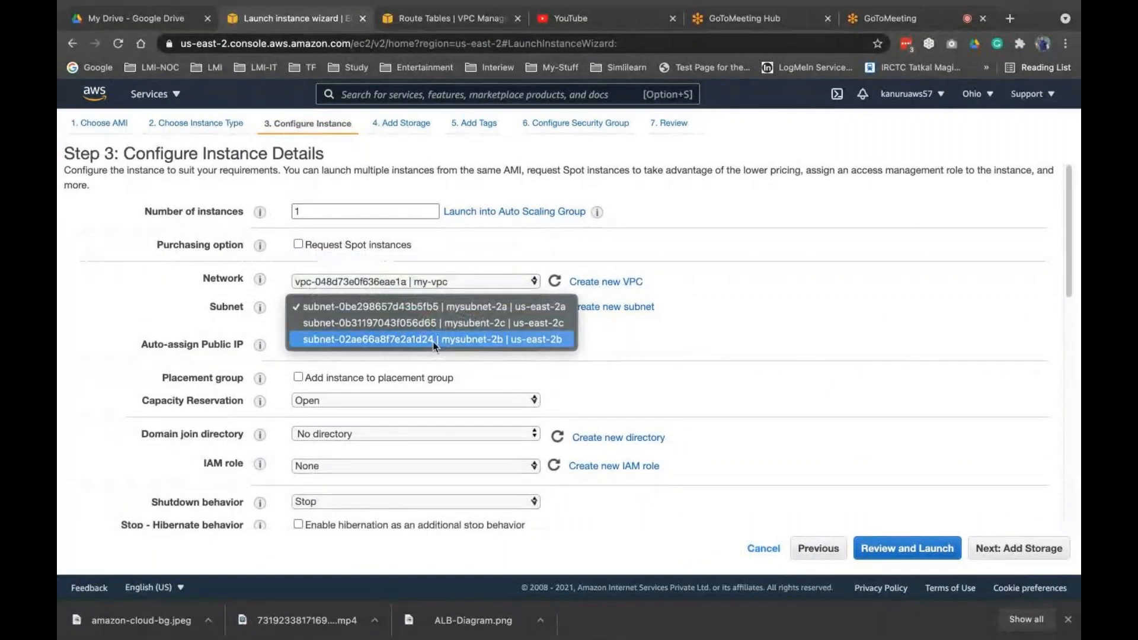
pyautogui.click(433, 350)
# Paste the copied Nginx install script into the second instance's user data.
pyautogui.scroll(-10, 433, 351)
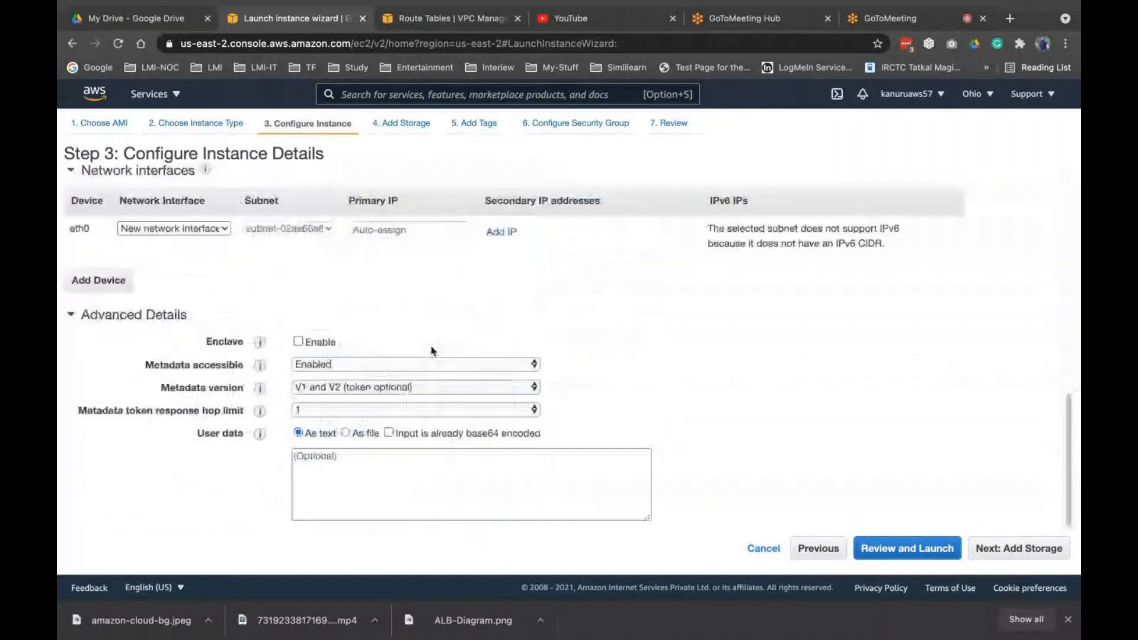
pyautogui.click(526, 462)
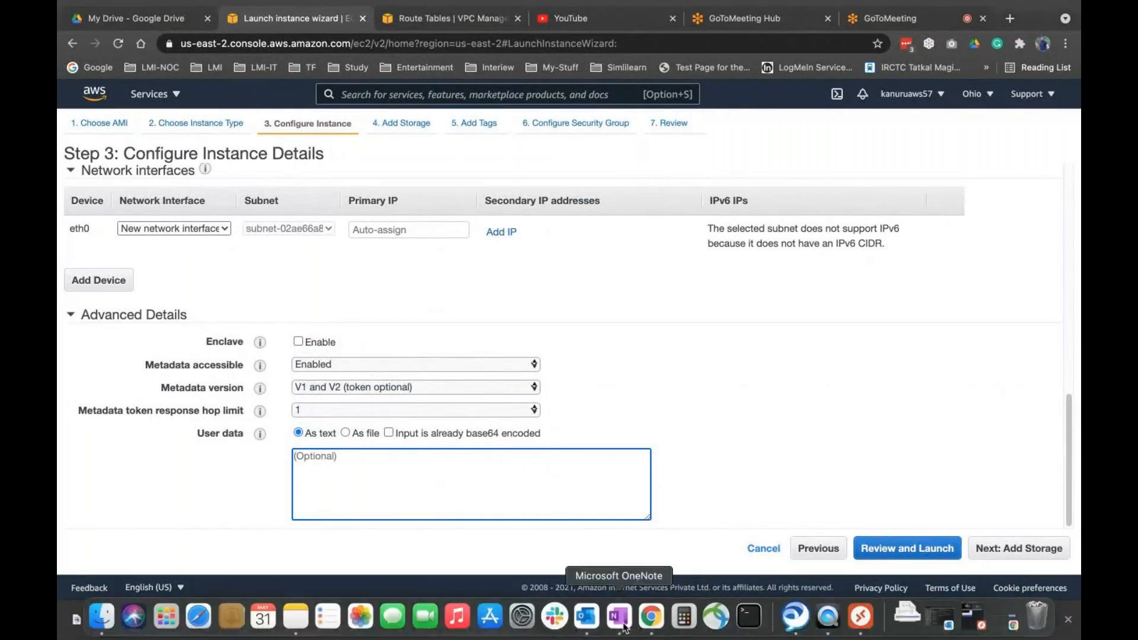
pyautogui.click(611, 630)
pyautogui.hotkey('ctrl', 'Right')
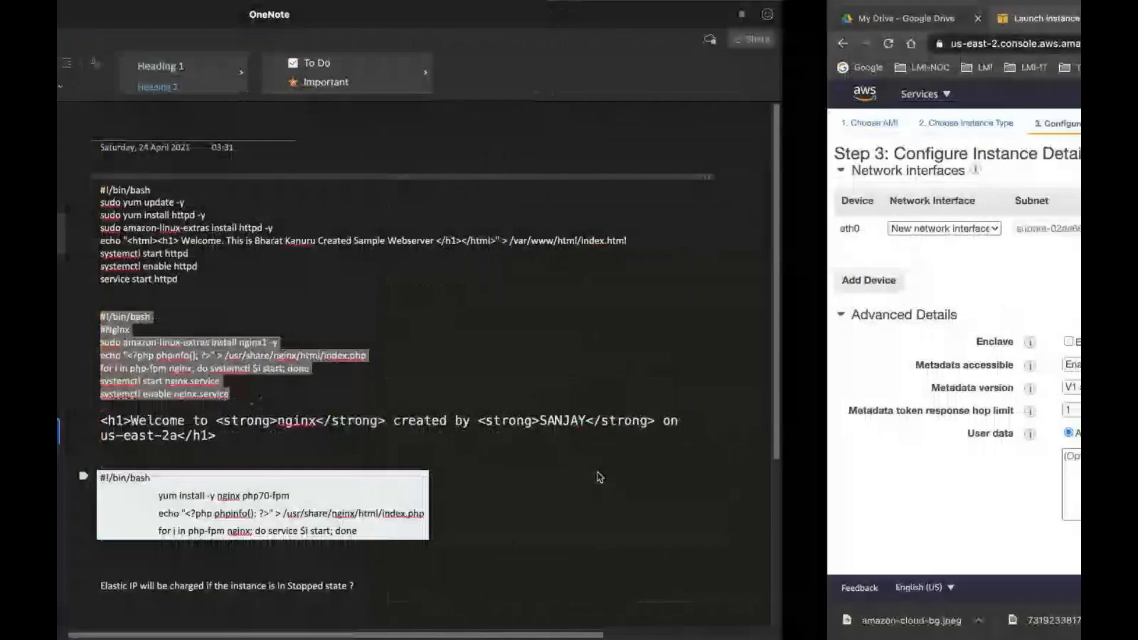
pyautogui.press('super+v')
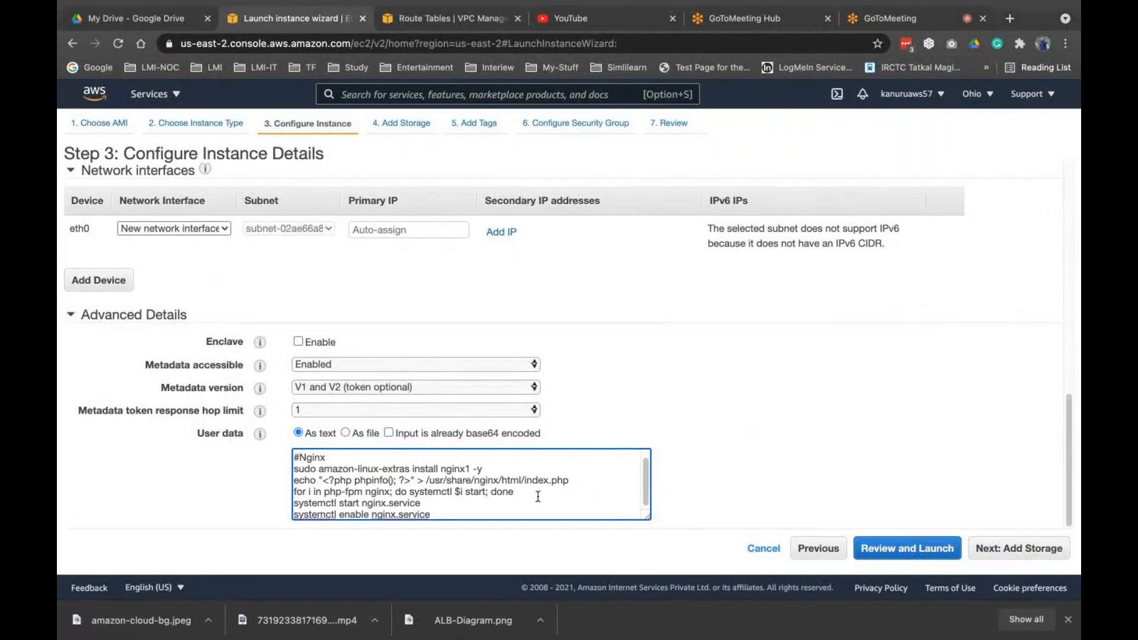
# Keep the default storage, tag the second instance with Name set to Webser-2b, and proceed to the security group settings.
pyautogui.click(979, 556)
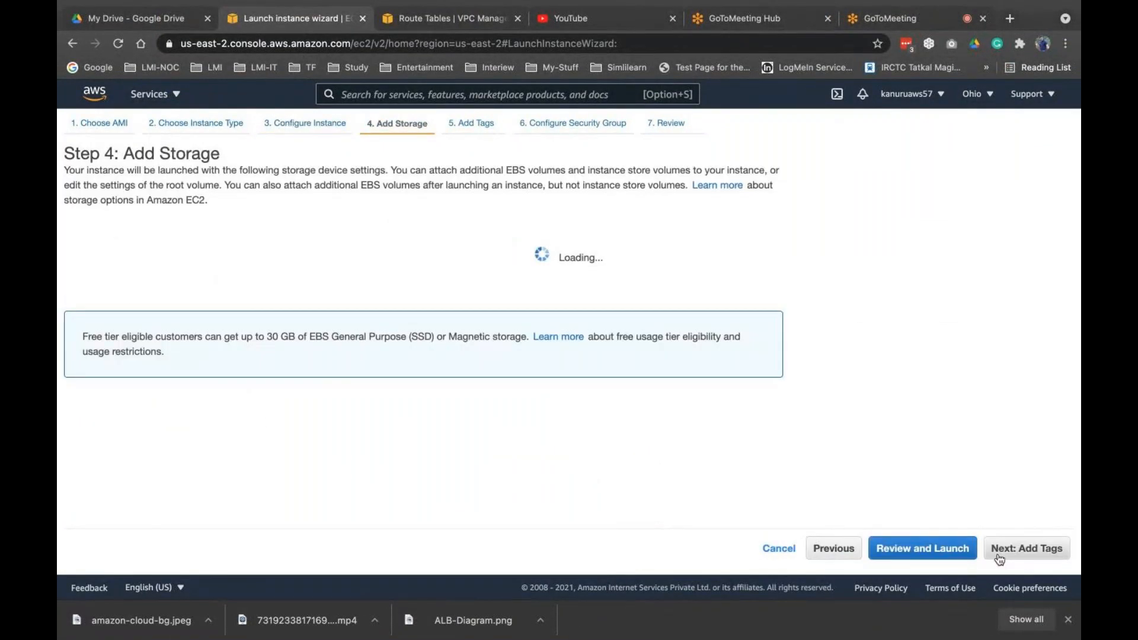
pyautogui.click(1000, 556)
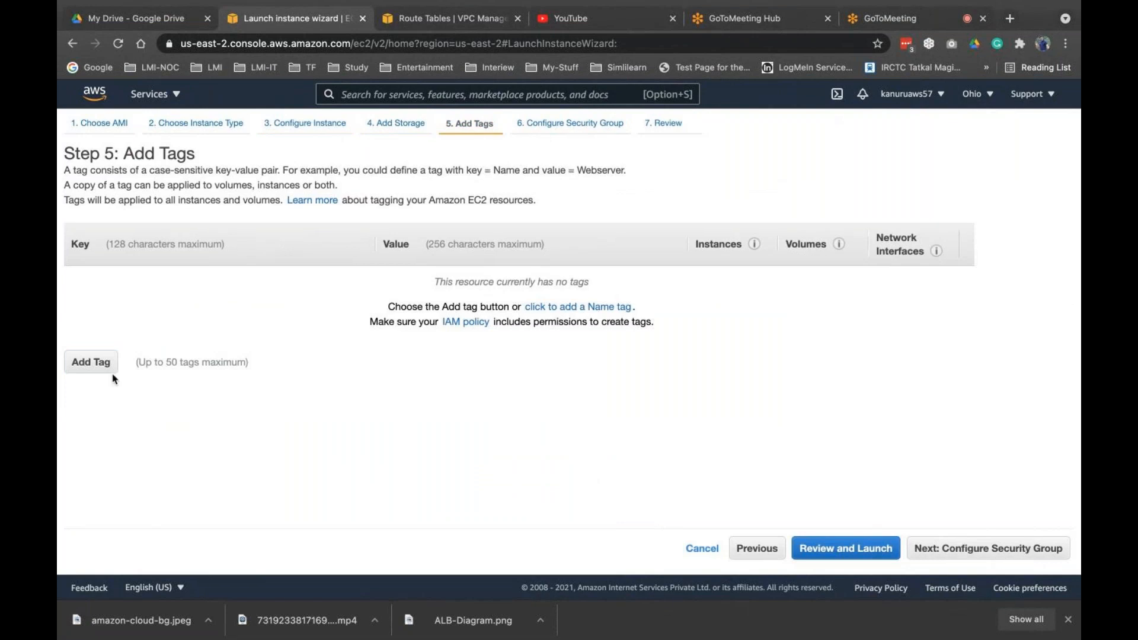
pyautogui.click(83, 365)
pyautogui.write('Name')
pyautogui.press('Tab')
pyautogui.write('W')
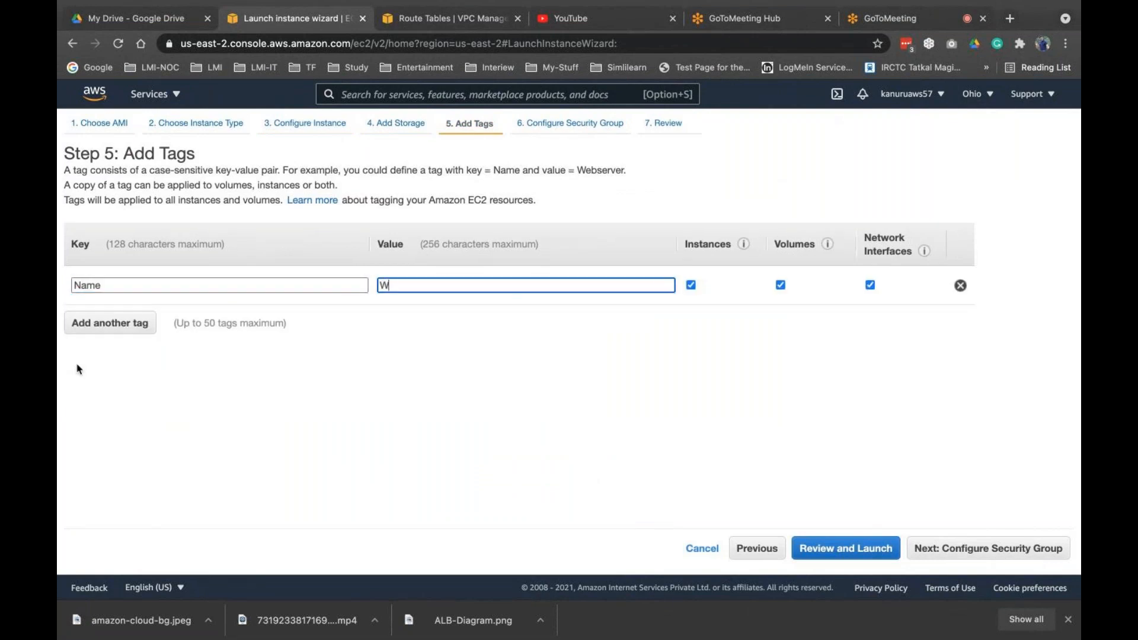
pyautogui.write('ebser-2b')
pyautogui.click(1011, 548)
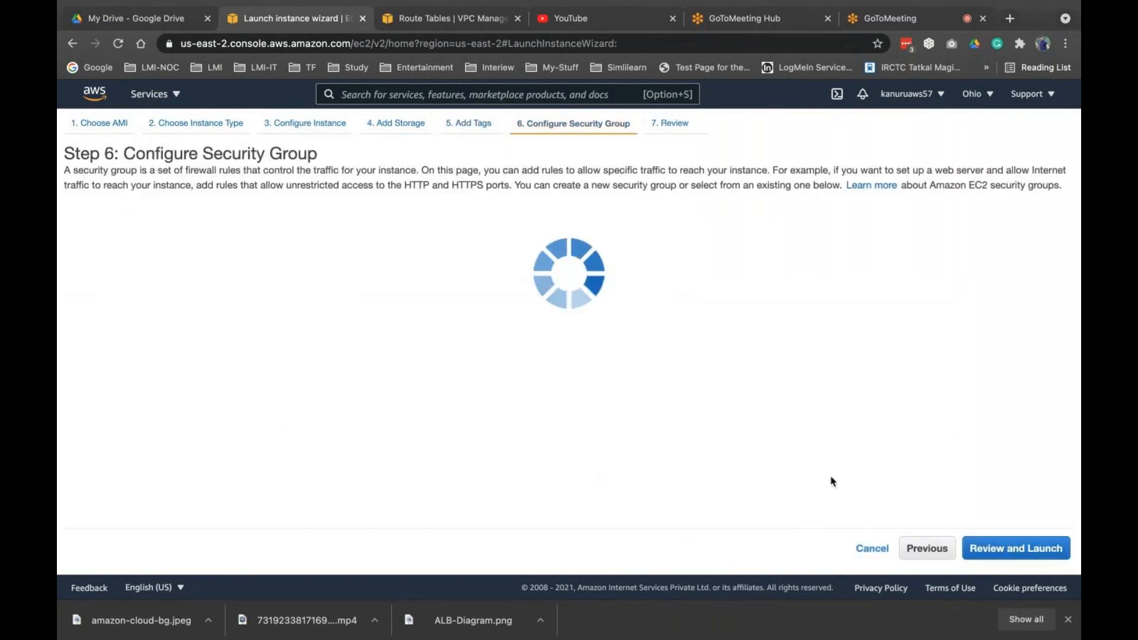
# Assign the existing security group my-sg to the Webser-2b instance and proceed to the launch review.
pyautogui.click(281, 227)
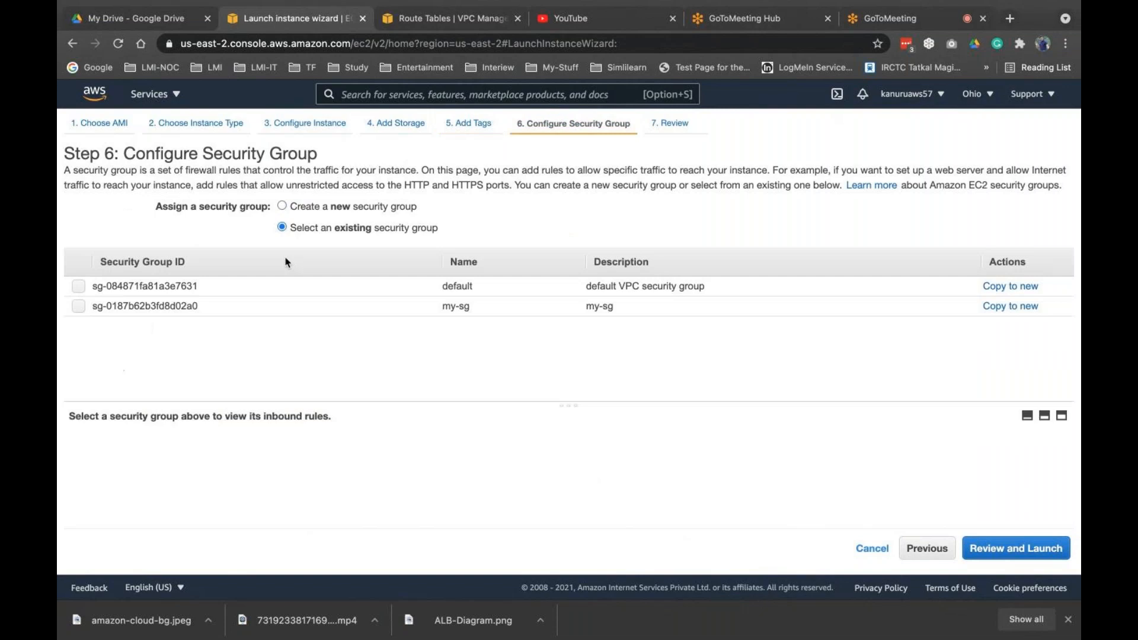
pyautogui.click(78, 306)
pyautogui.click(1027, 554)
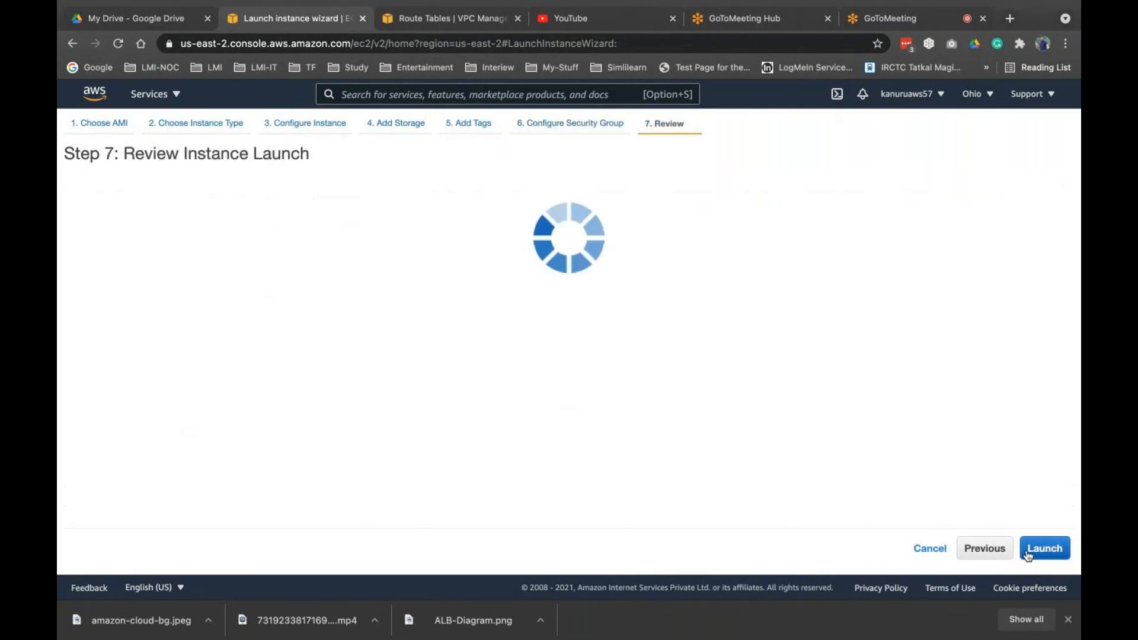
# Launch Webser-2b with the existing Windows-Linux key pair, acknowledging access to its private key file, and return to the instances list.
pyautogui.click(1044, 548)
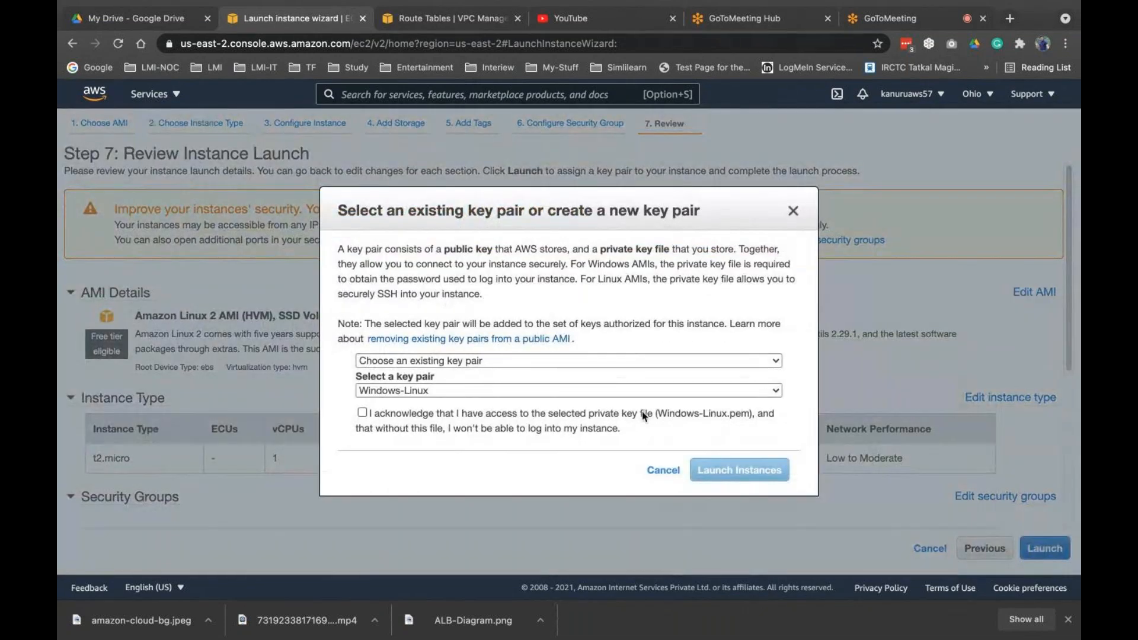
pyautogui.click(363, 413)
pyautogui.click(714, 468)
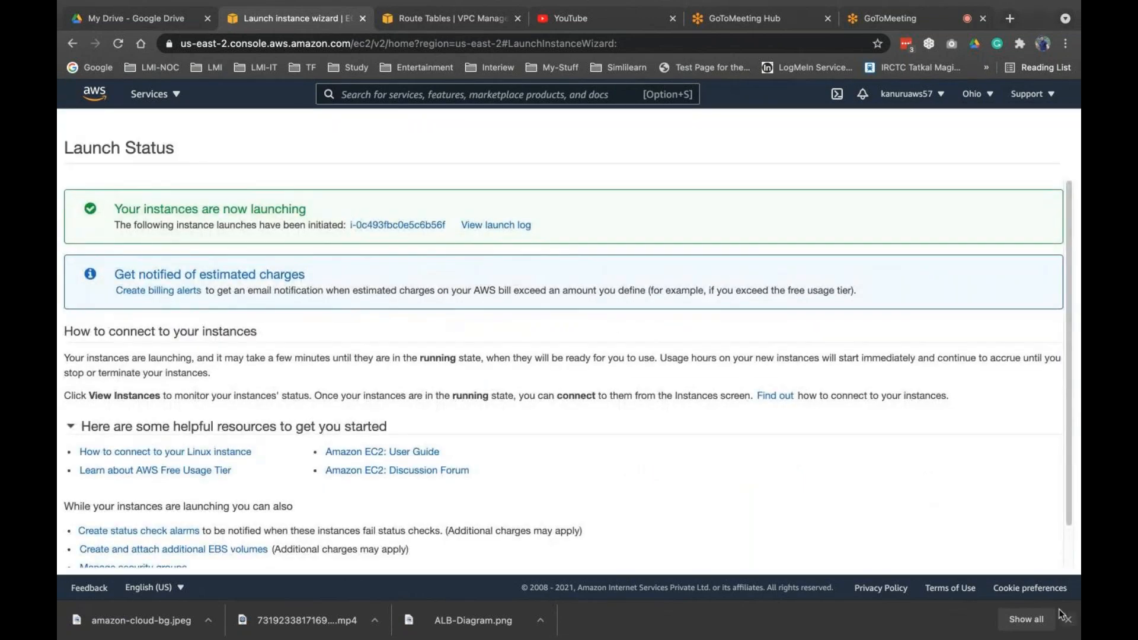
pyautogui.scroll(-2, 980, 511)
pyautogui.click(1014, 556)
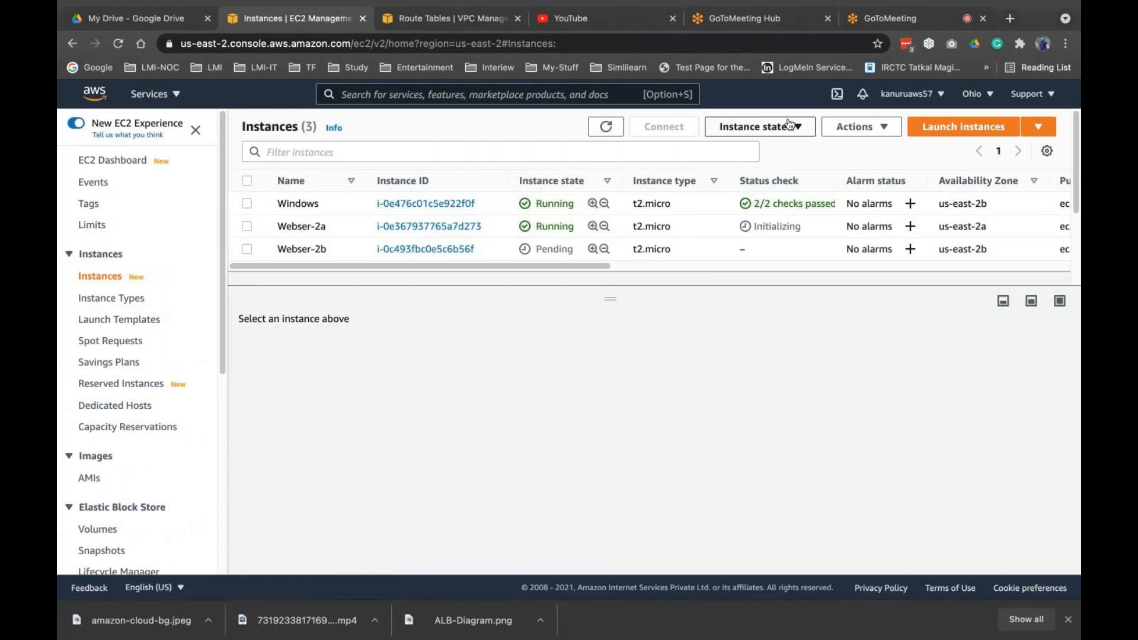
# Start launching a third instance from the 64-bit (x86) Amazon Linux 2 AMI, keep t2.micro, and proceed to the instance details.
pyautogui.click(943, 133)
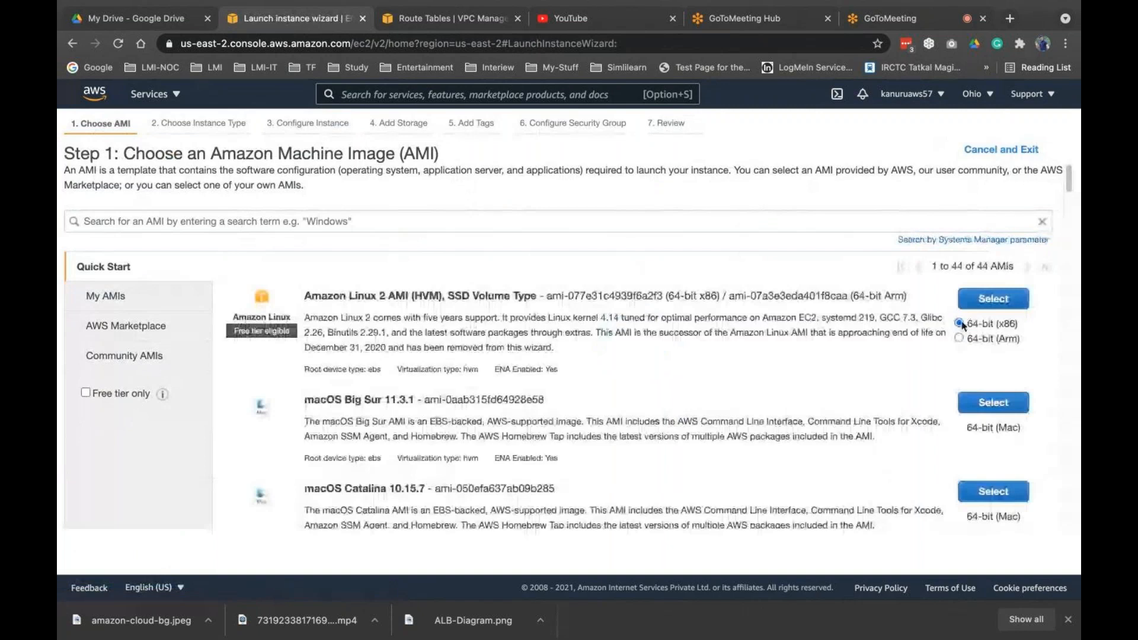
pyautogui.click(991, 299)
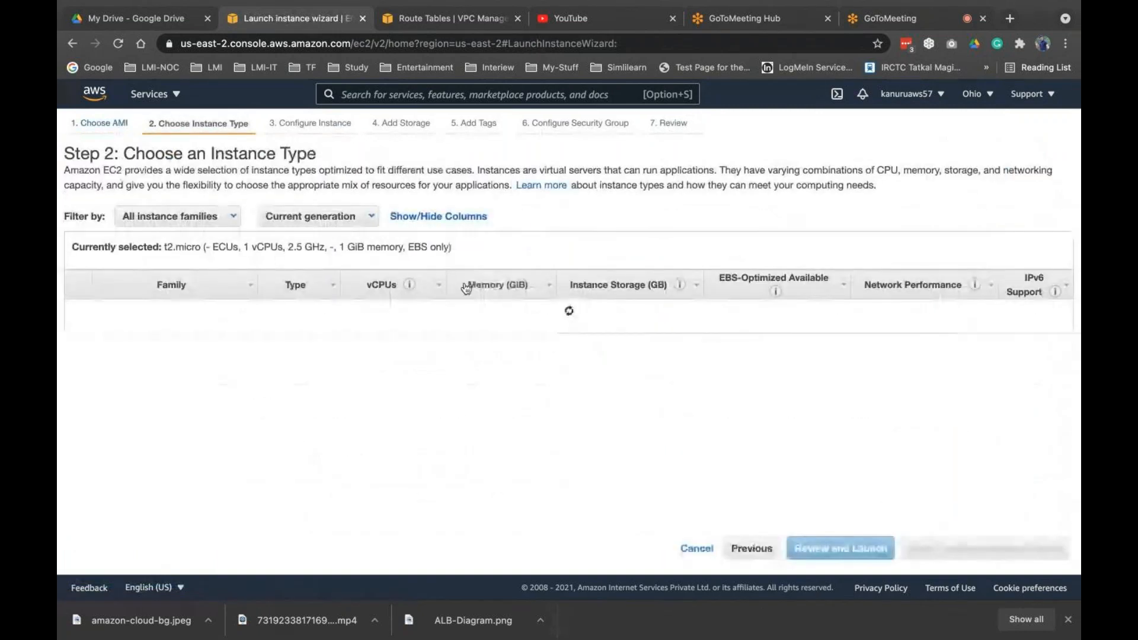
pyautogui.click(930, 552)
# Set the third instance's network to my-vpc and its subnet to mysubent-2c in us-east-2c.
pyautogui.click(402, 281)
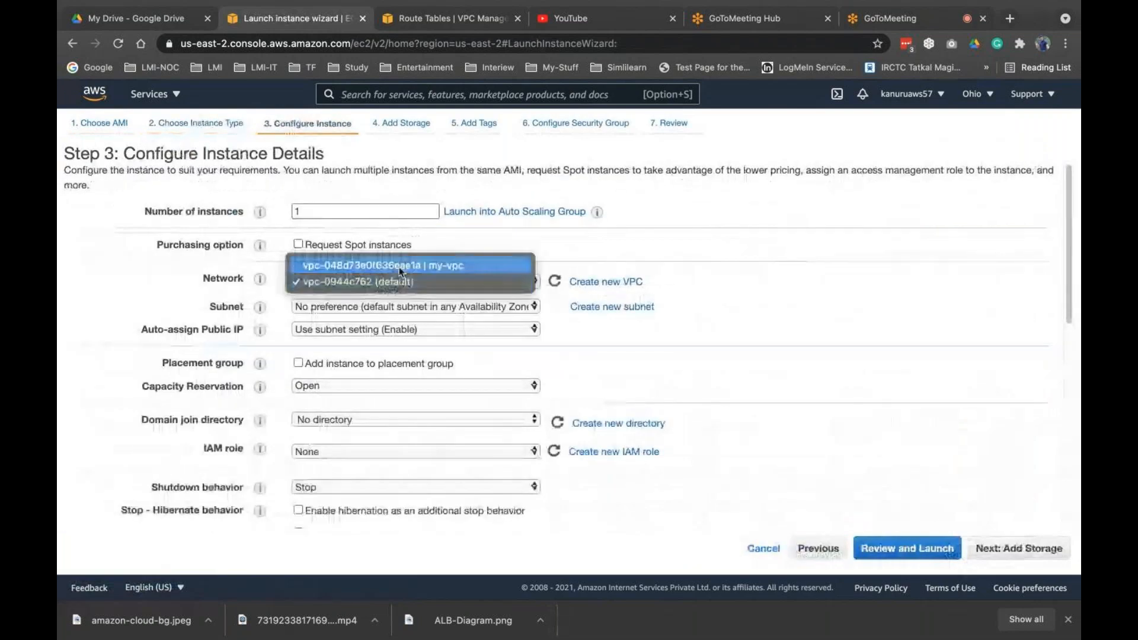
pyautogui.click(402, 266)
pyautogui.click(407, 307)
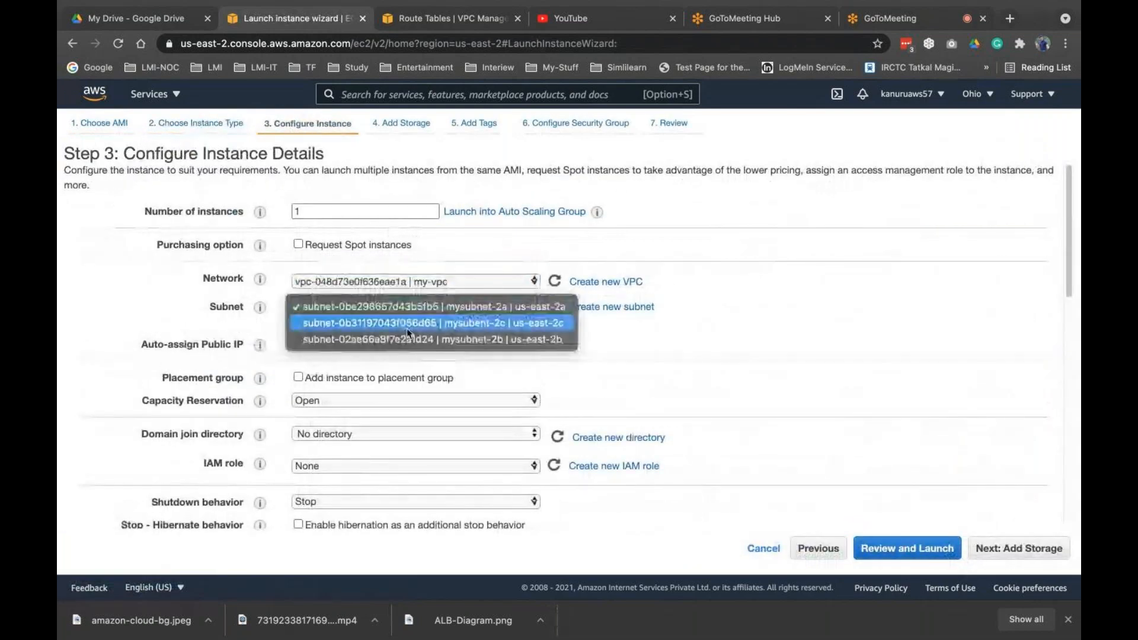
pyautogui.click(409, 330)
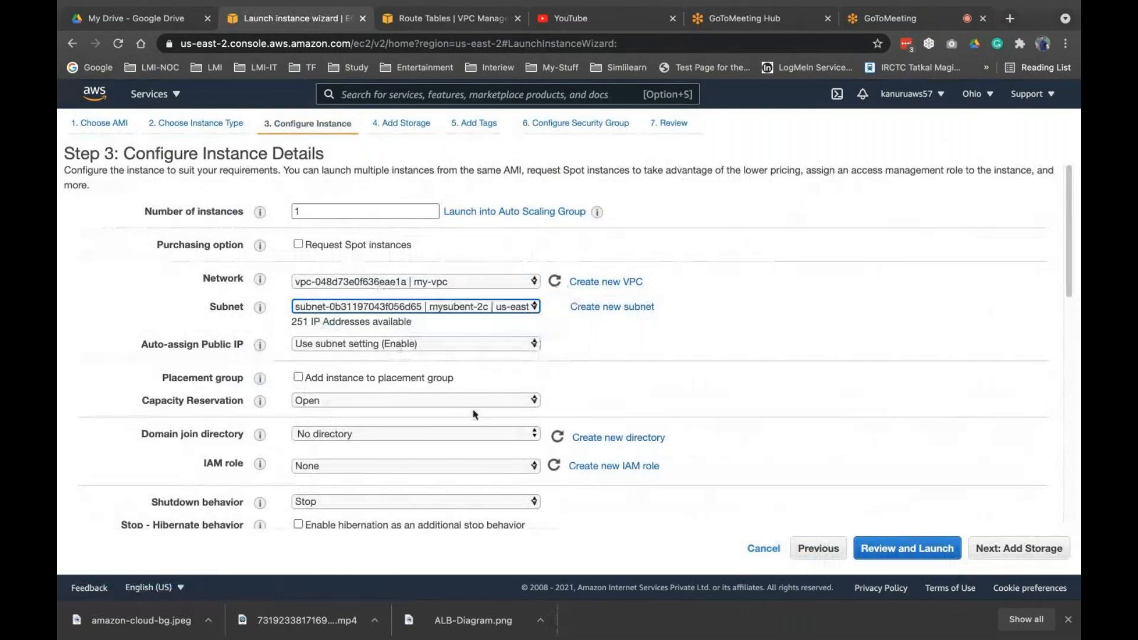
# Paste the copied Nginx install script into the third instance's user data and proceed to the storage settings.
pyautogui.scroll(-1, 475, 415)
pyautogui.scroll(-10, 474, 413)
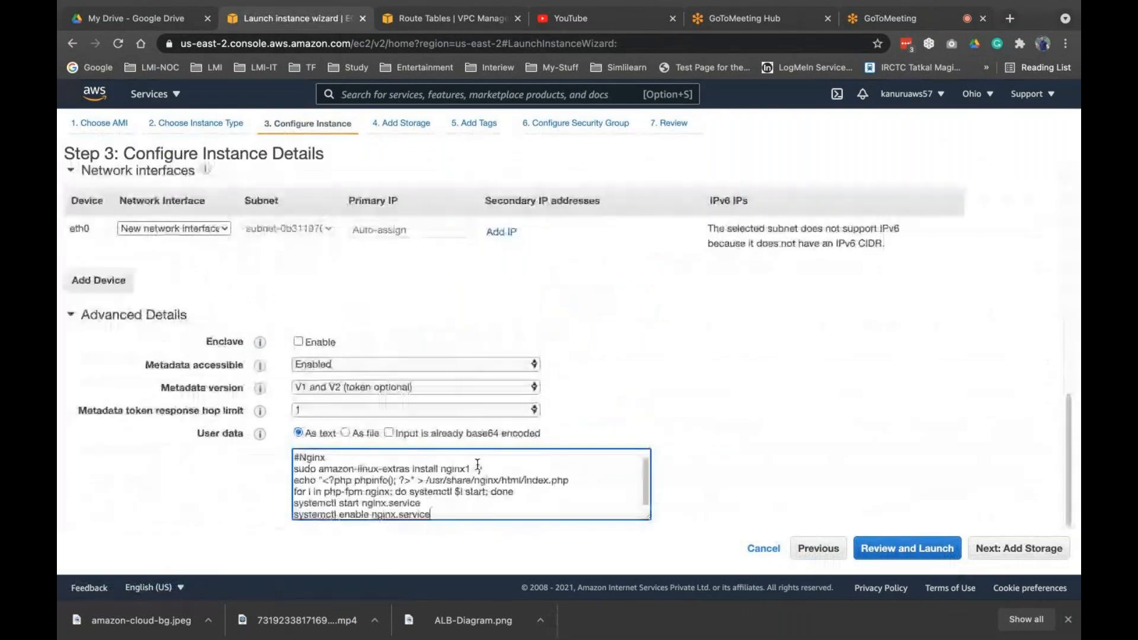
pyautogui.click(1019, 548)
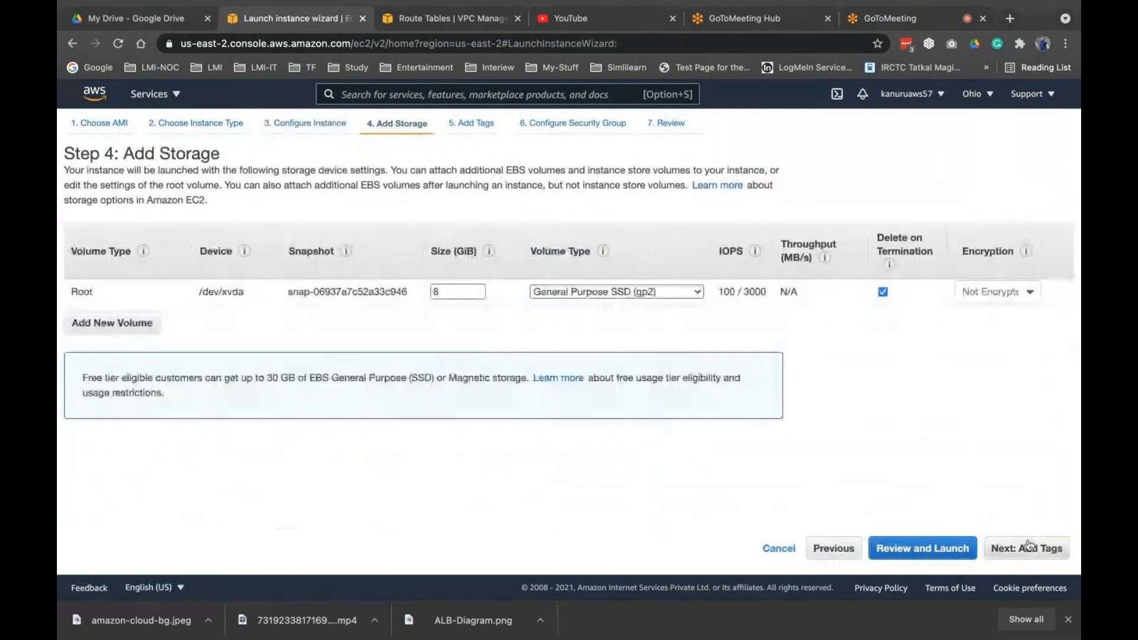
# Keep the default storage, tag the third instance with Name set to Webser-2c, and proceed to the security group settings.
pyautogui.click(1030, 547)
pyautogui.click(92, 361)
pyautogui.write('Name')
pyautogui.press('Tab')
pyautogui.write('Webser')
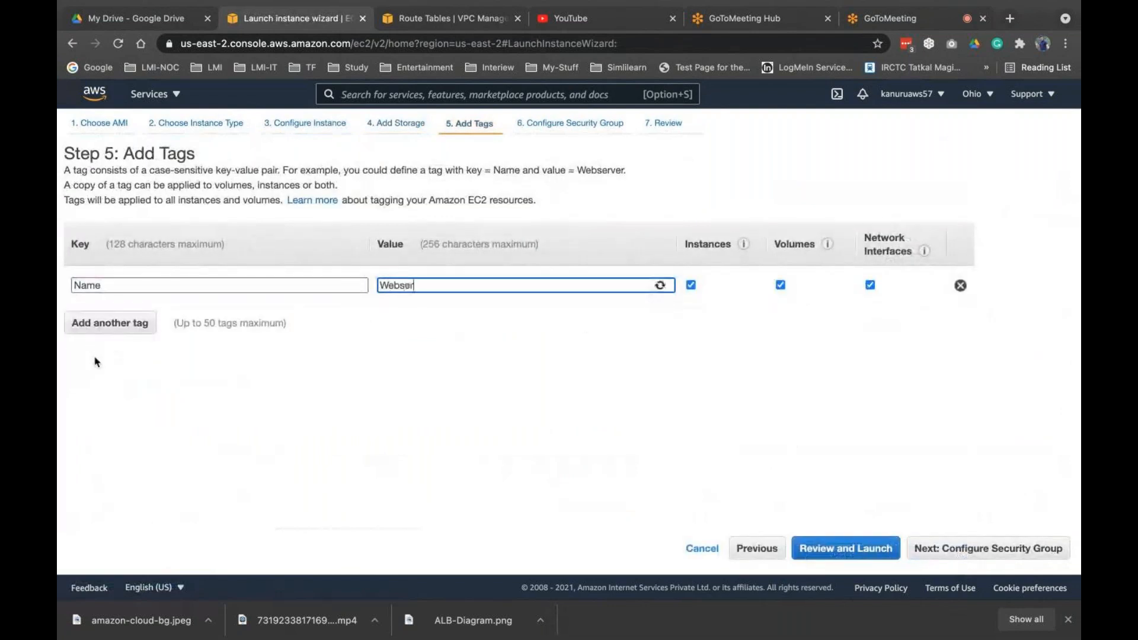
pyautogui.write('-2c')
pyautogui.click(894, 546)
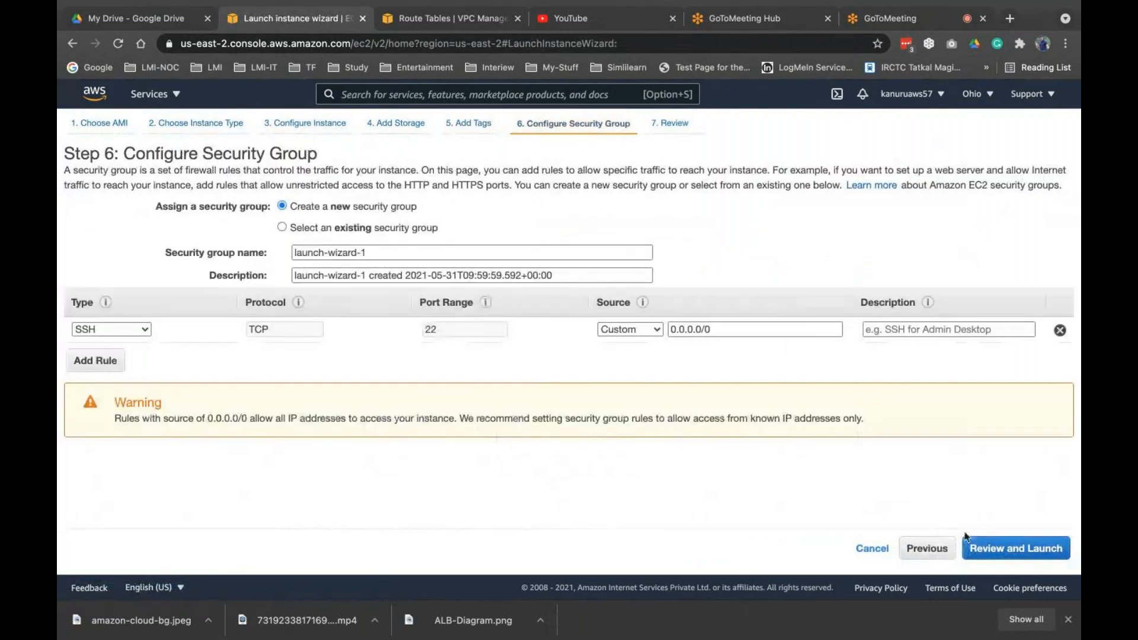
# Assign the existing security group my-sg to the Webser-2c instance and proceed to the launch review.
pyautogui.click(281, 227)
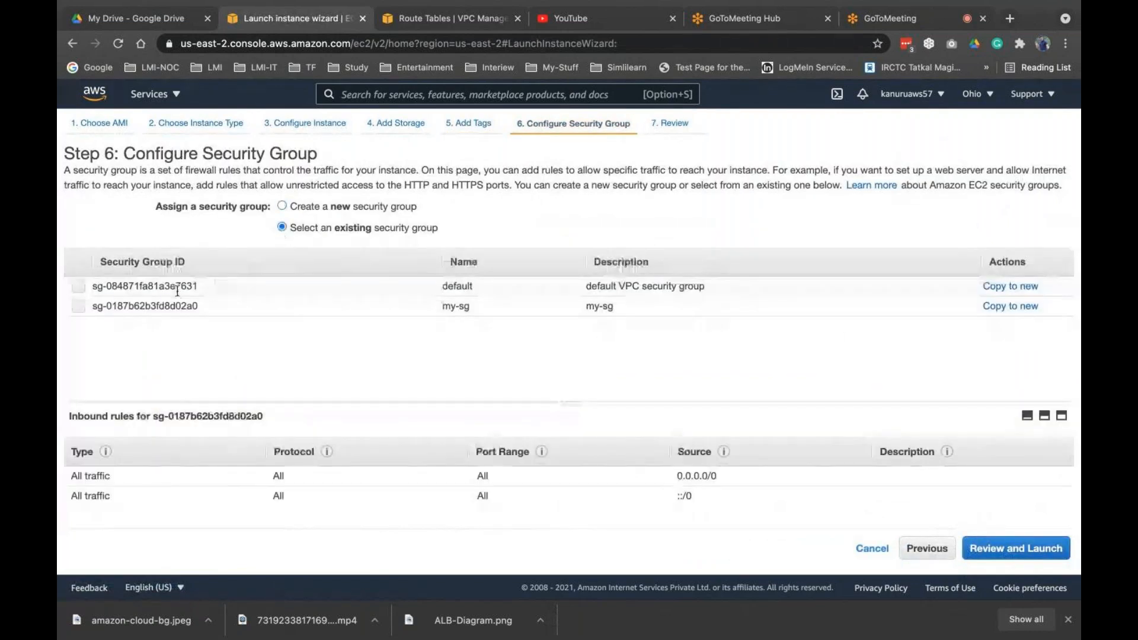
pyautogui.click(78, 306)
pyautogui.click(1032, 548)
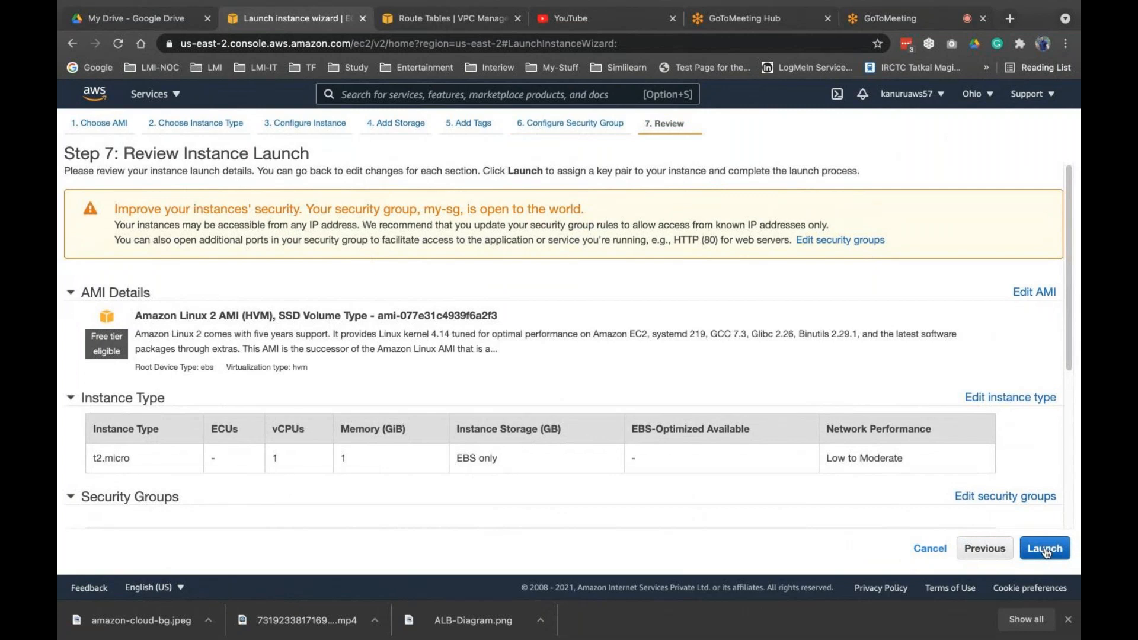
# Launch Webser-2c with the preselected existing key pair, acknowledging access to its private key file, and return to the instances list.
pyautogui.click(1044, 548)
pyautogui.click(362, 413)
pyautogui.click(768, 470)
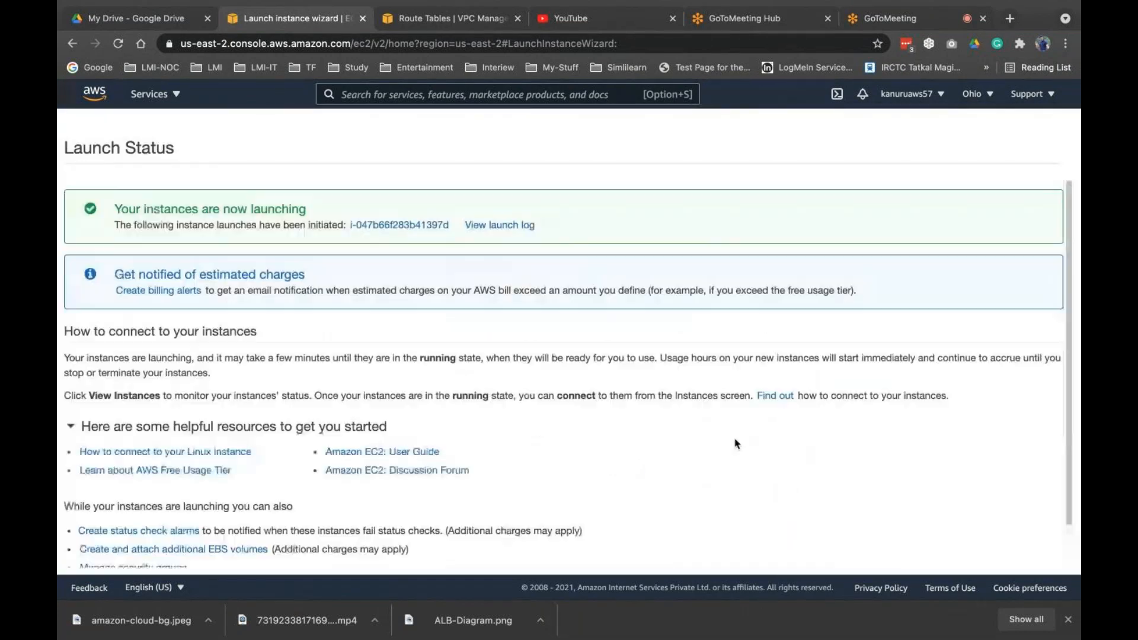
pyautogui.scroll(-1, 858, 454)
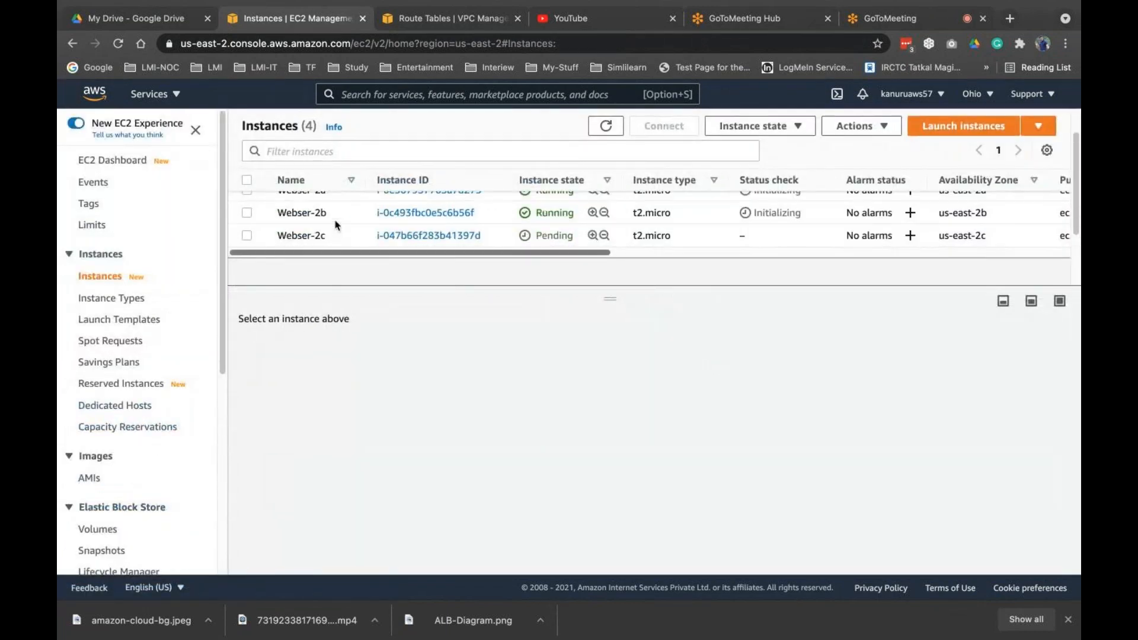
# Refresh the instances list and open Webser-2a's public IPv4 DNS in a new browser tab to check its Nginx page.
pyautogui.click(606, 126)
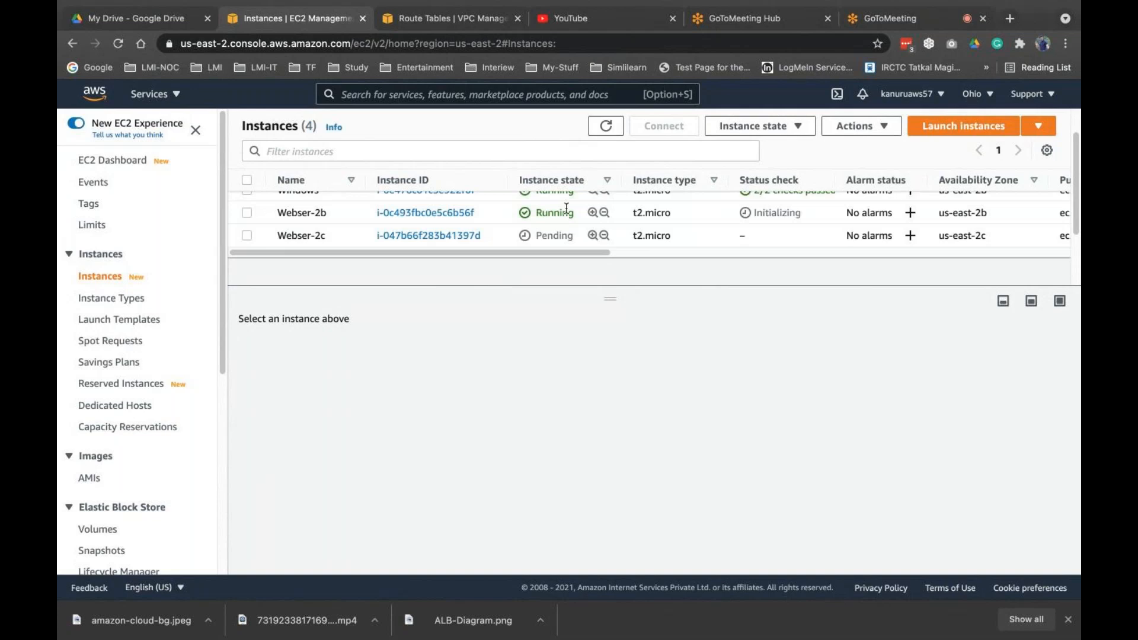
pyautogui.click(490, 233)
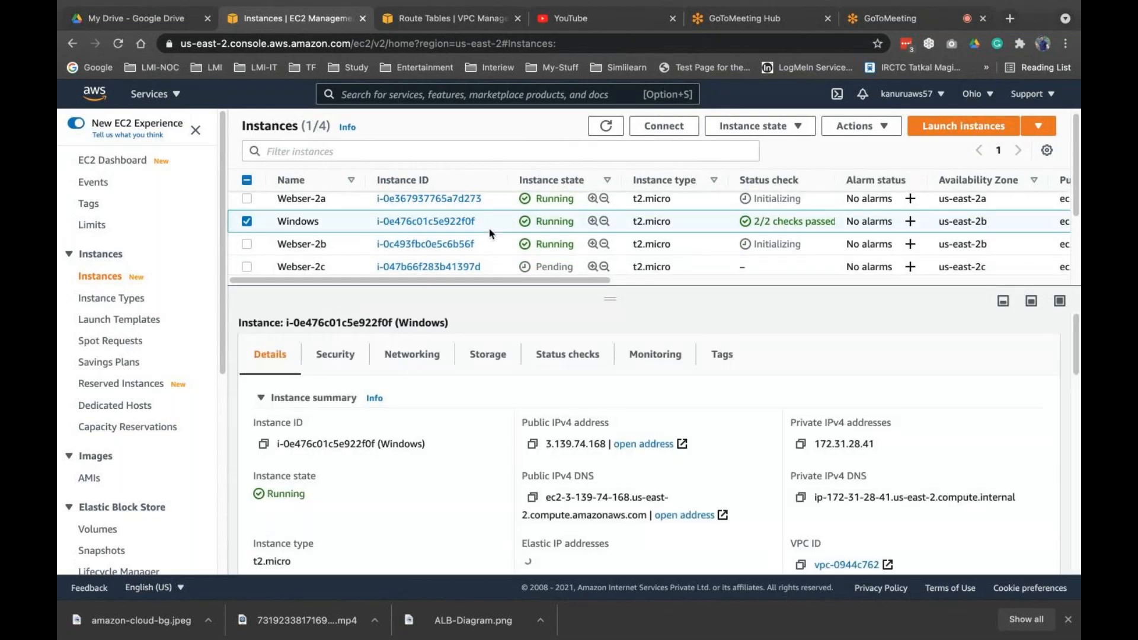
pyautogui.scroll(1, 495, 227)
pyautogui.click(499, 211)
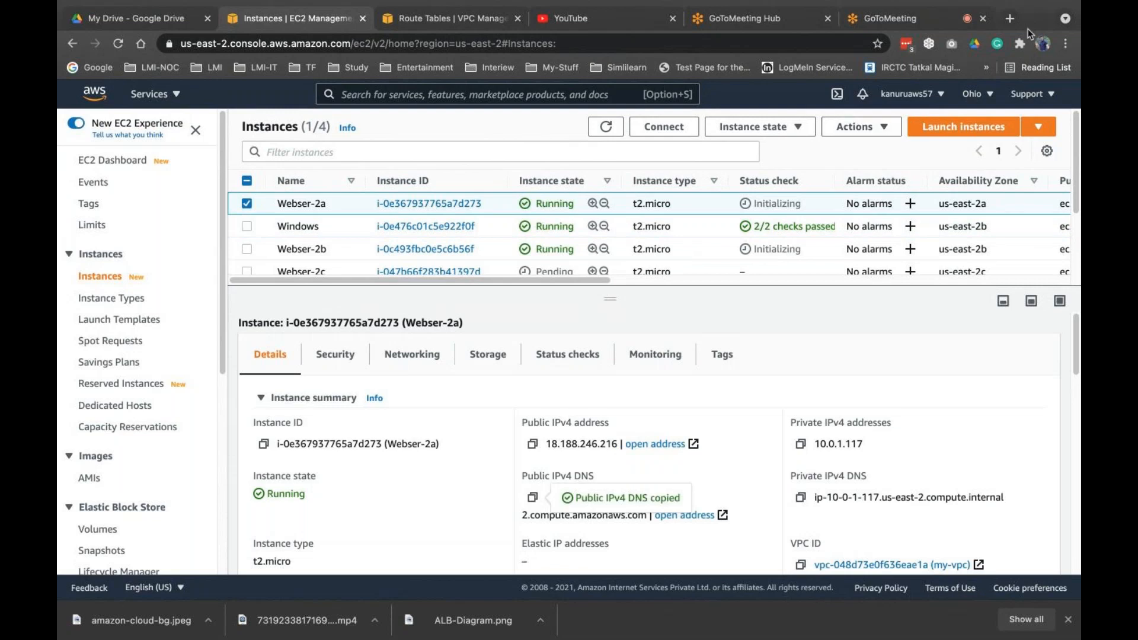
pyautogui.click(1011, 20)
pyautogui.write('ec2-18-188-246-216.us-east-2.compute.amazonaws.com')
pyautogui.press('Return')
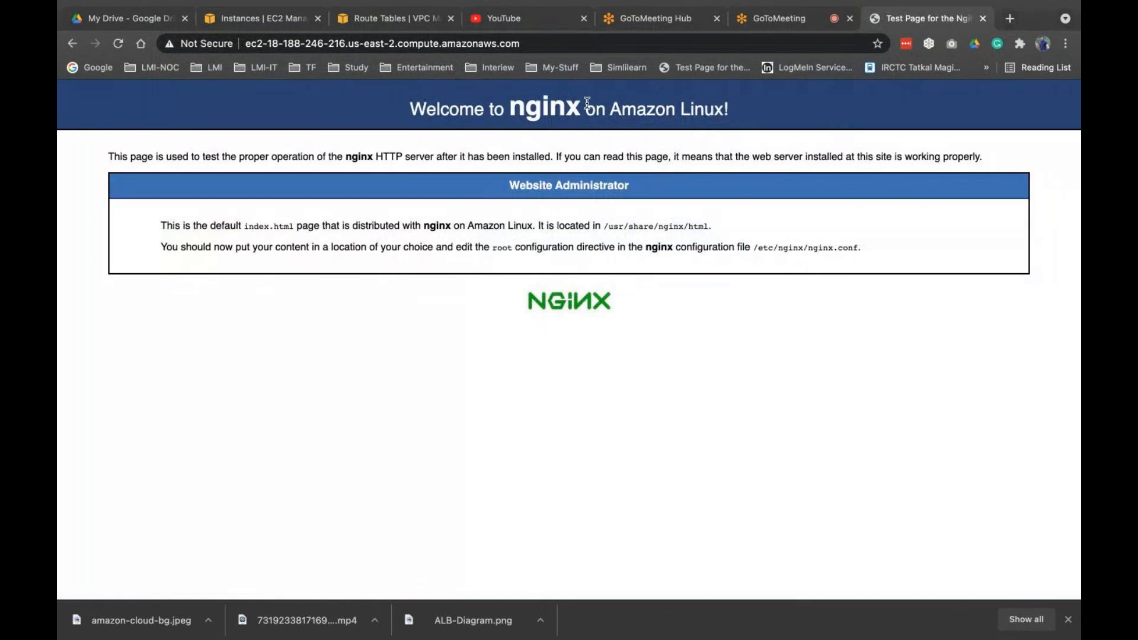
# Copy Webser-2b's public IPv4 address from the instances list and open it in a new browser tab to check its Nginx page.
pyautogui.click(266, 18)
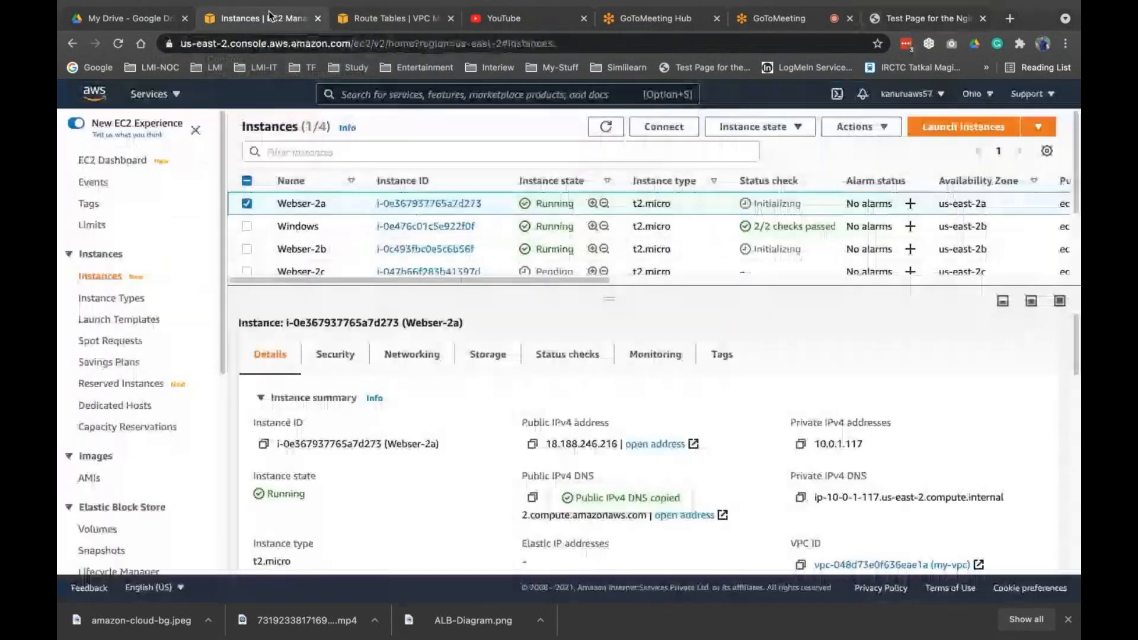
pyautogui.click(502, 248)
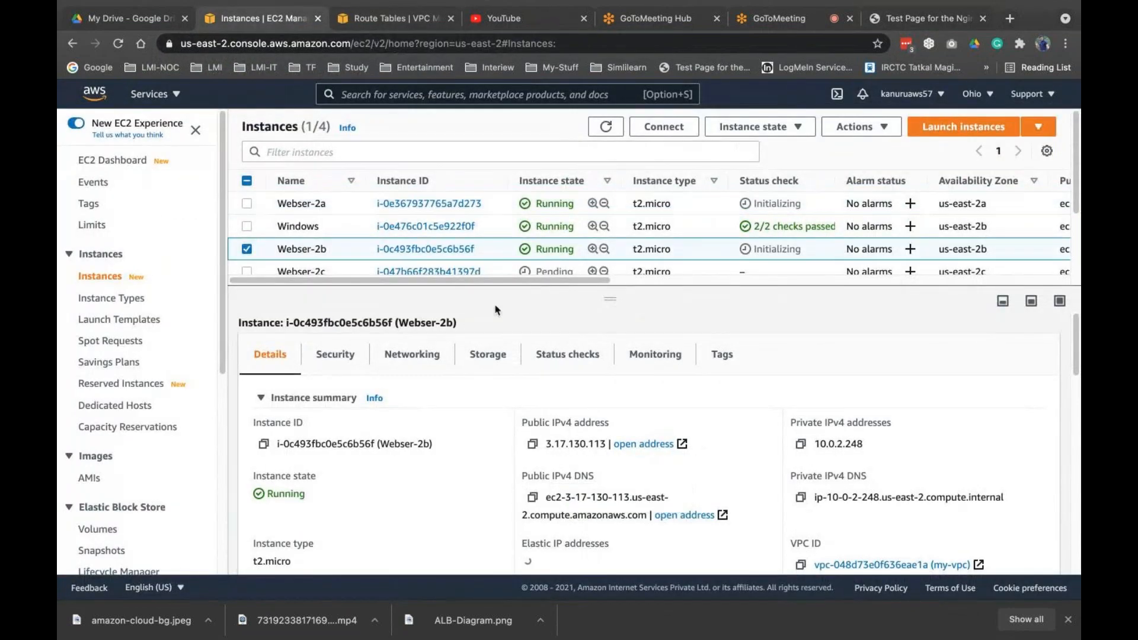
pyautogui.click(533, 444)
pyautogui.click(1010, 19)
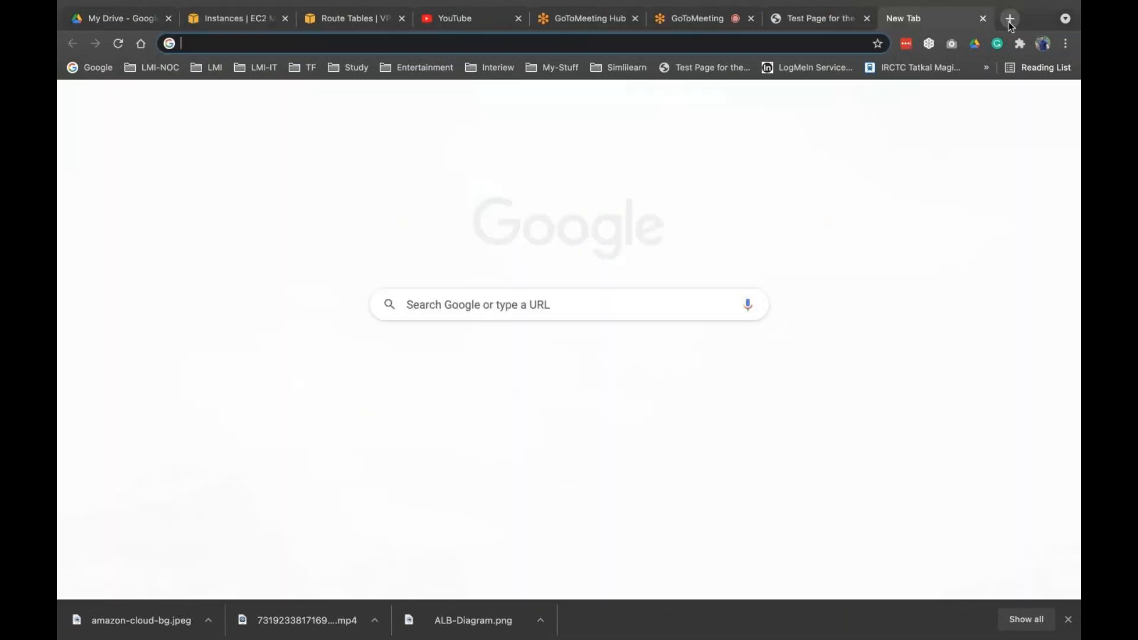
pyautogui.press('super+v')
pyautogui.press('Return')
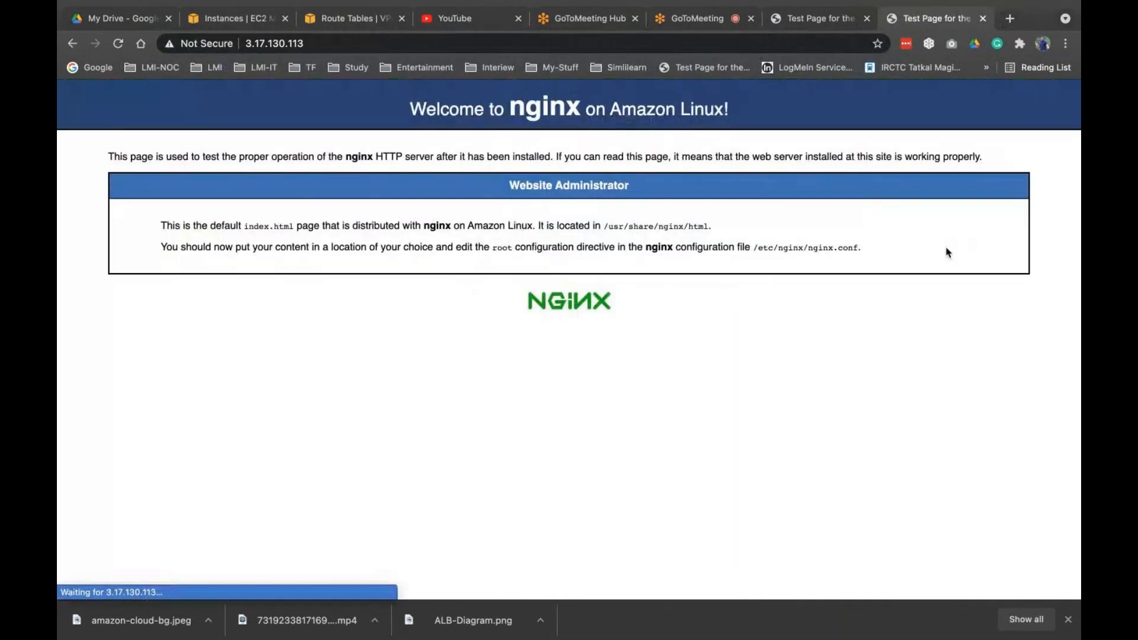
# Copy Webser-2c's public IPv4 DNS from the instances list and open it in a new browser tab to check its web server.
pyautogui.click(254, 22)
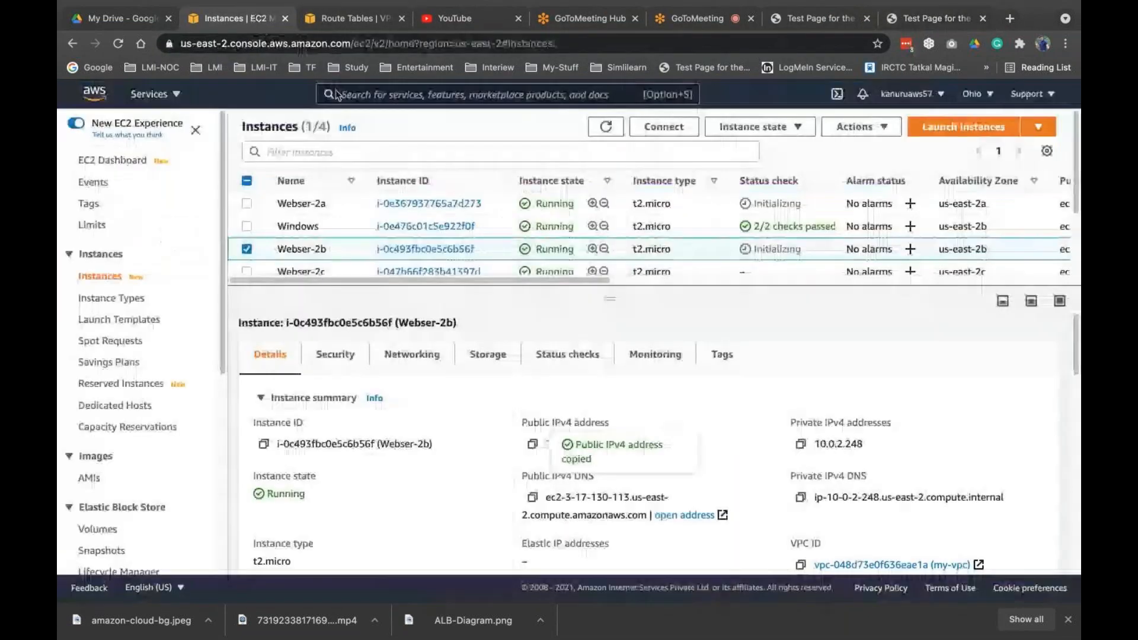
pyautogui.click(497, 209)
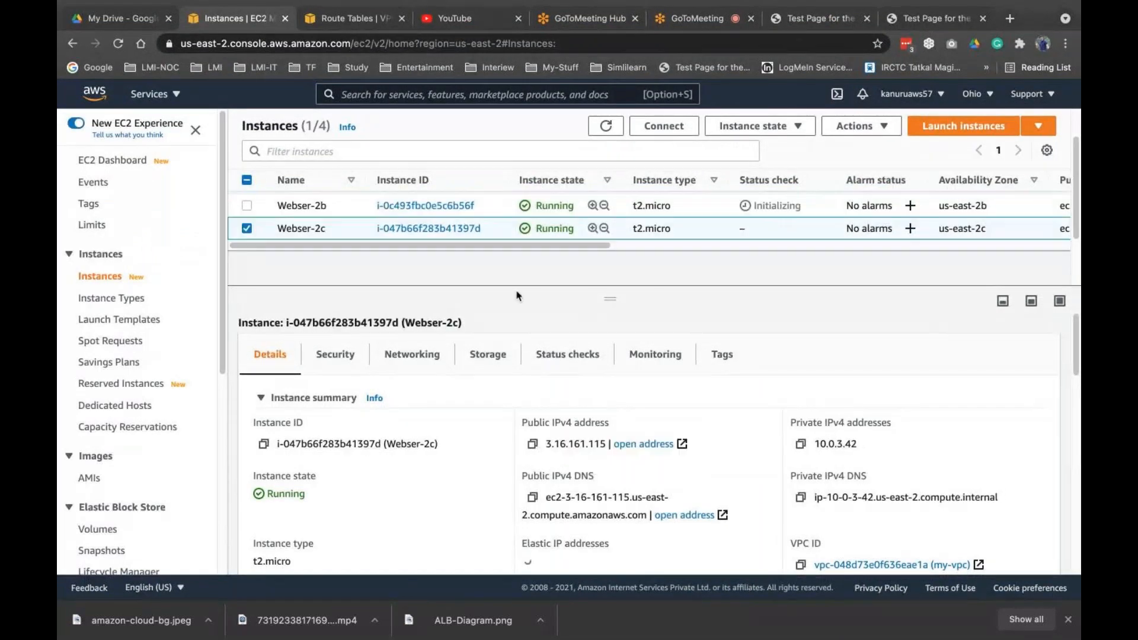
pyautogui.click(537, 499)
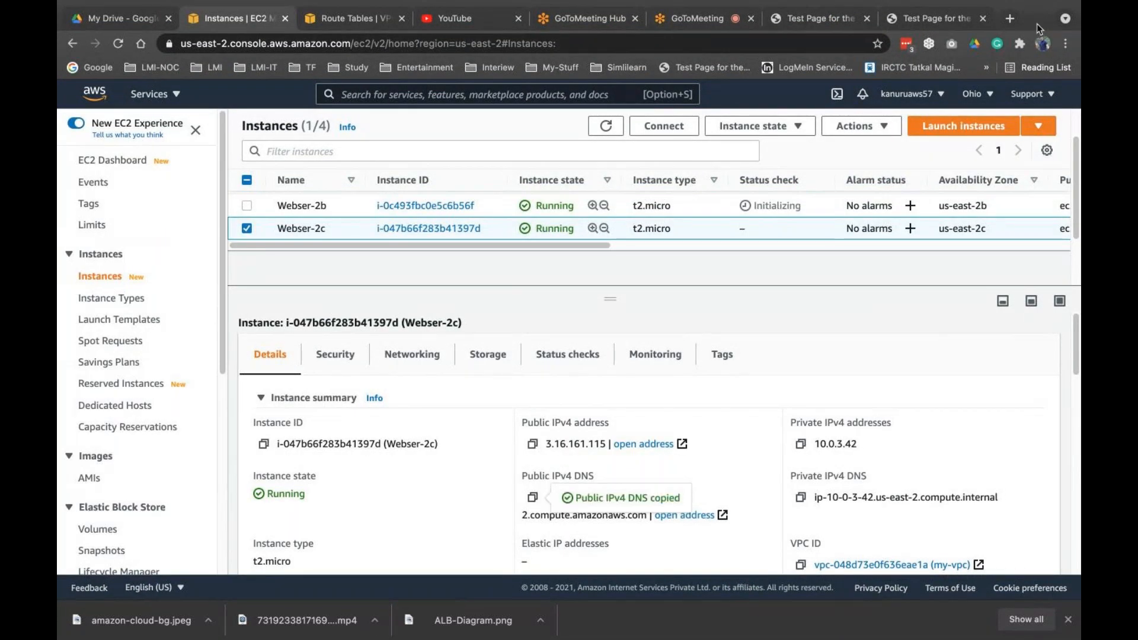
pyautogui.click(1010, 18)
pyautogui.hotkey('ctrl', 'v')
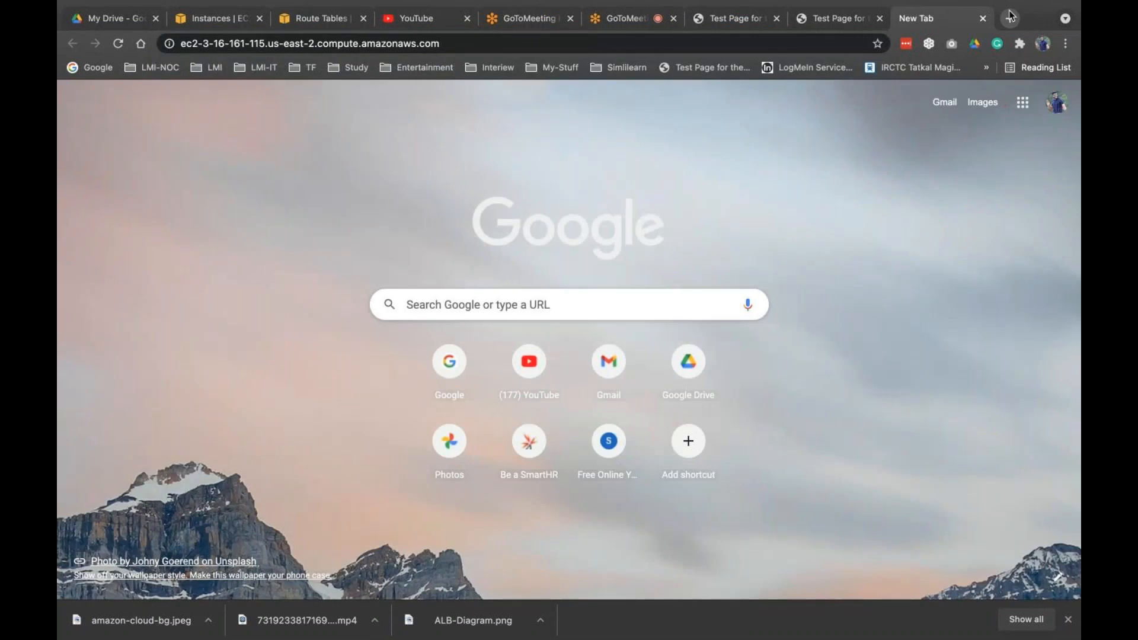
pyautogui.press('Return')
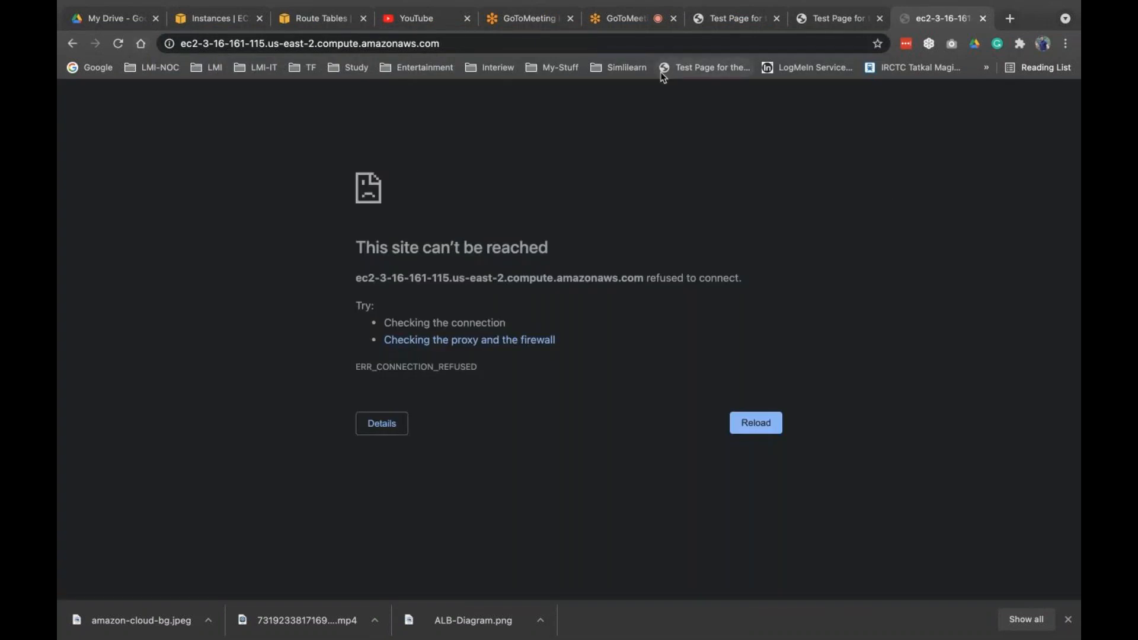
# Compare the open pages of the three web servers and return to the EC2 instances list.
pyautogui.click(719, 20)
pyautogui.click(815, 19)
pyautogui.click(732, 22)
pyautogui.click(809, 17)
pyautogui.click(951, 19)
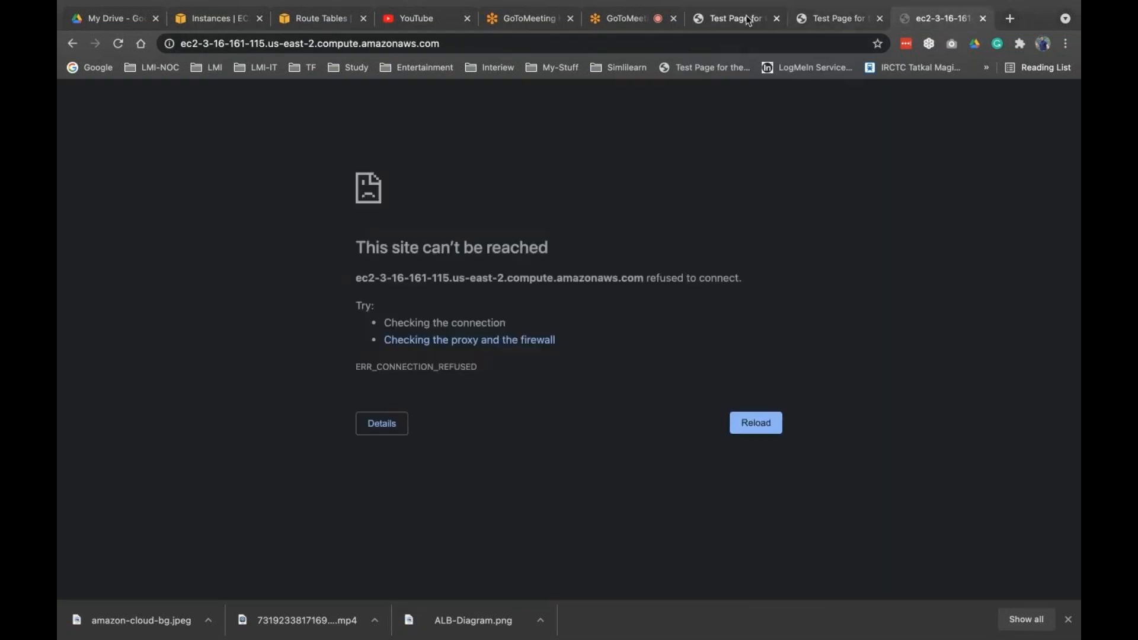
pyautogui.click(733, 18)
pyautogui.click(833, 19)
pyautogui.click(942, 18)
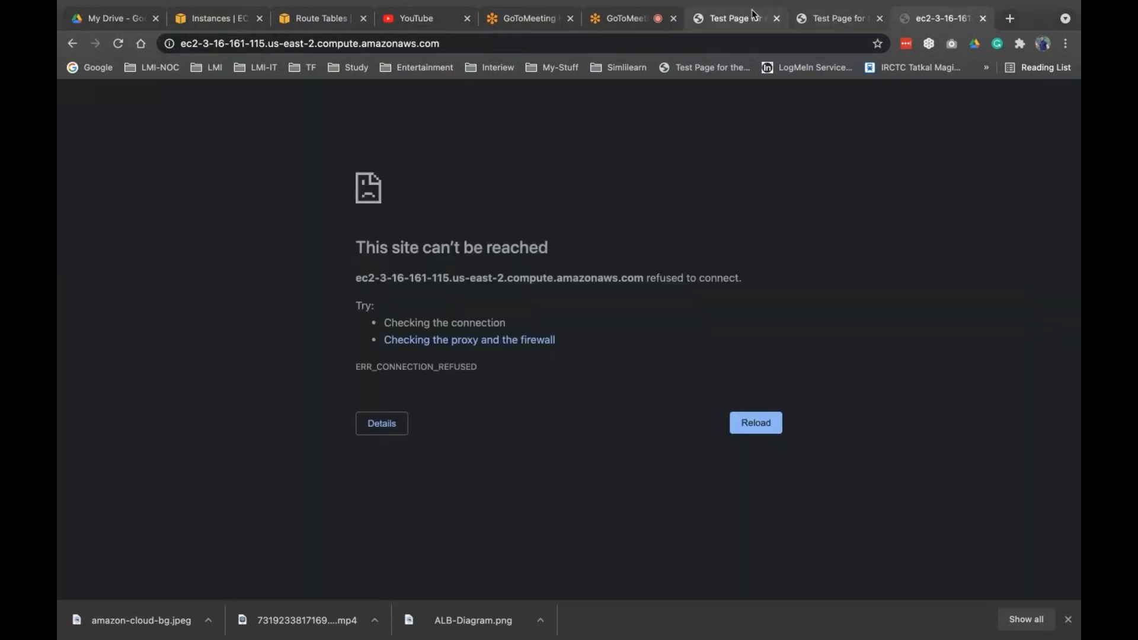
pyautogui.click(753, 15)
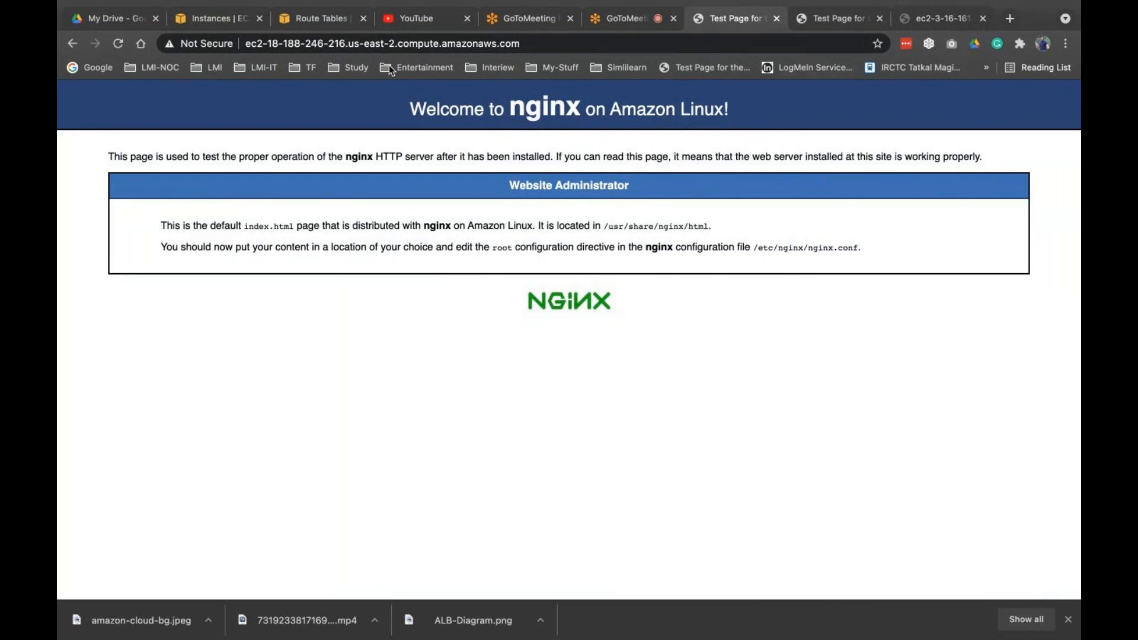
pyautogui.click(213, 18)
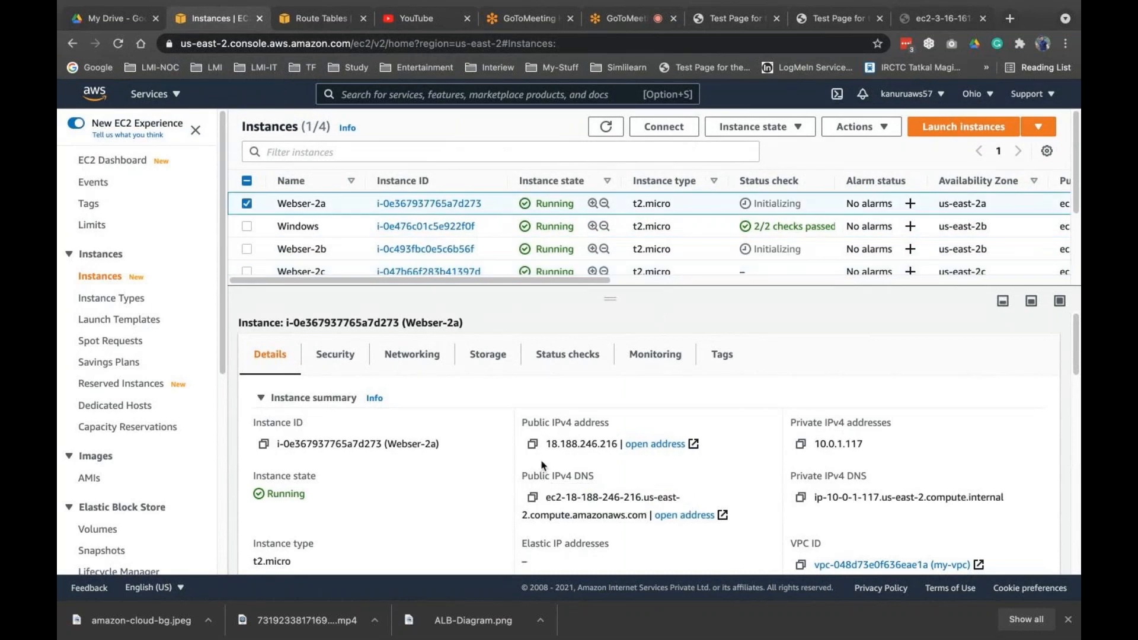
# Copy Webser-2a's public IPv4 address, switch to Terminal and change to the Downloads directory.
pyautogui.click(533, 446)
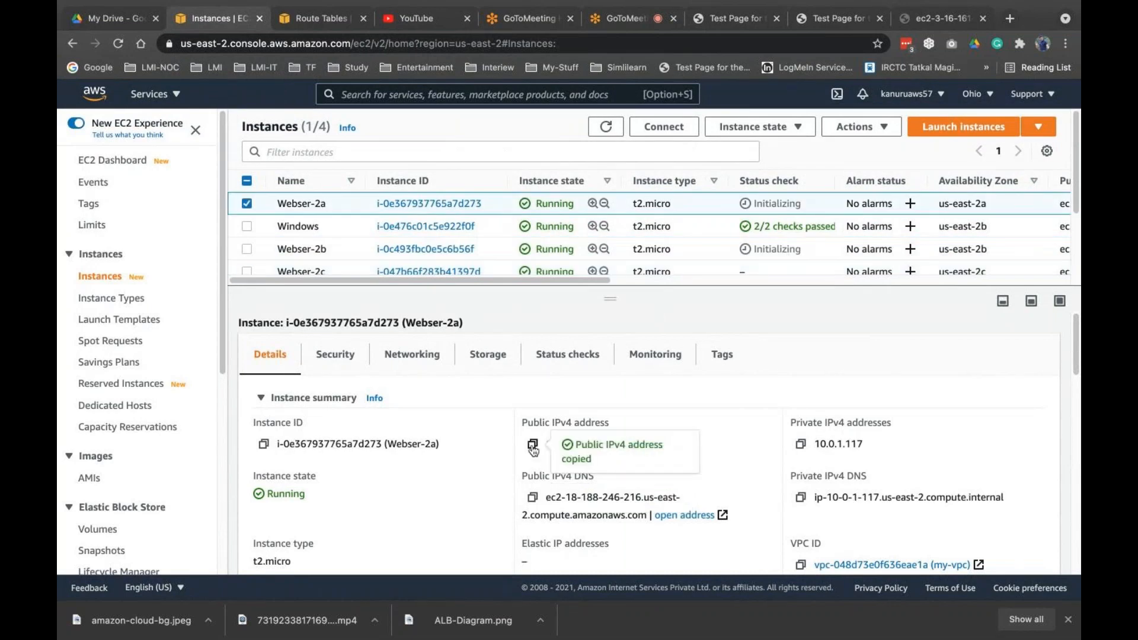
pyautogui.moveTo(752, 636)
pyautogui.click(754, 630)
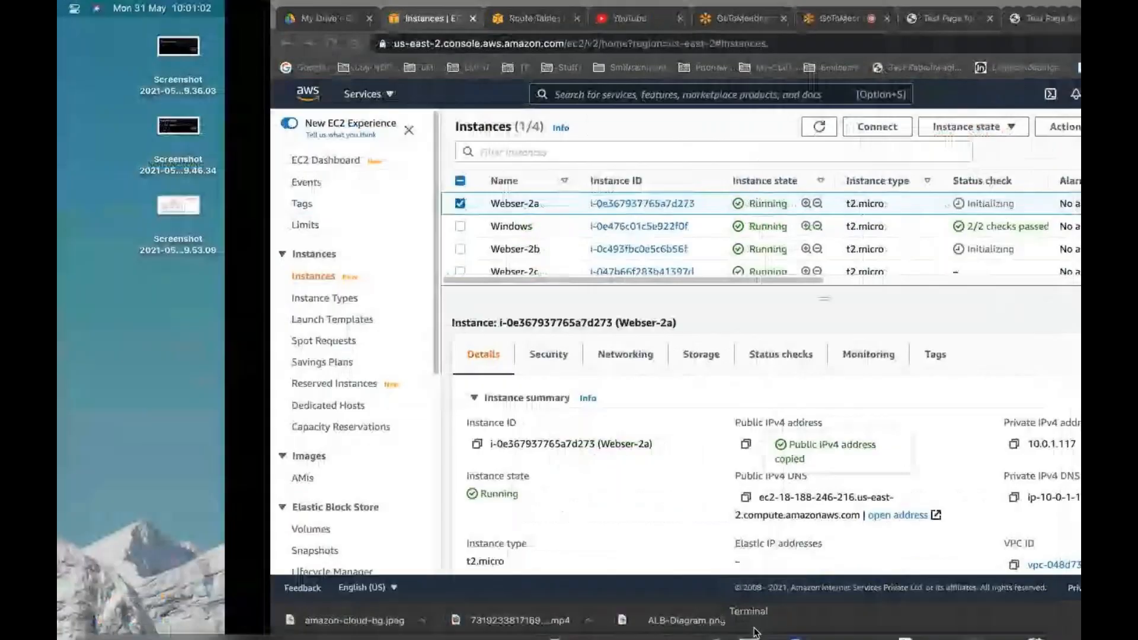
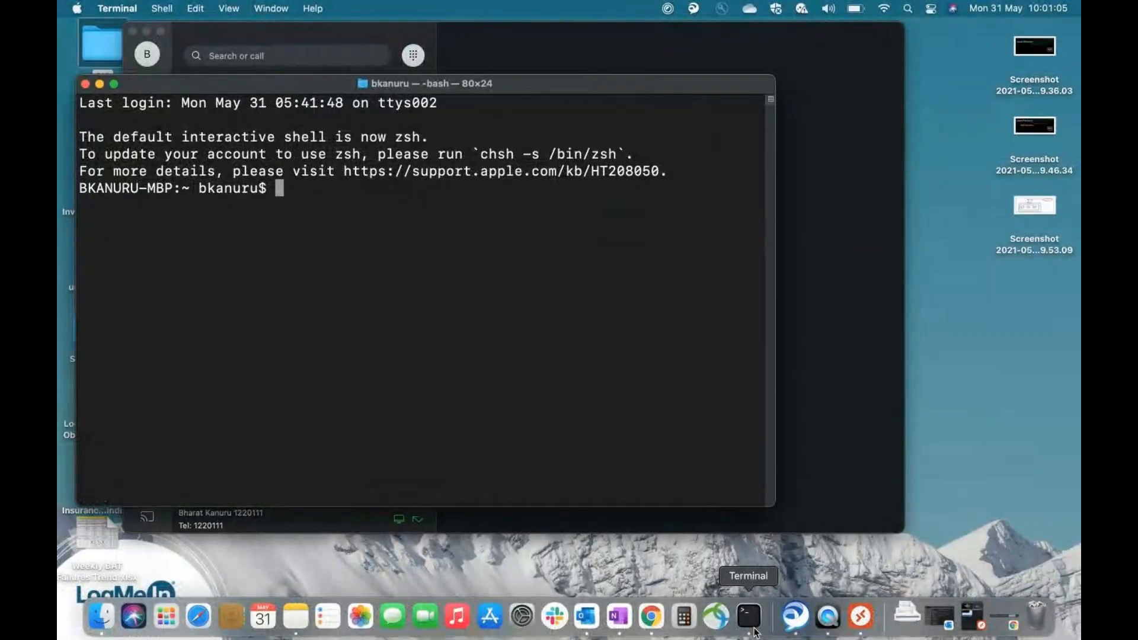
pyautogui.hotkey('ctrl', 'l')
pyautogui.write('cd Dow')
pyautogui.press('Tab')
pyautogui.press('Return')
pyautogui.write('ssh ')
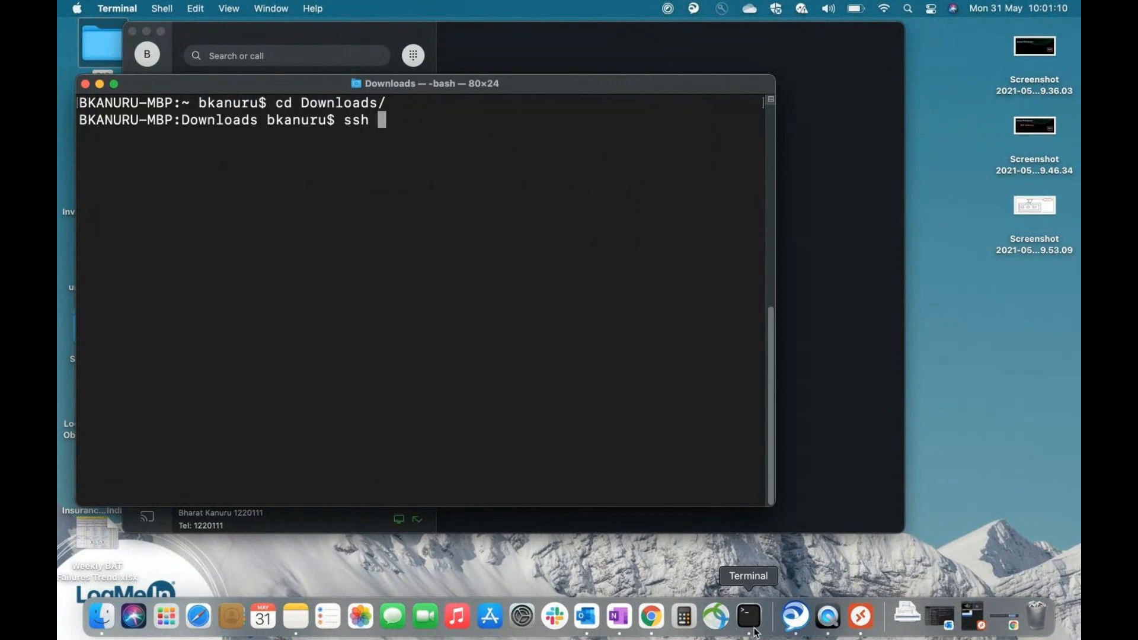
pyautogui.write('-i Windows-Linux.pem ')
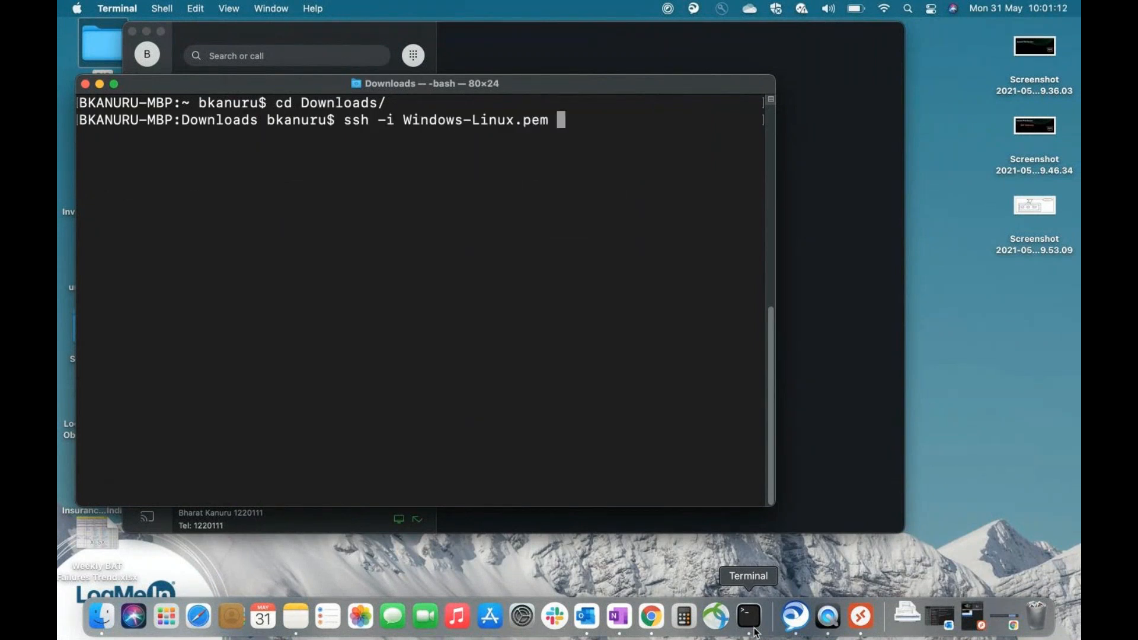
pyautogui.write('ec2-user@')
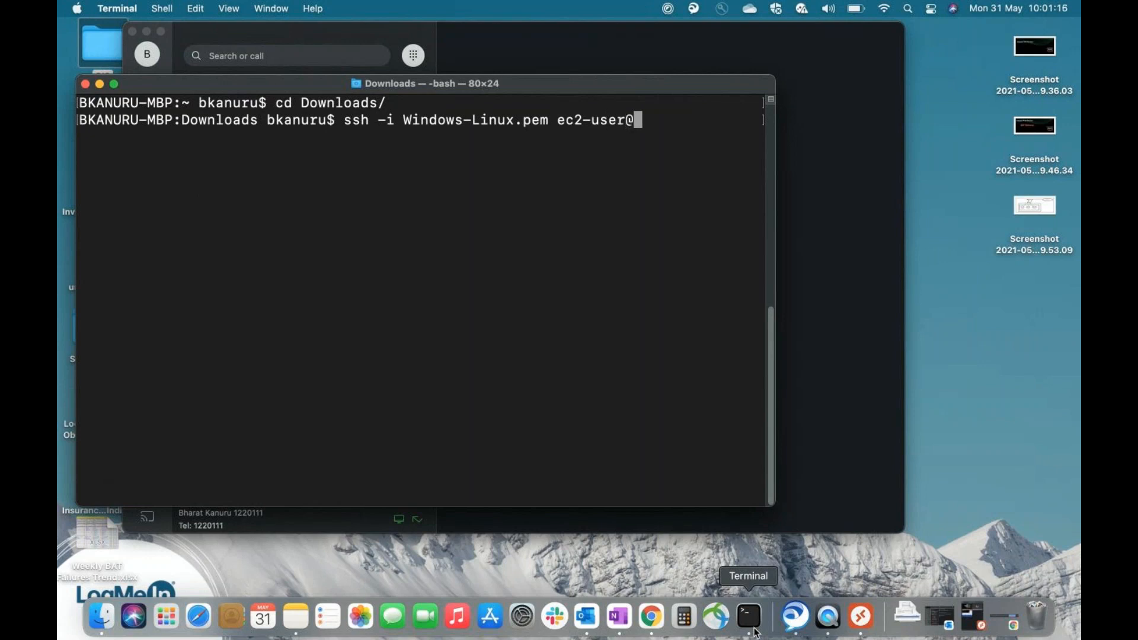
pyautogui.write('18.188.246.216')
pyautogui.press('Return')
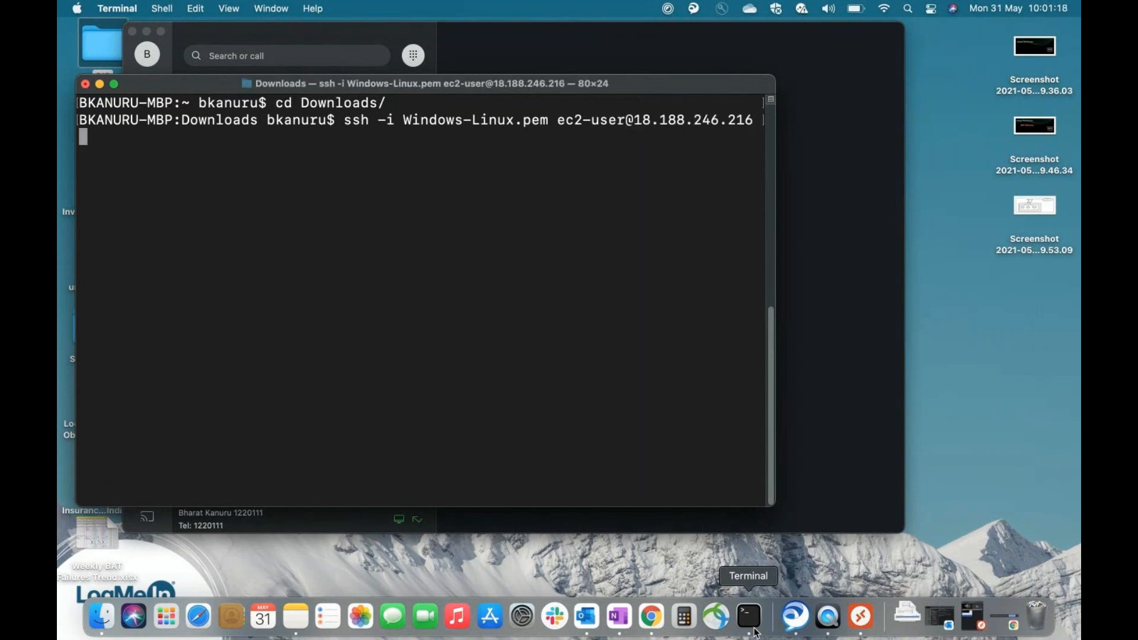
pyautogui.write('yes')
pyautogui.press('Return')
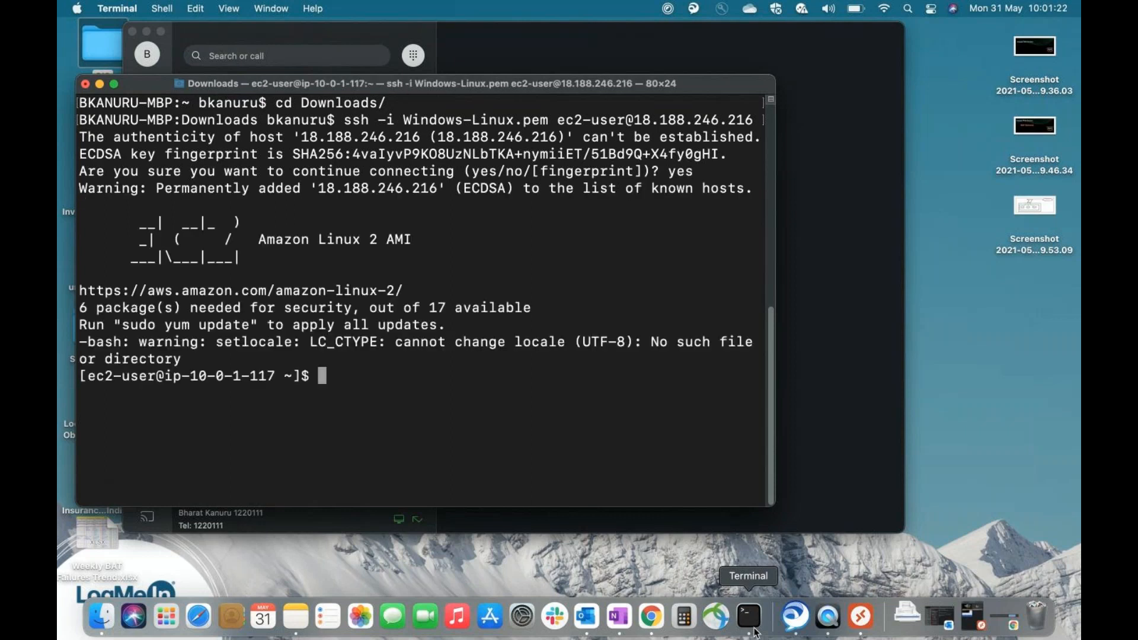
# Switch to the root user on Webser-2a with sudo su and clear the terminal screen.
pyautogui.press('Return')
pyautogui.press('Return')
pyautogui.hotkey('ctrl', 'l')
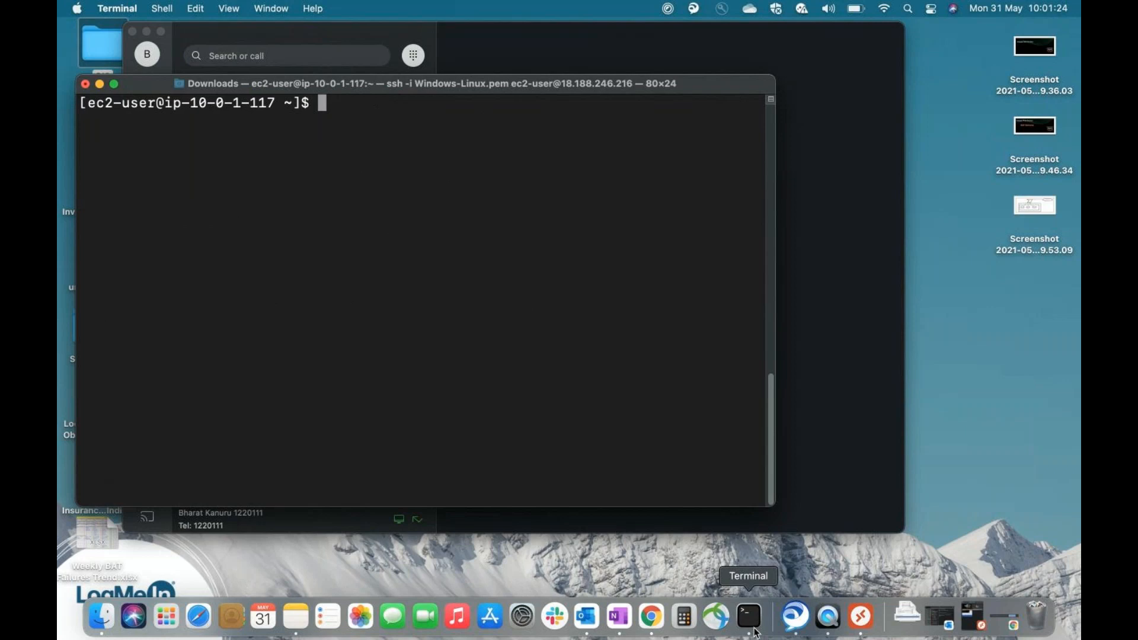
pyautogui.write('sudo su')
pyautogui.press('Return')
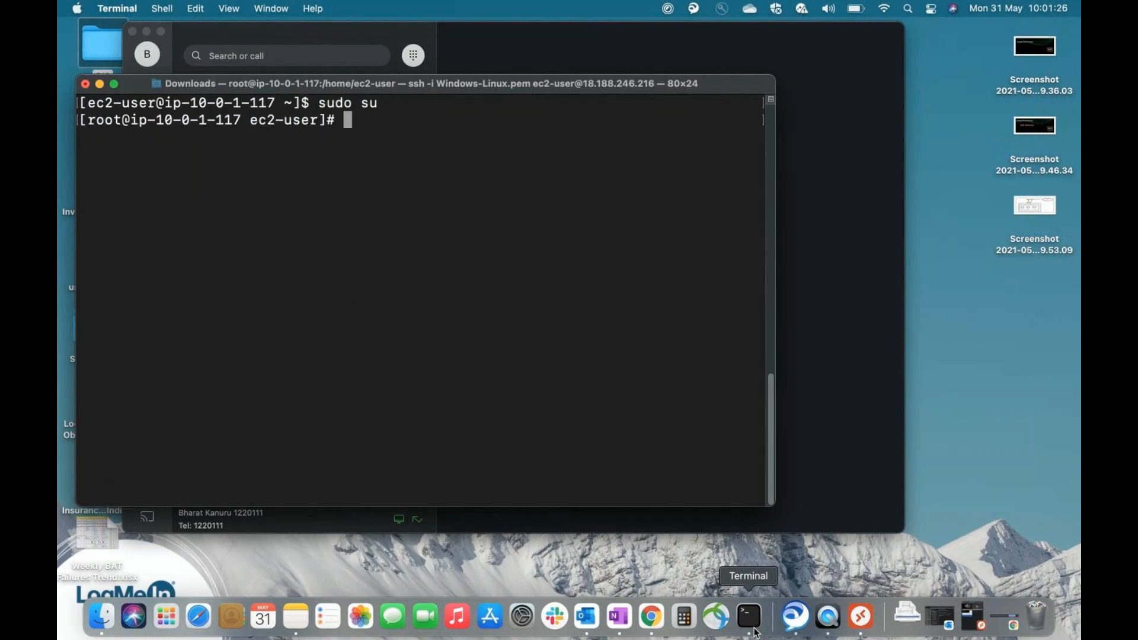
pyautogui.press('Return')
pyautogui.press('Return')
pyautogui.press('Return')
pyautogui.hotkey('ctrl', 'l')
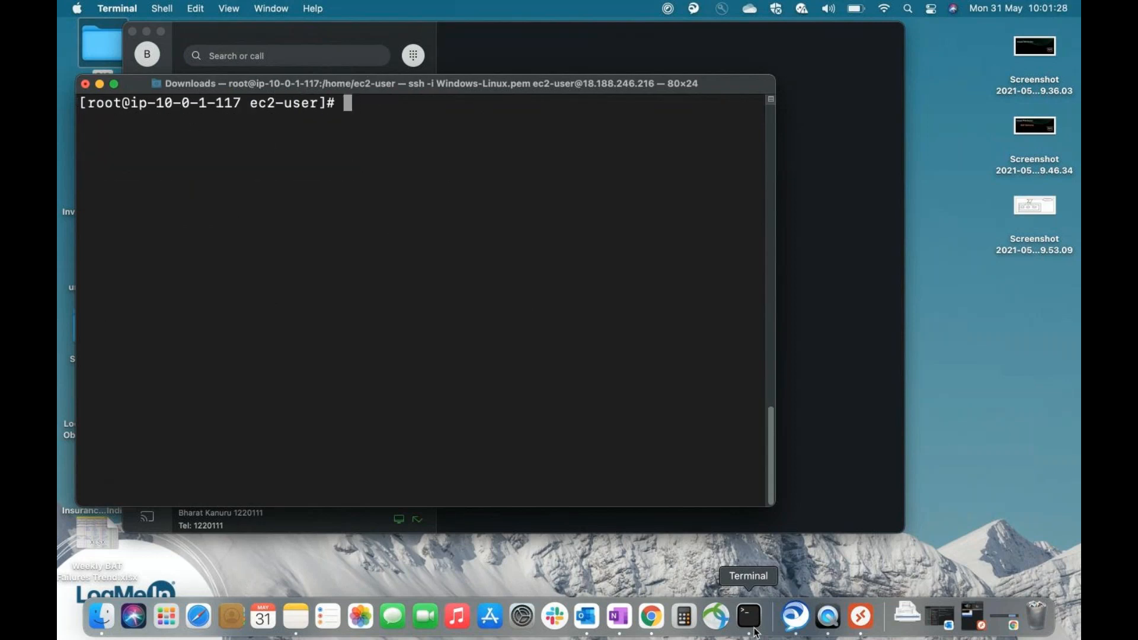
# Open /usr/share/nginx/html/index.html in vi and search for "Welco" to reach the page's welcome heading.
pyautogui.write('vi /usr/')
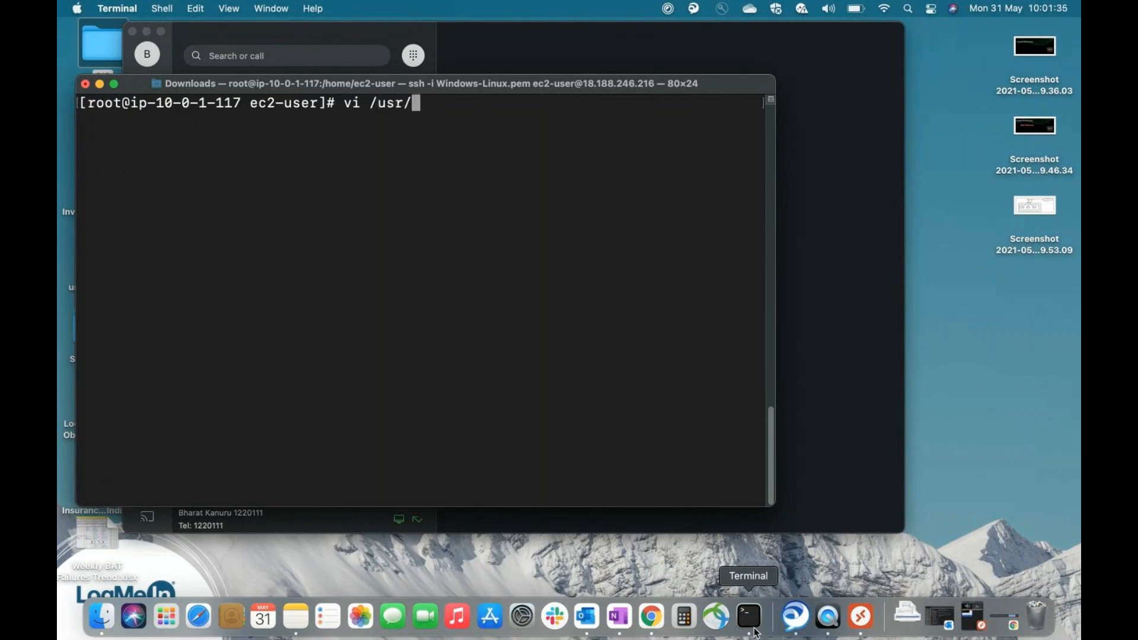
pyautogui.write('share/nginx/')
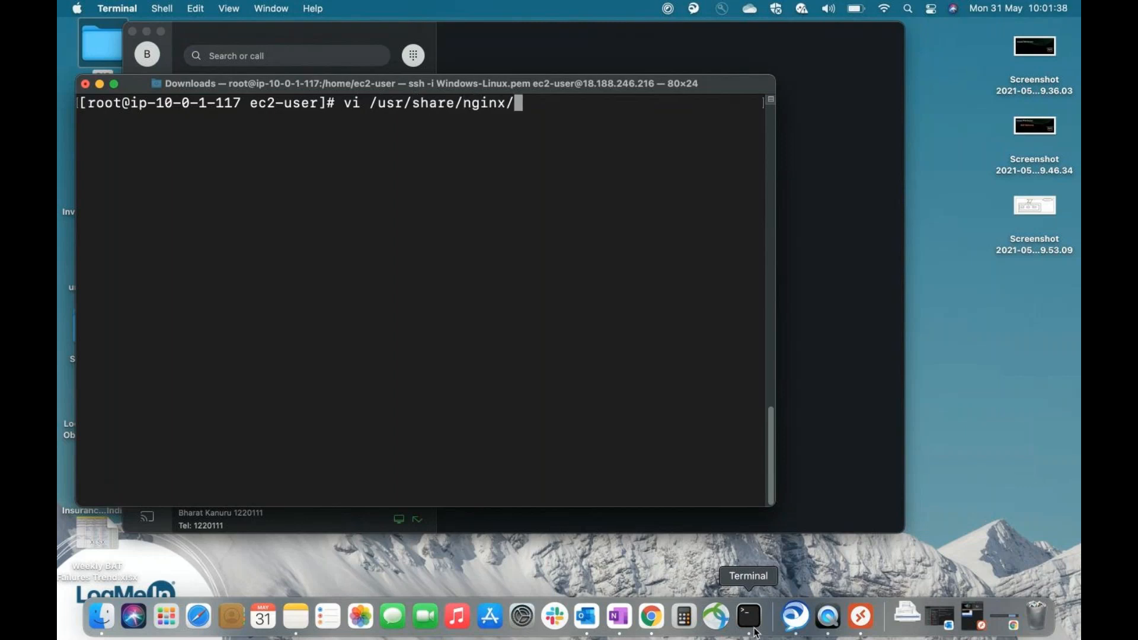
pyautogui.write('html/index.')
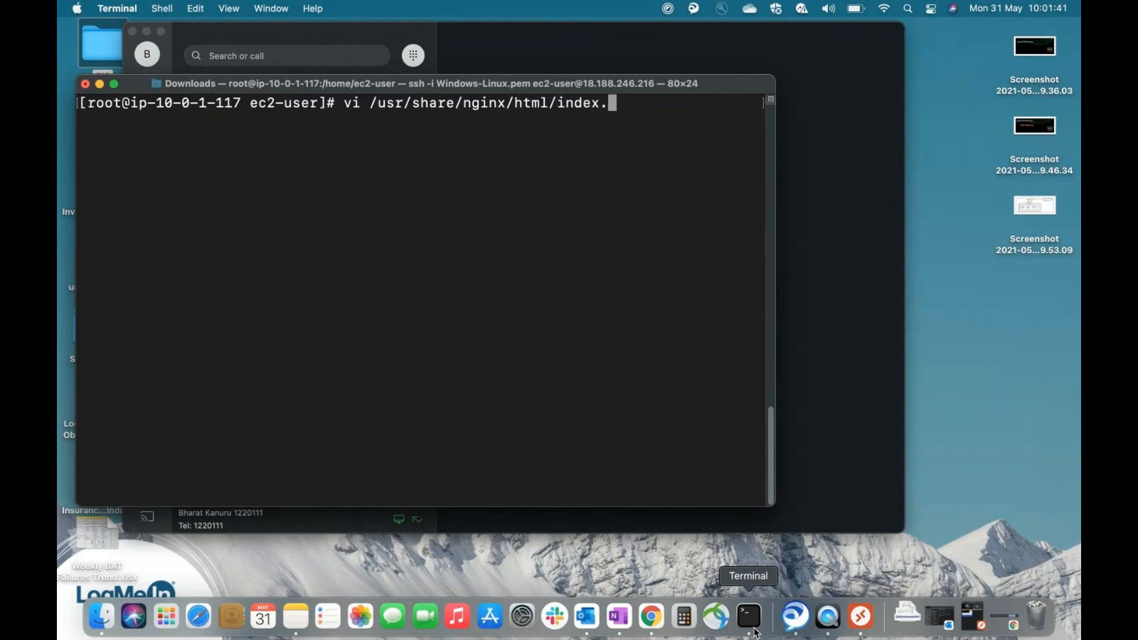
pyautogui.write('html')
pyautogui.press('Return')
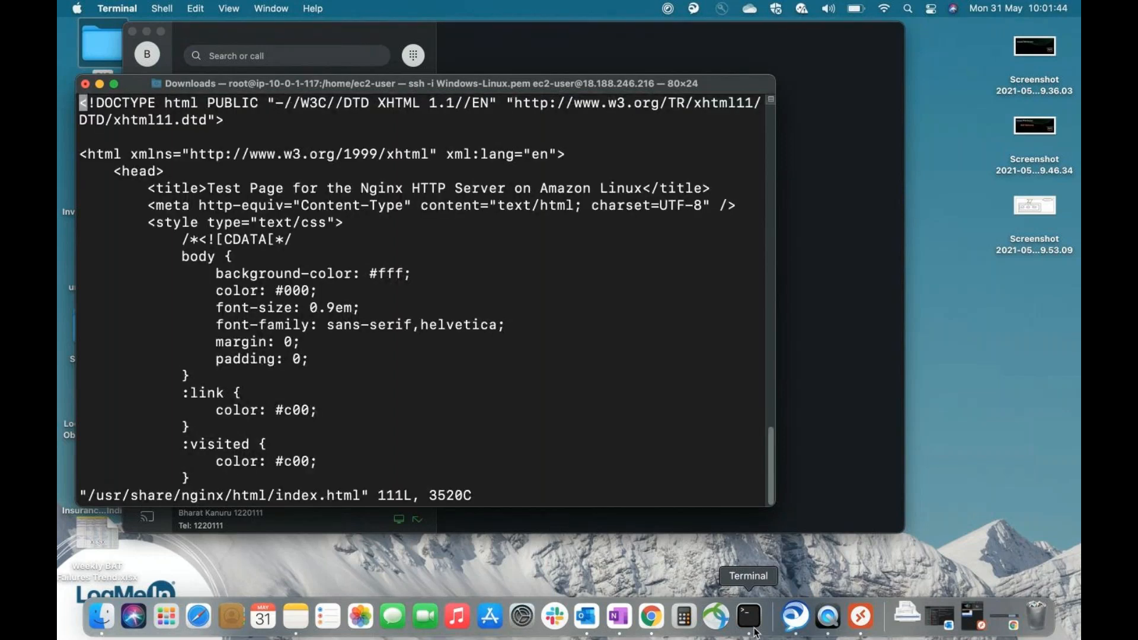
pyautogui.write('/welco')
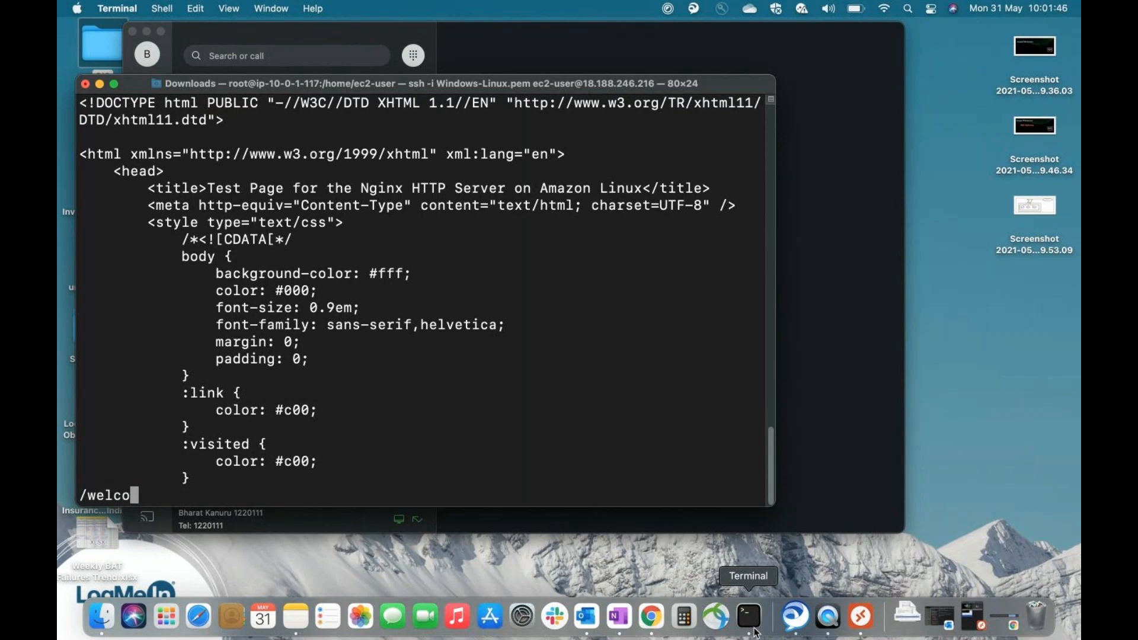
pyautogui.press('Return')
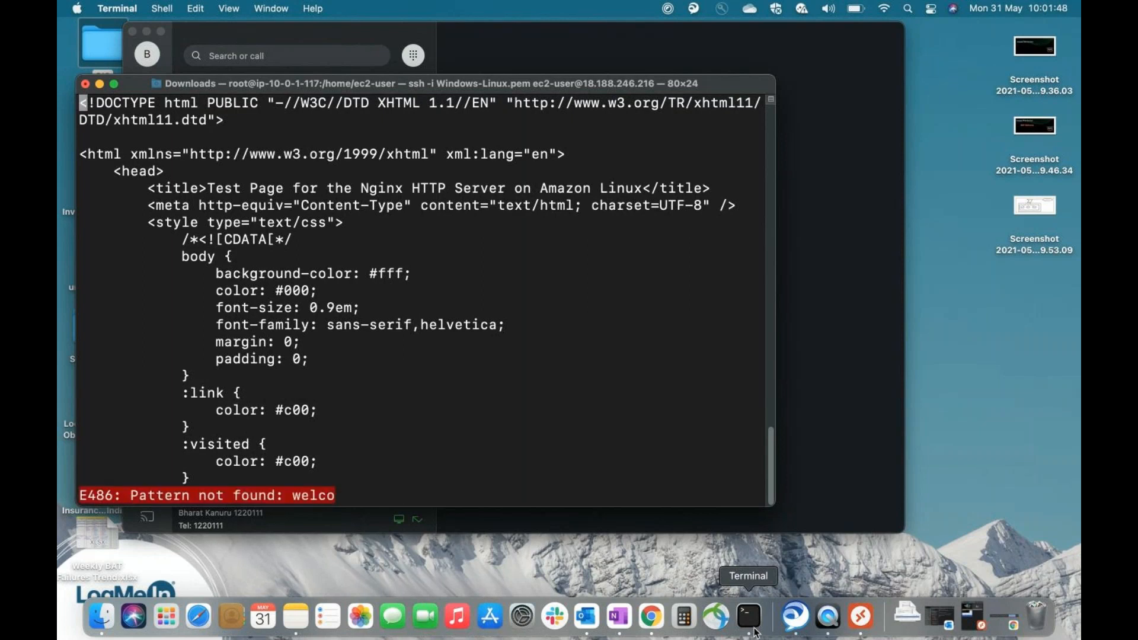
pyautogui.write('/Welco')
pyautogui.press('Return')
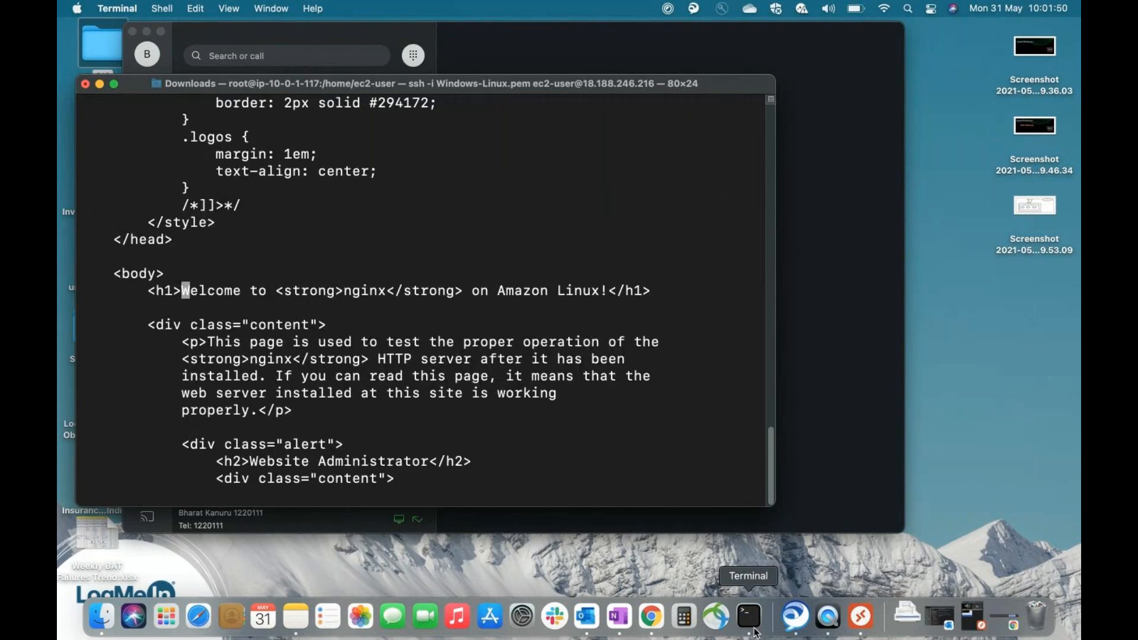
# Insert the line "<h1> WebServer-2a </h1>" directly below the welcome heading in index.html.
pyautogui.press('i')
pyautogui.press('Right')
pyautogui.press('Right')
pyautogui.press('Right')
pyautogui.press('Right')
pyautogui.press('Right')
pyautogui.press('Right')
pyautogui.press('Right')
pyautogui.press('Right')
pyautogui.press('Right')
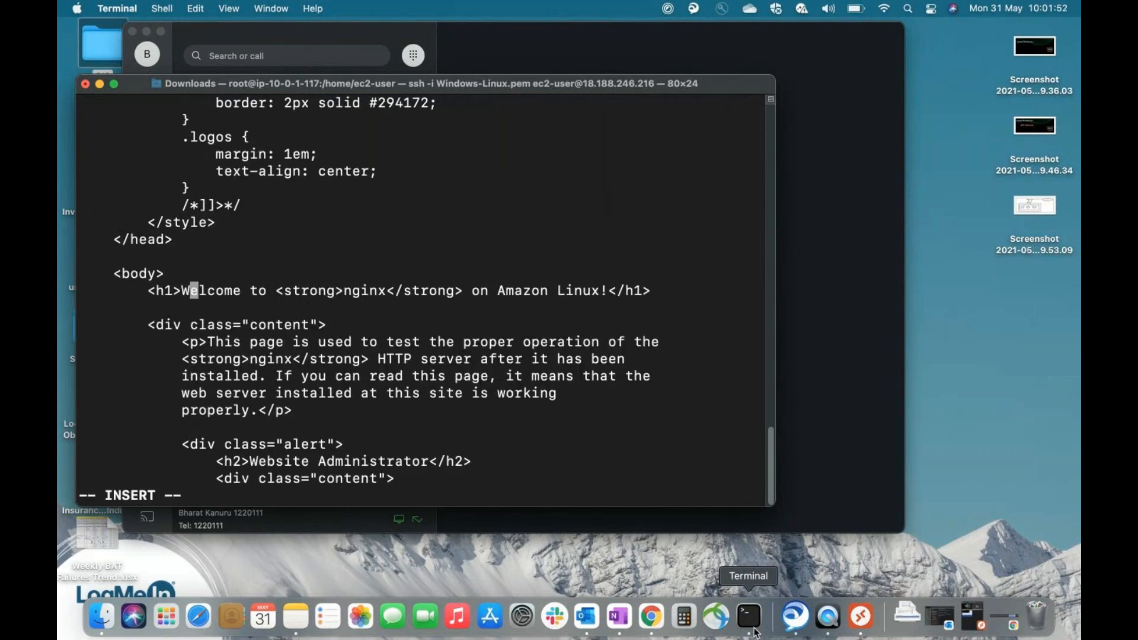
pyautogui.press('Right')
pyautogui.press('Right')
pyautogui.press('Right')
pyautogui.press('Right')
pyautogui.press('Right')
pyautogui.press('Right')
pyautogui.press('Right')
pyautogui.press('Right')
pyautogui.press('Right')
pyautogui.press('Right')
pyautogui.press('Right')
pyautogui.press('Right')
pyautogui.press('Right')
pyautogui.press('Right')
pyautogui.press('Right')
pyautogui.press('Down')
pyautogui.press('Tab')
pyautogui.write('<>')
pyautogui.press('Left')
pyautogui.write('h1')
pyautogui.press('Right')
pyautogui.write('W')
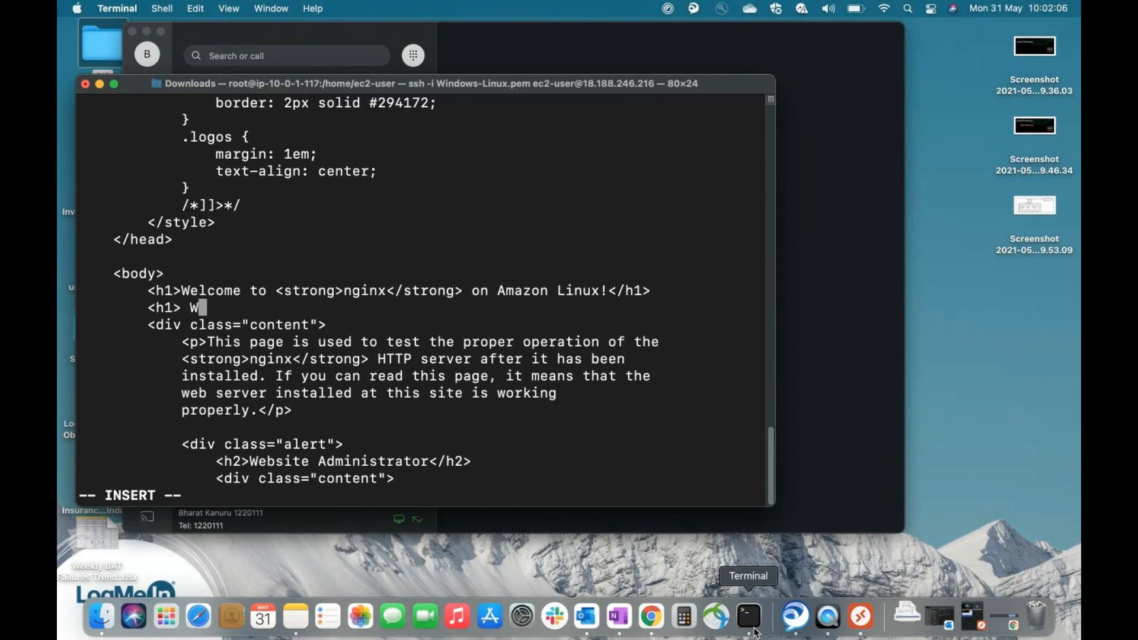
pyautogui.write('ebServer')
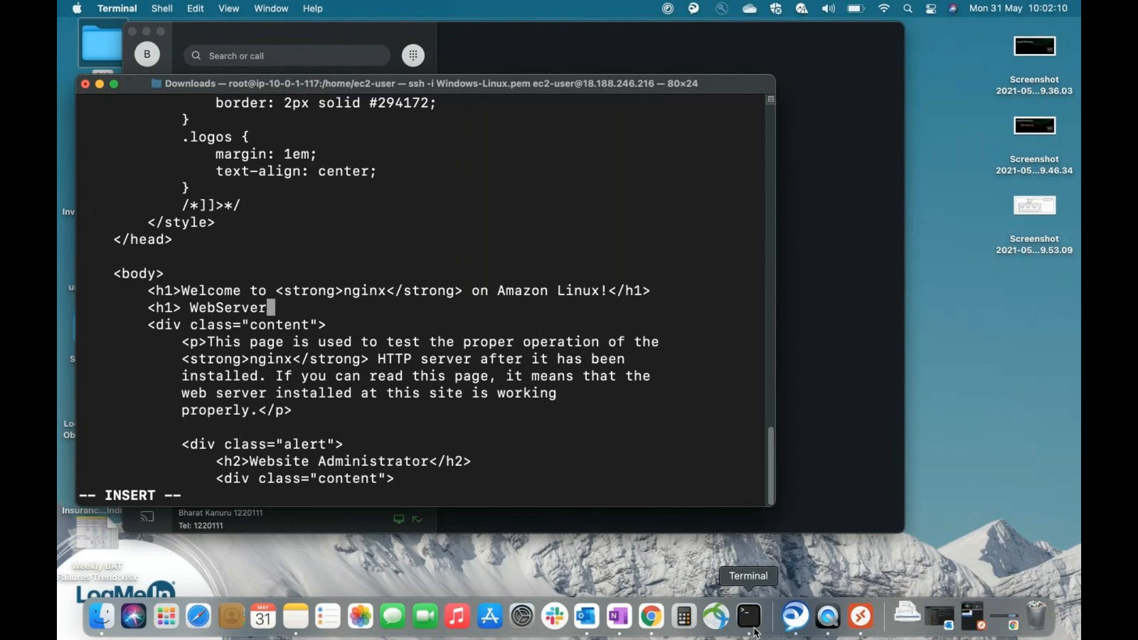
pyautogui.write('-2a <>')
pyautogui.press('Left')
pyautogui.write('/h1')
# Add an opening <strong> tag before the WebServer-2a text in the new heading.
pyautogui.press('Left')
pyautogui.press('Left')
pyautogui.press('Left')
pyautogui.press('Left')
pyautogui.press('Left')
pyautogui.press('Left')
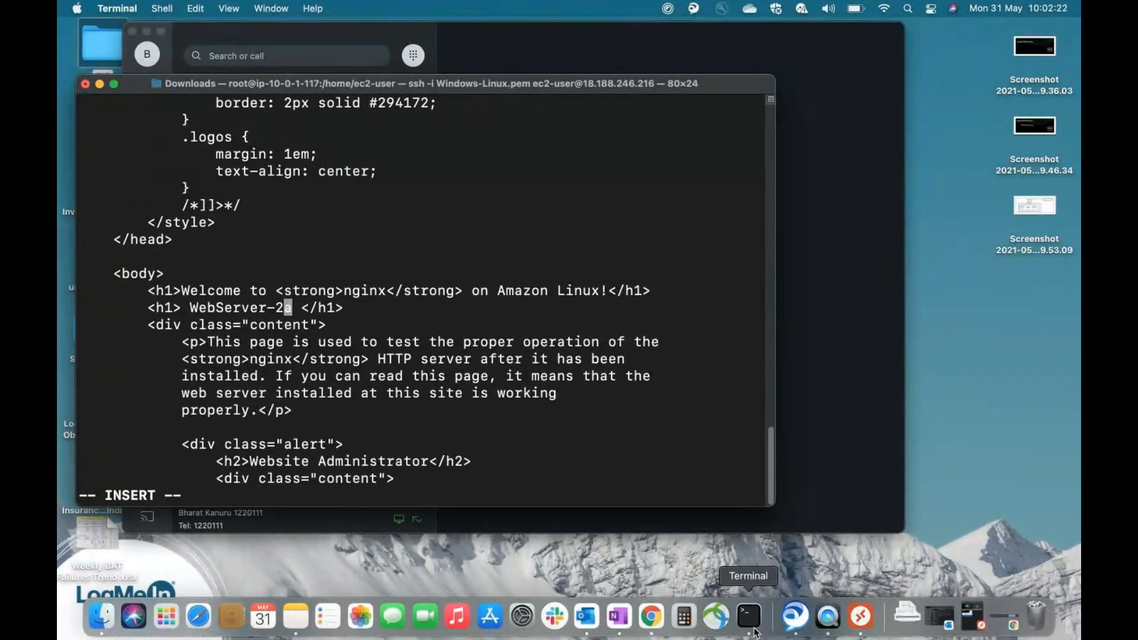
pyautogui.press('Left')
pyautogui.press('Left')
pyautogui.press('Left')
pyautogui.press('Left')
pyautogui.press('Left')
pyautogui.press('Left')
pyautogui.press('Left')
pyautogui.press('Left')
pyautogui.press('Left')
pyautogui.press('Left')
pyautogui.press('Left')
pyautogui.write('<>')
pyautogui.press('Left')
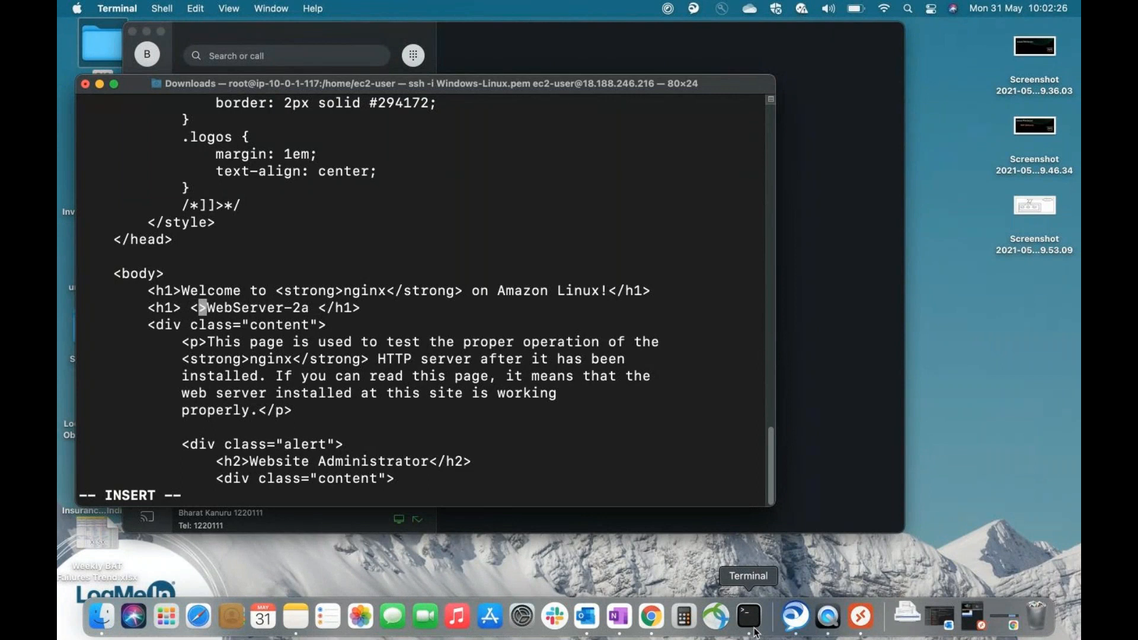
pyautogui.write('st')
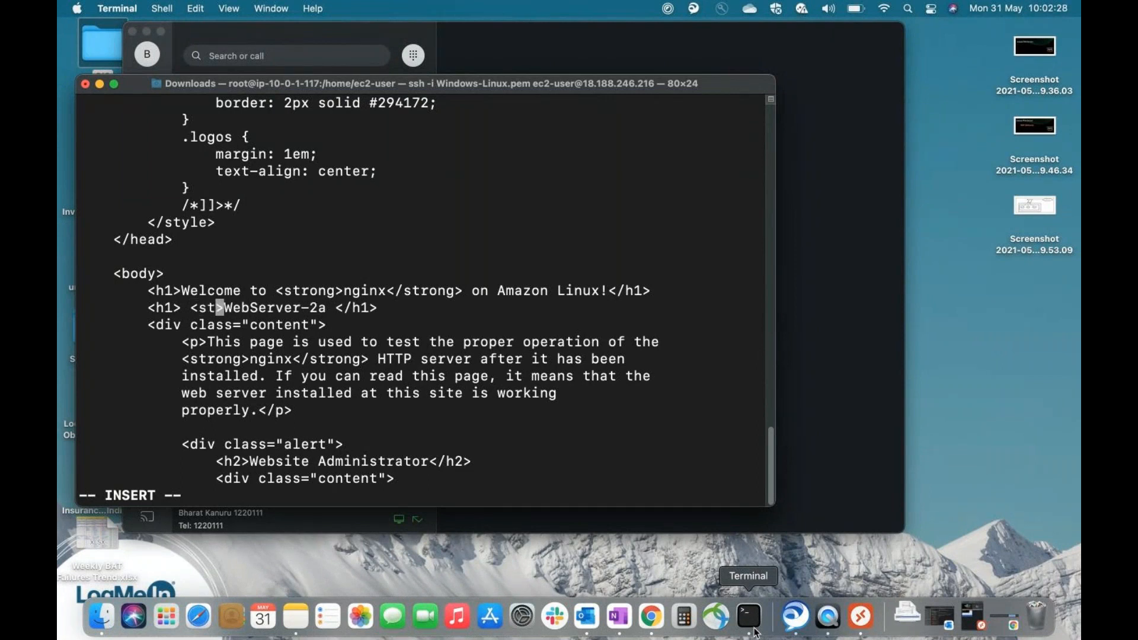
pyautogui.write('rong')
# Add a closing </strong> tag after the WebServer-2a text, before the closing </h1> tag.
pyautogui.press('Right')
pyautogui.press('Right')
pyautogui.press('Right')
pyautogui.press('Right')
pyautogui.press('Right')
pyautogui.press('Right')
pyautogui.press('Right')
pyautogui.press('Right')
pyautogui.press('Right')
pyautogui.press('Right')
pyautogui.press('Right')
pyautogui.press('Right')
pyautogui.press('Right')
pyautogui.press('Right')
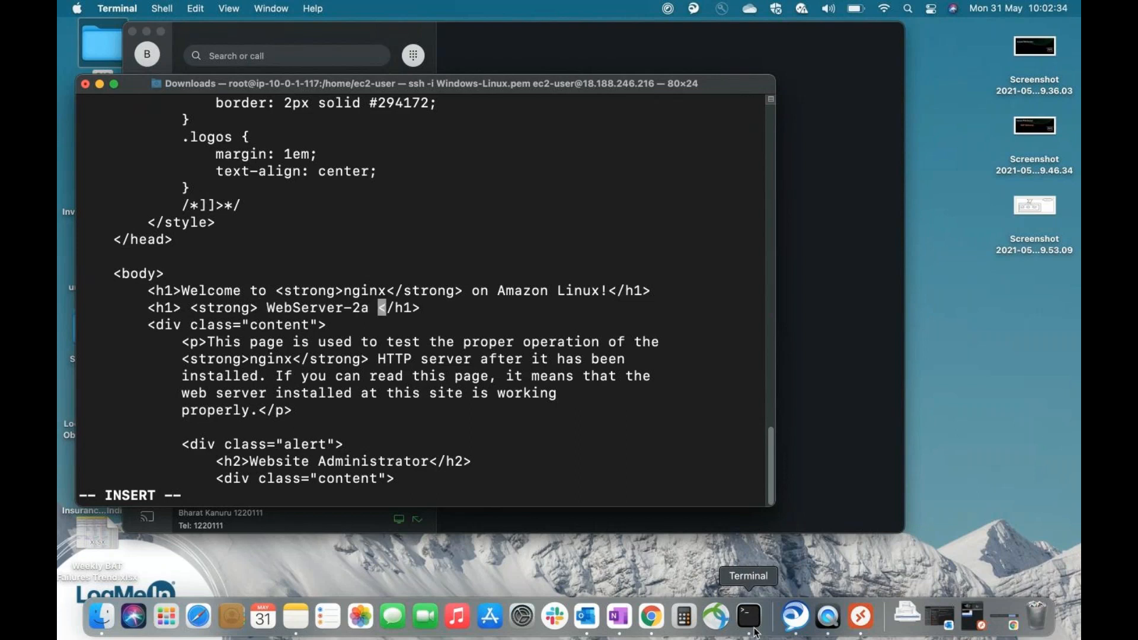
pyautogui.write('<>')
pyautogui.press('Left')
pyautogui.write('/strong')
pyautogui.press('BackSpace')
pyautogui.press('Right')
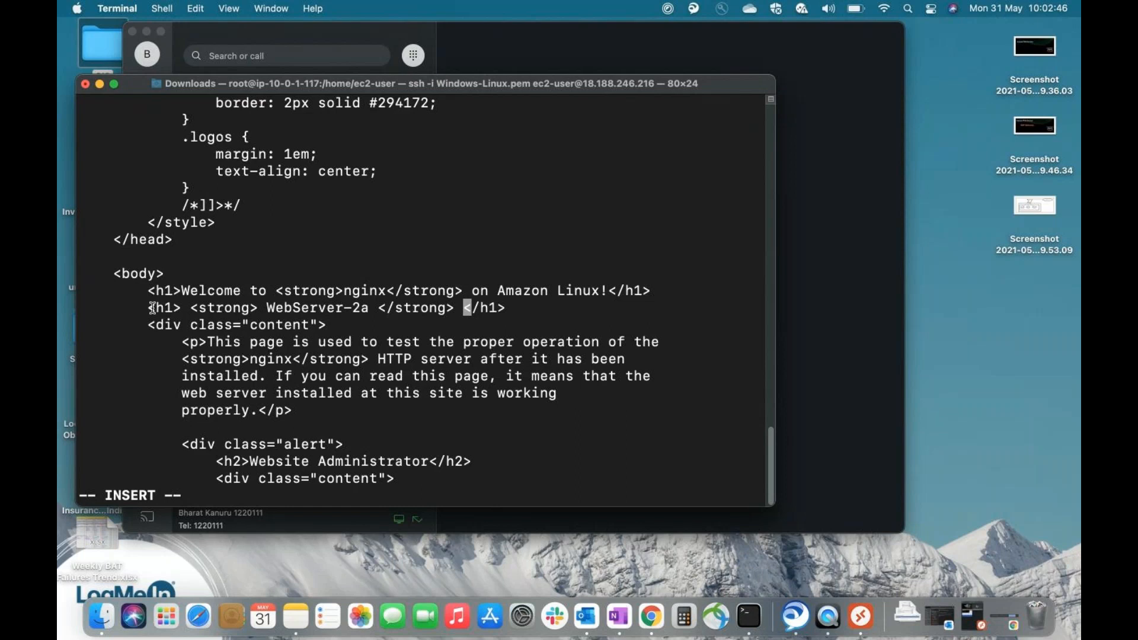
# Copy the WebServer-2a heading line and paste it into the OneNote page on a new line below the Nginx script.
pyautogui.moveTo(148, 308); pyautogui.dragTo(509, 309)
pyautogui.press('super+c')
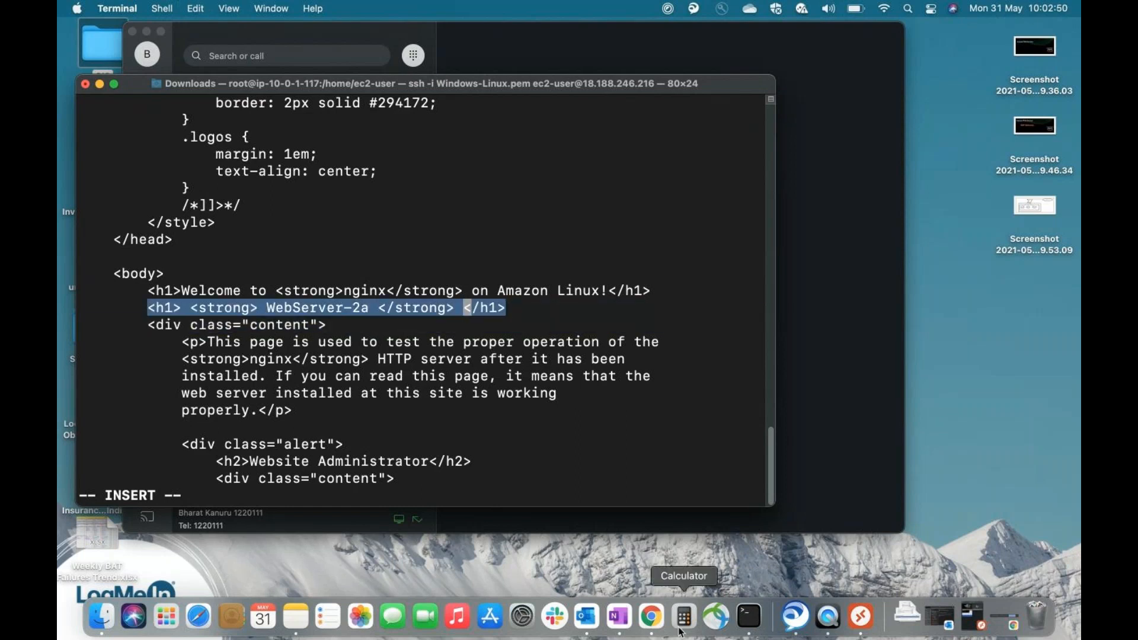
pyautogui.click(620, 616)
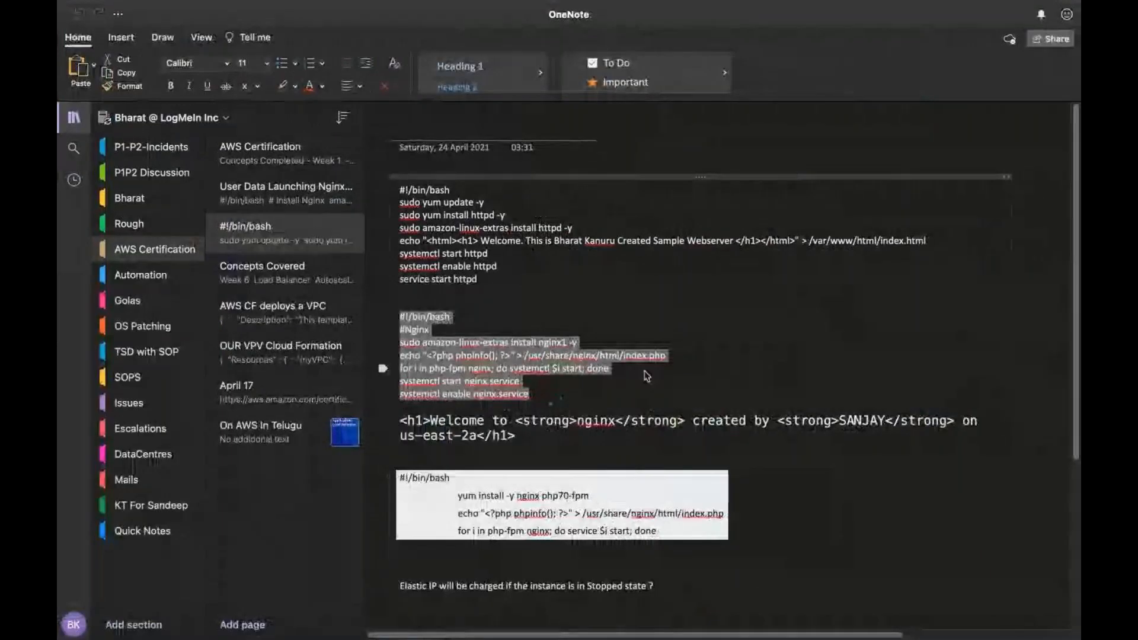
pyautogui.click(560, 397)
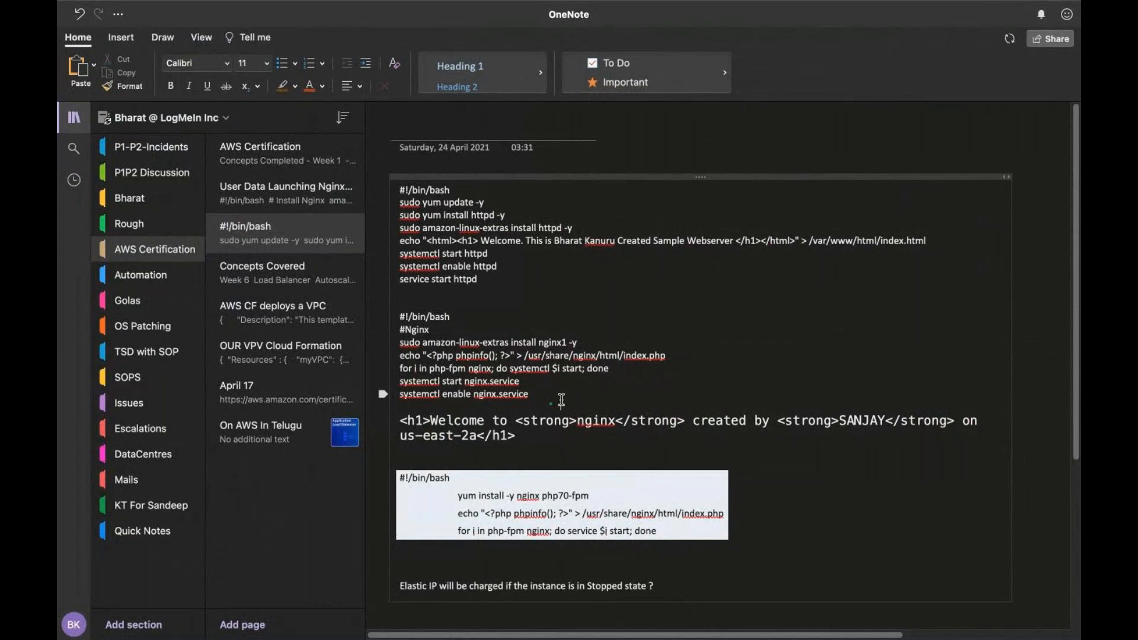
pyautogui.click(558, 404)
pyautogui.click(561, 391)
pyautogui.press('Return')
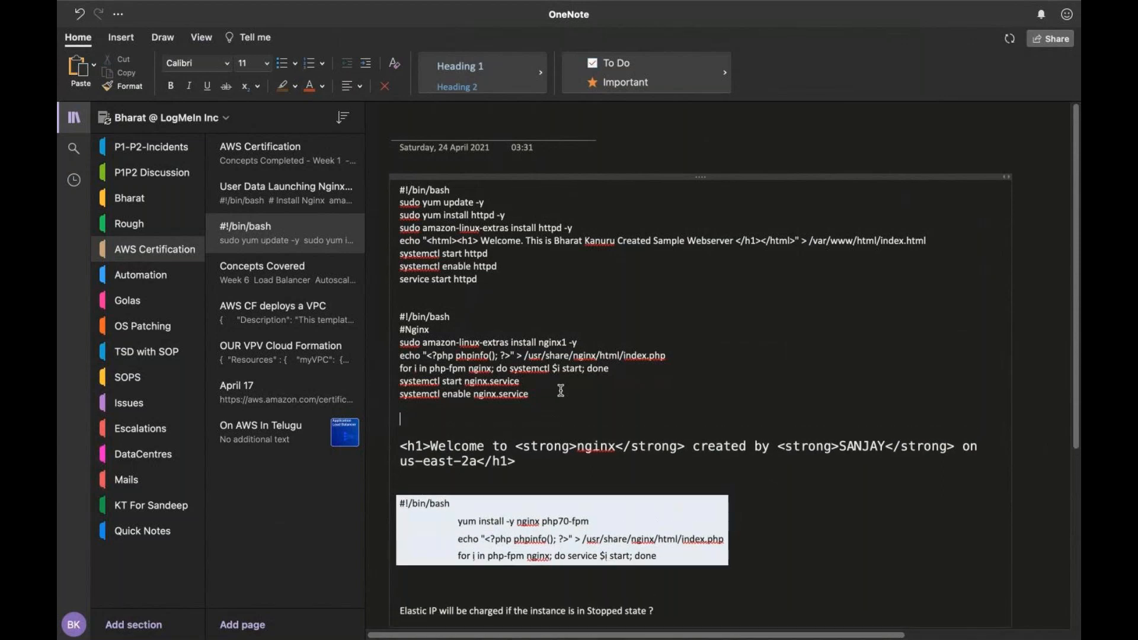
pyautogui.hotkey('ctrl', 'v')
# Switch back to Terminal, save index.html and quit vi.
pyautogui.hotkey('ctrl', 'Left')
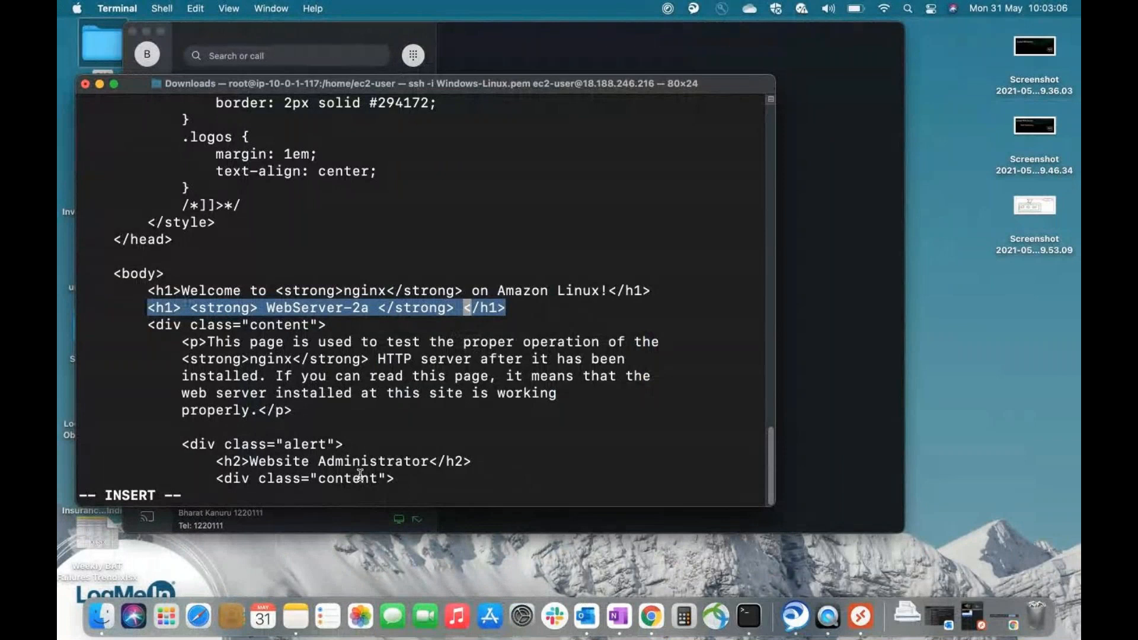
pyautogui.press('Escape')
pyautogui.write(':wq')
pyautogui.press('Return')
# Switch to Chrome, reload Webser-2a's page to check its WebServer-2a heading, and view Webser-2c's page.
pyautogui.click(643, 625)
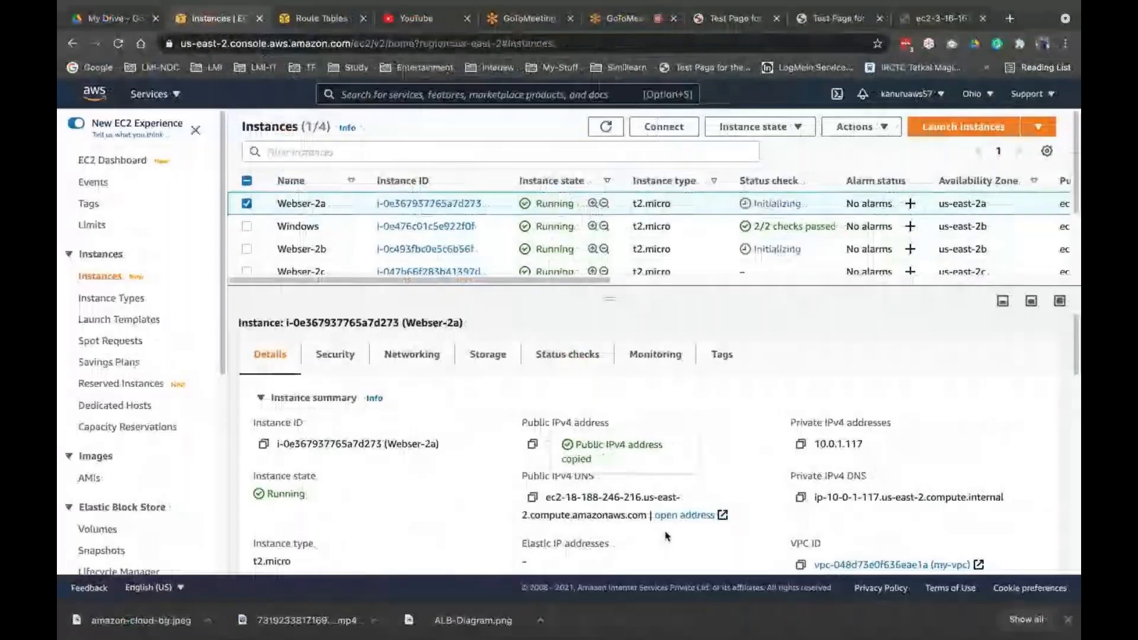
pyautogui.click(735, 19)
pyautogui.click(127, 48)
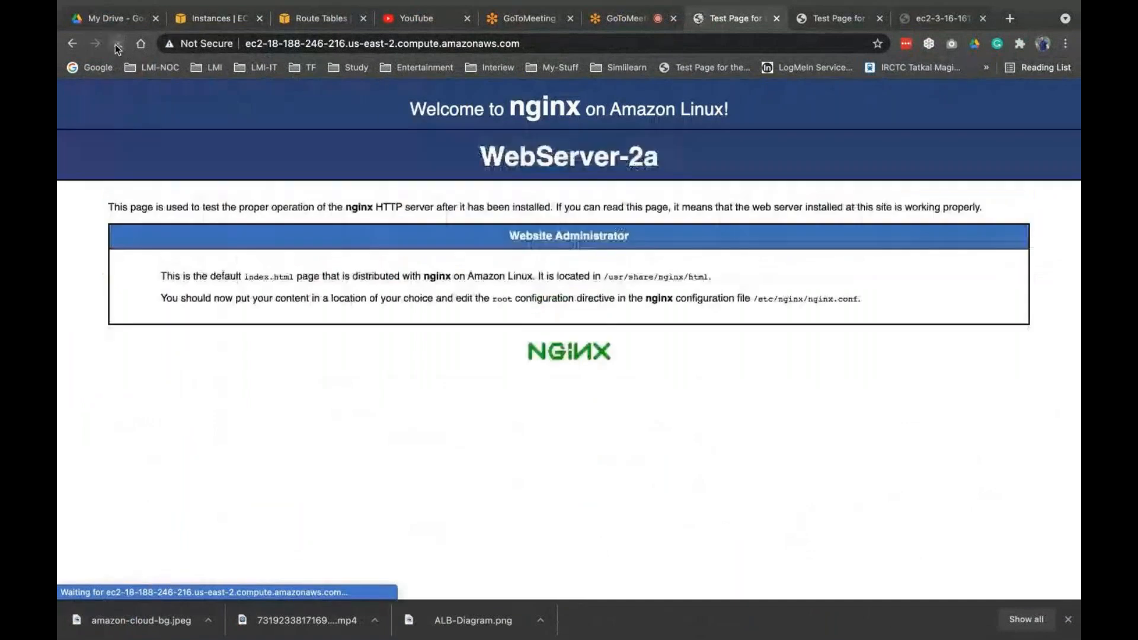
pyautogui.moveTo(662, 167); pyautogui.dragTo(492, 163)
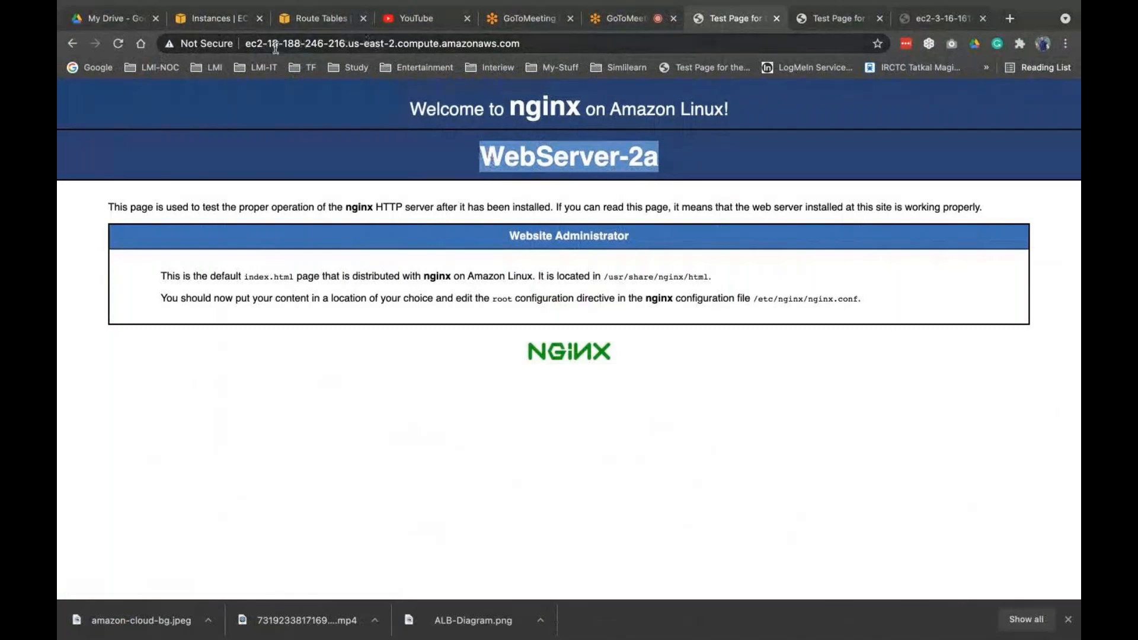
pyautogui.click(938, 21)
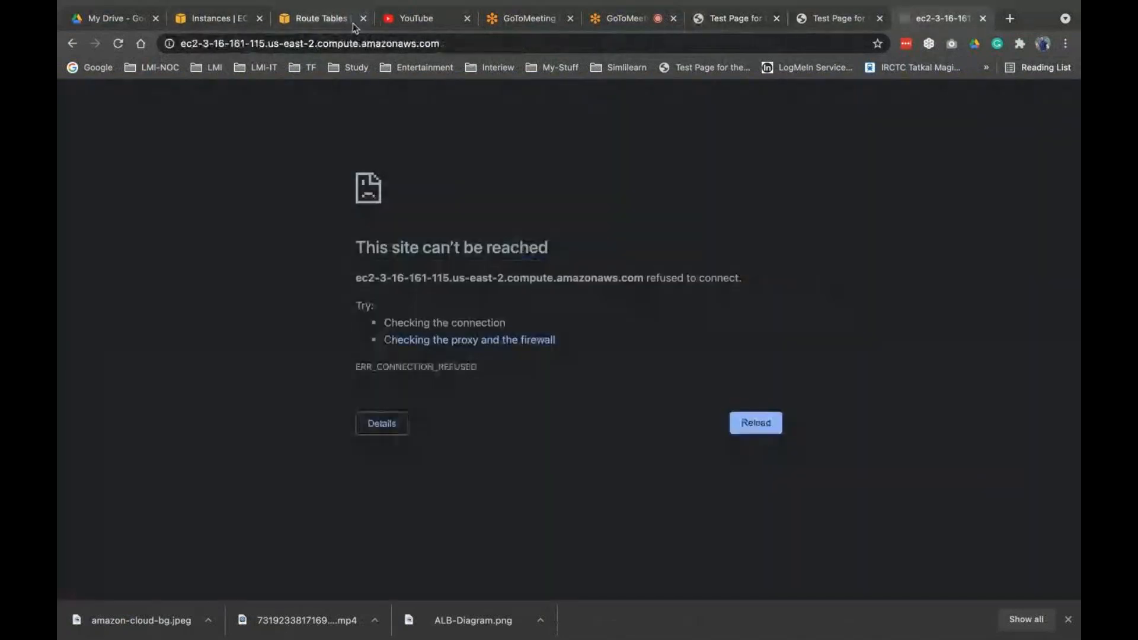
# Reload Webser-2c's page, and copy Webser-2b's public IPv4 address from the EC2 instances list.
pyautogui.click(118, 43)
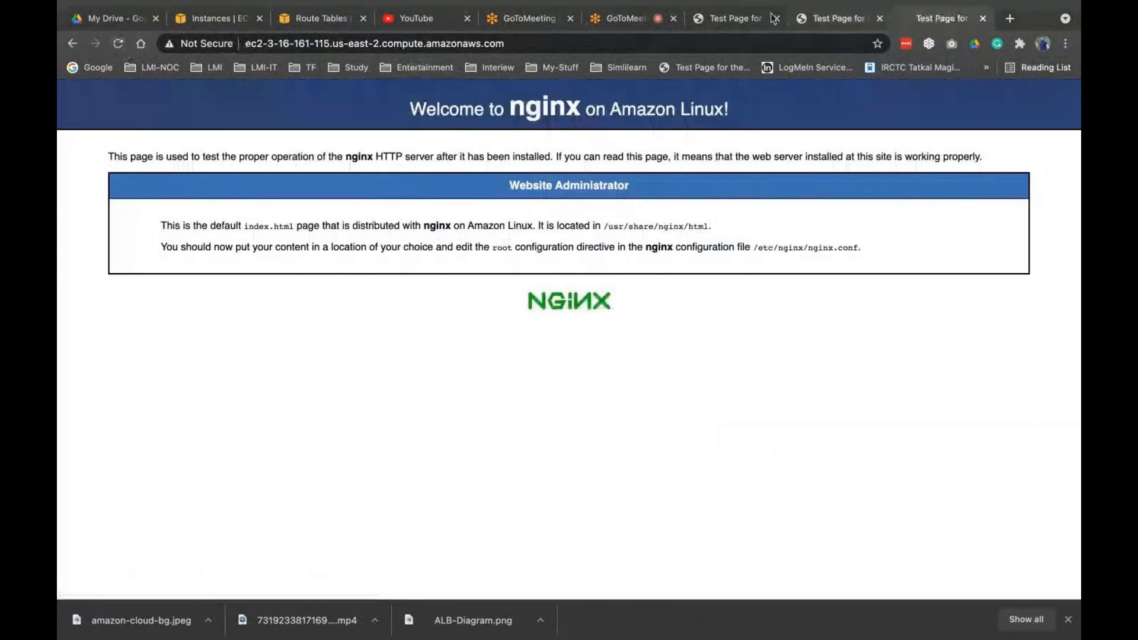
pyautogui.click(225, 20)
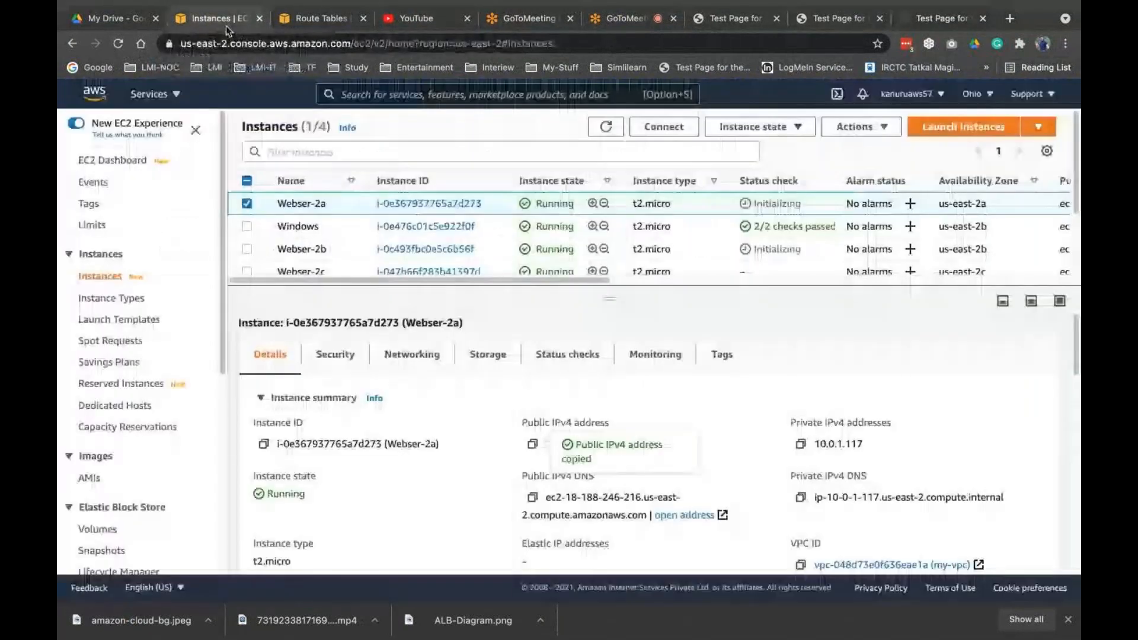
pyautogui.click(492, 249)
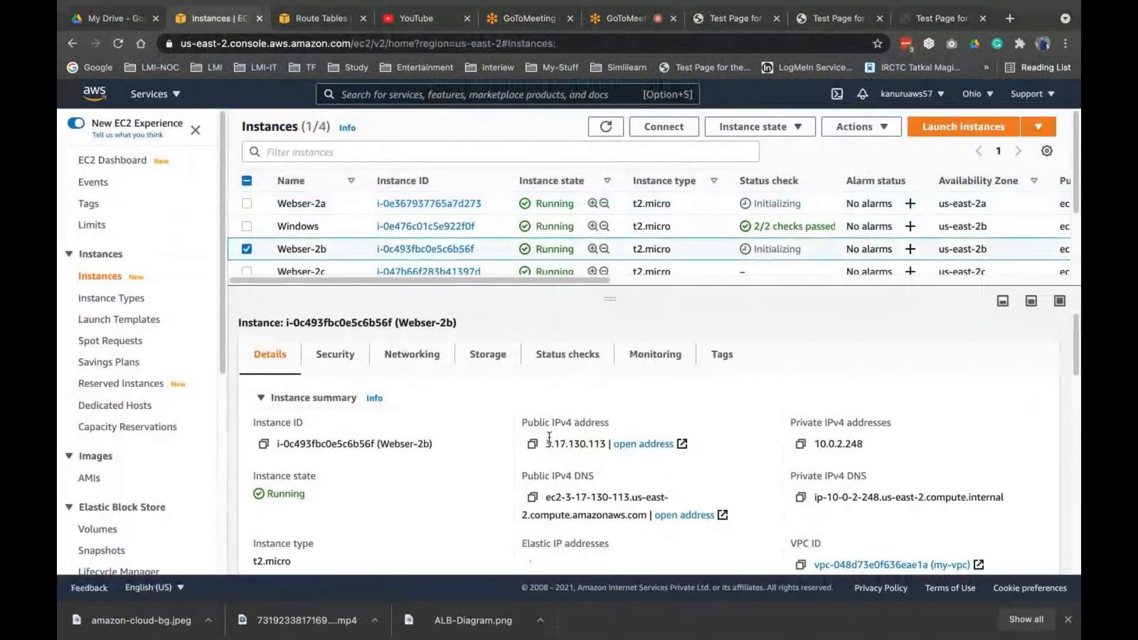
pyautogui.click(532, 445)
pyautogui.press('super+Tab')
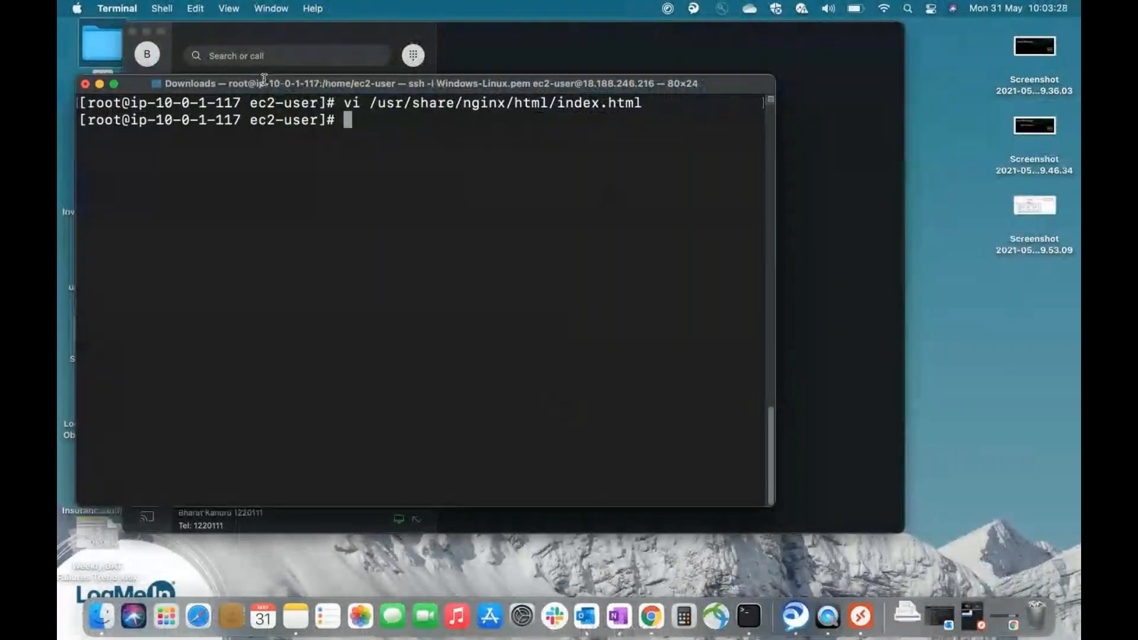
pyautogui.click(160, 9)
pyautogui.click(183, 42)
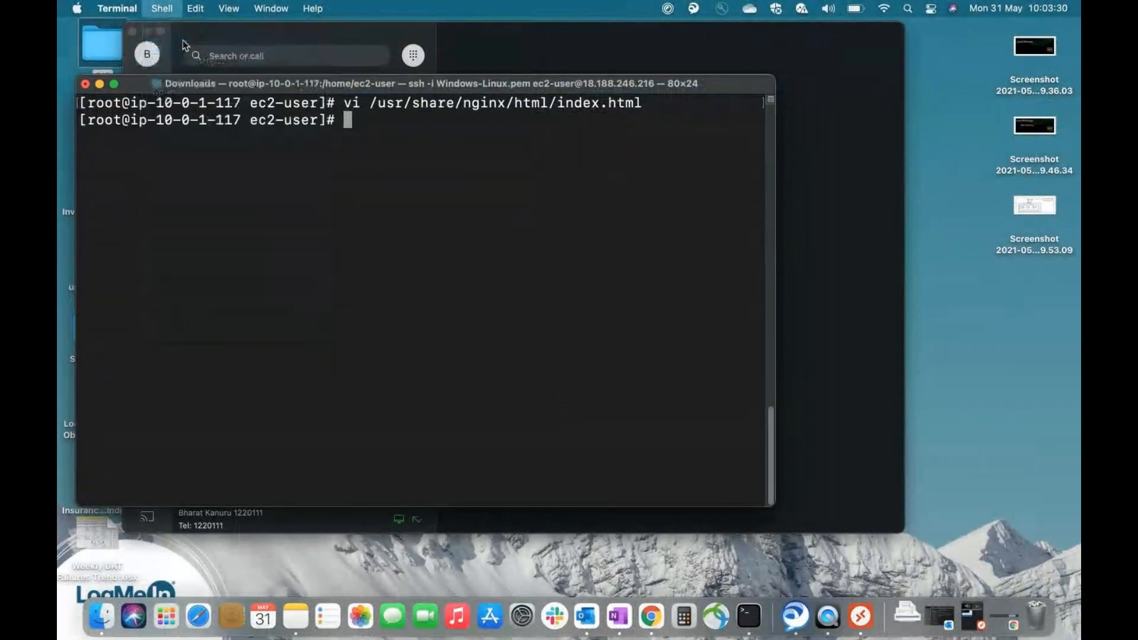
pyautogui.press('Up')
pyautogui.press('BackSpace')
pyautogui.press('BackSpace')
pyautogui.press('BackSpace')
pyautogui.press('BackSpace')
pyautogui.press('BackSpace')
pyautogui.press('BackSpace')
pyautogui.press('BackSpace')
pyautogui.press('BackSpace')
pyautogui.press('BackSpace')
pyautogui.press('BackSpace')
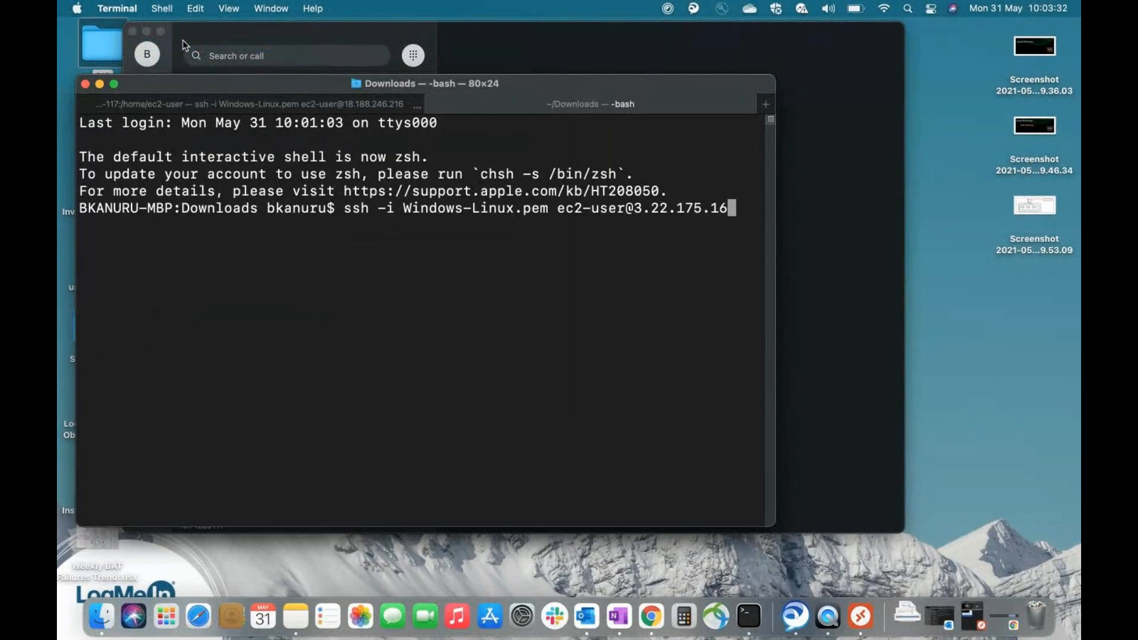
pyautogui.write('17.130.113')
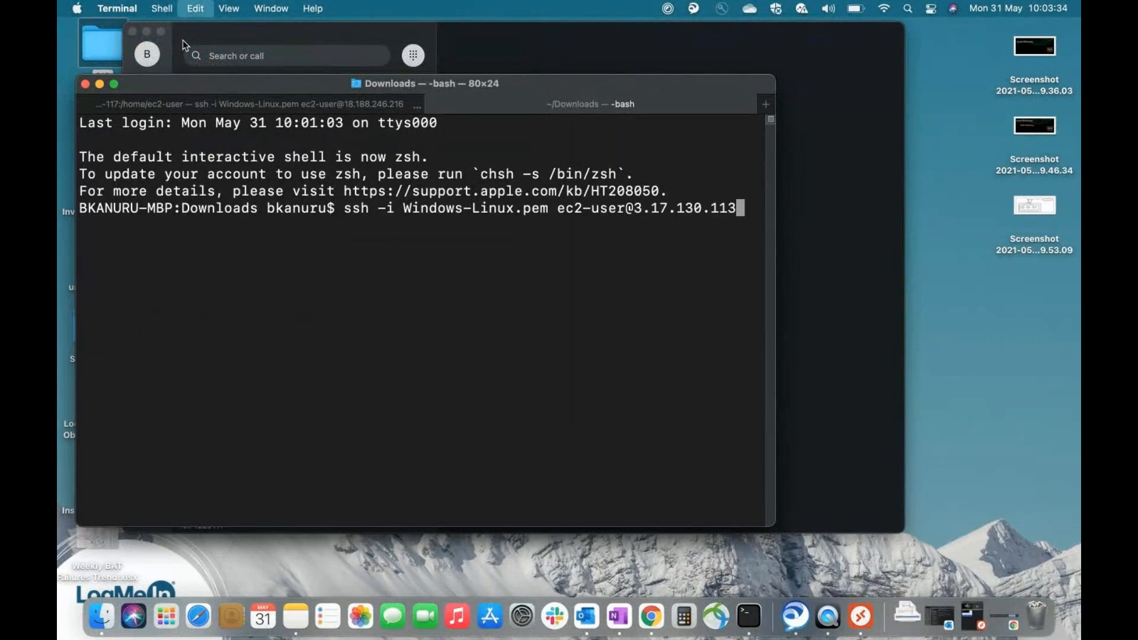
pyautogui.press('Return')
pyautogui.write('yes')
pyautogui.press('Return')
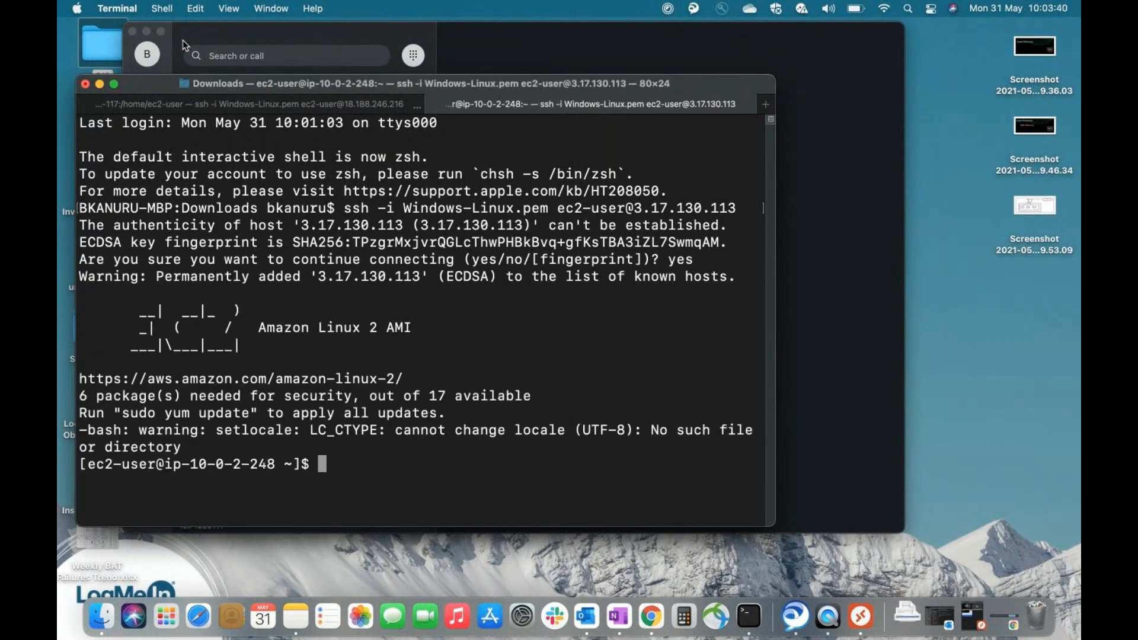
# Switch to the root user on Webser-2b with sudo su and clear the terminal screen.
pyautogui.write('sudo su')
pyautogui.press('Return')
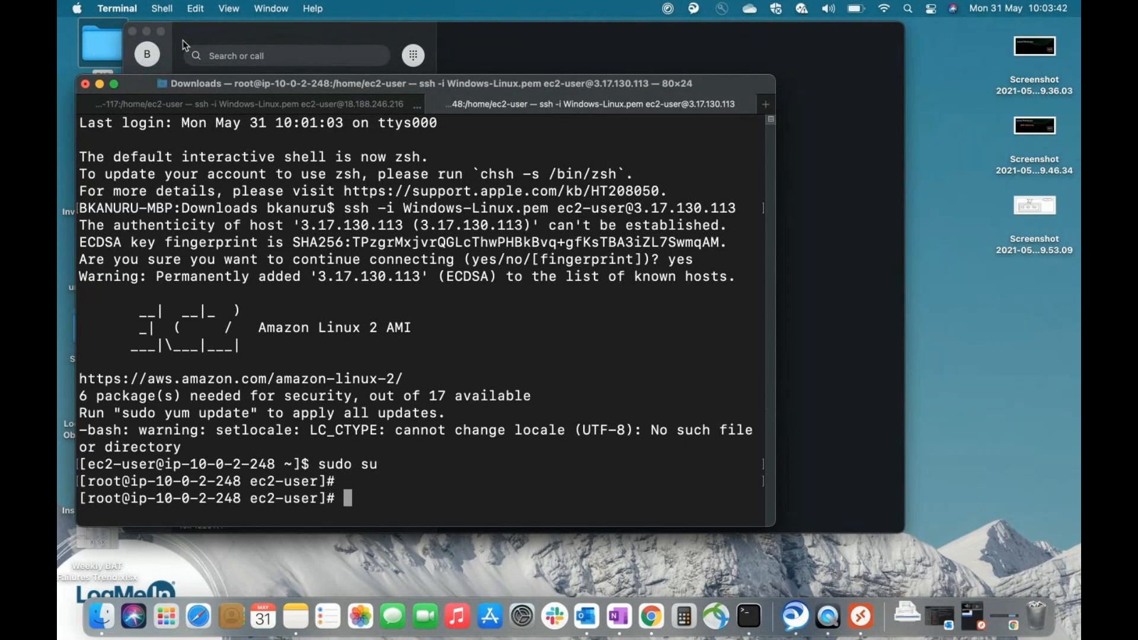
pyautogui.hotkey('ctrl', 'l')
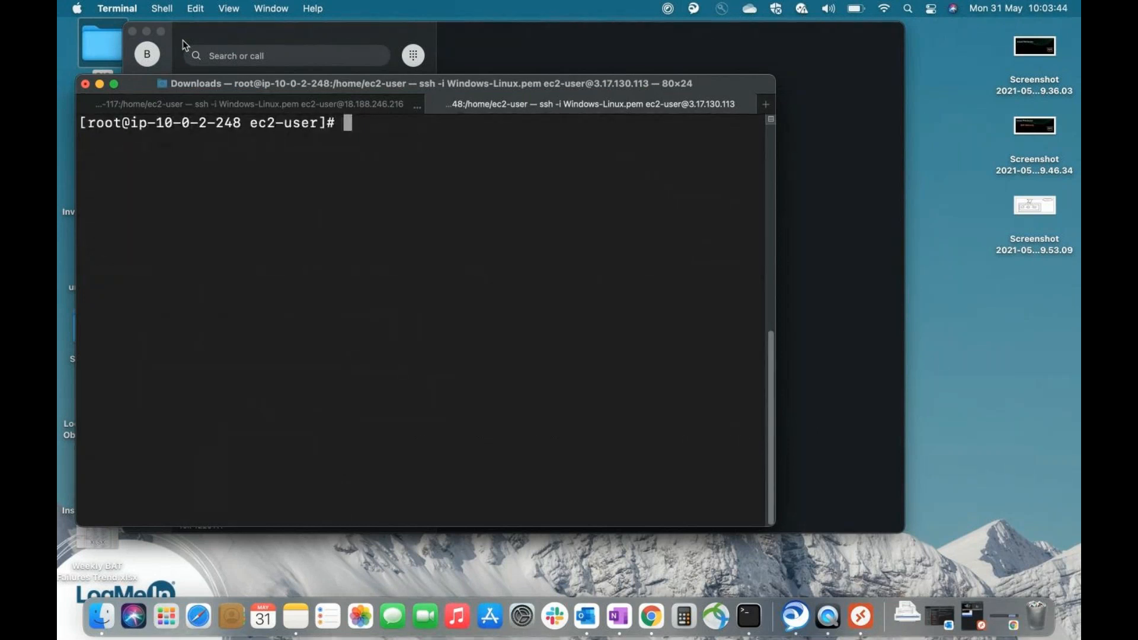
# Open /usr/share/nginx/html/index.html in vi on Webser-2b.
pyautogui.write('vi /usr/share/')
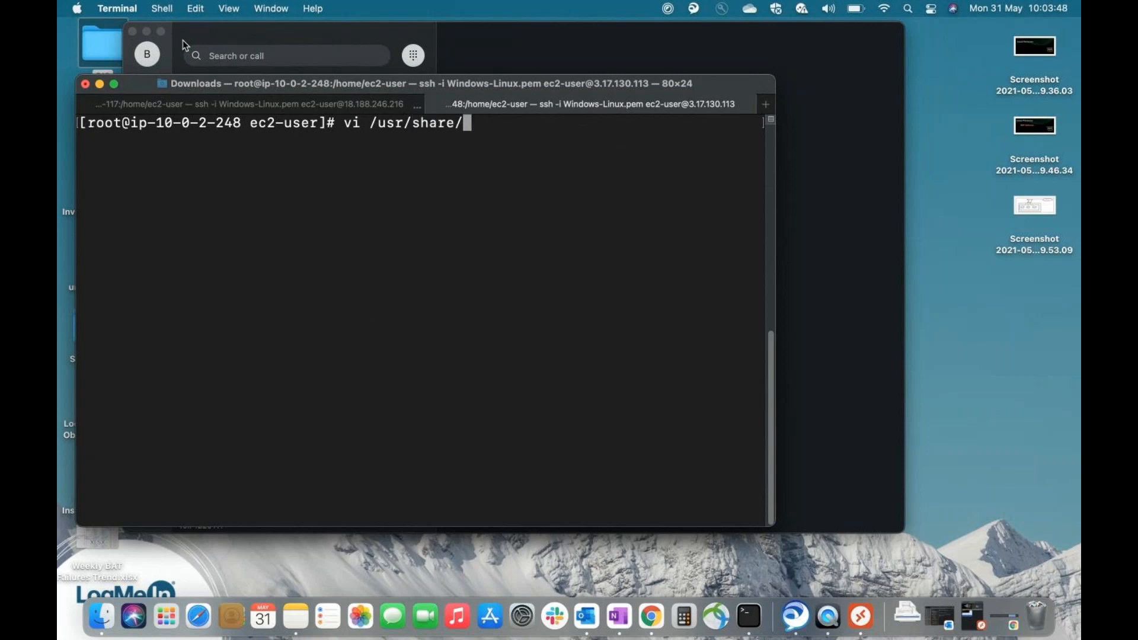
pyautogui.write('n')
pyautogui.press('Tab')
pyautogui.write('ht')
pyautogui.press('Tab')
pyautogui.write('index.h')
pyautogui.press('Tab')
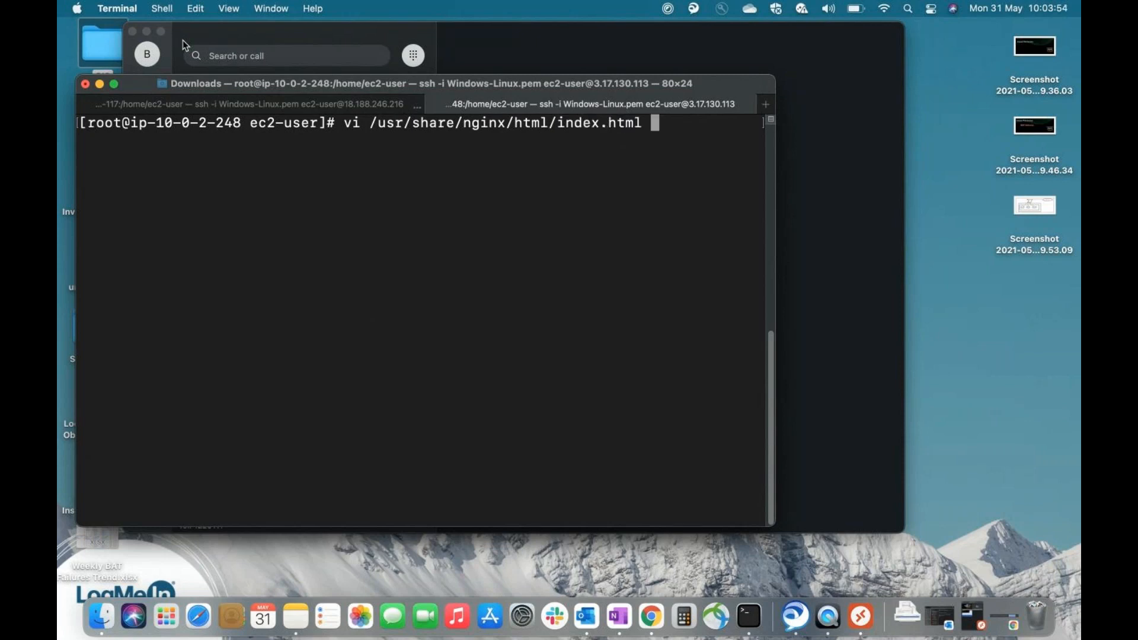
pyautogui.press('Return')
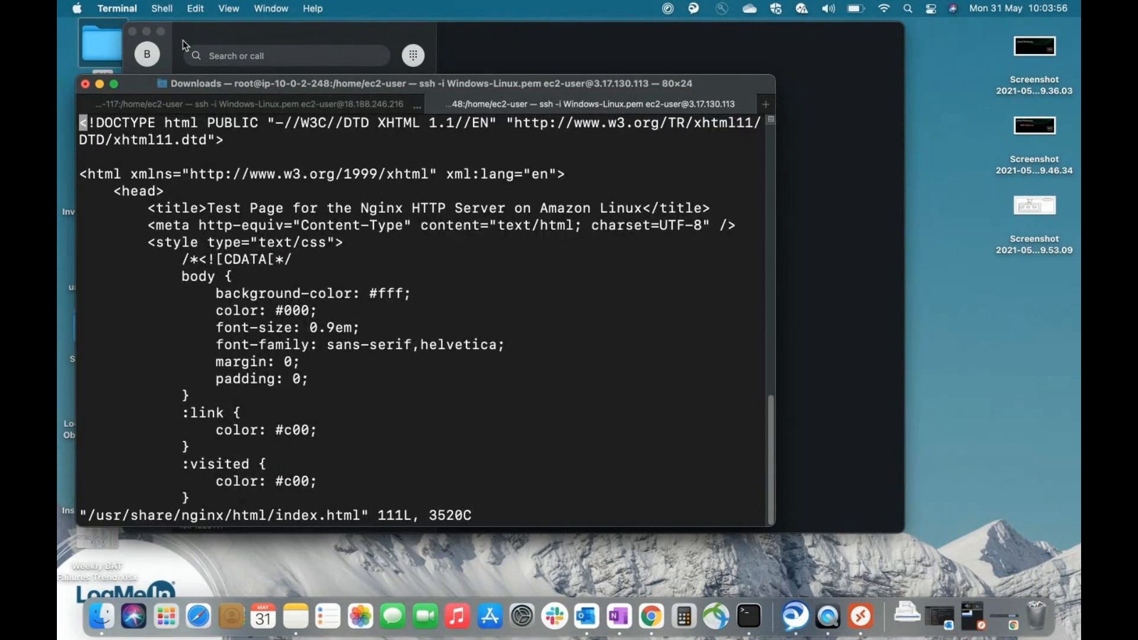
# Copy the WebServer-2a heading line from OneNote into Webser-2b's index.html, indented on the blank line below the Welcome heading.
pyautogui.write('/Welcome')
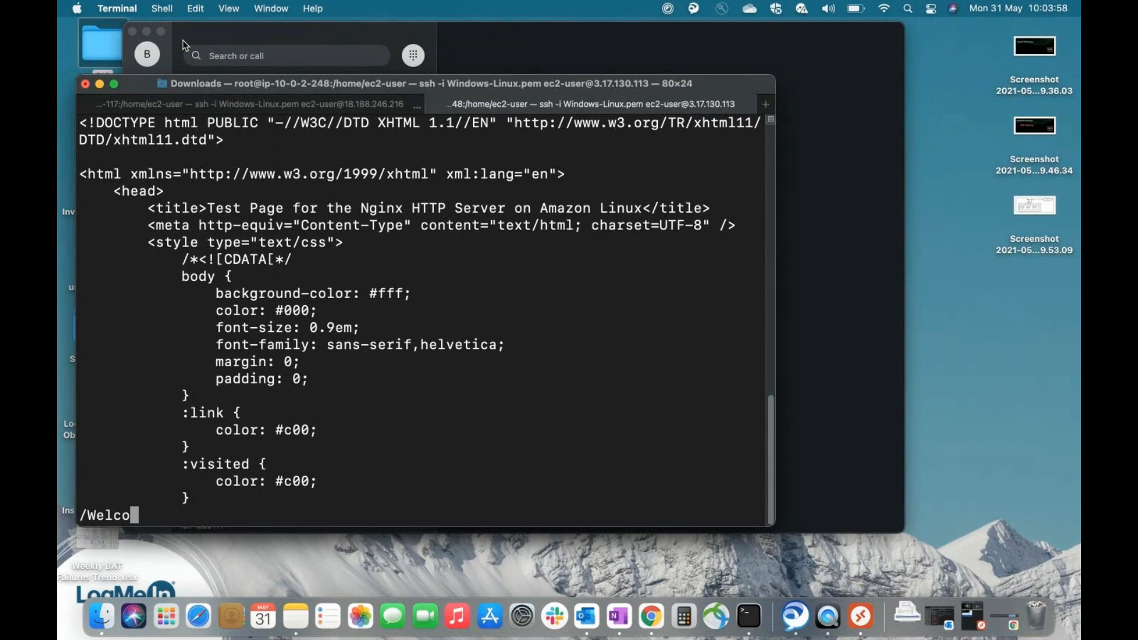
pyautogui.press('Return')
pyautogui.press('Down')
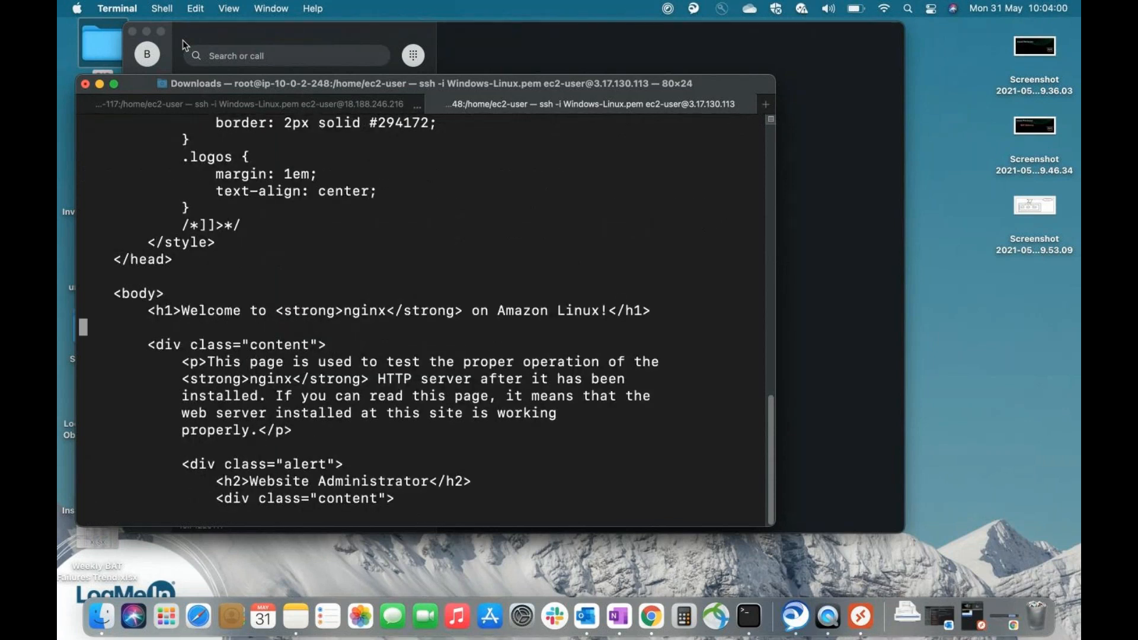
pyautogui.press('i')
pyautogui.press('Tab')
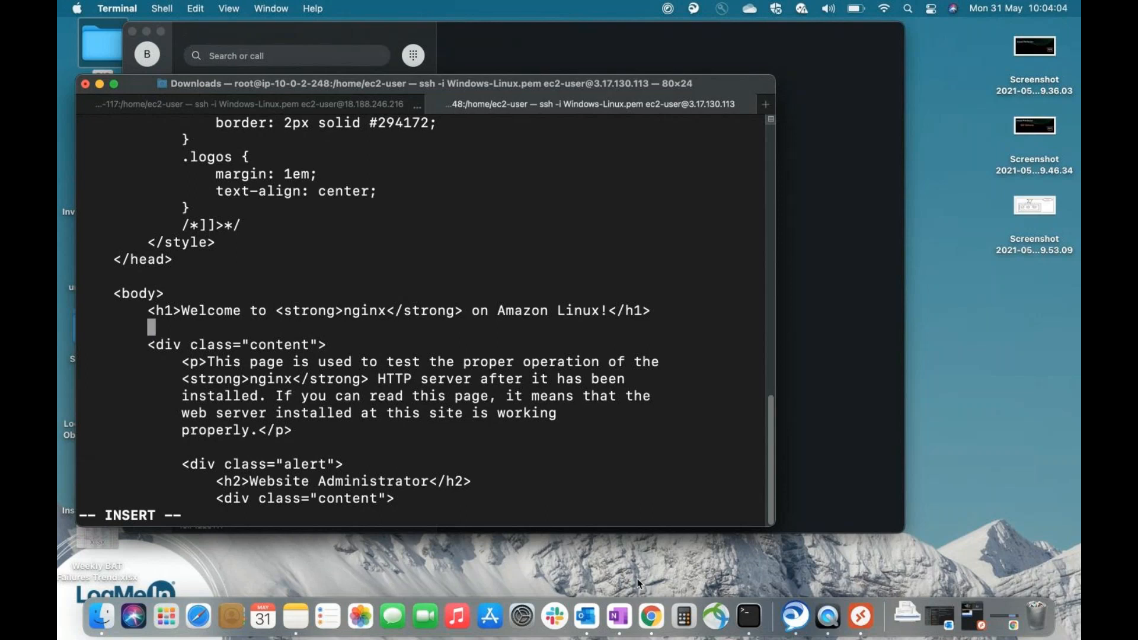
pyautogui.click(619, 617)
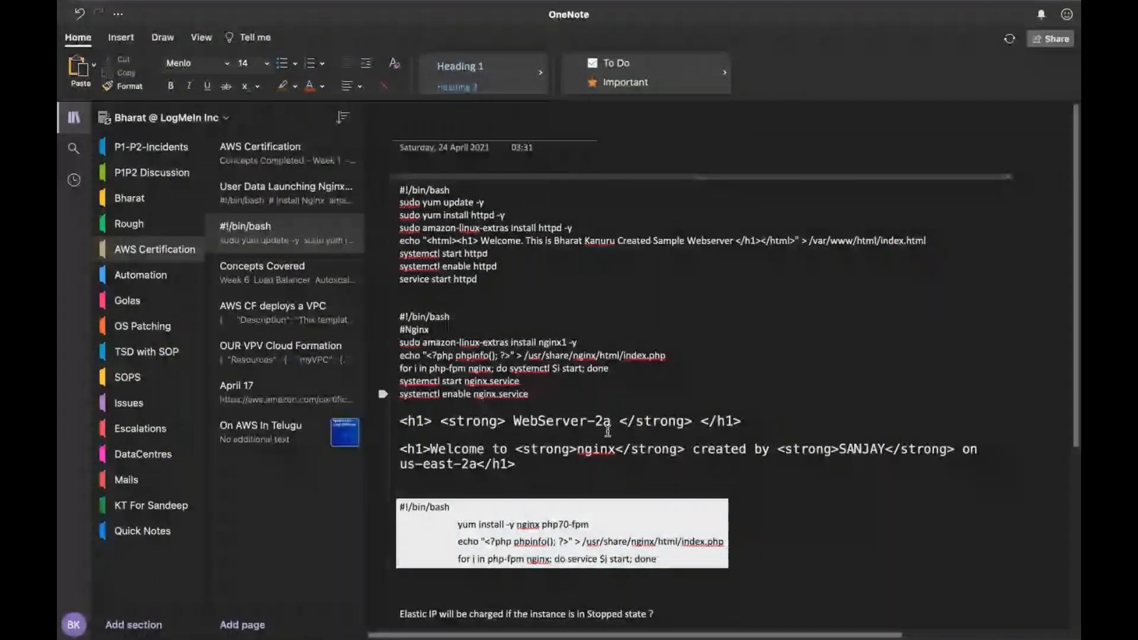
pyautogui.tripleClick(402, 422)
pyautogui.press('super+Tab')
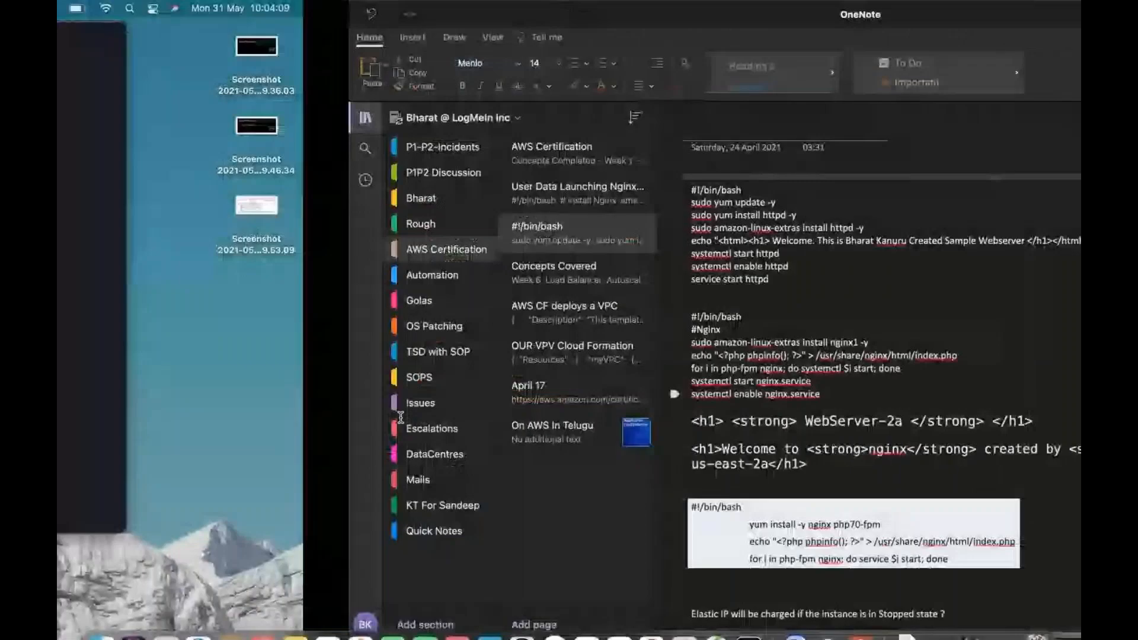
pyautogui.press('super+v')
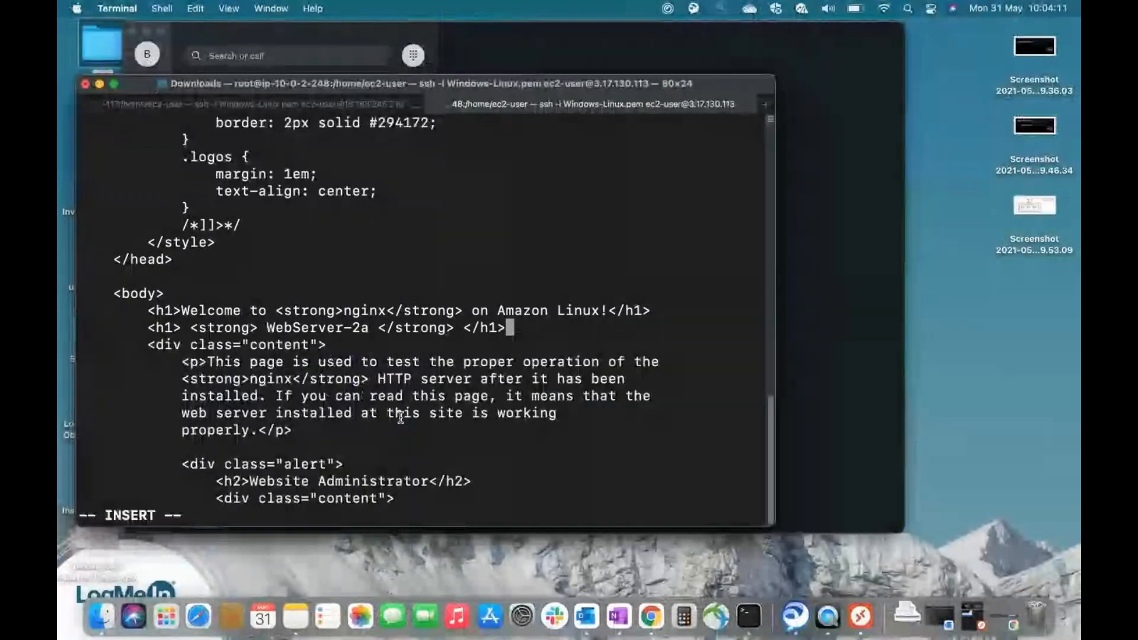
# Change the pasted heading text to WebServer-2b.
pyautogui.press('Left')
pyautogui.press('Left')
pyautogui.press('Left')
pyautogui.press('Left')
pyautogui.press('Left')
pyautogui.press('Left')
pyautogui.press('Left')
pyautogui.press('Left')
pyautogui.press('Left')
pyautogui.press('Left')
pyautogui.press('Left')
pyautogui.press('Left')
pyautogui.press('Left')
pyautogui.press('Left')
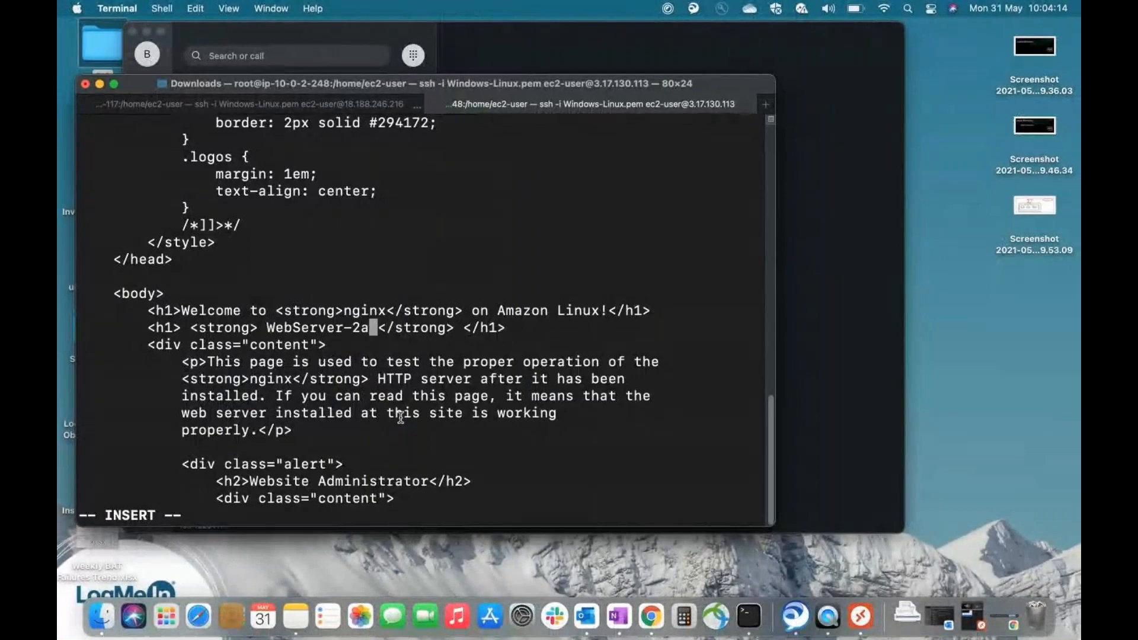
pyautogui.press('BackSpace')
pyautogui.write('b')
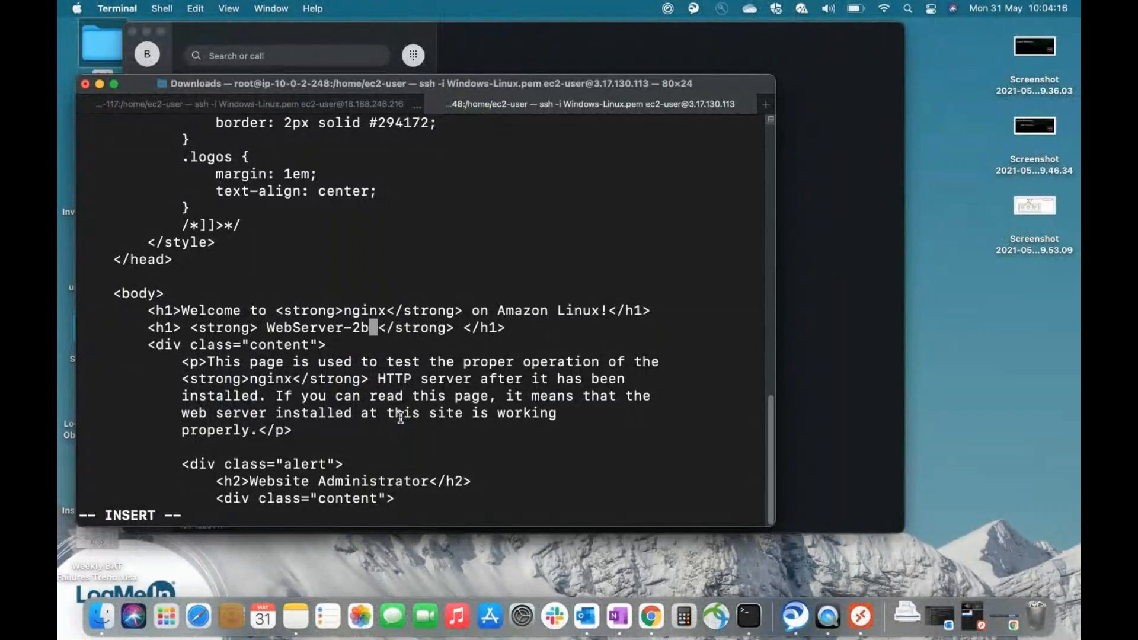
# Save Webser-2b's index.html and quit vi.
pyautogui.press('Escape')
pyautogui.write(':wq')
pyautogui.press('Return')
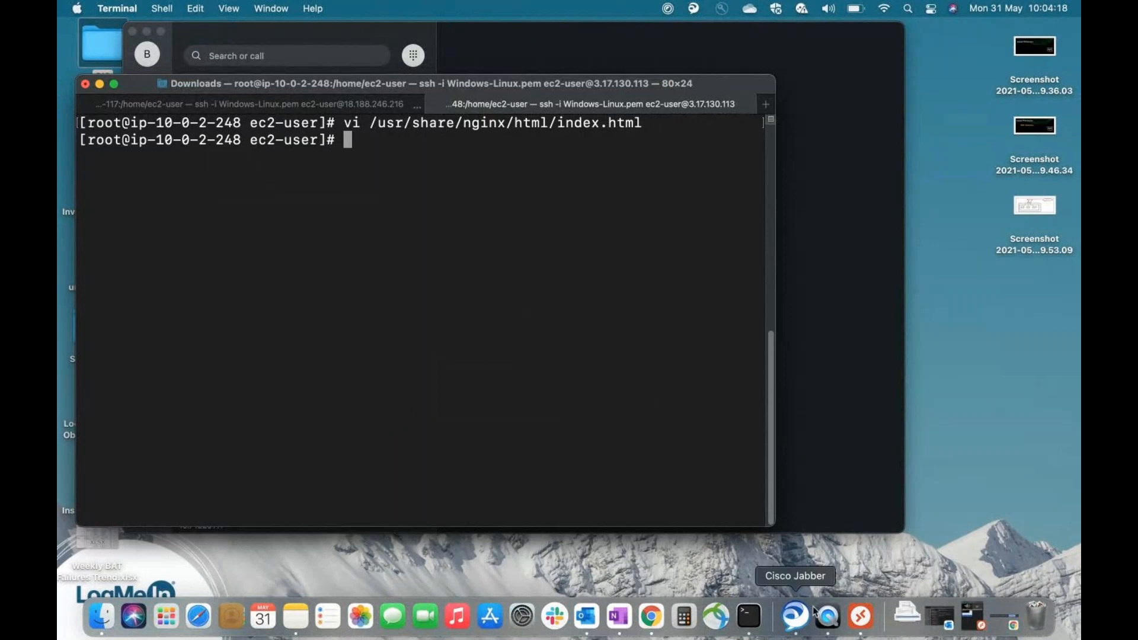
# Switch to Chrome, reload Webser-2b's page at 3.17.130.113 to check its heading, and view Webser-2c's page.
pyautogui.click(651, 616)
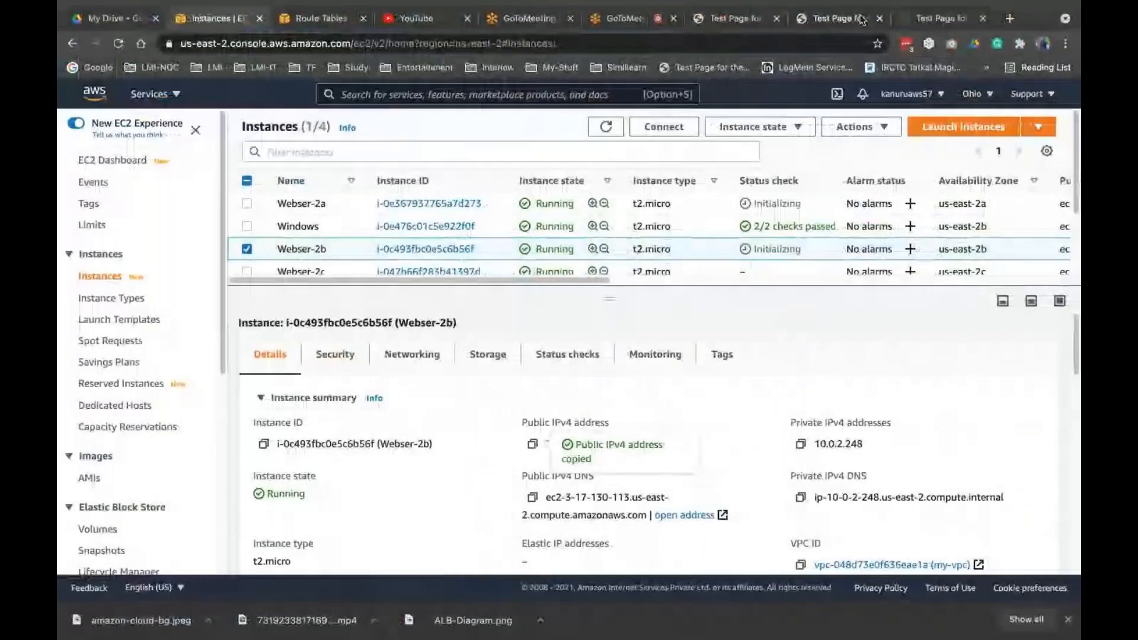
pyautogui.click(861, 21)
pyautogui.click(120, 45)
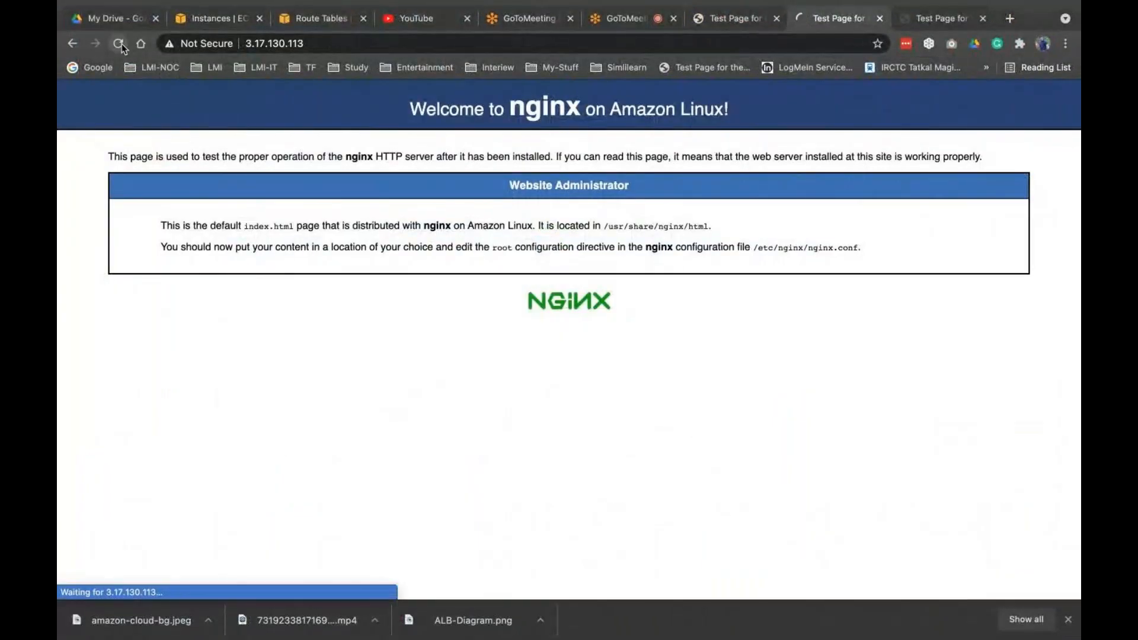
pyautogui.click(902, 20)
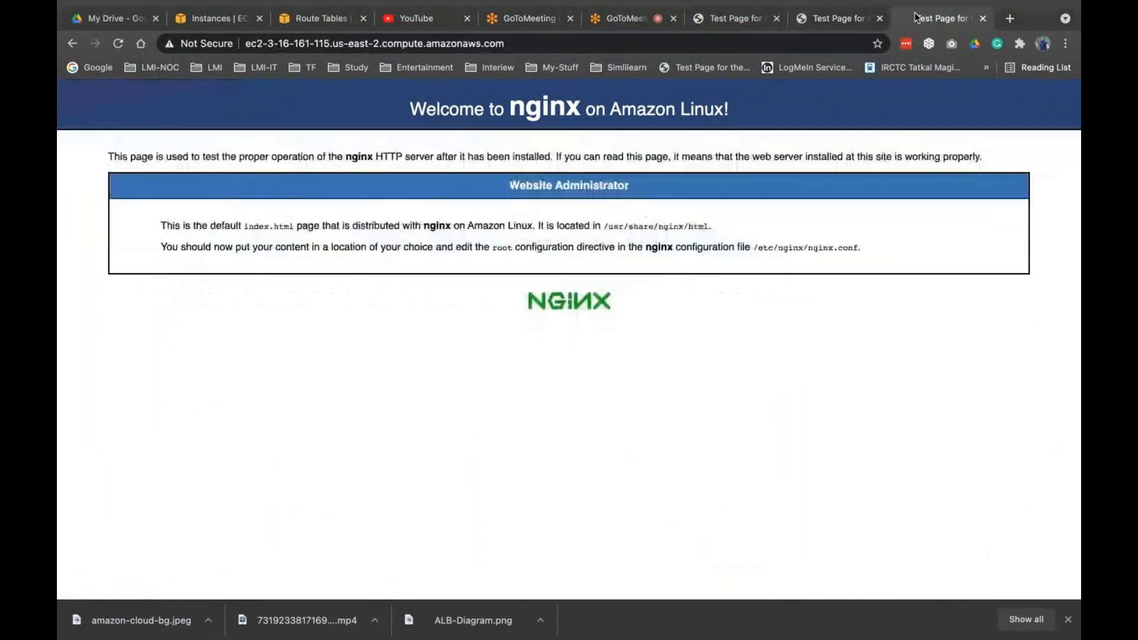
# Select Webser-2c in the EC2 instances list and copy its public IPv4 address.
pyautogui.click(231, 19)
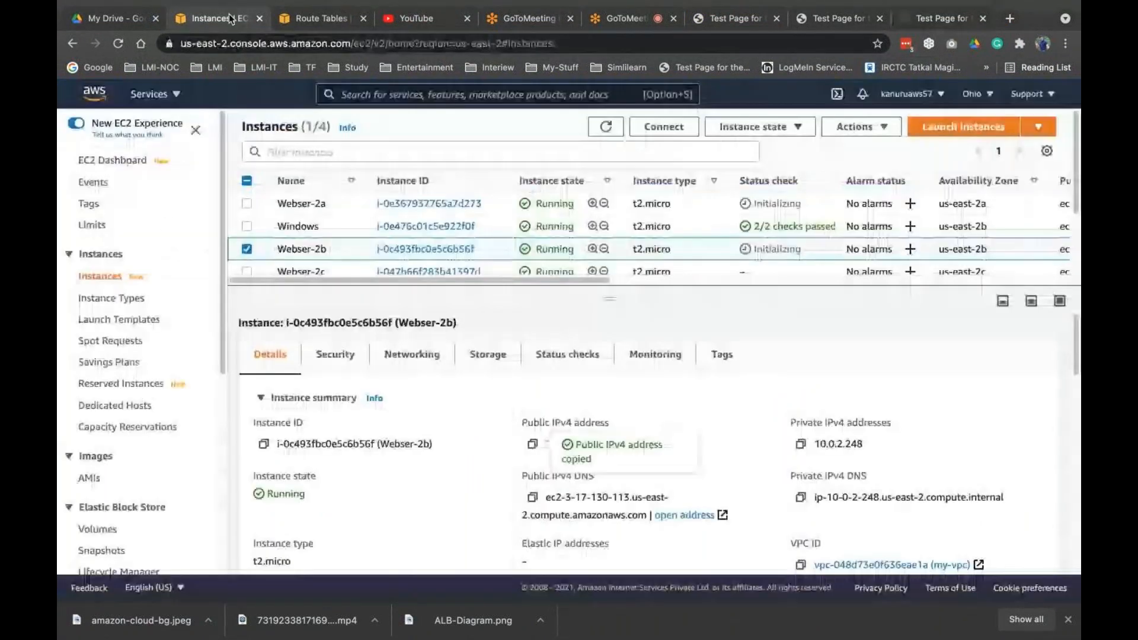
pyautogui.click(513, 272)
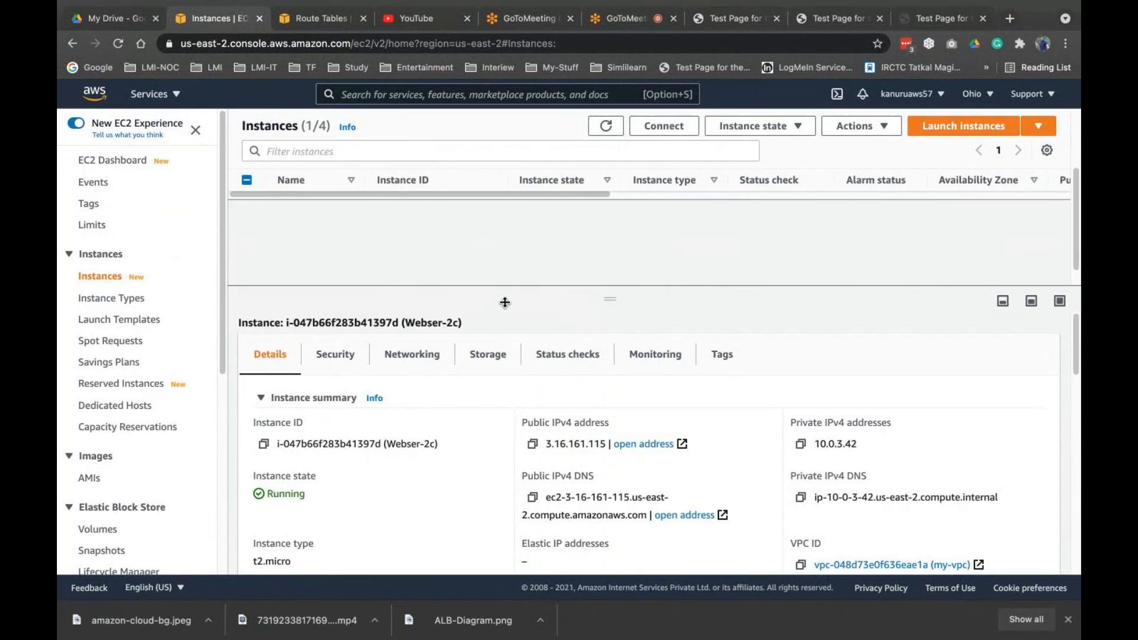
pyautogui.click(532, 444)
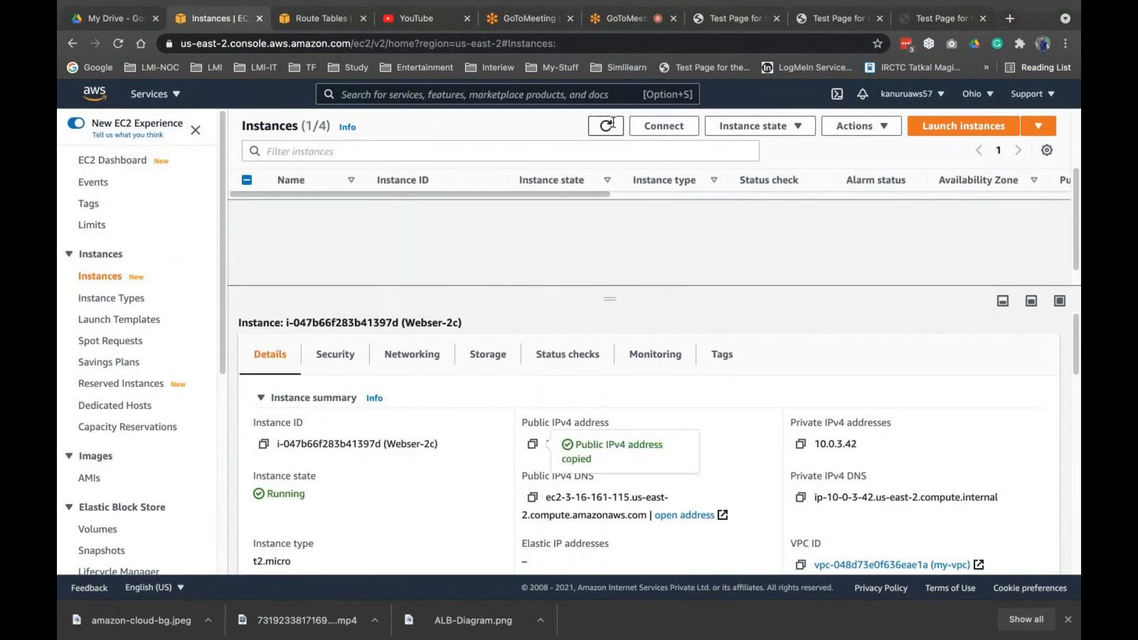
pyautogui.hotkey('ctrl', 'Left')
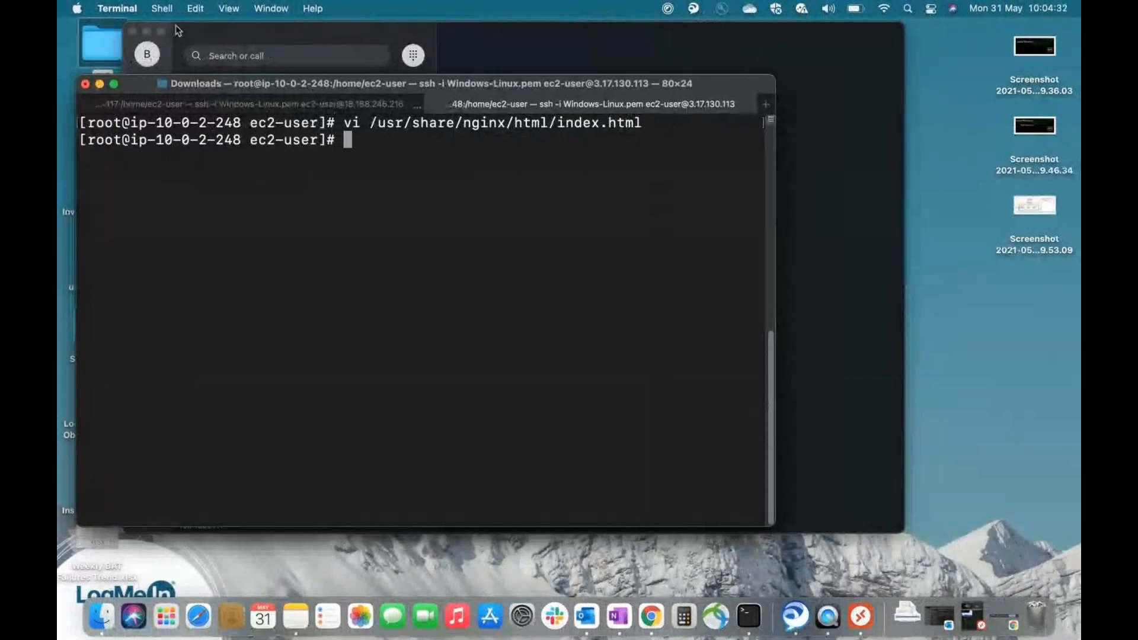
pyautogui.click(161, 8)
pyautogui.moveTo(173, 43)
pyautogui.click(394, 43)
pyautogui.press('Up')
pyautogui.press('BackSpace')
pyautogui.press('BackSpace')
pyautogui.press('BackSpace')
pyautogui.press('BackSpace')
pyautogui.press('BackSpace')
pyautogui.press('BackSpace')
pyautogui.press('BackSpace')
pyautogui.press('BackSpace')
pyautogui.press('BackSpace')
pyautogui.write('16.161.115')
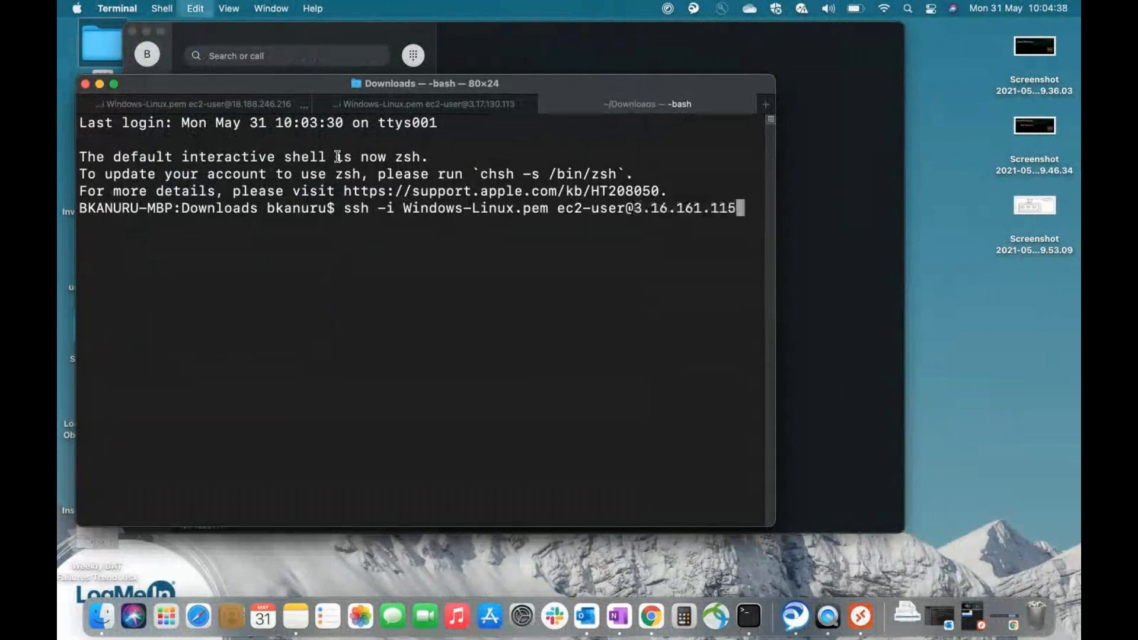
pyautogui.press('Return')
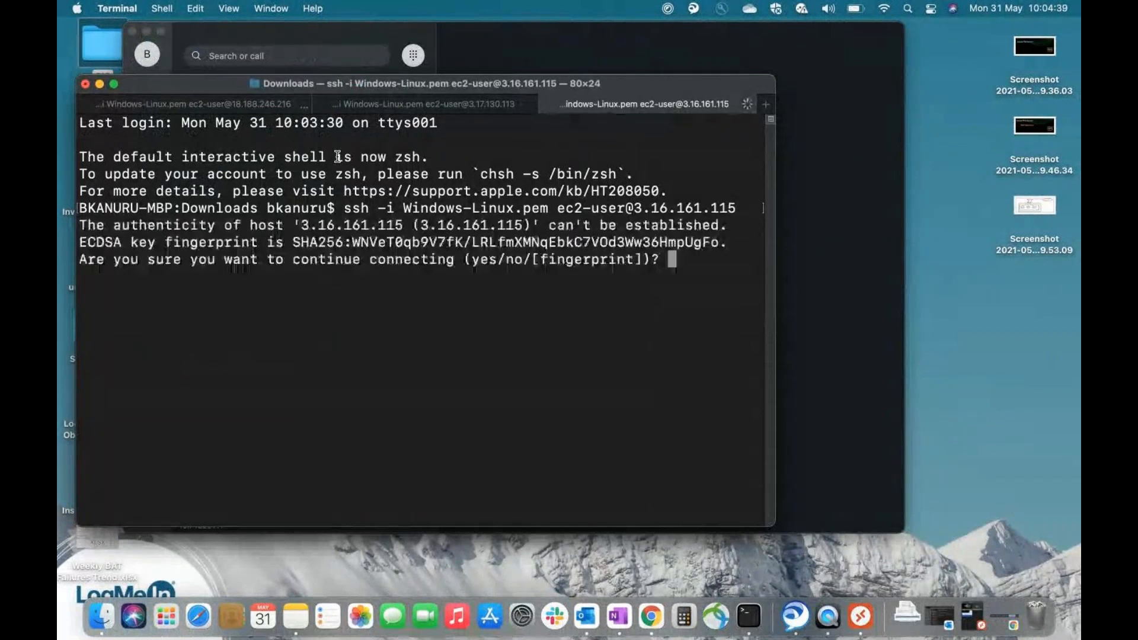
pyautogui.write('yes')
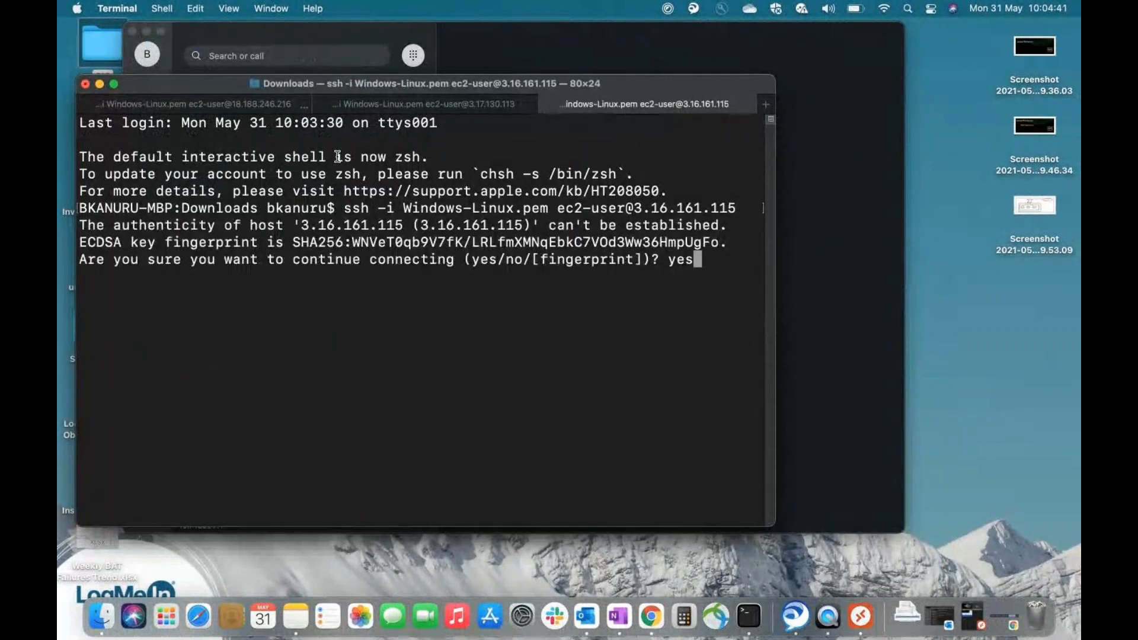
pyautogui.press('Return')
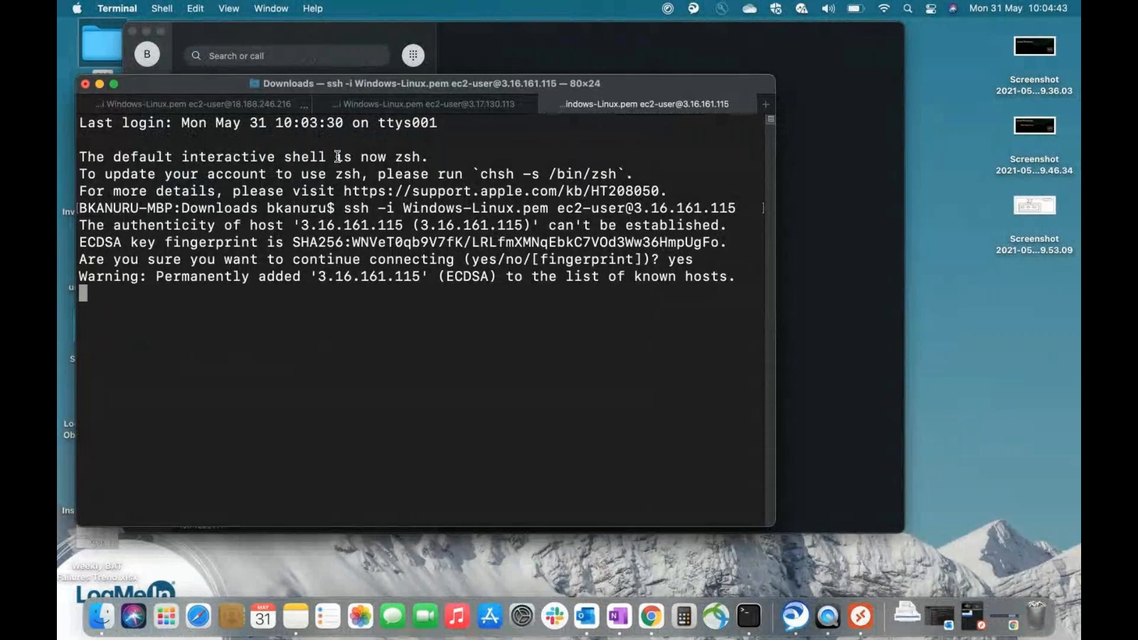
# Switch to the root user on Webser-2c with sudo su.
pyautogui.write('su')
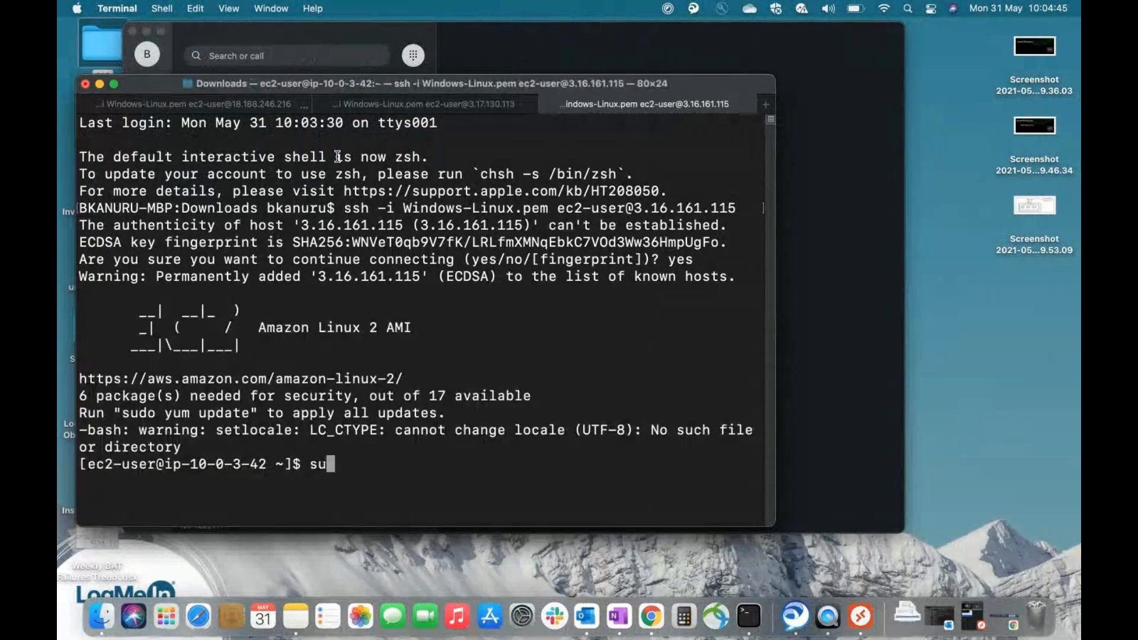
pyautogui.write('do su')
pyautogui.press('Return')
pyautogui.press('Return')
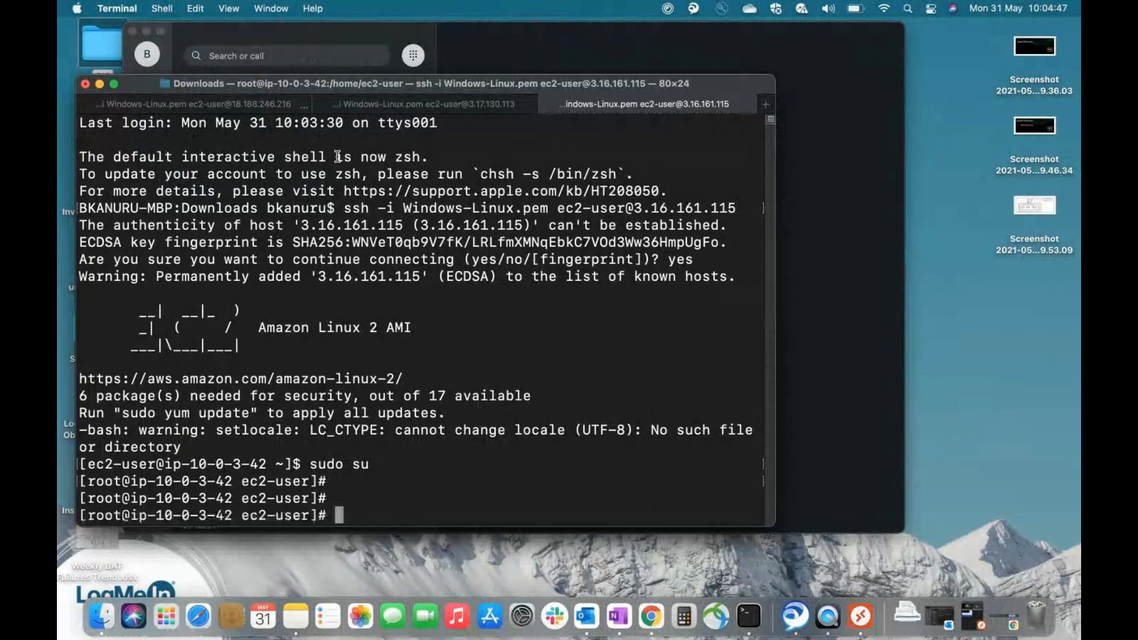
# Clear the terminal and open /usr/share/nginx/html/index.html in vi on Webser-2c.
pyautogui.hotkey('ctrl', 'l')
pyautogui.write('vi /u')
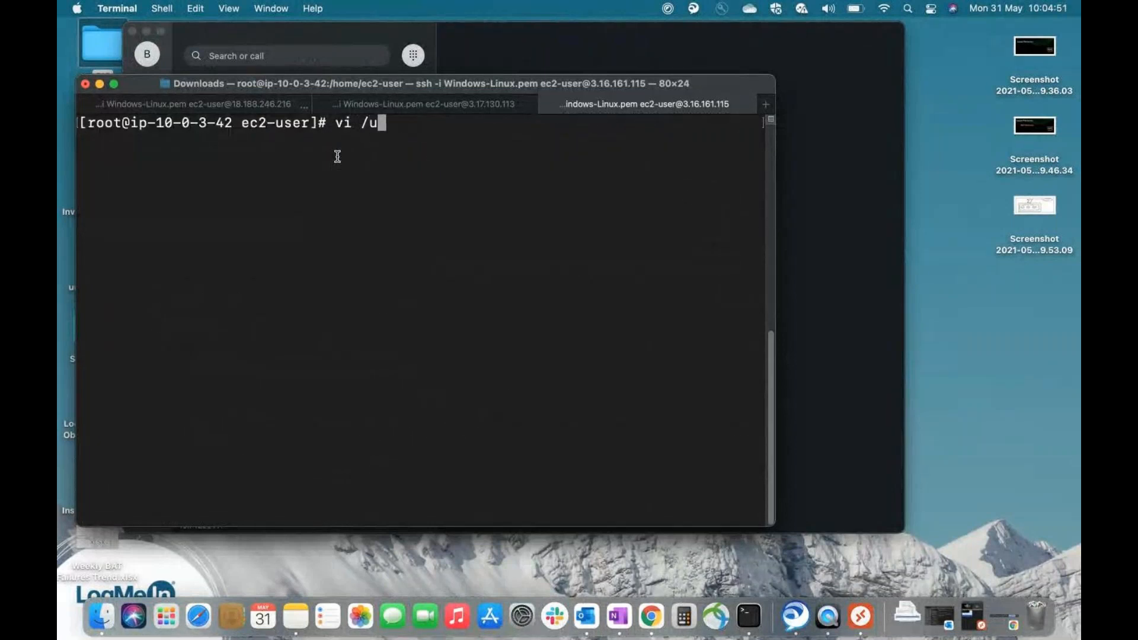
pyautogui.press('Tab')
pyautogui.write('sh')
pyautogui.press('Tab')
pyautogui.write('ng')
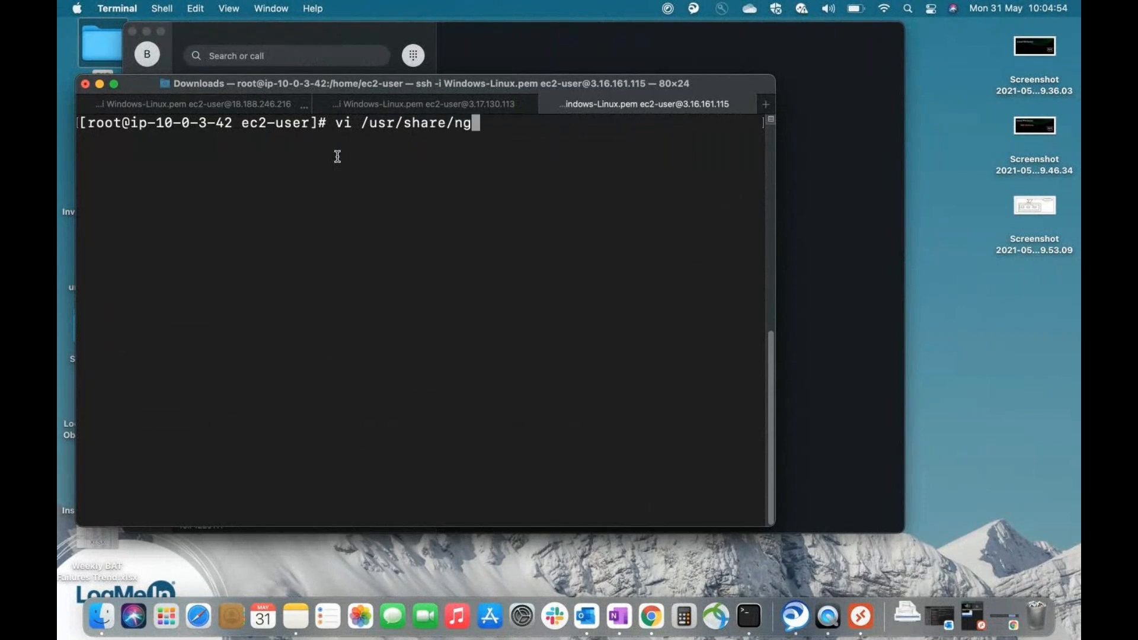
pyautogui.press('Tab')
pyautogui.write('ht')
pyautogui.press('Tab')
pyautogui.write('in')
pyautogui.press('Tab')
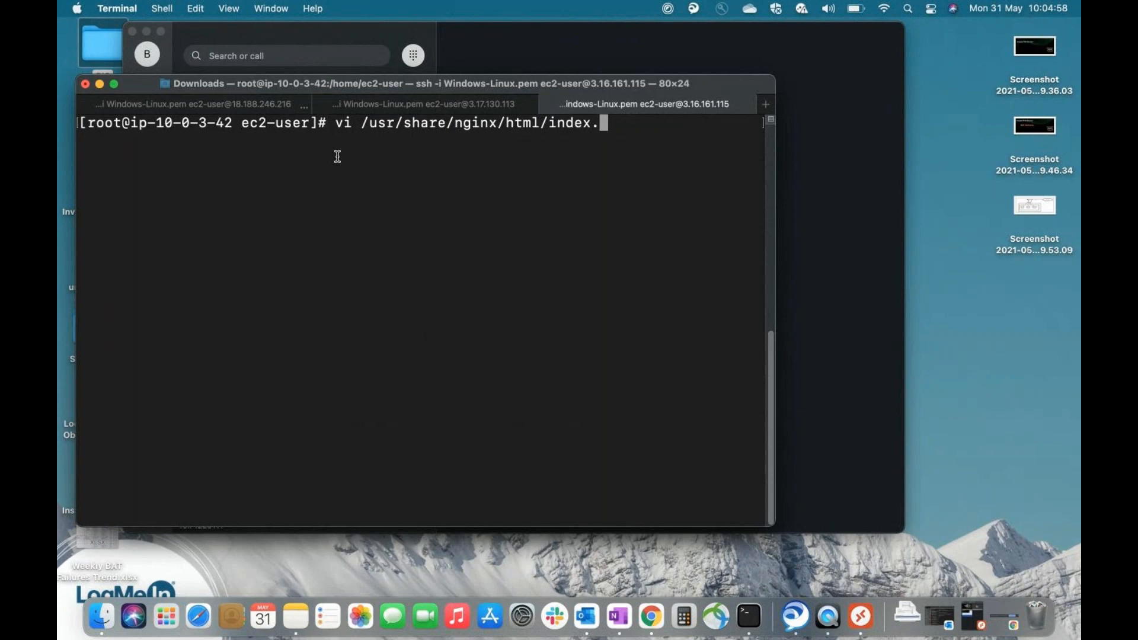
pyautogui.write('h')
pyautogui.press('Tab')
pyautogui.press('Return')
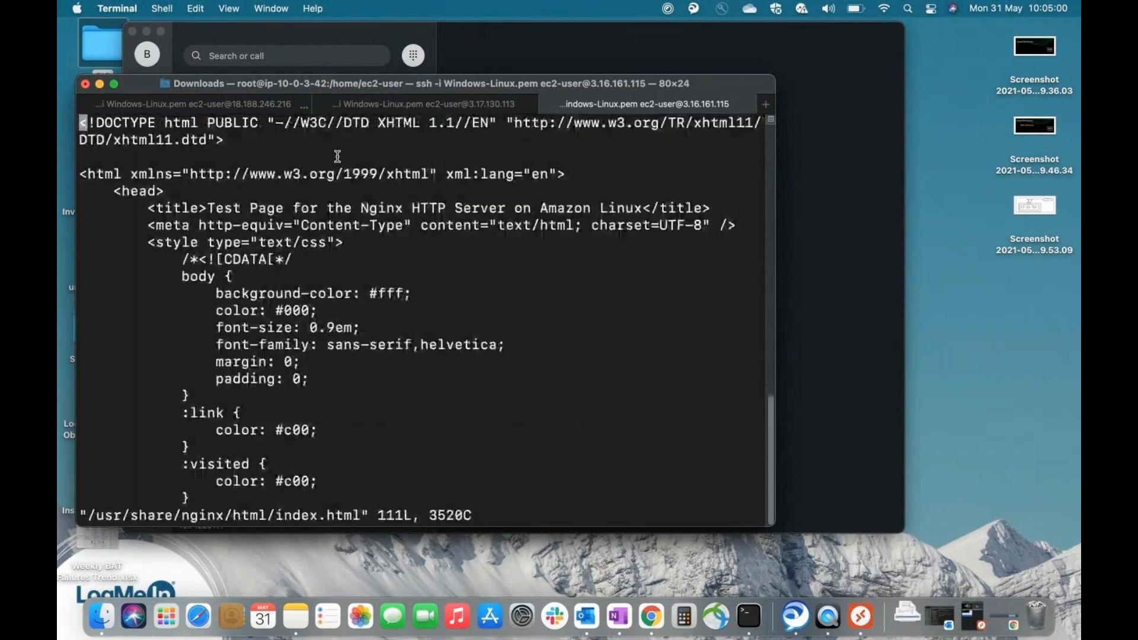
# Find "Welc" in index.html and start inserting an indented line directly below the Welcome heading.
pyautogui.write('/Welc')
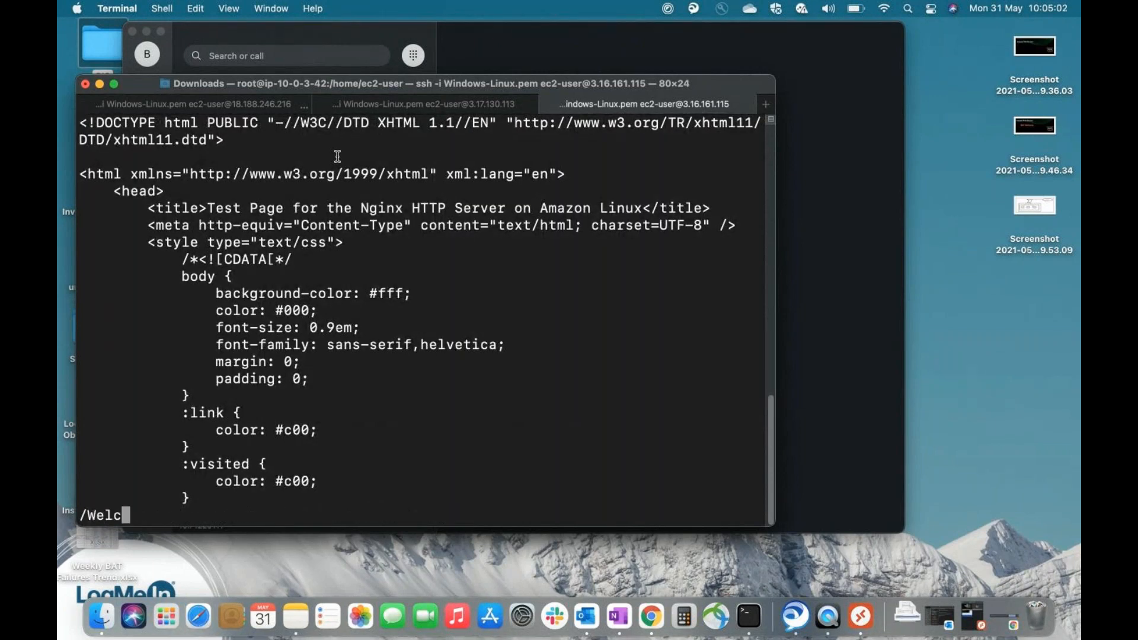
pyautogui.press('Return')
pyautogui.press('j')
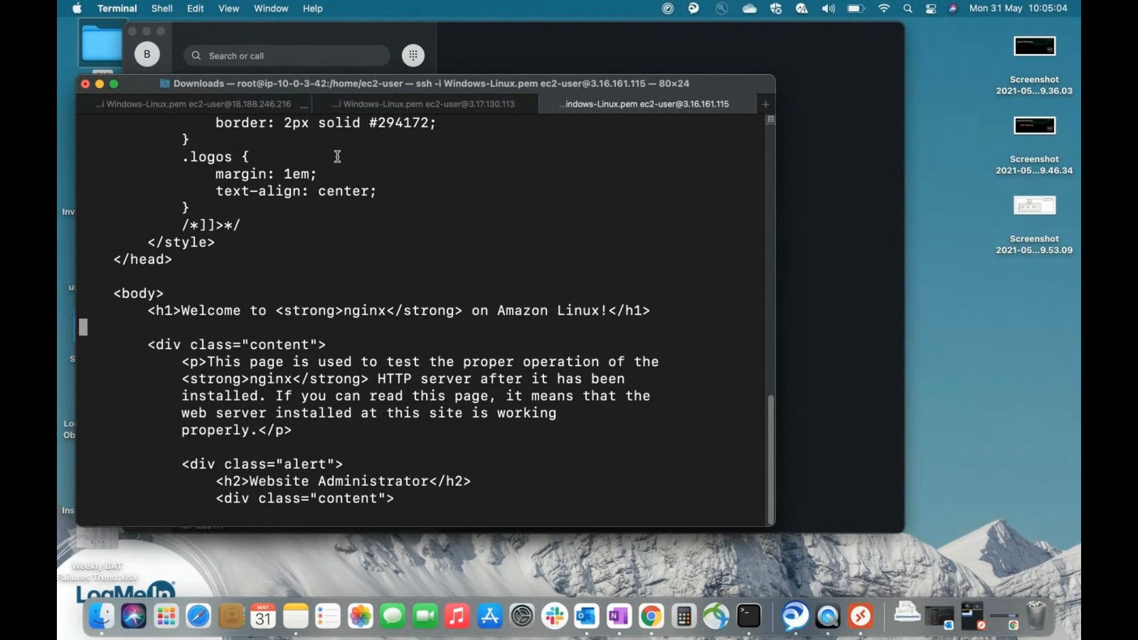
pyautogui.press('i')
pyautogui.press('Tab')
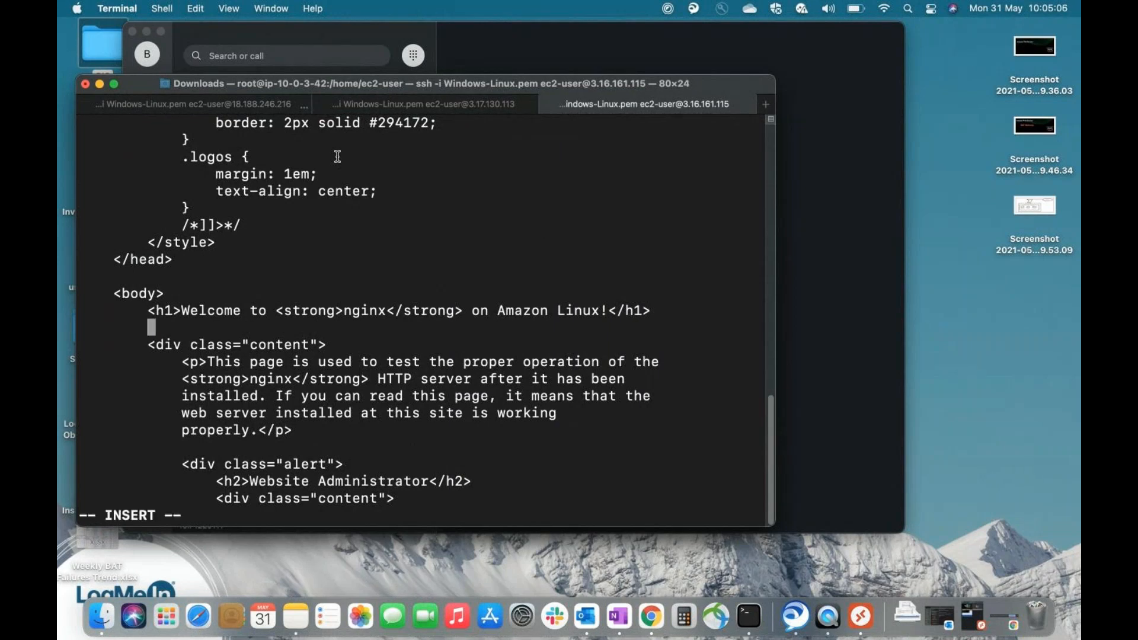
pyautogui.press('super+v')
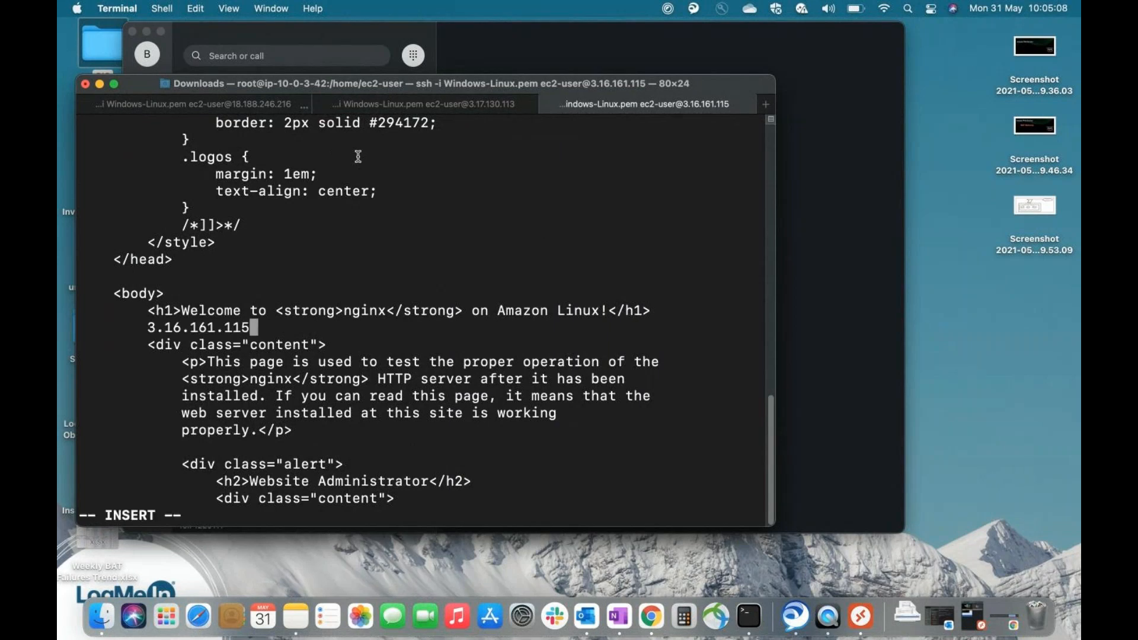
pyautogui.press('BackSpace')
pyautogui.press('BackSpace')
pyautogui.press('BackSpace')
pyautogui.press('BackSpace')
pyautogui.press('BackSpace')
pyautogui.press('BackSpace')
pyautogui.press('BackSpace')
pyautogui.press('BackSpace')
pyautogui.press('BackSpace')
pyautogui.press('BackSpace')
pyautogui.press('BackSpace')
pyautogui.press('BackSpace')
# Switch to OneNote and copy the heading line <h1> <strong> WebServer-2a </strong> </h1>.
pyautogui.press('super+Tab')
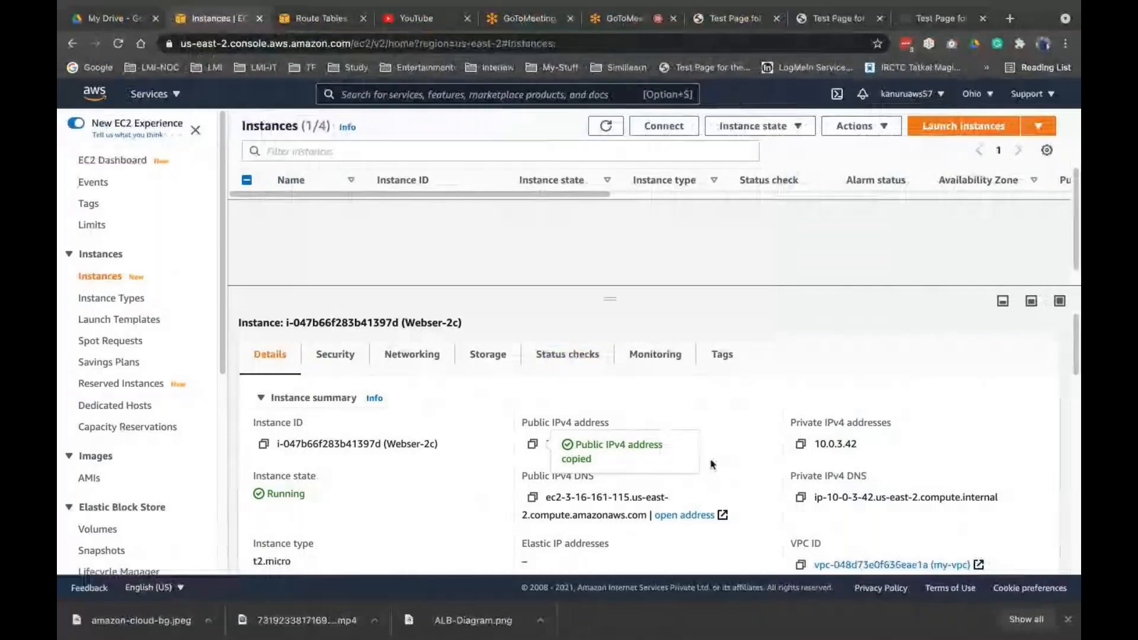
pyautogui.press('super+Tab')
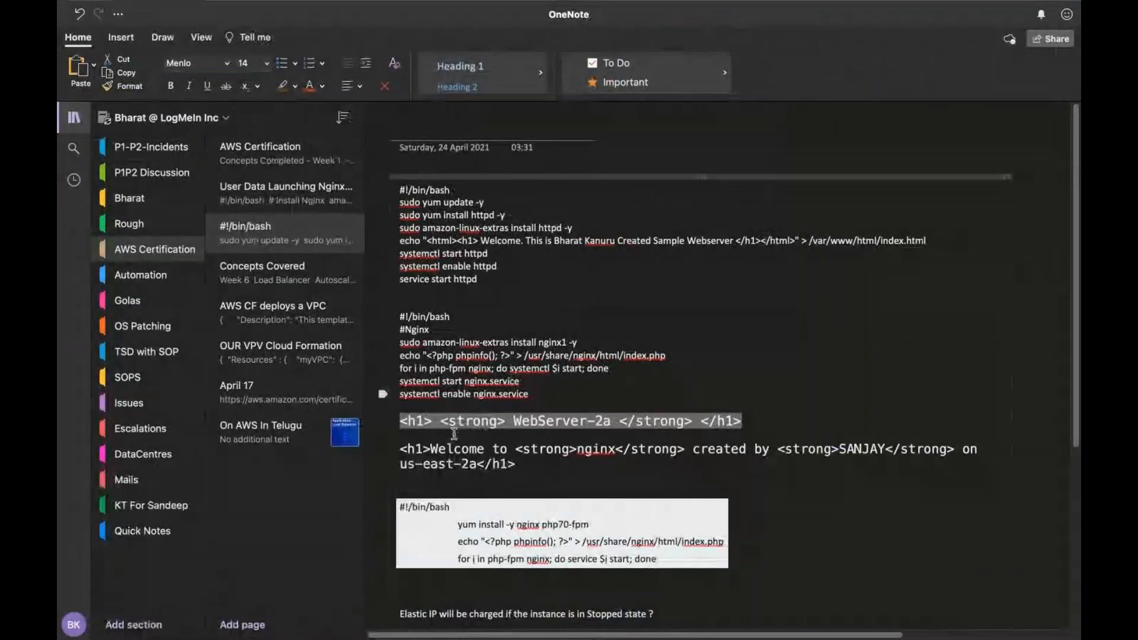
pyautogui.press('super+Tab')
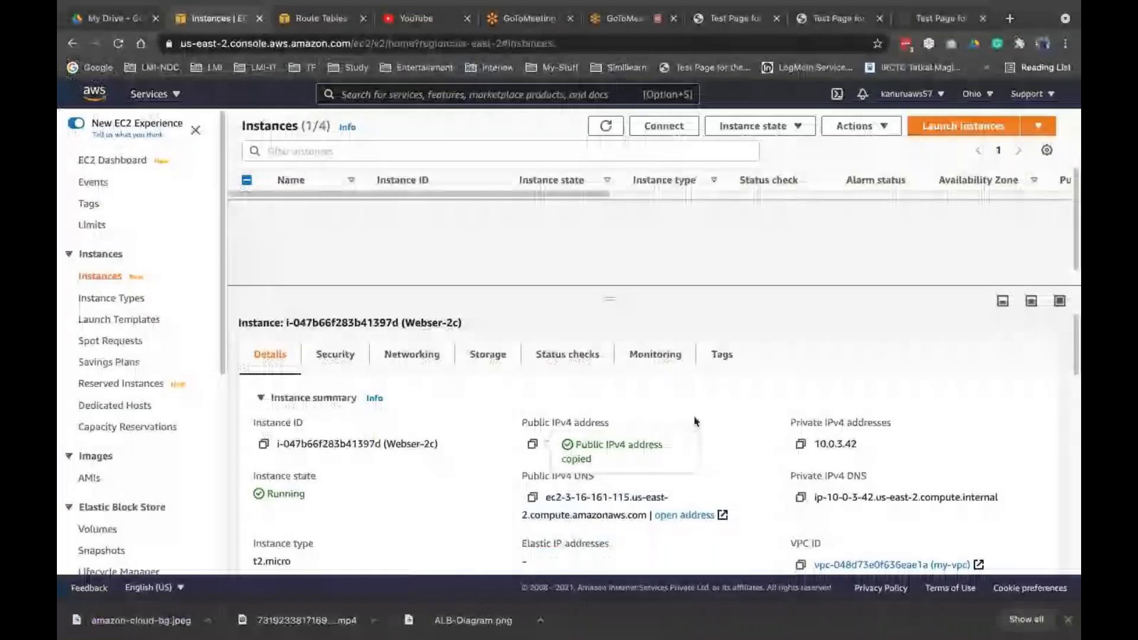
pyautogui.press('super+Tab')
pyautogui.click(819, 630)
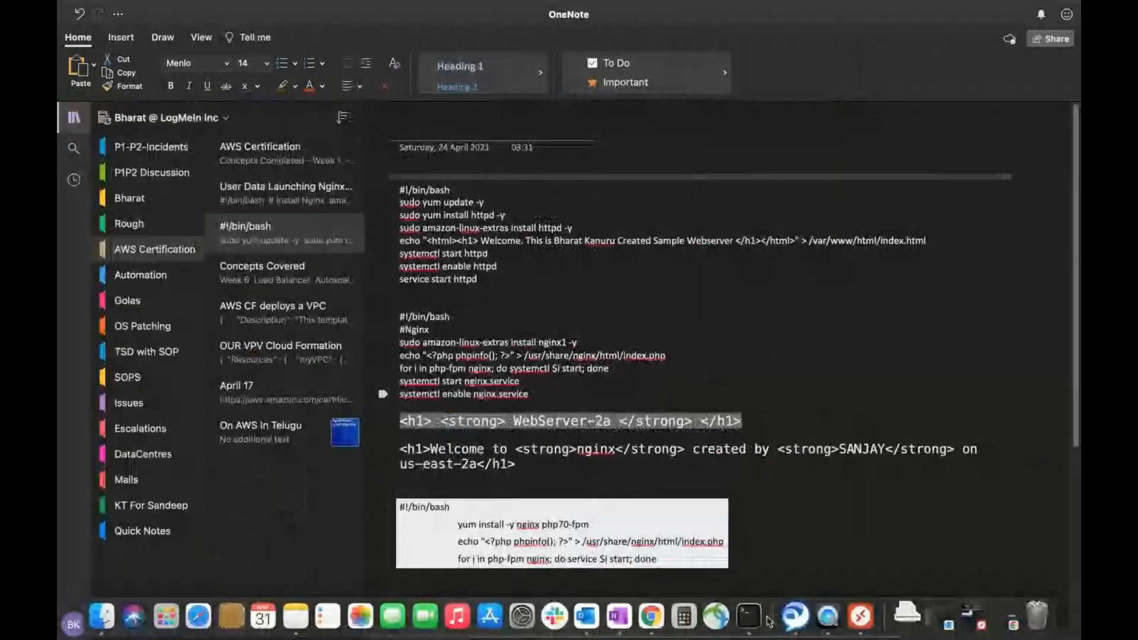
# Switch to Terminal, paste the copied heading below the Welcome line, and change its text to WebServer-2c.
pyautogui.click(752, 616)
pyautogui.press('Left')
pyautogui.press('Left')
pyautogui.press('Left')
pyautogui.press('Left')
pyautogui.press('Left')
pyautogui.press('Left')
pyautogui.press('Left')
pyautogui.press('Left')
pyautogui.press('Left')
pyautogui.press('Left')
pyautogui.press('Left')
pyautogui.press('Left')
pyautogui.press('Left')
pyautogui.press('Left')
pyautogui.press('Left')
pyautogui.press('Left')
pyautogui.press('Left')
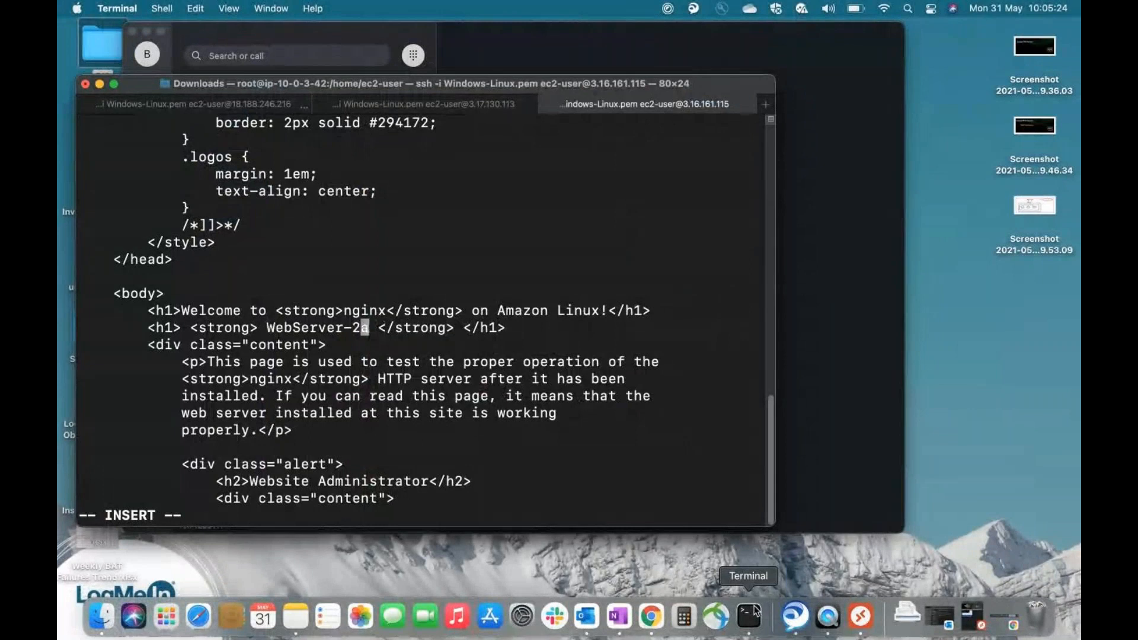
pyautogui.press('Delete')
pyautogui.write('c')
# Save index.html and quit vi.
pyautogui.press('Escape')
pyautogui.write(':wq')
pyautogui.press('Return')
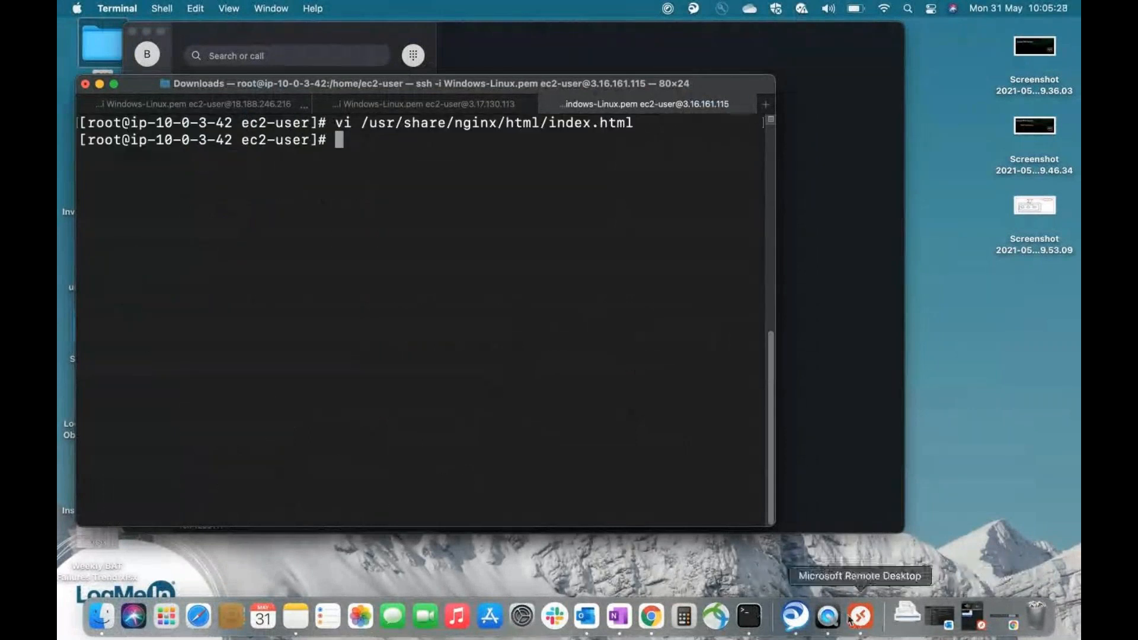
# Switch to Chrome and reload Webser-2c's page to check its heading.
pyautogui.click(651, 616)
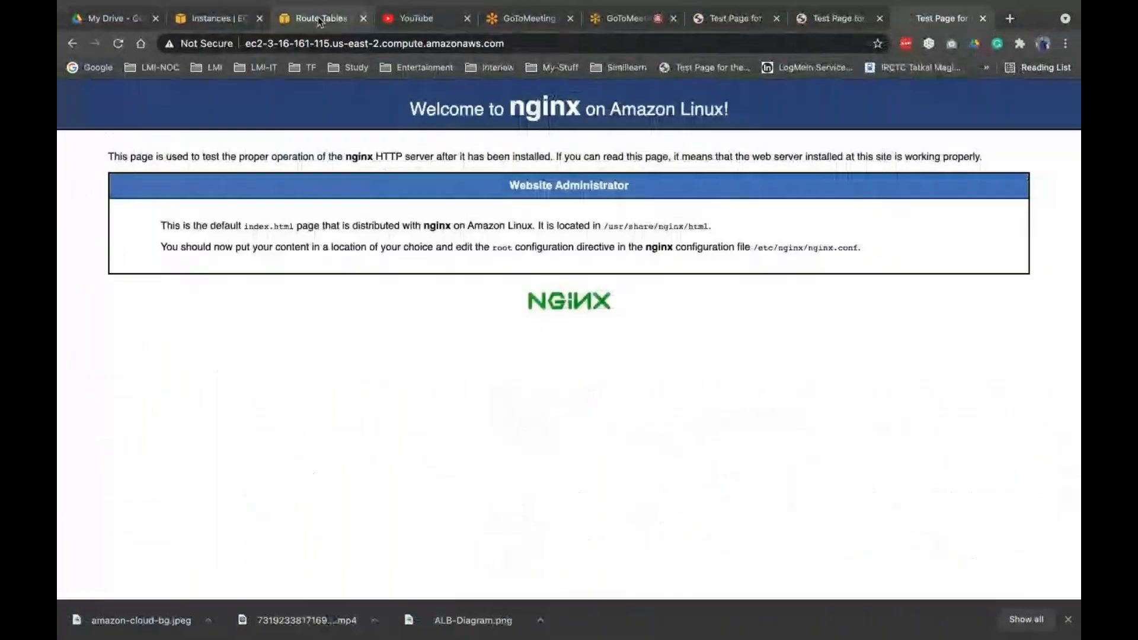
pyautogui.click(118, 44)
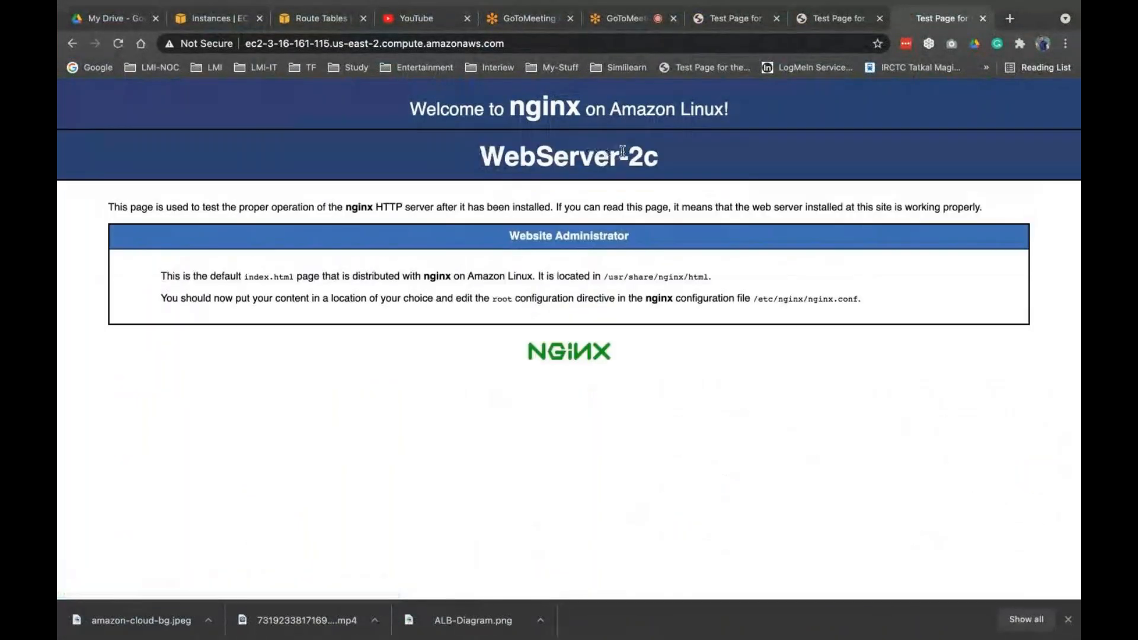
pyautogui.click(629, 22)
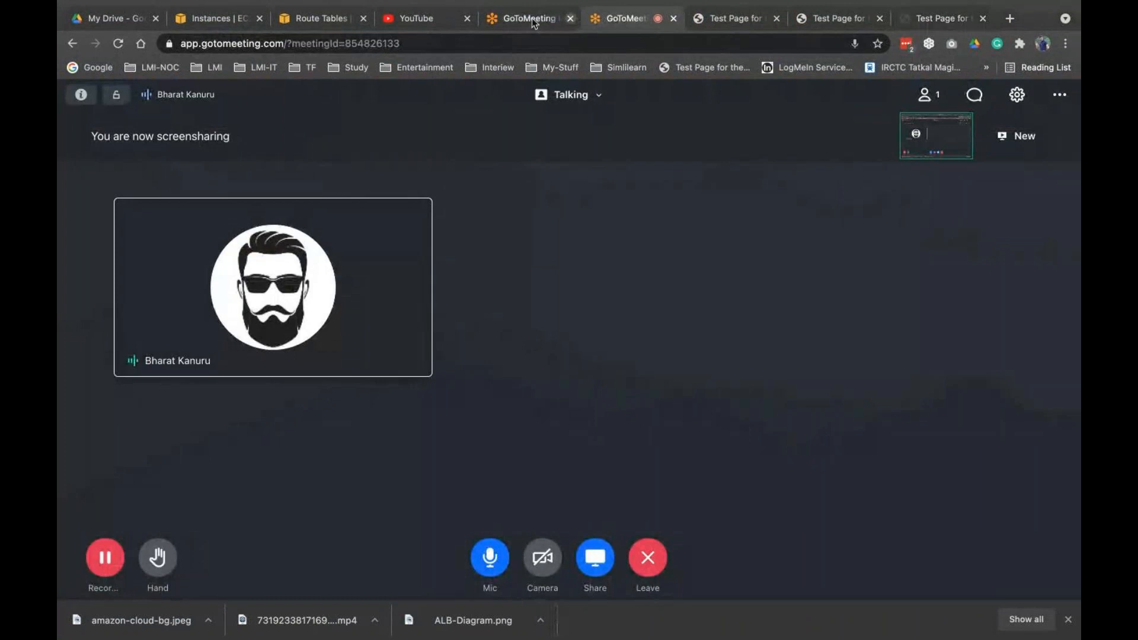
# Return to the EC2 console, open Target Groups, and start creating a target group.
pyautogui.click(216, 19)
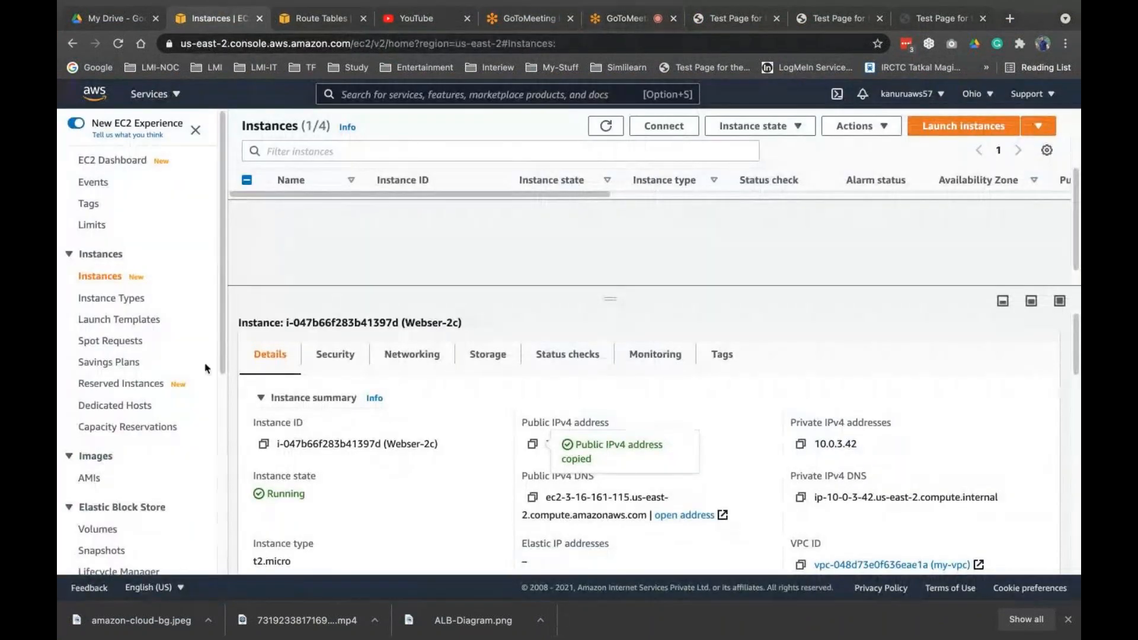
pyautogui.scroll(-6, 205, 368)
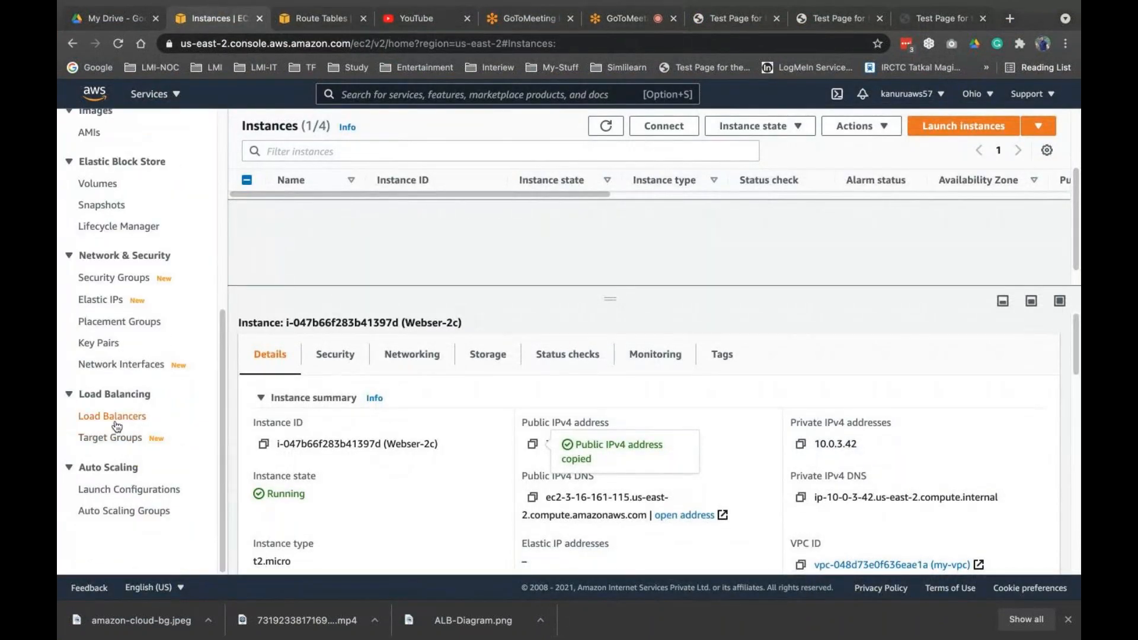
pyautogui.click(112, 438)
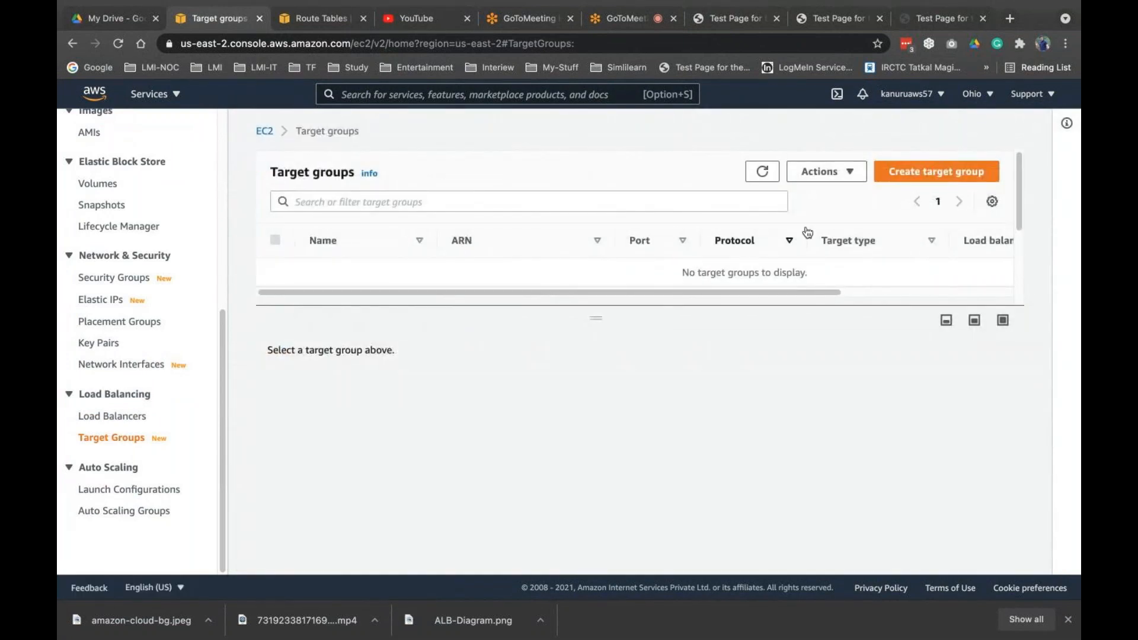
pyautogui.click(913, 172)
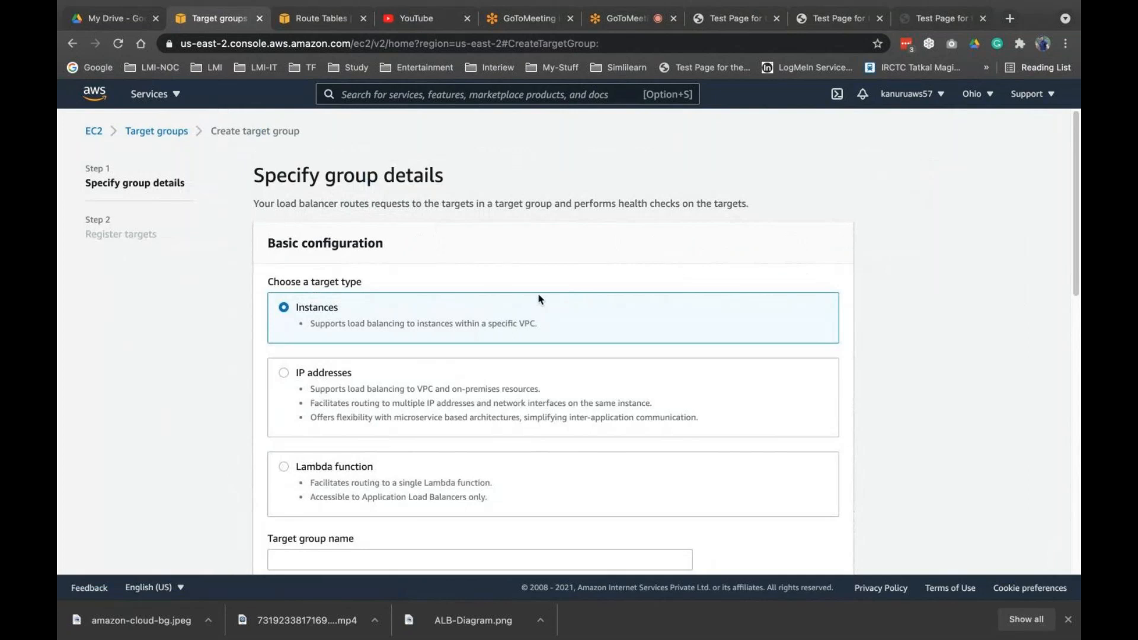
# Set the new target group's protocol to TCP.
pyautogui.scroll(-6, 481, 361)
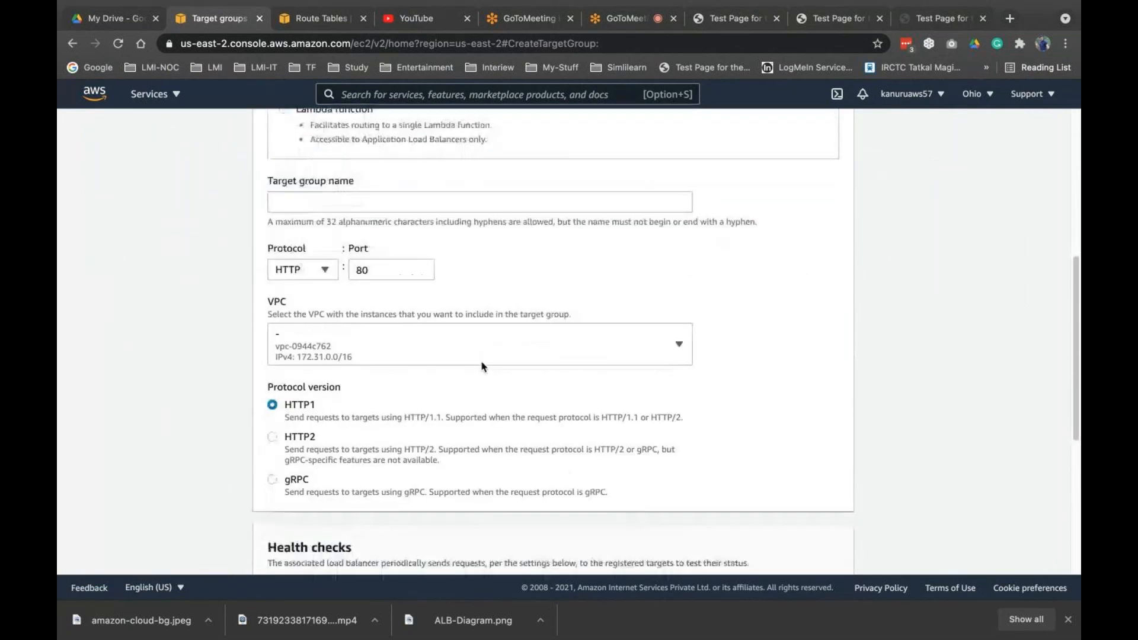
pyautogui.scroll(1, 481, 365)
pyautogui.click(305, 292)
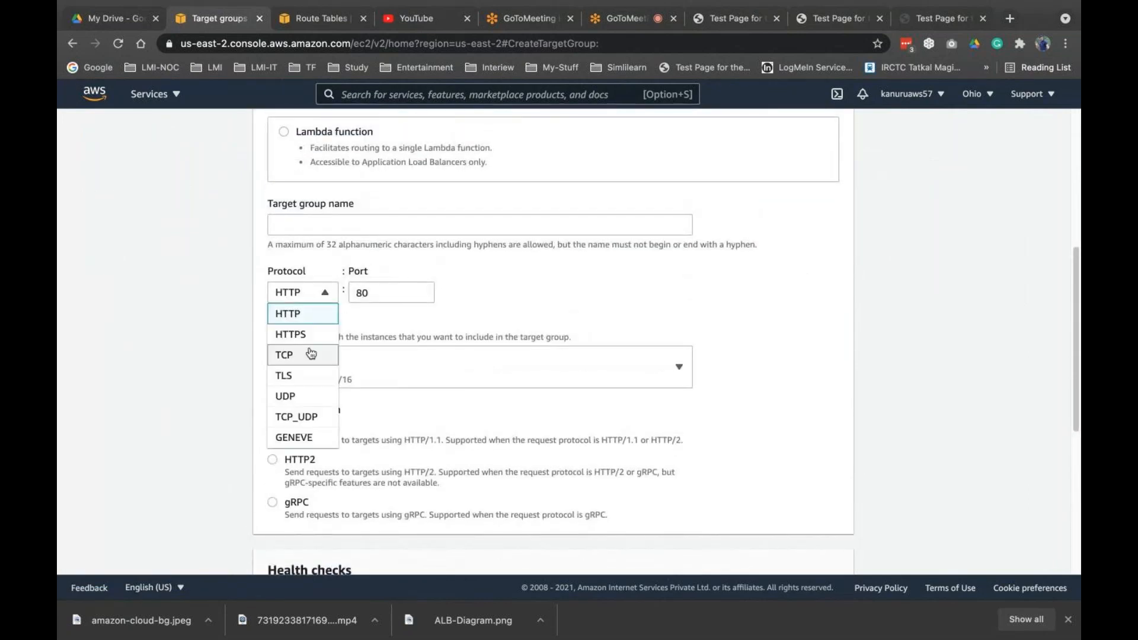
pyautogui.click(311, 354)
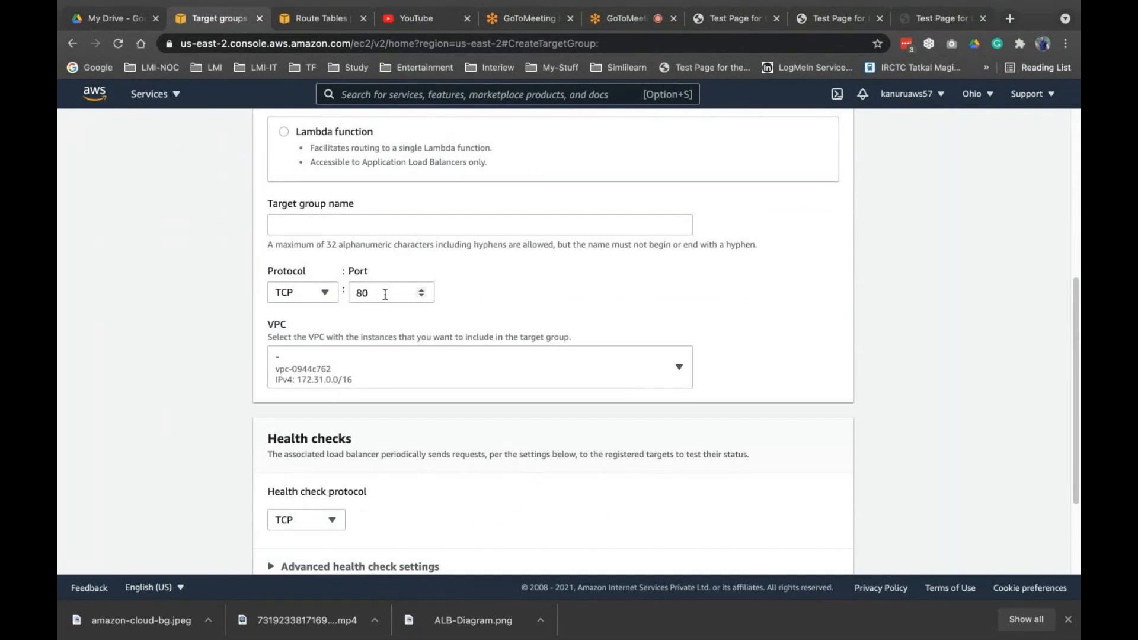
# Select my-vpc as the target group's VPC and keep TCP as the health check protocol.
pyautogui.click(372, 355)
pyautogui.click(377, 422)
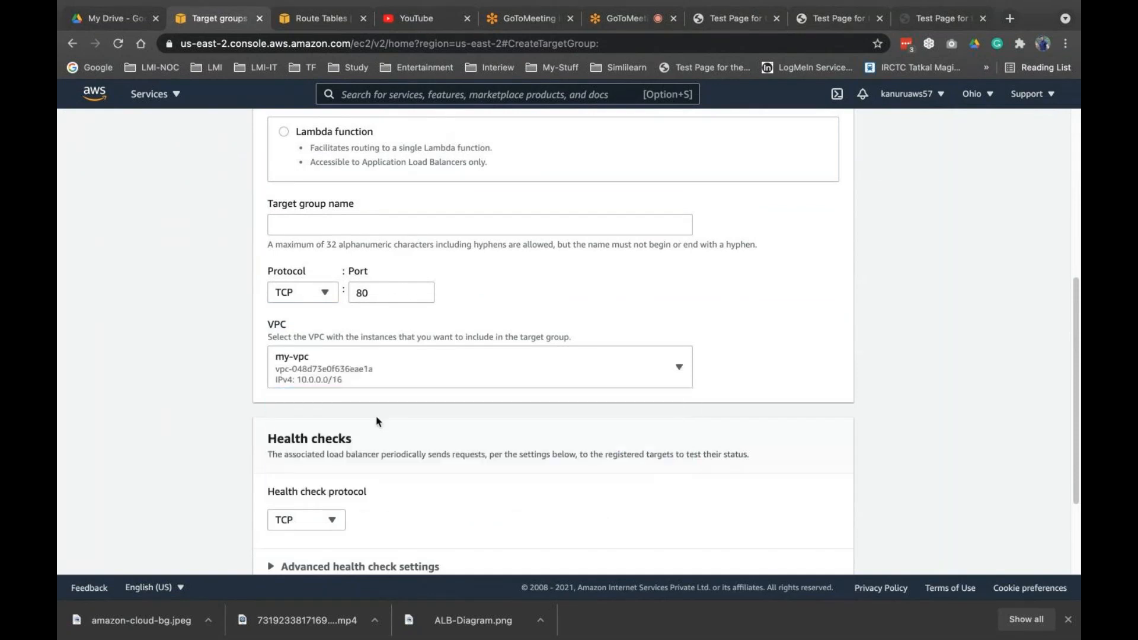
pyautogui.scroll(-3, 378, 421)
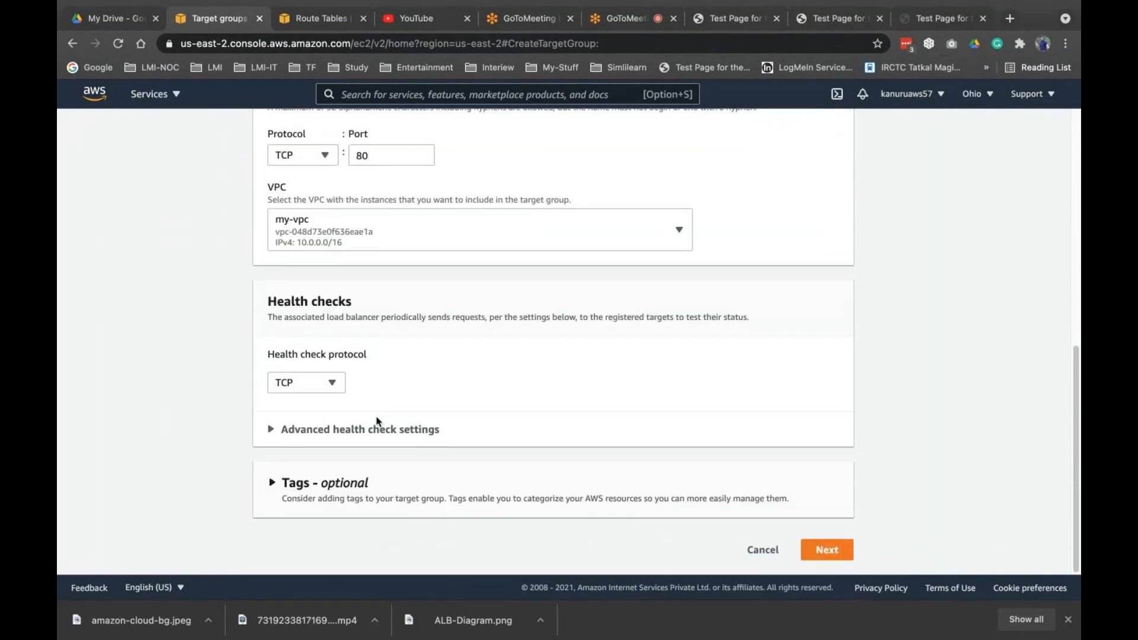
pyautogui.click(333, 382)
pyautogui.click(472, 389)
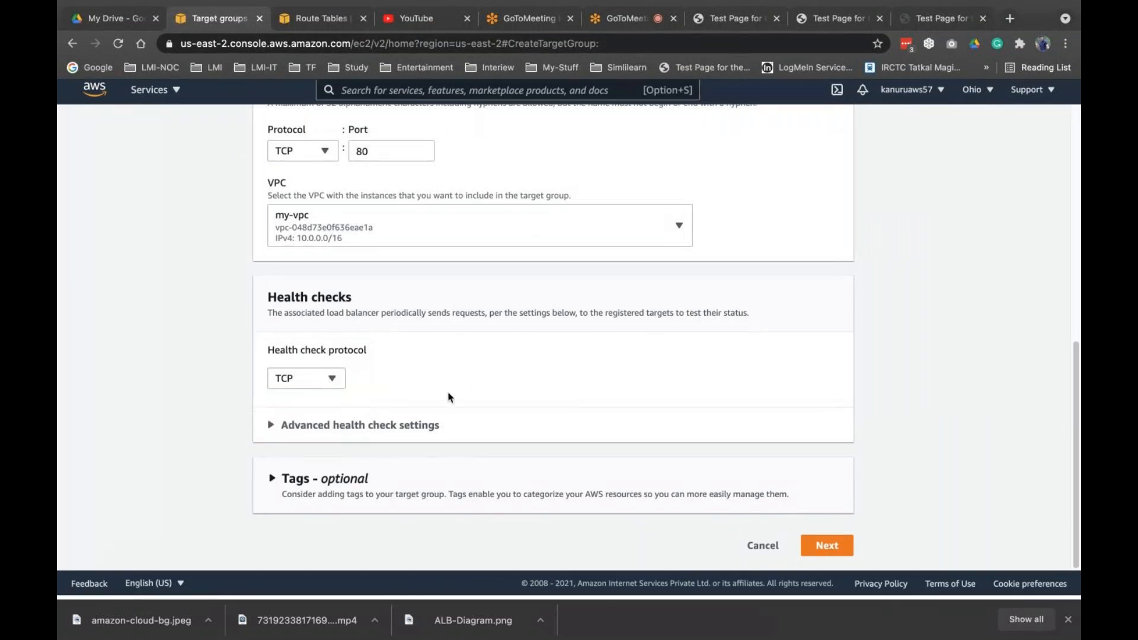
# Set the health check interval to 10 seconds in the advanced health check settings.
pyautogui.click(439, 425)
pyautogui.scroll(-4, 399, 432)
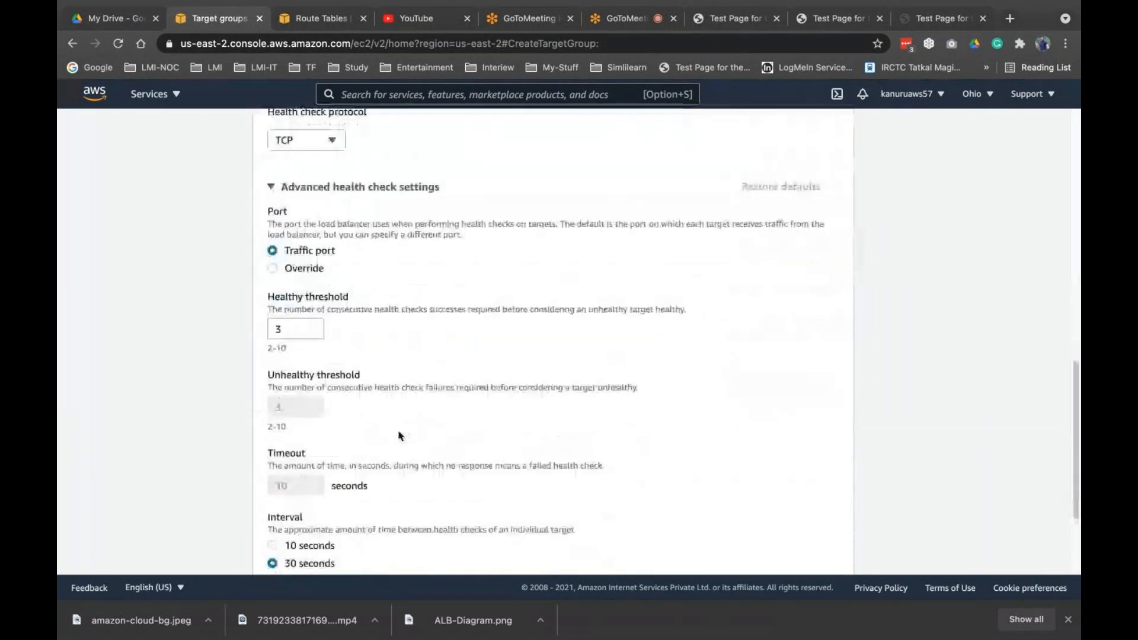
pyautogui.scroll(-1, 400, 436)
pyautogui.click(272, 497)
pyautogui.scroll(-2, 382, 459)
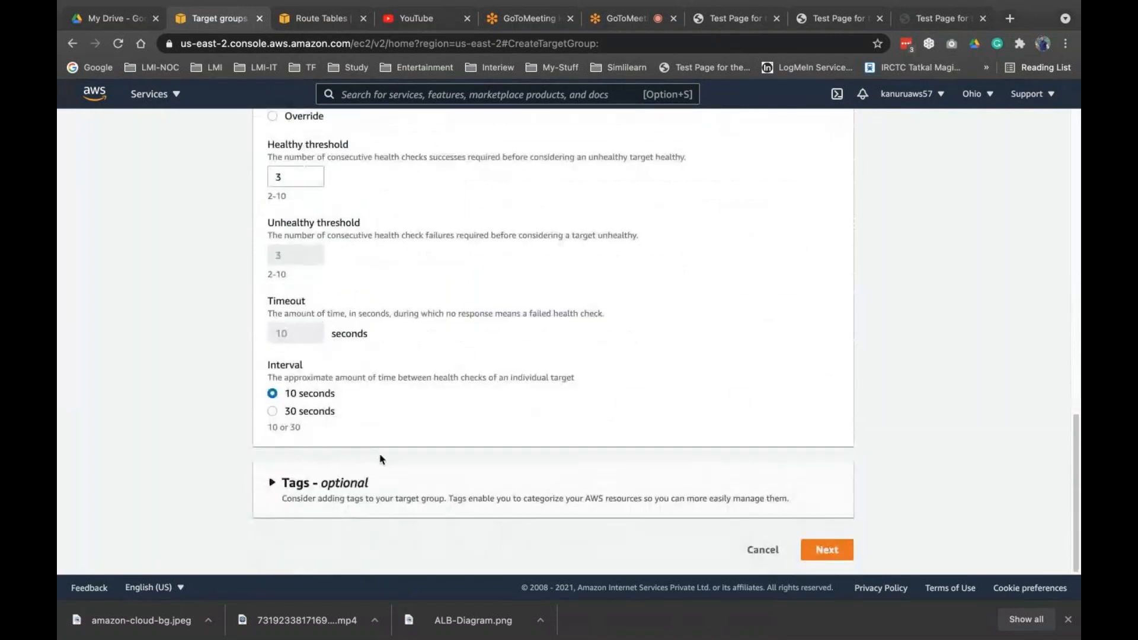
# Name the target group my-first-tg and continue to target registration.
pyautogui.scroll(4, 835, 553)
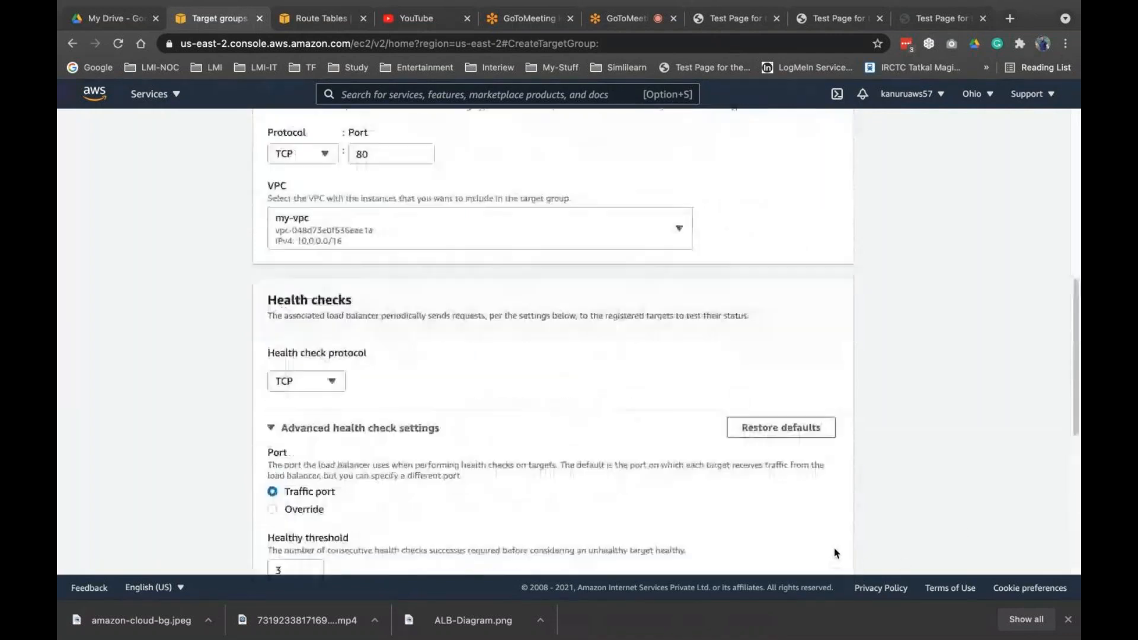
pyautogui.click(480, 316)
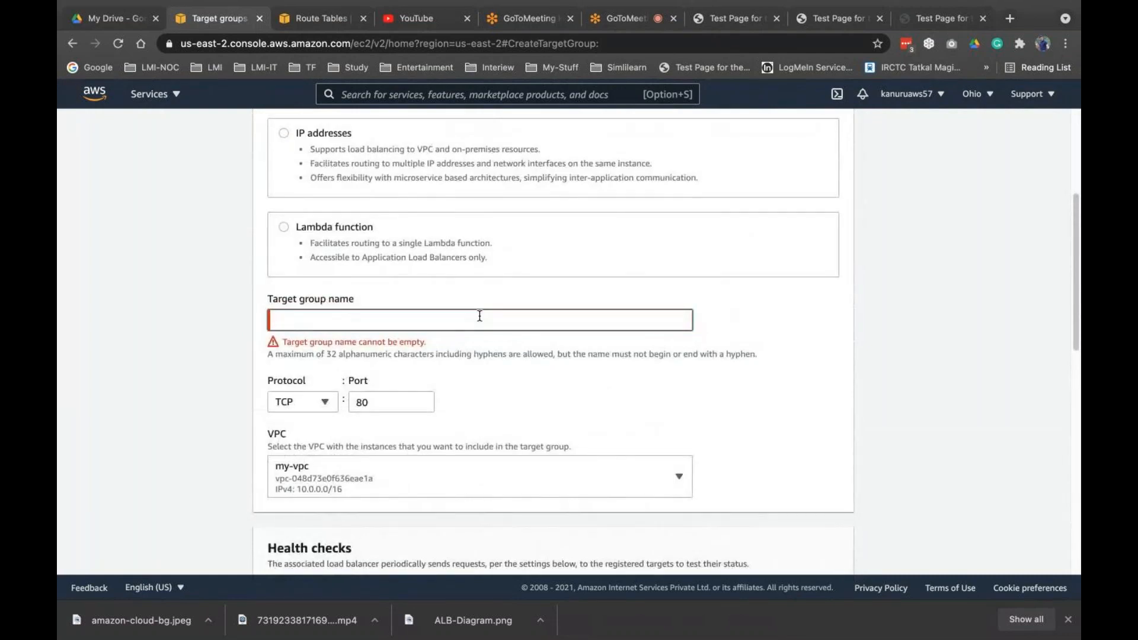
pyautogui.write('my-')
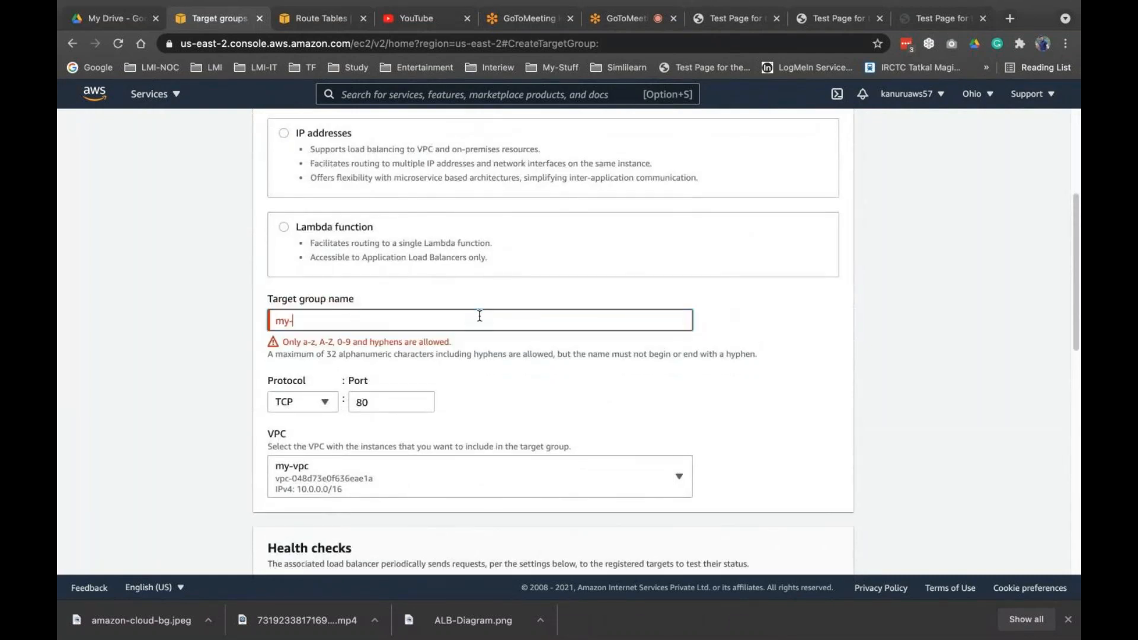
pyautogui.write('firtst')
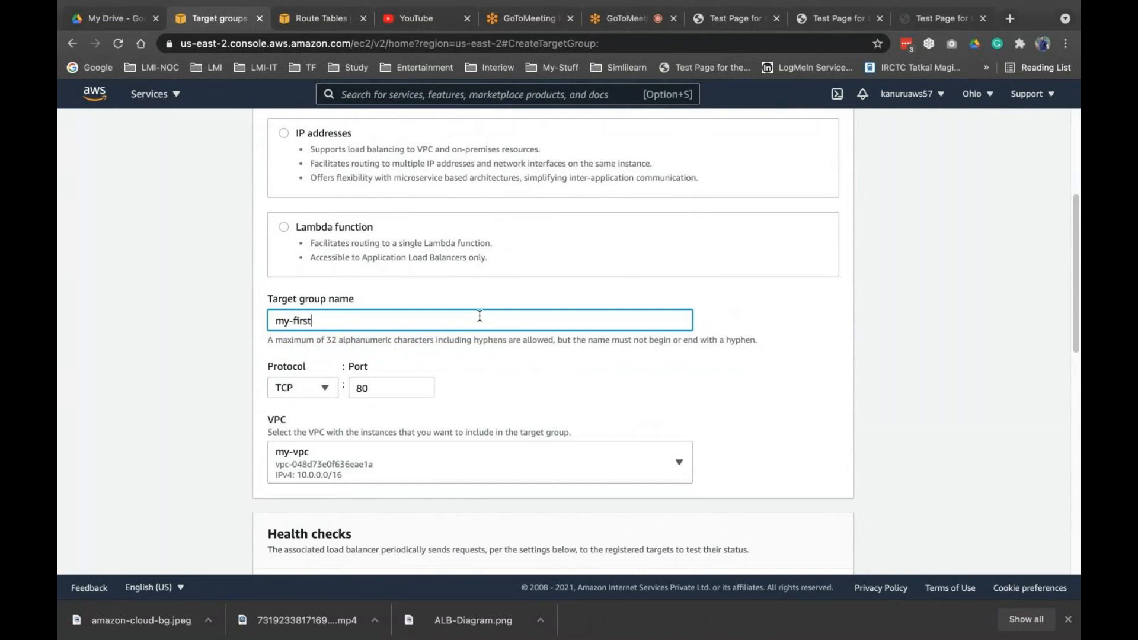
pyautogui.write('-tg')
pyautogui.scroll(-6, 519, 294)
pyautogui.scroll(-5, 519, 295)
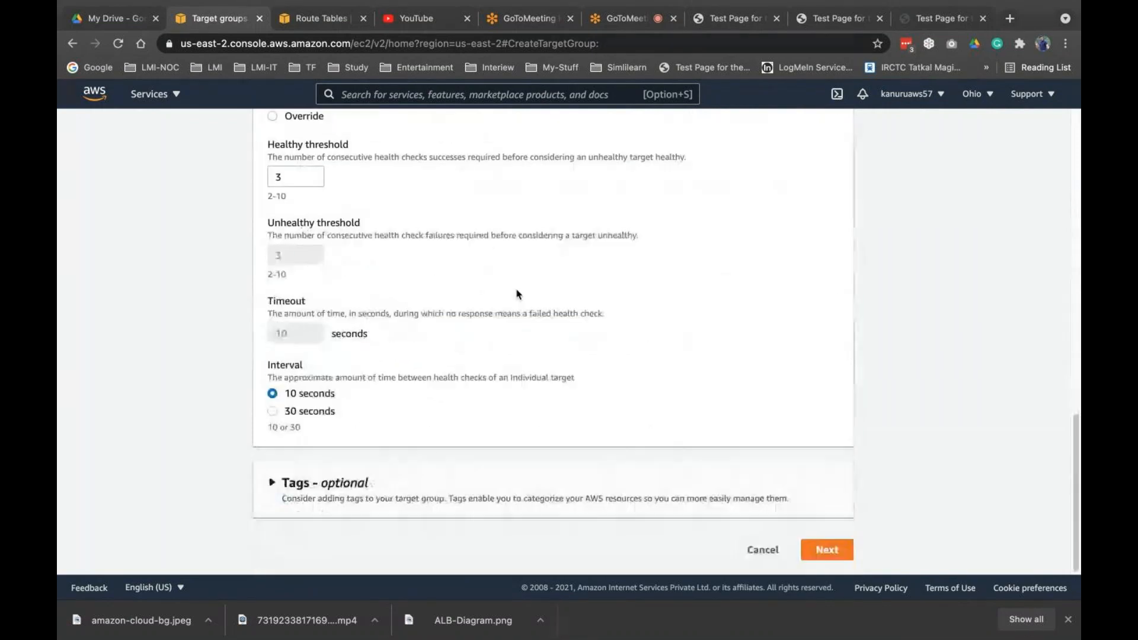
pyautogui.click(824, 551)
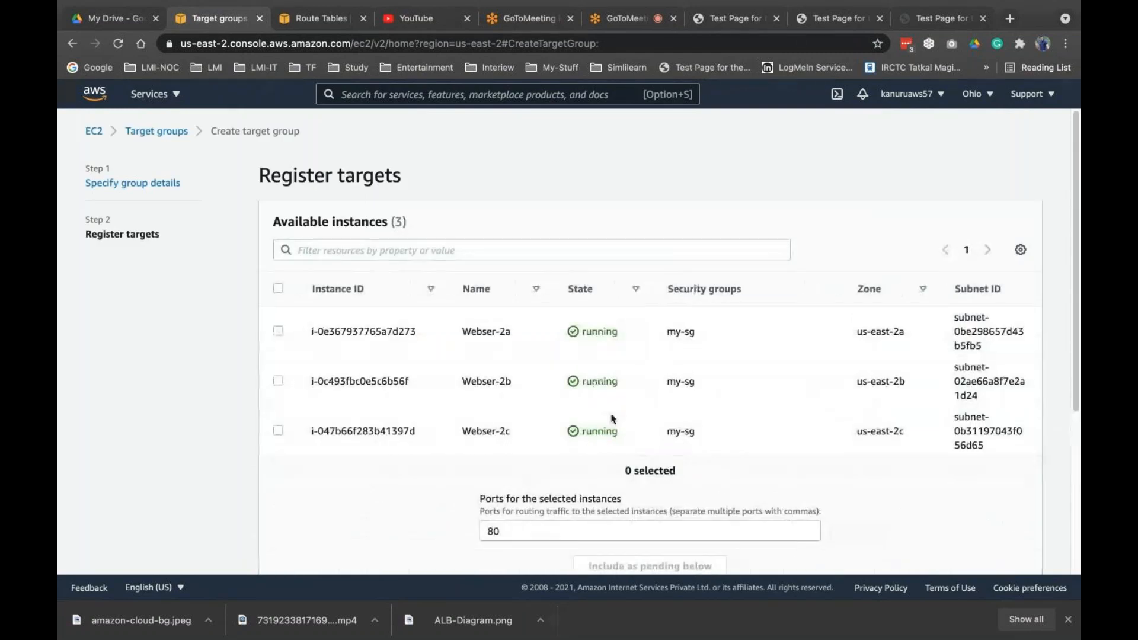
# Select instances Webser-2a, Webser-2b and Webser-2c, and create the target group, choosing to register pending targets only.
pyautogui.click(278, 331)
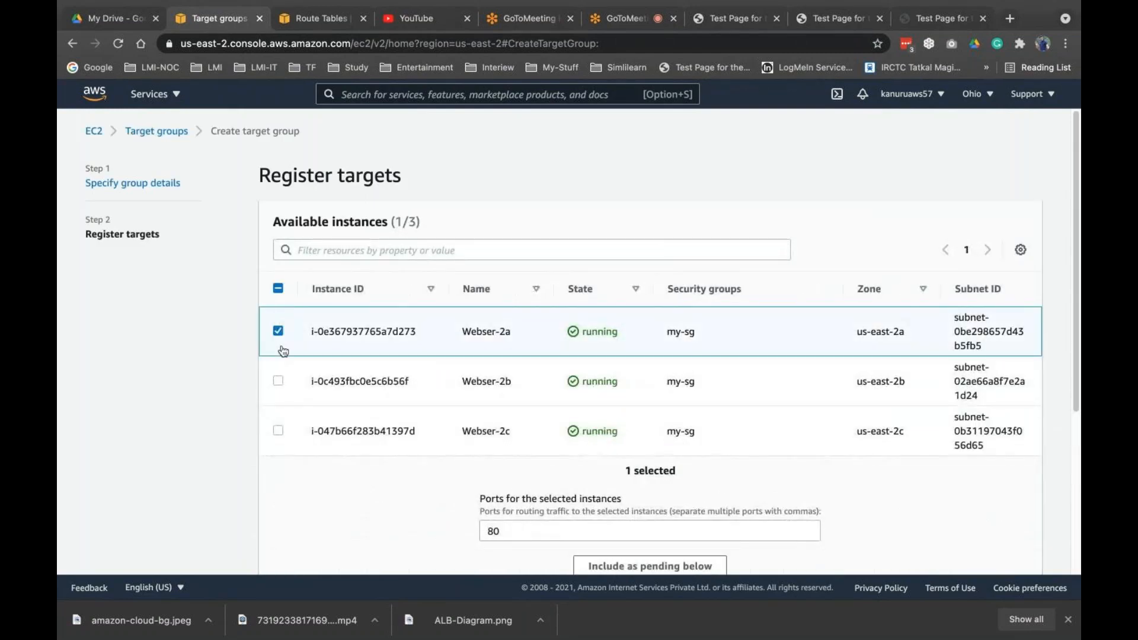
pyautogui.click(279, 381)
pyautogui.click(279, 428)
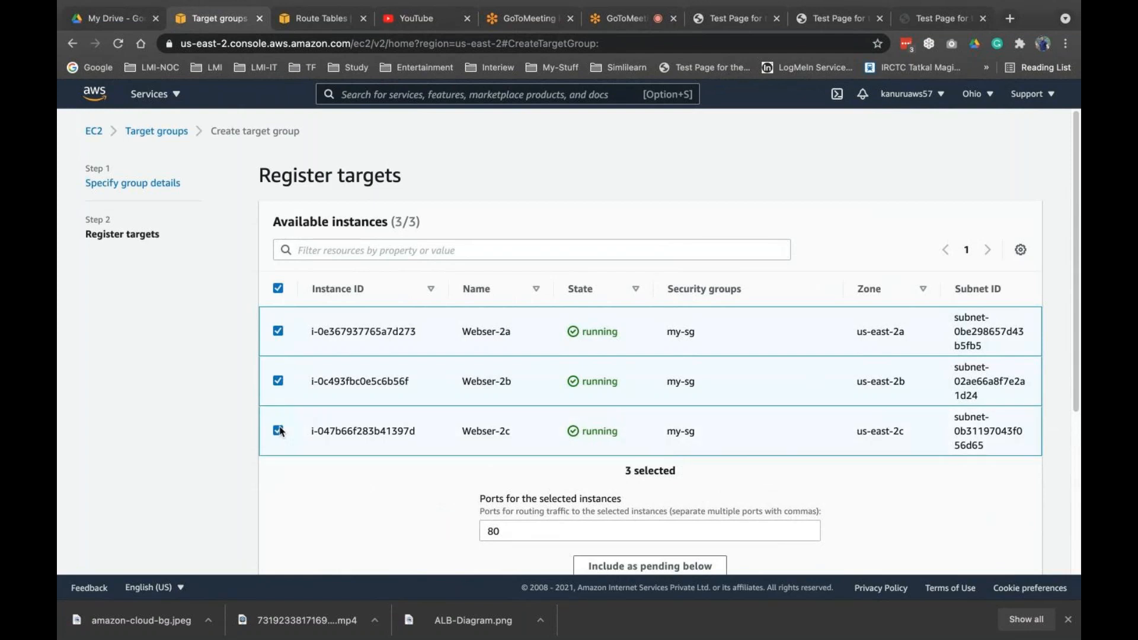
pyautogui.scroll(-2, 377, 403)
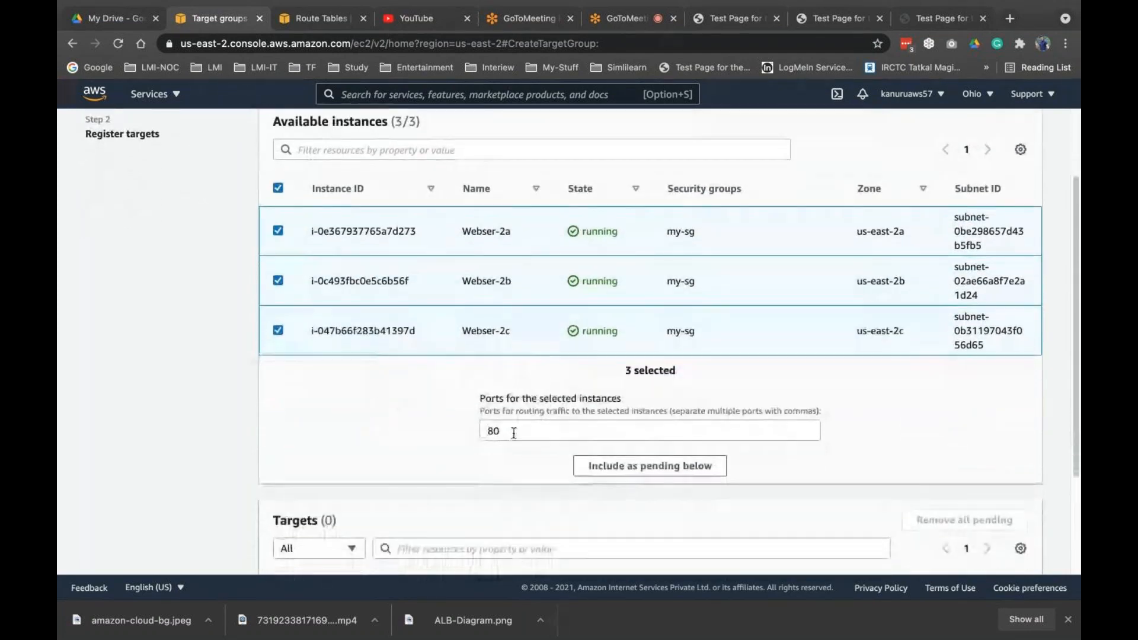
pyautogui.scroll(-3, 786, 489)
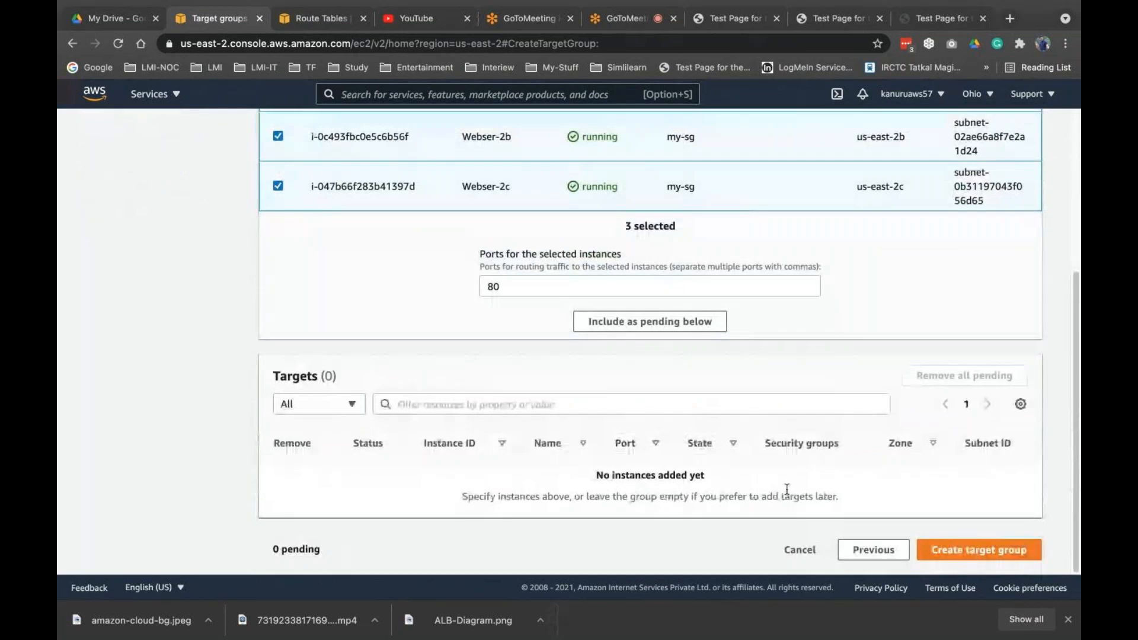
pyautogui.click(978, 554)
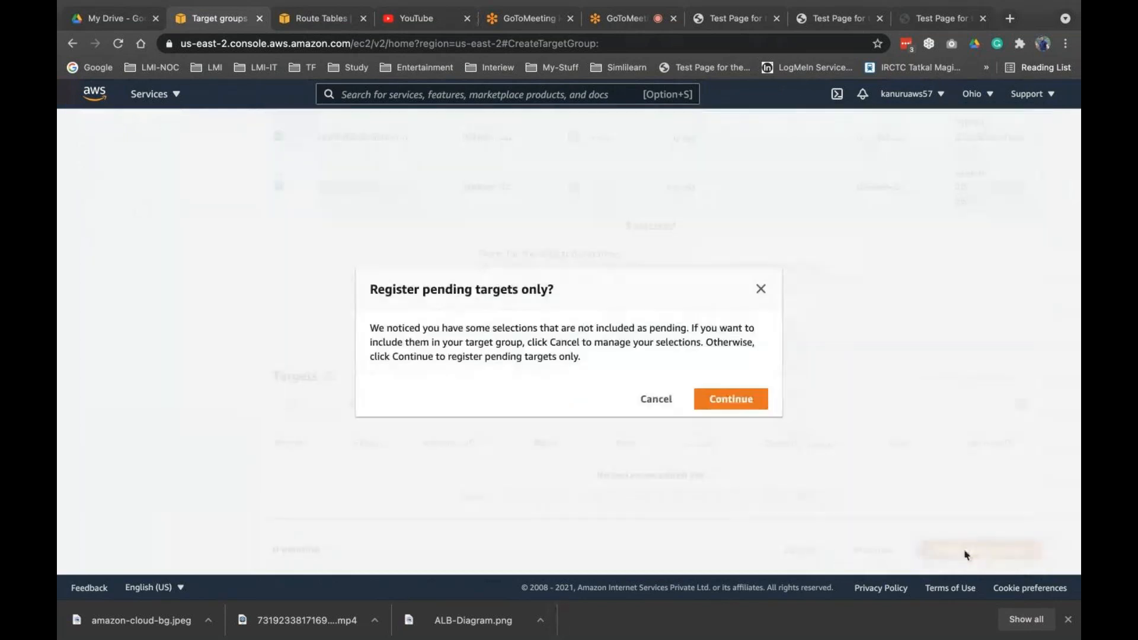
pyautogui.click(737, 406)
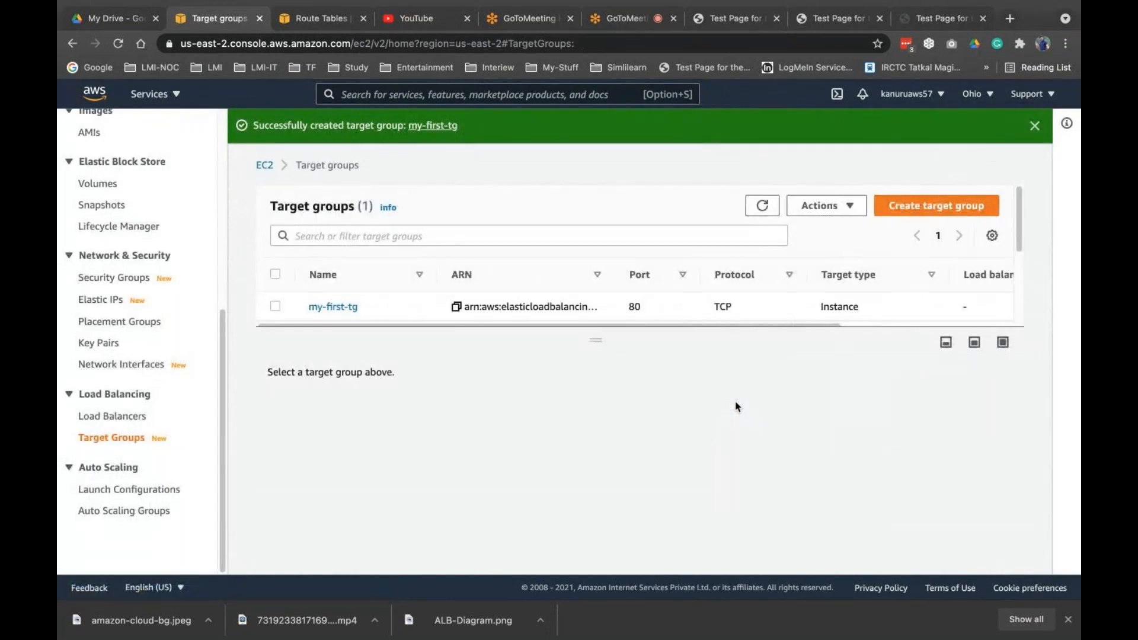
# Examine the details, registered targets and available actions of my-first-tg, refreshing its data.
pyautogui.click(277, 308)
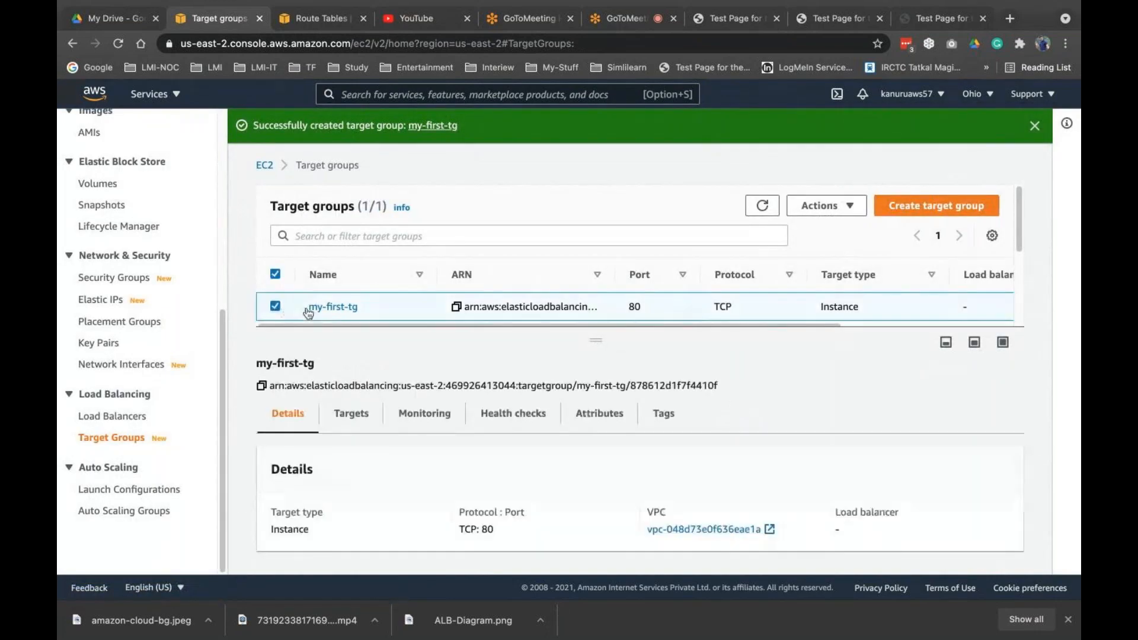
pyautogui.click(363, 420)
pyautogui.scroll(-2, 541, 420)
pyautogui.scroll(2, 711, 469)
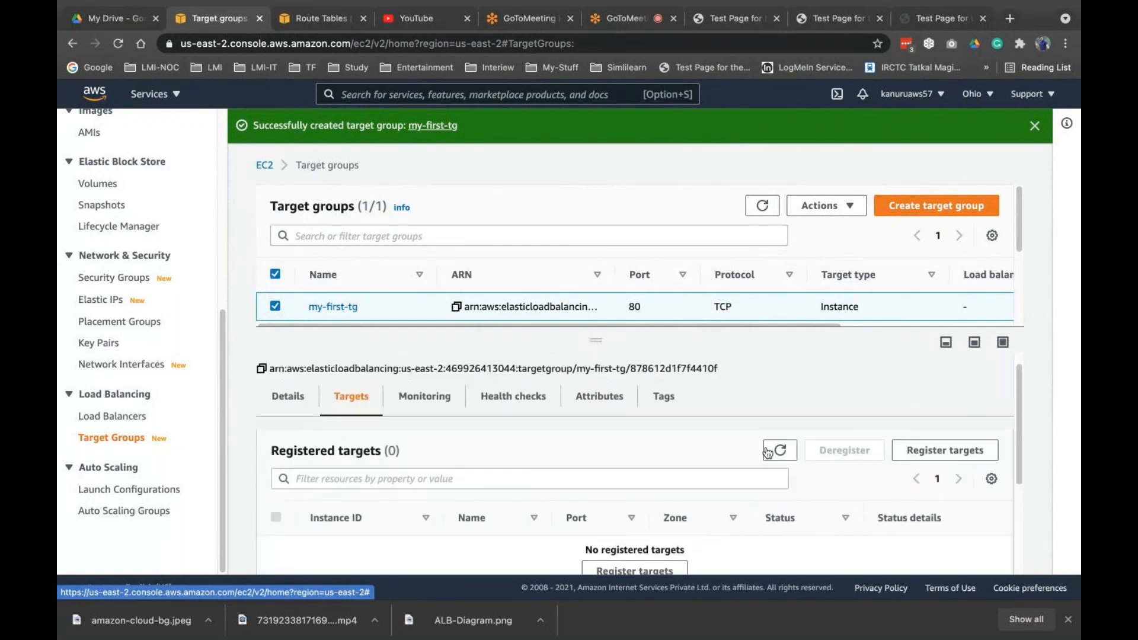
pyautogui.click(768, 452)
pyautogui.scroll(-3, 784, 450)
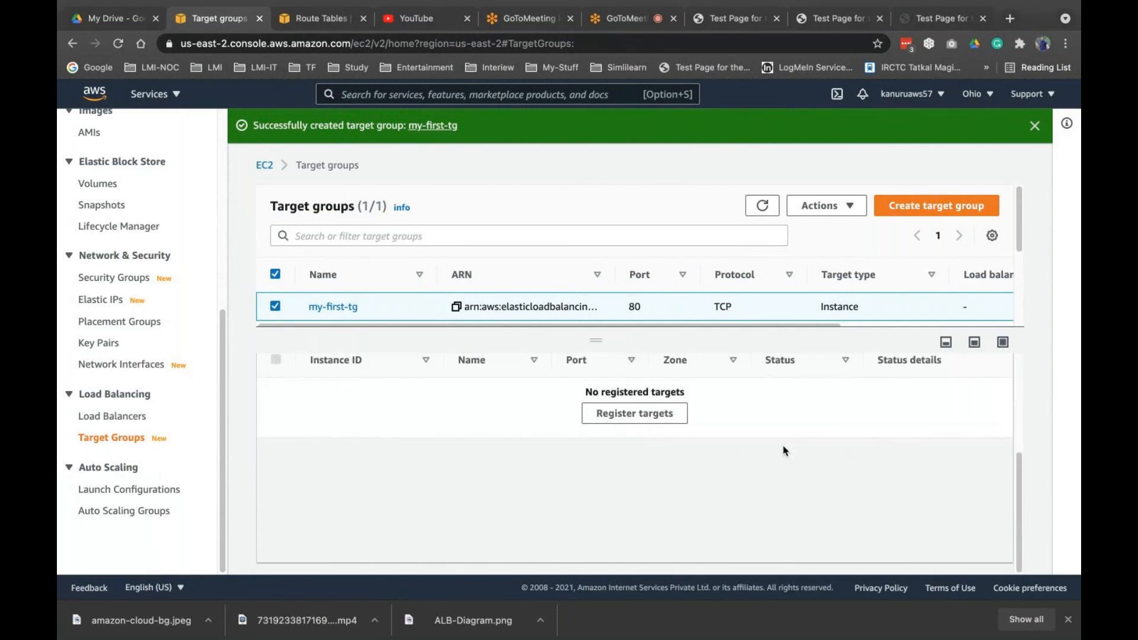
pyautogui.scroll(3, 784, 452)
pyautogui.click(295, 415)
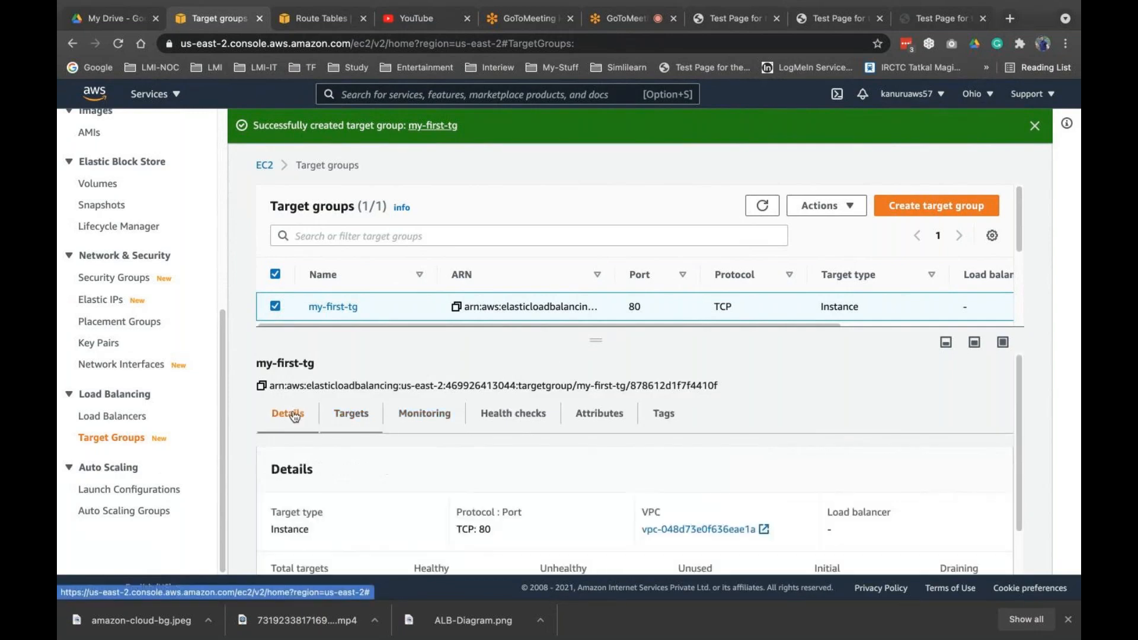
pyautogui.click(821, 205)
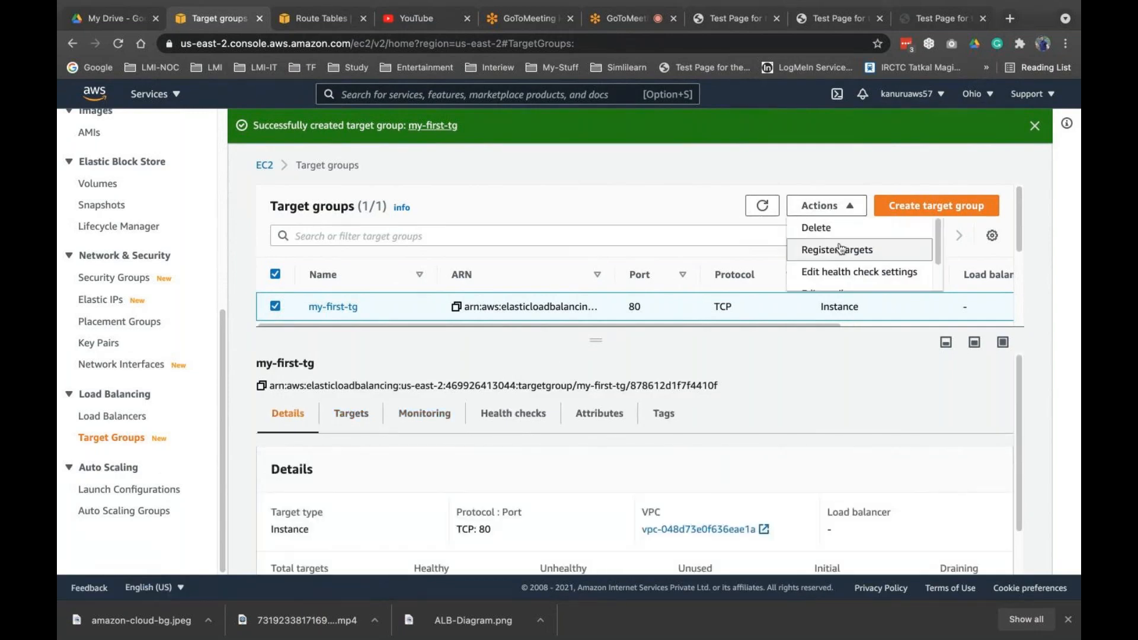
pyautogui.scroll(-2, 842, 249)
pyautogui.scroll(2, 830, 243)
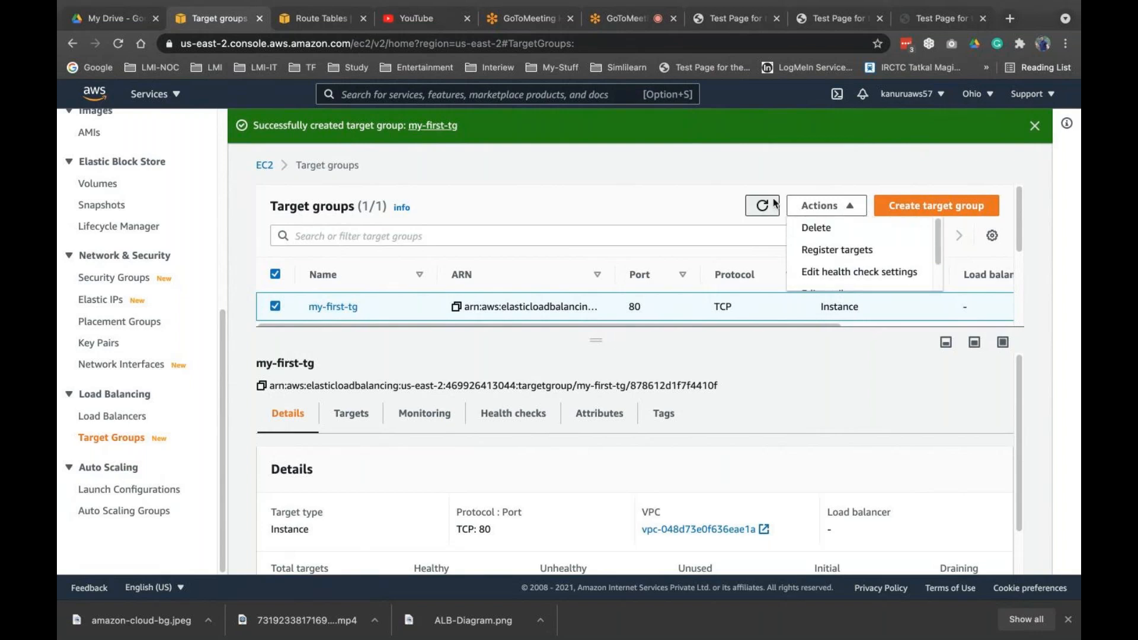
pyautogui.click(762, 206)
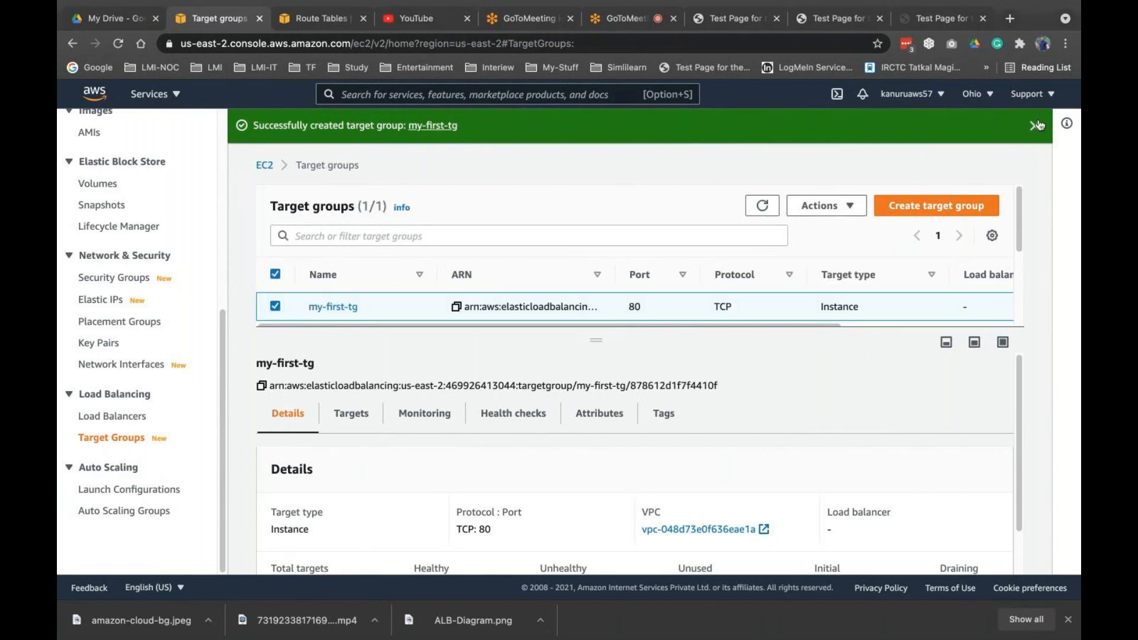
pyautogui.click(1035, 126)
pyautogui.scroll(-1, 550, 323)
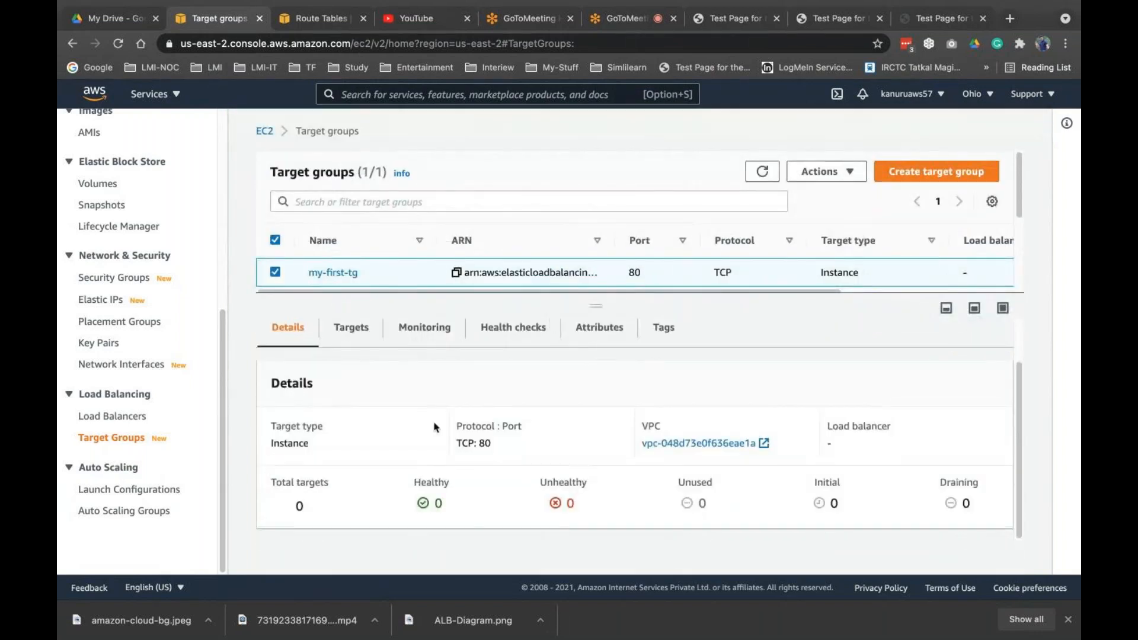
# Register all three Webser instances on port 80 as targets of my-first-tg and review the registered targets.
pyautogui.click(367, 335)
pyautogui.scroll(-1, 488, 398)
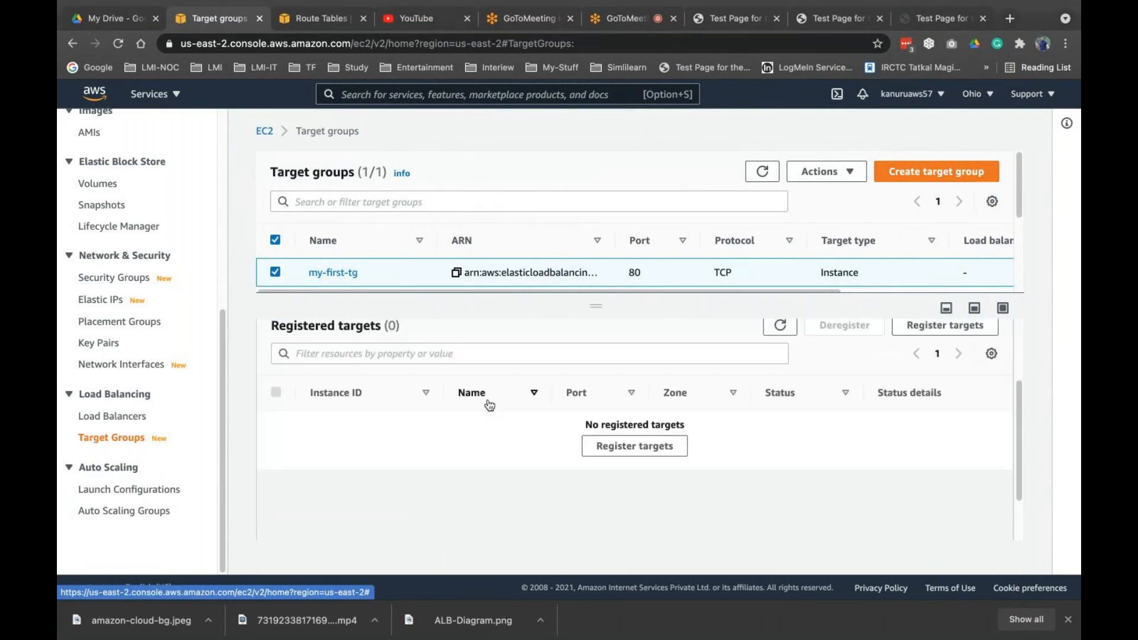
pyautogui.scroll(2, 488, 399)
pyautogui.click(974, 437)
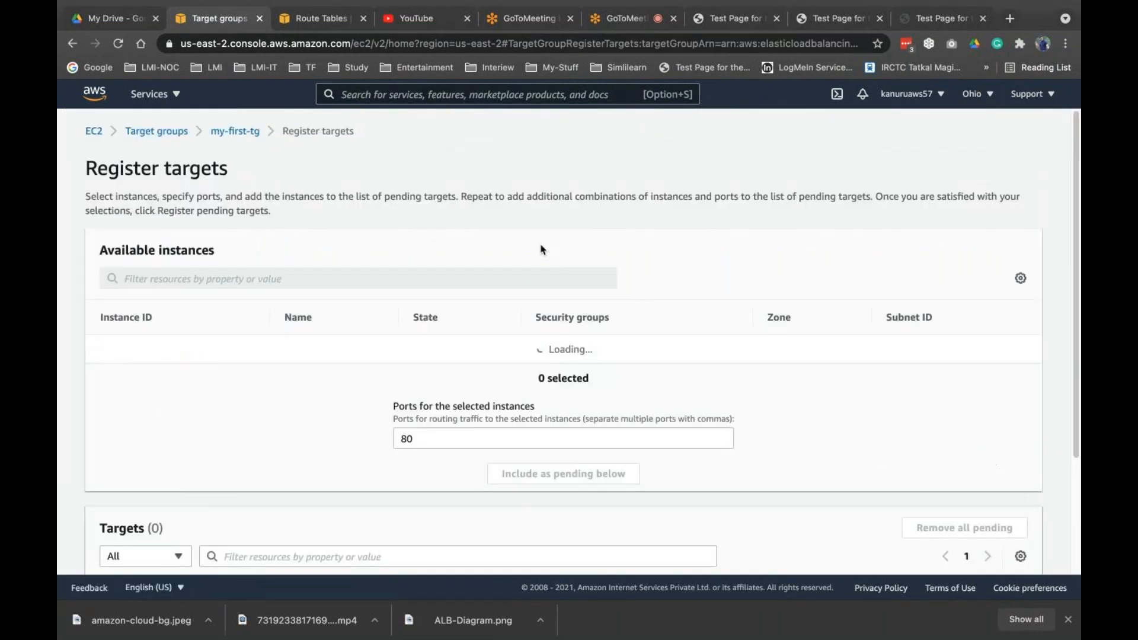
pyautogui.click(104, 317)
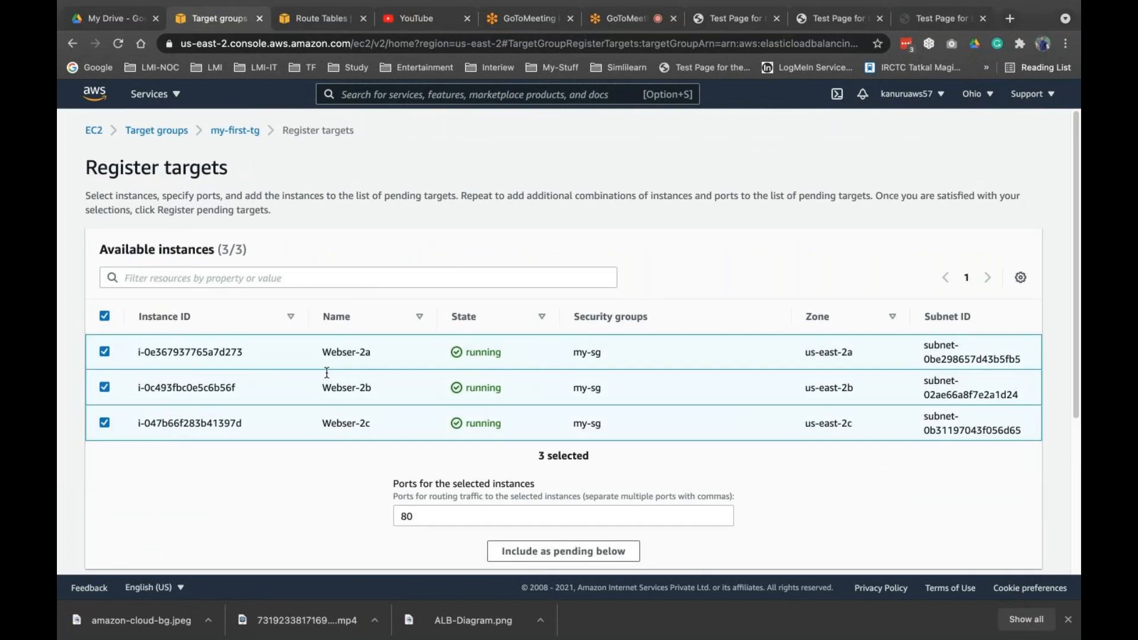
pyautogui.scroll(-4, 327, 372)
pyautogui.click(560, 321)
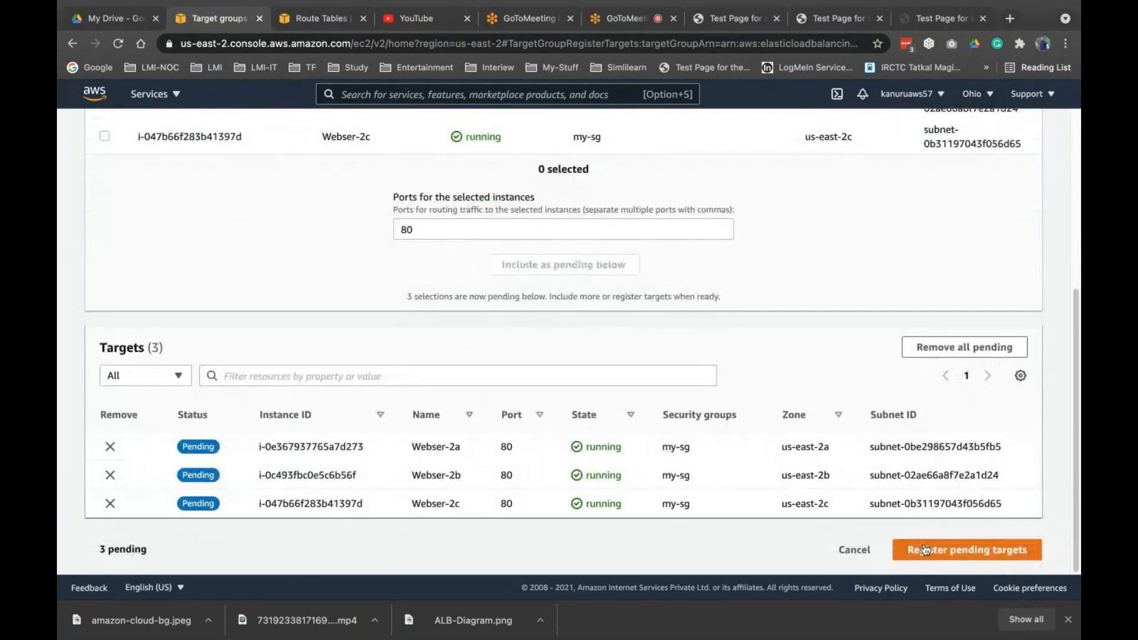
pyautogui.click(925, 550)
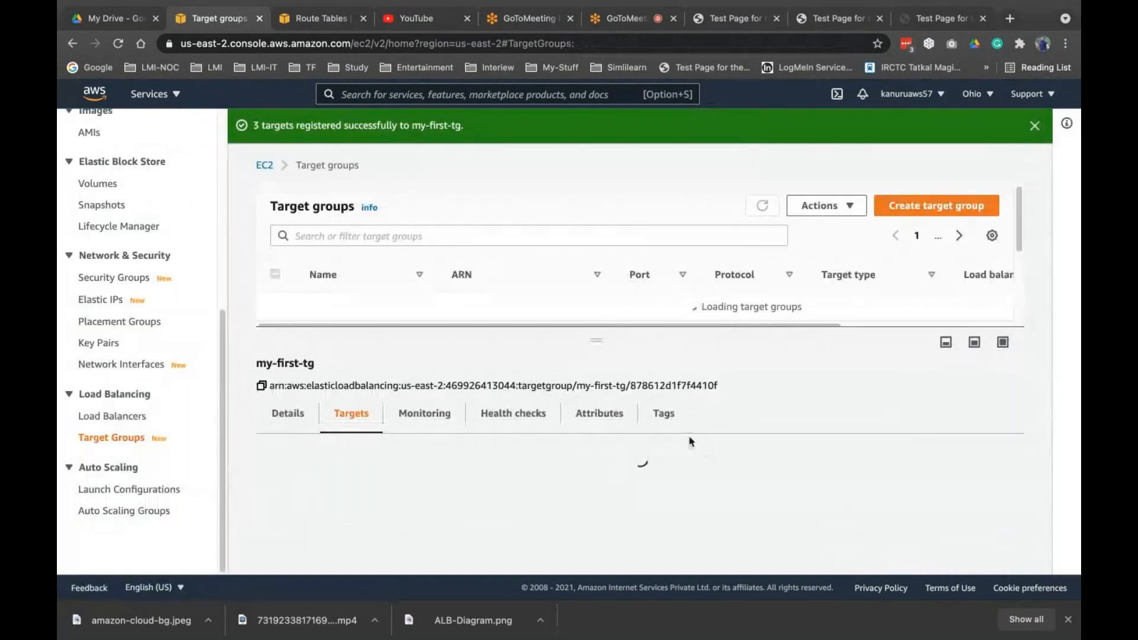
pyautogui.scroll(-3, 689, 441)
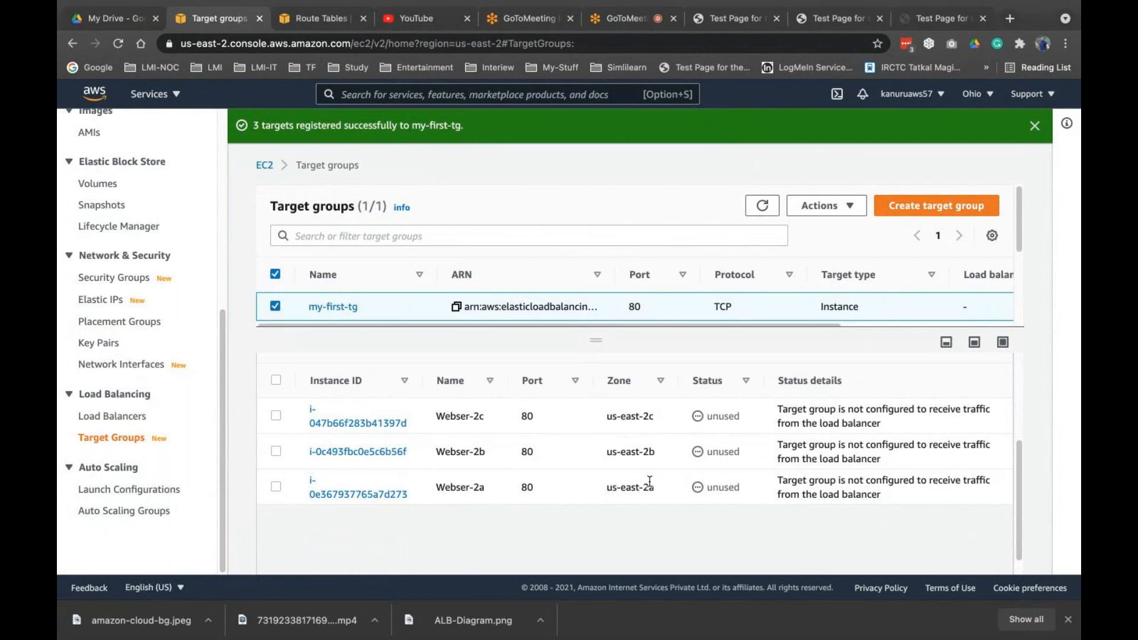
pyautogui.scroll(3, 650, 485)
pyautogui.scroll(-4, 650, 485)
pyautogui.scroll(4, 652, 482)
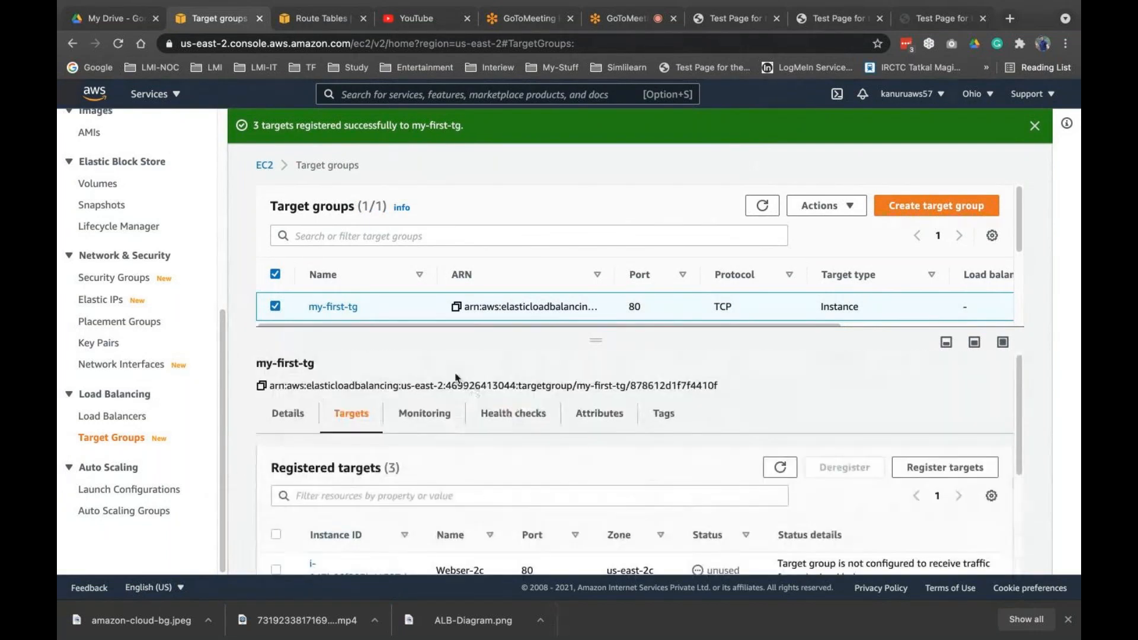
# Start creating a new load balancer of the Network Load Balancer type.
pyautogui.click(114, 421)
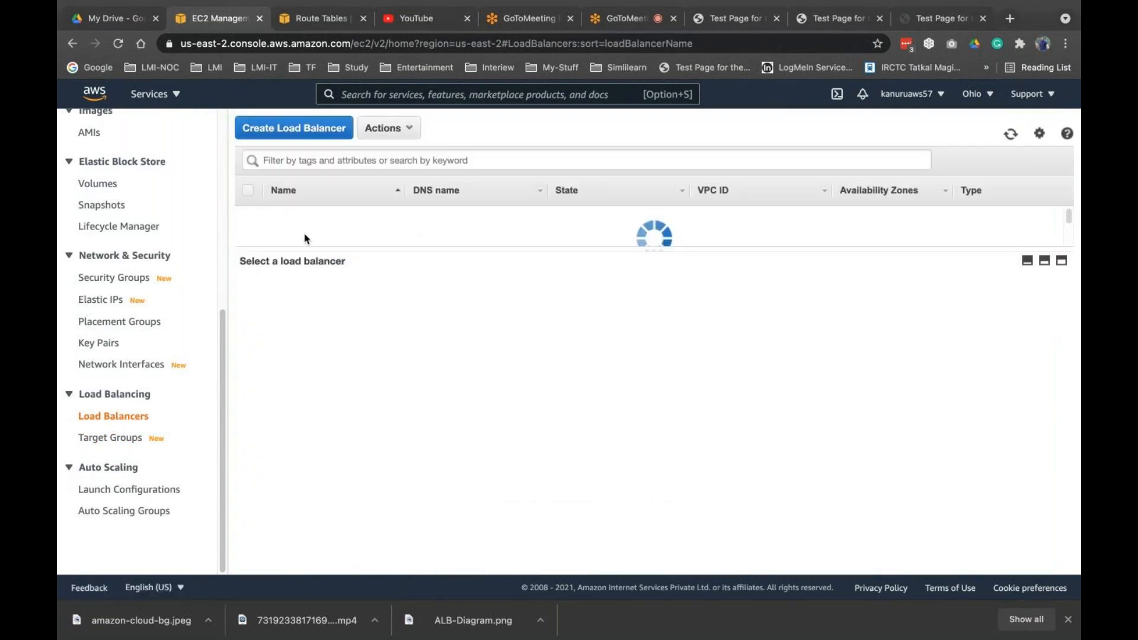
pyautogui.click(295, 128)
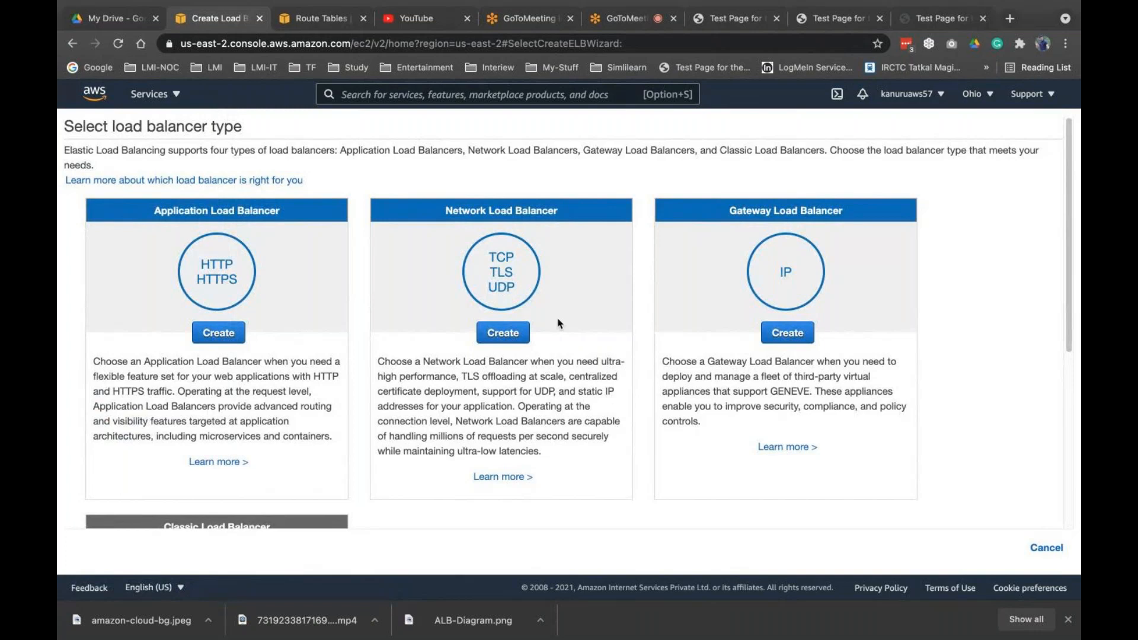
pyautogui.doubleClick(500, 257)
pyautogui.doubleClick(501, 272)
pyautogui.doubleClick(504, 288)
pyautogui.moveTo(381, 359); pyautogui.dragTo(617, 377)
pyautogui.click(455, 379)
pyautogui.click(507, 333)
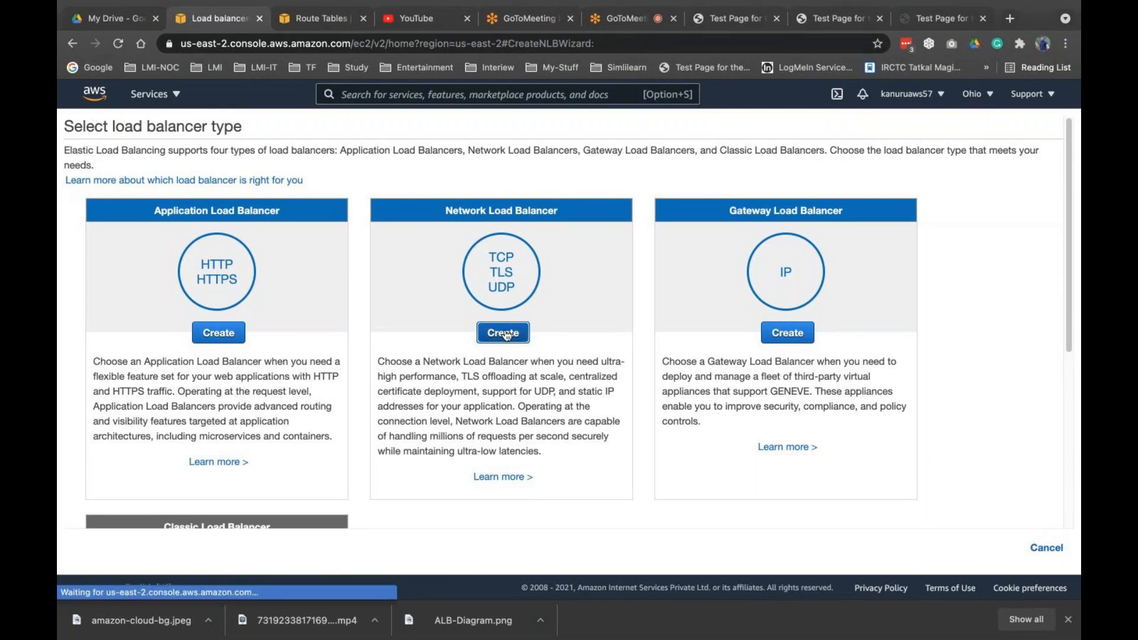
# Name the load balancer my-network-lb and choose my-vpc as its VPC.
pyautogui.click(312, 340)
pyautogui.write('my-')
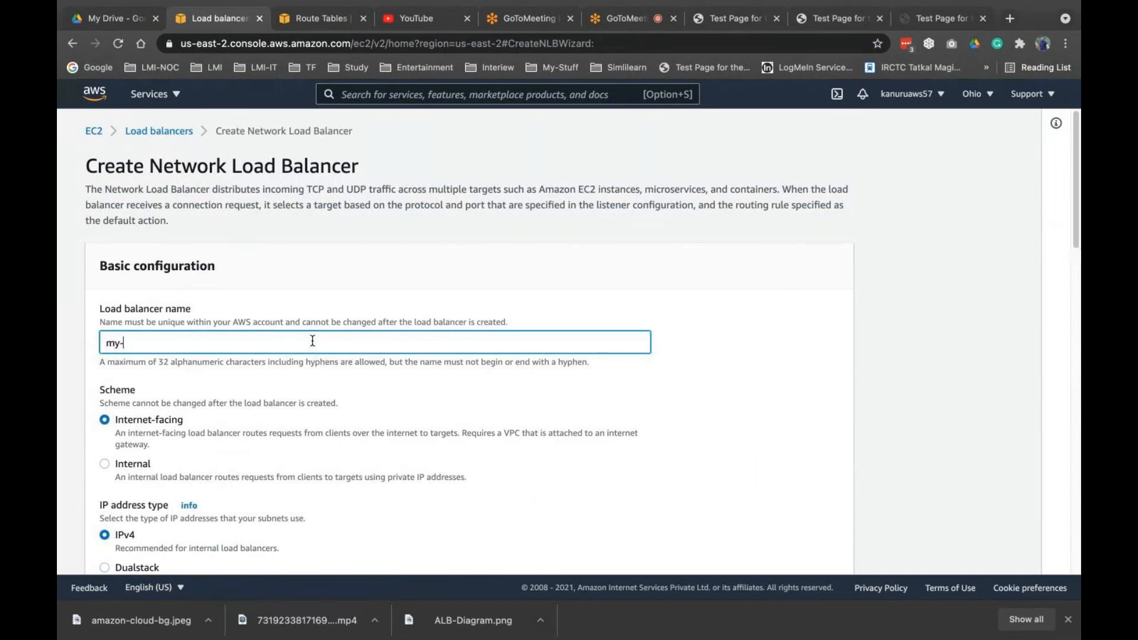
pyautogui.write('network-lb')
pyautogui.scroll(-1, 259, 417)
pyautogui.scroll(-5, 259, 417)
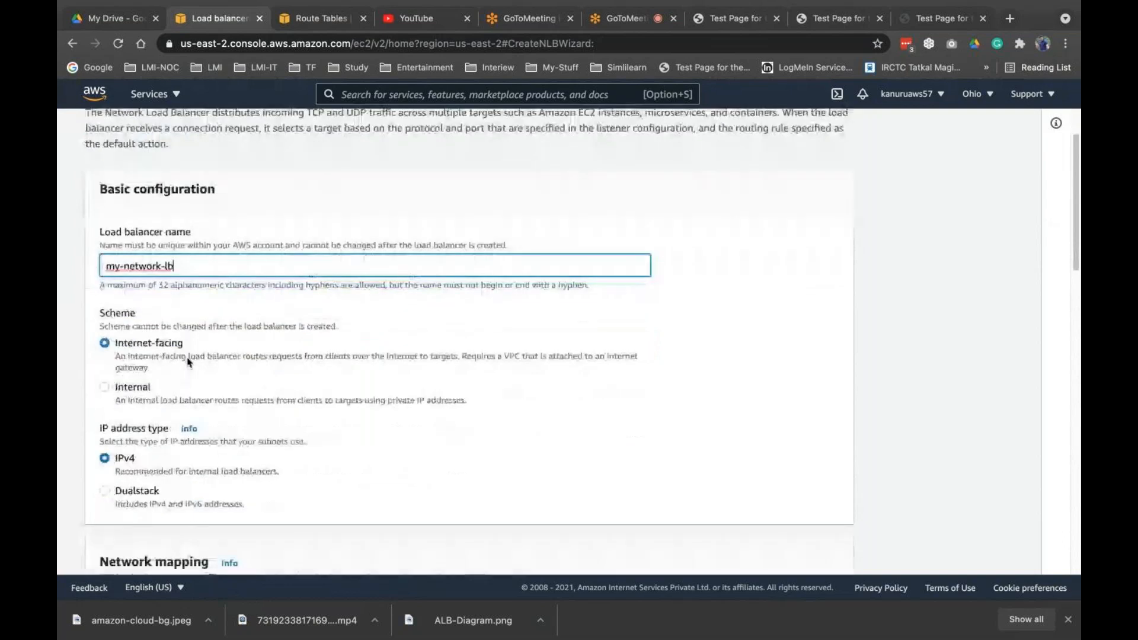
pyautogui.scroll(-3, 268, 391)
pyautogui.click(255, 379)
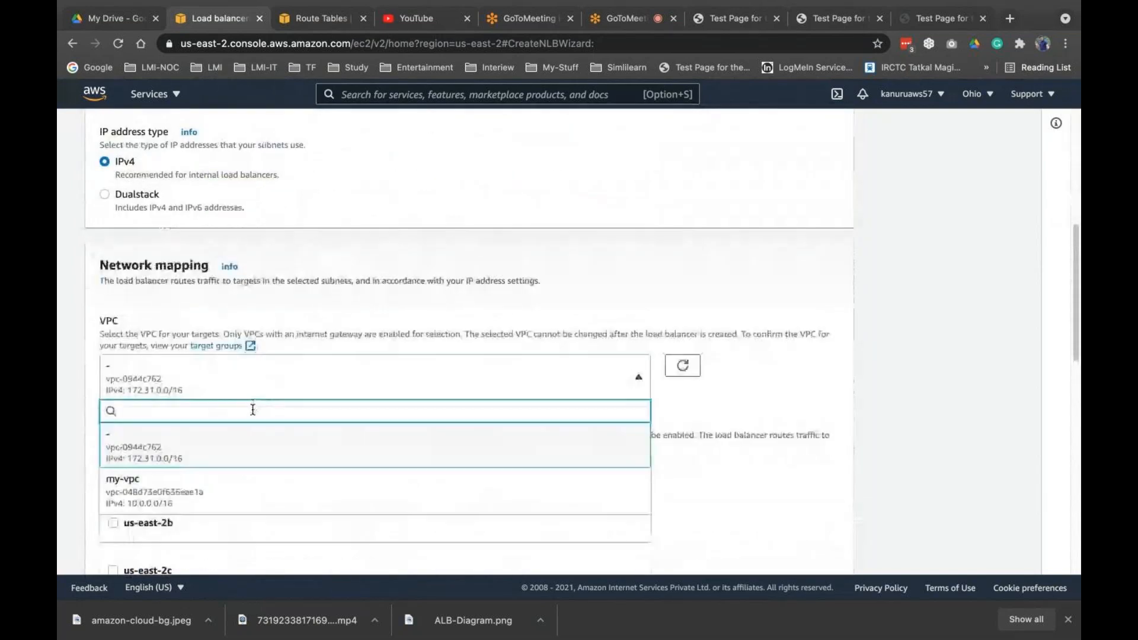
pyautogui.click(227, 483)
# Enable the us-east-2a, us-east-2b and us-east-2c zone mappings with their default subnets.
pyautogui.scroll(-4, 227, 483)
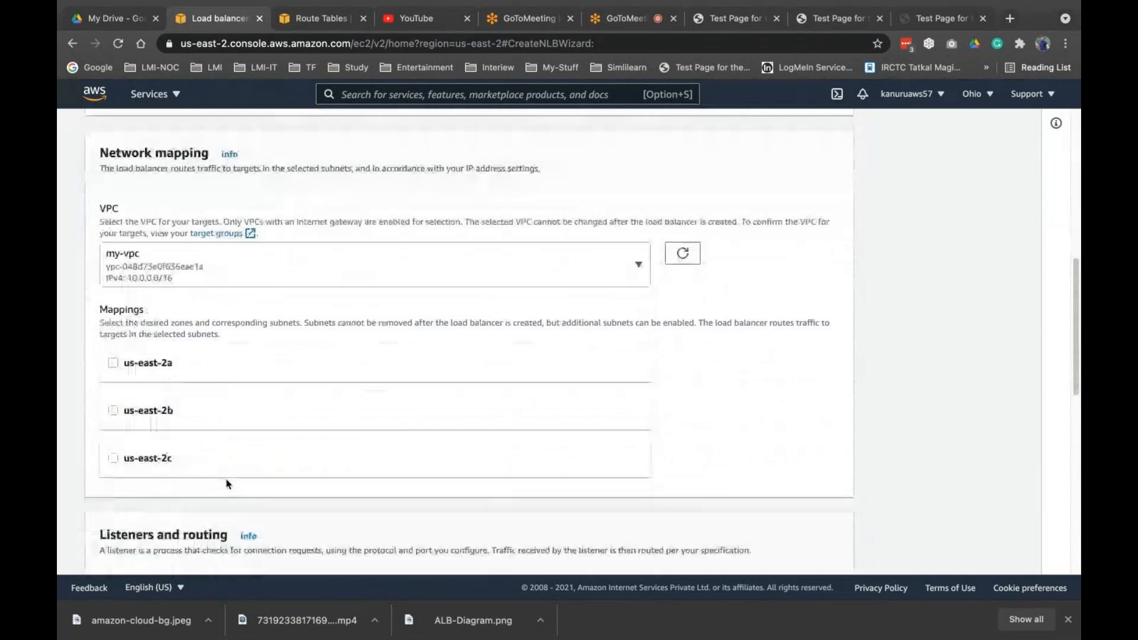
pyautogui.click(113, 301)
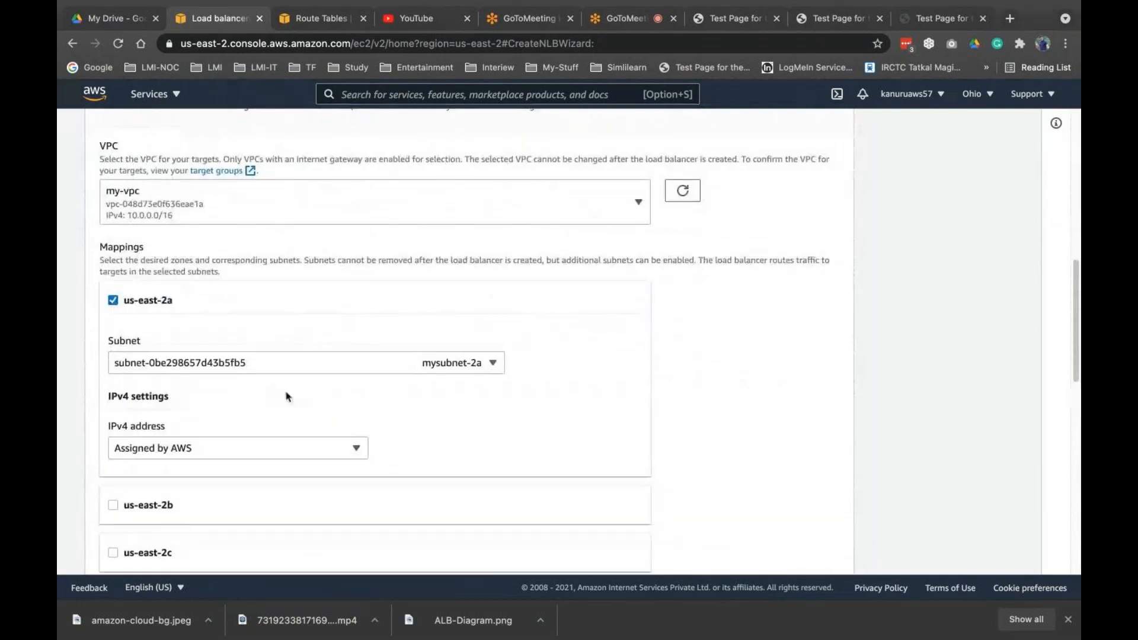
pyautogui.scroll(-2, 120, 456)
pyautogui.click(112, 422)
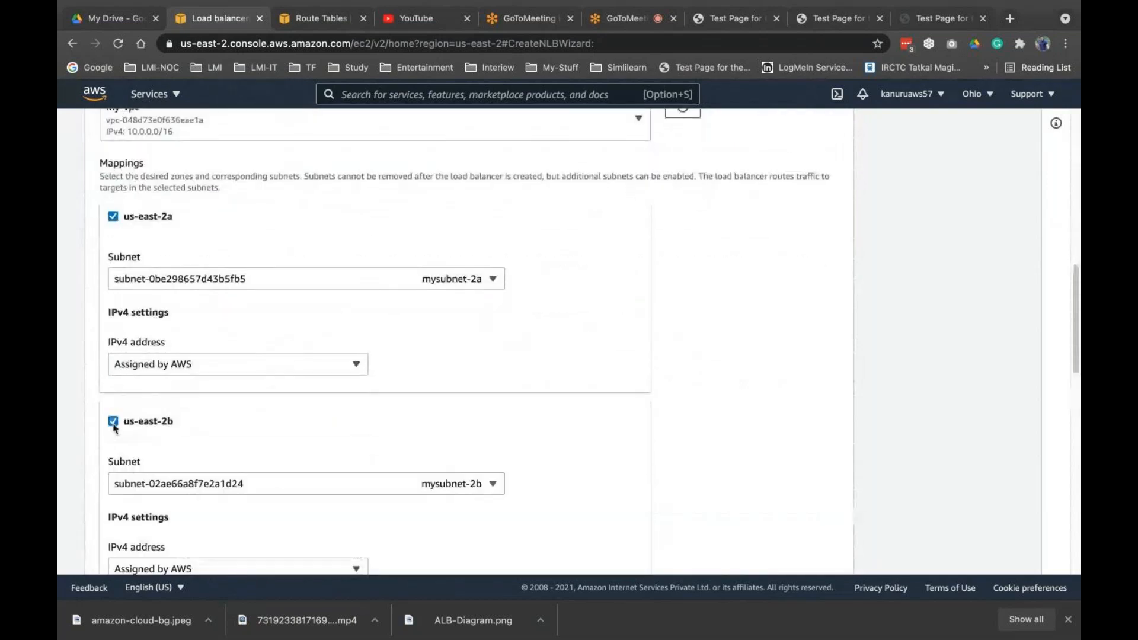
pyautogui.scroll(-3, 113, 425)
pyautogui.click(114, 514)
pyautogui.scroll(-2, 114, 517)
pyautogui.scroll(4, 249, 371)
pyautogui.scroll(3, 249, 371)
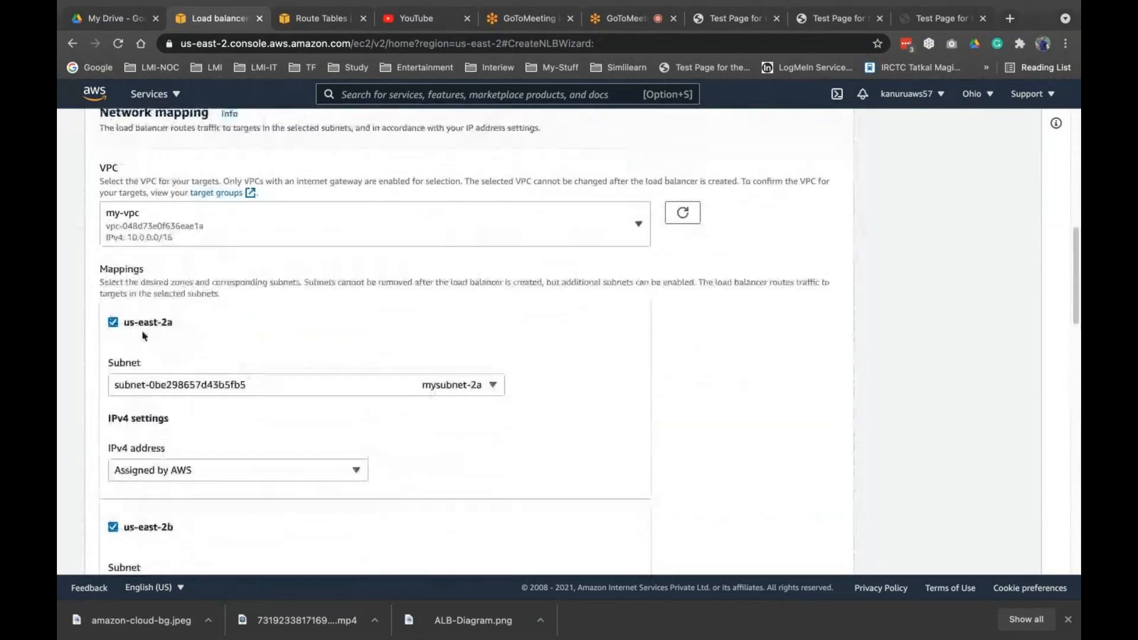
# Review the zone mappings and the IPv4 address options for us-east-2a, keeping Assigned by AWS.
pyautogui.scroll(-12, 232, 421)
pyautogui.scroll(12, 231, 421)
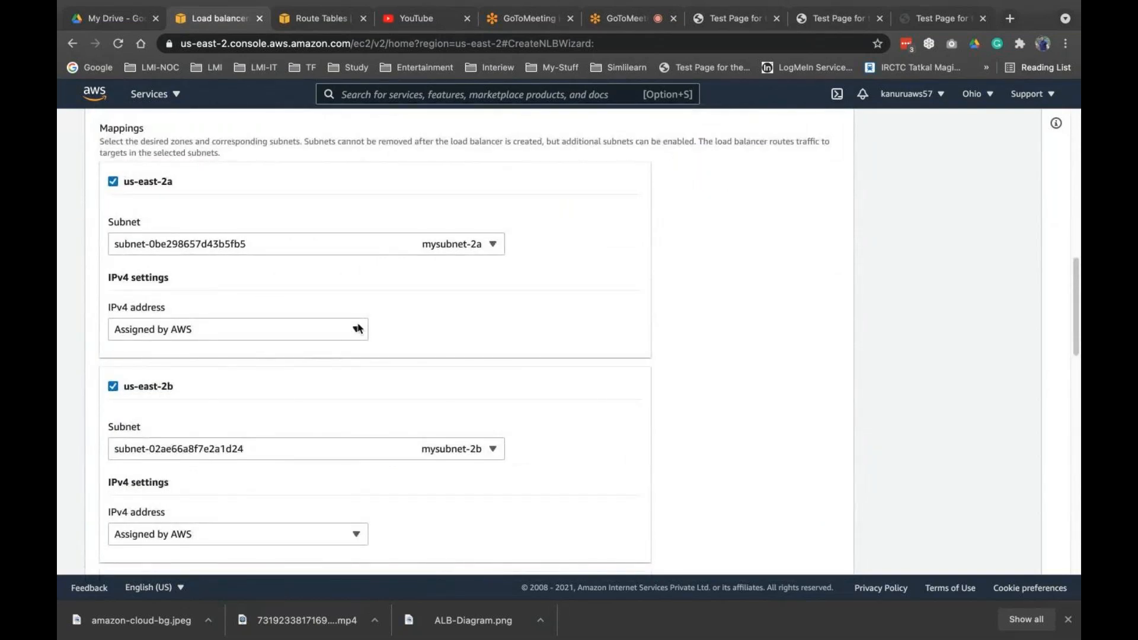
pyautogui.scroll(-3, 148, 350)
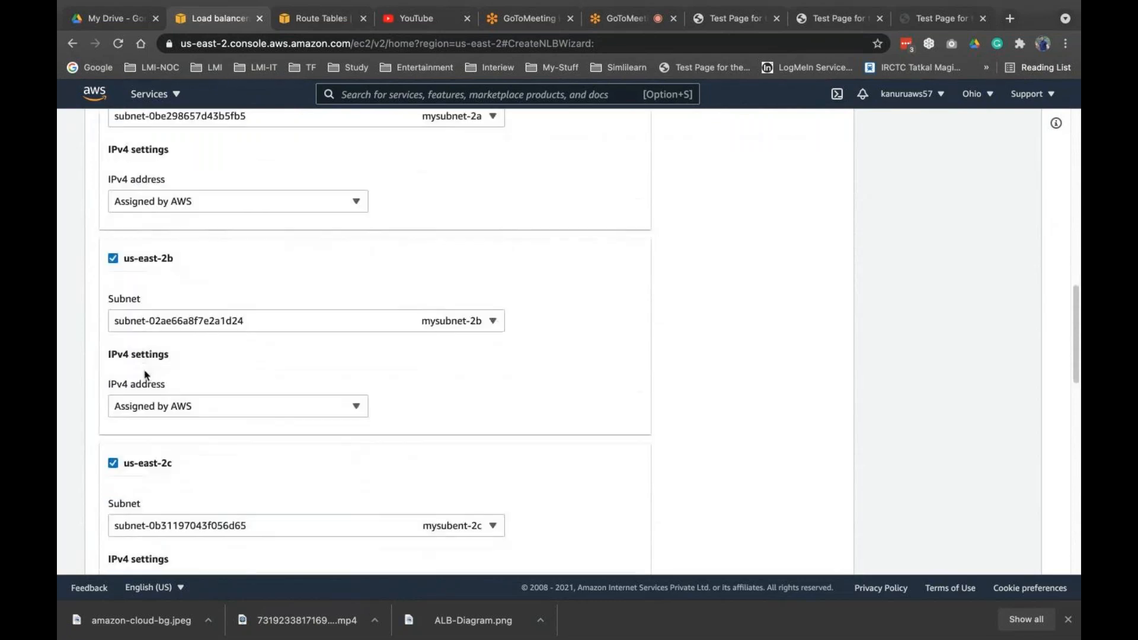
pyautogui.scroll(5, 177, 385)
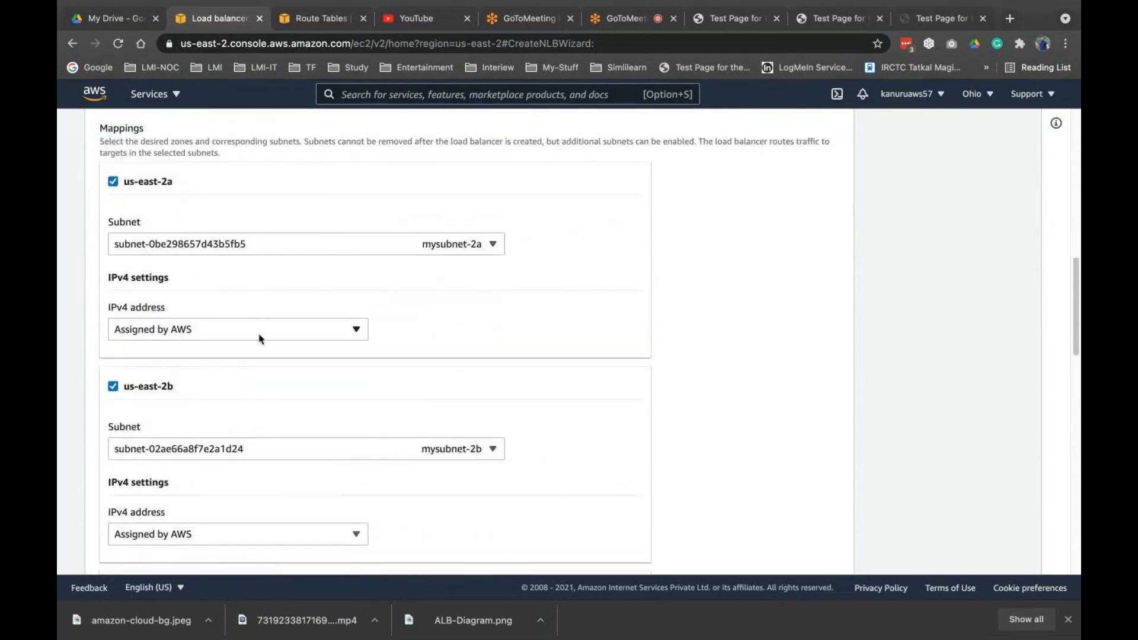
pyautogui.click(319, 335)
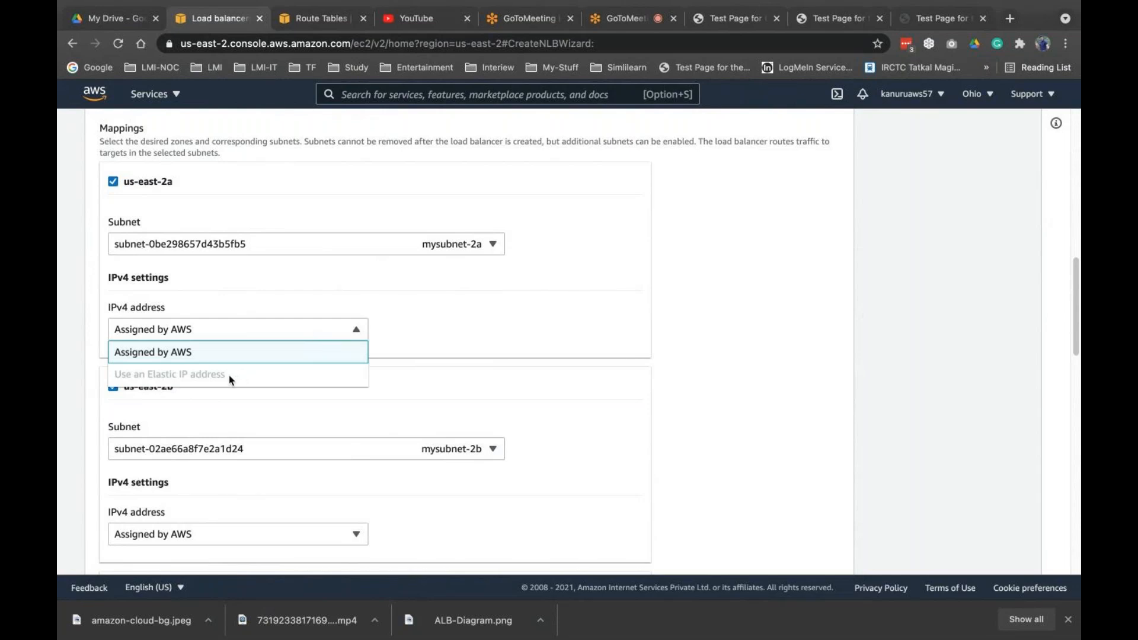
pyautogui.click(188, 358)
# Set the TCP:80 listener's default action to forward to the my-first-tg target group.
pyautogui.scroll(-10, 331, 360)
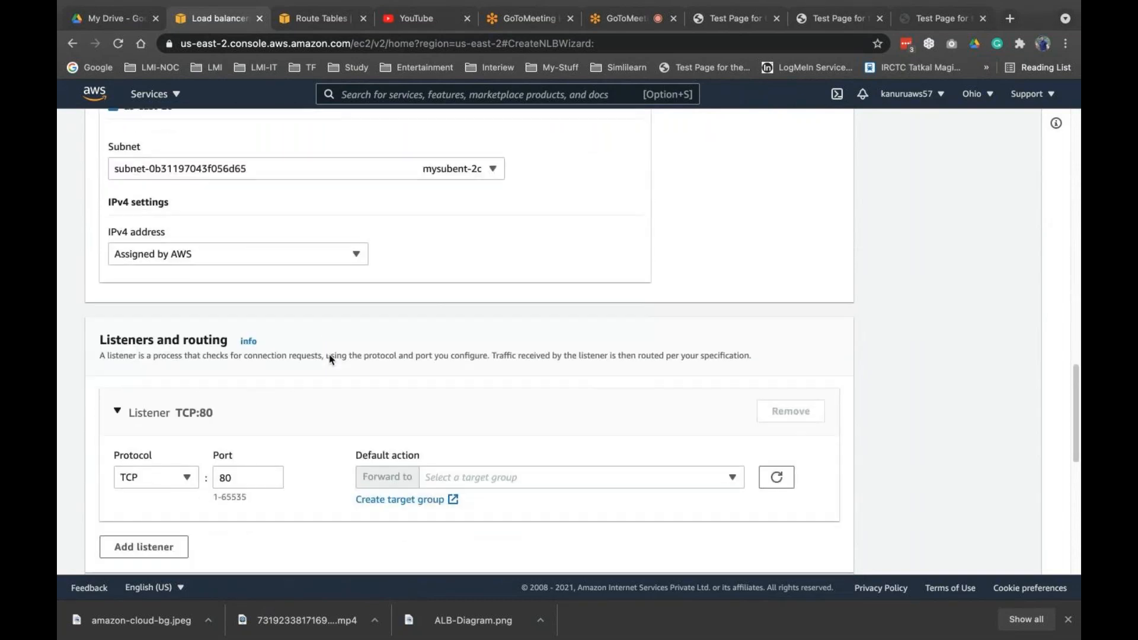
pyautogui.scroll(-3, 330, 360)
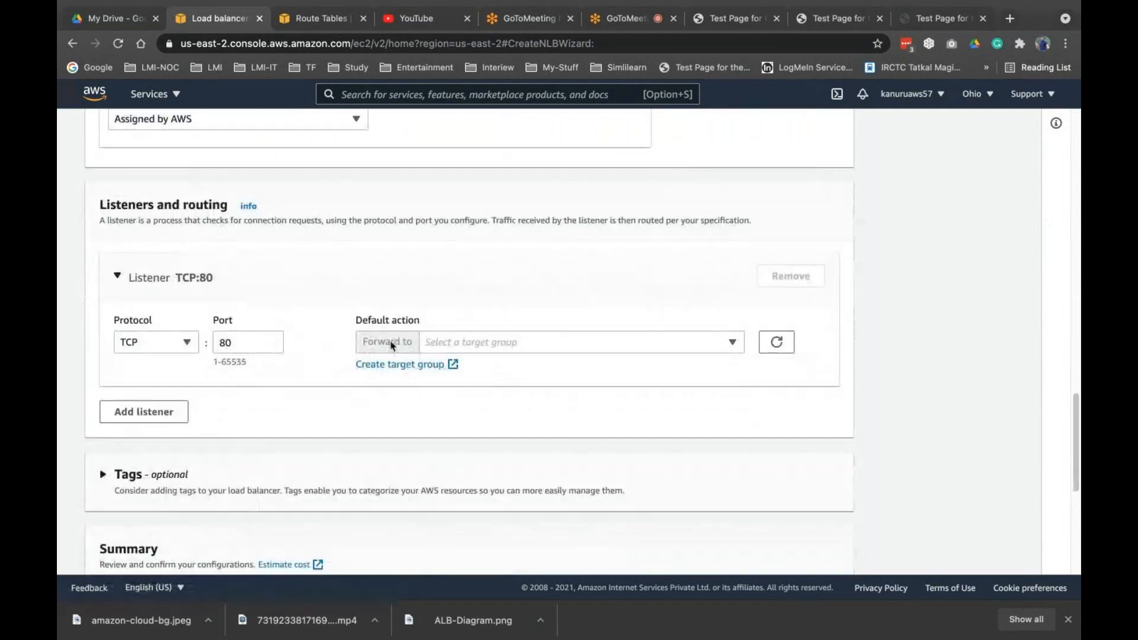
pyautogui.click(732, 342)
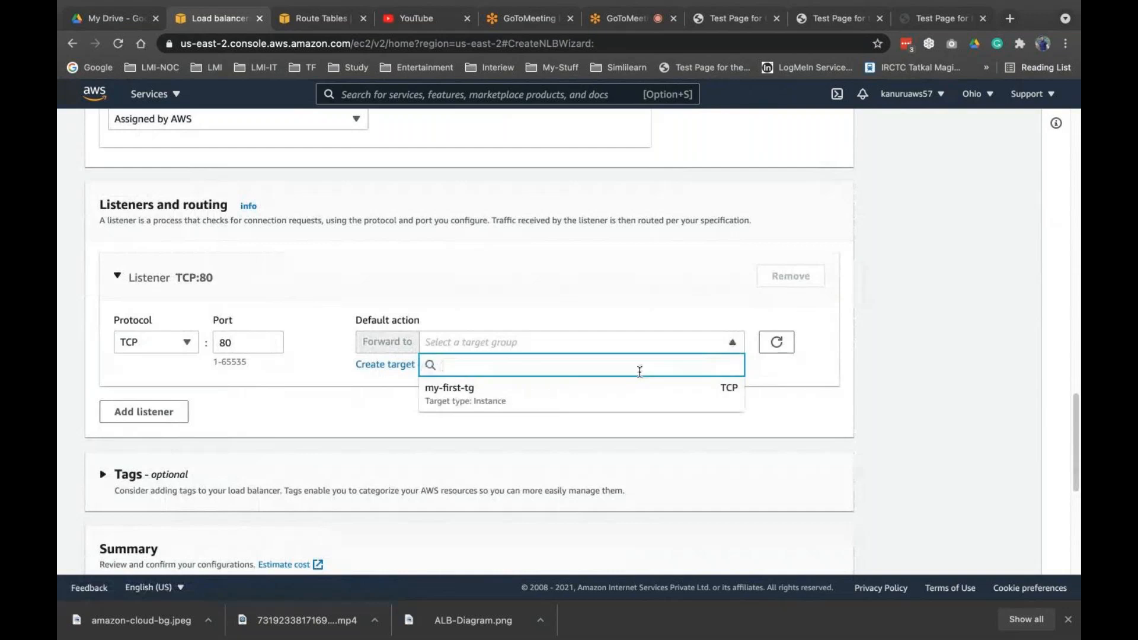
pyautogui.click(564, 391)
# Review the configuration summary and create the Network Load Balancer.
pyautogui.scroll(-1, 483, 389)
pyautogui.scroll(-5, 483, 389)
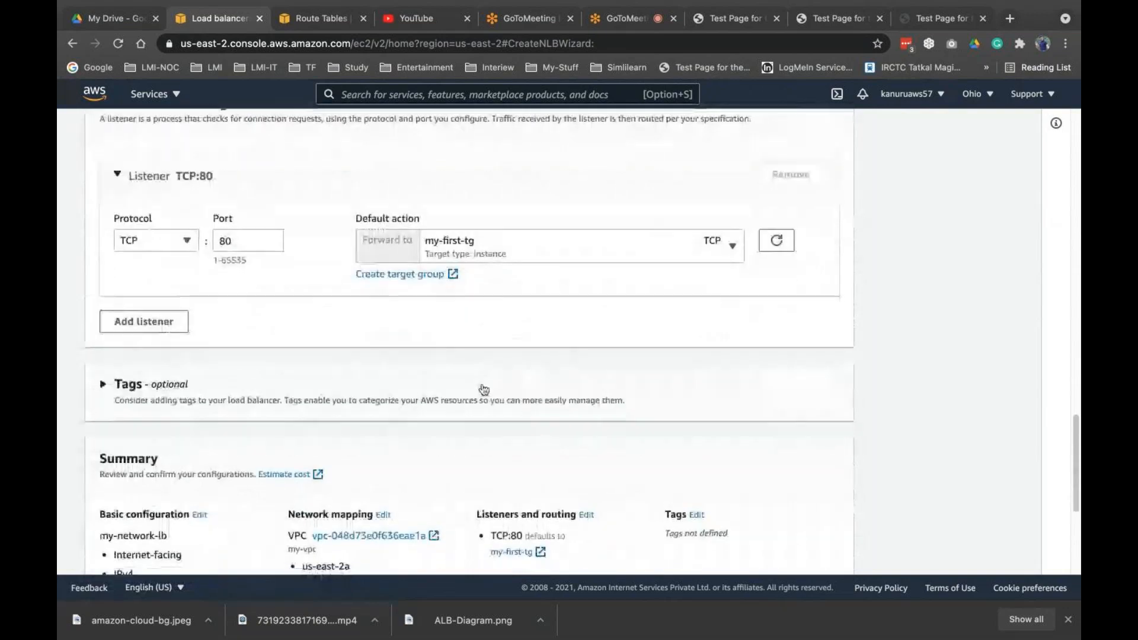
pyautogui.scroll(-4, 483, 389)
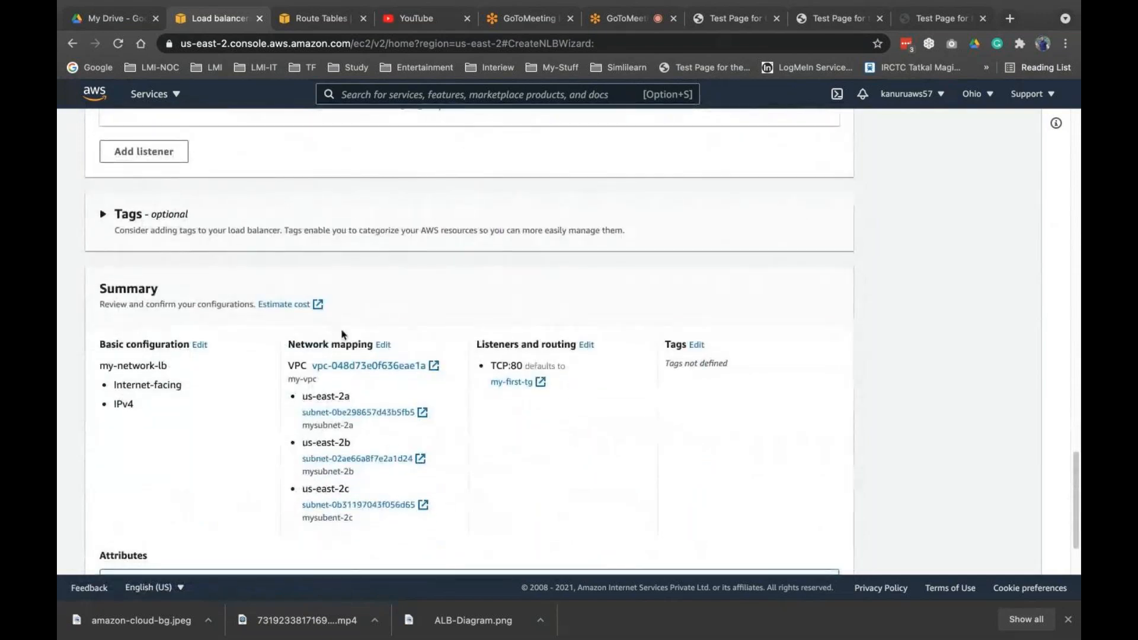
pyautogui.scroll(-4, 342, 335)
pyautogui.click(750, 549)
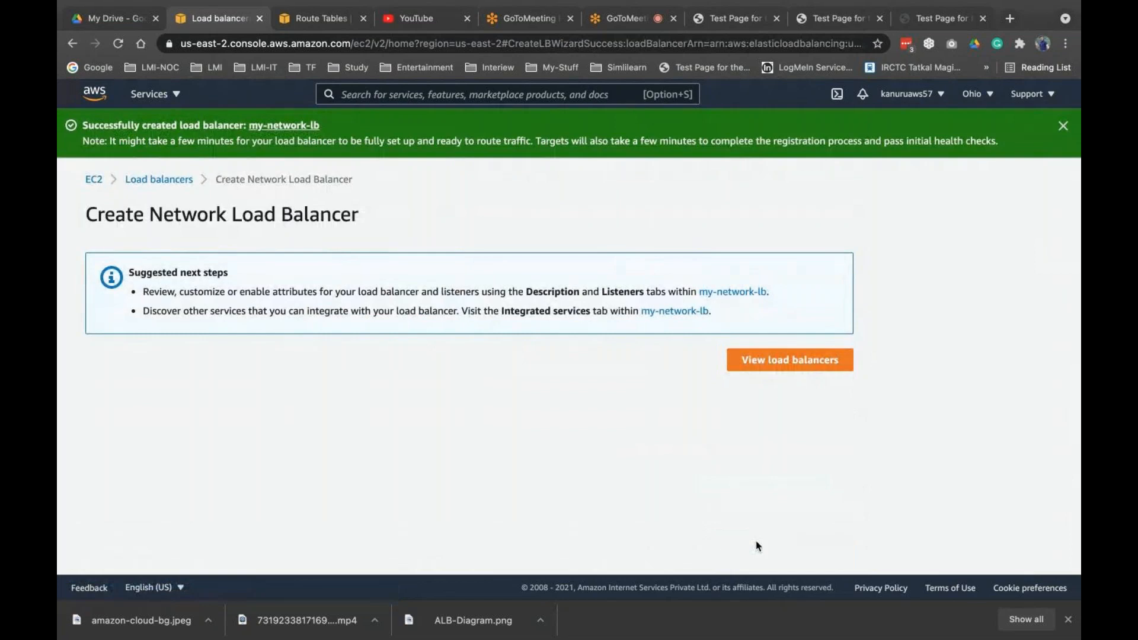
# Show my-network-lb in the load balancer list, copy its DNS name and open that address in a new browser tab.
pyautogui.click(807, 360)
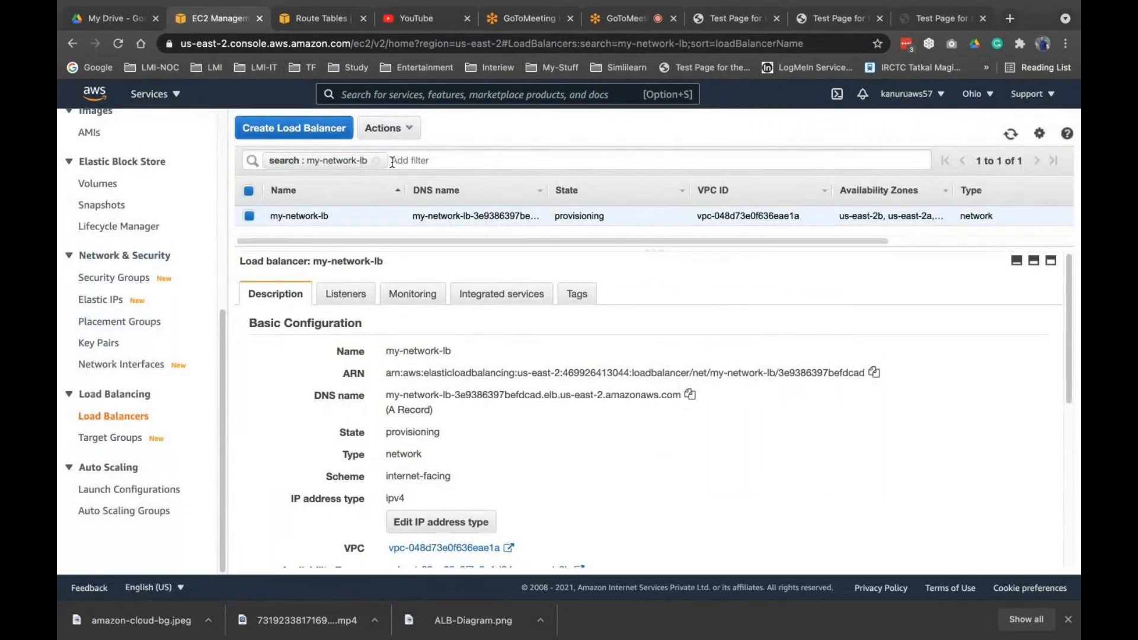
pyautogui.click(690, 395)
pyautogui.click(1010, 18)
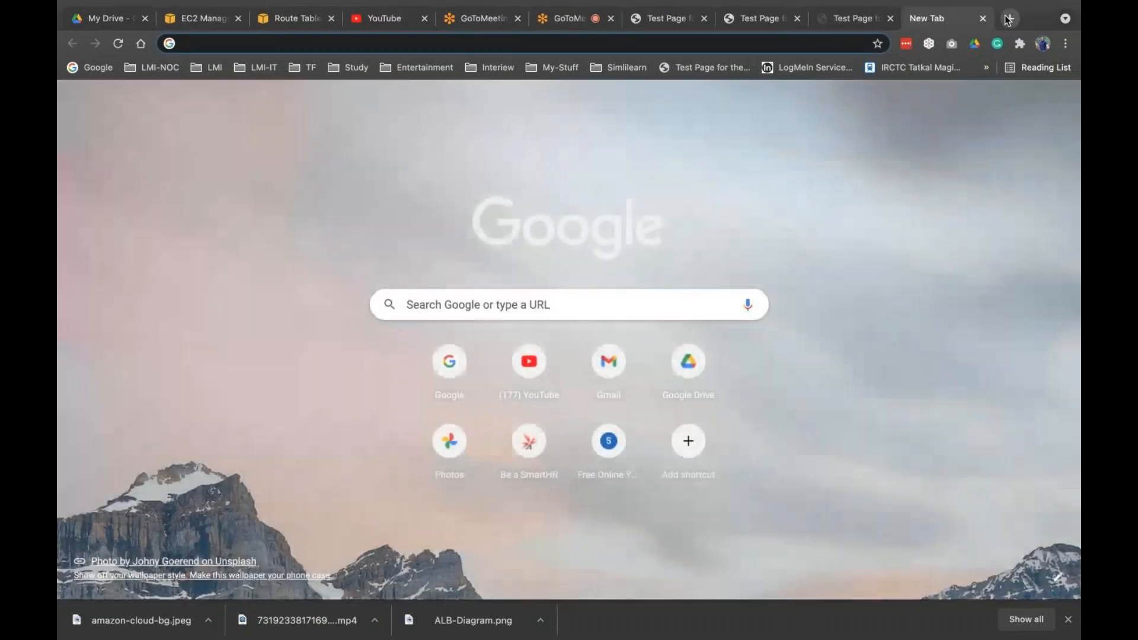
pyautogui.press('super+v')
pyautogui.press('Return')
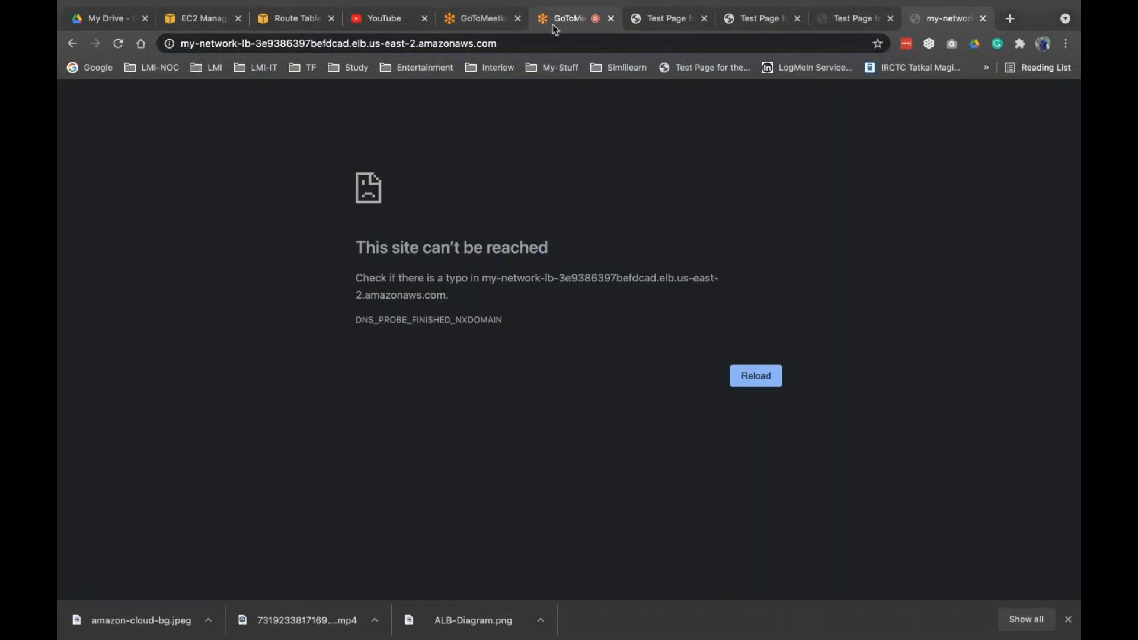
# Return to the load balancer console and examine my-network-lb's description, subnets and attributes.
pyautogui.click(553, 24)
pyautogui.click(292, 20)
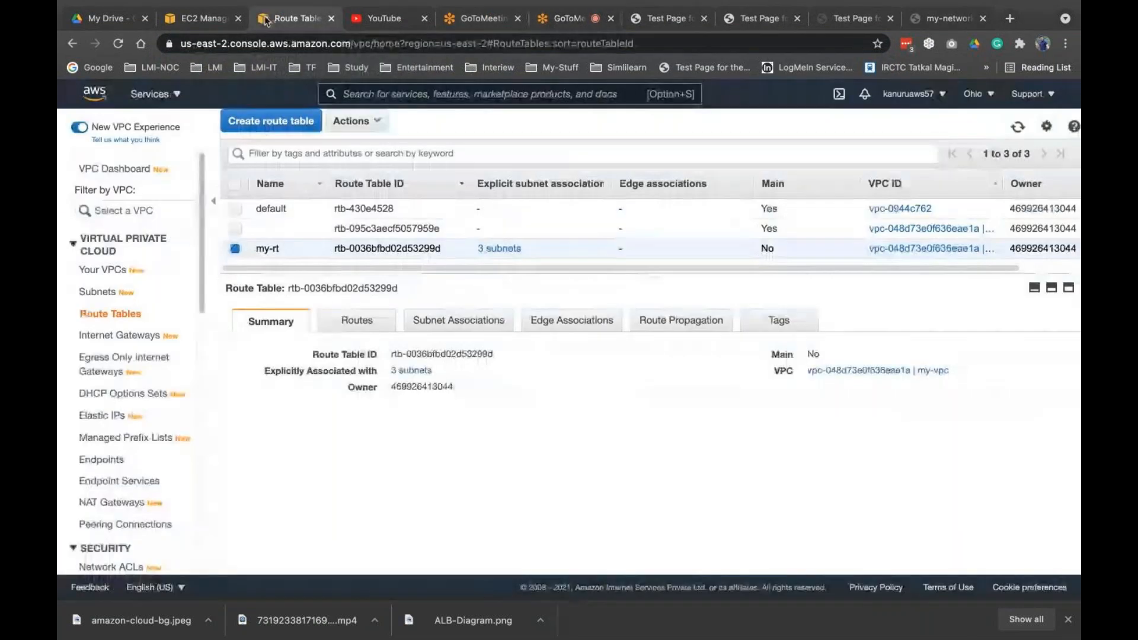
pyautogui.click(190, 24)
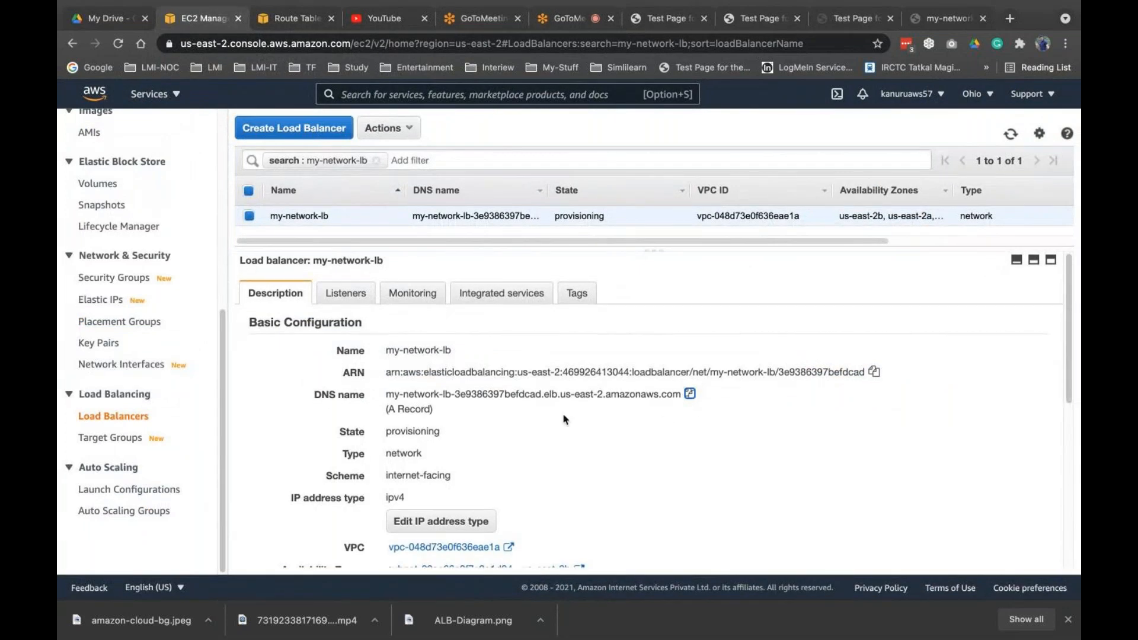
pyautogui.scroll(-5, 564, 419)
pyautogui.scroll(-1, 565, 419)
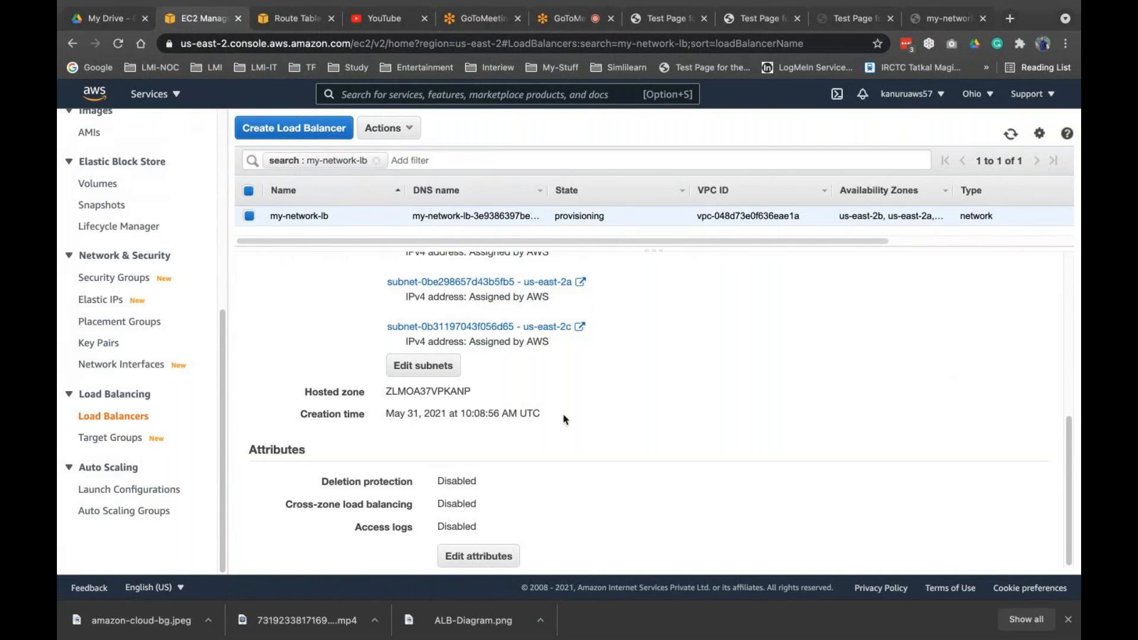
# Reload the load balancer's DNS page and check my-network-lb's state in the load balancer list.
pyautogui.press('super+9')
pyautogui.click(115, 49)
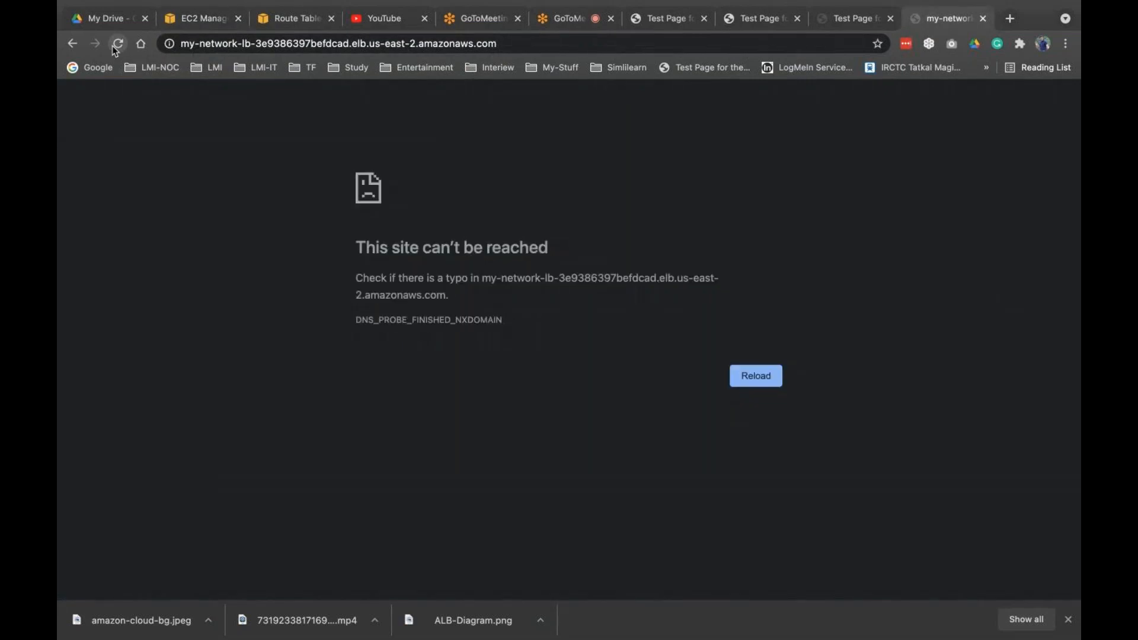
pyautogui.click(193, 20)
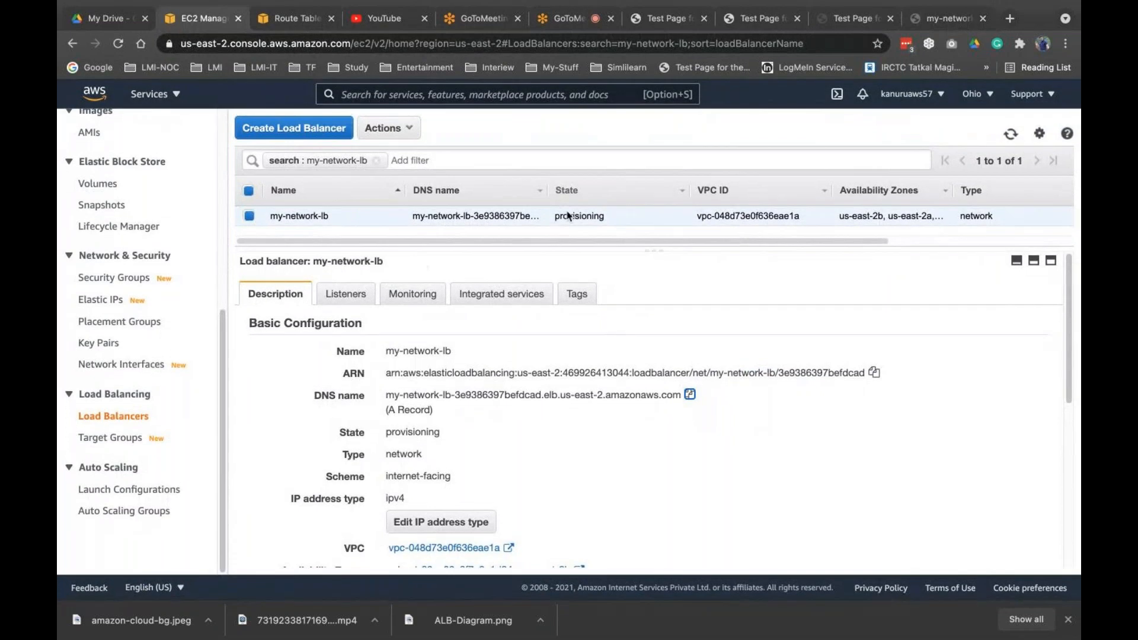
pyautogui.hscroll(4, 580, 216)
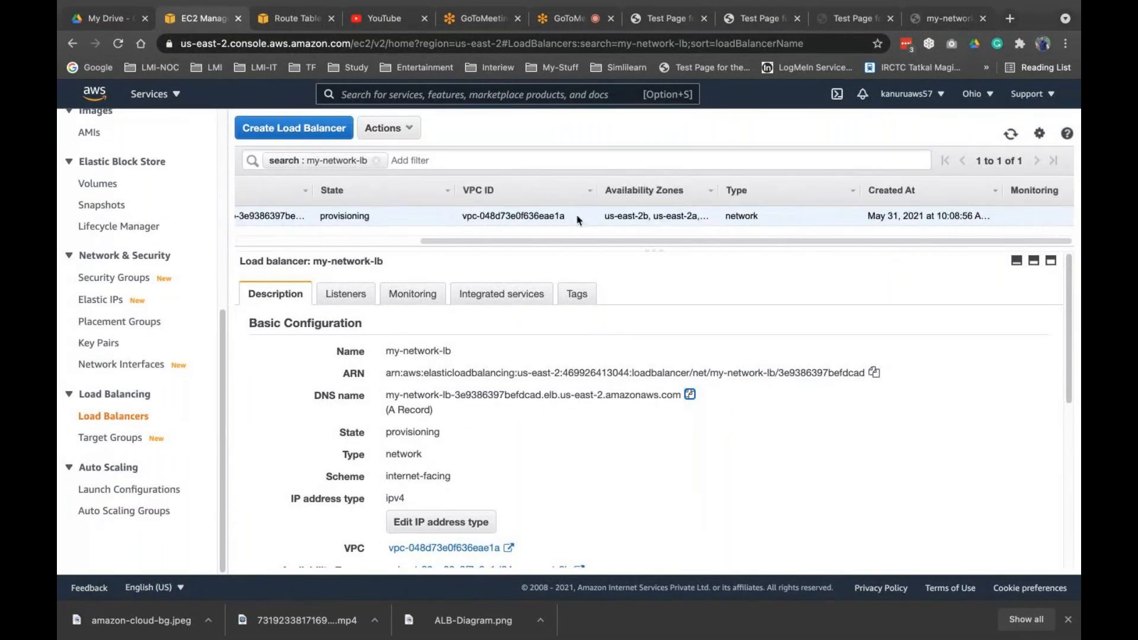
pyautogui.hscroll(-5, 579, 216)
# View the registered targets of the my-first-tg target group and refresh their status.
pyautogui.click(111, 437)
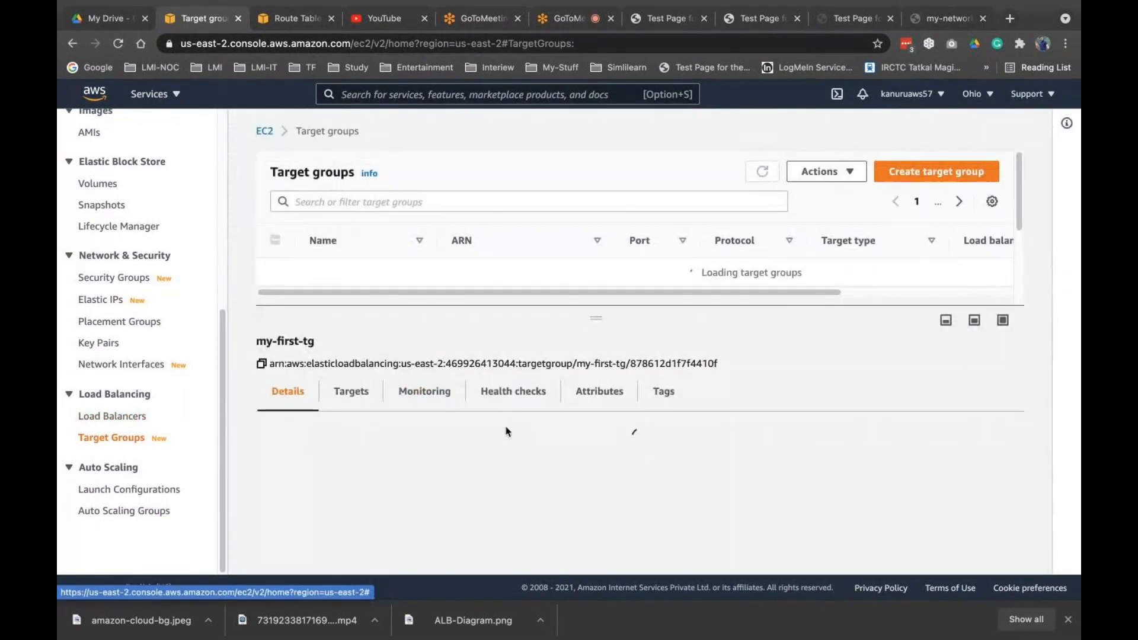
pyautogui.click(351, 393)
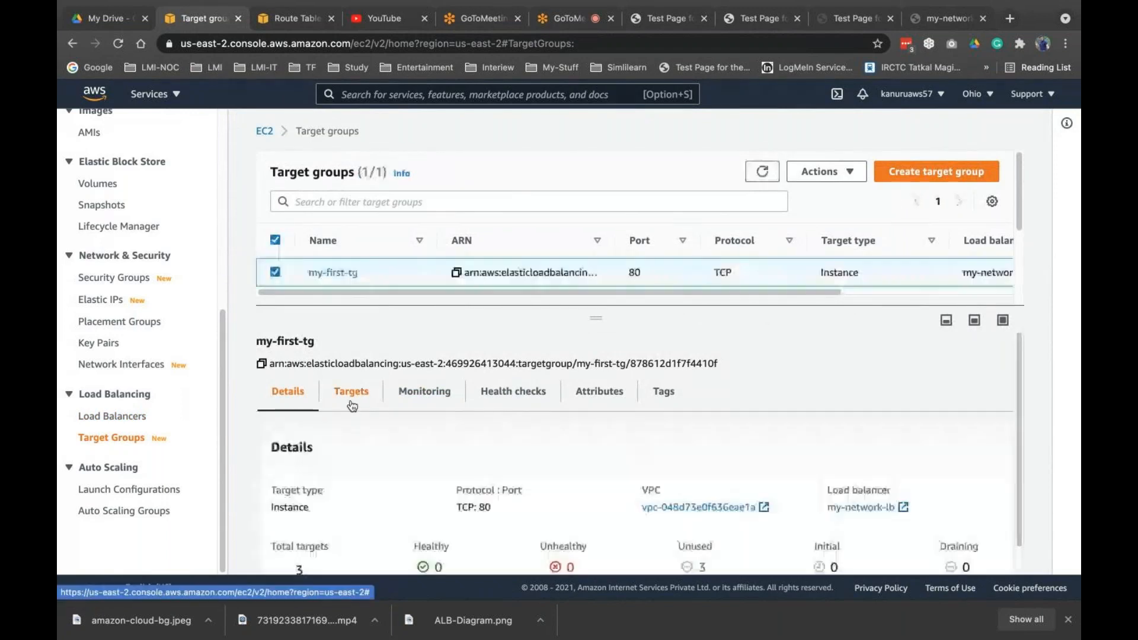
pyautogui.scroll(-2, 615, 499)
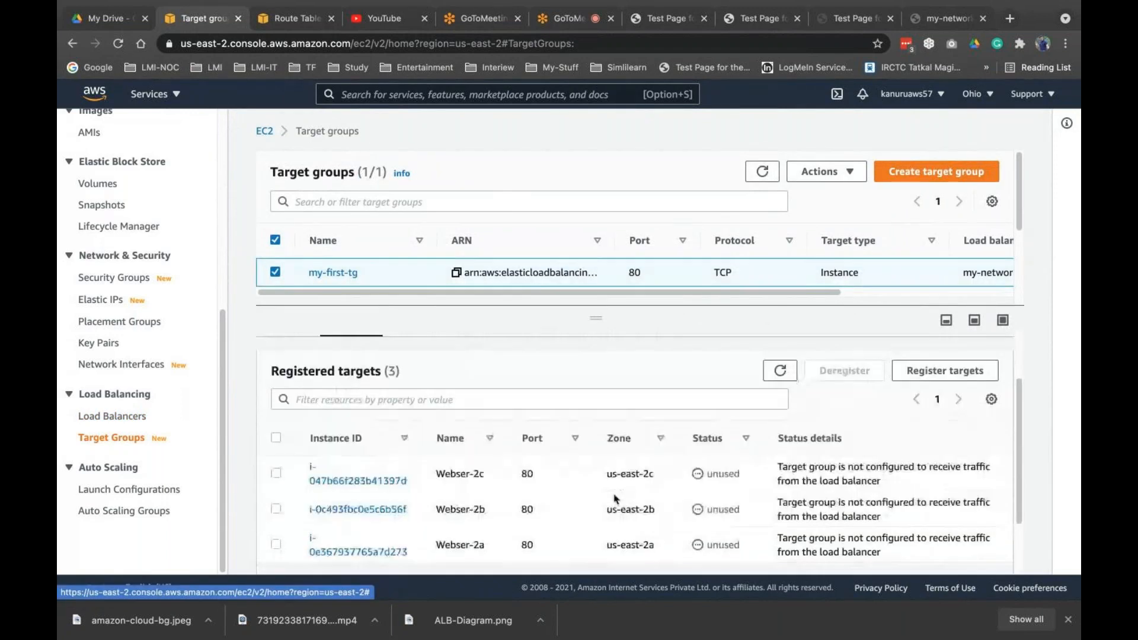
pyautogui.click(784, 371)
pyautogui.scroll(-2, 769, 448)
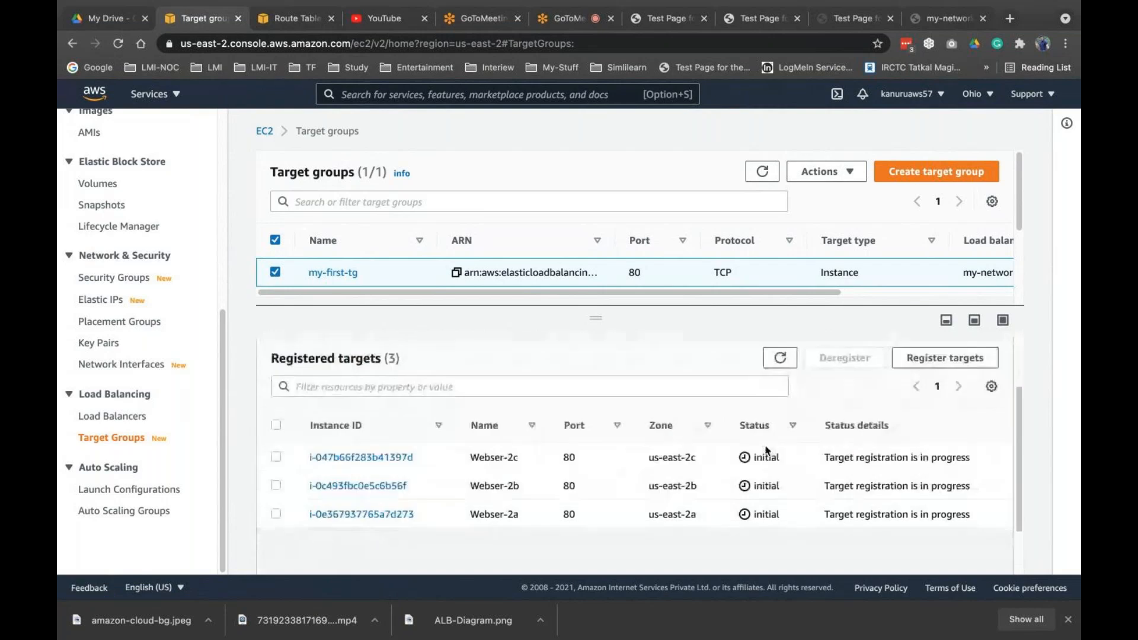
# Retry the load balancer's DNS page and refresh the registration status of my-first-tg's targets again.
pyautogui.click(979, 8)
pyautogui.click(118, 43)
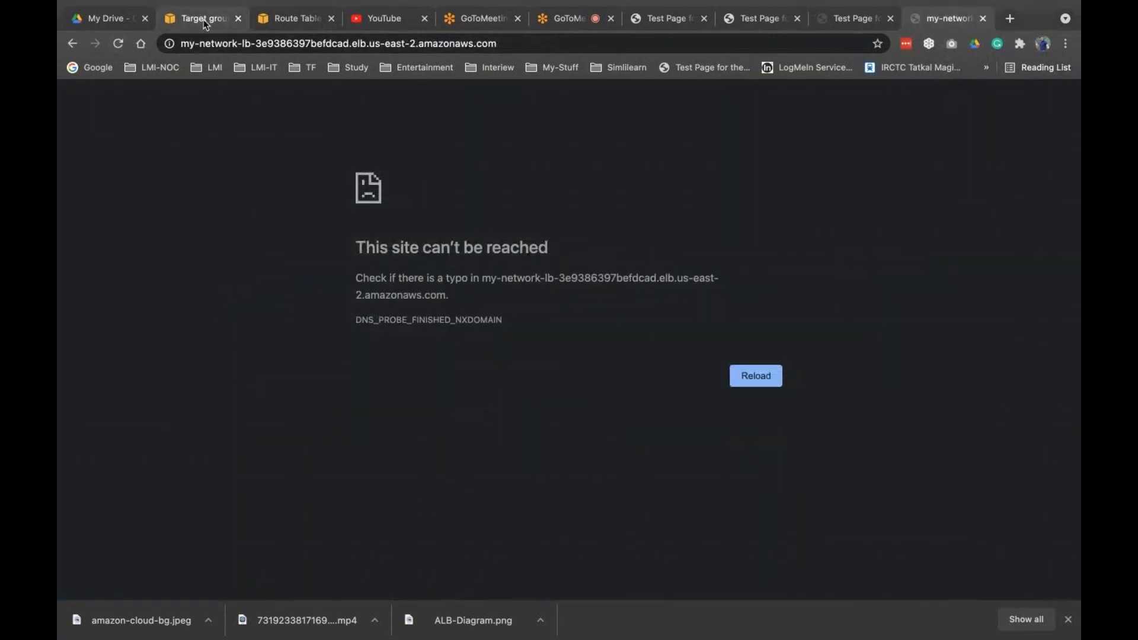
pyautogui.click(205, 23)
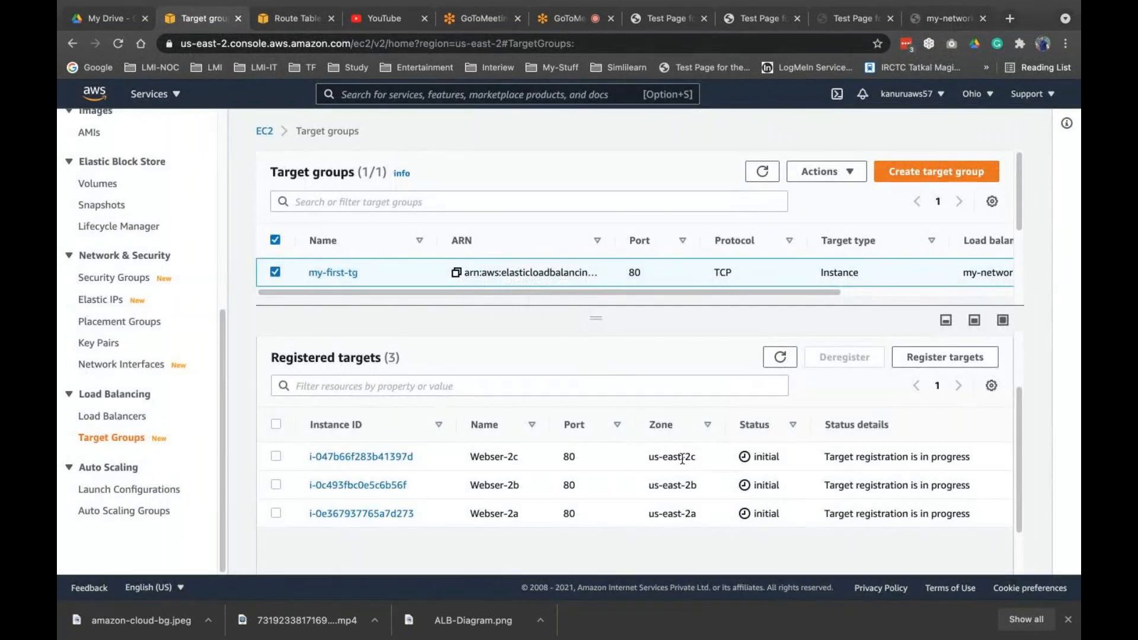
pyautogui.click(780, 357)
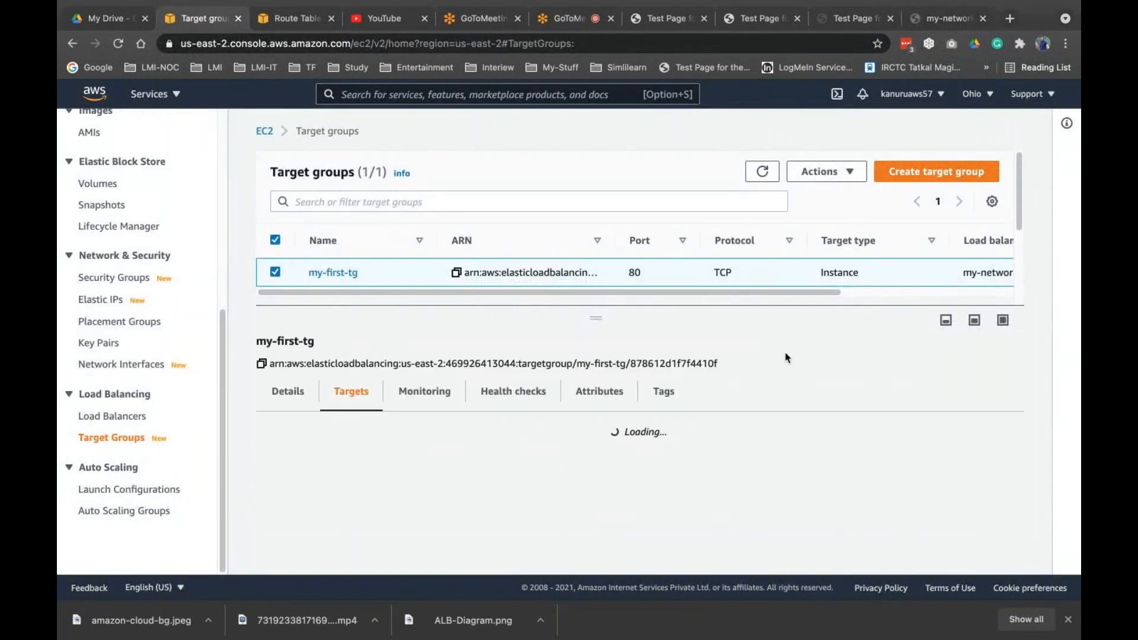
pyautogui.click(779, 447)
pyautogui.scroll(-2, 777, 452)
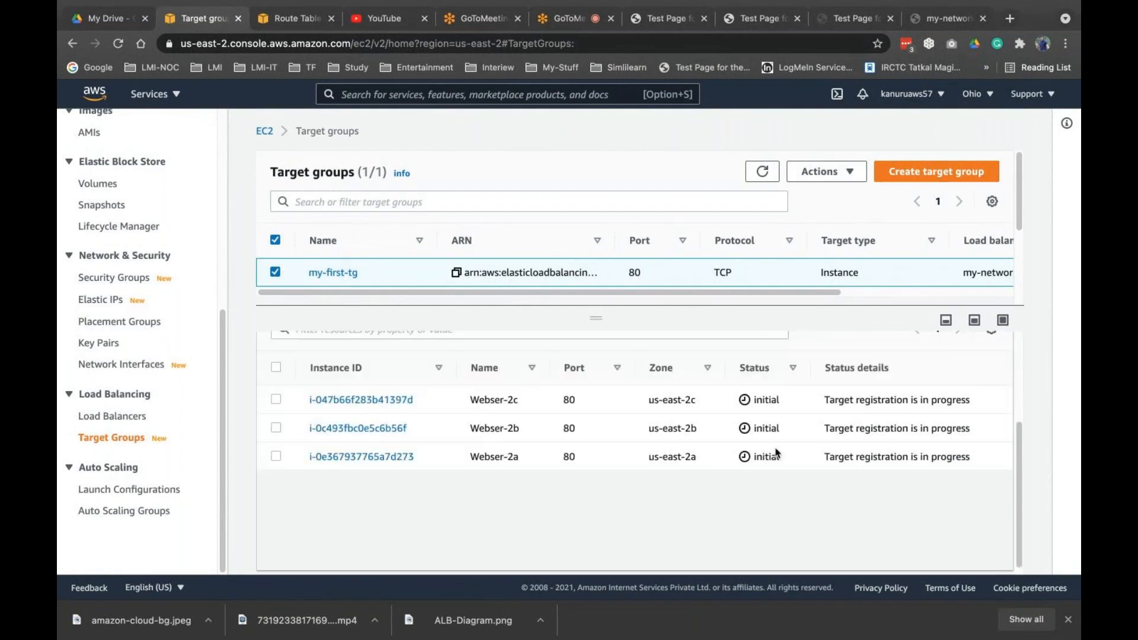
pyautogui.scroll(1, 779, 385)
pyautogui.click(780, 339)
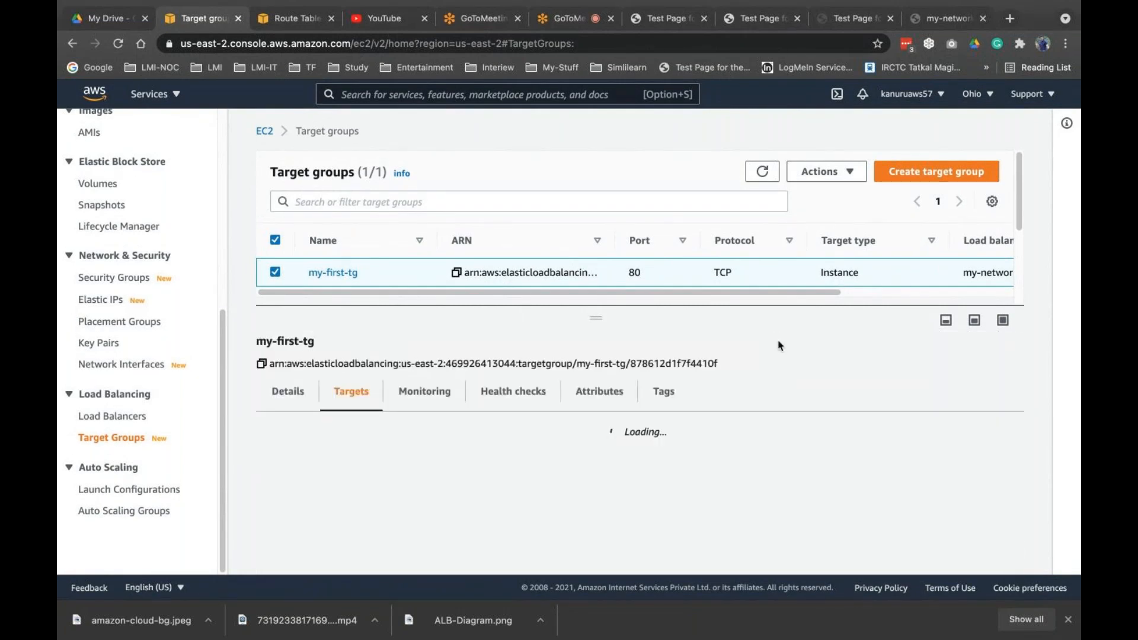
# Repeatedly refresh my-first-tg's registered targets and check each target's registration status.
pyautogui.click(780, 445)
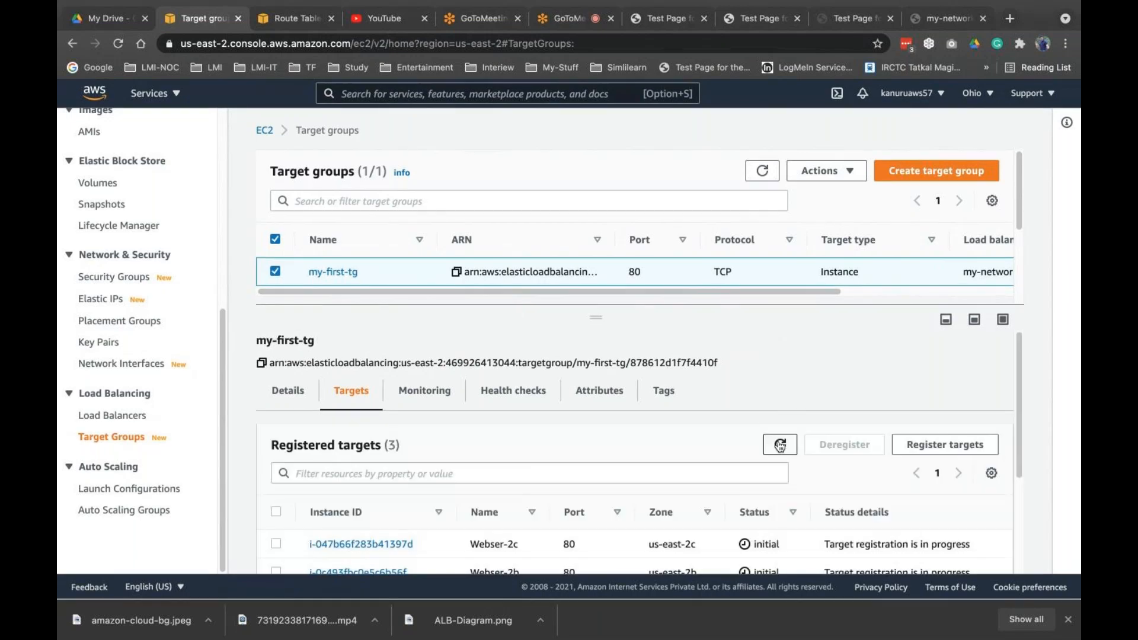
pyautogui.scroll(-1, 780, 447)
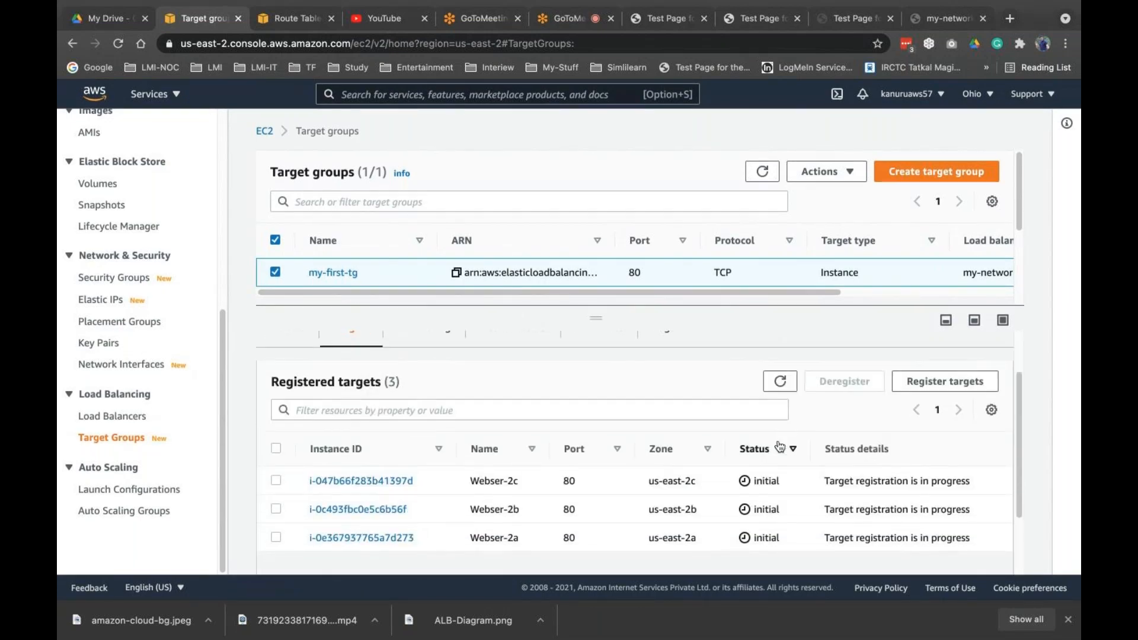
pyautogui.click(776, 381)
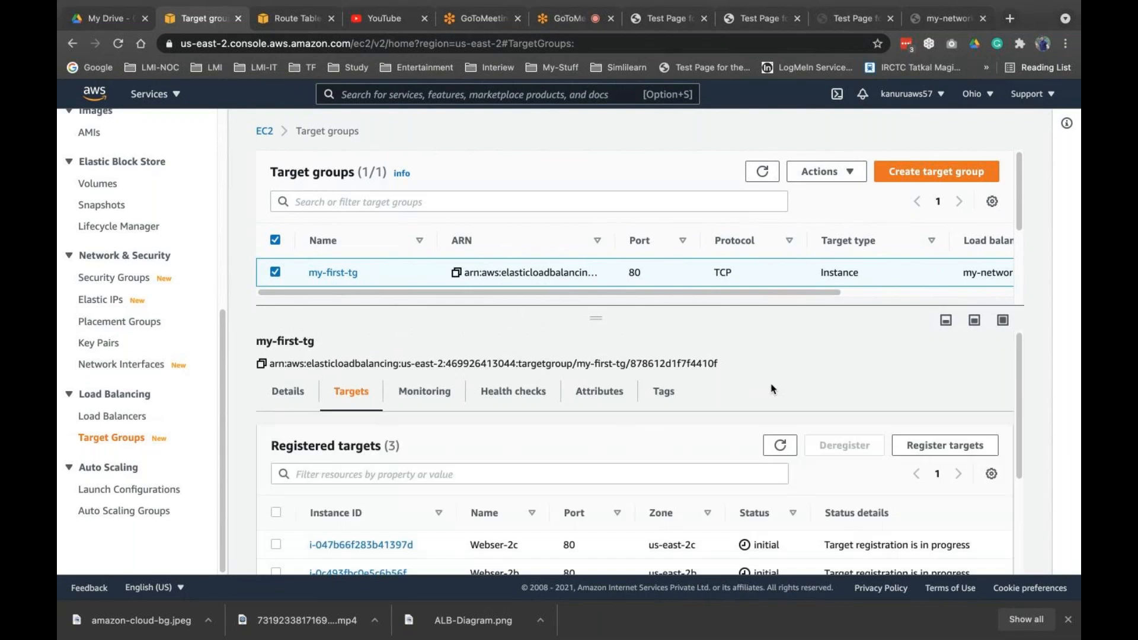
pyautogui.scroll(-1, 772, 389)
pyautogui.click(776, 386)
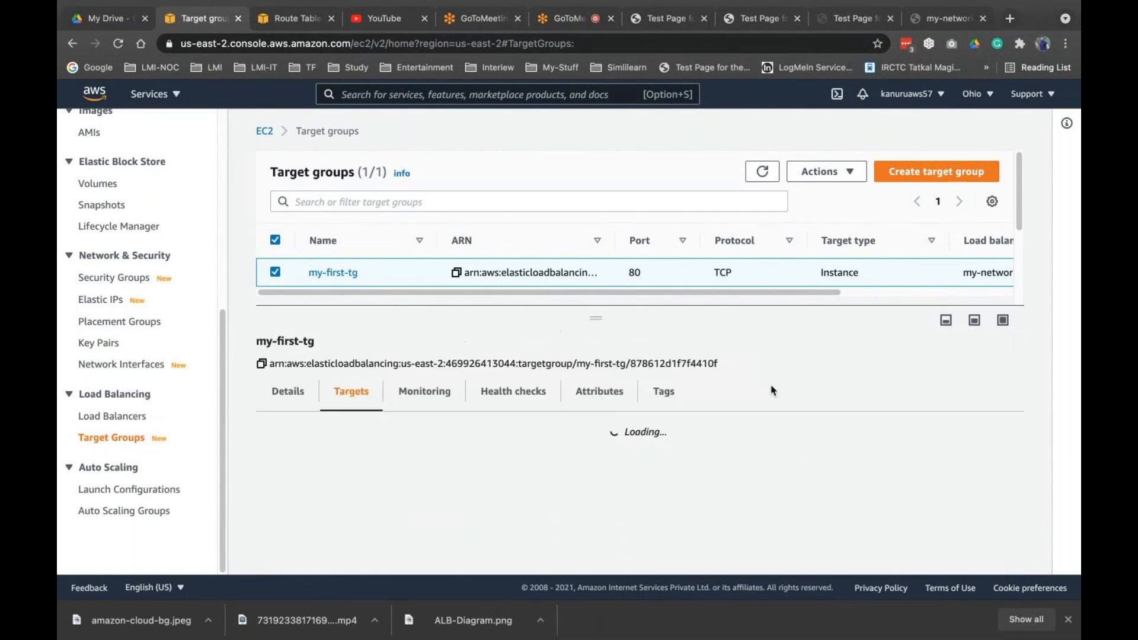
pyautogui.scroll(-1, 772, 390)
pyautogui.click(777, 373)
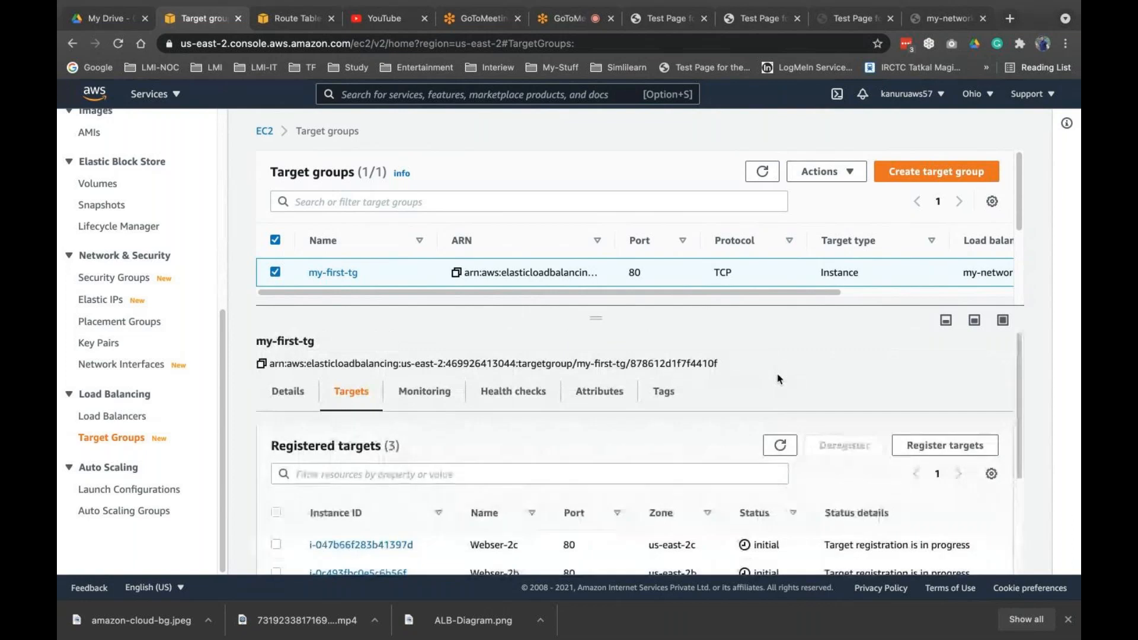
pyautogui.click(779, 375)
pyautogui.scroll(-1, 771, 386)
pyautogui.click(773, 382)
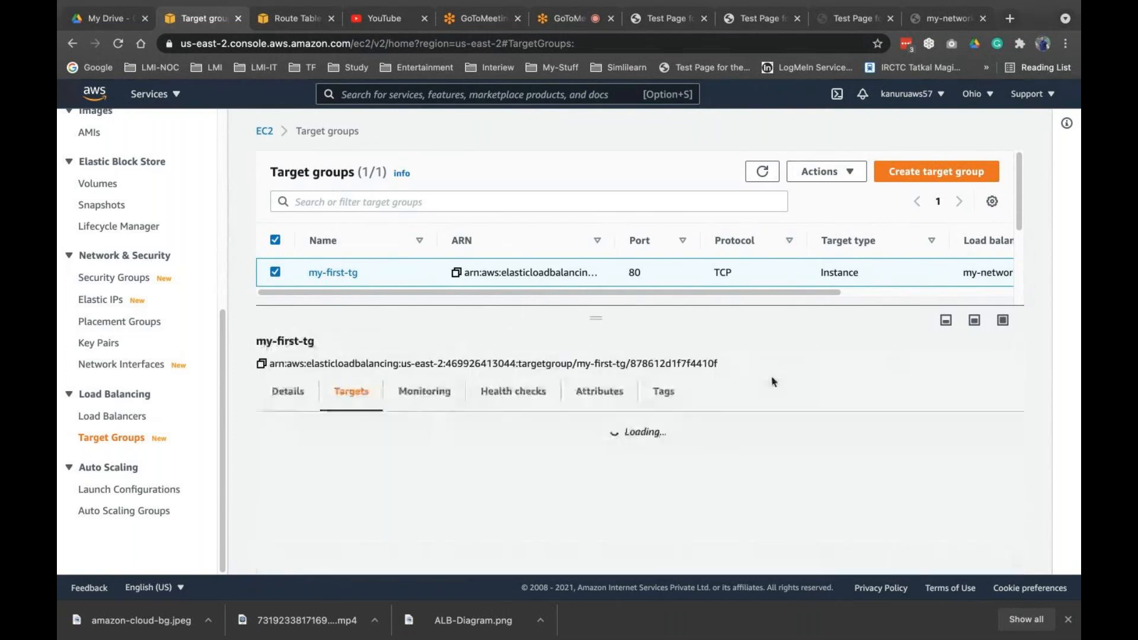
pyautogui.click(770, 446)
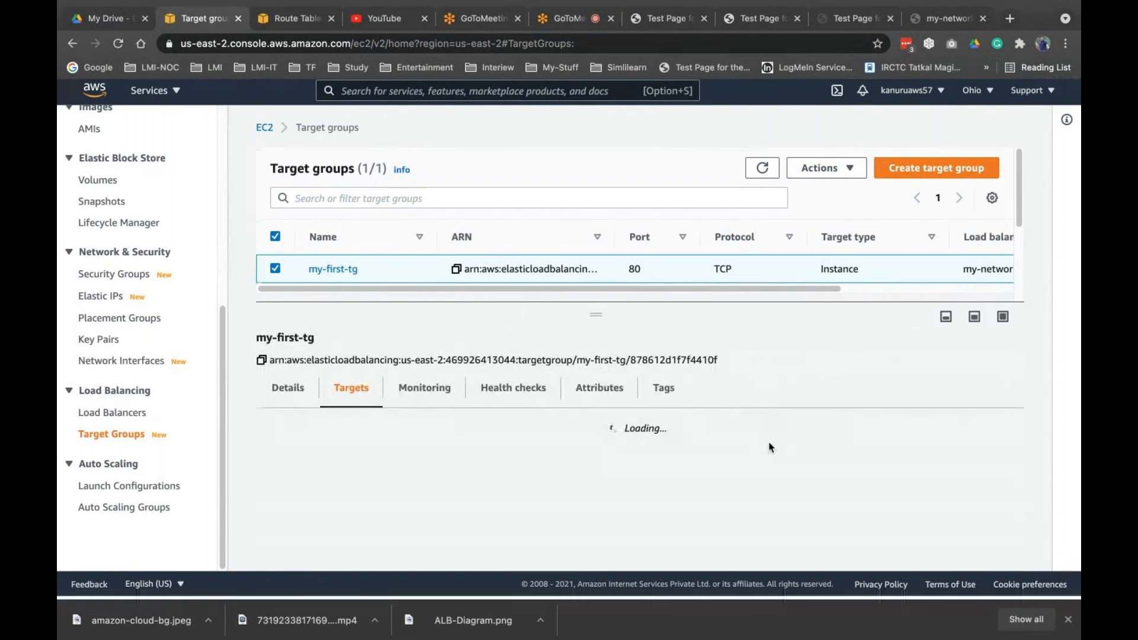
pyautogui.scroll(-1, 770, 447)
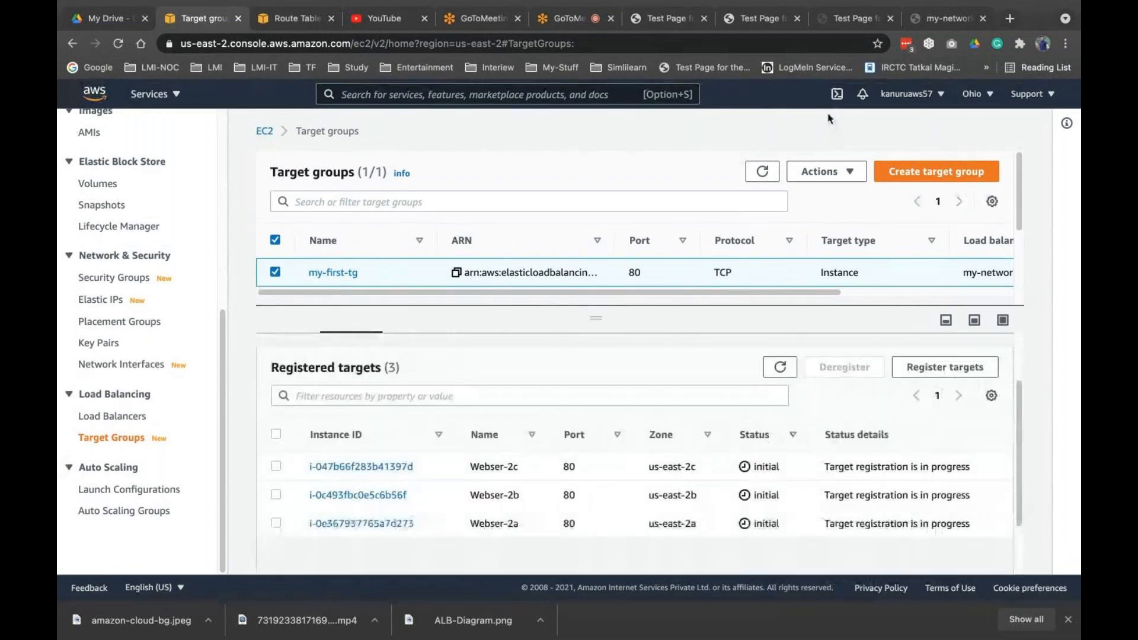
pyautogui.click(581, 21)
pyautogui.click(105, 557)
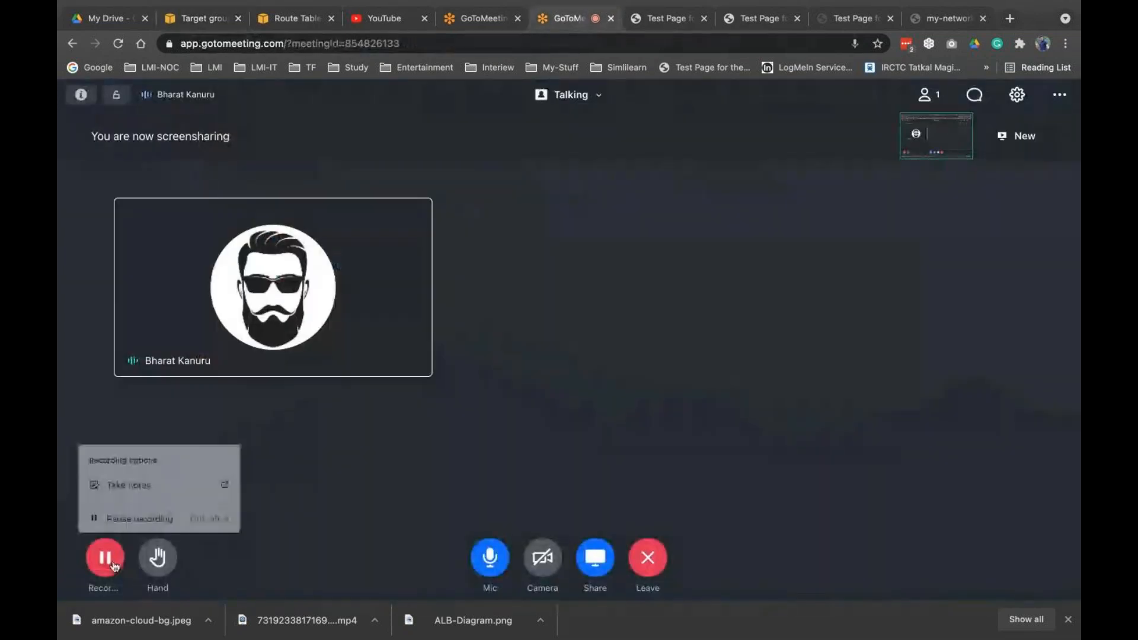
pyautogui.click(122, 517)
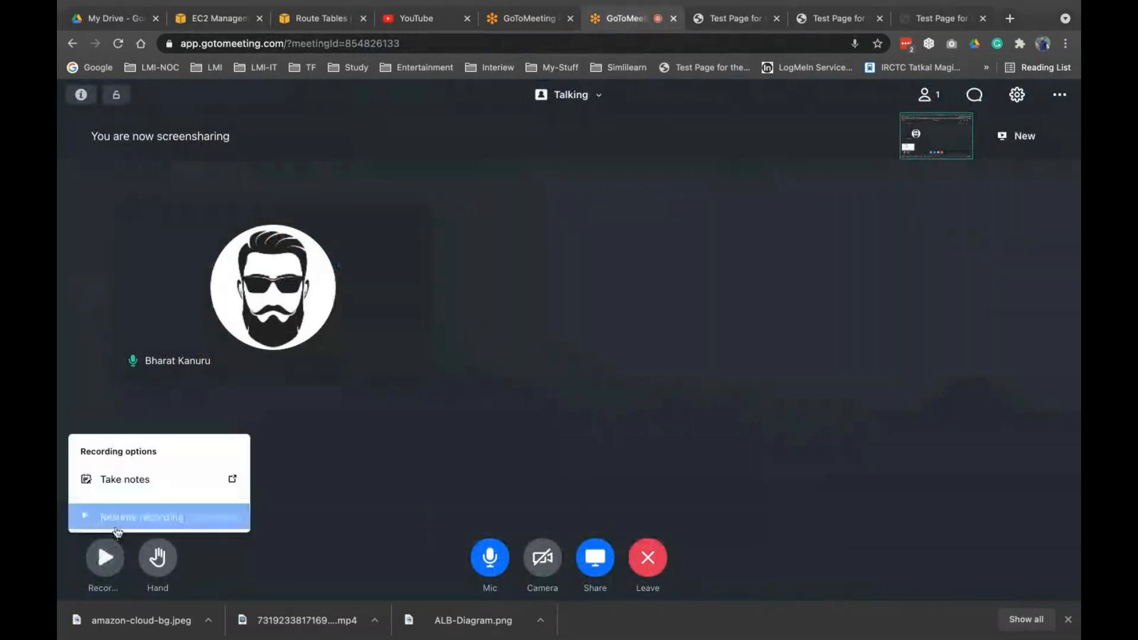
pyautogui.click(119, 526)
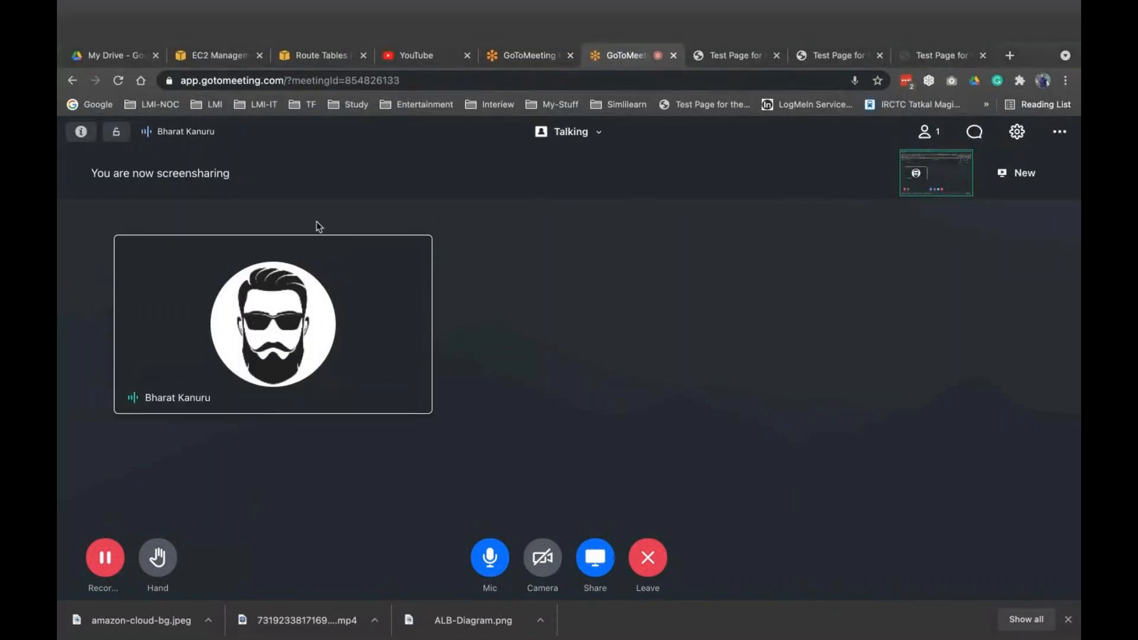
# Return to the EC2 console's target group page and check the health status of the Webser-2b target.
pyautogui.click(212, 18)
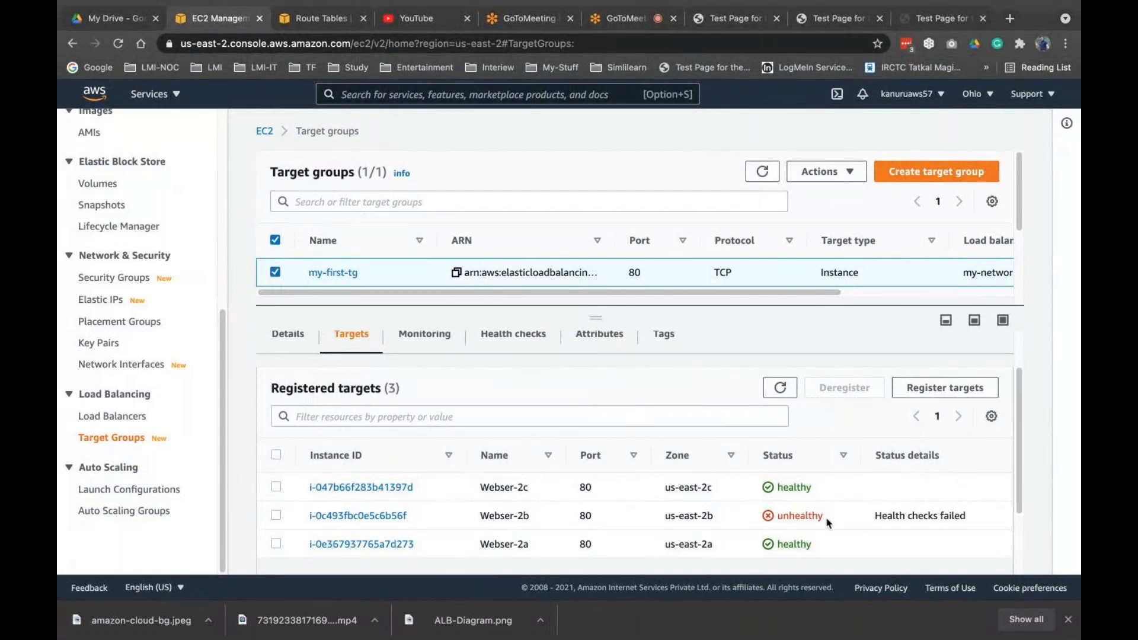
pyautogui.moveTo(828, 521); pyautogui.dragTo(773, 523)
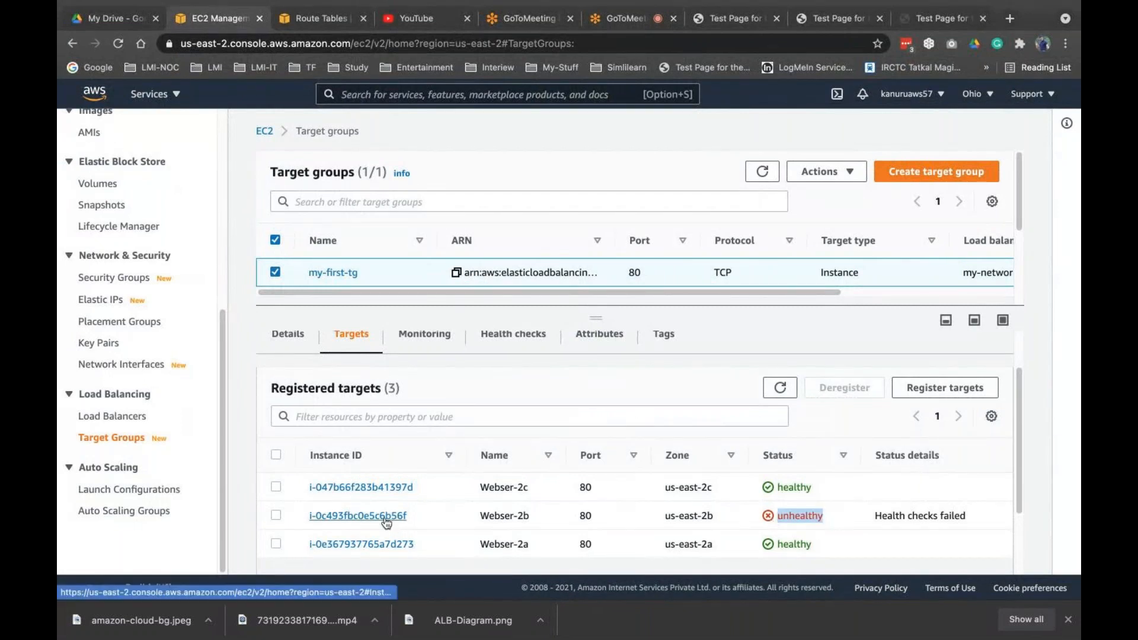
pyautogui.moveTo(531, 517); pyautogui.dragTo(479, 517)
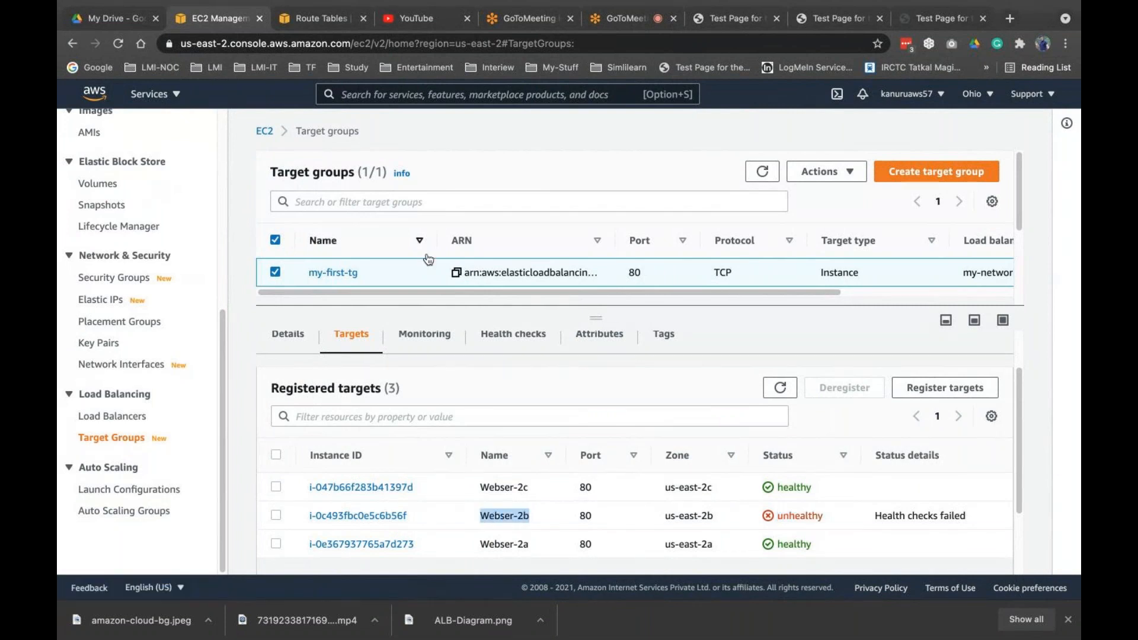
# Select the Webser-2b instance in the EC2 instance list and copy its public IPv4 address.
pyautogui.scroll(6, 136, 297)
pyautogui.click(110, 274)
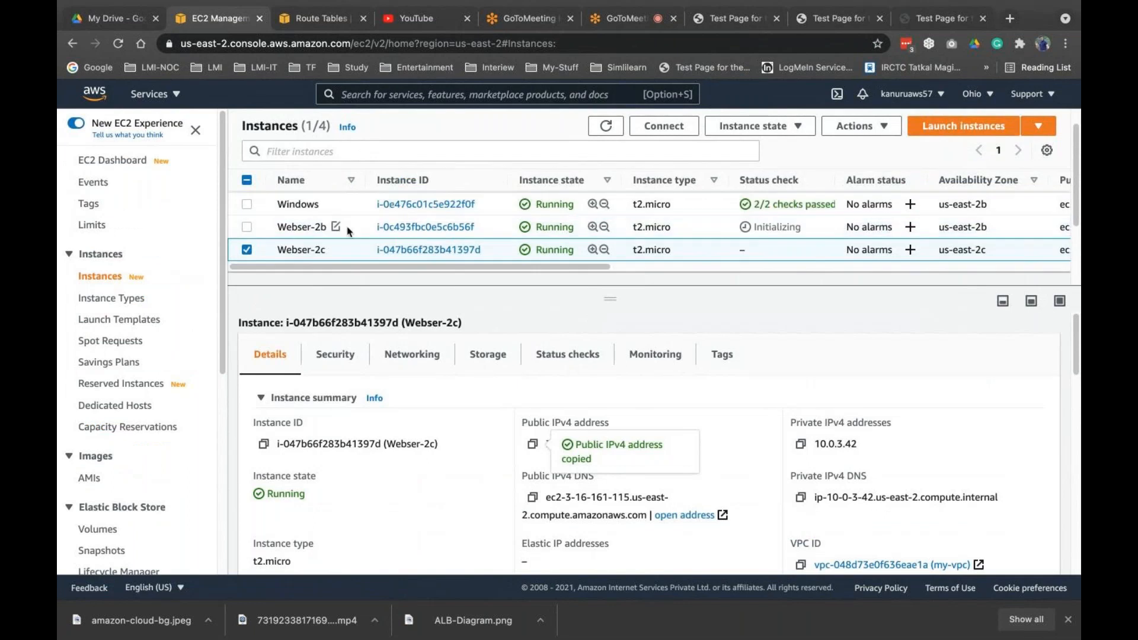
pyautogui.click(532, 444)
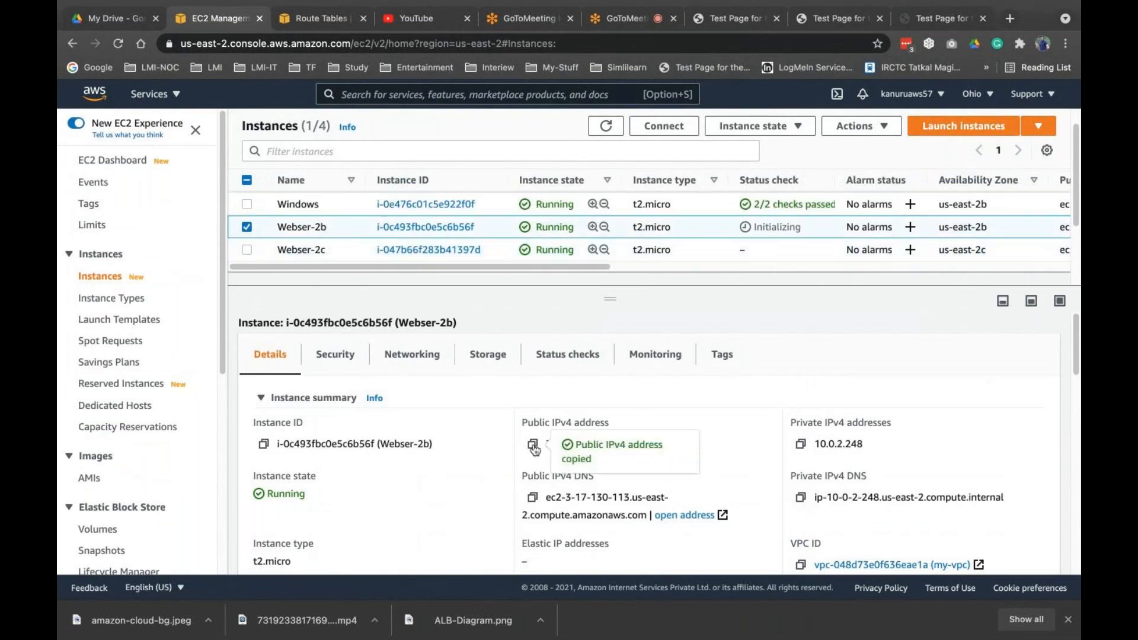
# Switch to Terminal and check whether the SSH session to 3.17.130.113 still responds.
pyautogui.moveTo(798, 639)
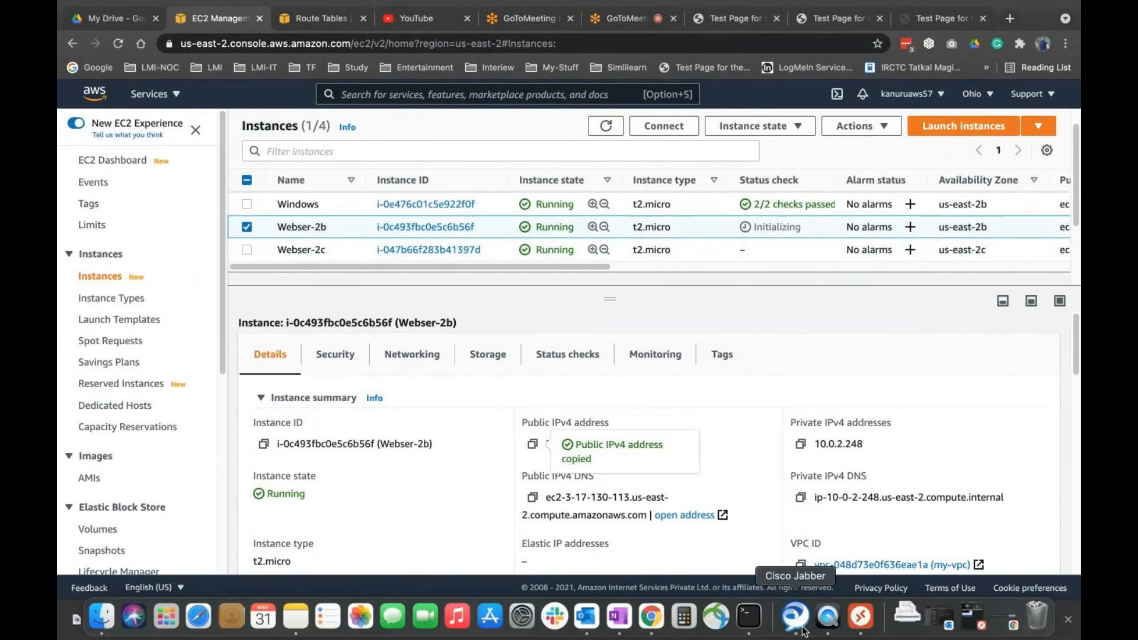
pyautogui.click(752, 623)
pyautogui.click(436, 108)
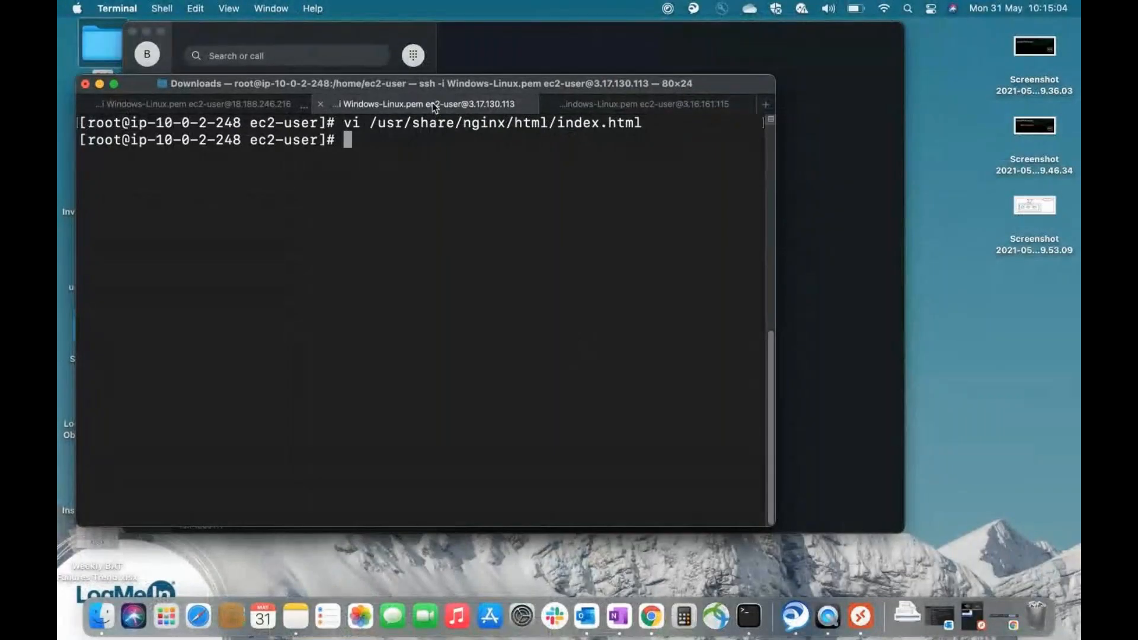
pyautogui.press('Return')
pyautogui.press('Return')
pyautogui.press('Return')
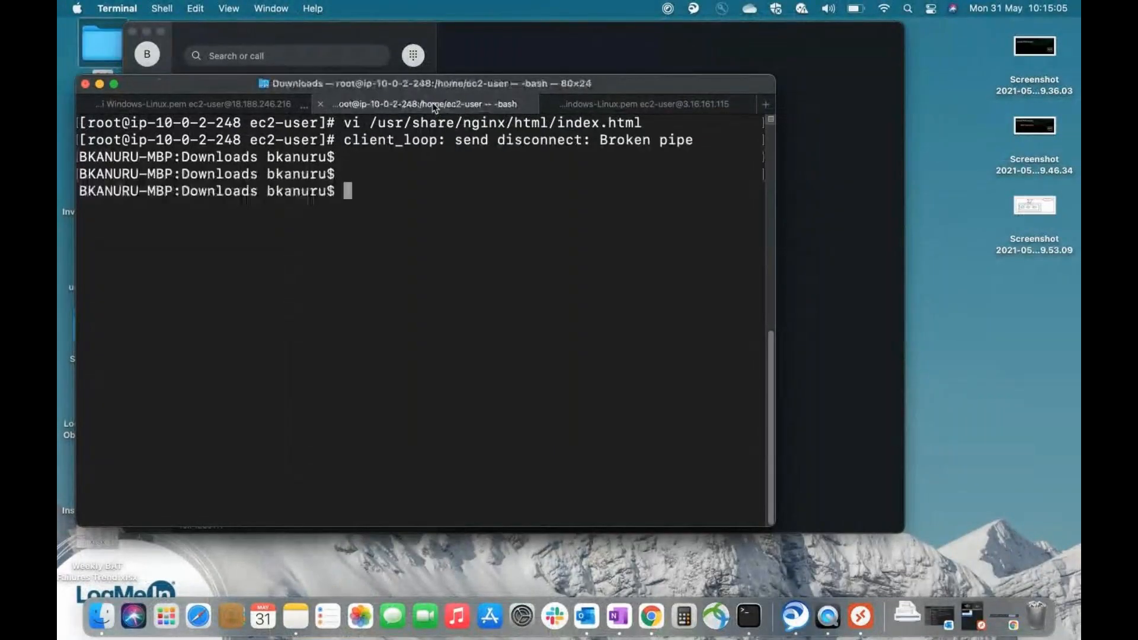
pyautogui.press('Up')
pyautogui.press('BackSpace')
pyautogui.press('BackSpace')
pyautogui.press('BackSpace')
pyautogui.press('BackSpace')
pyautogui.press('BackSpace')
pyautogui.press('BackSpace')
pyautogui.press('BackSpace')
pyautogui.press('BackSpace')
pyautogui.press('BackSpace')
pyautogui.press('BackSpace')
pyautogui.press('BackSpace')
pyautogui.press('BackSpace')
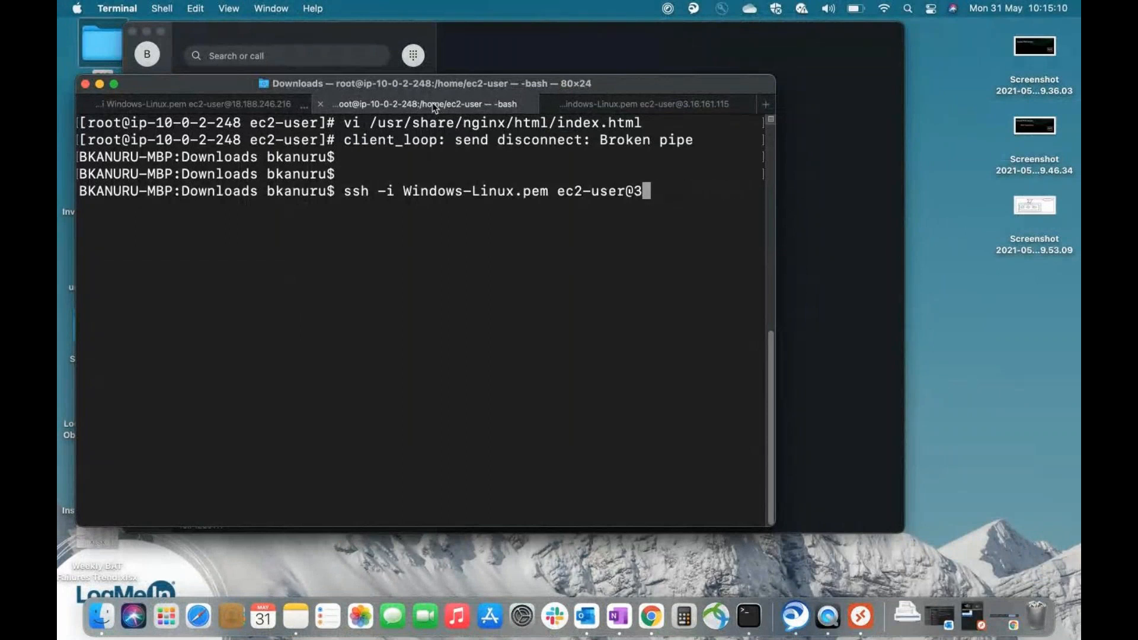
pyautogui.press('Up')
pyautogui.press('Return')
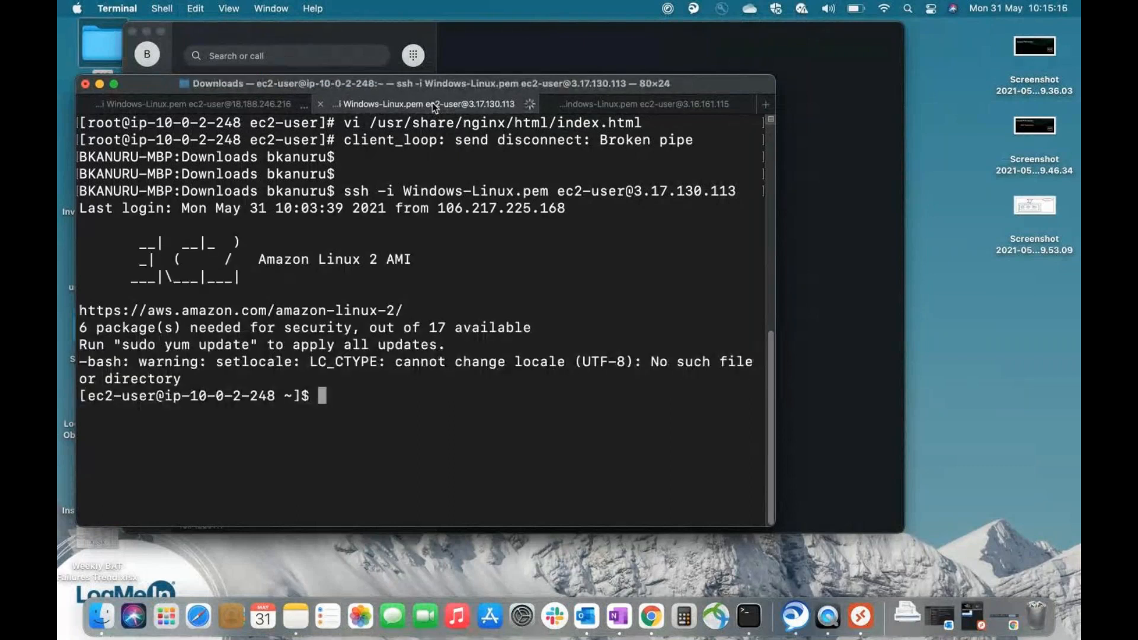
# Clear the terminal screen and switch to the root user with sudo su.
pyautogui.hotkey('ctrl', 'l')
pyautogui.write('sudo s')
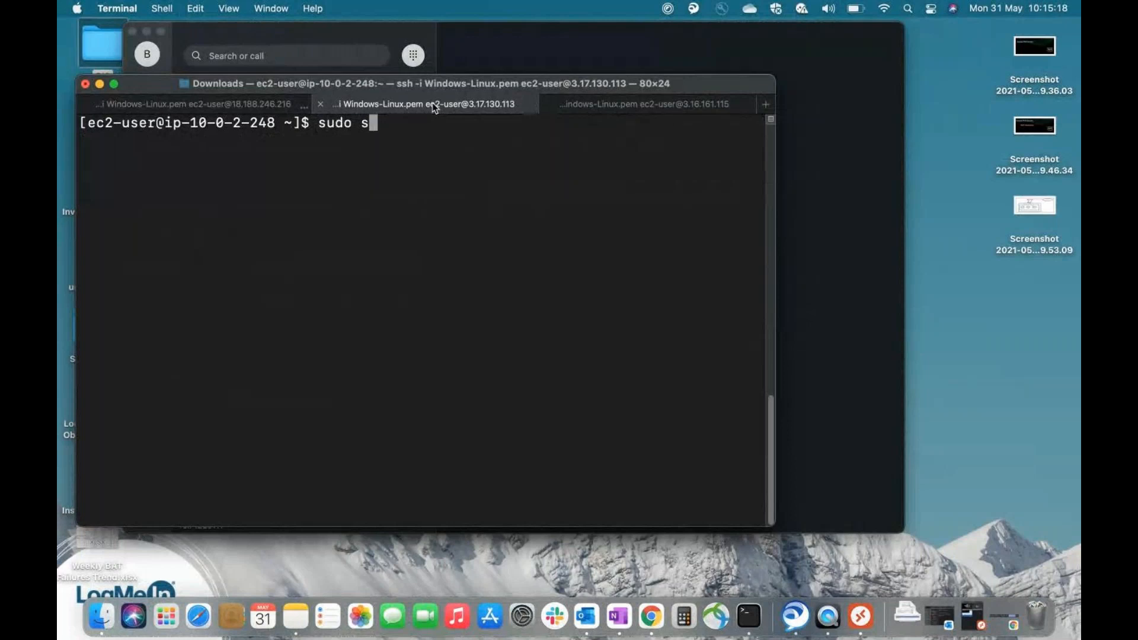
pyautogui.write('u')
pyautogui.press('Return')
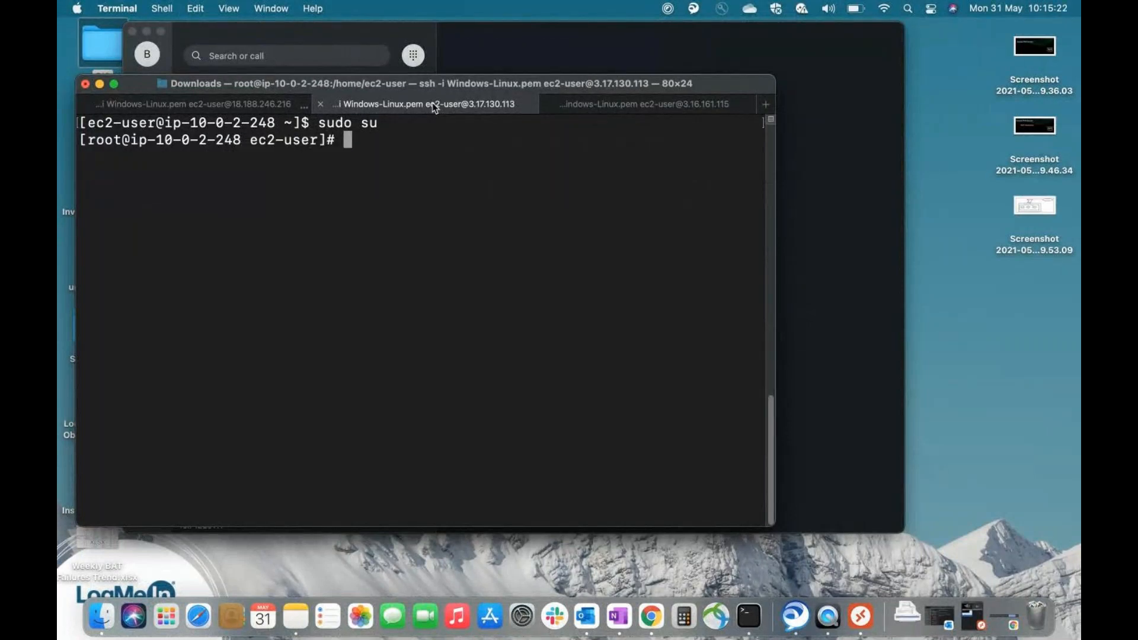
# Stop the web server on Webser-2b with systemctl stop nginx.service.
pyautogui.write('systemc')
pyautogui.press('Tab')
pyautogui.write('stop')
pyautogui.press('BackSpace')
pyautogui.write('op')
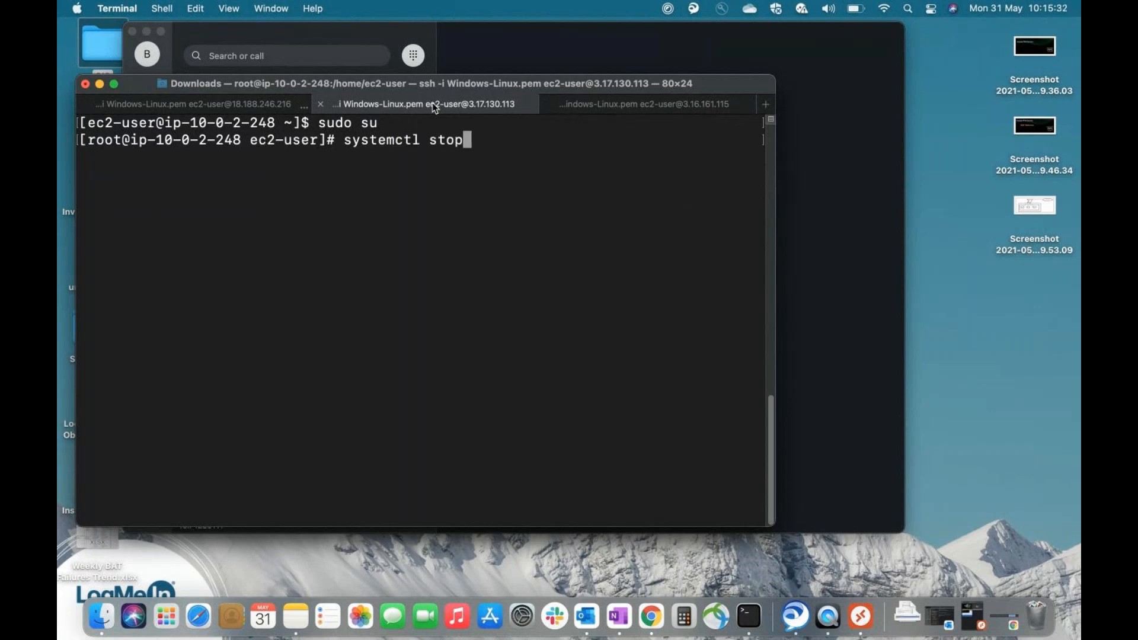
pyautogui.write(' n')
pyautogui.press('Tab')
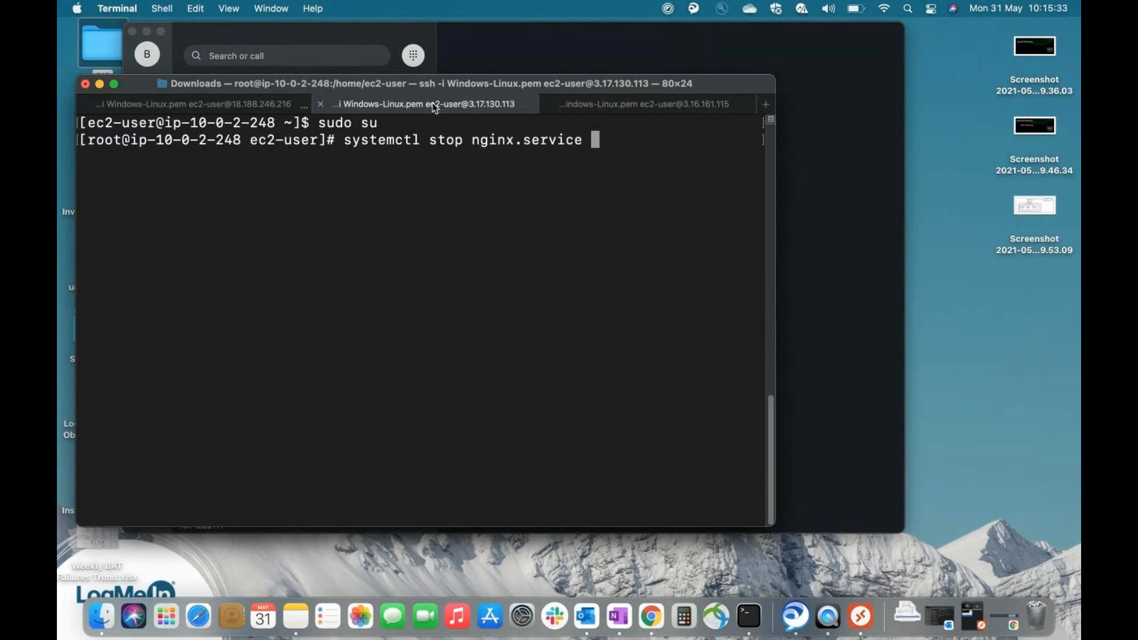
pyautogui.press('Return')
# Start the web server again by editing the previous command to systemctl start nginx.service.
pyautogui.press('Up')
pyautogui.press('Left')
pyautogui.press('Left')
pyautogui.press('Left')
pyautogui.press('Left')
pyautogui.press('Left')
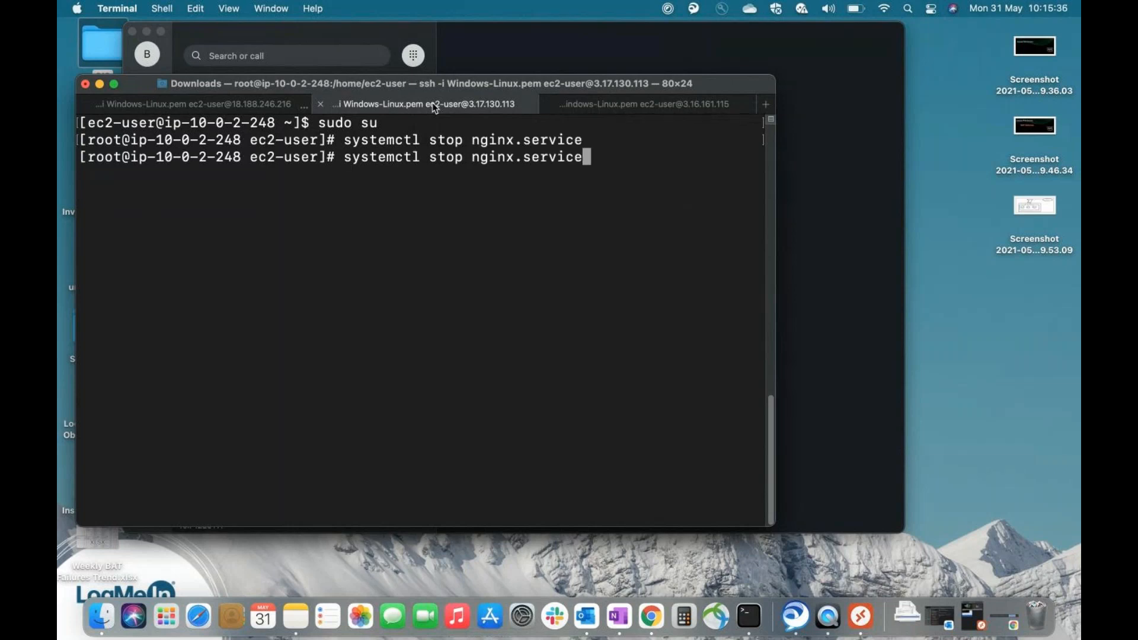
pyautogui.press('Left')
pyautogui.press('Left')
pyautogui.press('Left')
pyautogui.press('Left')
pyautogui.press('Left')
pyautogui.press('Left')
pyautogui.press('Left')
pyautogui.press('Left')
pyautogui.press('Left')
pyautogui.press('Left')
pyautogui.press('BackSpace')
pyautogui.press('BackSpace')
pyautogui.write('art')
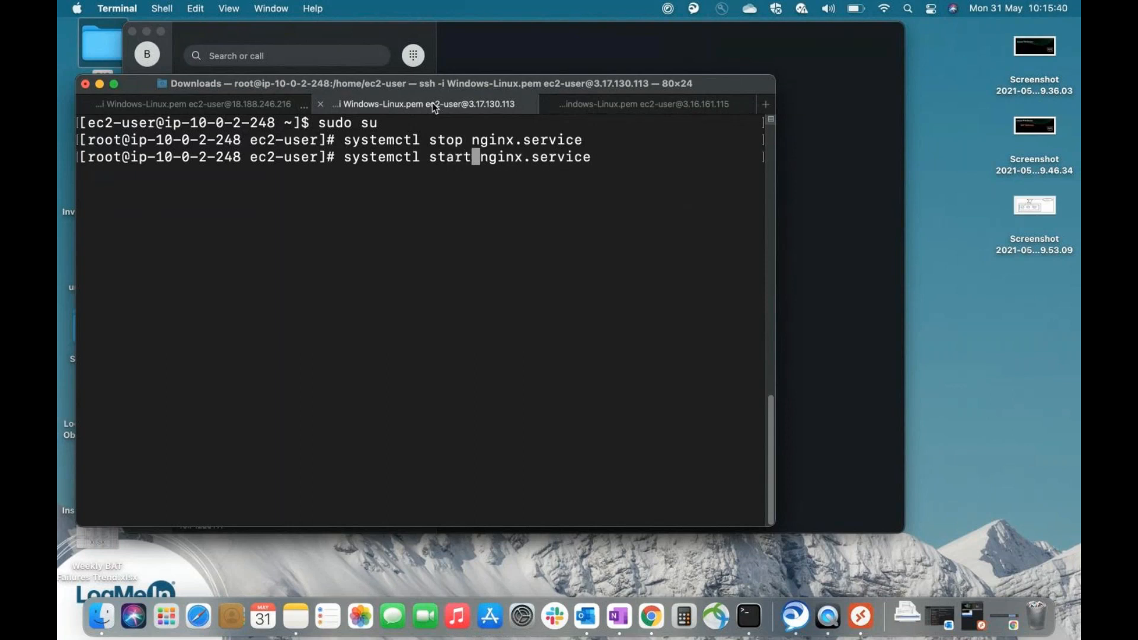
pyautogui.press('Return')
# Check the web server's state by changing the previous command to systemctl status nginx.service.
pyautogui.press('Up')
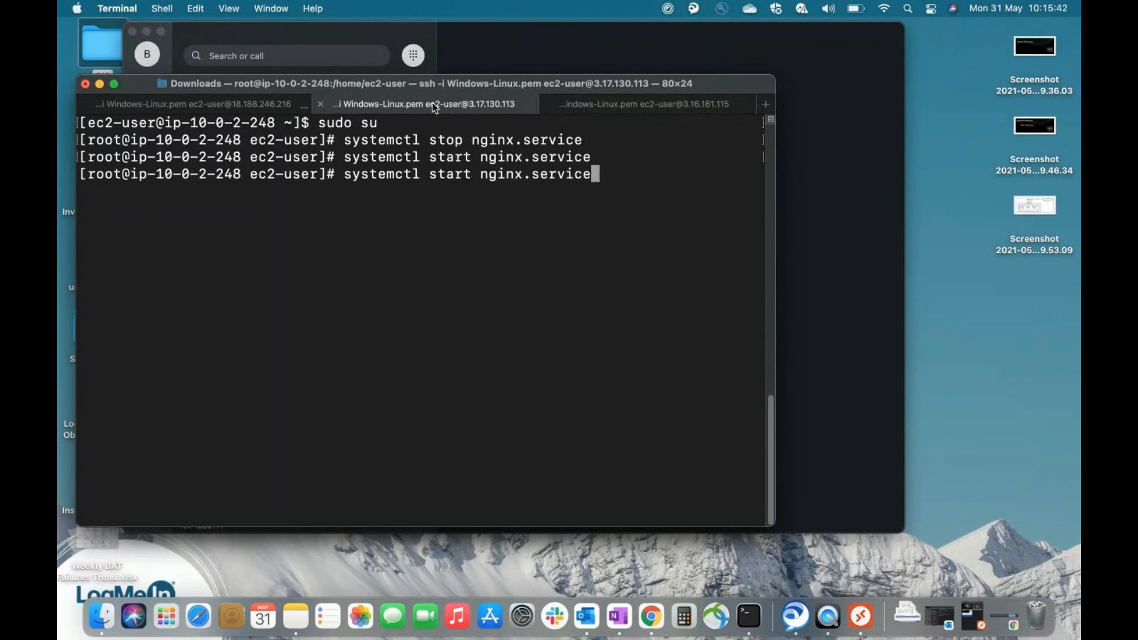
pyautogui.press('Left')
pyautogui.press('Left')
pyautogui.press('Left')
pyautogui.press('Left')
pyautogui.press('Left')
pyautogui.press('Left')
pyautogui.press('Left')
pyautogui.press('Left')
pyautogui.press('Left')
pyautogui.press('Left')
pyautogui.press('Left')
pyautogui.press('Left')
pyautogui.press('Left')
pyautogui.press('Left')
pyautogui.press('BackSpace')
pyautogui.press('BackSpace')
pyautogui.write('tus')
pyautogui.press('Return')
# Switch back to the EC2 console in Chrome and refresh the health status of my-first-tg's registered targets.
pyautogui.hotkey('ctrl', 'Right')
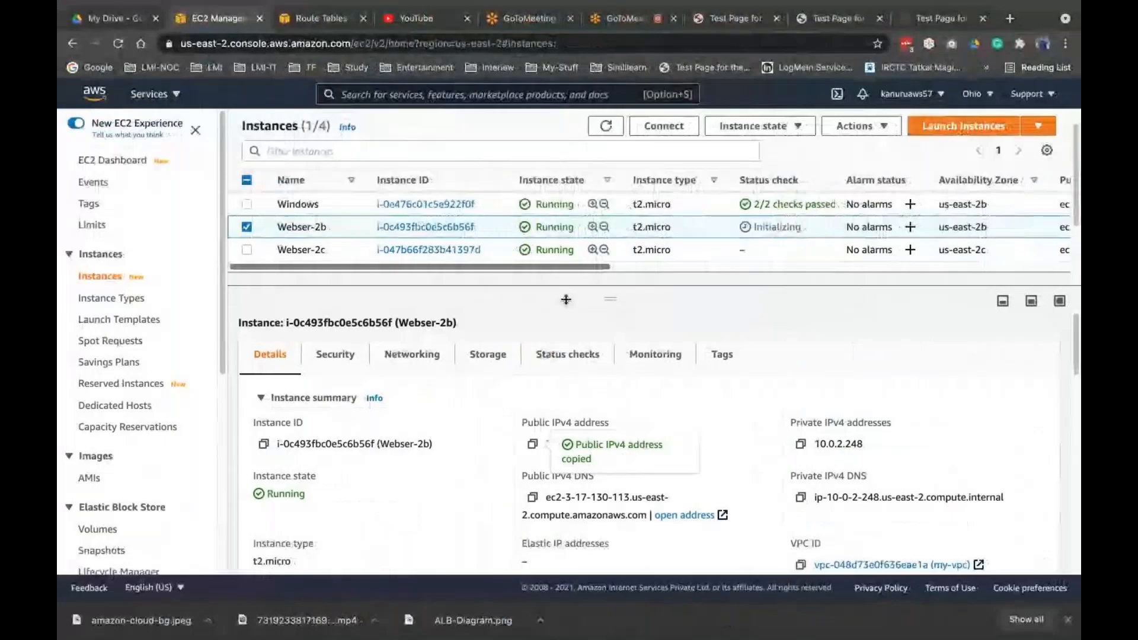
pyautogui.scroll(-5, 119, 415)
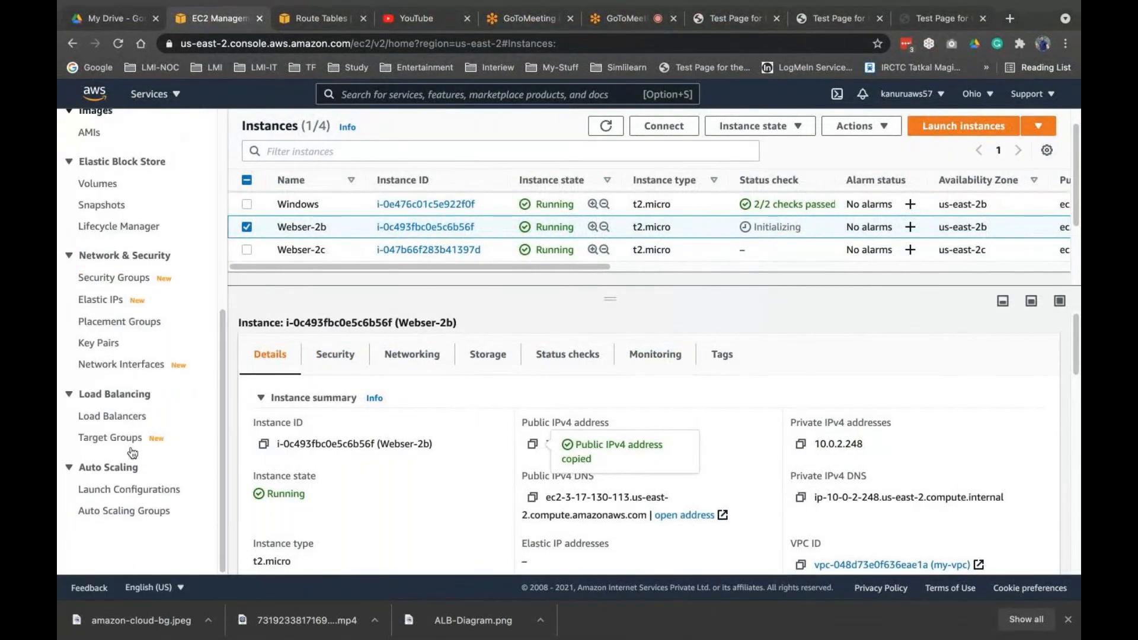
pyautogui.click(112, 438)
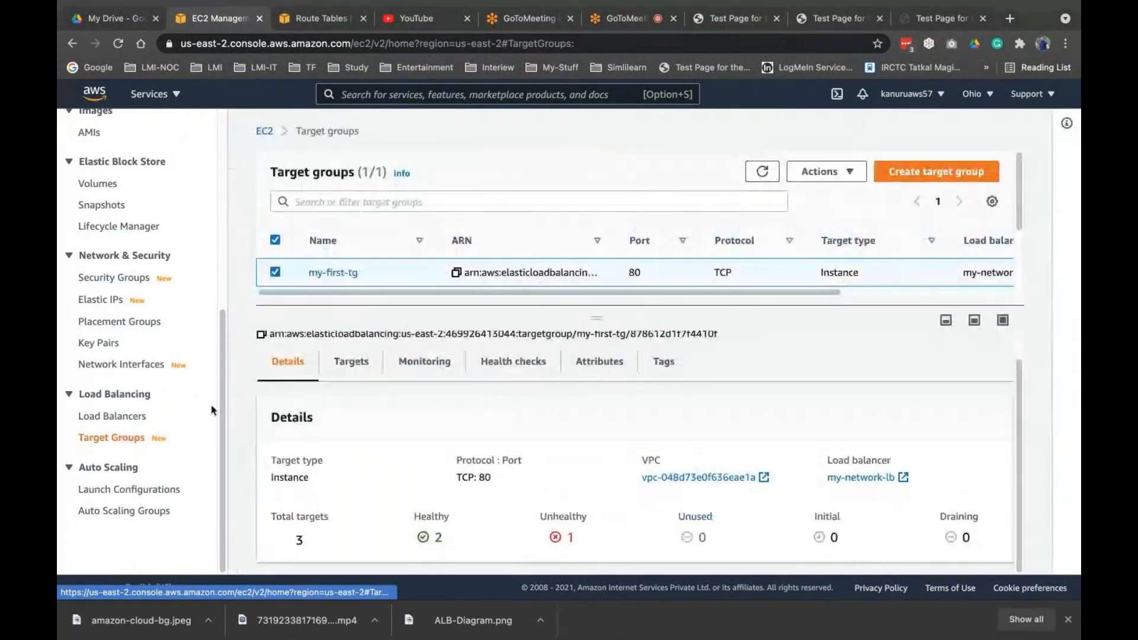
pyautogui.click(351, 361)
pyautogui.click(780, 417)
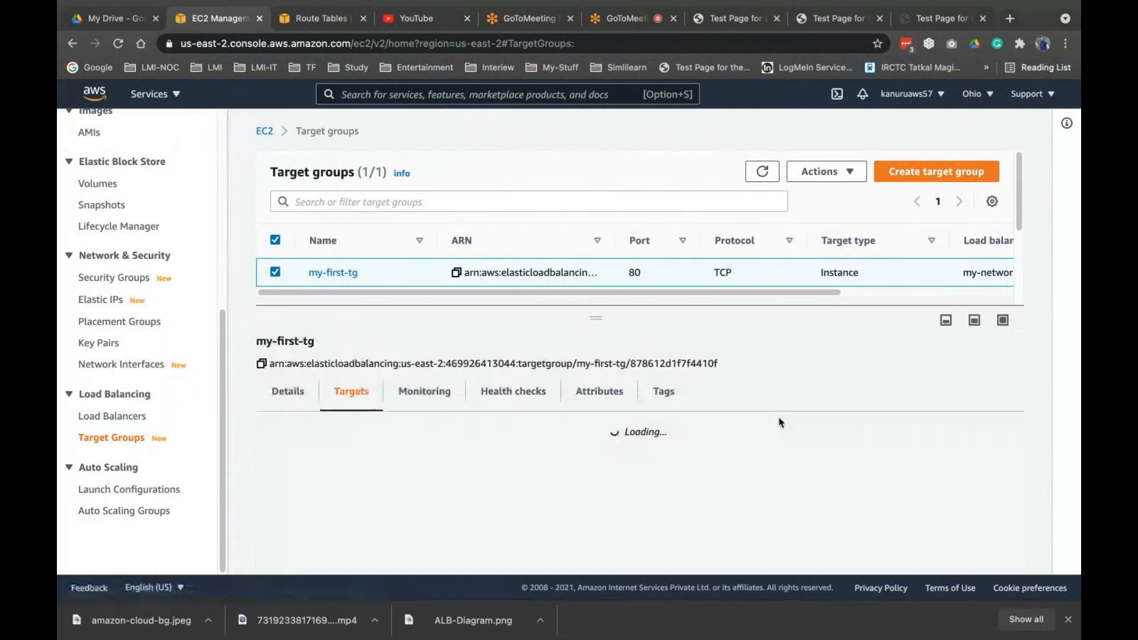
pyautogui.moveTo(842, 501); pyautogui.dragTo(809, 501)
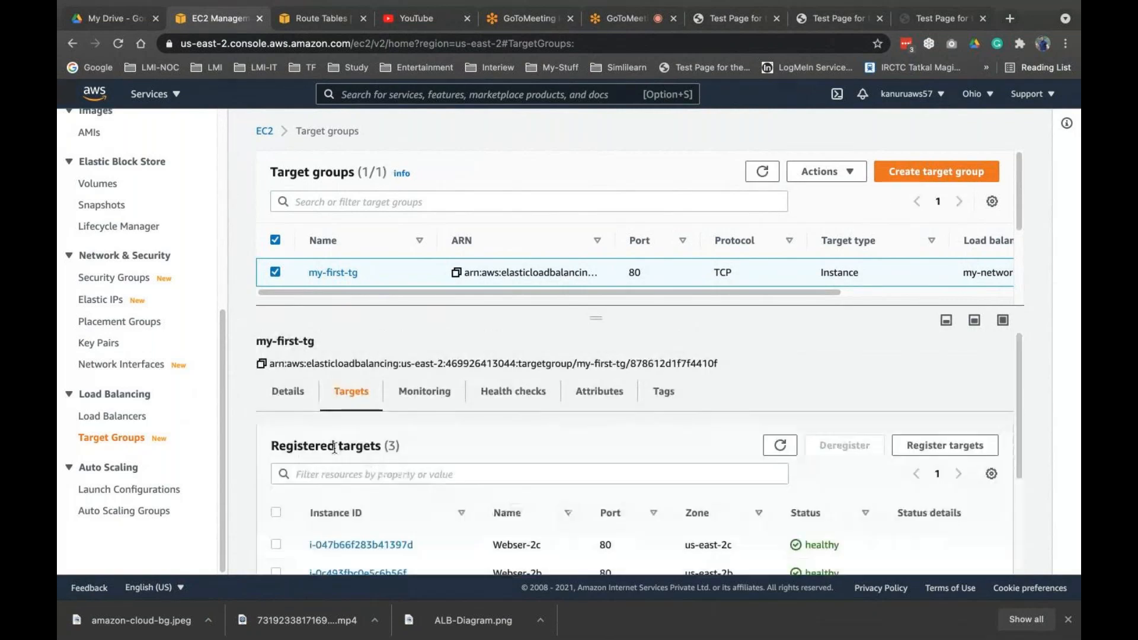
# Review my-first-tg's target health summary in its details and open the my-network-lb load balancer page.
pyautogui.click(288, 392)
pyautogui.scroll(-1, 463, 432)
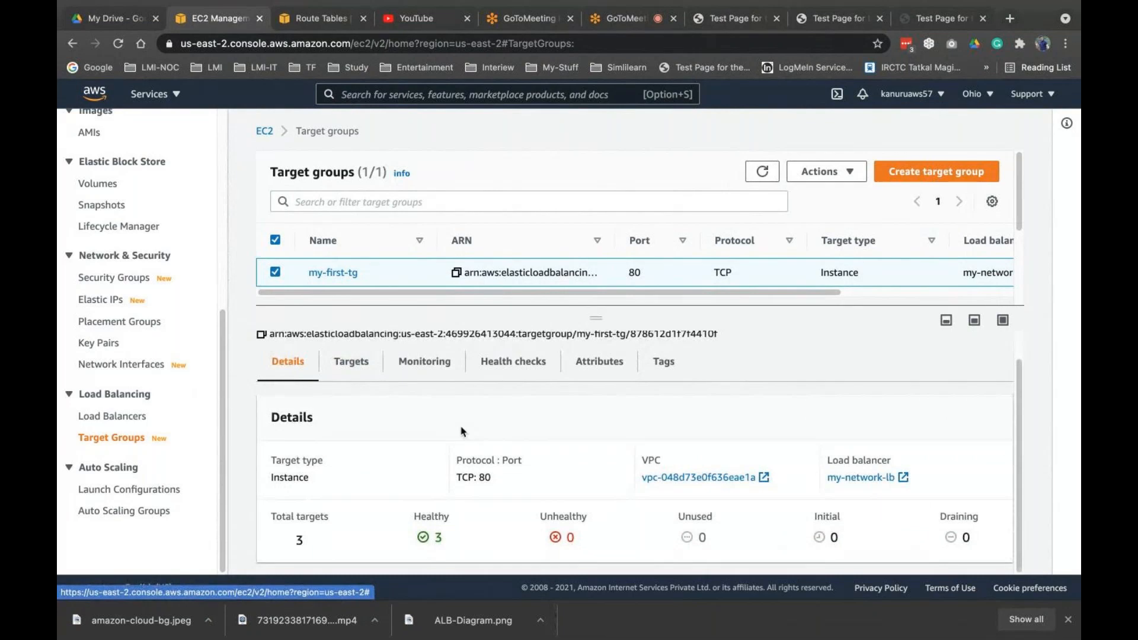
pyautogui.click(140, 418)
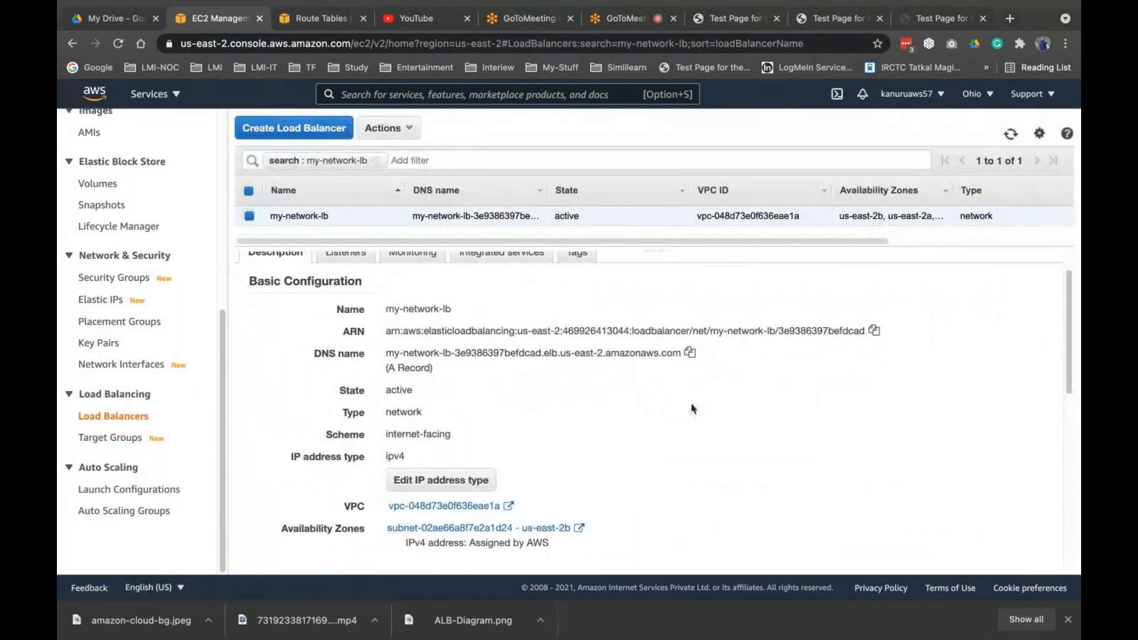
# Copy the DNS name of my-network-lb and open it in a new browser tab.
pyautogui.click(689, 352)
pyautogui.click(1008, 19)
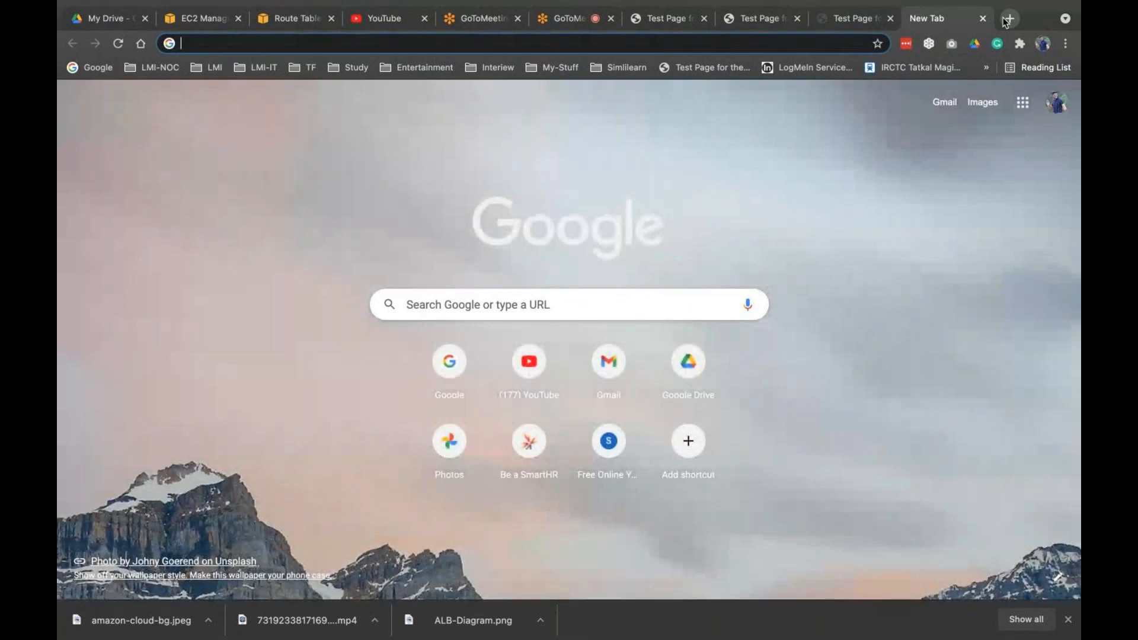
pyautogui.hotkey('ctrl', 'v')
pyautogui.press('Return')
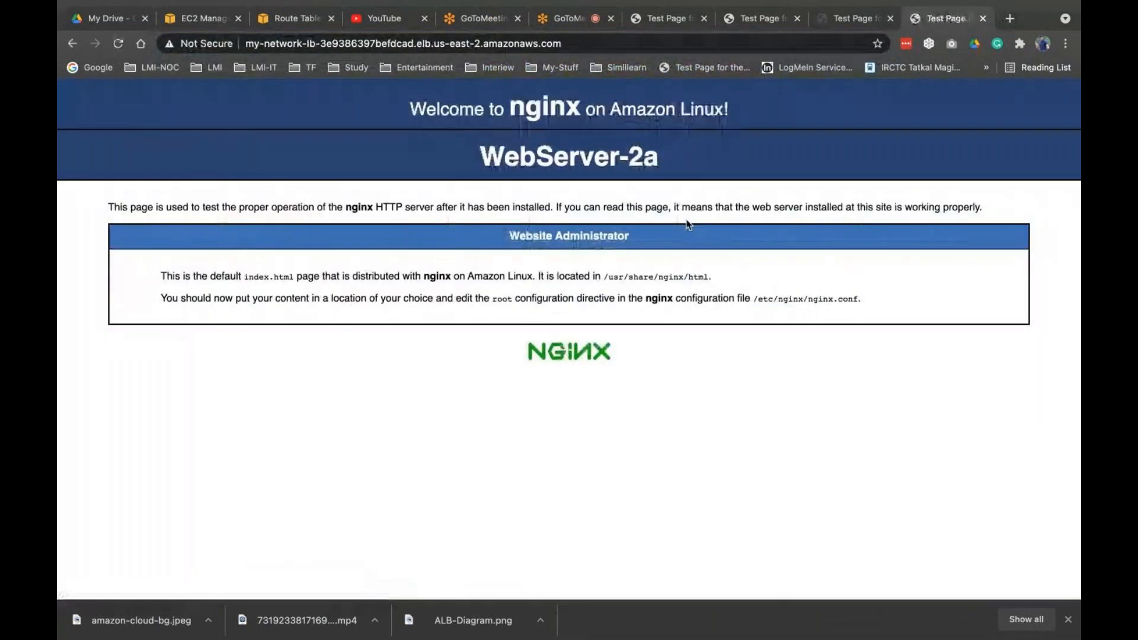
# Reload the load balancer page several times and check which web server's name appears in the heading.
pyautogui.moveTo(666, 165); pyautogui.dragTo(477, 159)
pyautogui.click(118, 45)
pyautogui.click(118, 45)
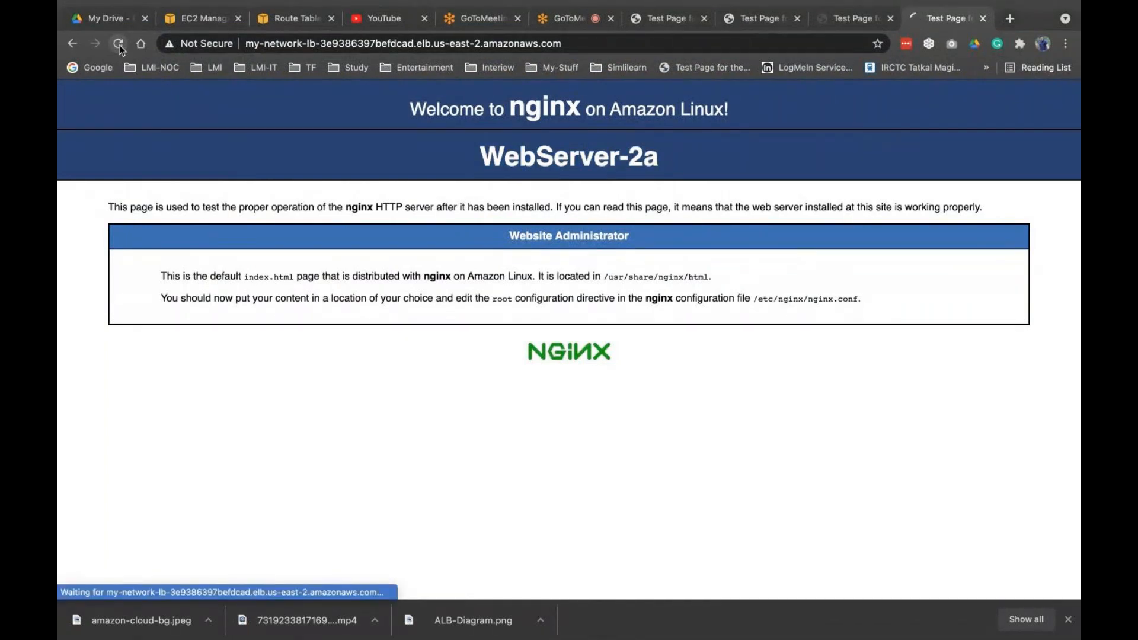
pyautogui.click(119, 45)
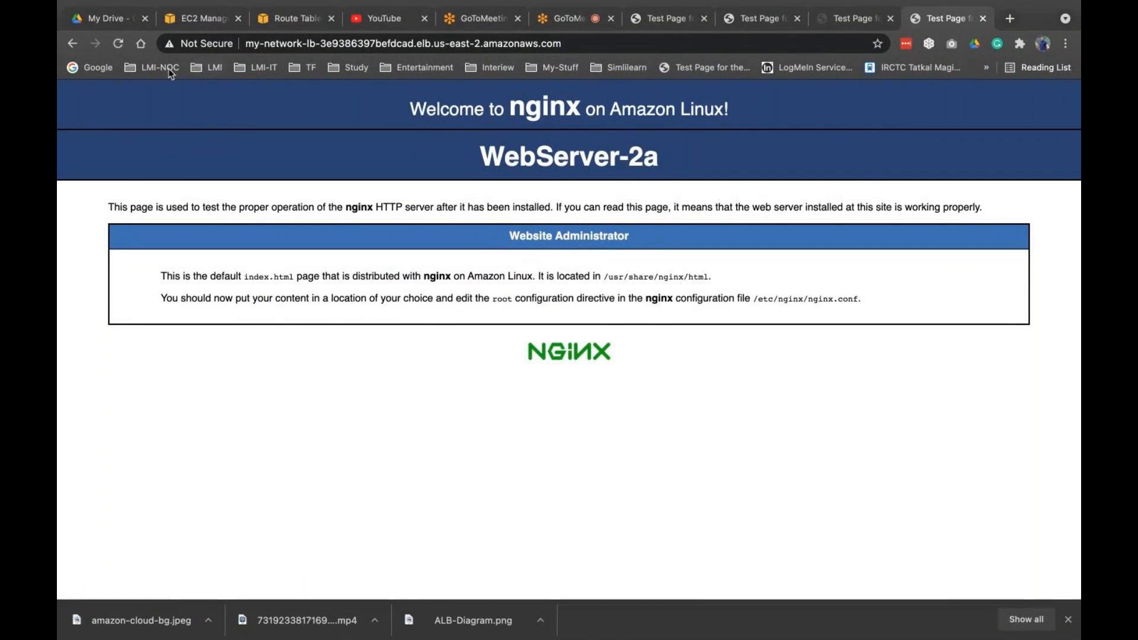
pyautogui.click(119, 45)
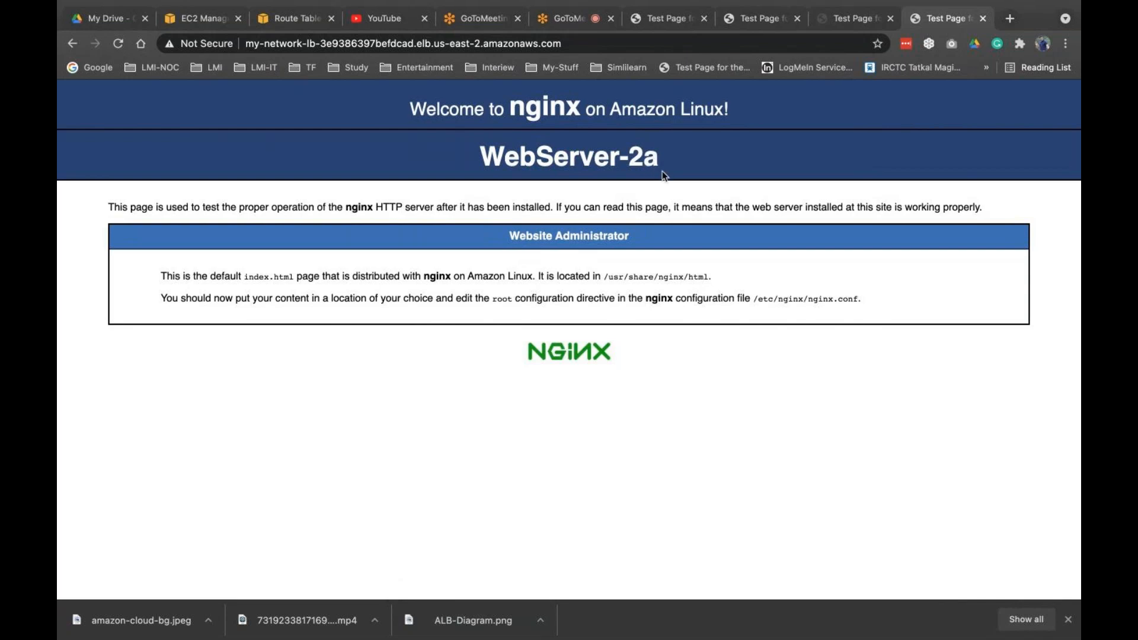
pyautogui.click(118, 44)
pyautogui.moveTo(662, 165); pyautogui.dragTo(488, 153)
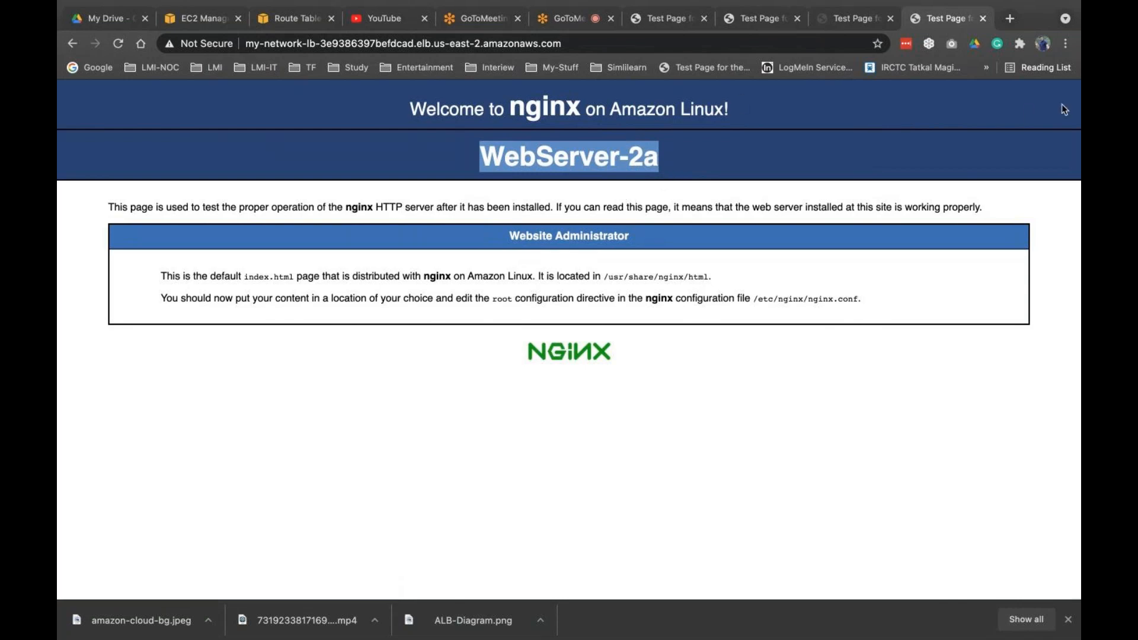
# Copy the load balancer's address, open it in a new incognito window and check which server responds.
pyautogui.click(574, 42)
pyautogui.hotkey('ctrl', 'c')
pyautogui.click(1065, 44)
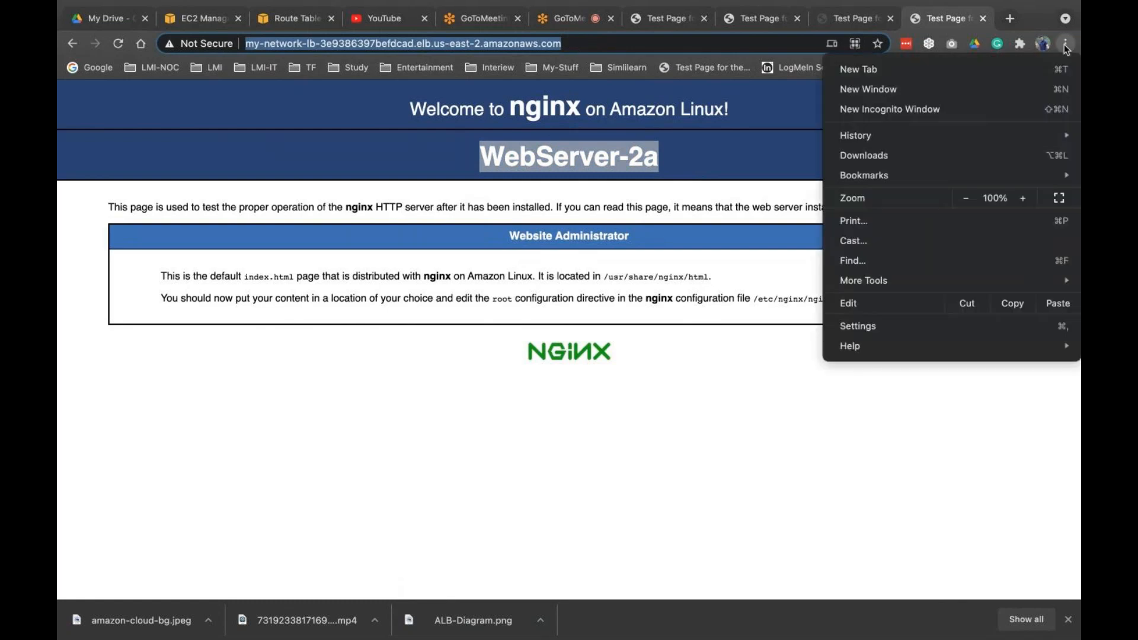
pyautogui.click(955, 108)
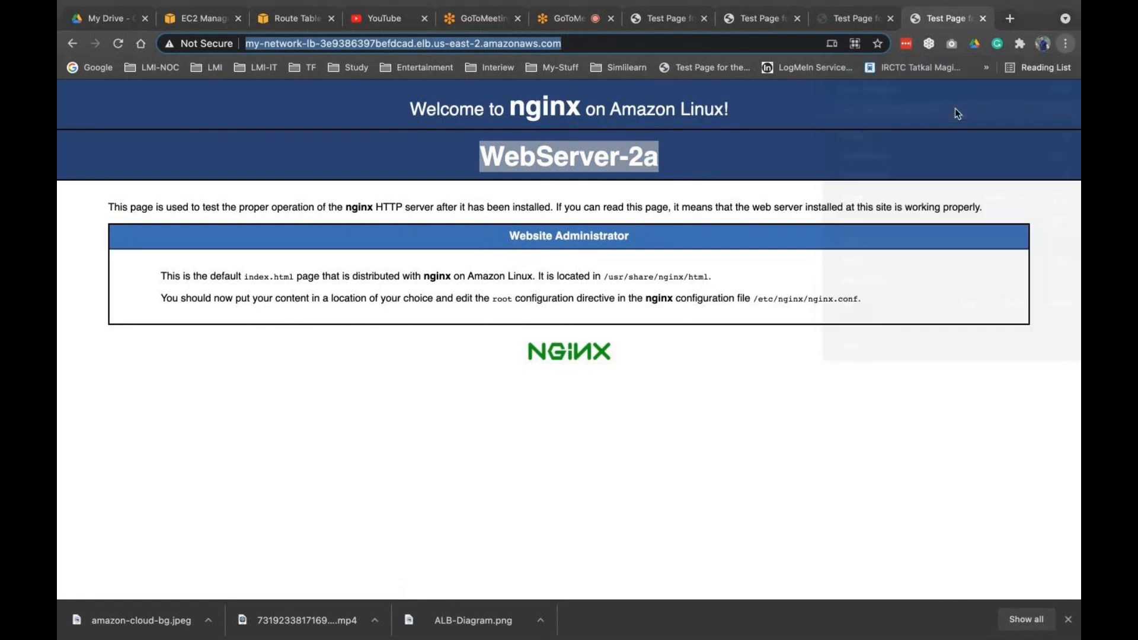
pyautogui.hotkey('ctrl', 'v')
pyautogui.press('Return')
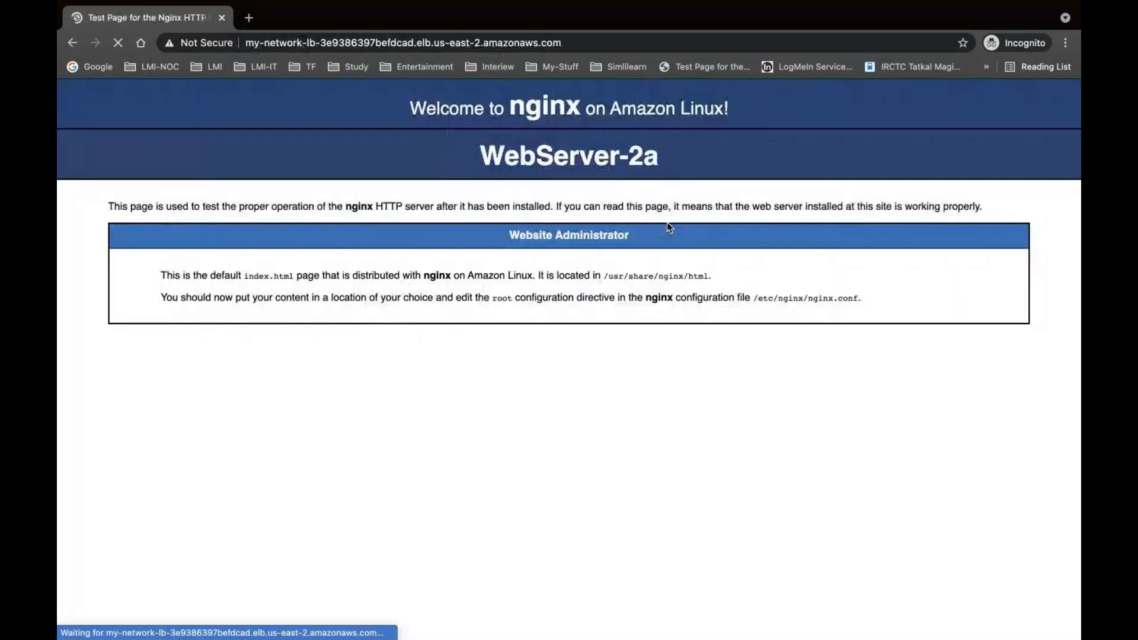
pyautogui.moveTo(655, 160); pyautogui.dragTo(479, 157)
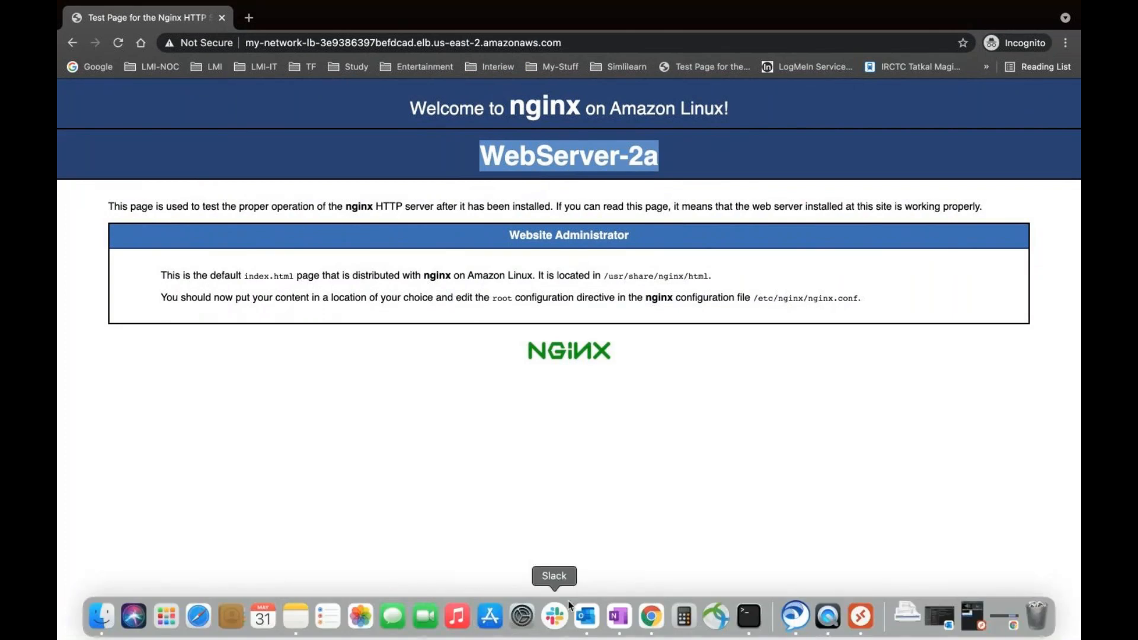
# Switch to Safari, open the load balancer's address there and check which web server responds.
pyautogui.click(203, 616)
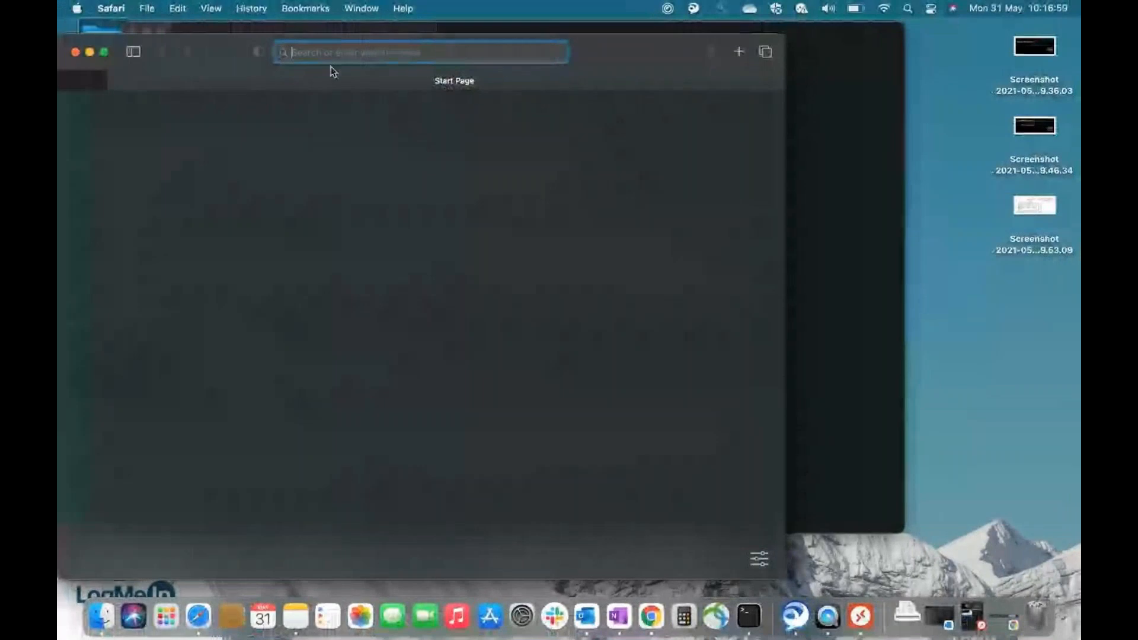
pyautogui.press('super+v')
pyautogui.press('Return')
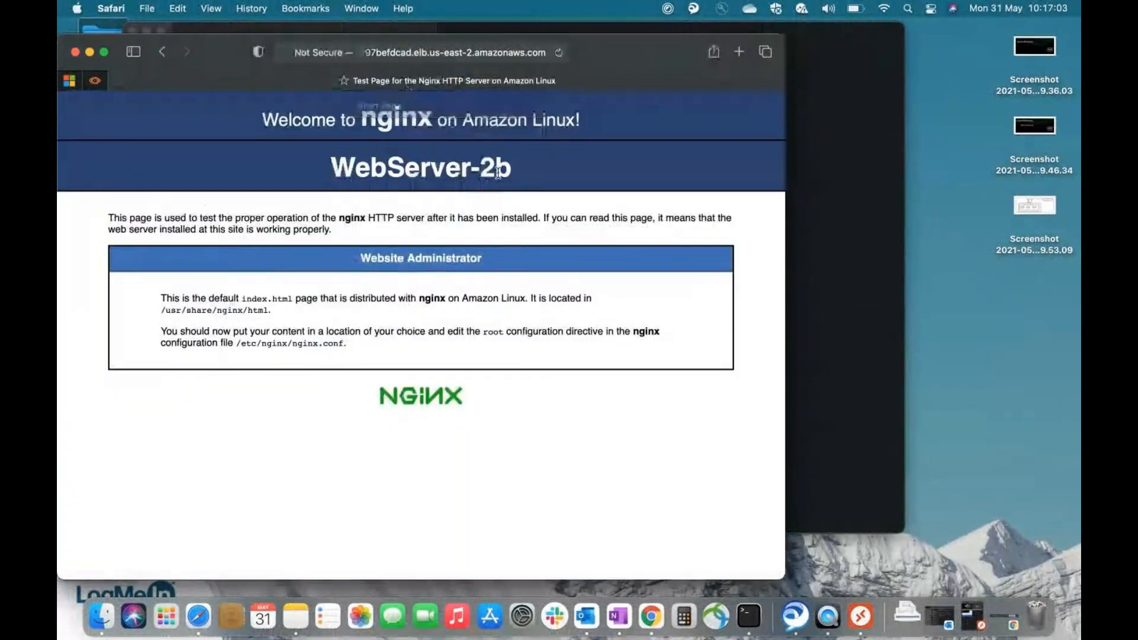
pyautogui.moveTo(521, 175); pyautogui.dragTo(339, 164)
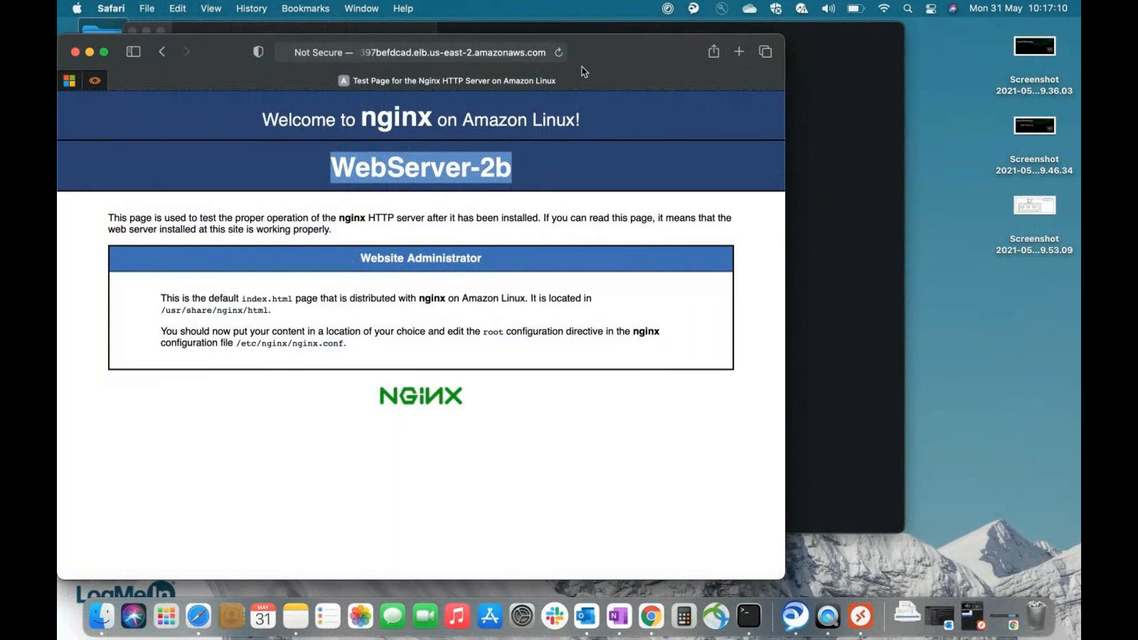
# Load the load balancer's address in a second Safari tab to compare the response, and close that tab.
pyautogui.click(739, 54)
pyautogui.press('super+v')
pyautogui.press('Return')
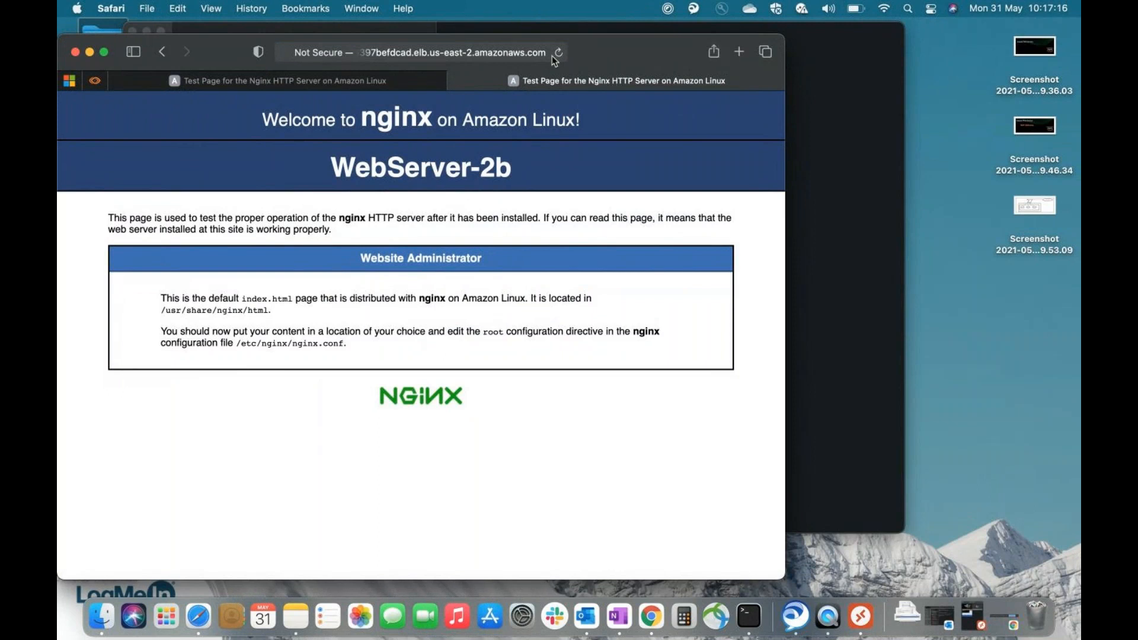
pyautogui.click(456, 81)
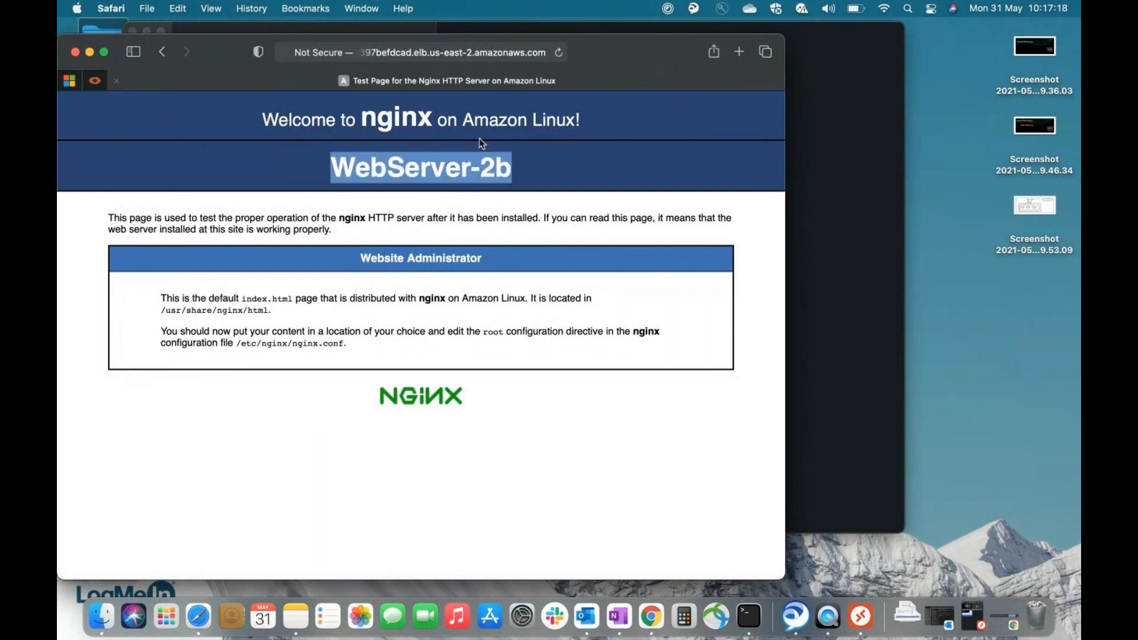
# Switch back to Chrome, close the incognito window and load the load balancer's address in a new one.
pyautogui.click(650, 622)
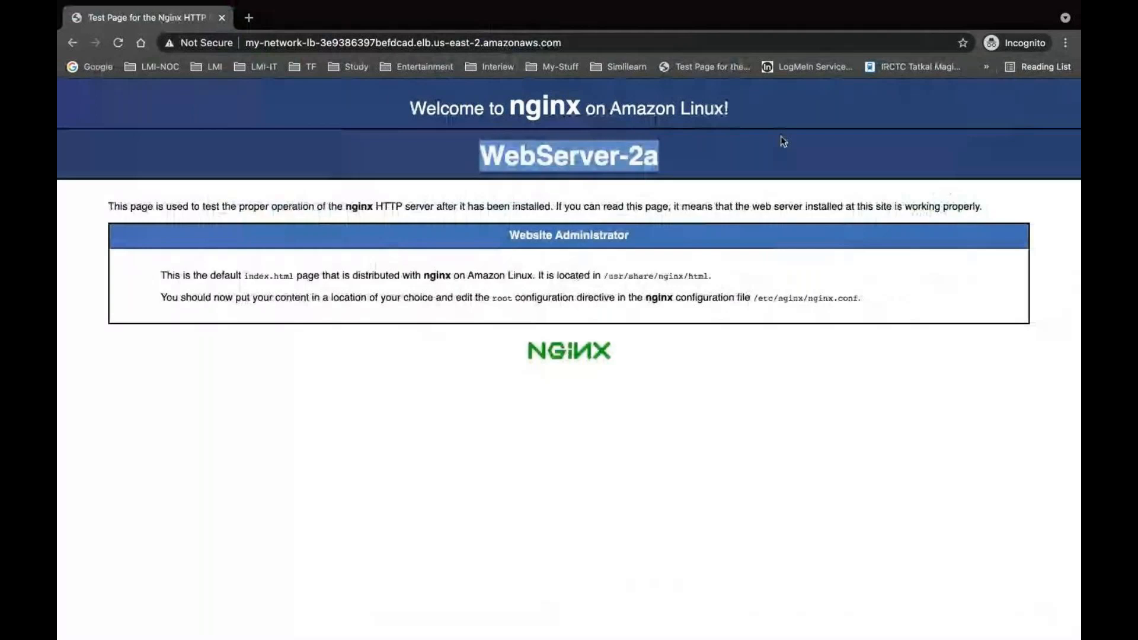
pyautogui.moveTo(58, 4)
pyautogui.click(76, 27)
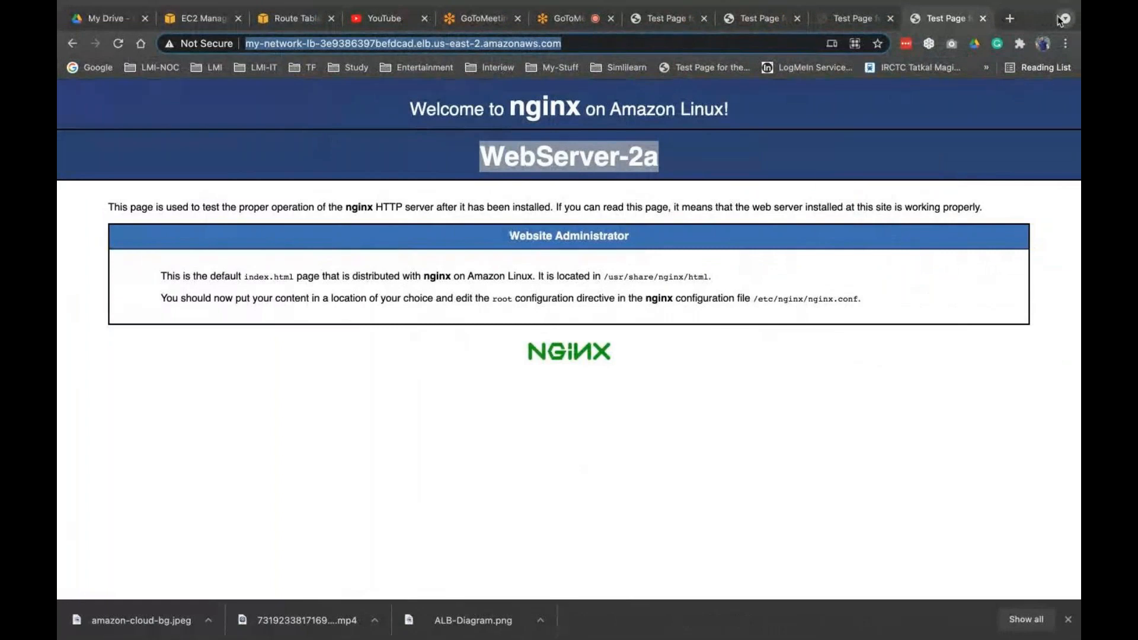
pyautogui.click(1065, 44)
pyautogui.click(952, 108)
pyautogui.press('super+v')
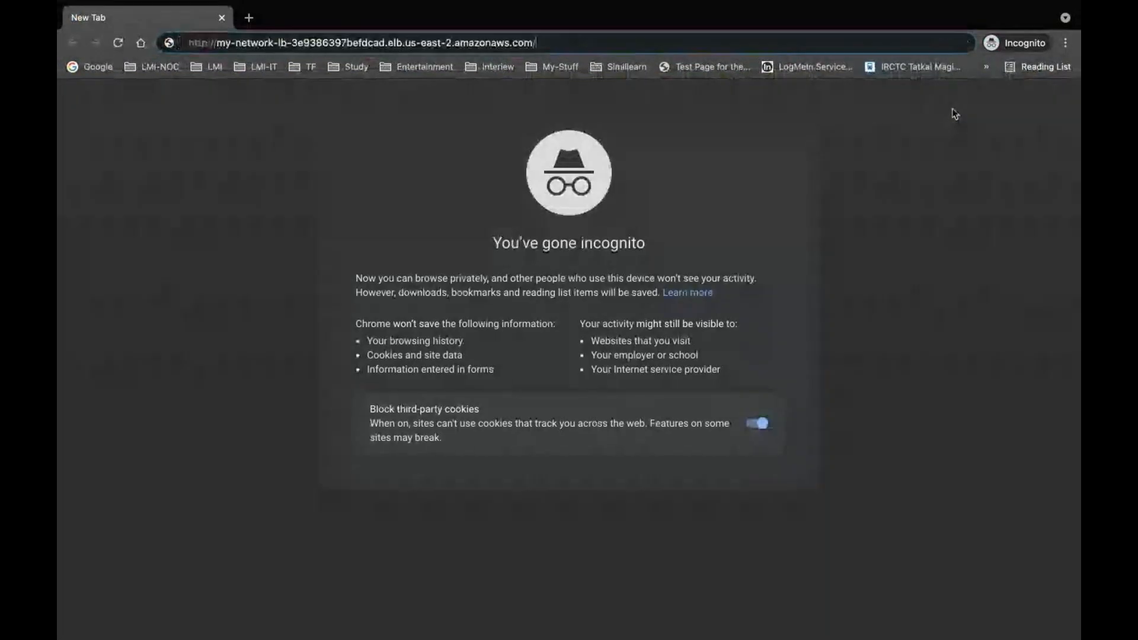
pyautogui.press('Return')
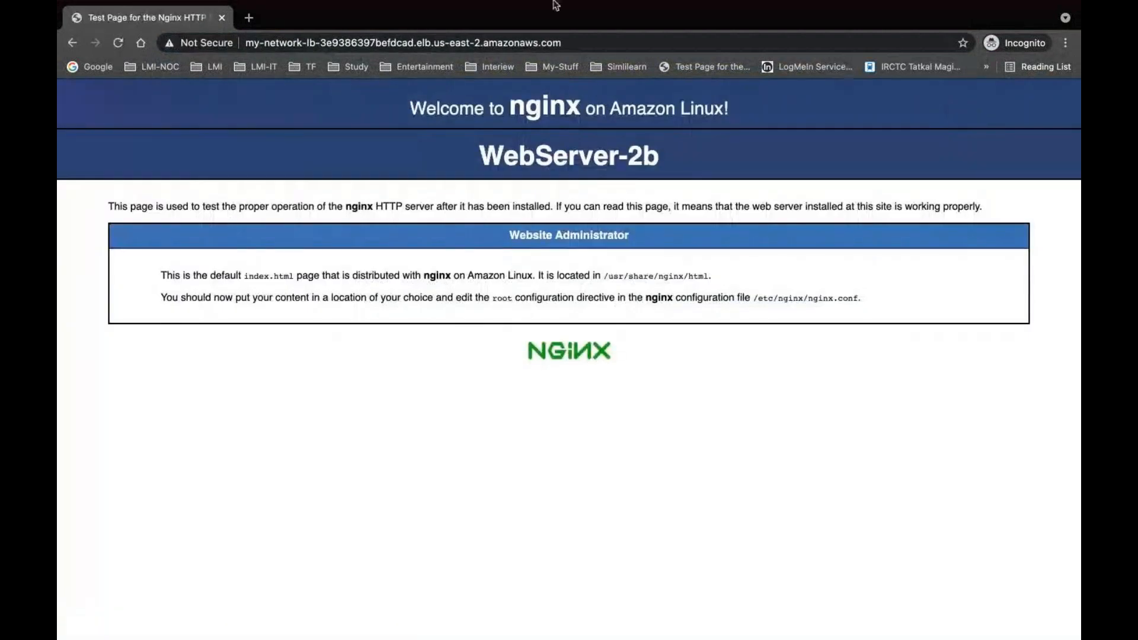
# Repeat the test by leaving this incognito window and opening my-network-lb's DNS name in another new incognito window.
pyautogui.click(102, 26)
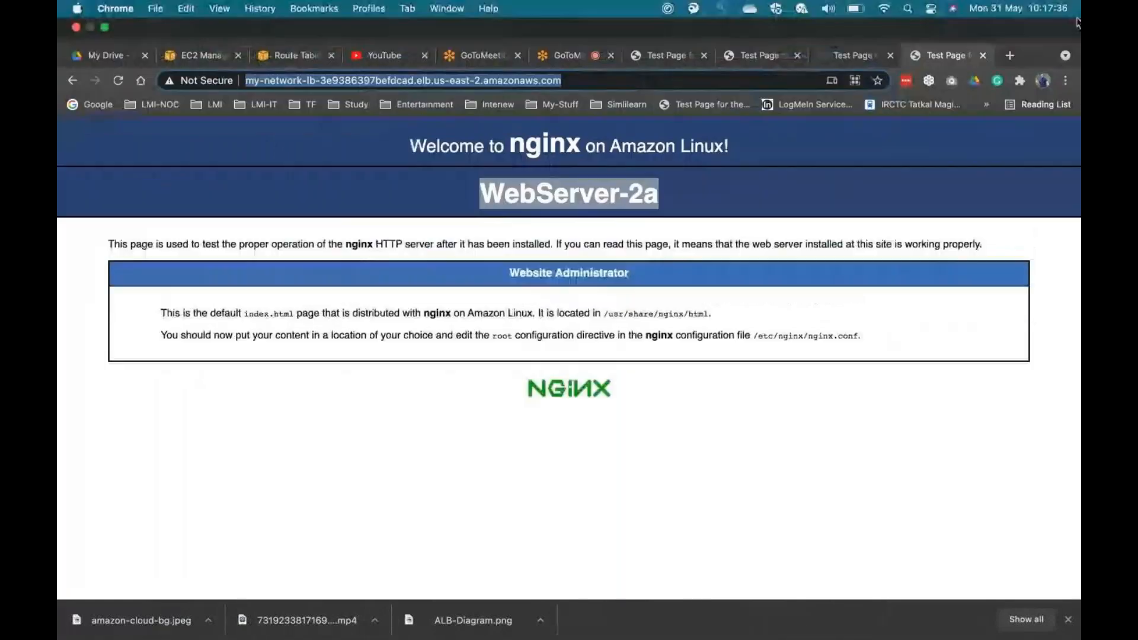
pyautogui.click(1068, 81)
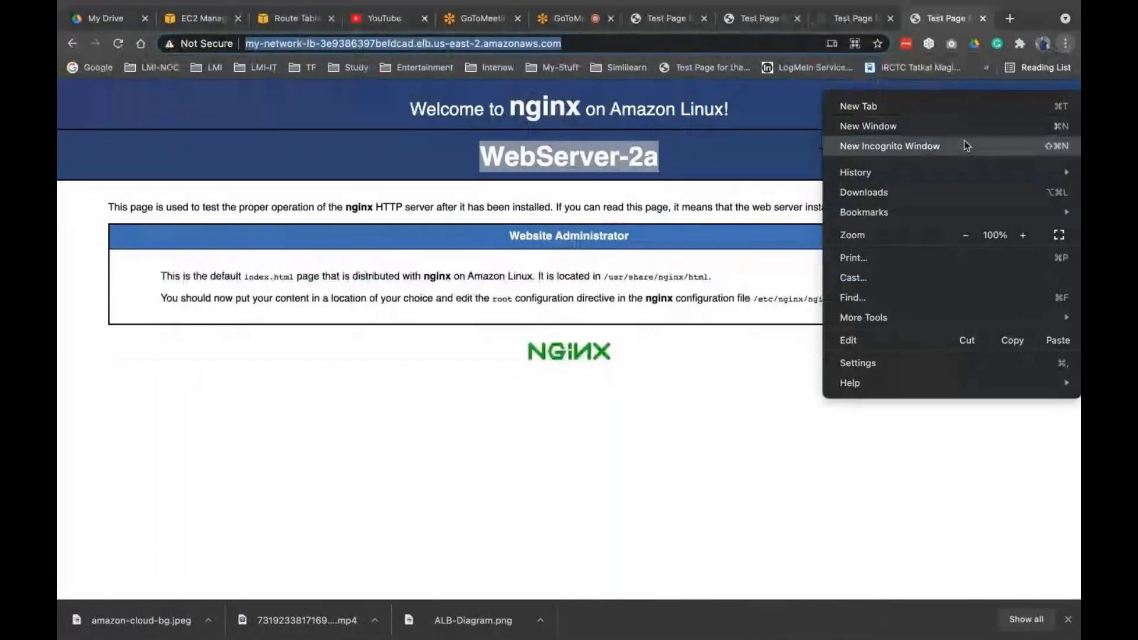
pyautogui.click(948, 144)
pyautogui.write('my-network-lb-3e9386397befdcad.elb.us-east-2.amazonaws.com')
pyautogui.press('Return')
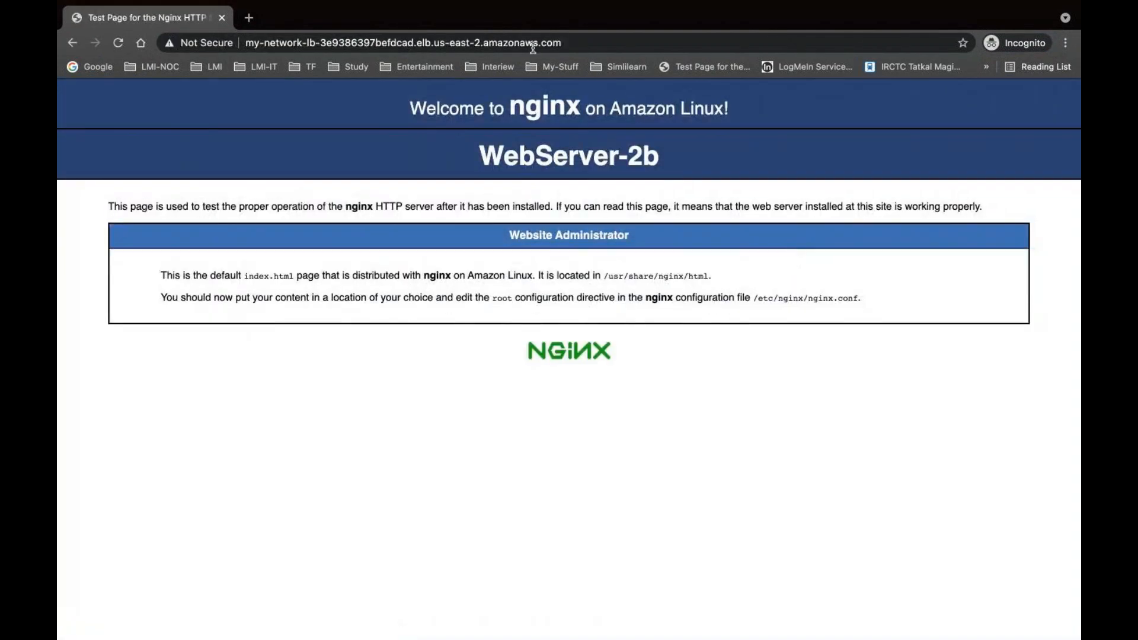
# Return to the regular Chrome window and load the load balancer's address again.
pyautogui.hotkey('ctrl', 'Left')
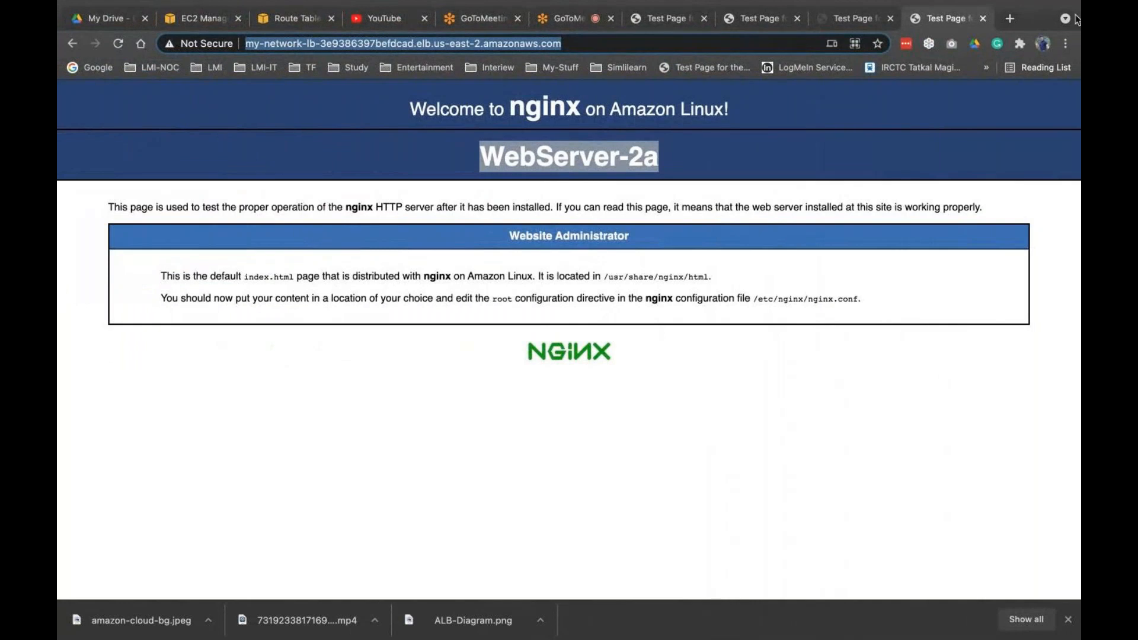
pyautogui.click(1015, 22)
pyautogui.hotkey('ctrl', 'v')
pyautogui.press('Return')
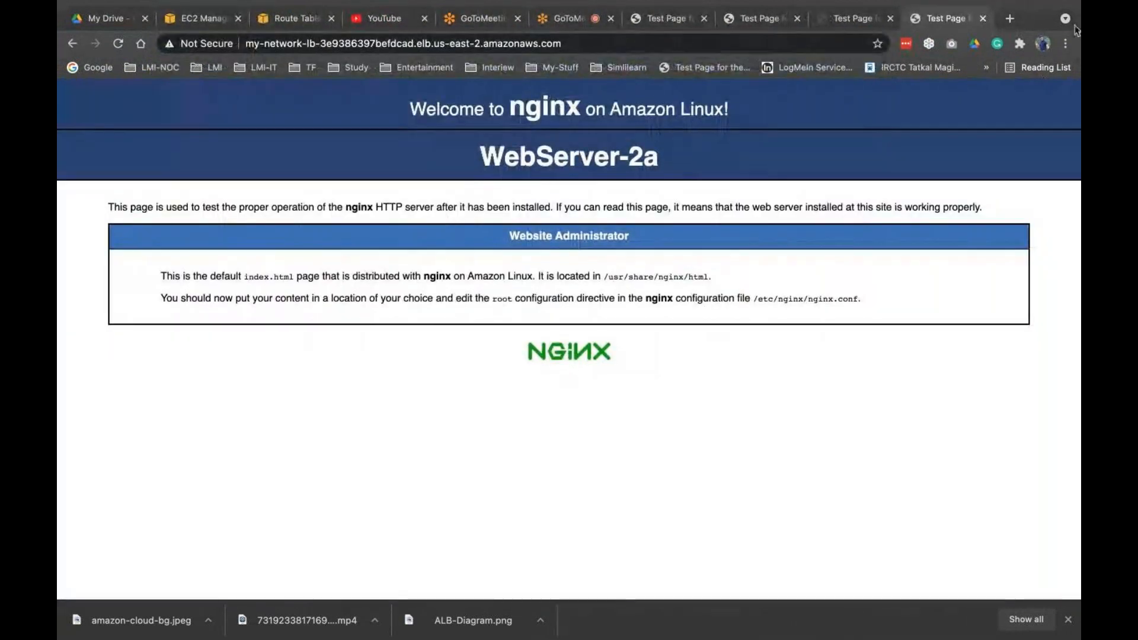
# Test the load balancer's address once more in a new incognito window and close that window.
pyautogui.click(1065, 44)
pyautogui.click(890, 109)
pyautogui.hotkey('ctrl', 'v')
pyautogui.press('Return')
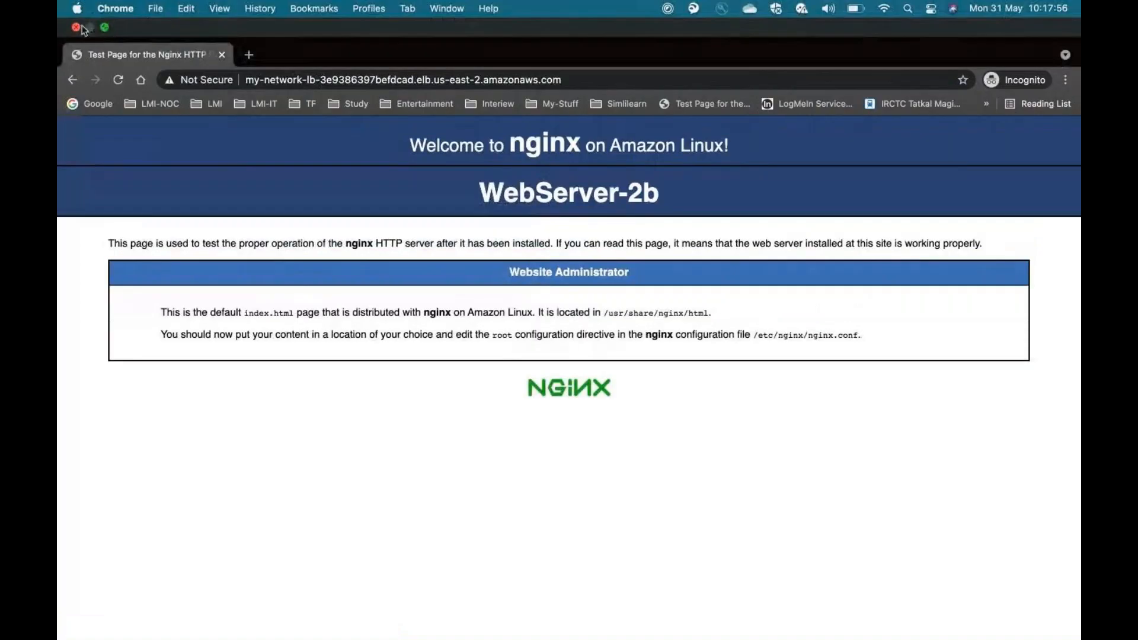
pyautogui.click(72, 28)
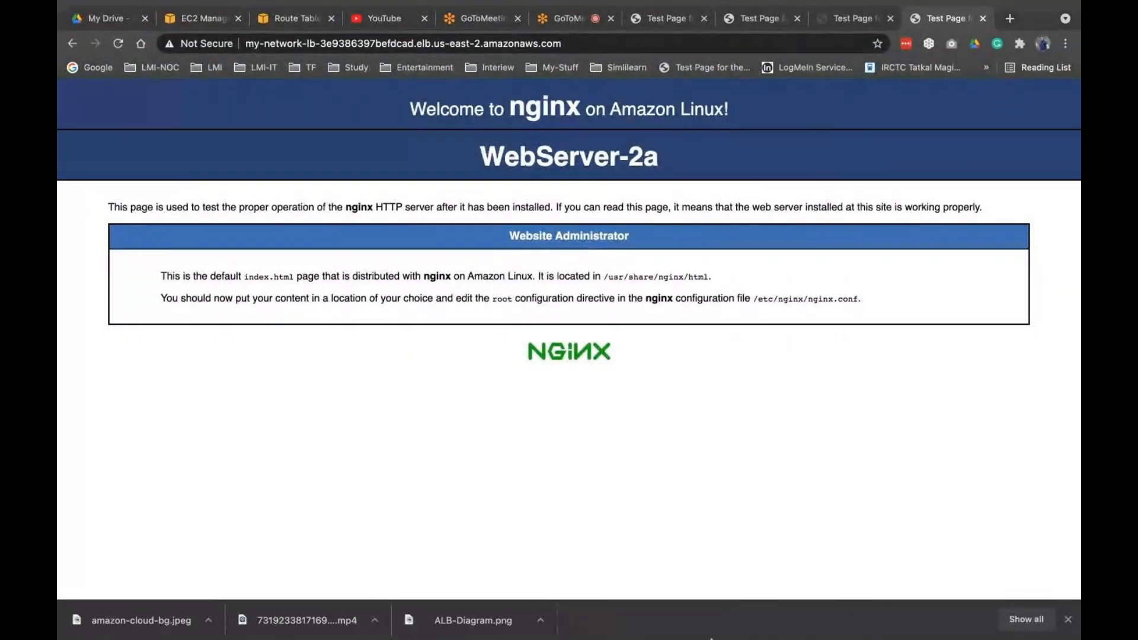
# Switch to Terminal, clear the screen of the ip-10-0-2-248 session and rerun systemctl stop nginx.service.
pyautogui.moveTo(715, 629)
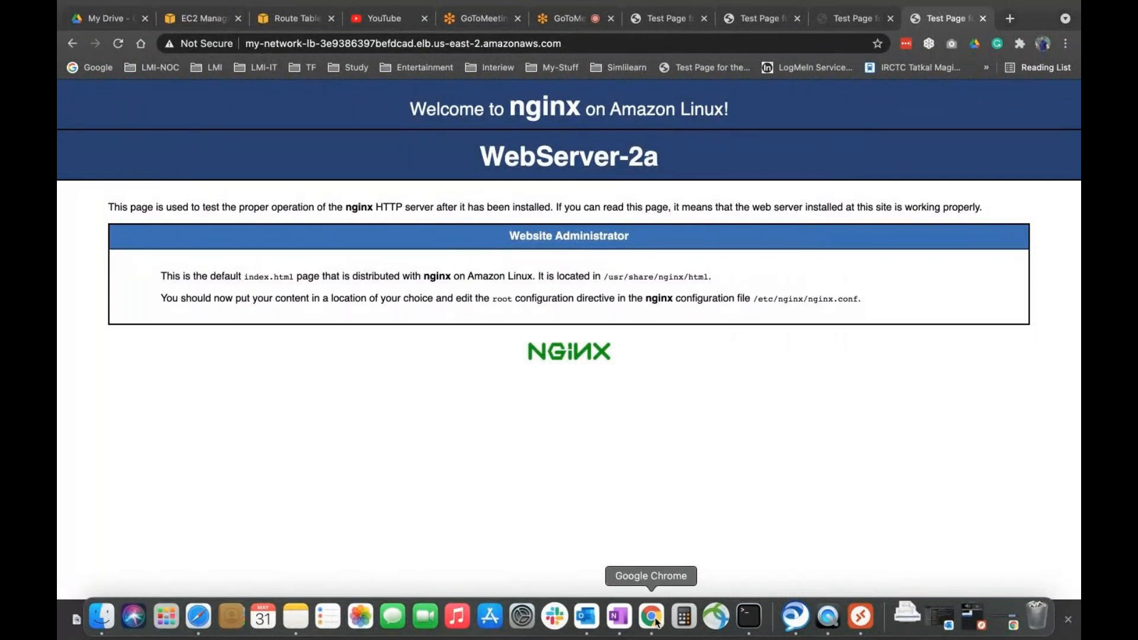
pyautogui.click(748, 617)
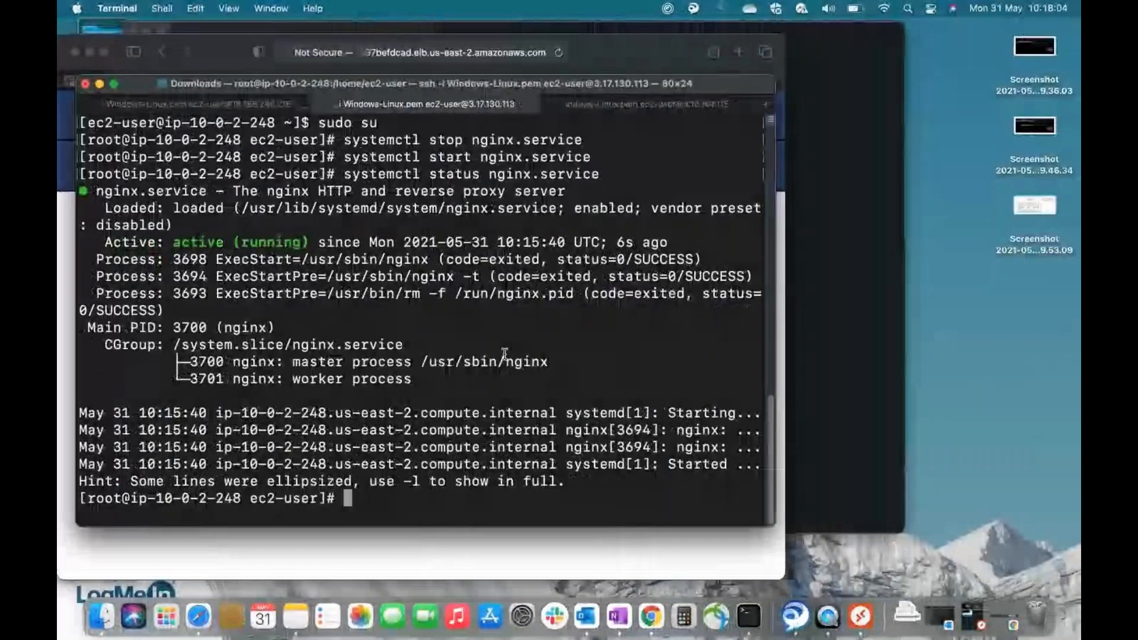
pyautogui.press('Return')
pyautogui.press('Return')
pyautogui.press('Return')
pyautogui.press('Return')
pyautogui.press('Return')
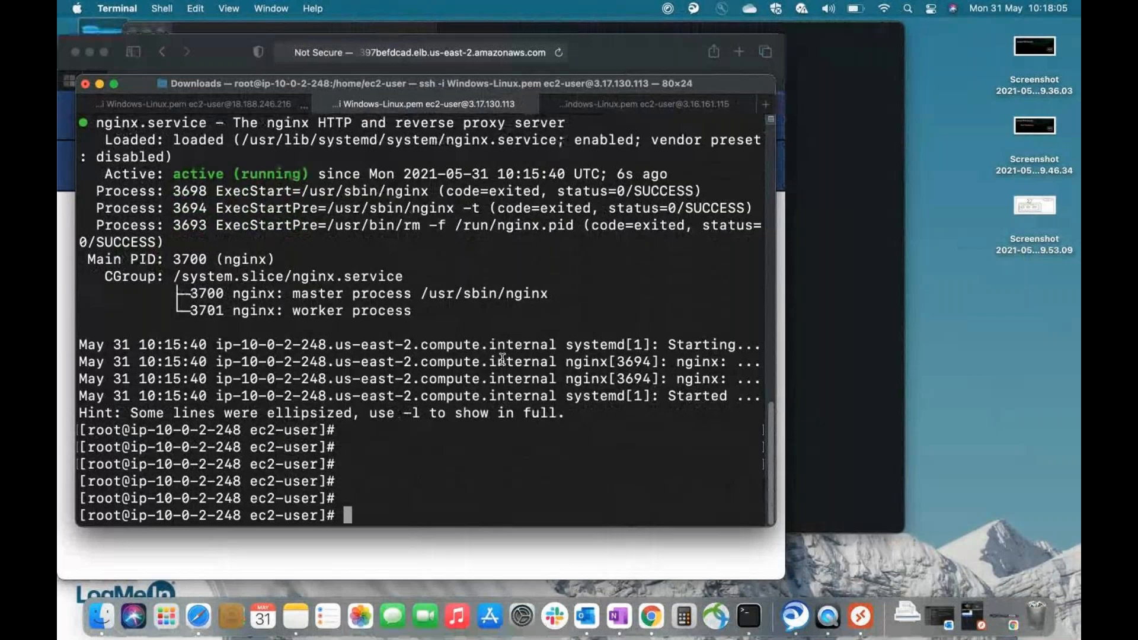
pyautogui.hotkey('ctrl', 'l')
pyautogui.press('Up')
pyautogui.press('Up')
pyautogui.press('Up')
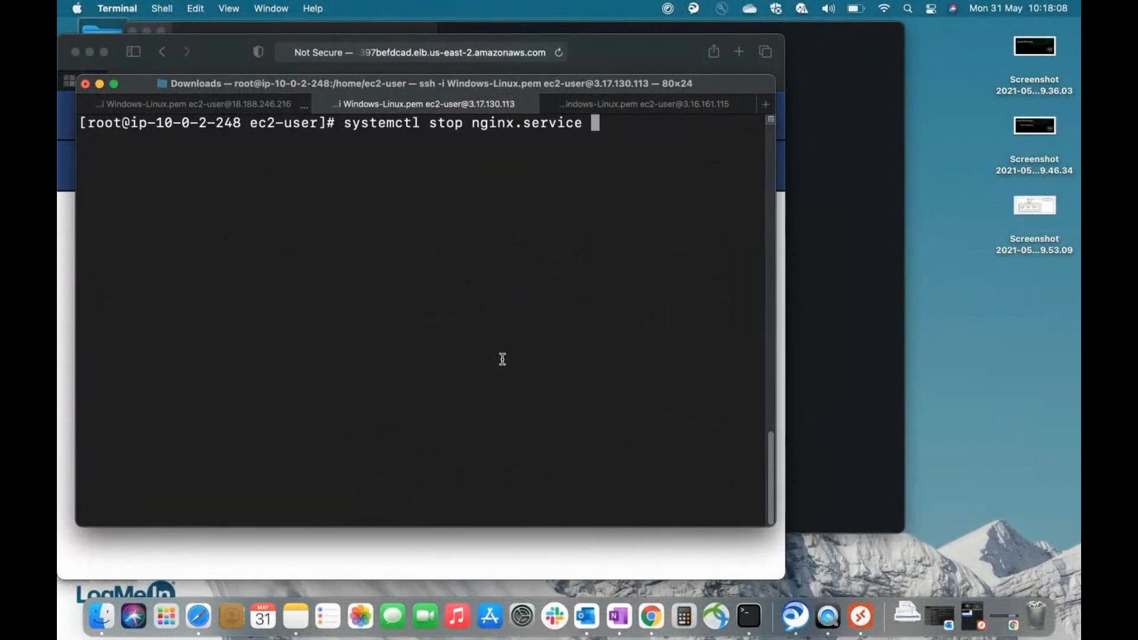
pyautogui.press('Return')
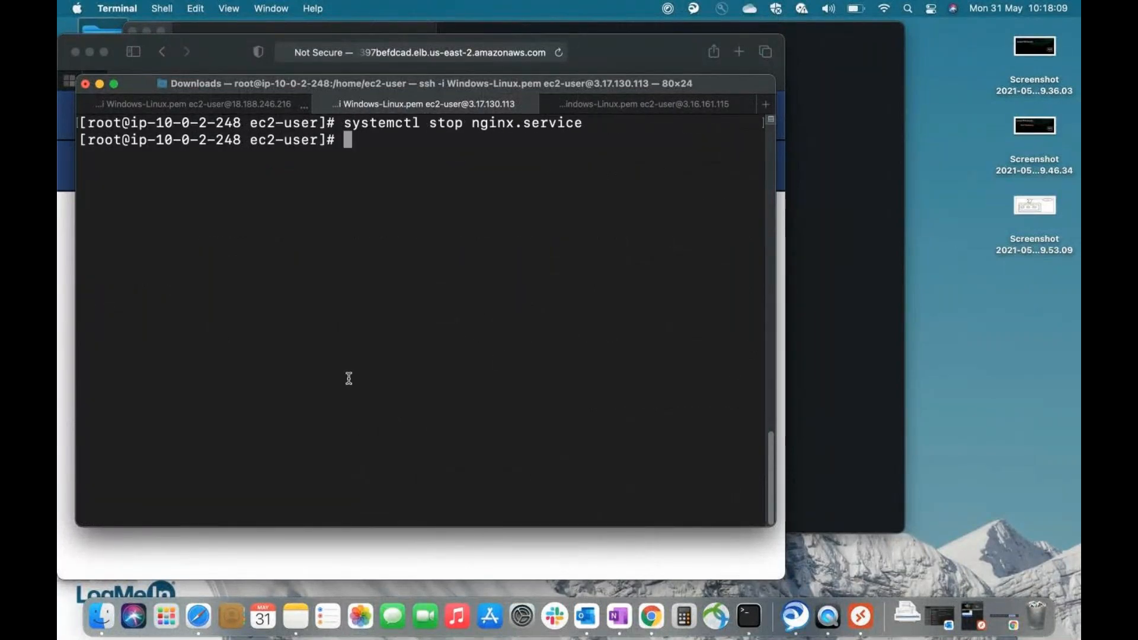
# Check whether the SSH session of the ip-10-0-1-117 web server still responds.
pyautogui.click(234, 106)
pyautogui.press('Return')
pyautogui.press('Return')
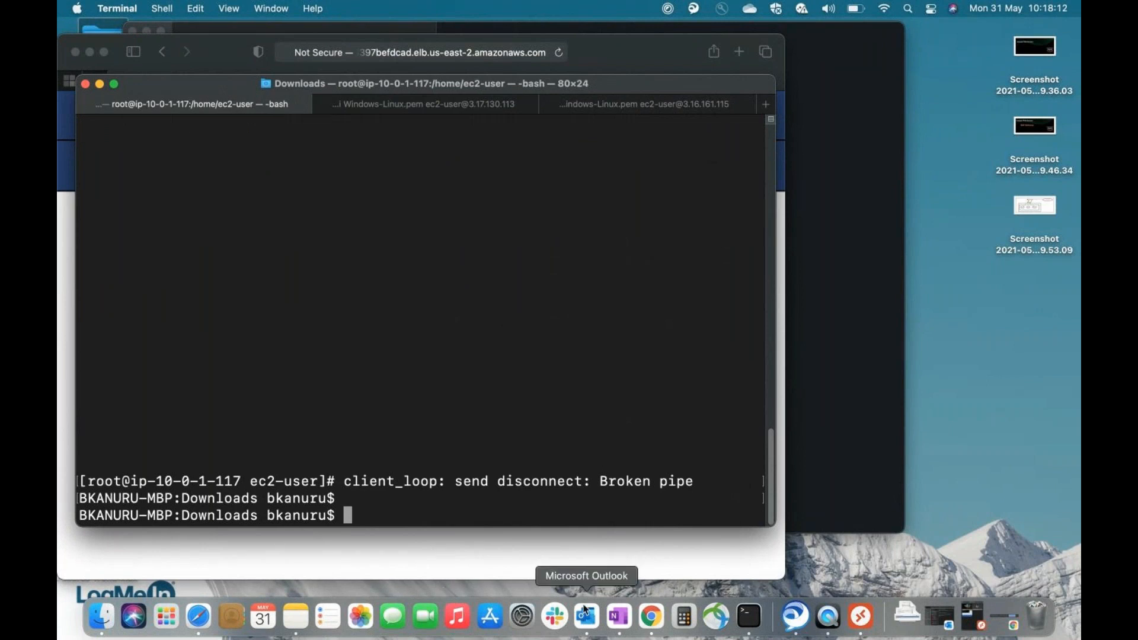
# Switch to the EC2 console in Chrome, view the Instances list and return to Terminal.
pyautogui.click(662, 621)
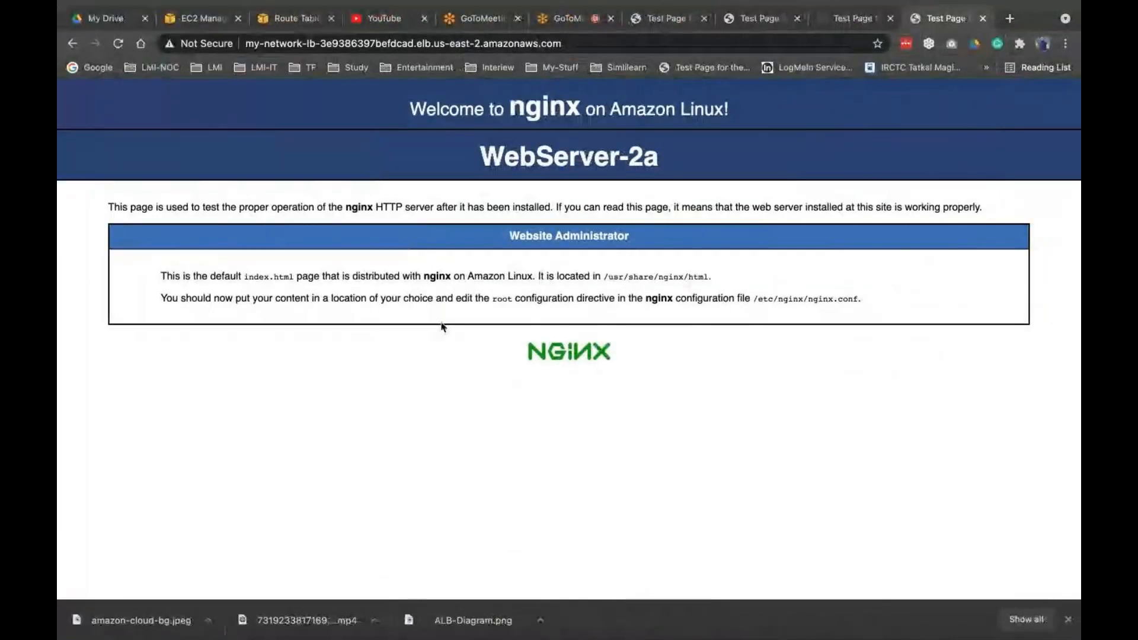
pyautogui.click(202, 19)
pyautogui.scroll(3, 157, 370)
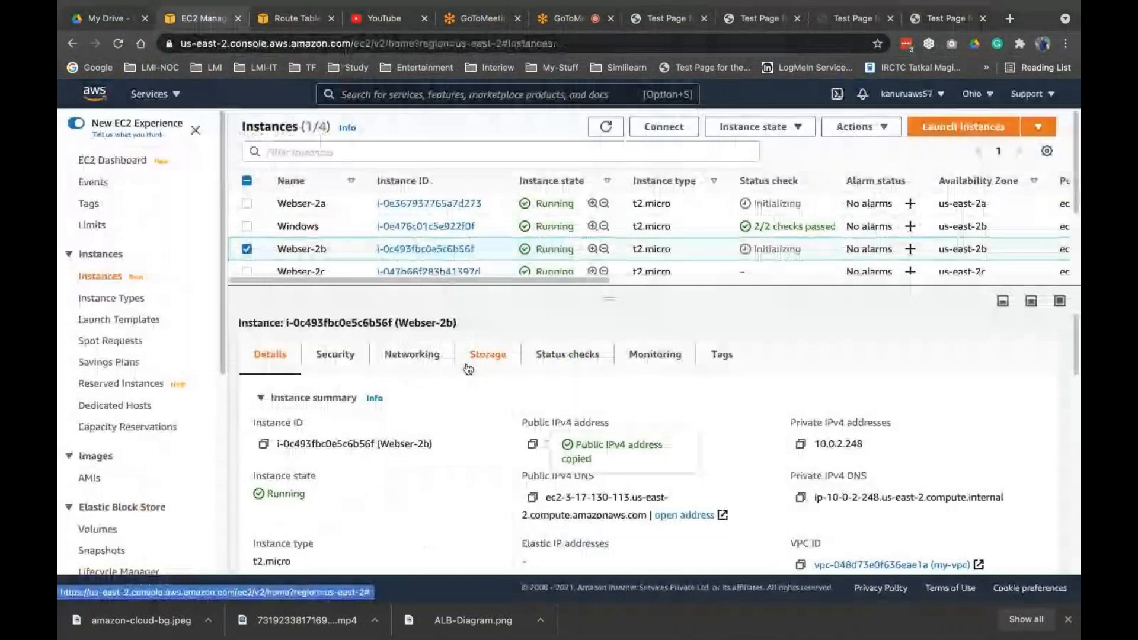
pyautogui.hotkey('ctrl', 'Left')
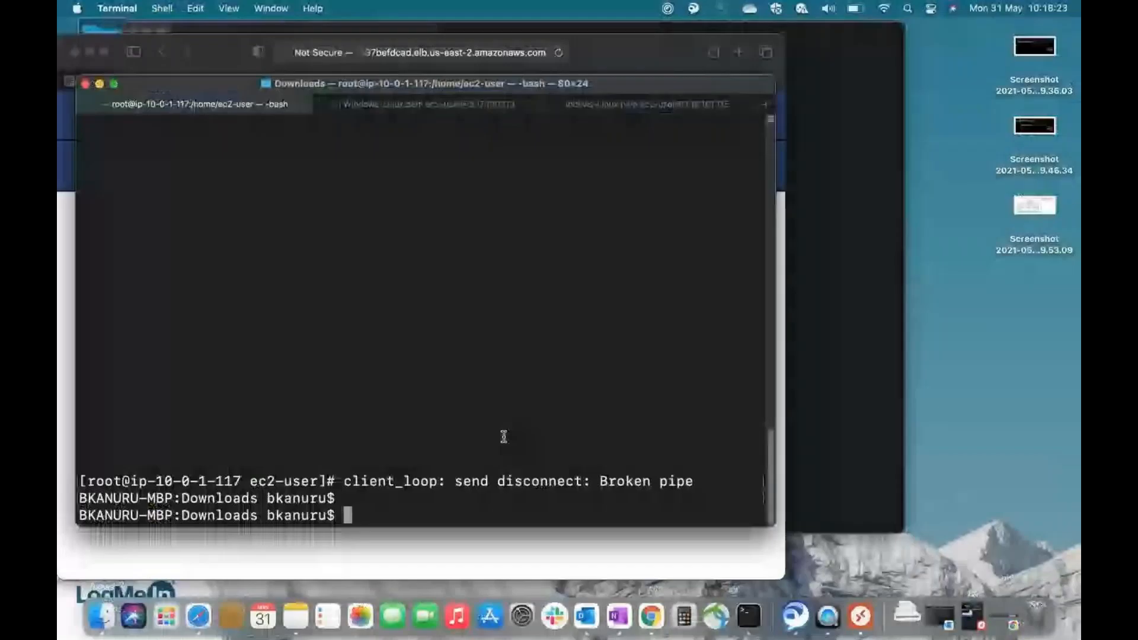
pyautogui.press('Up')
pyautogui.press('BackSpace')
pyautogui.press('BackSpace')
pyautogui.press('BackSpace')
pyautogui.press('BackSpace')
pyautogui.press('BackSpace')
pyautogui.press('BackSpace')
pyautogui.press('BackSpace')
pyautogui.press('BackSpace')
pyautogui.press('BackSpace')
pyautogui.press('BackSpace')
pyautogui.press('BackSpace')
pyautogui.press('BackSpace')
pyautogui.press('BackSpace')
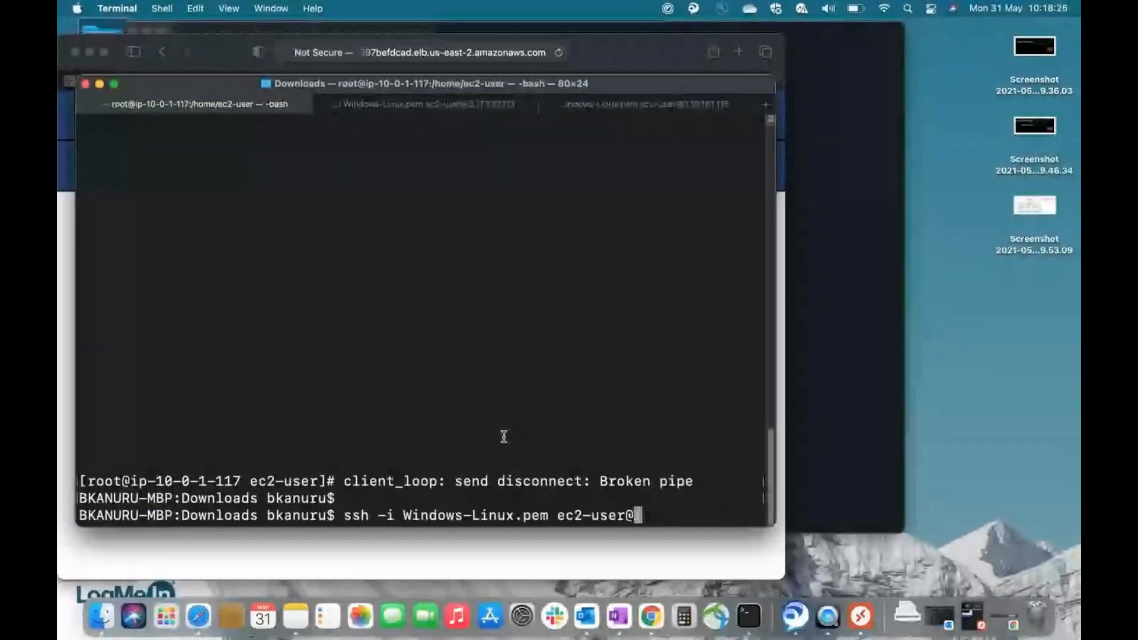
pyautogui.write('18.188.246.216')
pyautogui.press('Return')
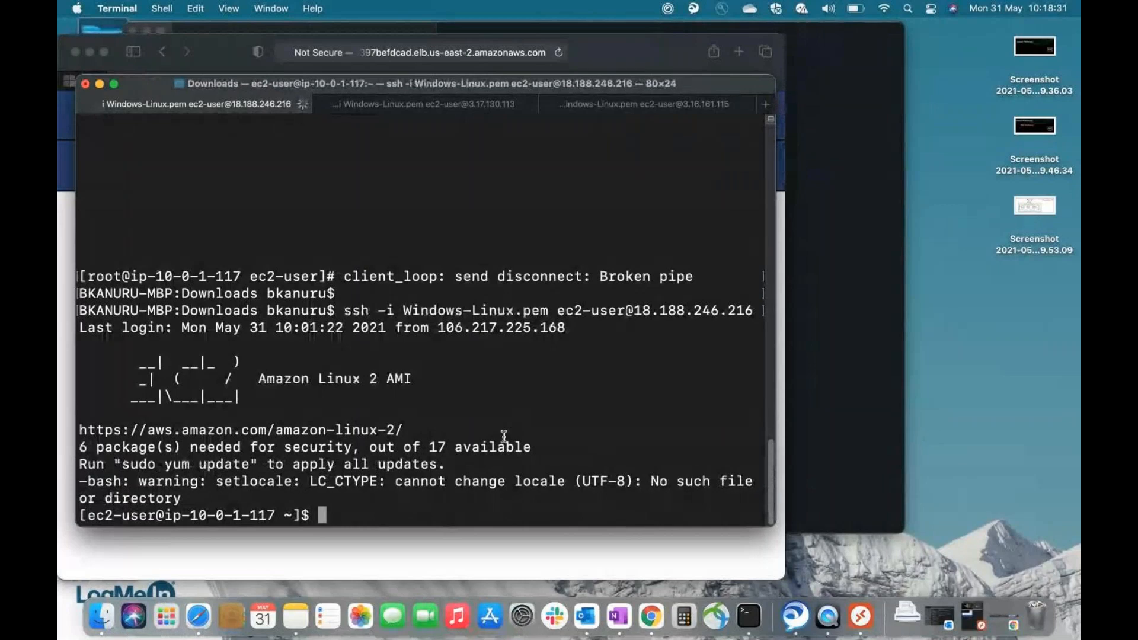
# Switch to the root user on the ip-10-0-1-117 web server with sudo su.
pyautogui.write('sudosu')
pyautogui.press('BackSpace')
pyautogui.press('BackSpace')
pyautogui.write('su')
pyautogui.press('Return')
pyautogui.press('Return')
pyautogui.press('Return')
pyautogui.press('Return')
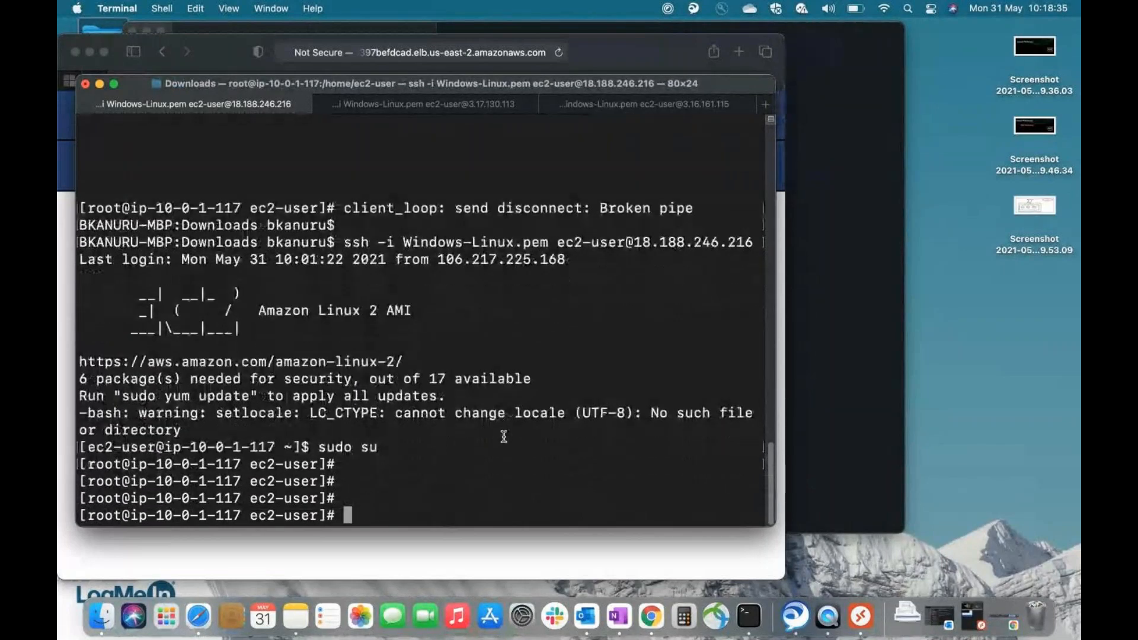
# Clear the terminal screen and run systemctl stop nginx.service on the ip-10-0-1-117 web server.
pyautogui.hotkey('ctrl', 'l')
pyautogui.write('systemctl ')
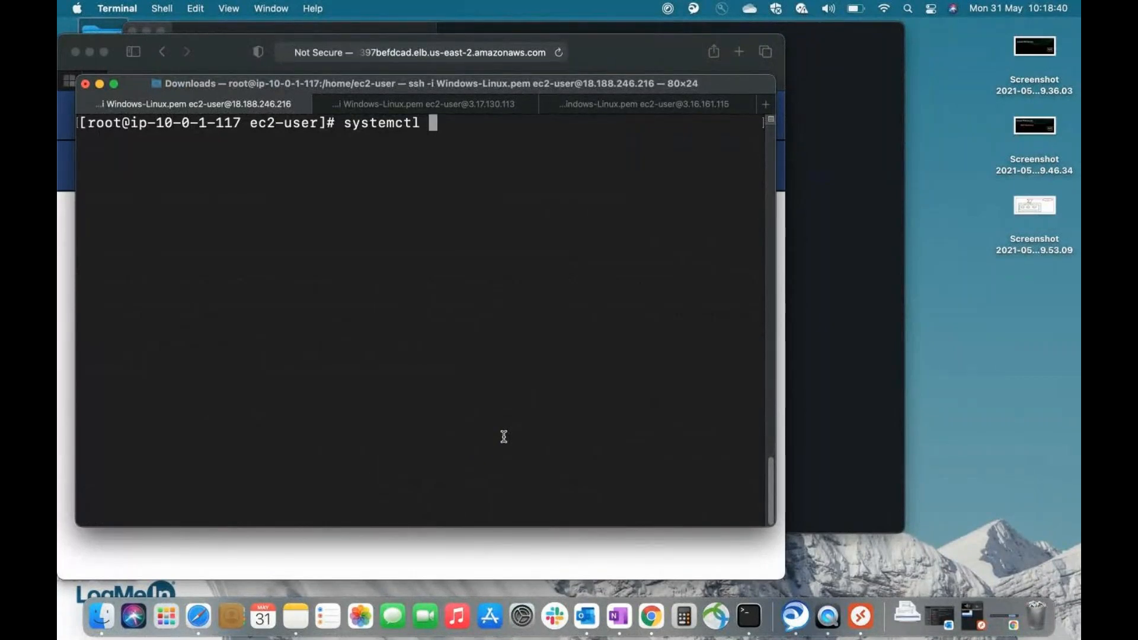
pyautogui.write('stop ')
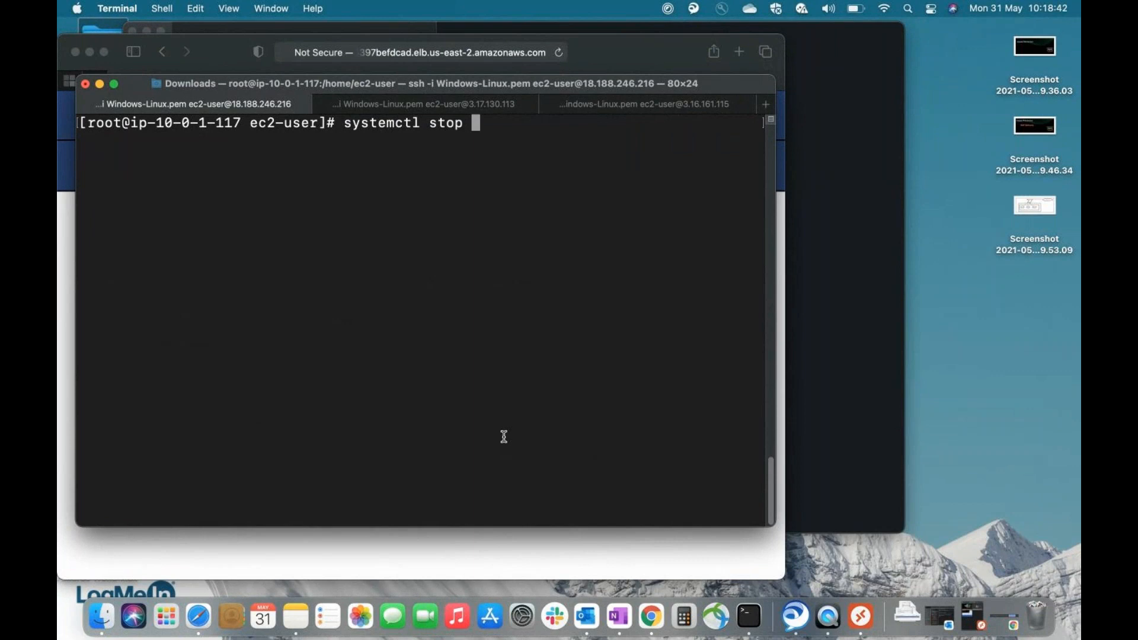
pyautogui.write('ngi')
pyautogui.press('Tab')
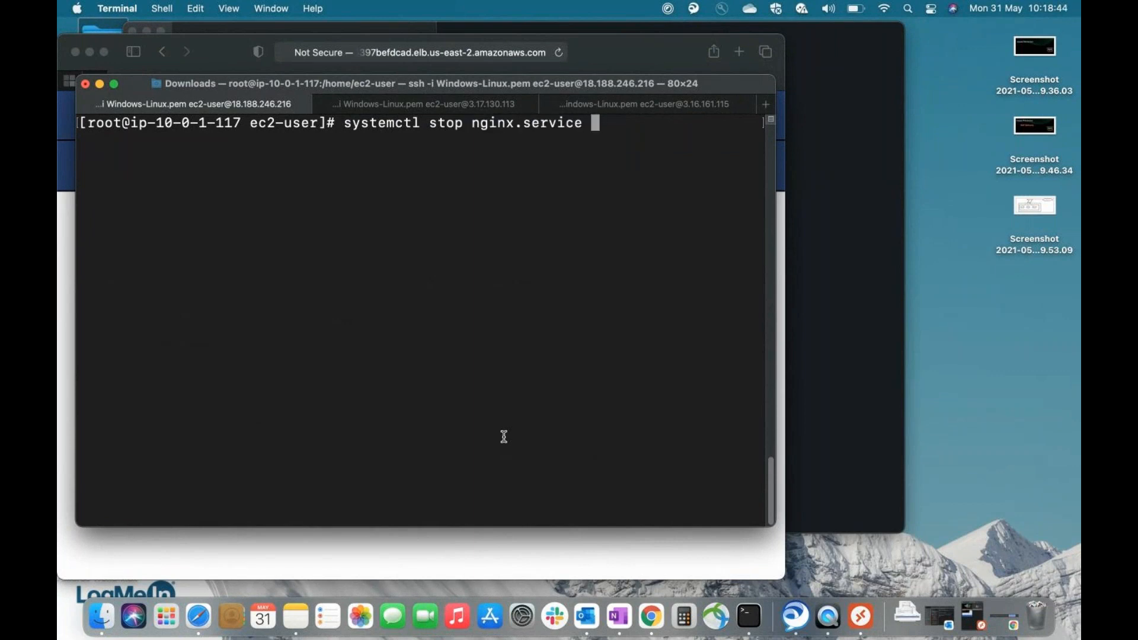
pyautogui.press('Return')
# Switch to Chrome, reload the load balancer's test page and check which web server answers.
pyautogui.hotkey('ctrl', 'Right')
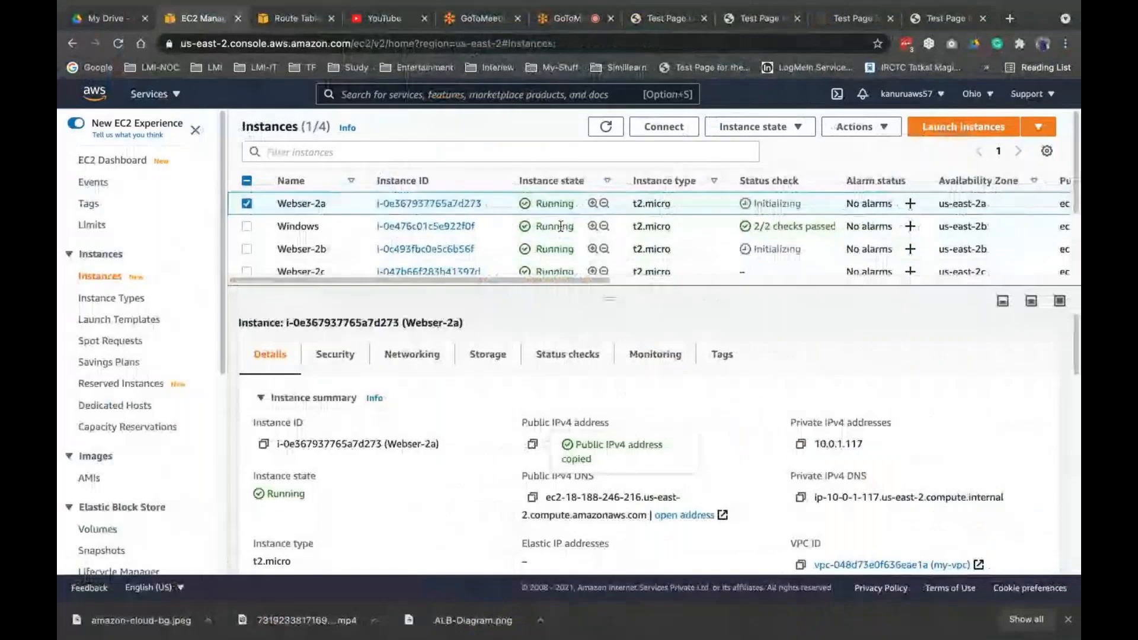
pyautogui.click(947, 20)
pyautogui.click(120, 46)
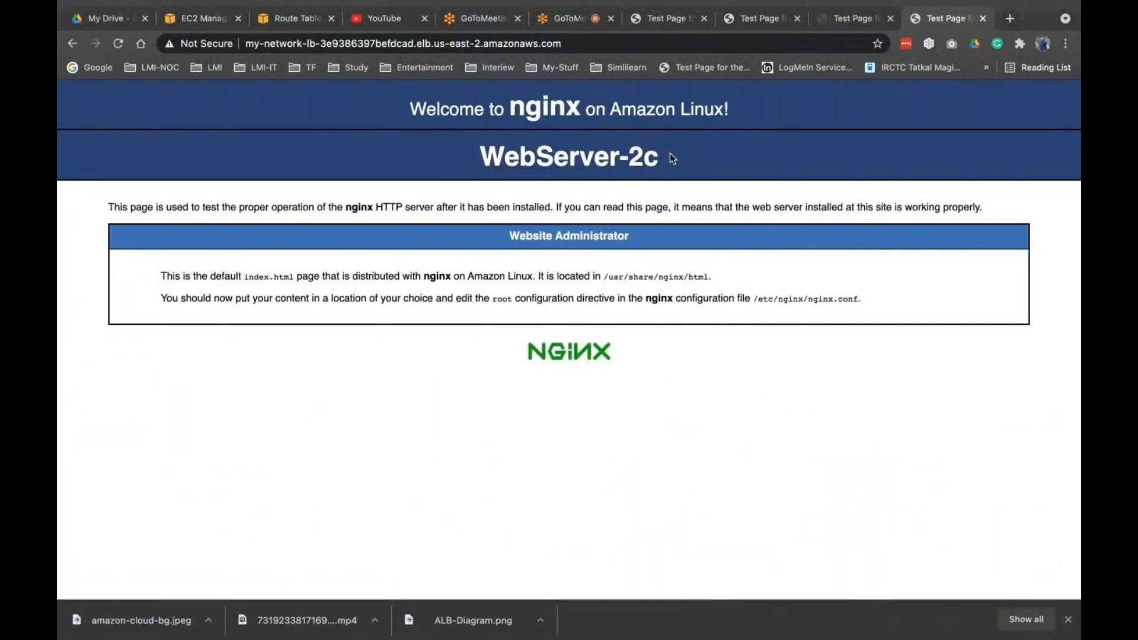
pyautogui.moveTo(670, 153); pyautogui.dragTo(458, 158)
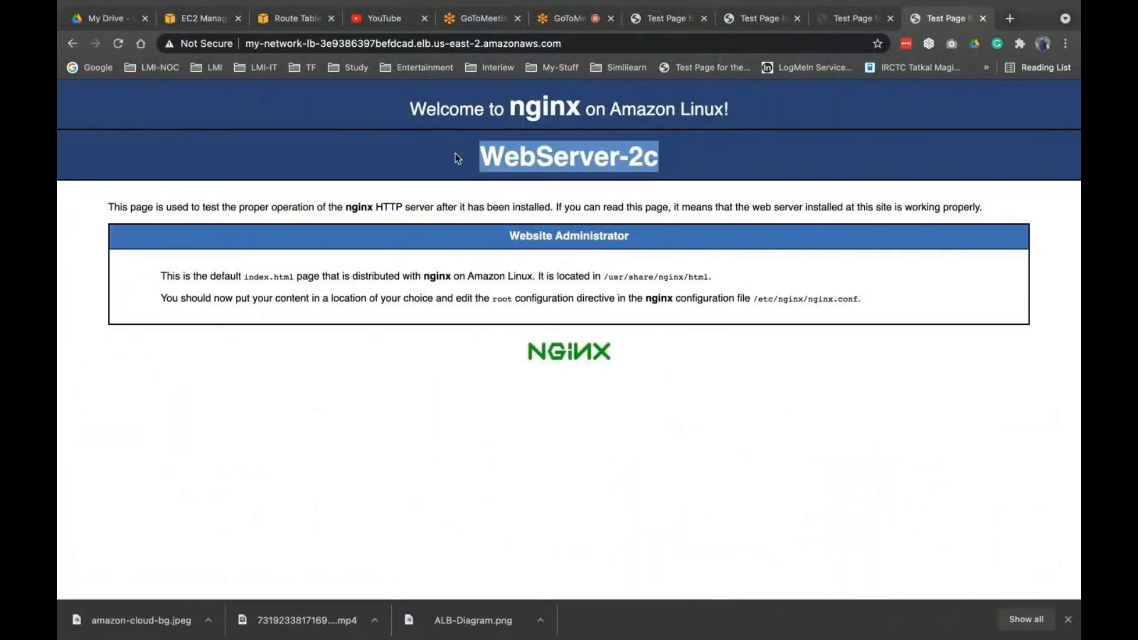
# Open the registered targets of the my-first-tg target group in the EC2 console and examine the health of Webser-2a and Webser-2b.
pyautogui.click(215, 26)
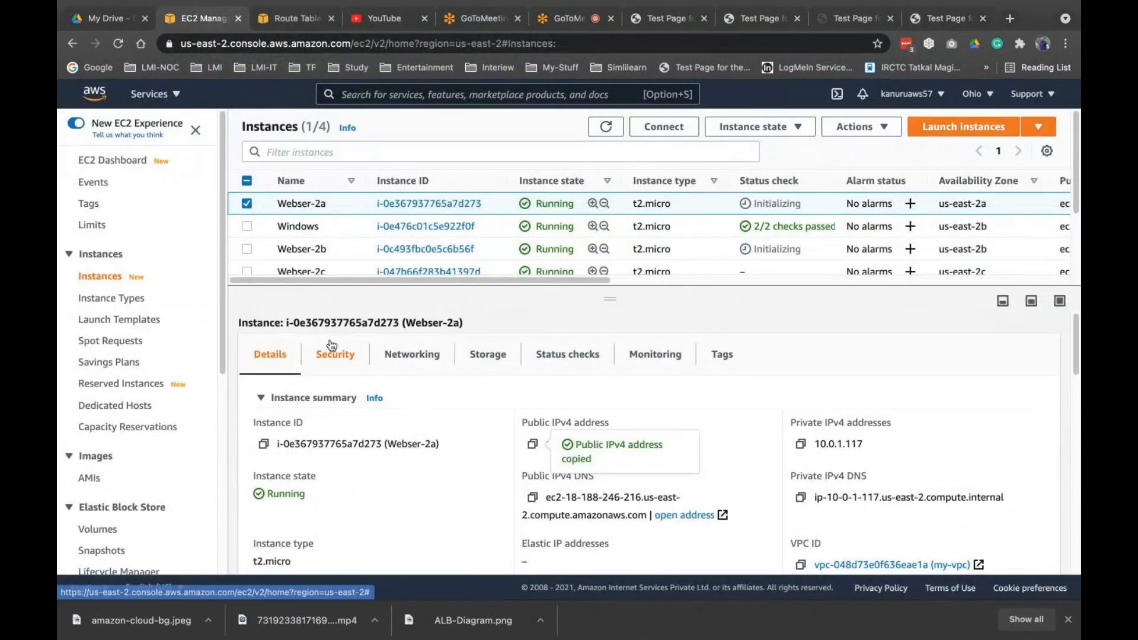
pyautogui.scroll(-6, 148, 385)
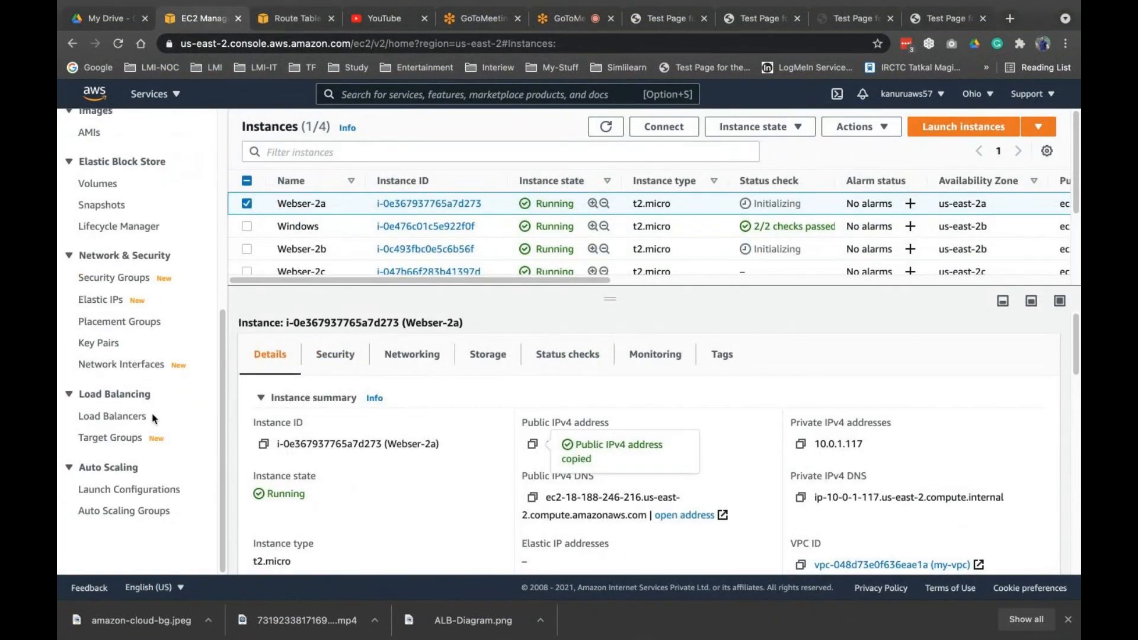
pyautogui.click(112, 438)
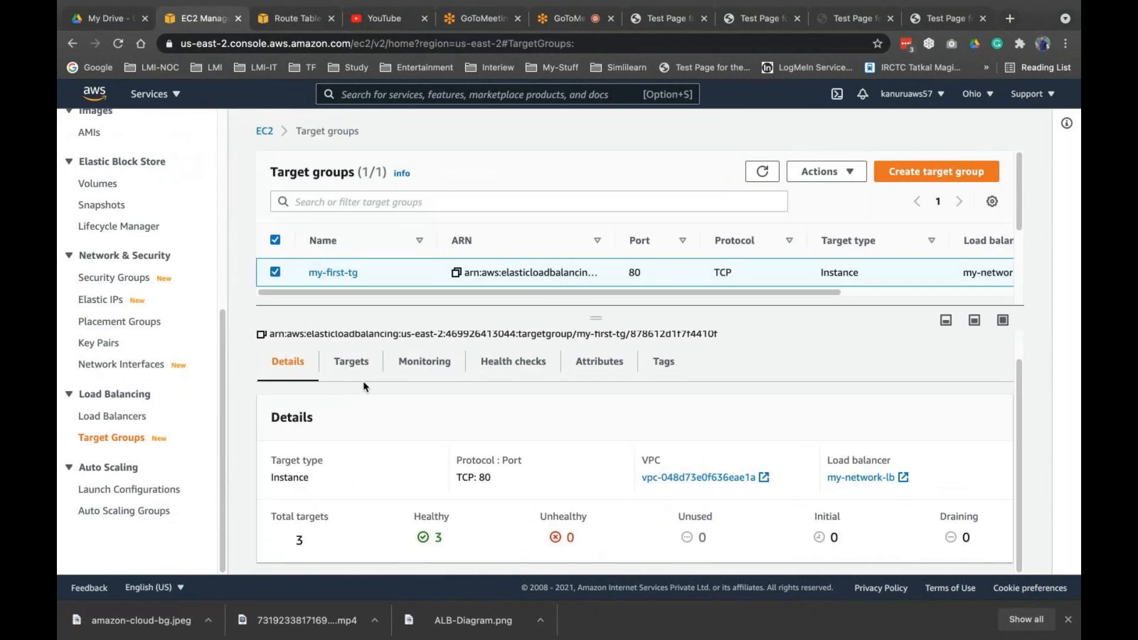
pyautogui.click(353, 361)
pyautogui.click(779, 415)
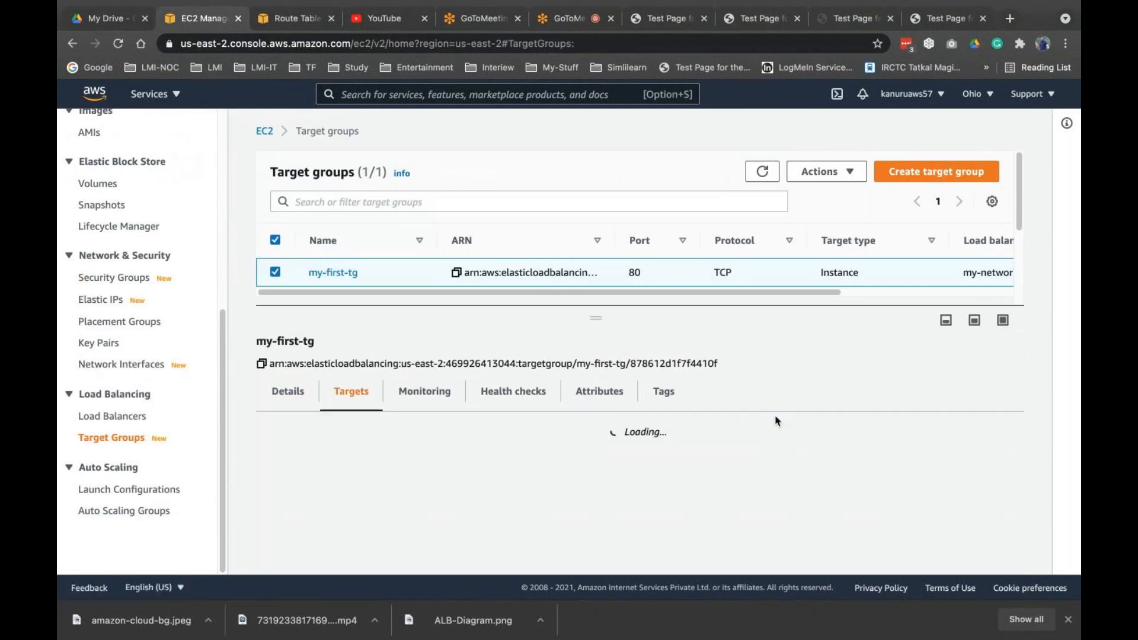
pyautogui.scroll(-2, 766, 472)
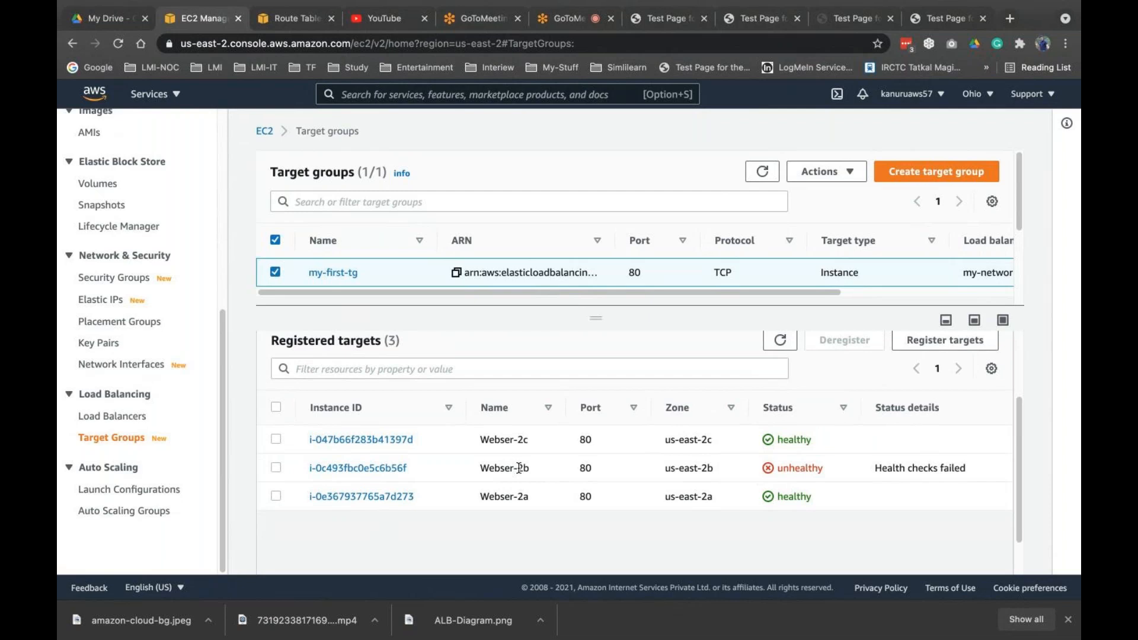
pyautogui.moveTo(528, 469); pyautogui.dragTo(473, 470)
pyautogui.moveTo(812, 498); pyautogui.dragTo(697, 497)
pyautogui.moveTo(813, 501); pyautogui.dragTo(782, 499)
# Refresh the registered targets list repeatedly and watch the health status of Webser-2a.
pyautogui.click(780, 340)
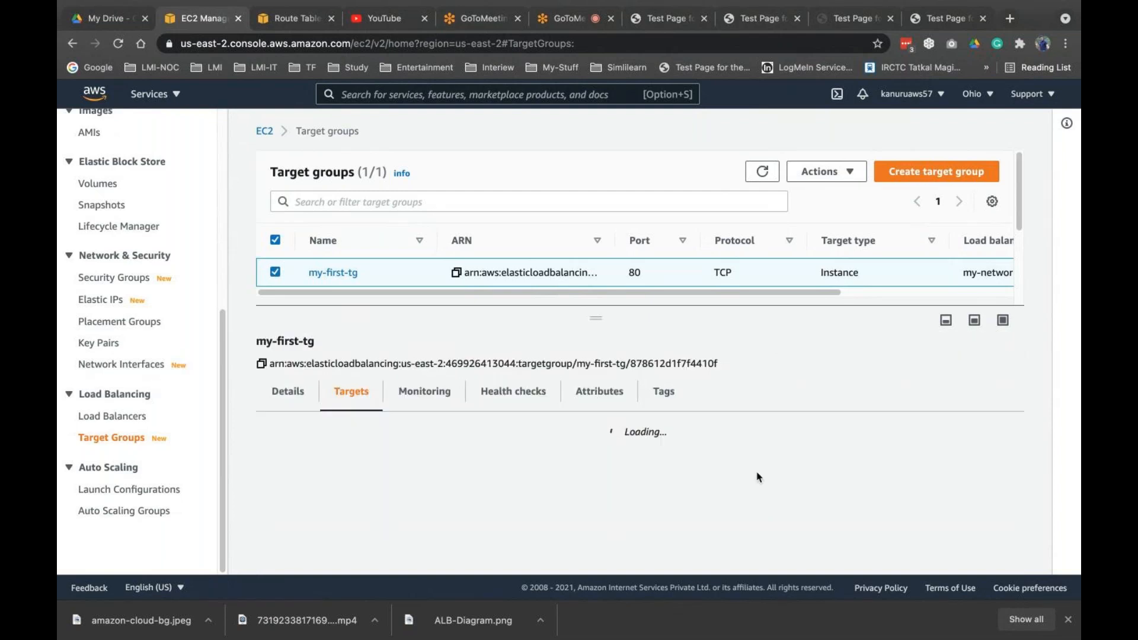
pyautogui.scroll(-5, 757, 472)
pyautogui.moveTo(821, 472); pyautogui.dragTo(765, 471)
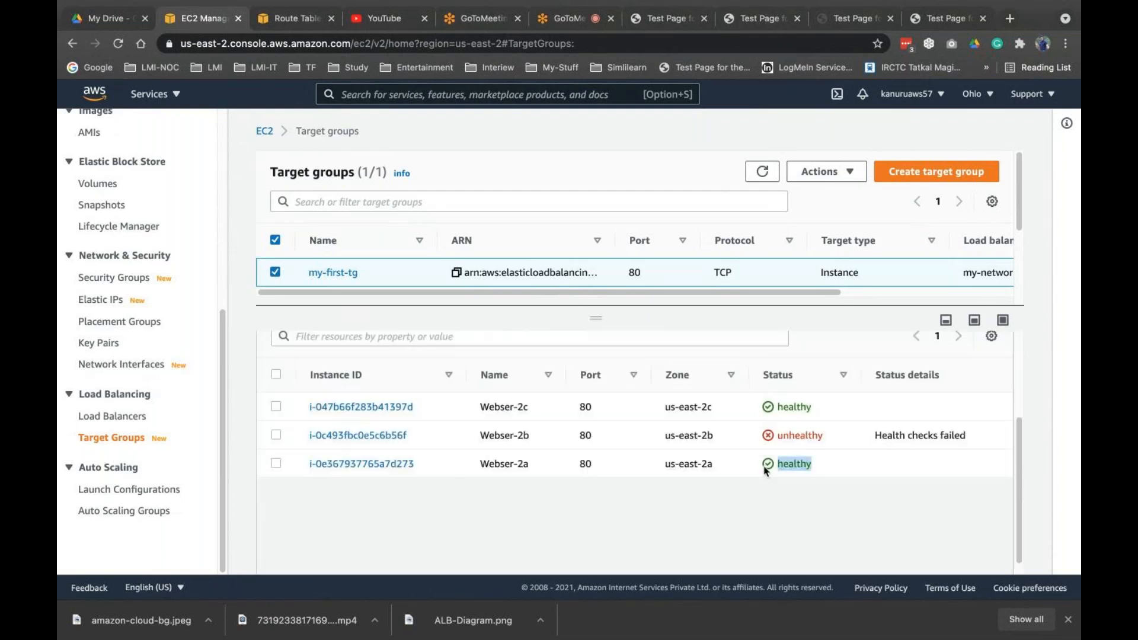
pyautogui.scroll(2, 775, 376)
pyautogui.click(781, 364)
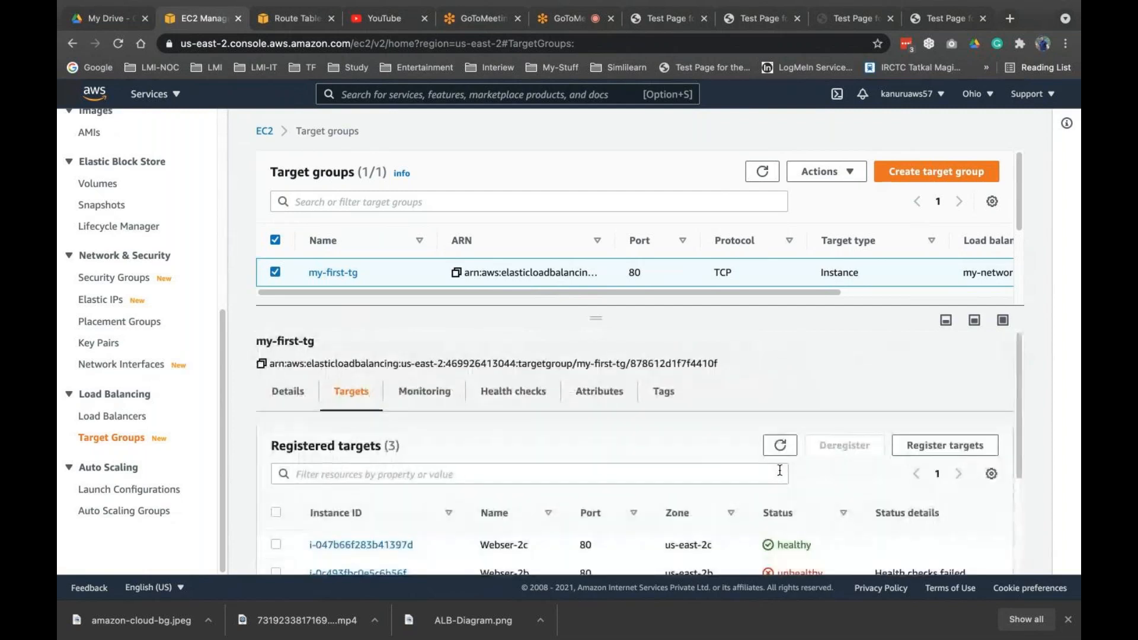
pyautogui.scroll(-2, 780, 471)
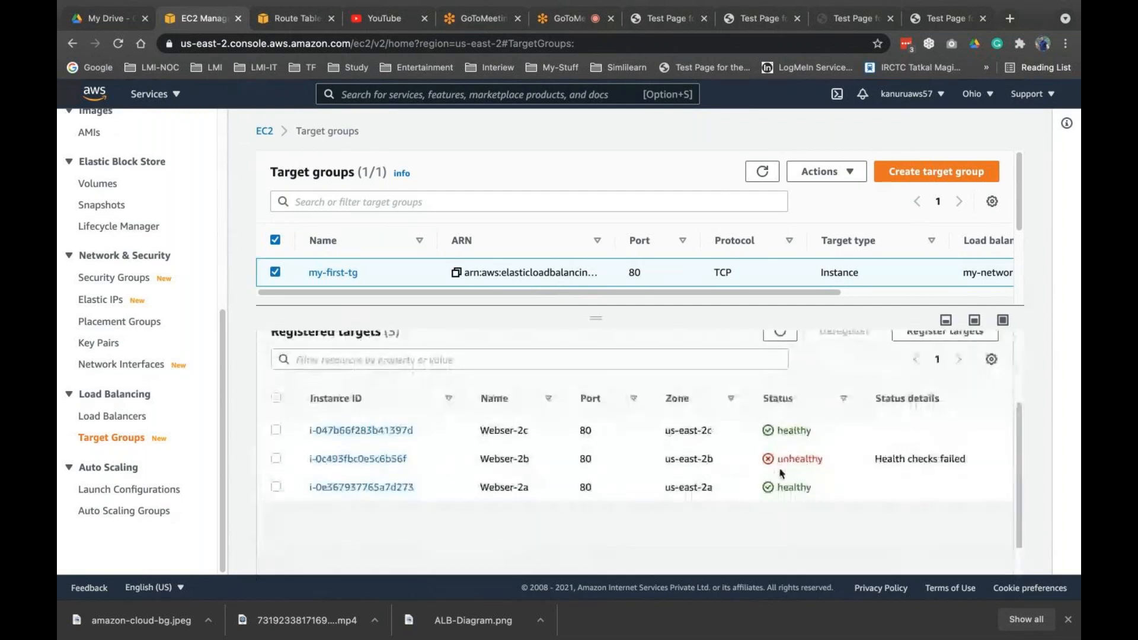
pyautogui.scroll(1, 782, 473)
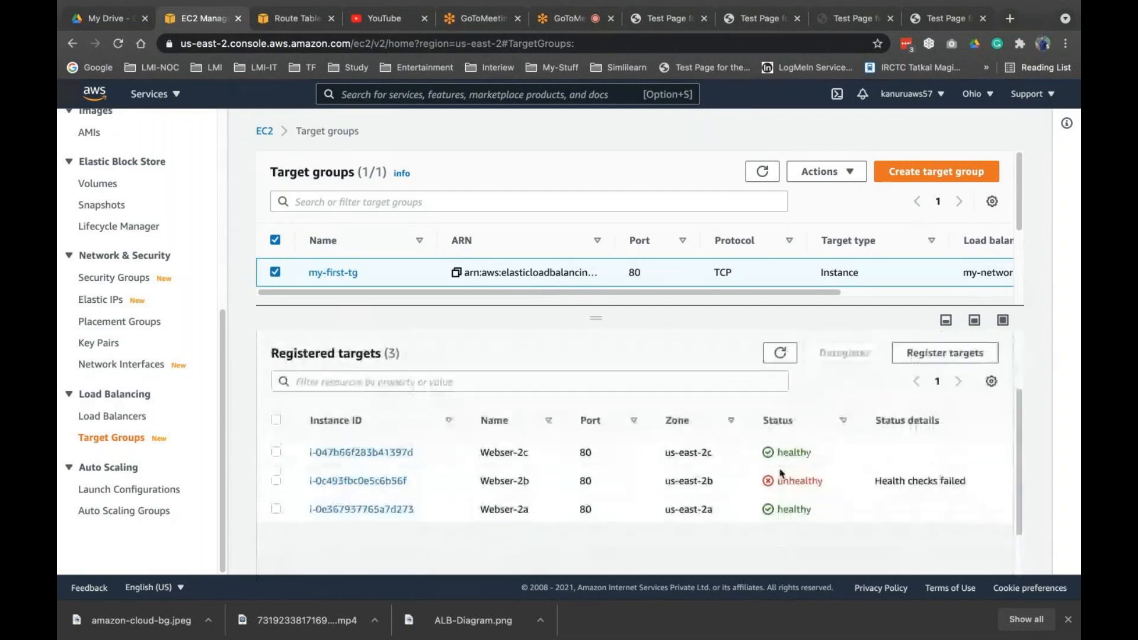
pyautogui.click(781, 354)
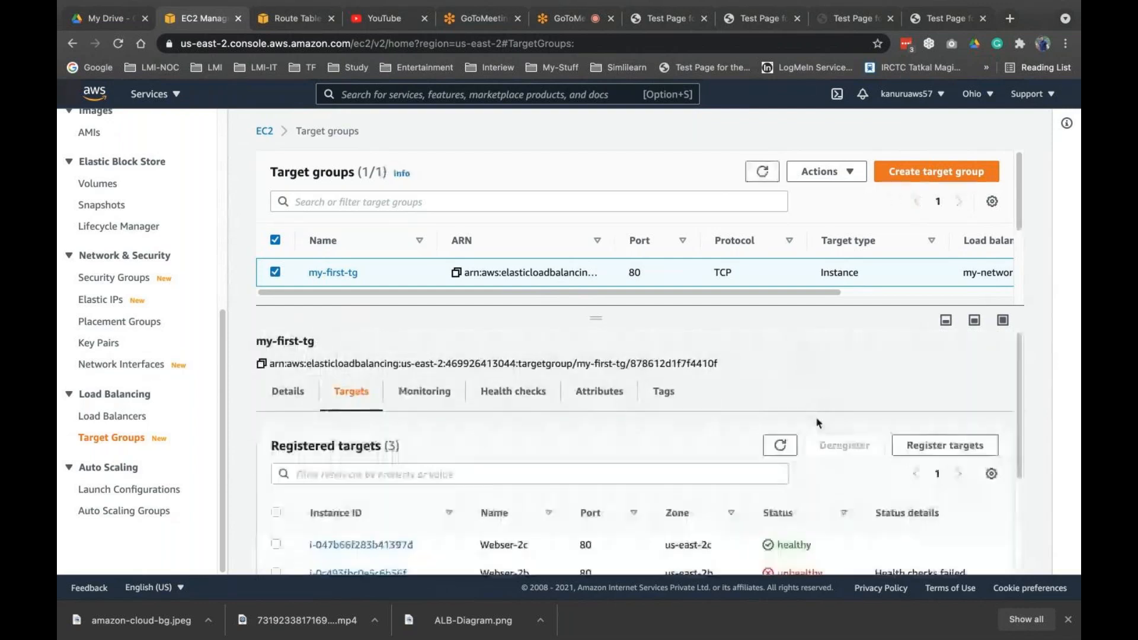
pyautogui.scroll(-2, 817, 419)
pyautogui.click(783, 363)
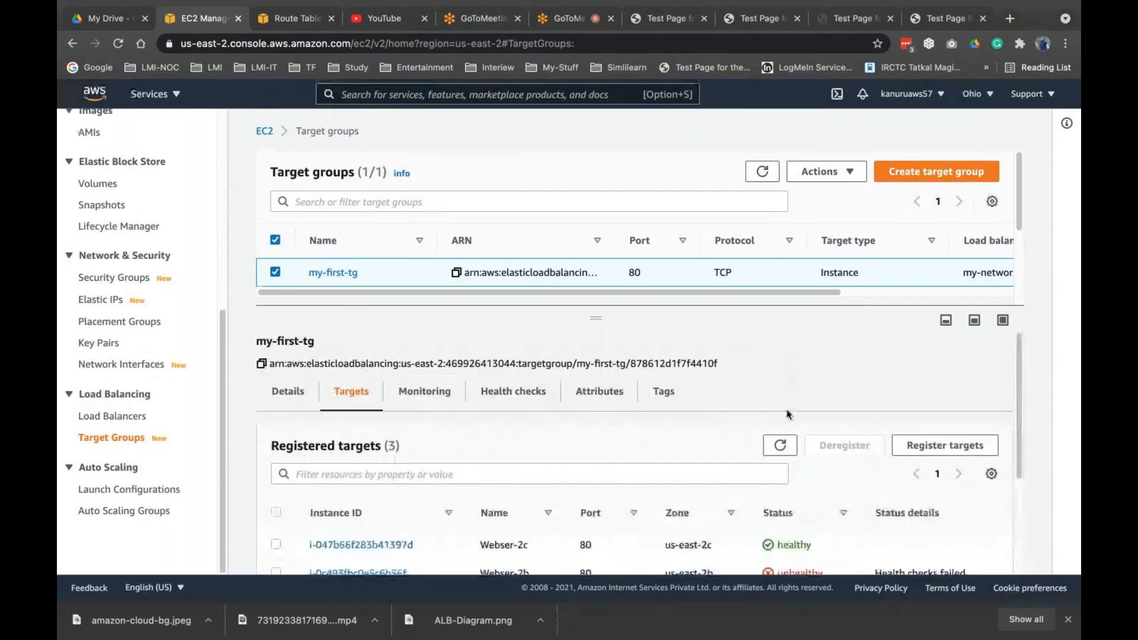
pyautogui.scroll(-1, 788, 415)
pyautogui.click(782, 387)
pyautogui.scroll(-1, 789, 463)
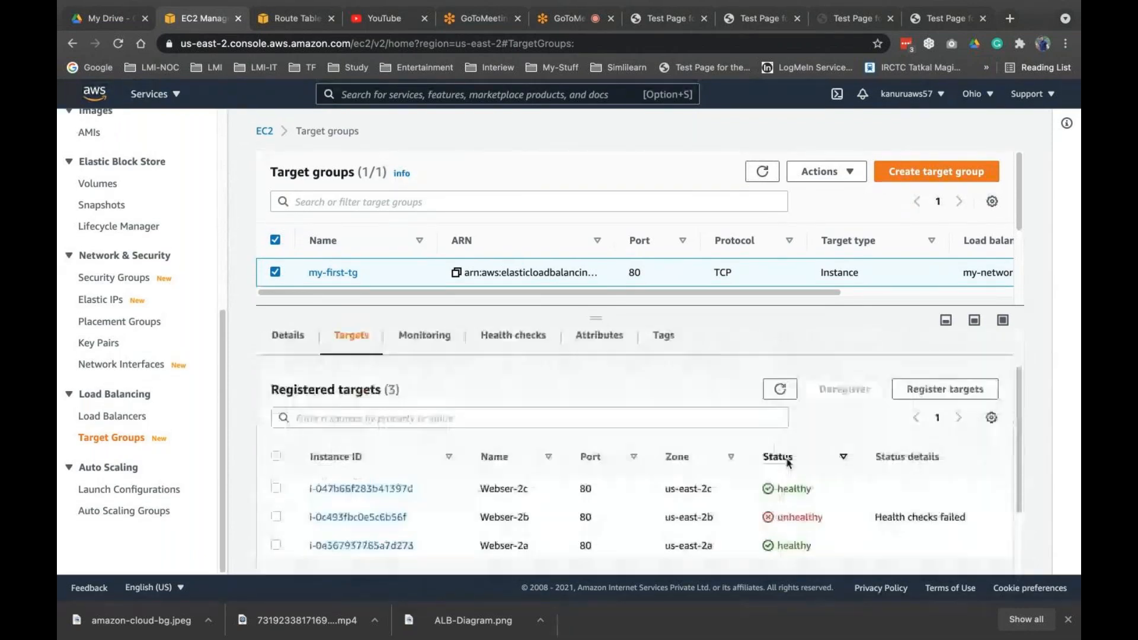
pyautogui.scroll(-2, 789, 463)
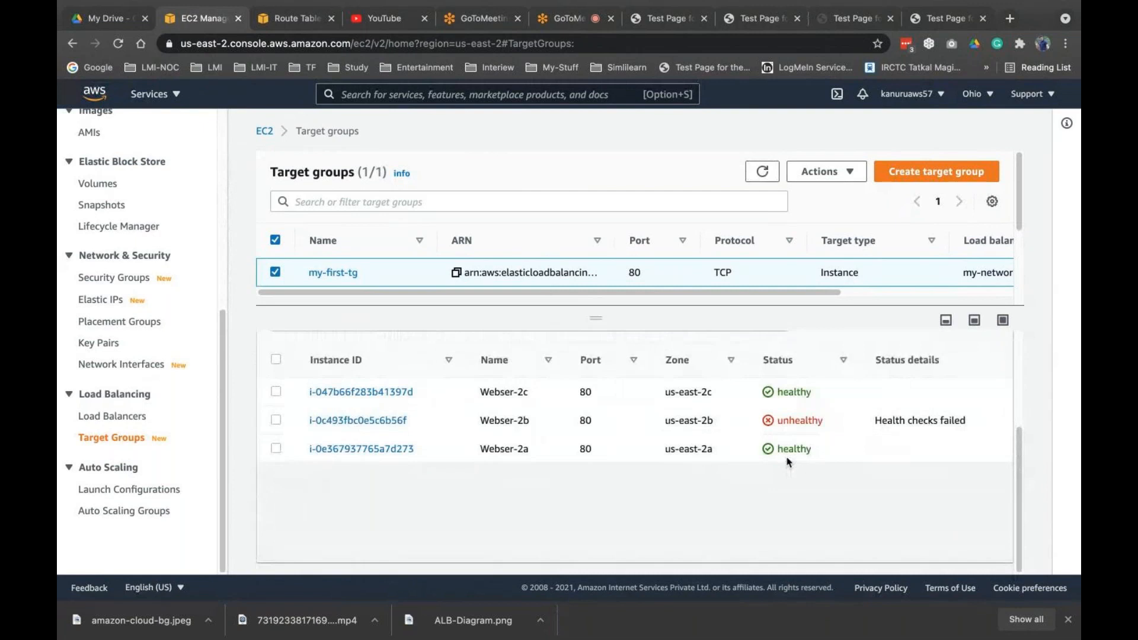
pyautogui.scroll(2, 788, 439)
pyautogui.click(780, 395)
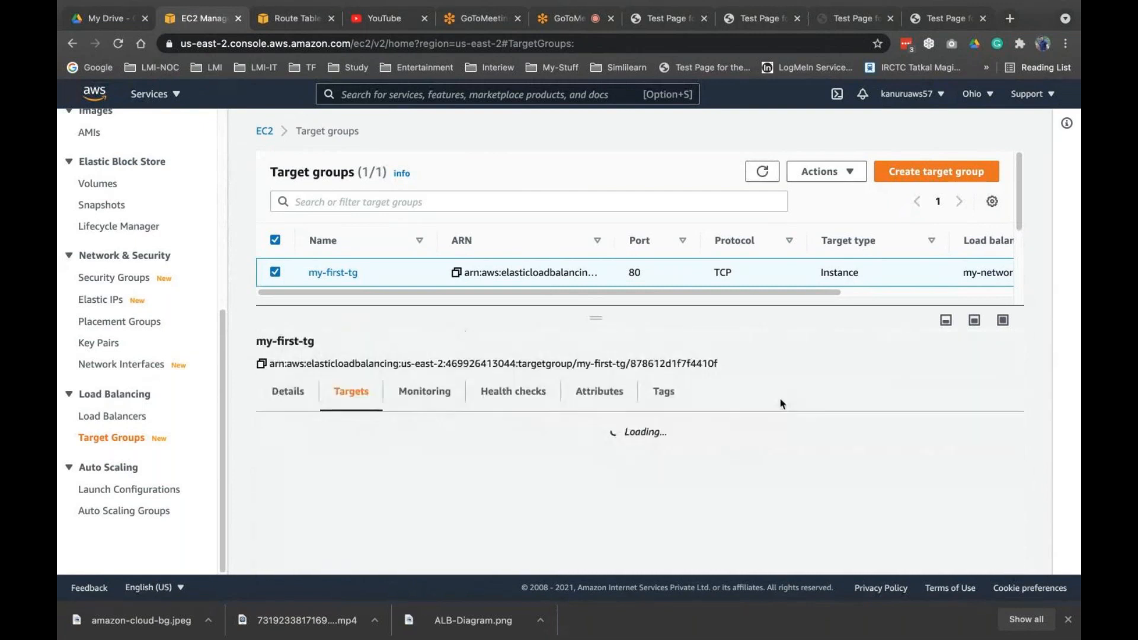
pyautogui.scroll(-3, 779, 406)
pyautogui.scroll(1, 776, 406)
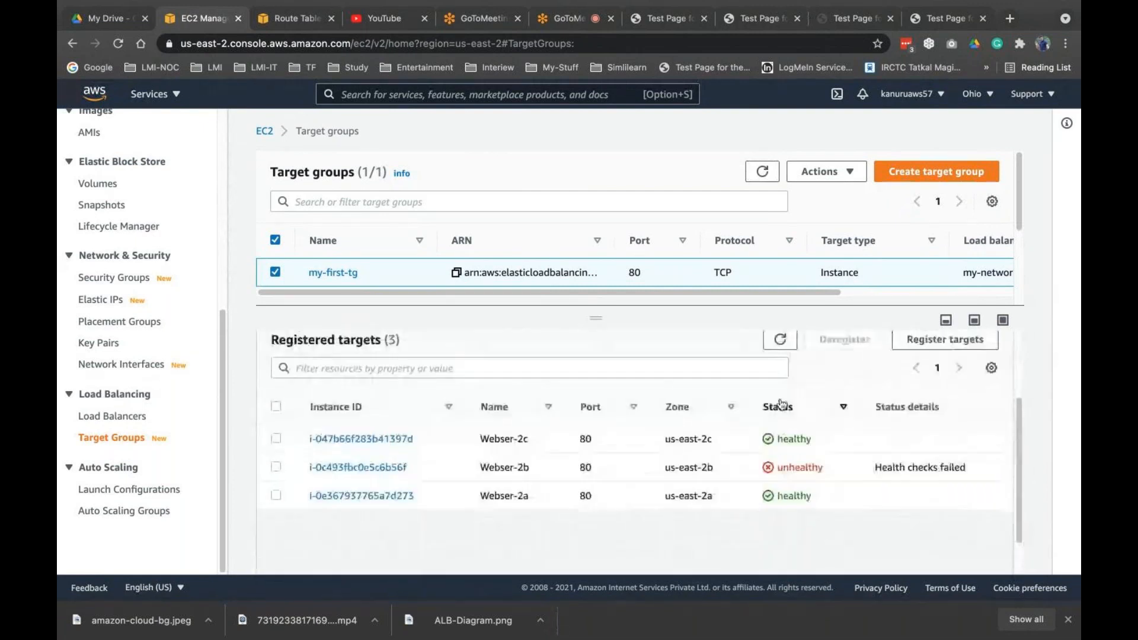
pyautogui.scroll(4, 779, 367)
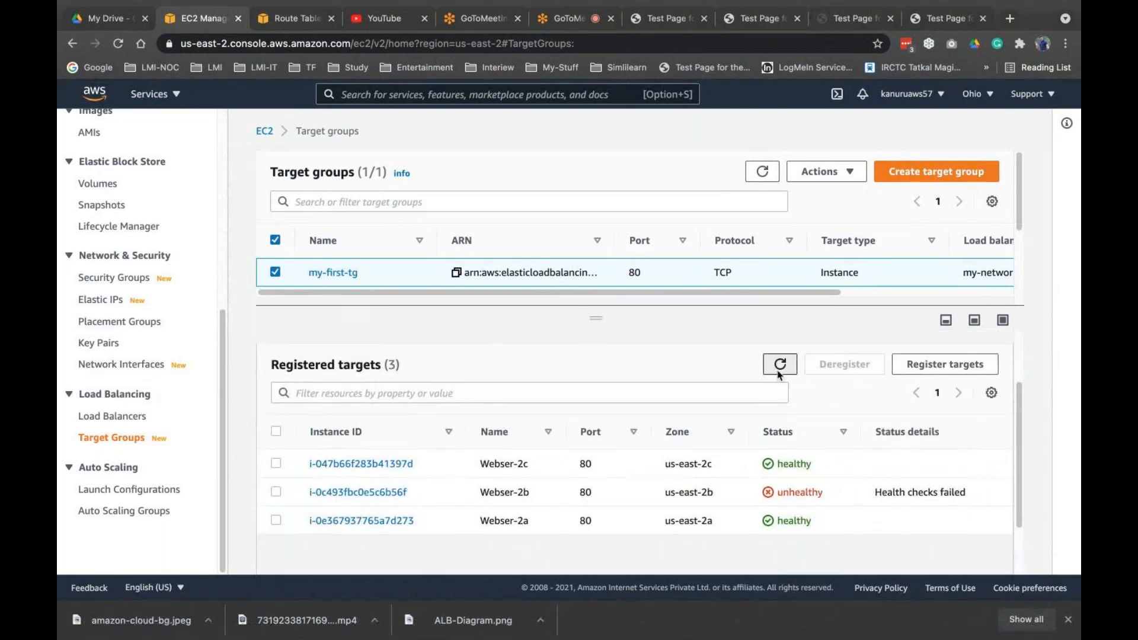
pyautogui.scroll(-5, 779, 524)
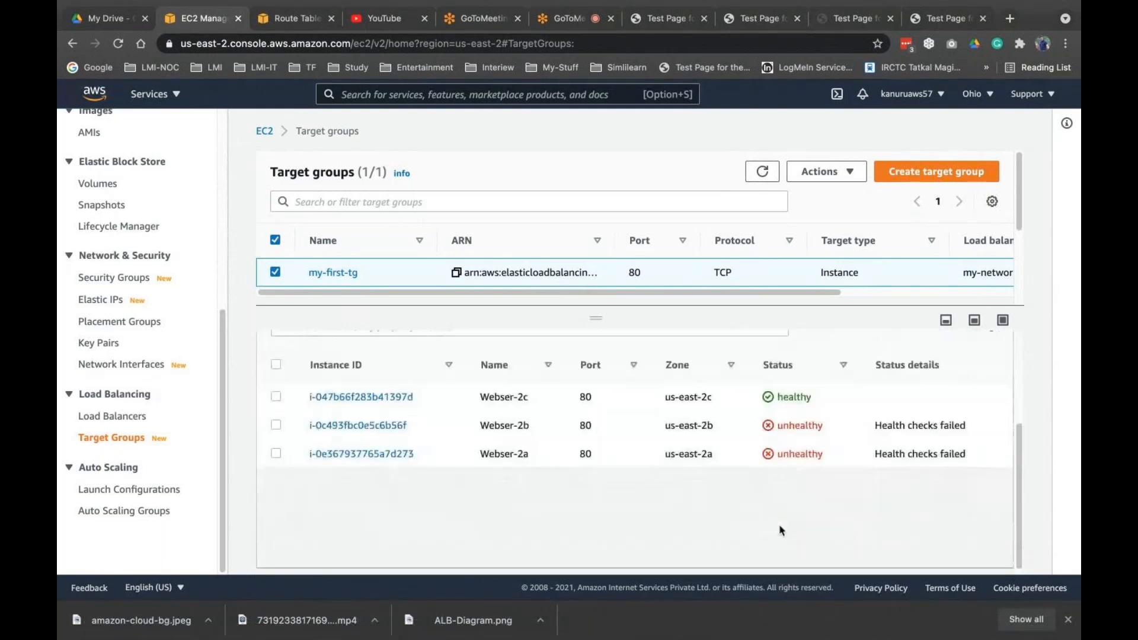
pyautogui.moveTo(823, 454); pyautogui.dragTo(767, 391)
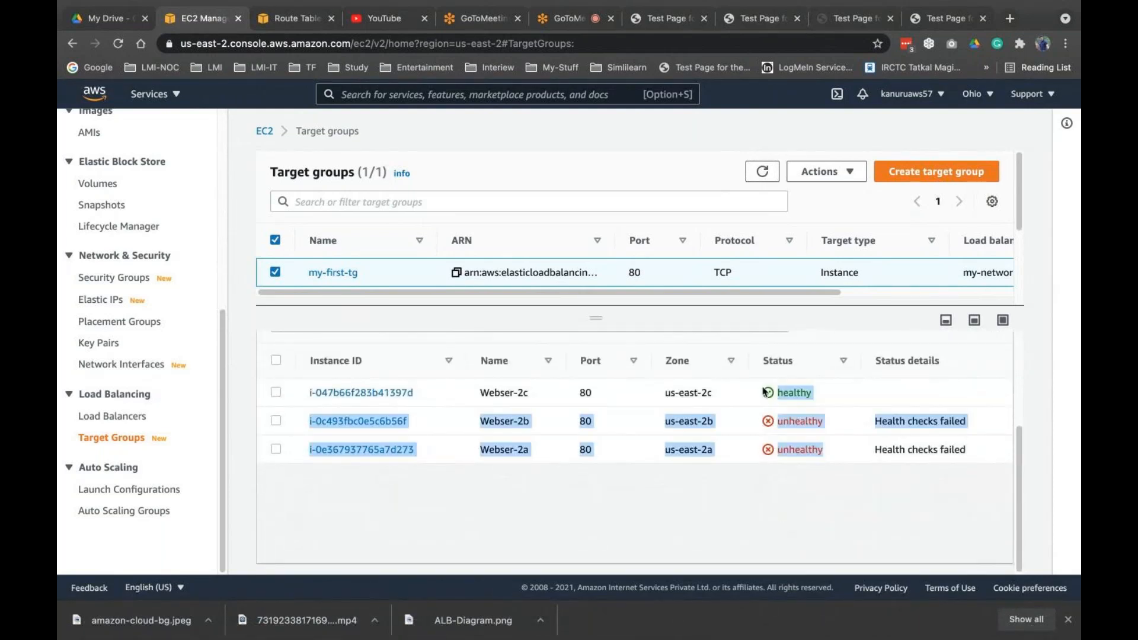
pyautogui.click(779, 470)
# Switch to Terminal and run systemctl start nginx.service on the ip-10-0-1-117 web server.
pyautogui.click(749, 630)
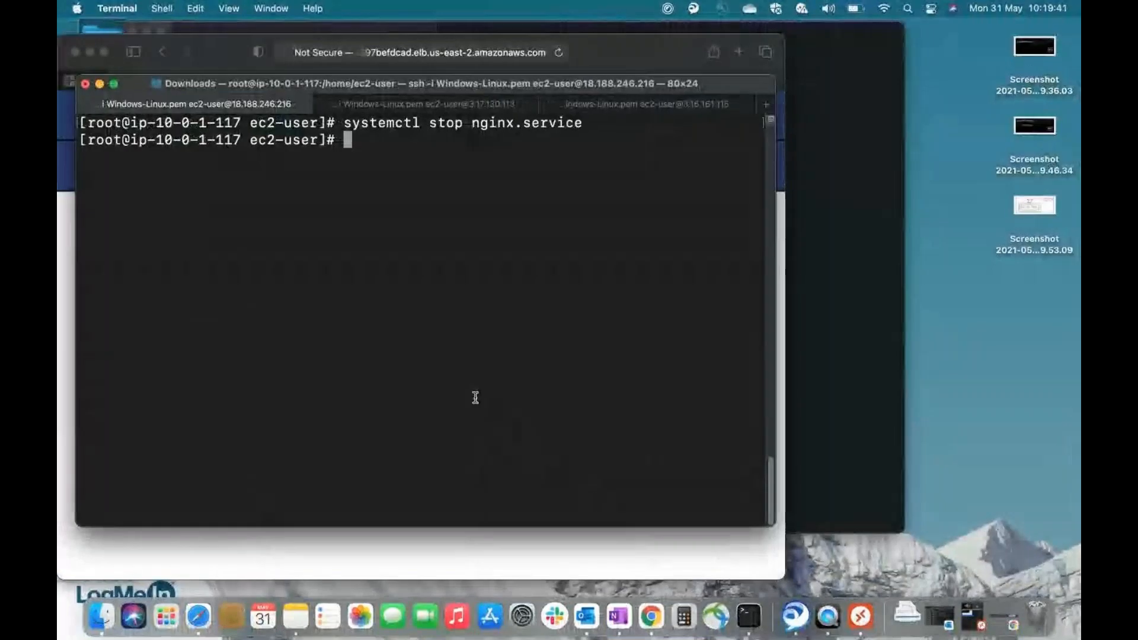
pyautogui.press('Up')
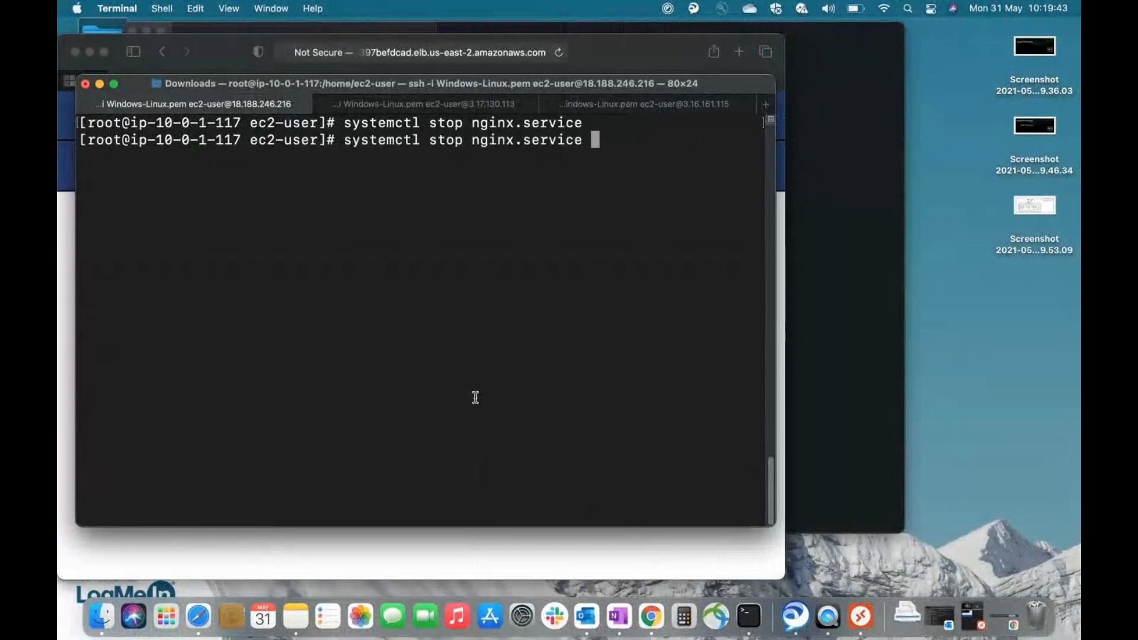
pyautogui.press('Left')
pyautogui.press('Left')
pyautogui.press('Left')
pyautogui.press('Left')
pyautogui.press('Left')
pyautogui.press('Left')
pyautogui.press('Left')
pyautogui.press('Left')
pyautogui.press('Left')
pyautogui.press('Left')
pyautogui.press('BackSpace')
pyautogui.press('BackSpace')
pyautogui.press('BackSpace')
pyautogui.write('art')
pyautogui.press('Return')
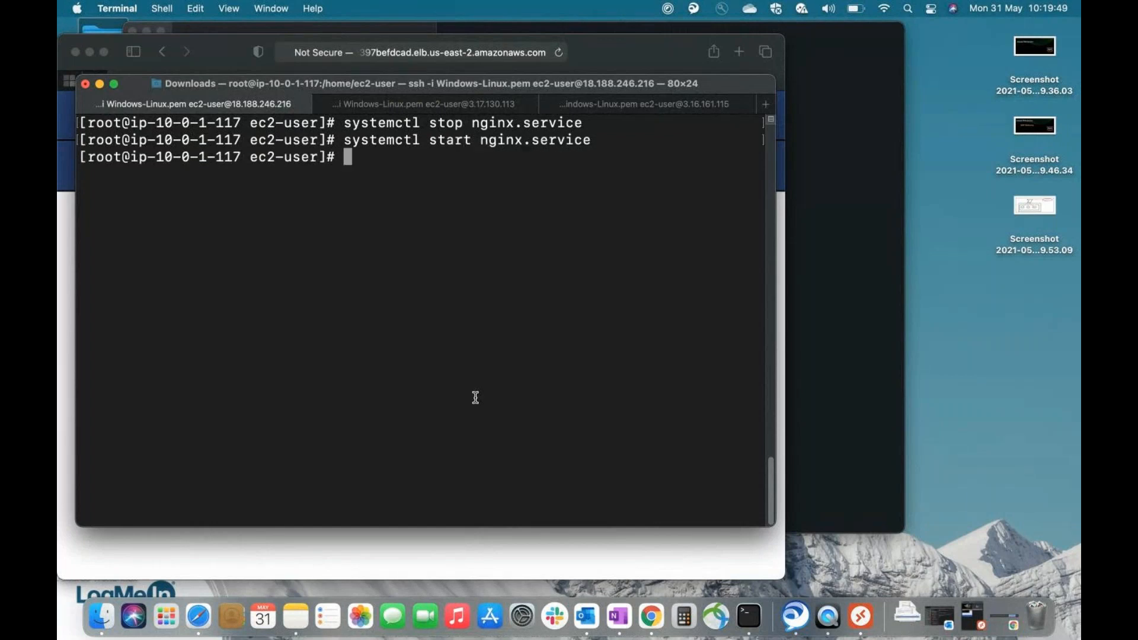
# Run systemctl start nginx.service in the SSH session of the ip-10-0-2-248 web server.
pyautogui.click(371, 107)
pyautogui.press('Up')
pyautogui.press('Left')
pyautogui.press('Left')
pyautogui.press('Left')
pyautogui.press('Left')
pyautogui.press('Left')
pyautogui.press('Left')
pyautogui.press('Left')
pyautogui.press('Left')
pyautogui.press('Left')
pyautogui.press('Left')
pyautogui.press('Left')
pyautogui.press('Left')
pyautogui.press('Left')
pyautogui.press('Left')
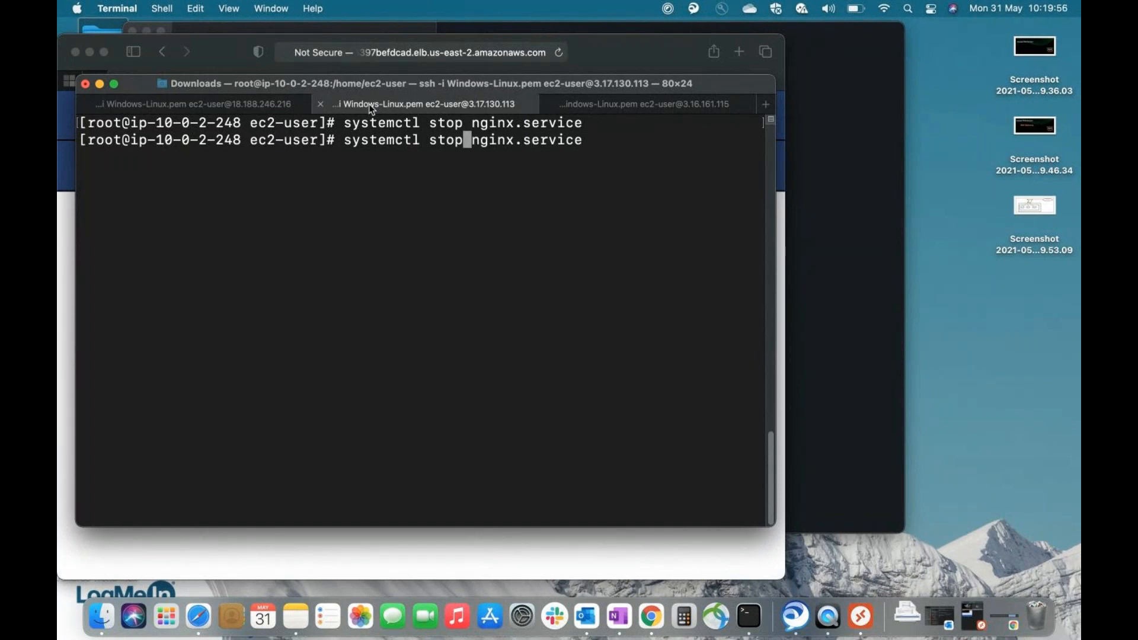
pyautogui.press('BackSpace')
pyautogui.press('BackSpace')
pyautogui.write('art')
pyautogui.press('Return')
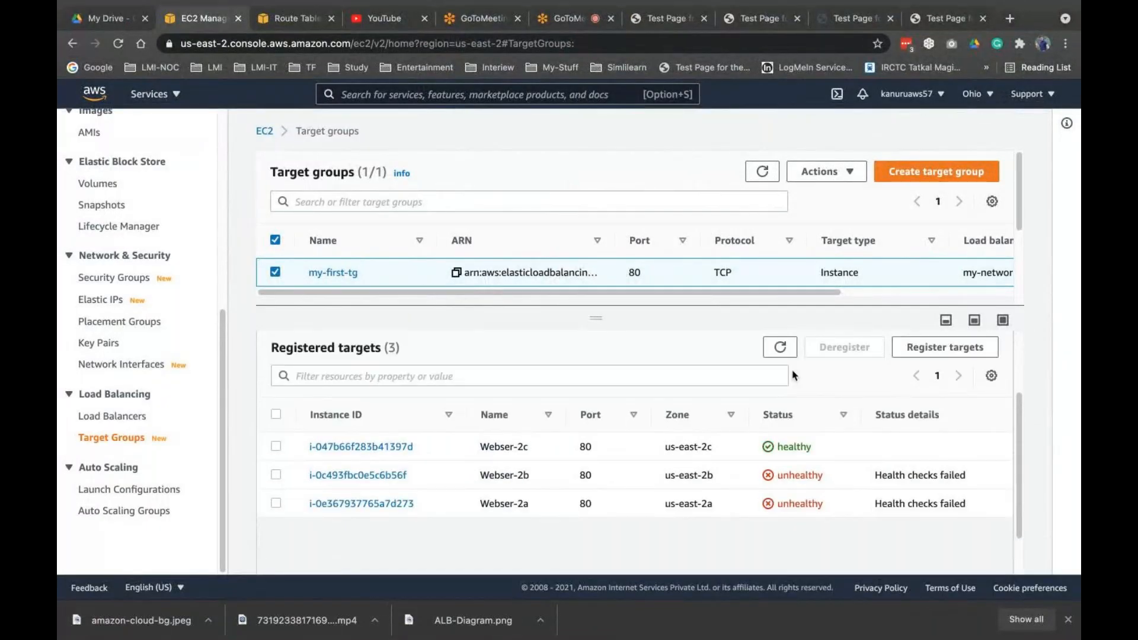
# Refresh the registered targets of my-first-tg repeatedly and check the health status of Webser-2a and Webser-2b.
pyautogui.click(781, 351)
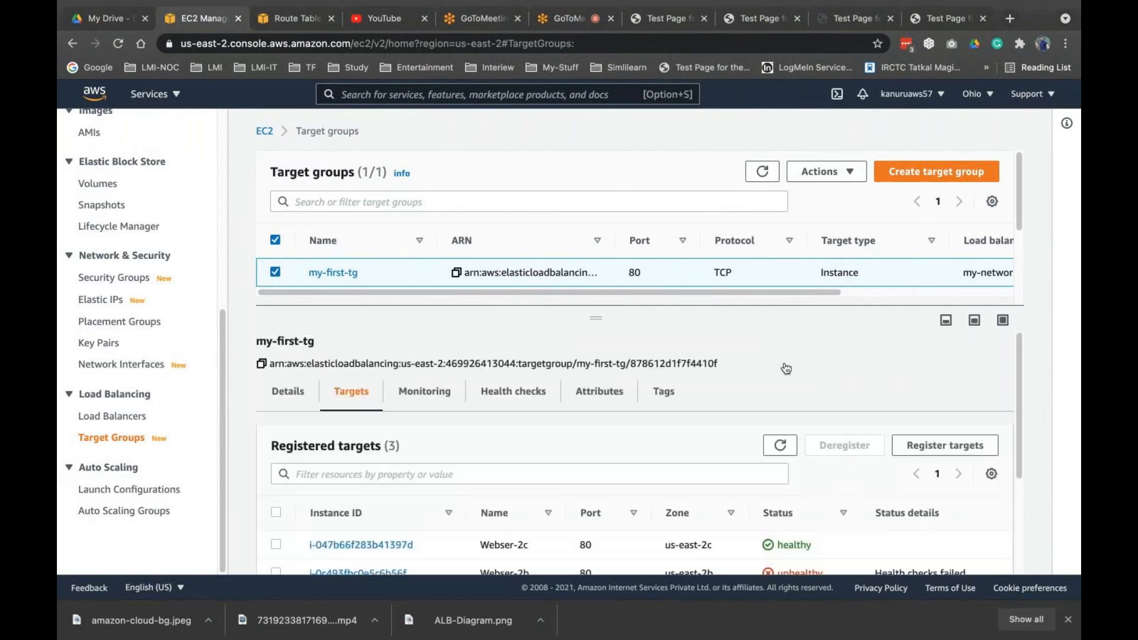
pyautogui.click(779, 448)
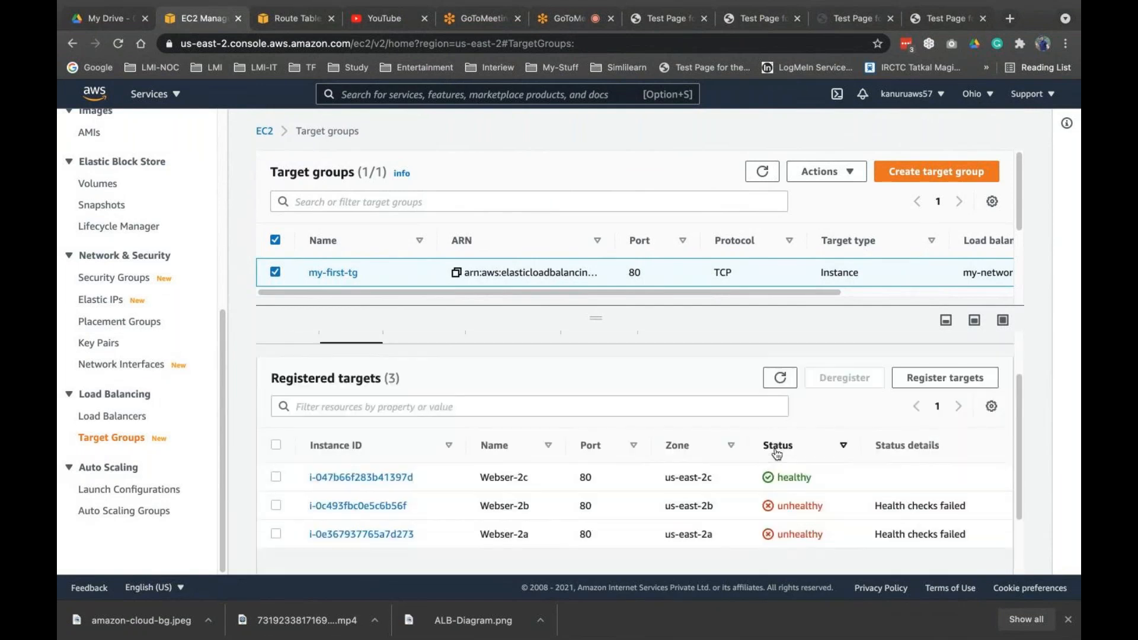
pyautogui.click(777, 375)
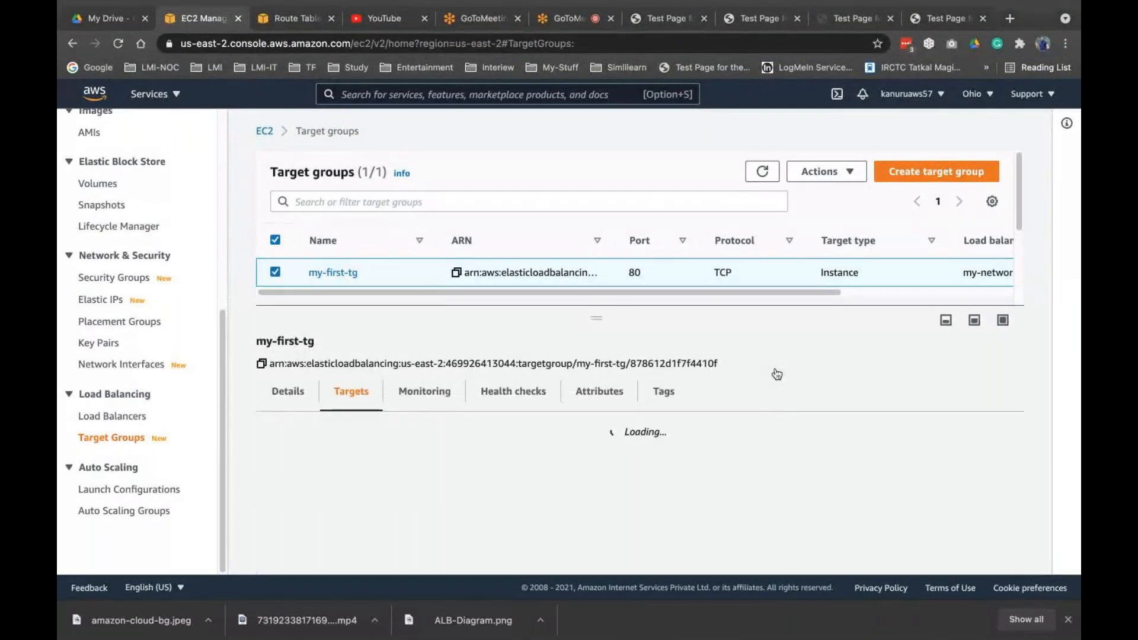
pyautogui.scroll(-2, 779, 454)
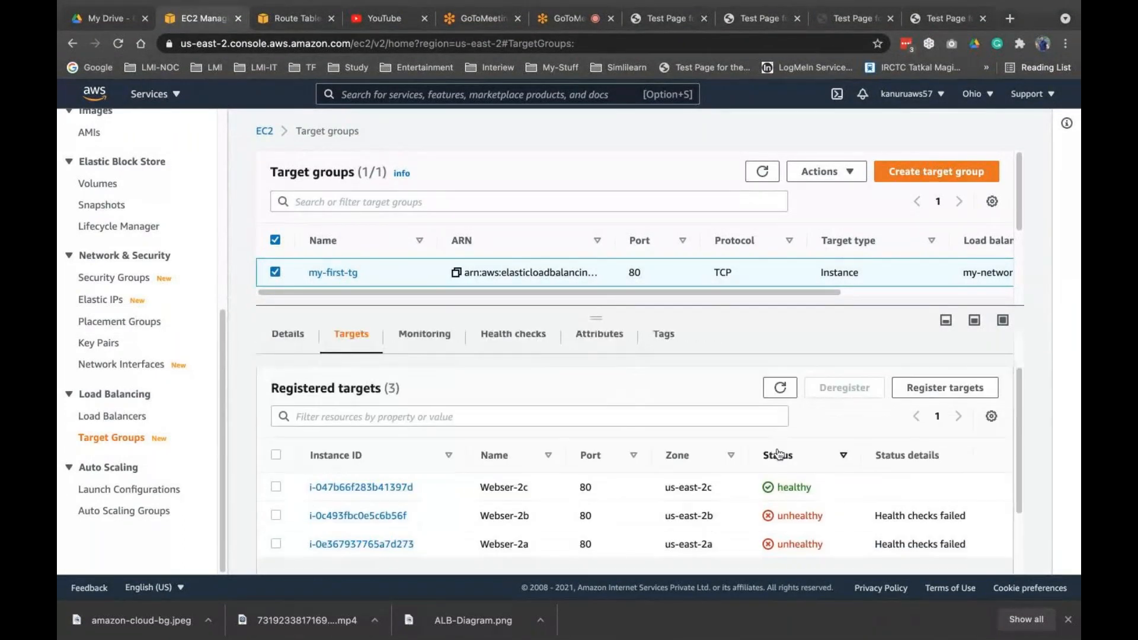
pyautogui.click(780, 387)
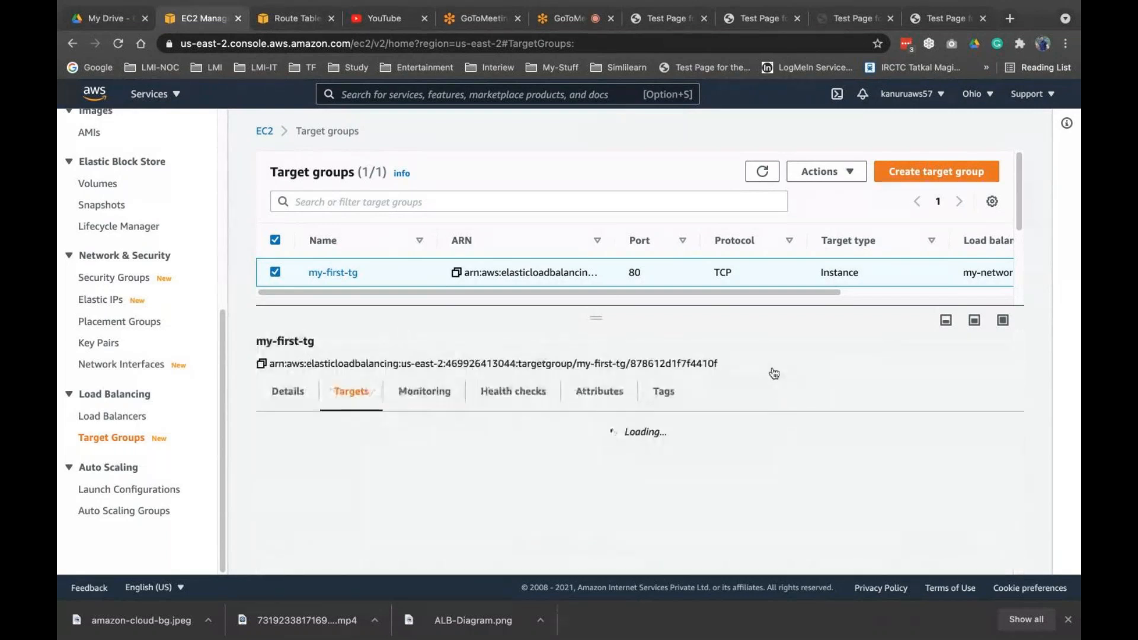
pyautogui.scroll(-2, 797, 439)
pyautogui.click(781, 375)
pyautogui.scroll(-2, 783, 375)
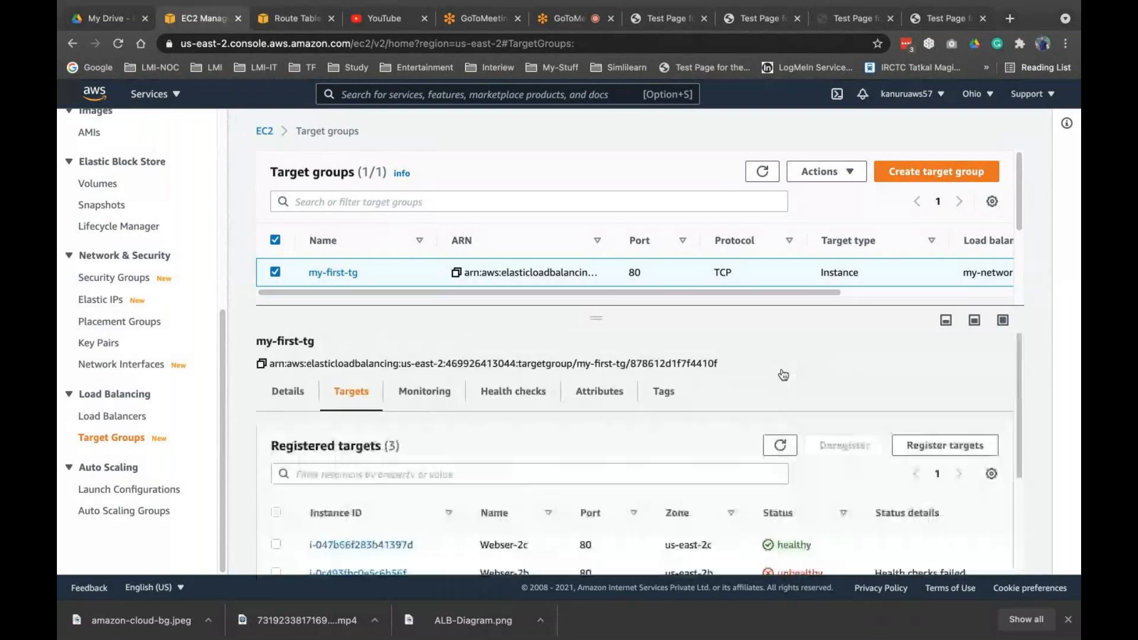
pyautogui.scroll(-2, 782, 392)
pyautogui.click(781, 398)
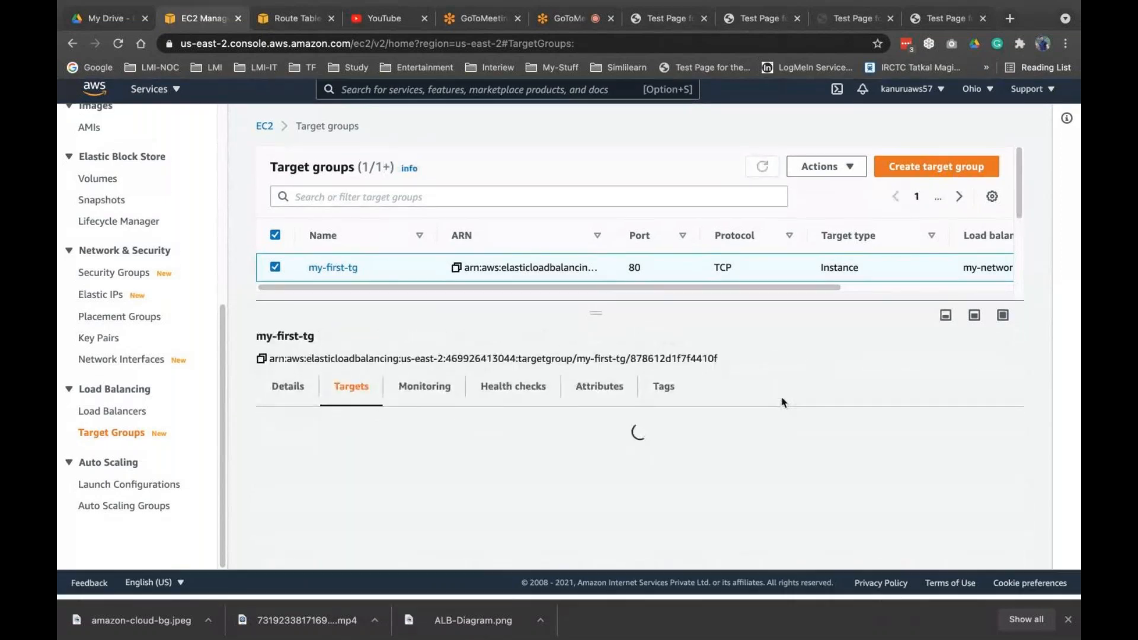
pyautogui.scroll(-2, 782, 401)
pyautogui.click(784, 351)
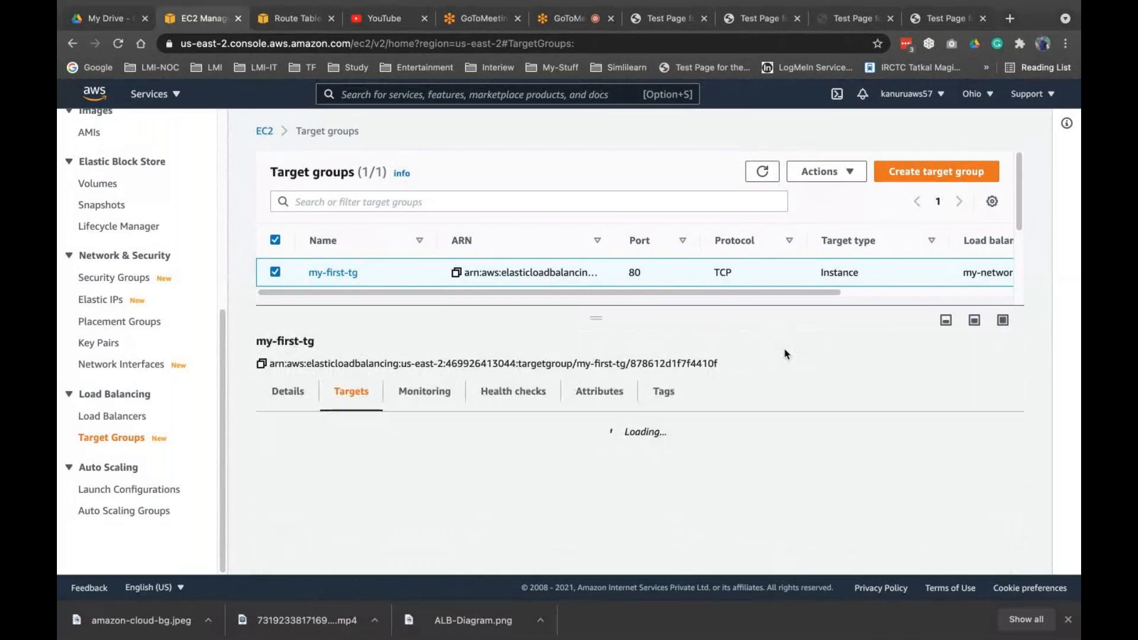
pyautogui.scroll(-3, 785, 353)
pyautogui.click(782, 363)
pyautogui.click(753, 173)
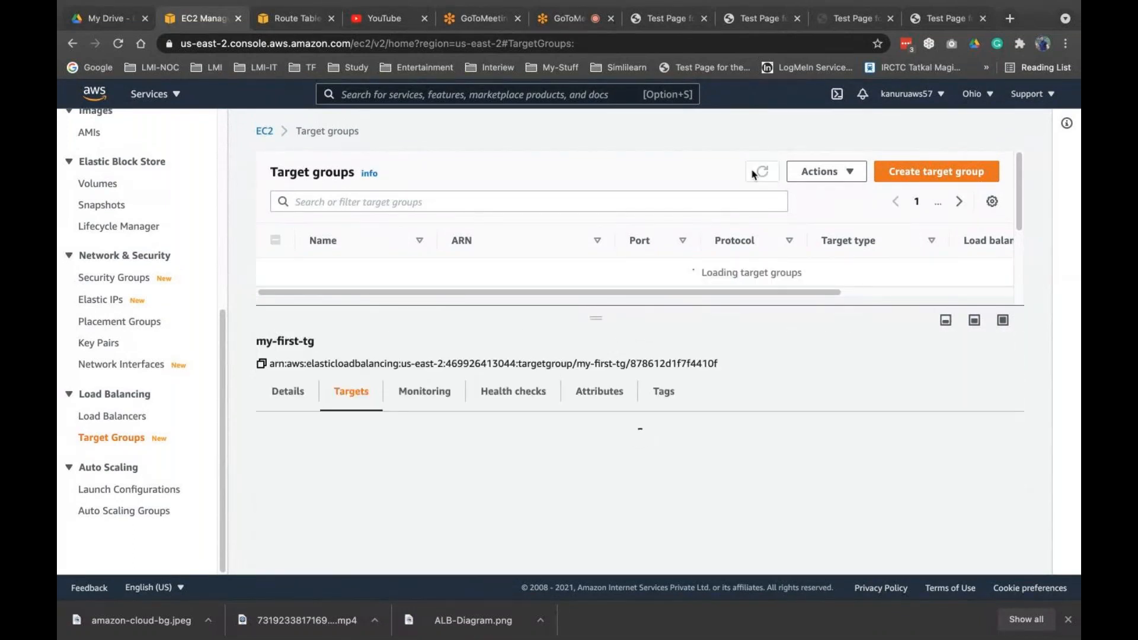
pyautogui.scroll(-2, 780, 442)
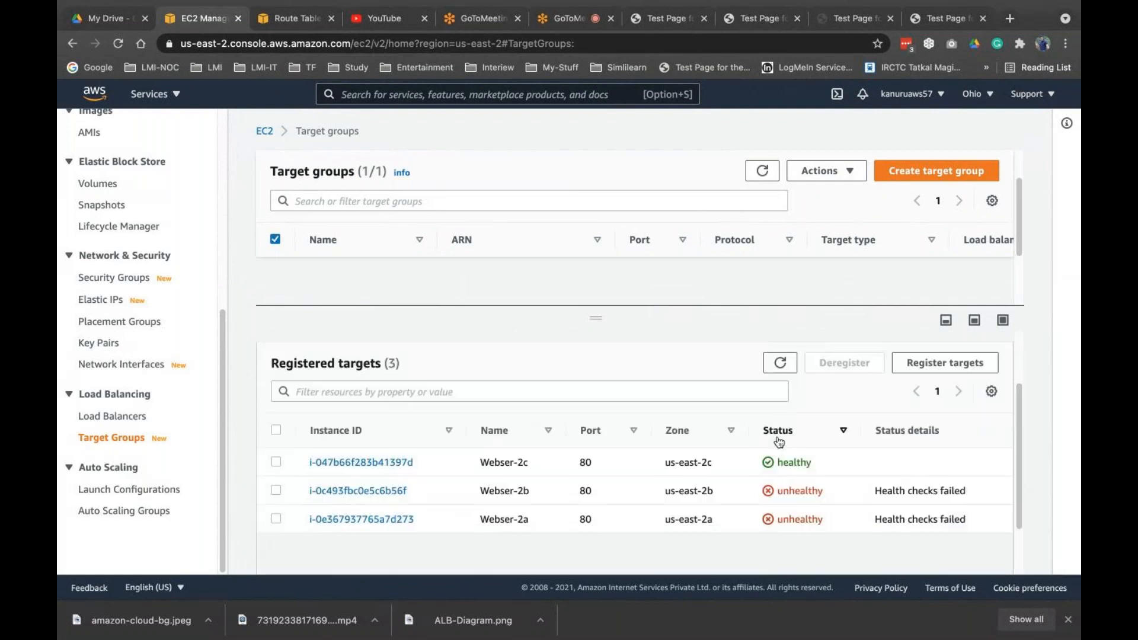
pyautogui.click(780, 364)
pyautogui.scroll(-2, 787, 374)
pyautogui.click(780, 364)
pyautogui.click(780, 446)
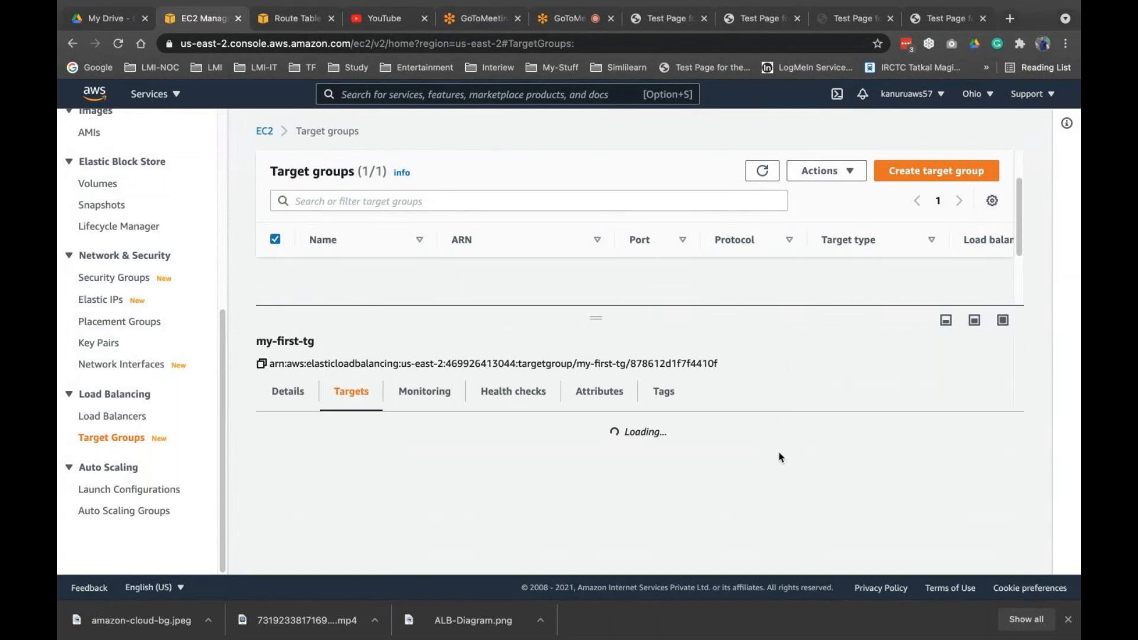
pyautogui.moveTo(819, 468); pyautogui.dragTo(773, 466)
pyautogui.moveTo(828, 433); pyautogui.dragTo(766, 432)
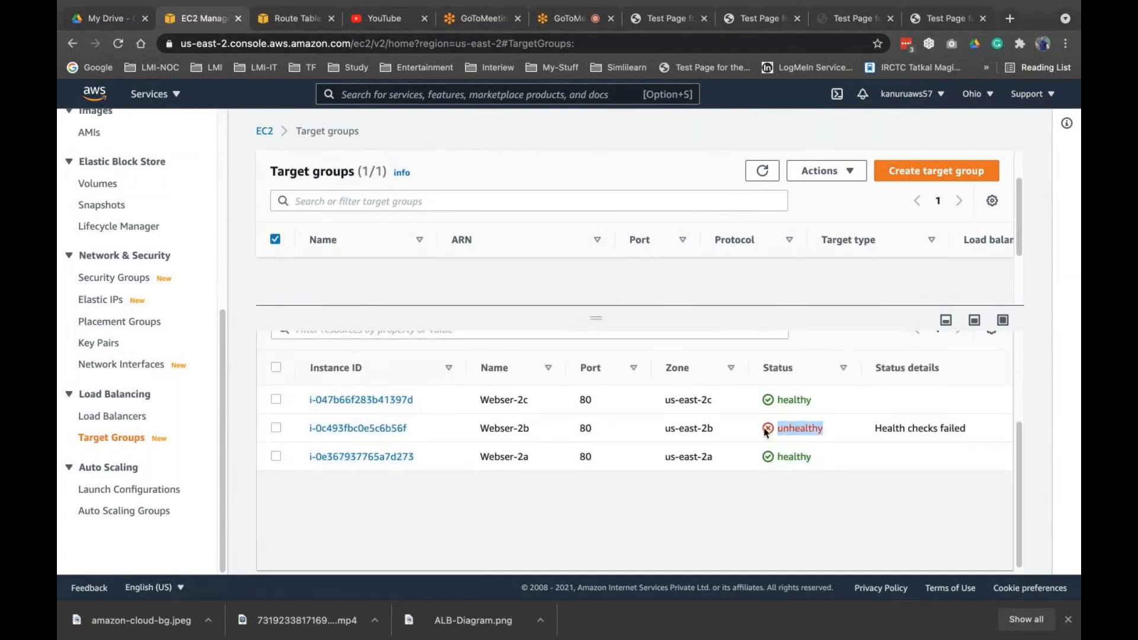
# Keep refreshing the registered targets list and watch the health status of Webser-2b.
pyautogui.scroll(2, 768, 436)
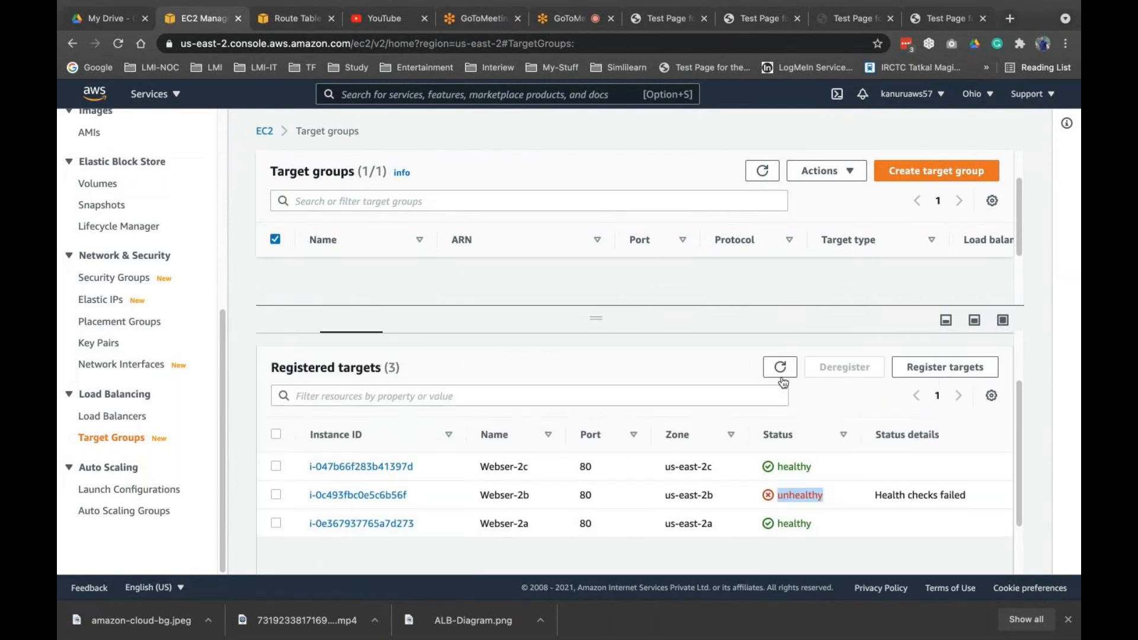
pyautogui.click(780, 372)
pyautogui.scroll(-2, 783, 415)
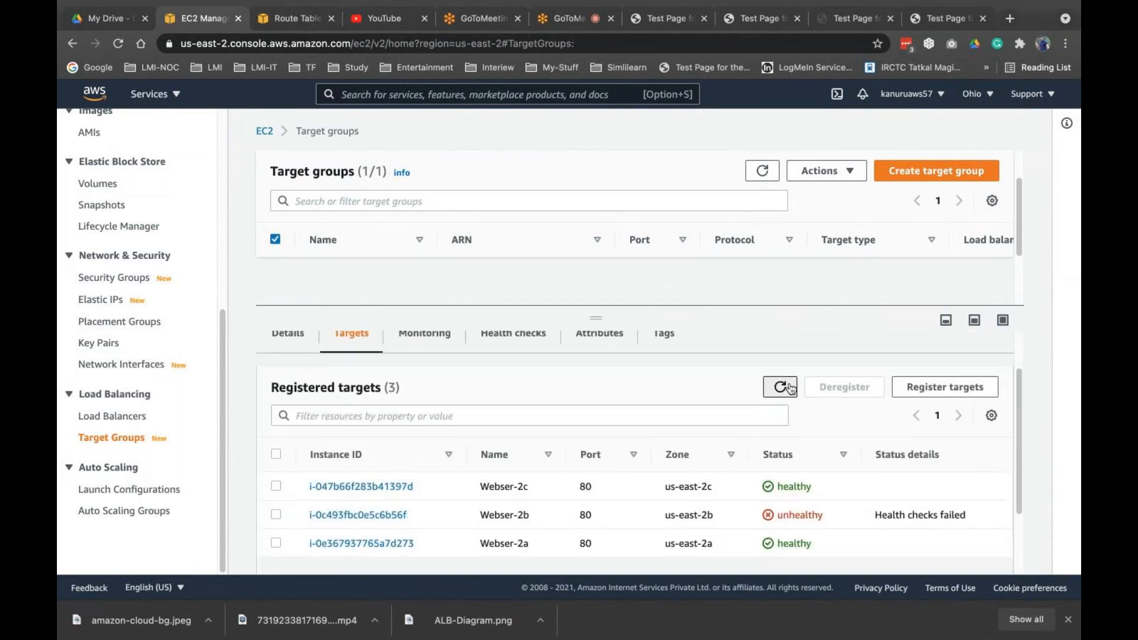
pyautogui.click(780, 386)
pyautogui.click(787, 451)
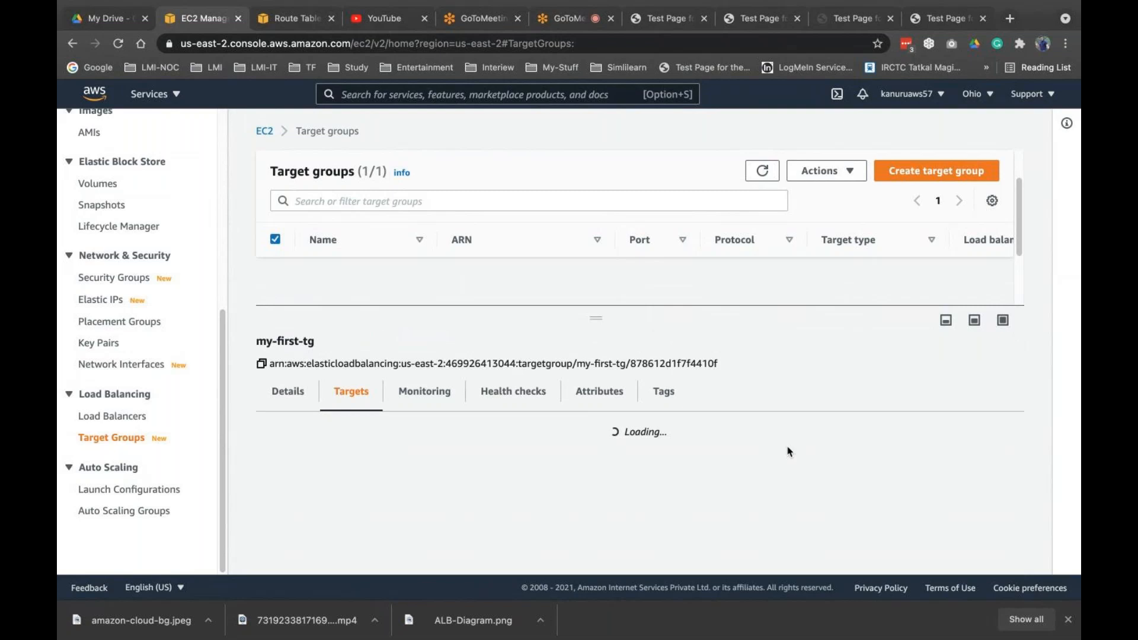
pyautogui.scroll(-2, 788, 415)
pyautogui.click(792, 355)
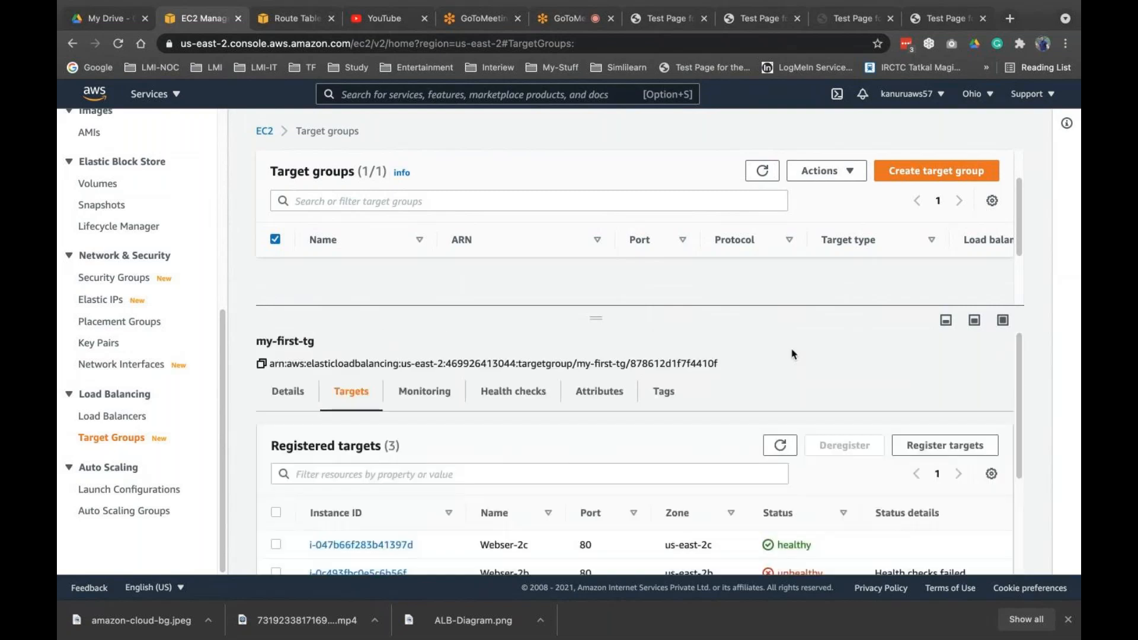
pyautogui.click(780, 450)
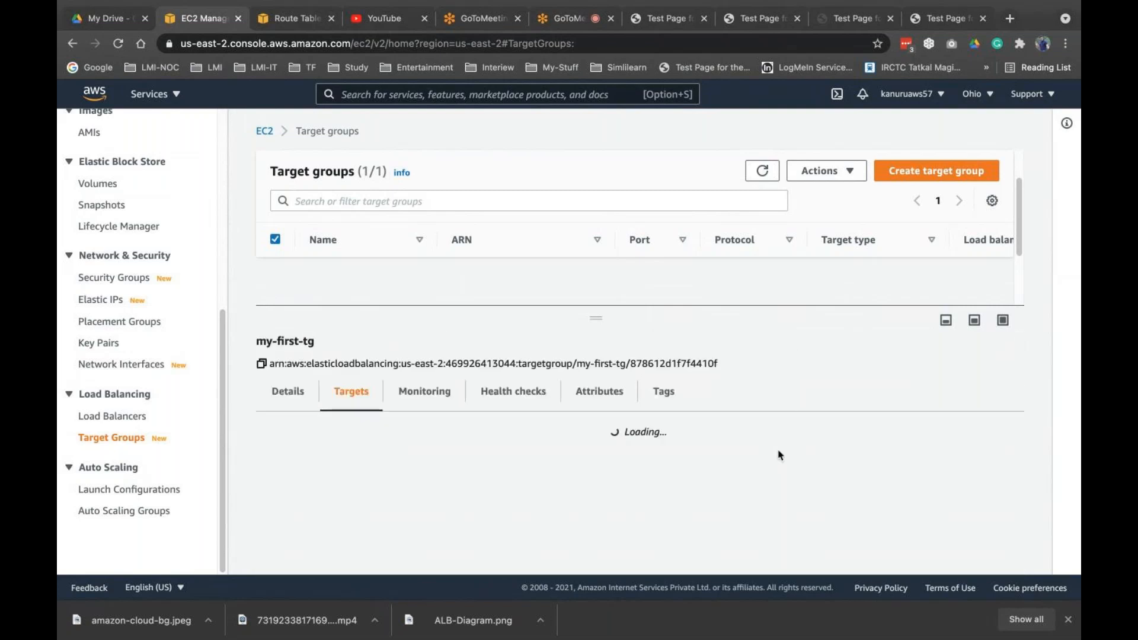
pyautogui.scroll(-2, 779, 403)
pyautogui.click(780, 373)
pyautogui.scroll(-2, 792, 438)
pyautogui.scroll(-1, 832, 504)
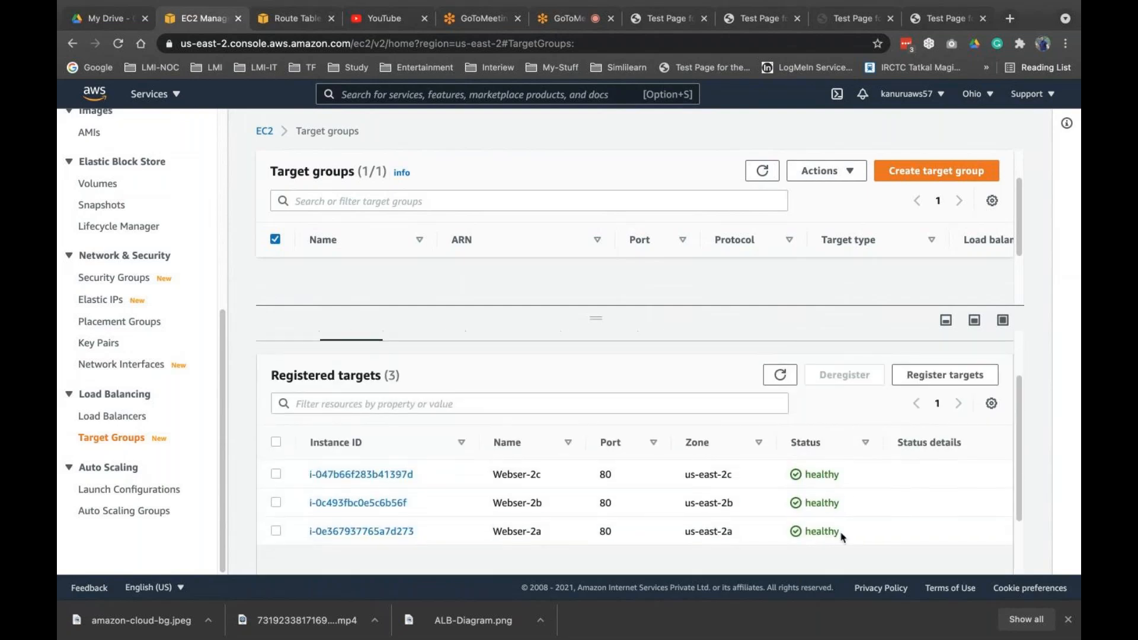
# Examine the health status of all three registered web servers and reload the targets list once more.
pyautogui.moveTo(842, 537); pyautogui.dragTo(803, 475)
pyautogui.click(866, 536)
pyautogui.moveTo(836, 527); pyautogui.dragTo(803, 474)
pyautogui.click(779, 373)
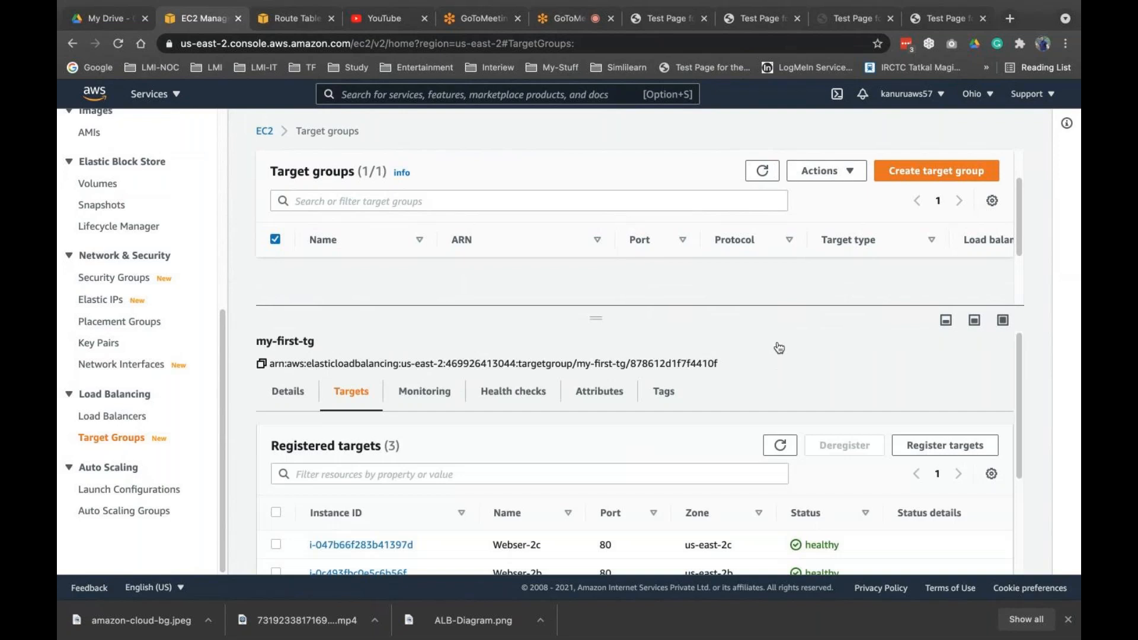
# Close all the browser tabs showing the nginx test pages of the web servers and load balancer.
pyautogui.click(848, 19)
pyautogui.click(771, 18)
pyautogui.click(797, 18)
pyautogui.click(797, 18)
pyautogui.click(797, 18)
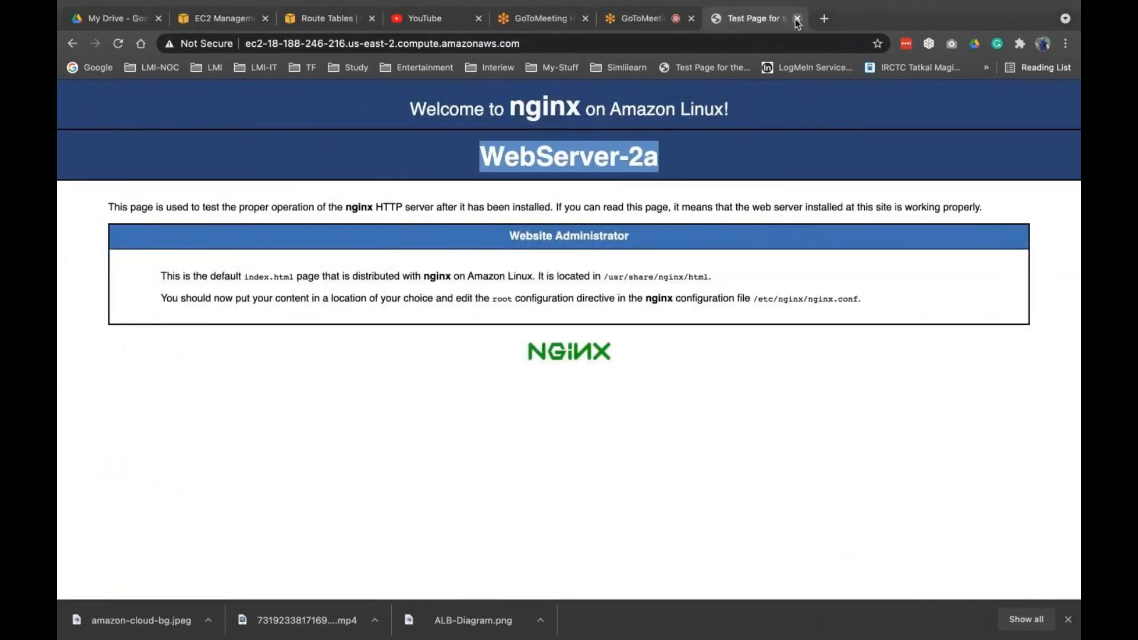
pyautogui.click(798, 18)
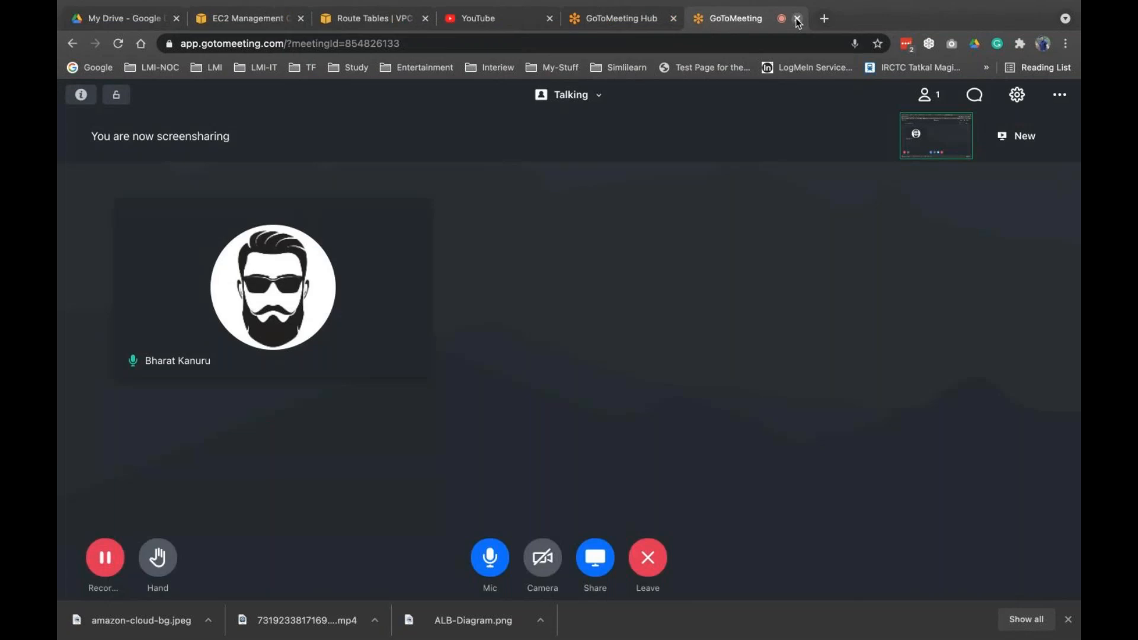
# Return to the EC2 console and try to delete the my-first-tg target group.
pyautogui.click(263, 23)
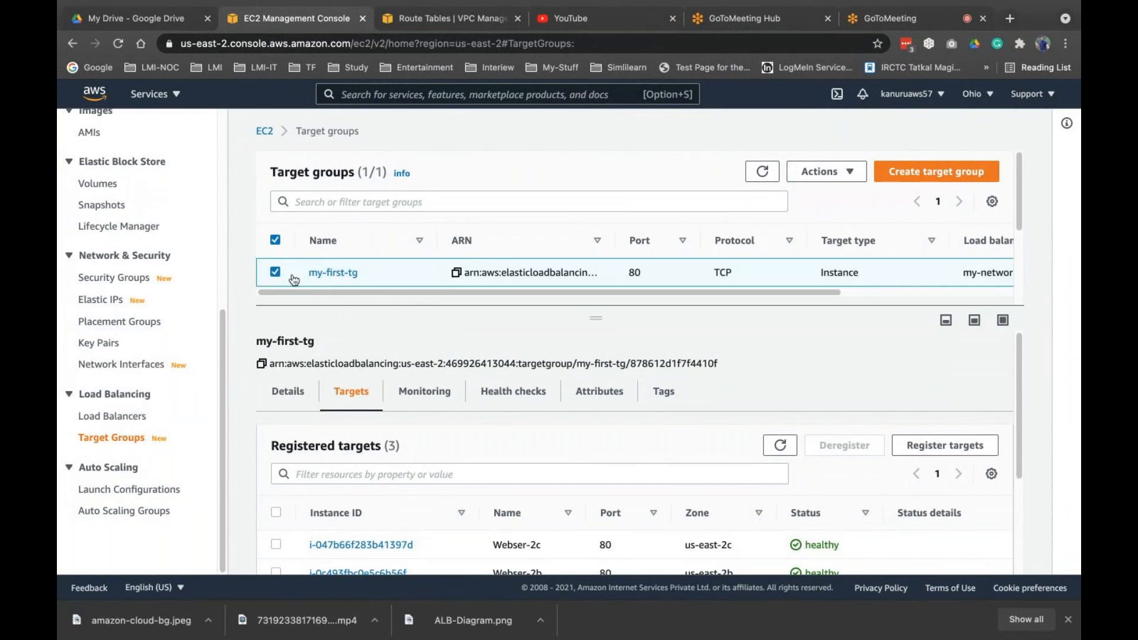
pyautogui.click(853, 173)
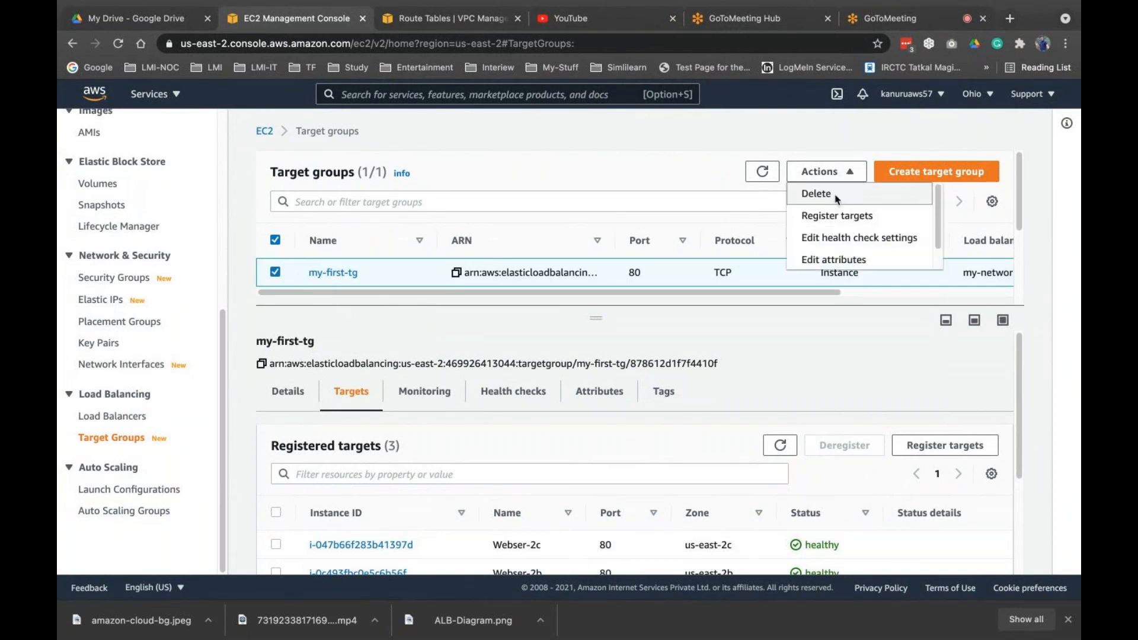
pyautogui.click(837, 197)
pyautogui.click(795, 425)
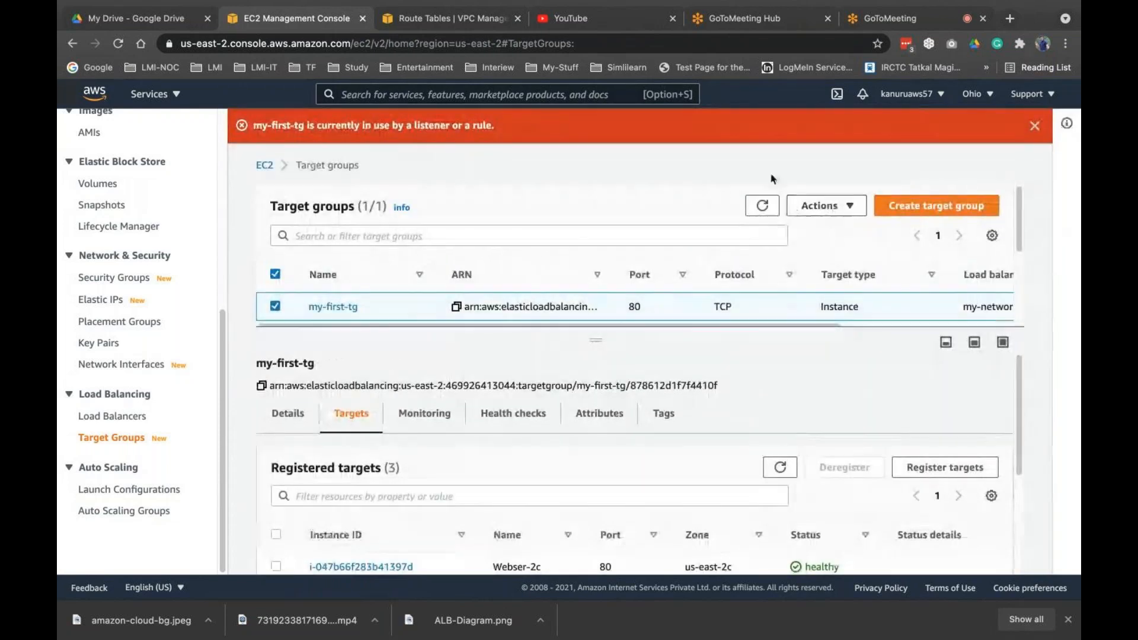
# Delete the my-network-lb load balancer and confirm its deletion.
pyautogui.click(113, 415)
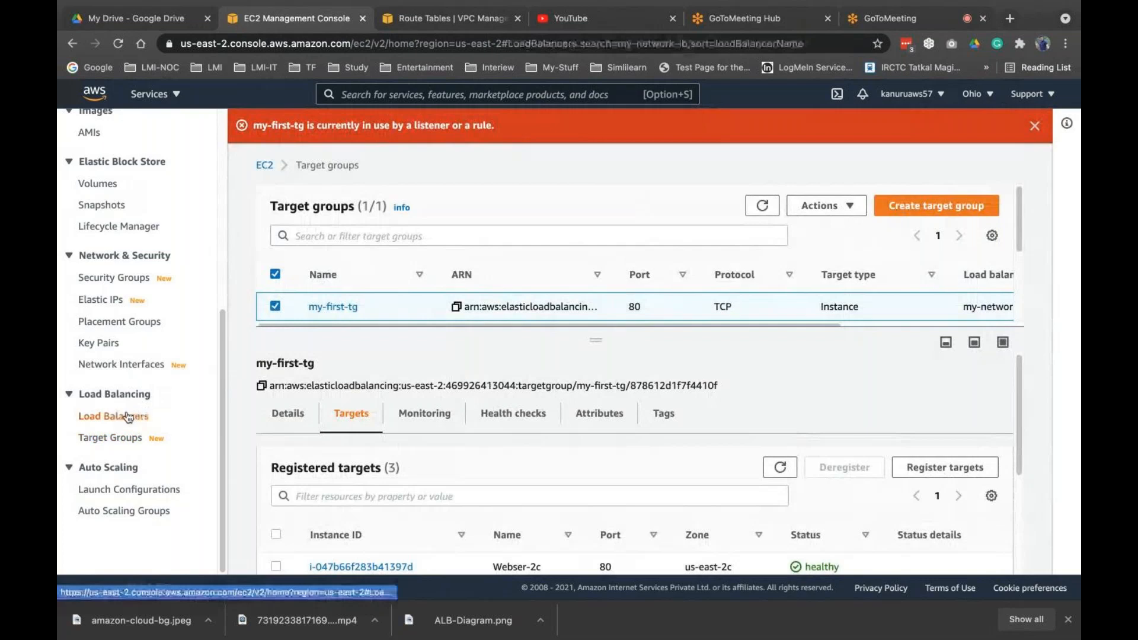
pyautogui.click(387, 128)
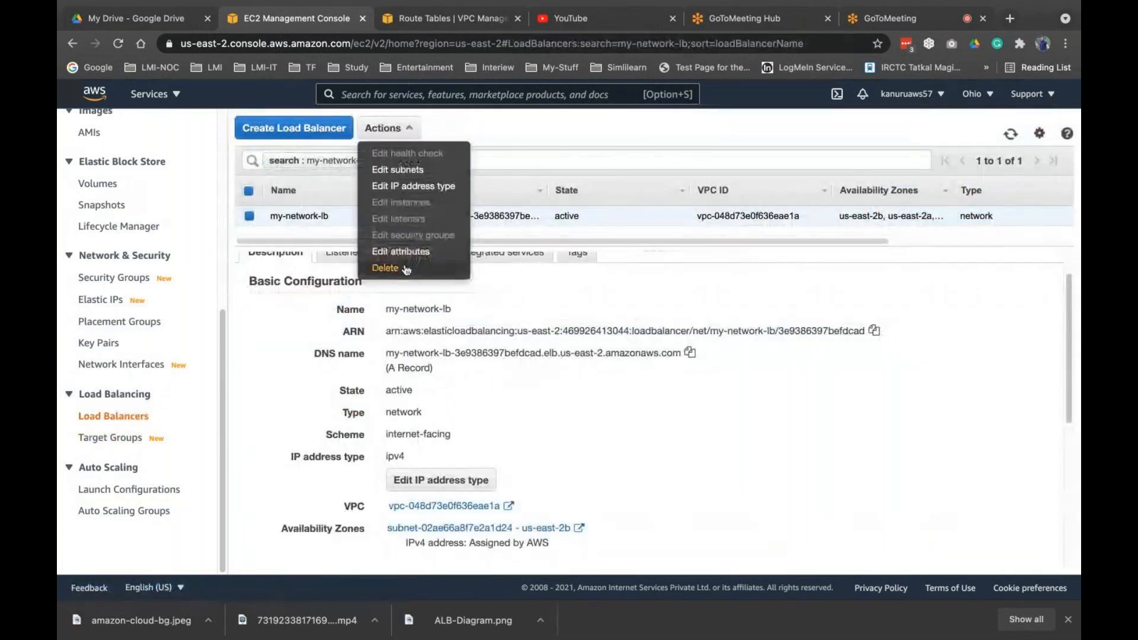
pyautogui.click(386, 267)
pyautogui.click(759, 393)
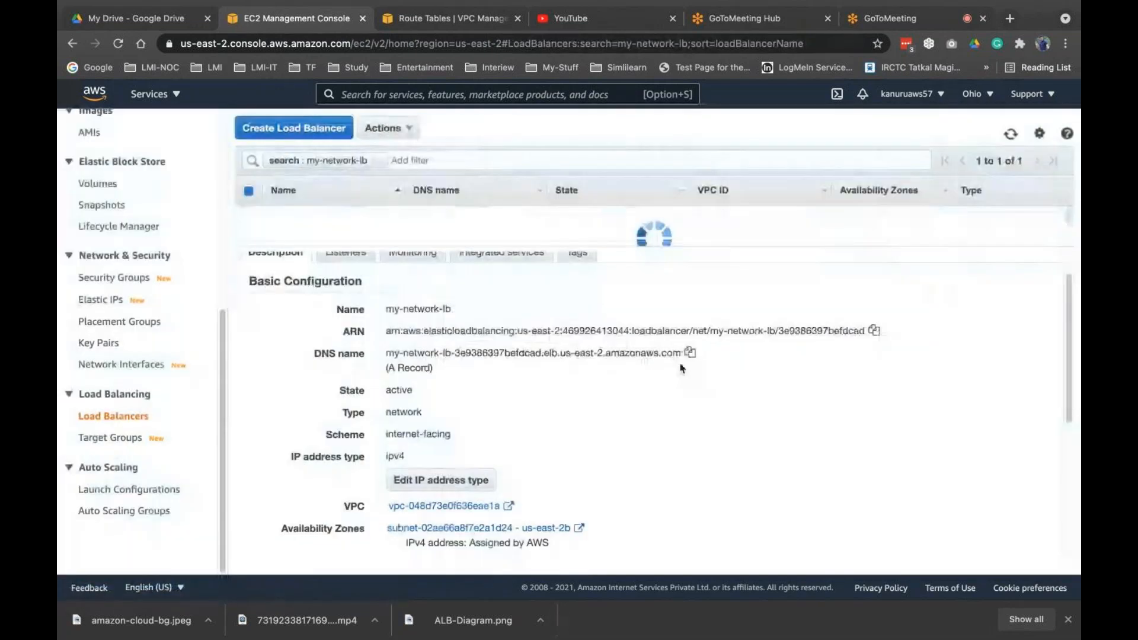
# Delete the my-first-tg target group, confirm the deletion and refresh the target groups list.
pyautogui.click(121, 437)
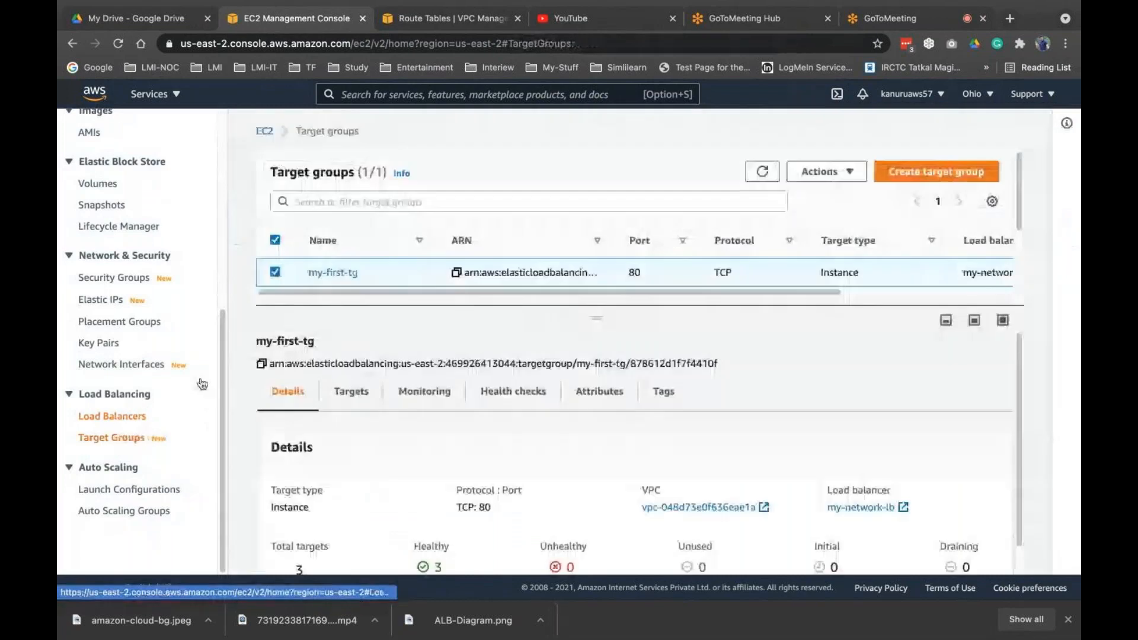
pyautogui.click(827, 171)
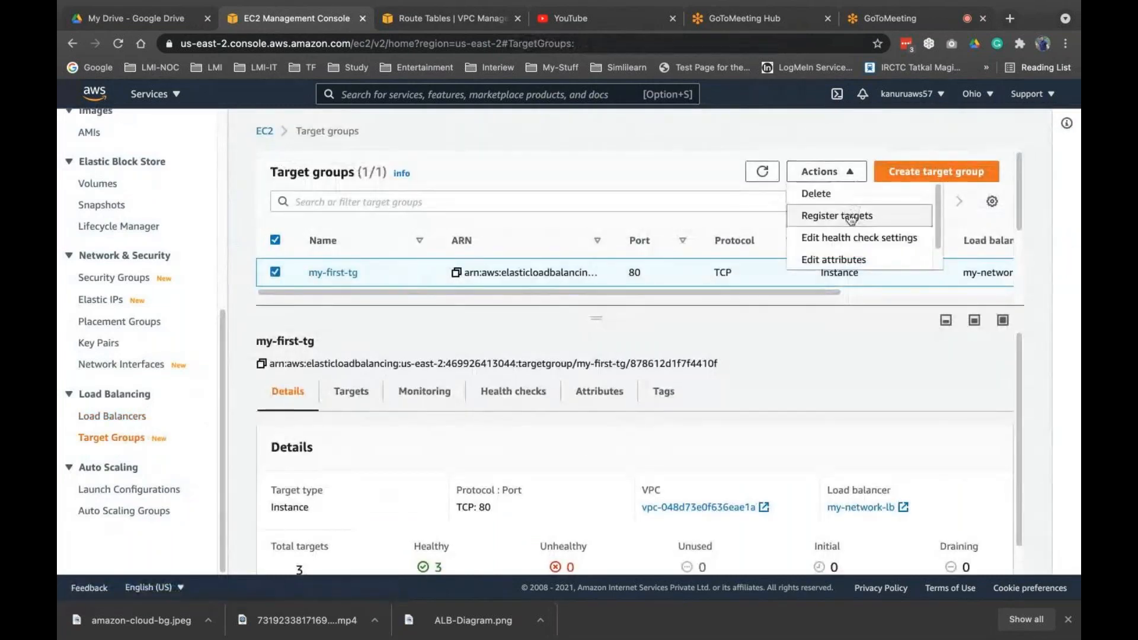
pyautogui.click(816, 194)
pyautogui.click(780, 429)
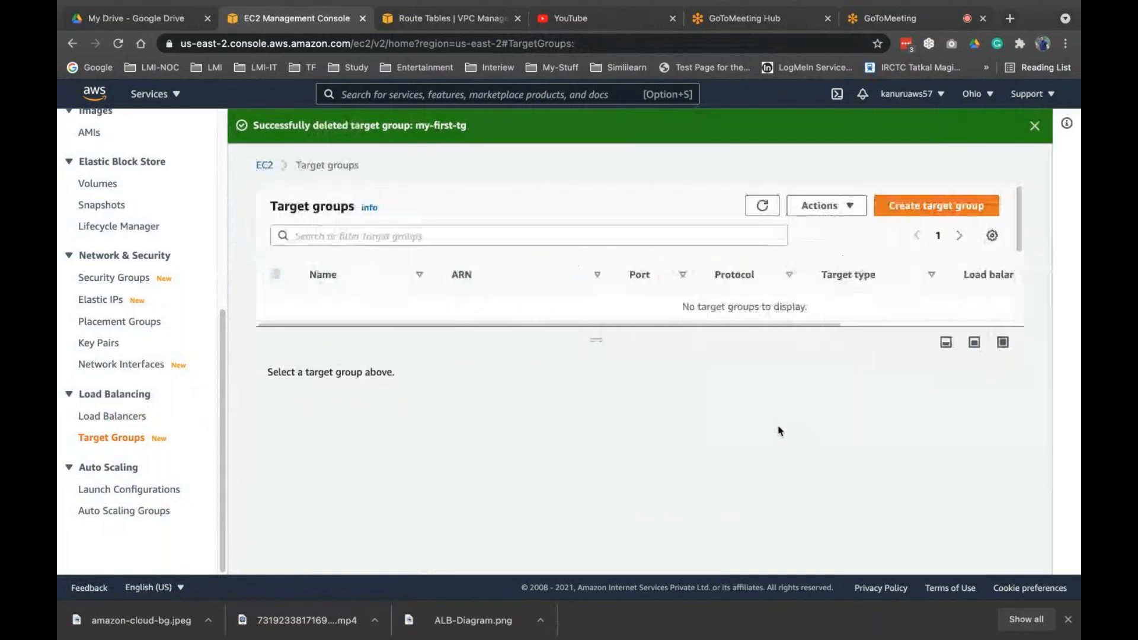
pyautogui.click(764, 203)
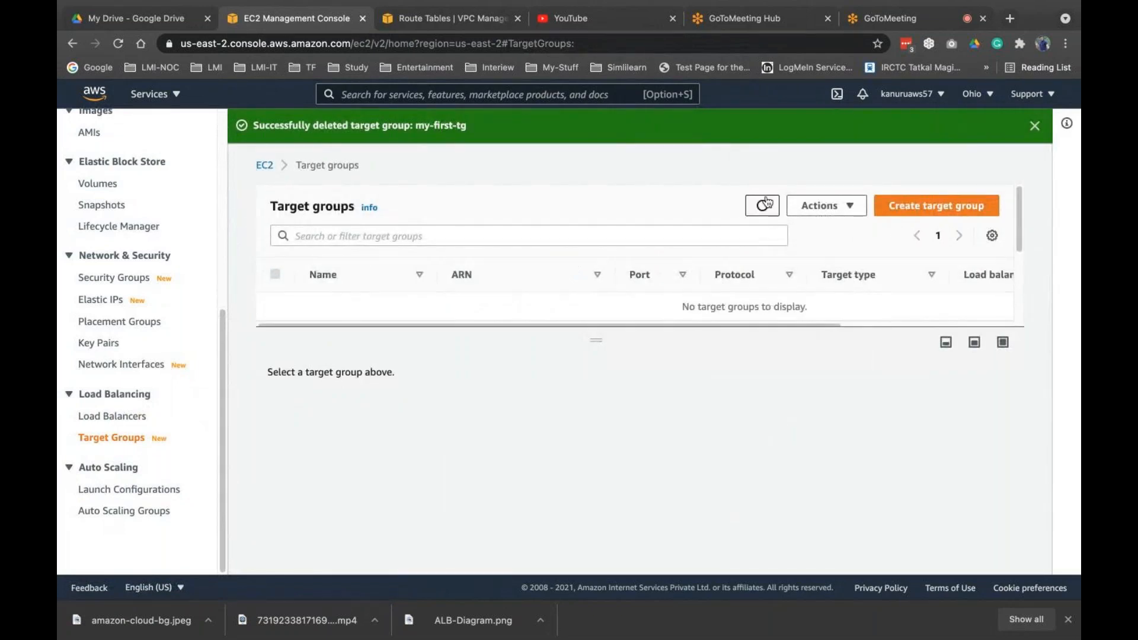
# Switch to the remote Windows desktop and close the load balancer diagram in Paint without saving it.
pyautogui.moveTo(811, 621)
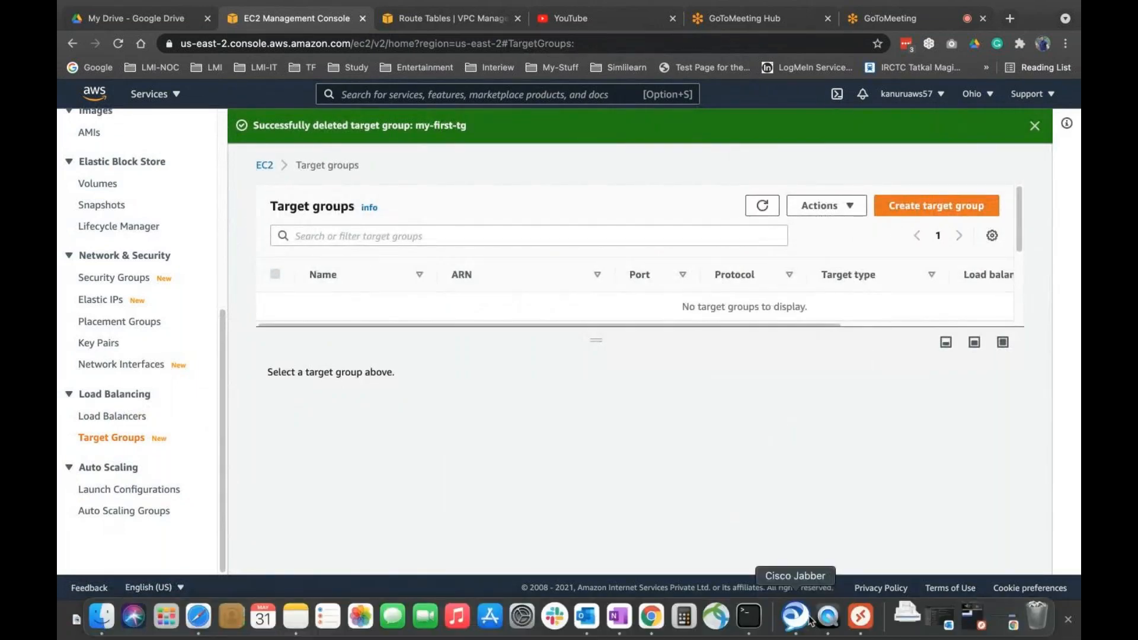
pyautogui.click(870, 620)
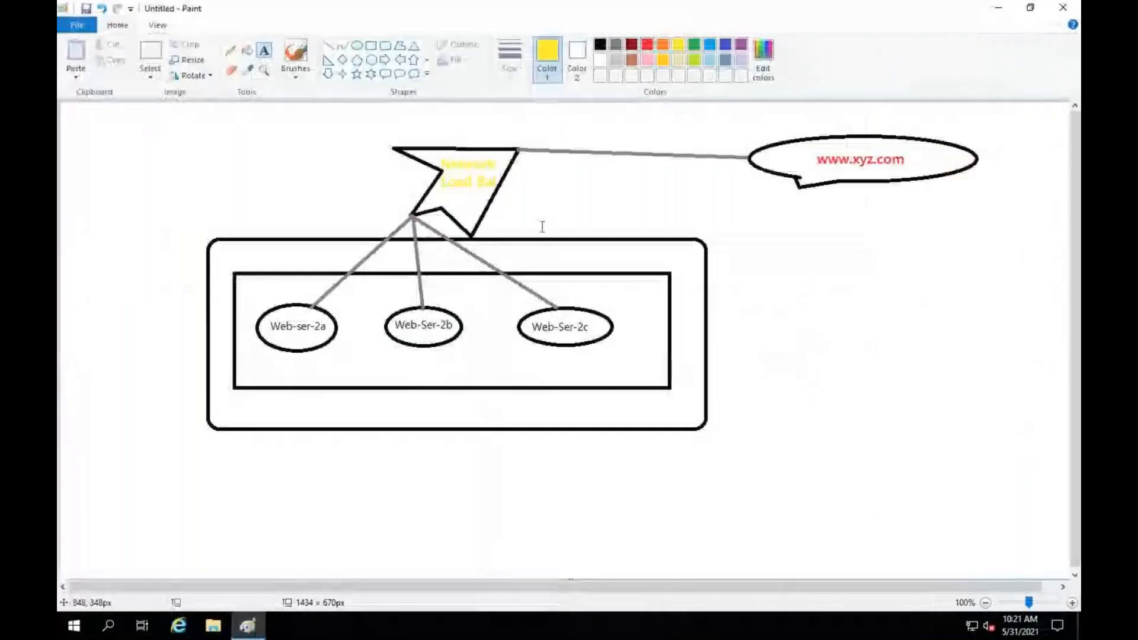
pyautogui.moveTo(887, 4)
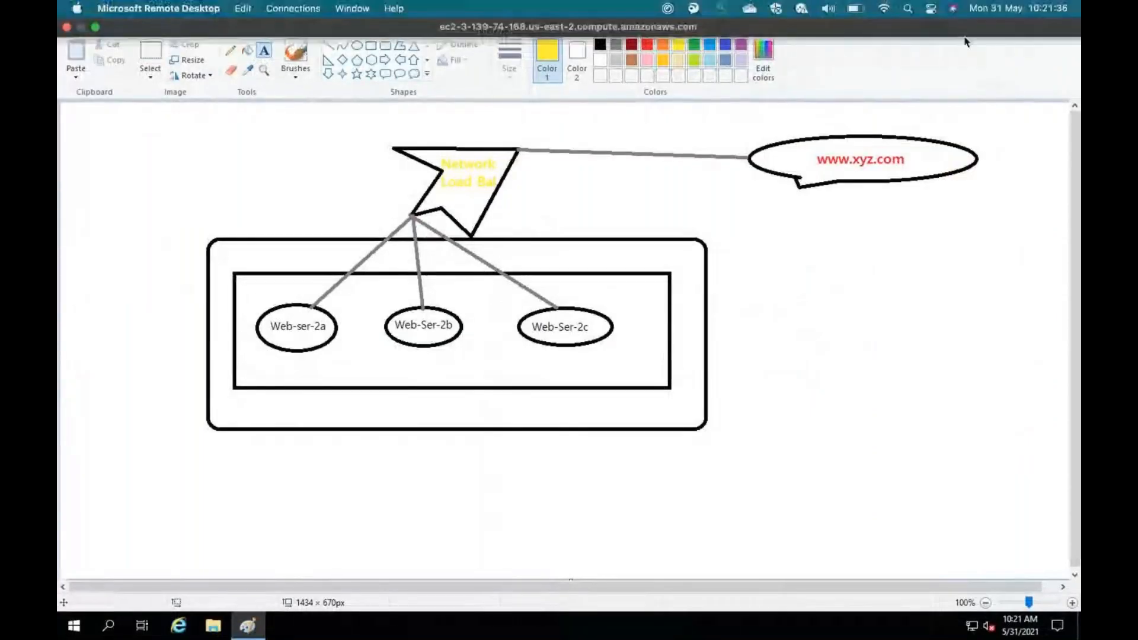
pyautogui.click(1063, 8)
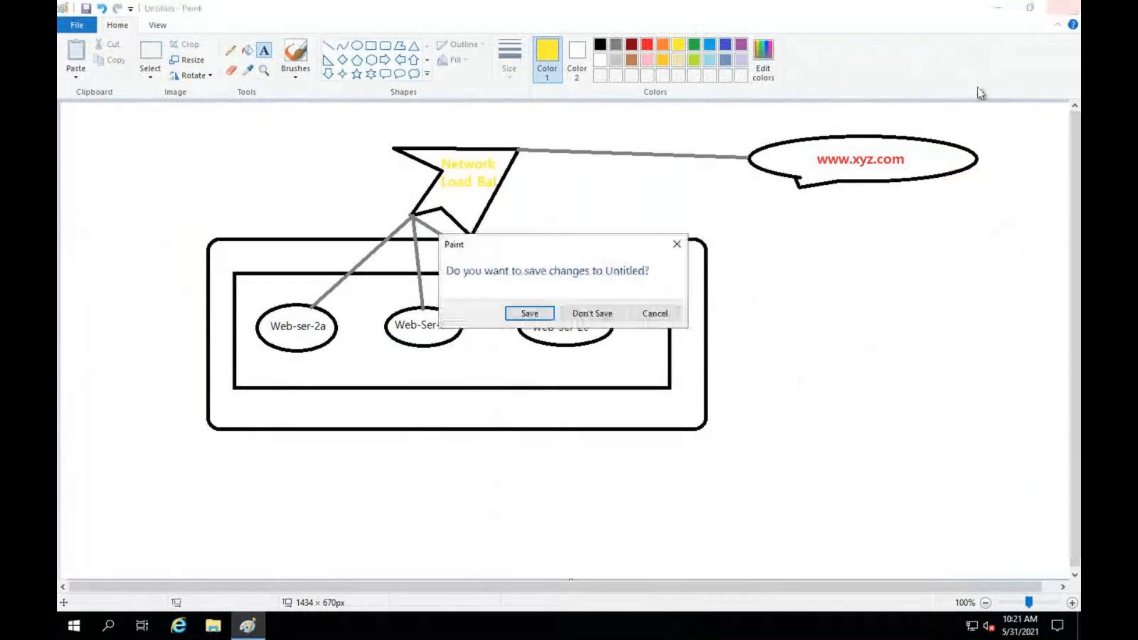
pyautogui.click(593, 313)
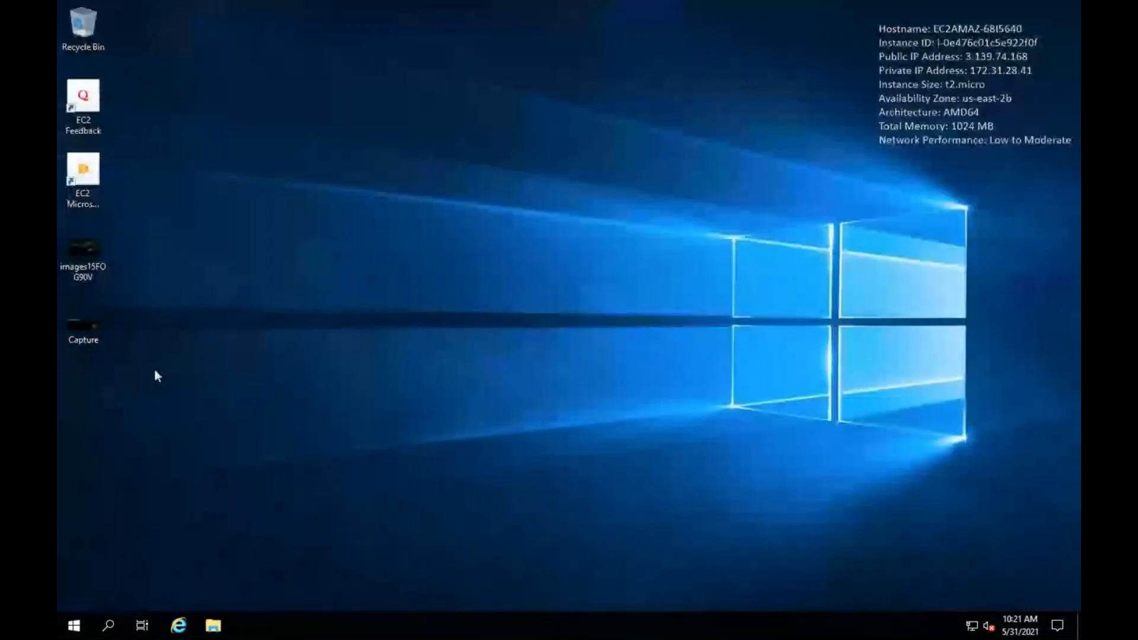
# Search Windows for paint and open a new blank Paint canvas.
pyautogui.click(108, 624)
pyautogui.write('p')
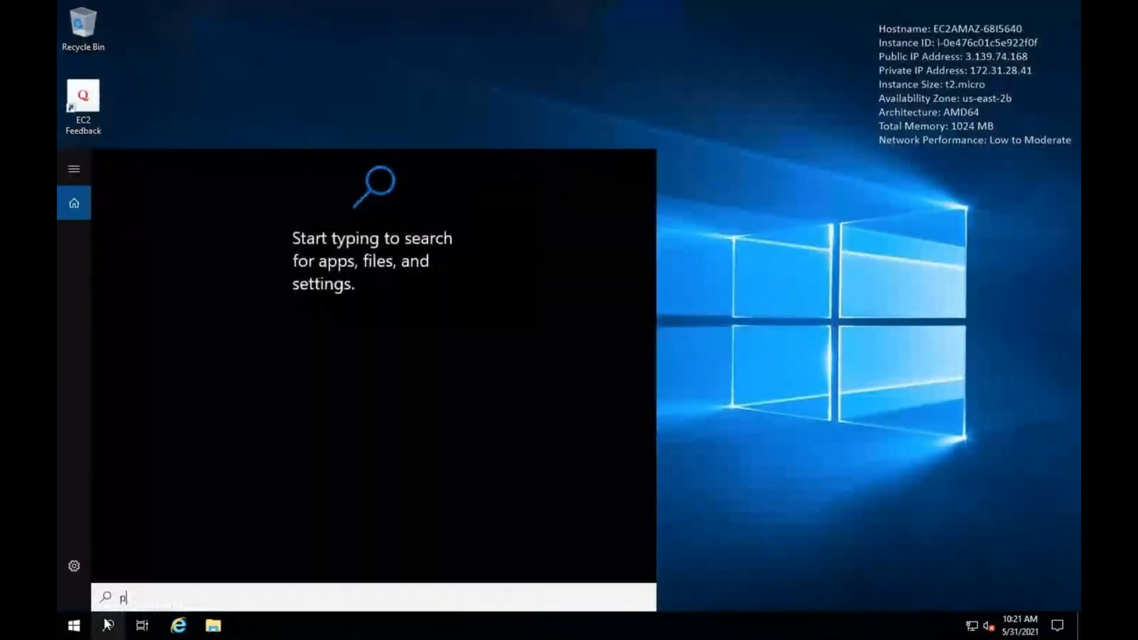
pyautogui.write('aint')
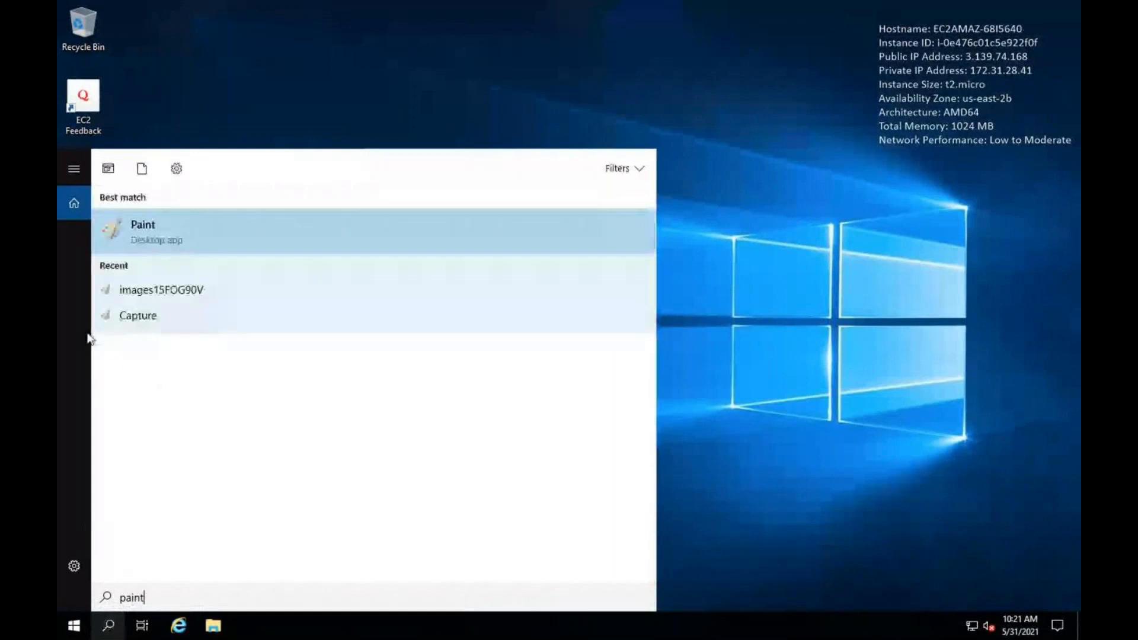
pyautogui.click(155, 233)
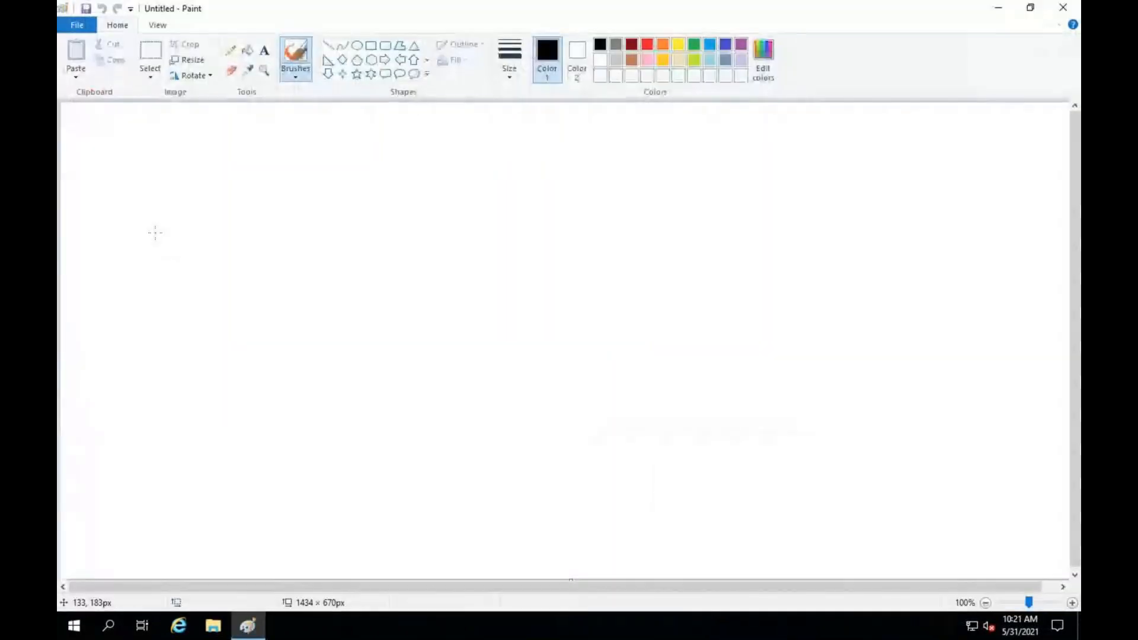
# Draw three separate black rectangles side by side across the middle of the canvas, the rightmost about 312 × 262 px.
pyautogui.click(371, 48)
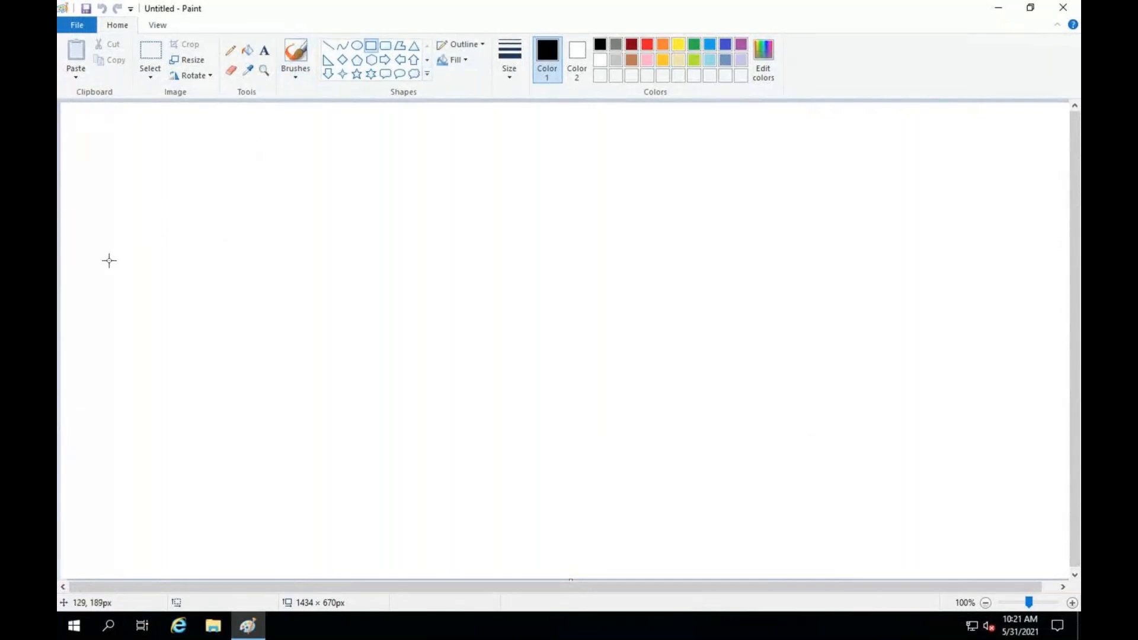
pyautogui.moveTo(101, 262)
pyautogui.mouseDown()
pyautogui.moveTo(287, 353)
pyautogui.moveTo(332, 426)
pyautogui.mouseUp()
pyautogui.moveTo(398, 258)
pyautogui.mouseDown()
pyautogui.moveTo(589, 386)
pyautogui.moveTo(615, 434)
pyautogui.mouseUp()
pyautogui.moveTo(752, 252); pyautogui.dragTo(834, 323)
pyautogui.moveTo(934, 386); pyautogui.dragTo(976, 439)
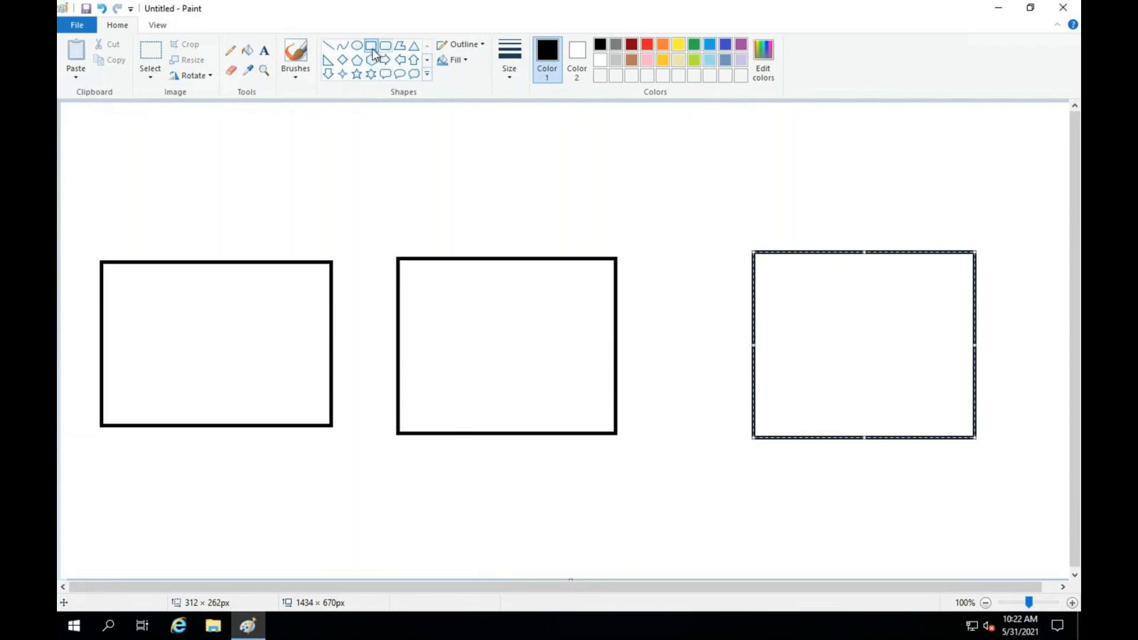
# Draw a diamond about 165 × 101 px above the middle rectangle and connect it with straight lines to all three rectangles.
pyautogui.click(343, 59)
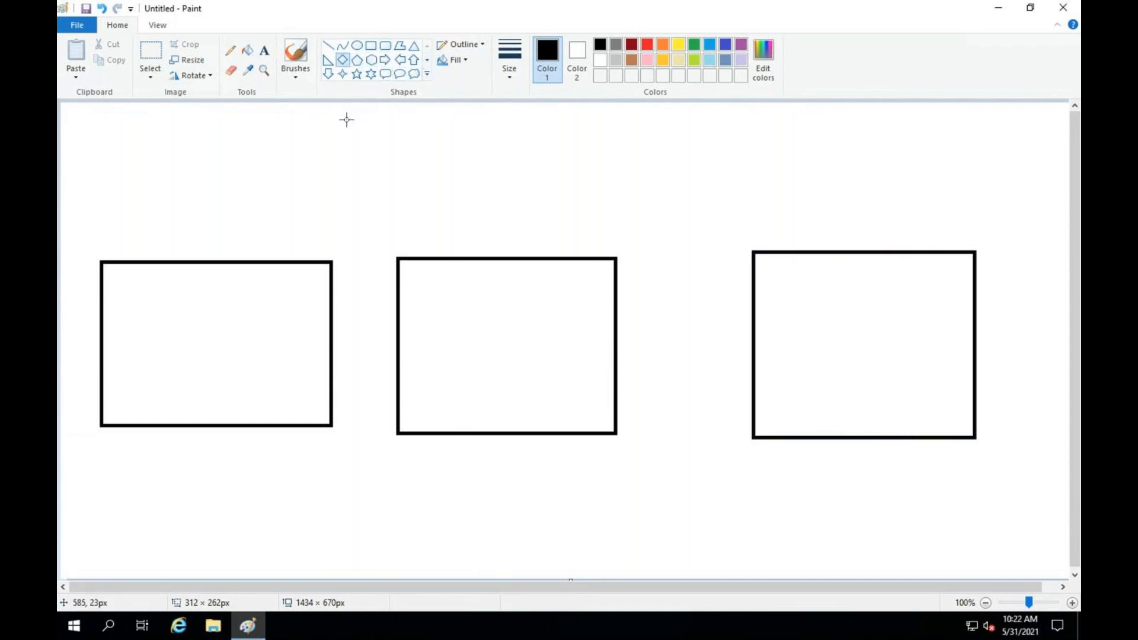
pyautogui.moveTo(441, 117)
pyautogui.mouseDown()
pyautogui.moveTo(510, 173)
pyautogui.moveTo(549, 175)
pyautogui.moveTo(557, 188)
pyautogui.mouseUp()
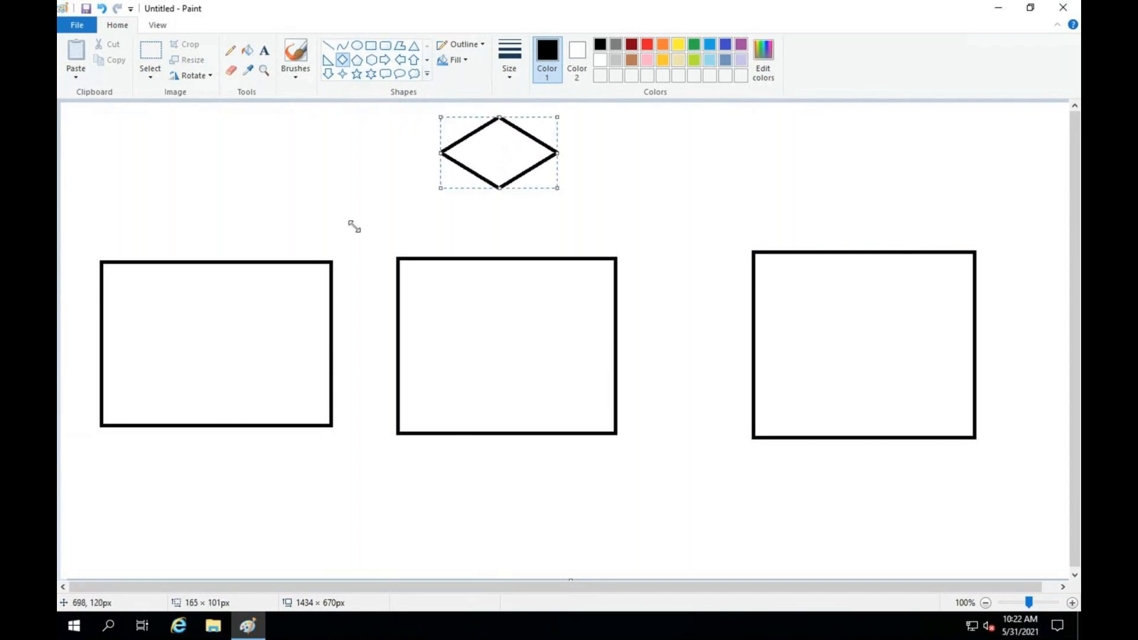
pyautogui.click(331, 47)
pyautogui.moveTo(228, 256)
pyautogui.mouseDown()
pyautogui.moveTo(292, 241)
pyautogui.moveTo(419, 180)
pyautogui.moveTo(443, 151)
pyautogui.mouseUp()
pyautogui.moveTo(499, 188); pyautogui.dragTo(500, 258)
pyautogui.moveTo(557, 153); pyautogui.dragTo(799, 250)
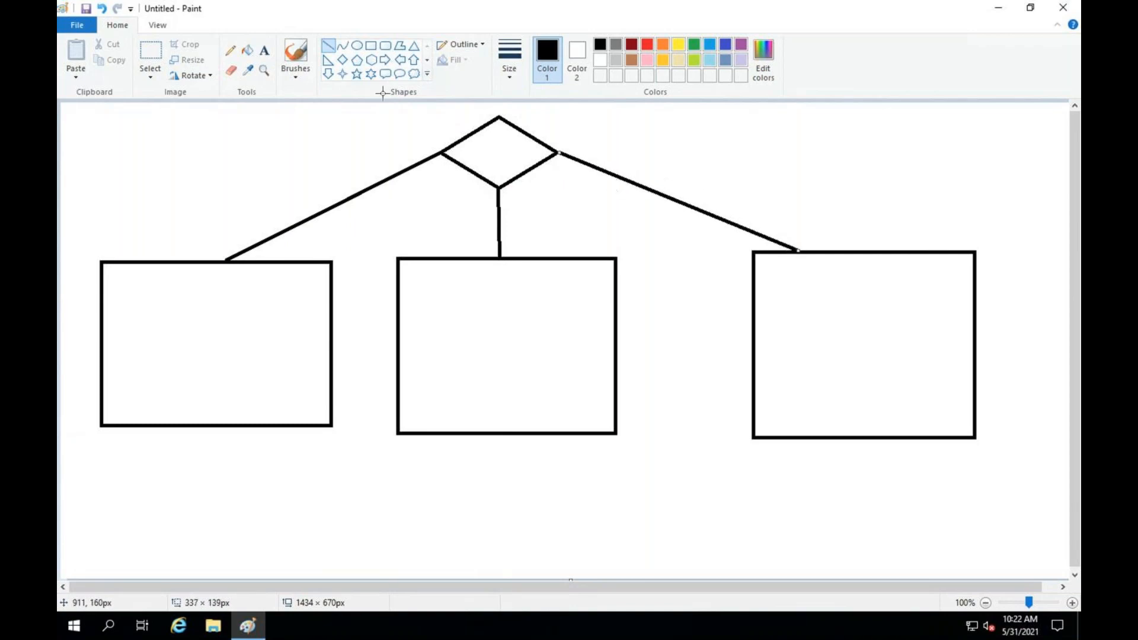
pyautogui.click(384, 72)
pyautogui.moveTo(779, 119); pyautogui.dragTo(1036, 178)
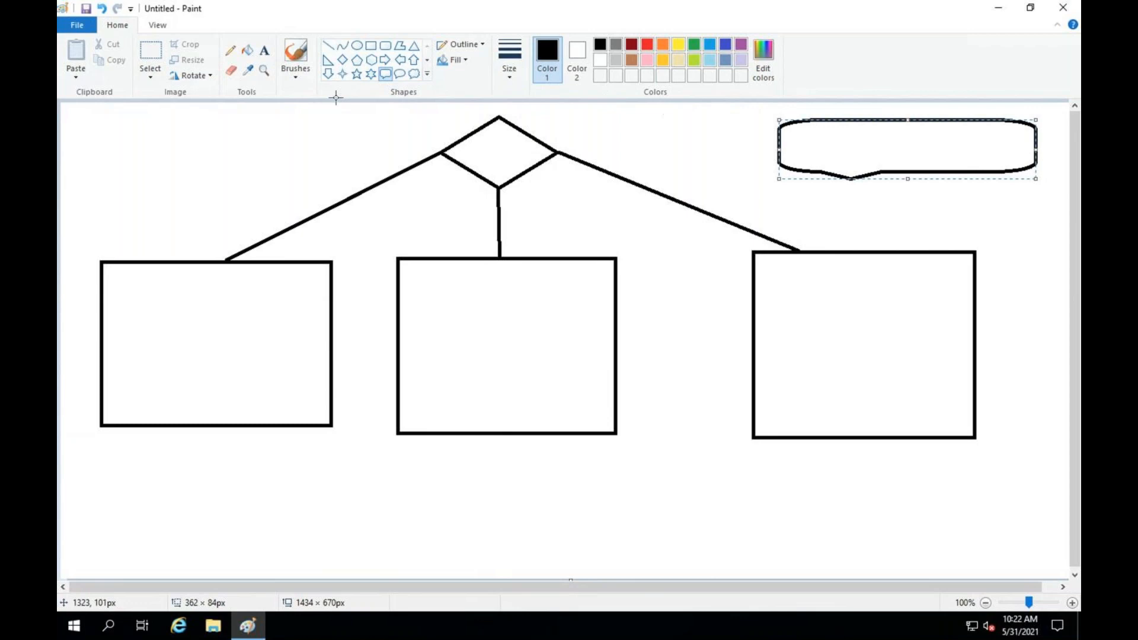
pyautogui.click(267, 50)
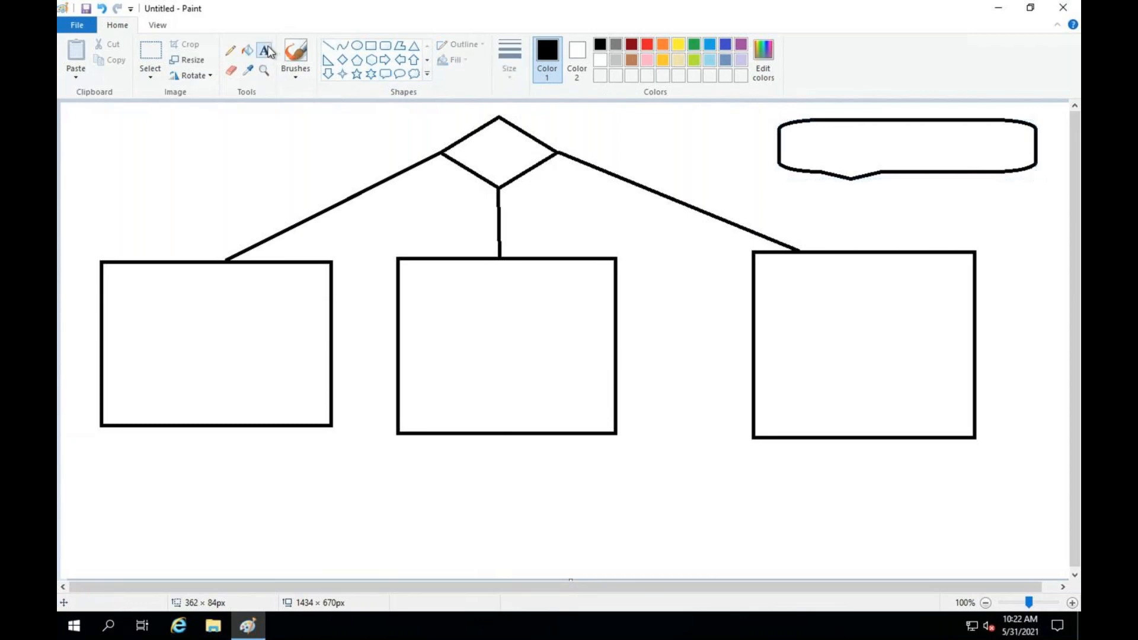
pyautogui.click(647, 43)
pyautogui.moveTo(824, 140); pyautogui.dragTo(987, 141)
pyautogui.write('www')
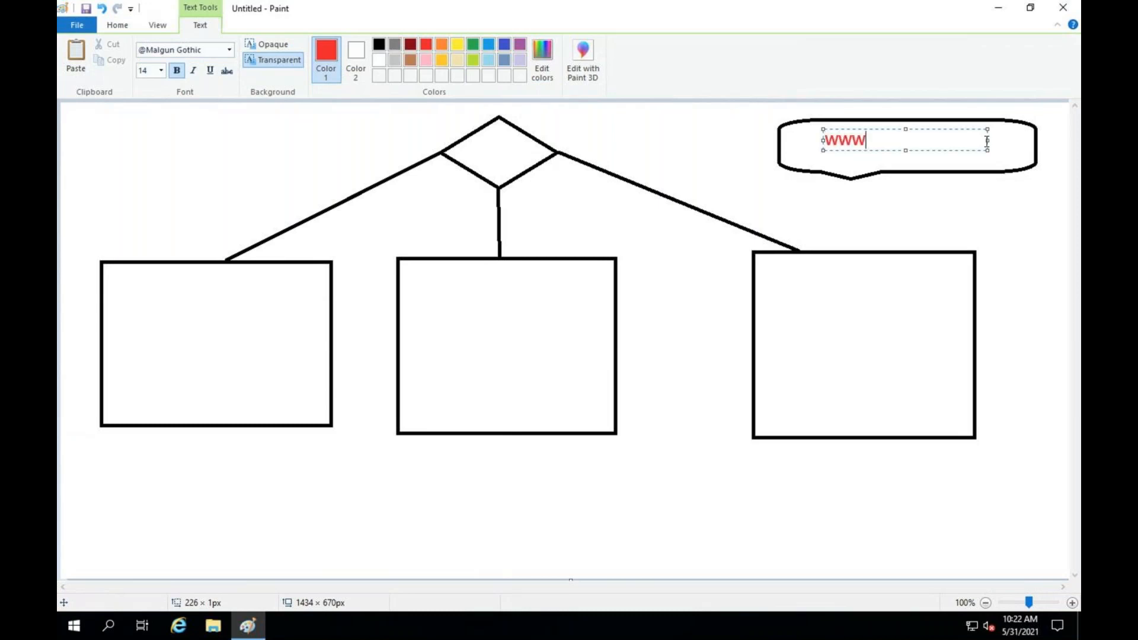
pyautogui.write('.xYZ.com')
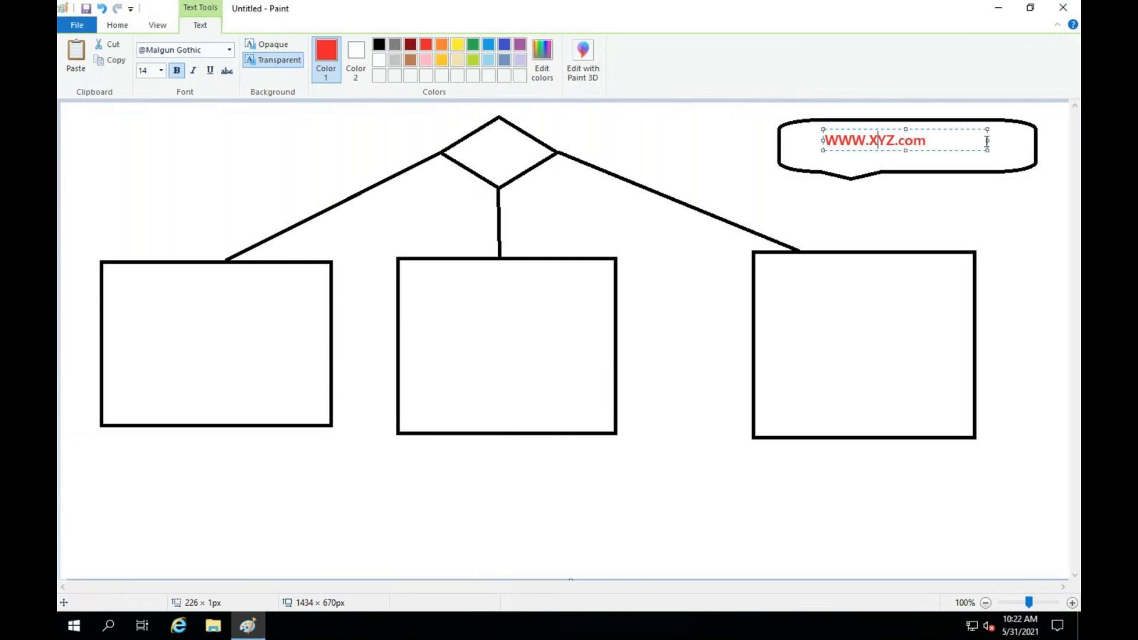
pyautogui.press('BackSpace')
pyautogui.press('BackSpace')
pyautogui.press('BackSpace')
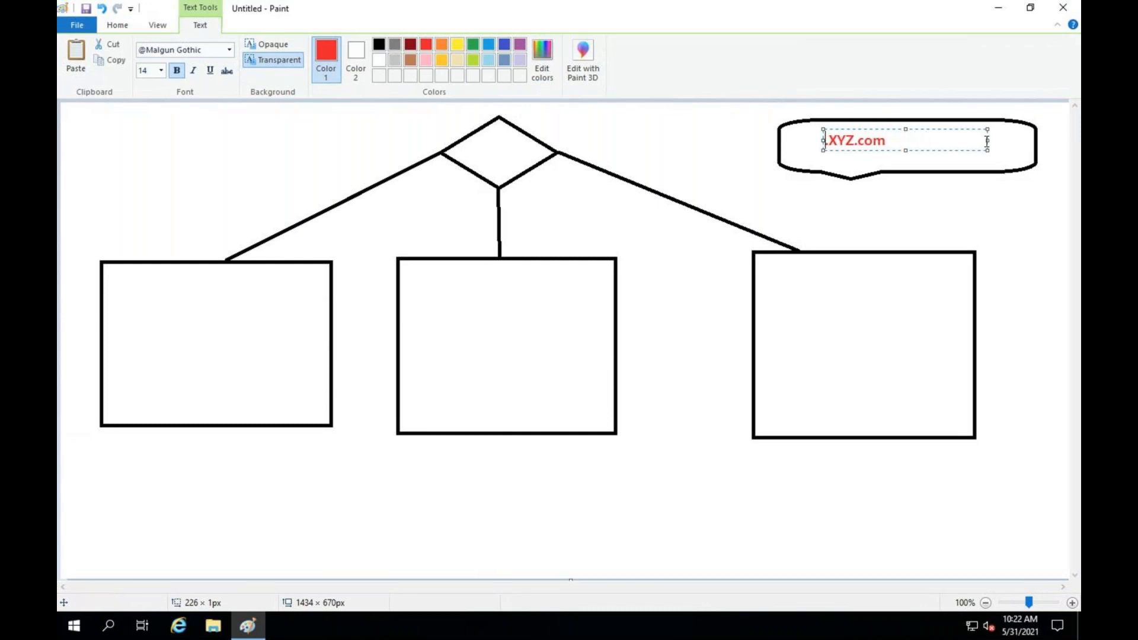
pyautogui.write('www')
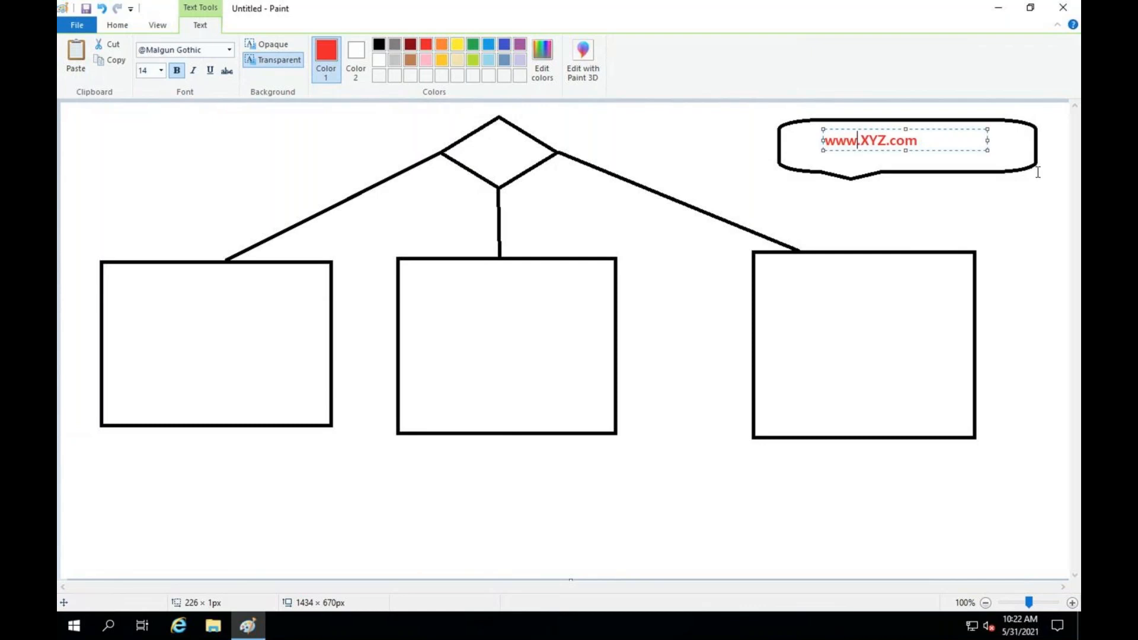
pyautogui.click(379, 44)
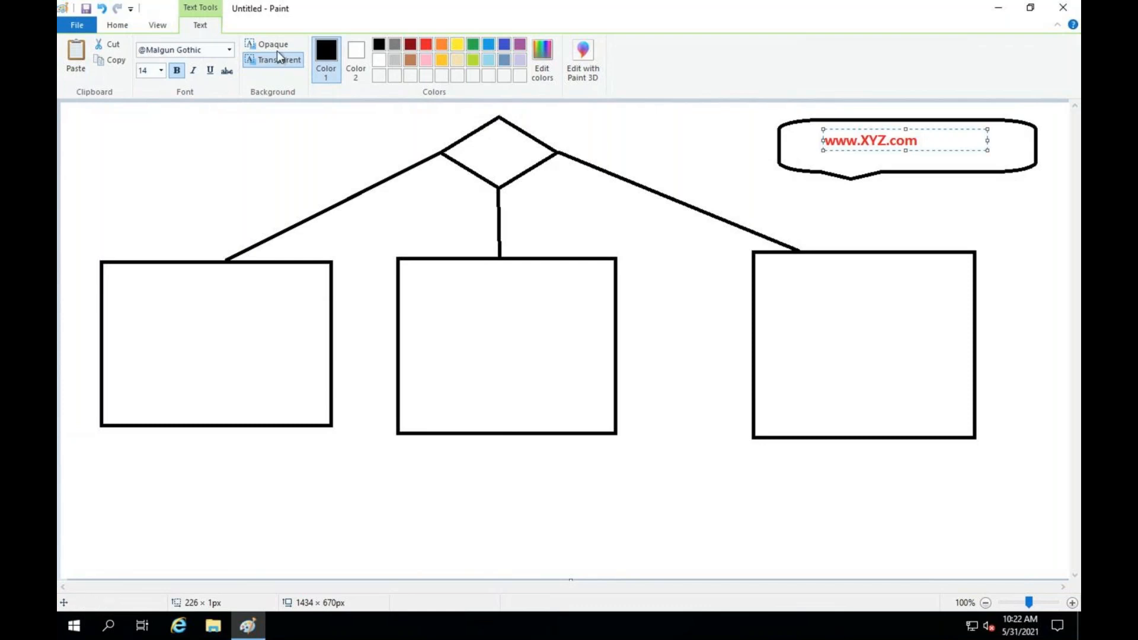
pyautogui.click(118, 24)
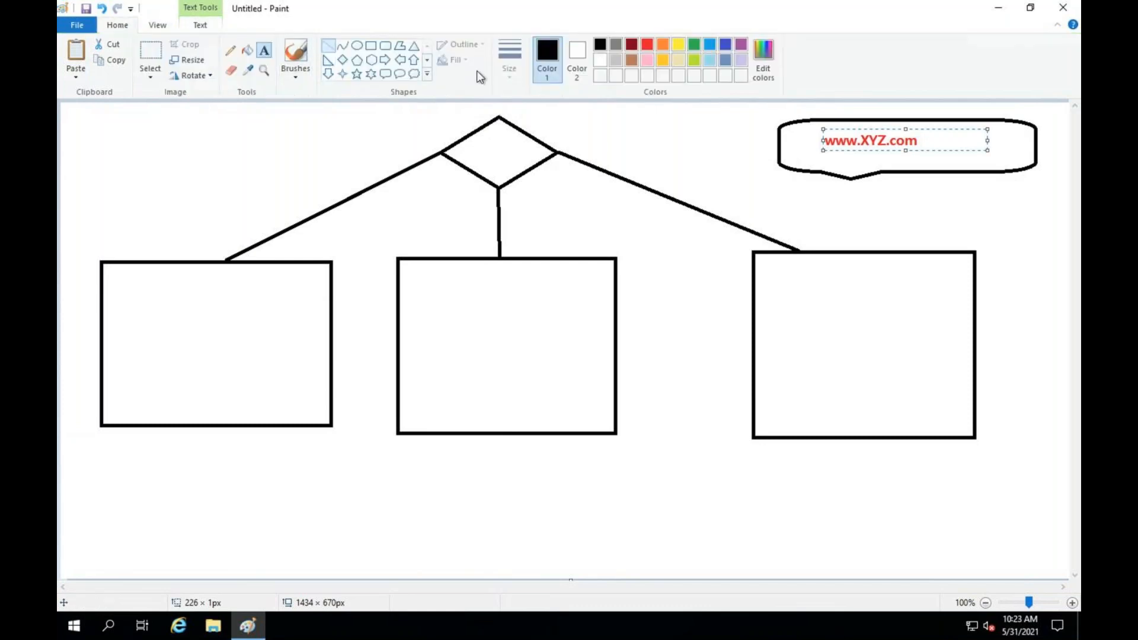
pyautogui.click(328, 45)
pyautogui.moveTo(499, 114); pyautogui.dragTo(525, 114)
pyautogui.moveTo(602, 118)
pyautogui.mouseDown()
pyautogui.moveTo(797, 128)
pyautogui.moveTo(778, 129)
pyautogui.mouseUp()
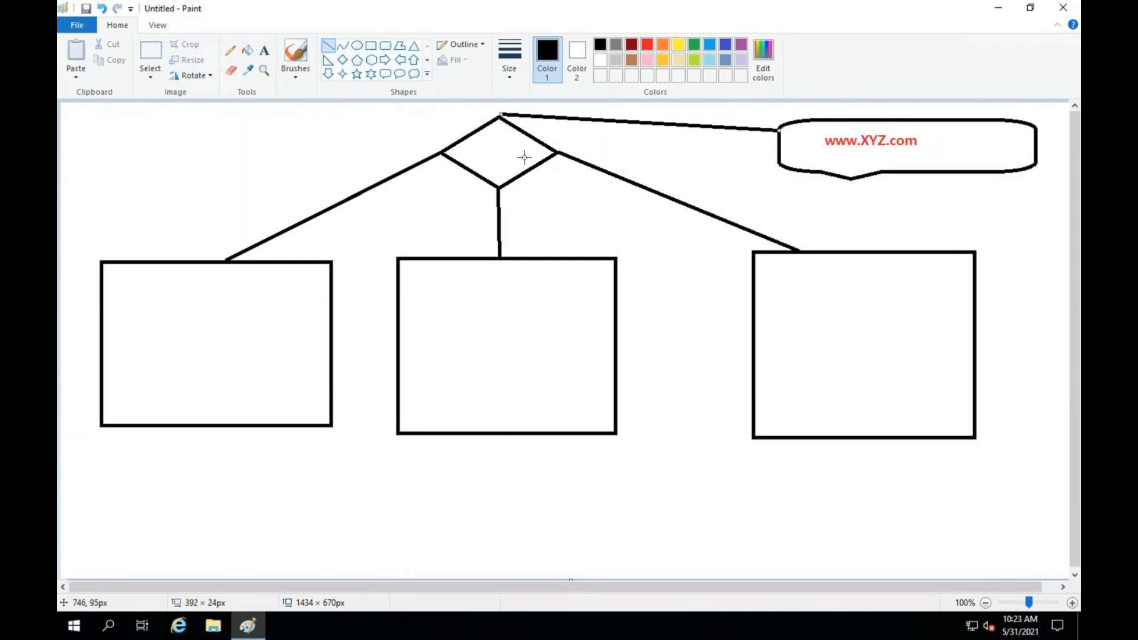
# Label the diamond in black size 11 text with "Network" above "Load Balncer", and position the text inside the shape.
pyautogui.click(264, 55)
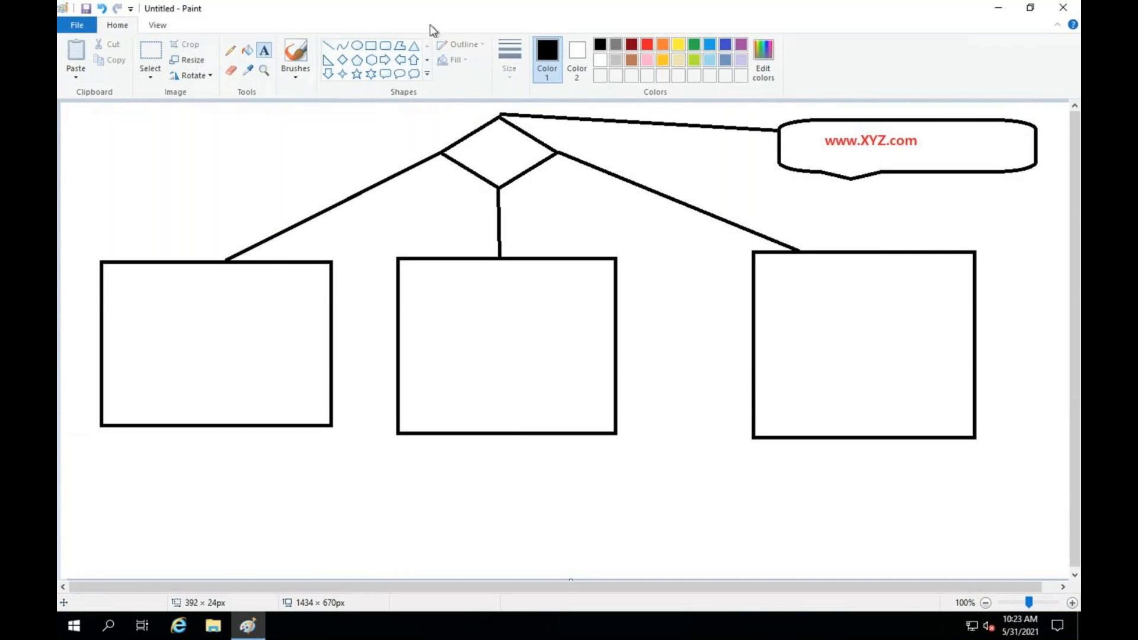
pyautogui.click(149, 27)
pyautogui.click(120, 27)
pyautogui.moveTo(462, 150); pyautogui.dragTo(537, 162)
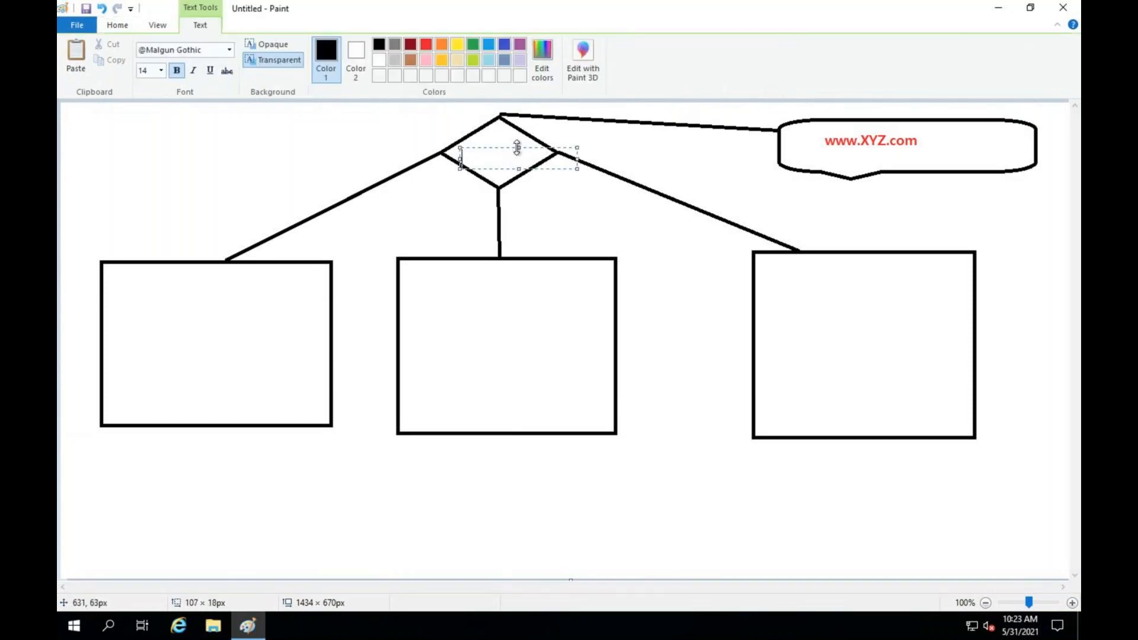
pyautogui.moveTo(517, 147); pyautogui.dragTo(517, 137)
pyautogui.click(161, 70)
pyautogui.click(148, 123)
pyautogui.write('Nat')
pyautogui.press('BackSpace')
pyautogui.press('BackSpace')
pyautogui.write('etwork')
pyautogui.press('Return')
pyautogui.write('Load')
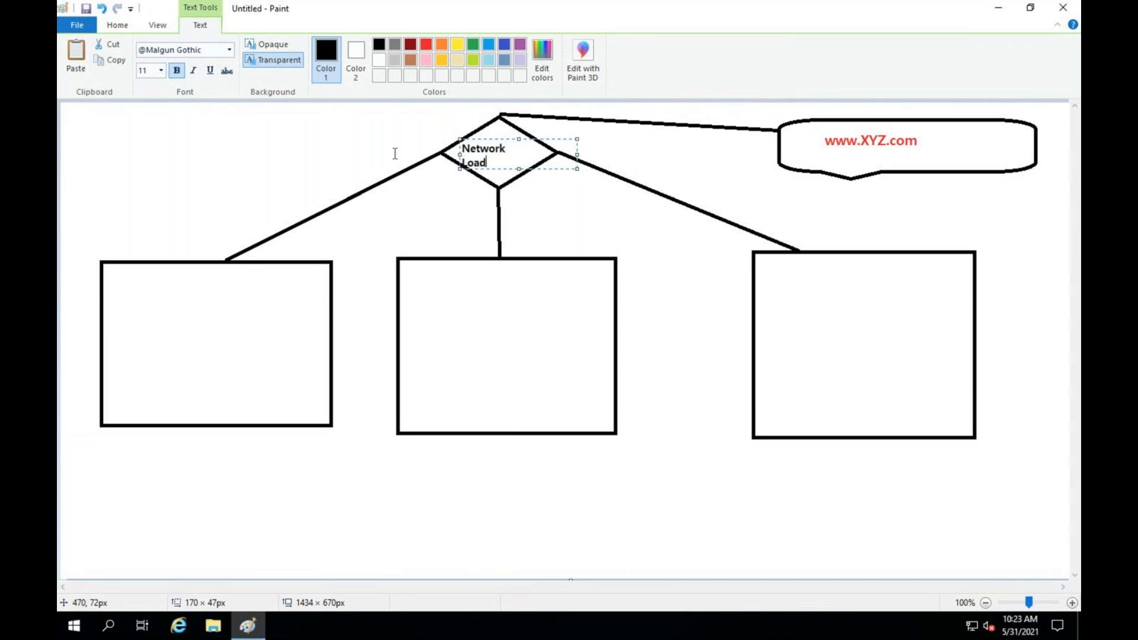
pyautogui.write(' Balncer')
pyautogui.moveTo(466, 155); pyautogui.dragTo(463, 155)
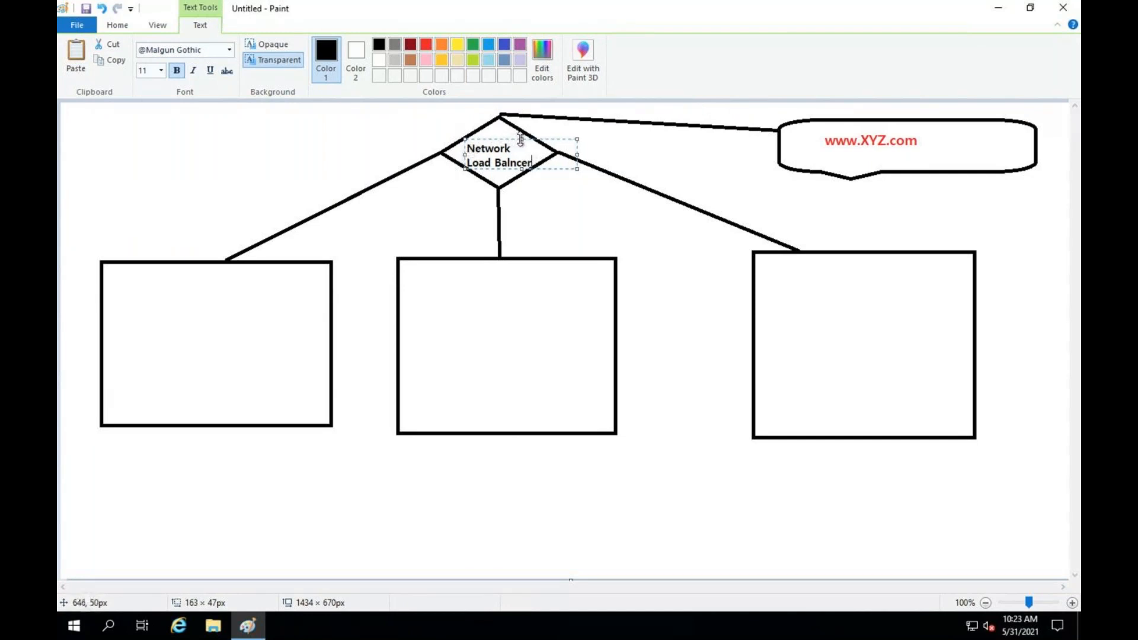
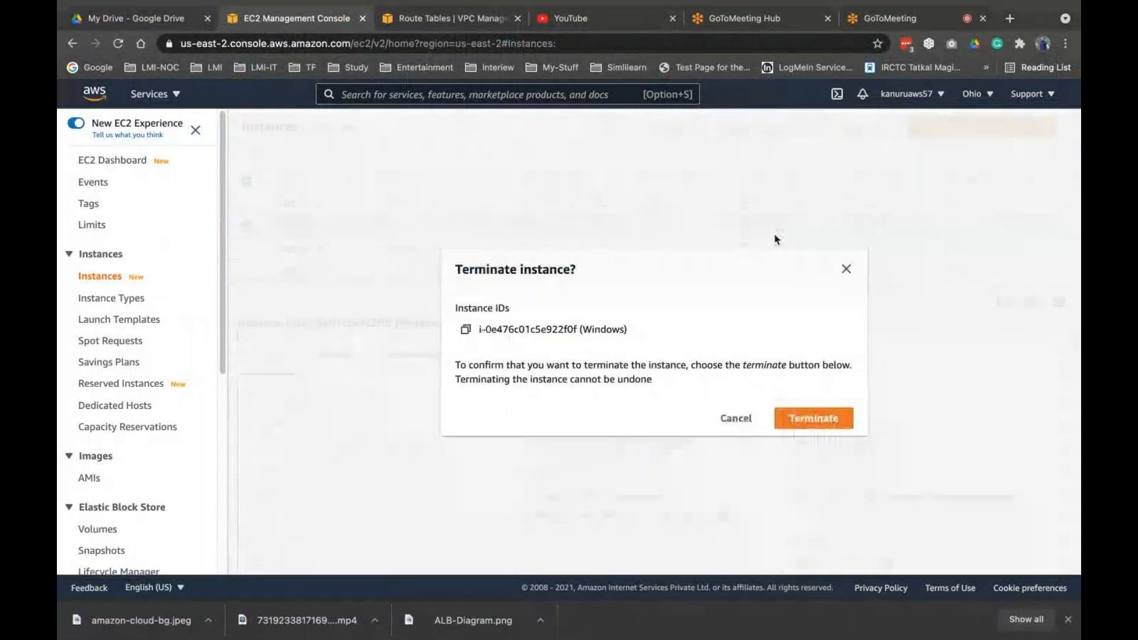
# Confirm terminating the Windows instance in the EC2 console, refresh the instances list and check the remaining instances.
pyautogui.click(816, 417)
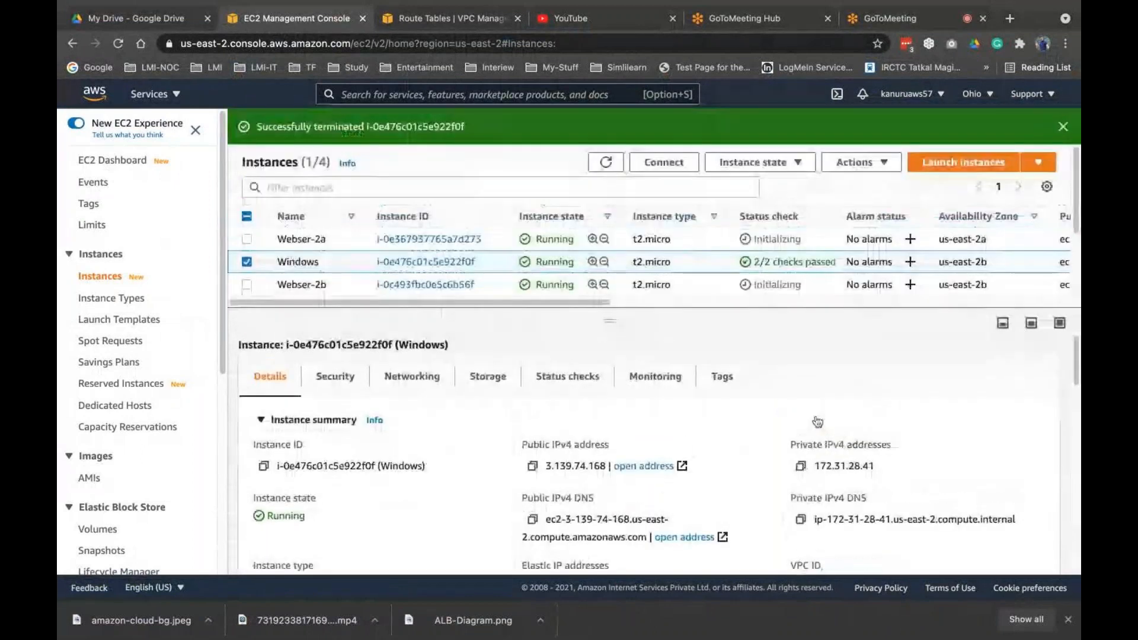
pyautogui.click(608, 165)
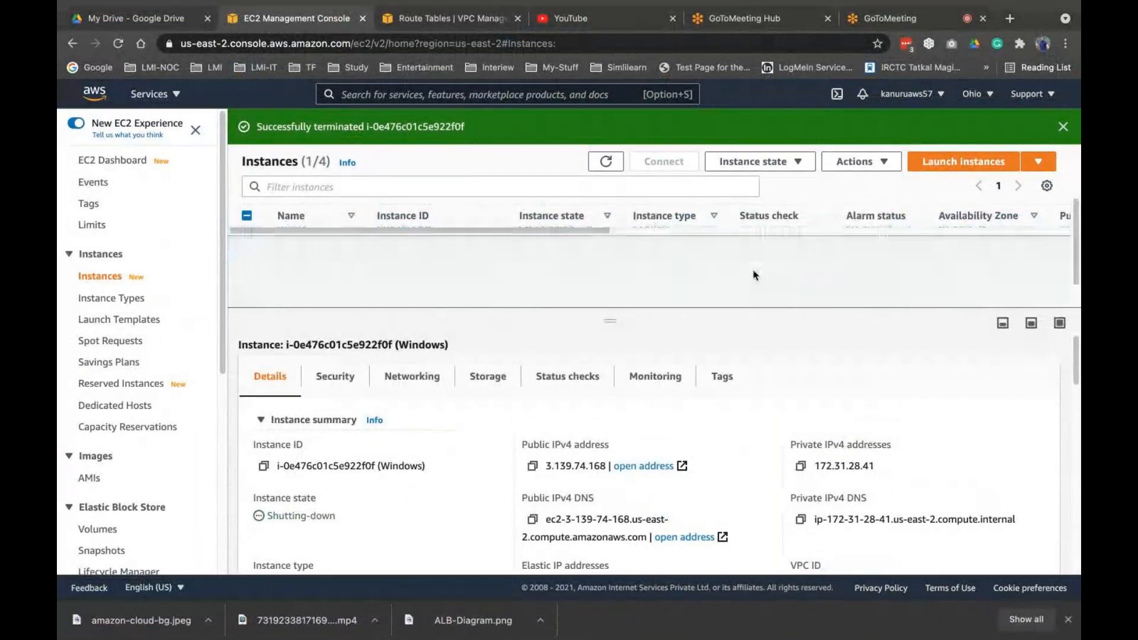
pyautogui.click(608, 165)
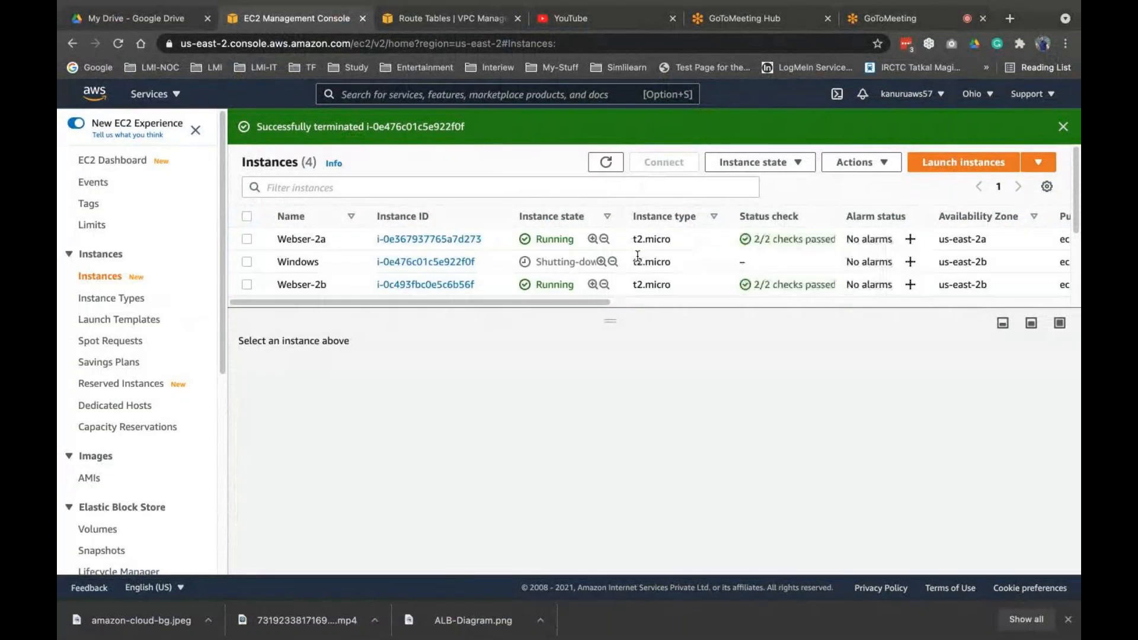
pyautogui.scroll(-2, 638, 256)
# Go to the EC2 target groups and start creating a new target group.
pyautogui.scroll(-6, 106, 410)
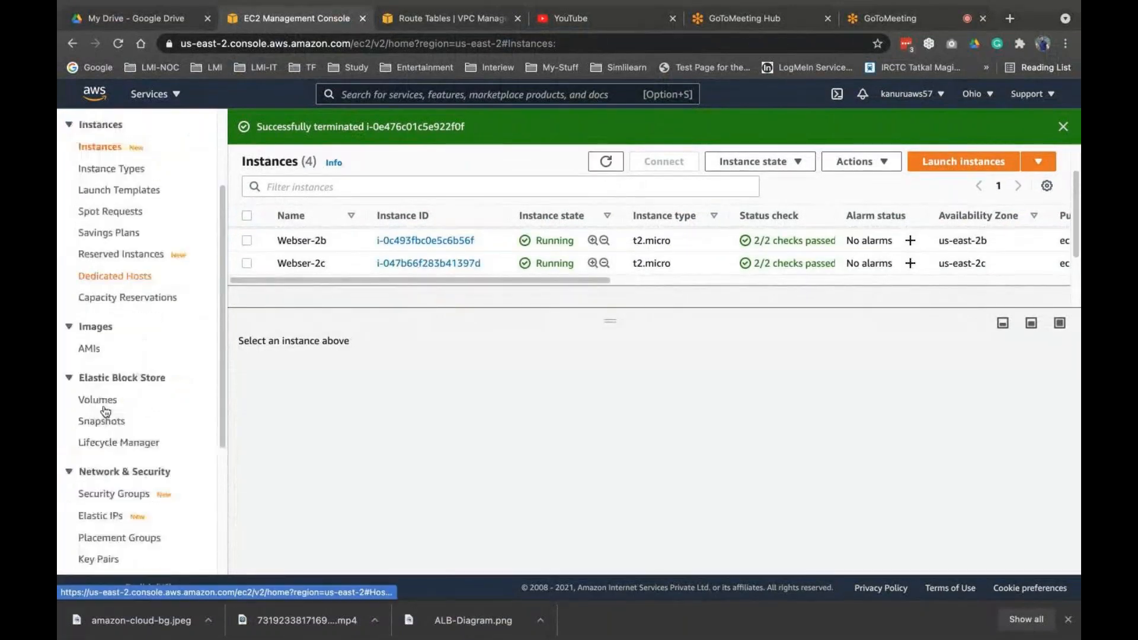
pyautogui.click(108, 415)
pyautogui.click(99, 437)
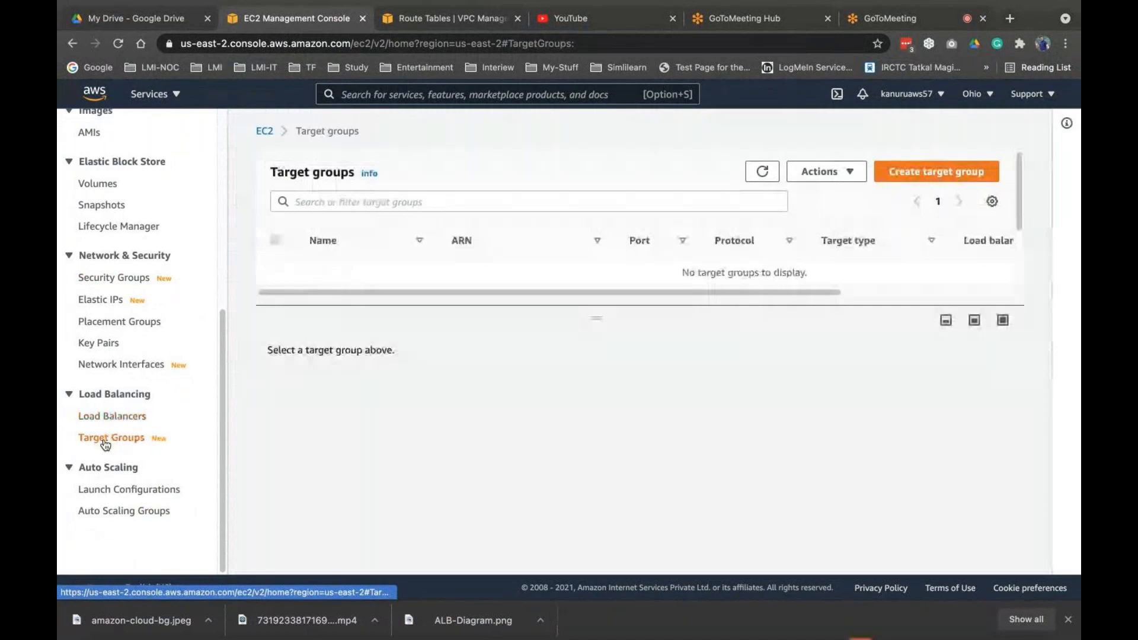
pyautogui.click(937, 171)
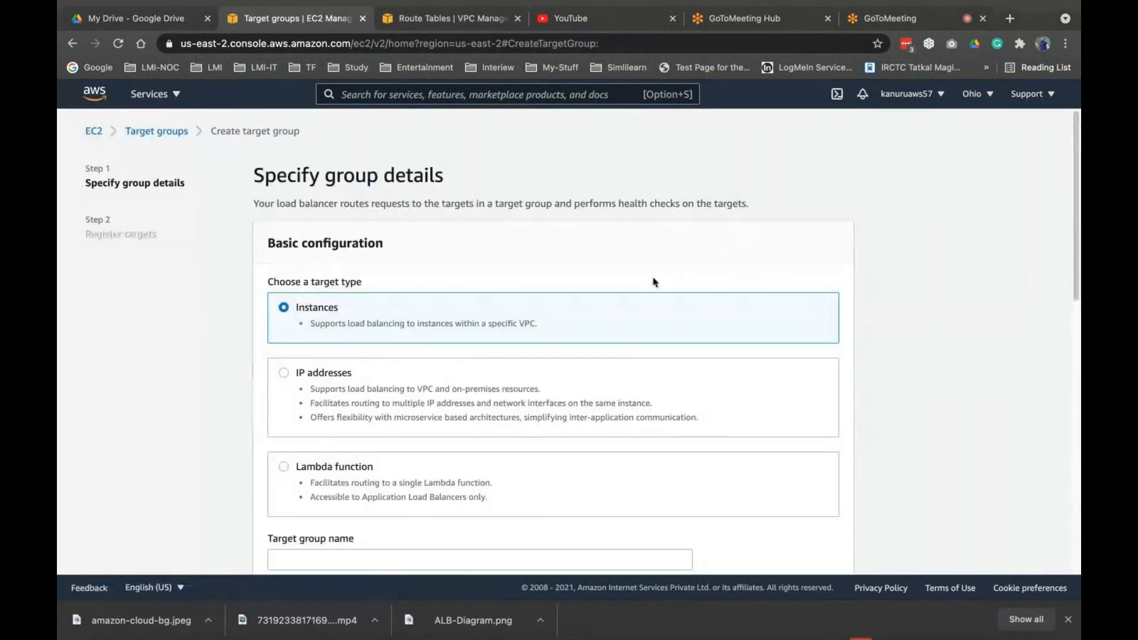
# Set the new target group's protocol to TCP and name the group project-1.
pyautogui.scroll(-3, 494, 378)
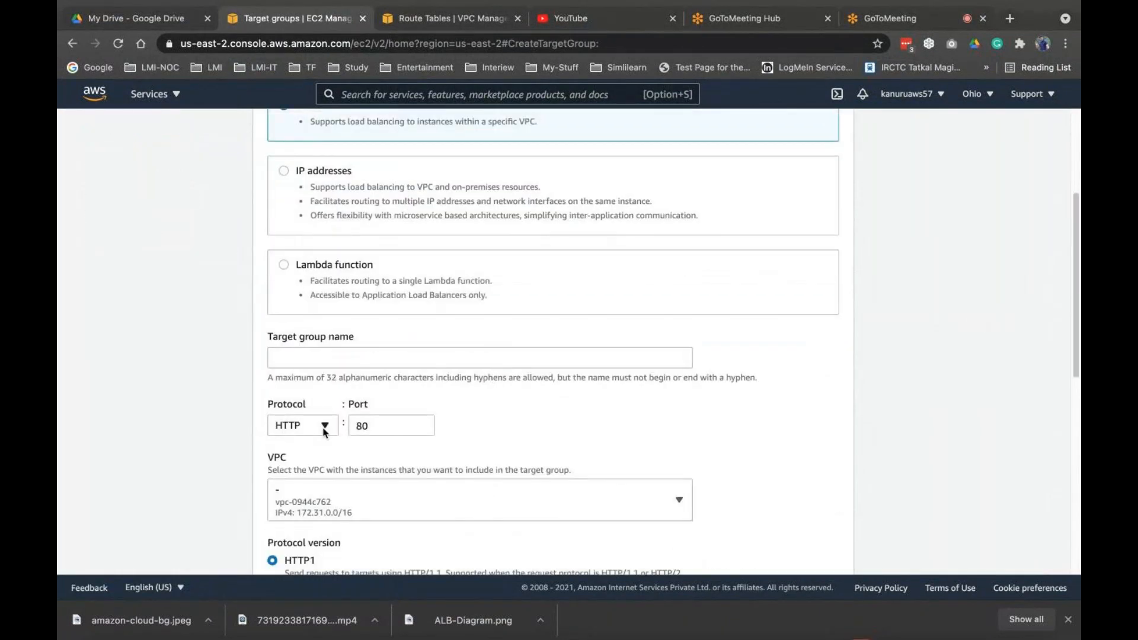
pyautogui.click(325, 426)
pyautogui.click(284, 321)
pyautogui.click(378, 358)
pyautogui.write('pro')
pyautogui.press('BackSpace')
pyautogui.press('BackSpace')
pyautogui.press('BackSpace')
pyautogui.write('pro')
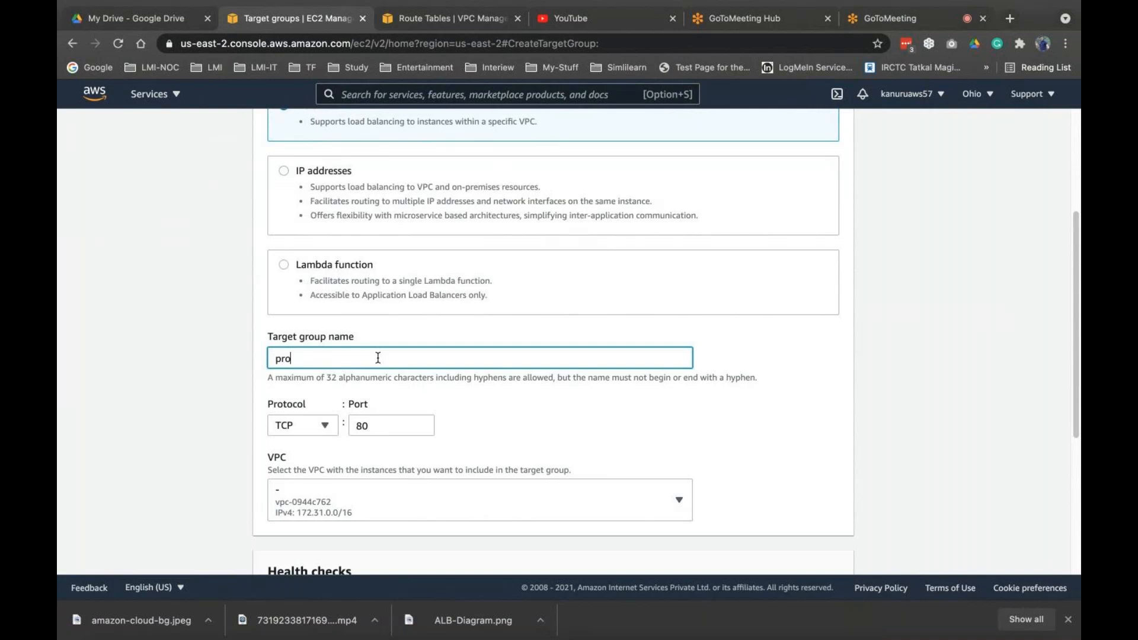
pyautogui.write('ject-1')
# Choose my-vpc as the VPC for project-1 and keep TCP as the health check protocol.
pyautogui.scroll(-5, 451, 355)
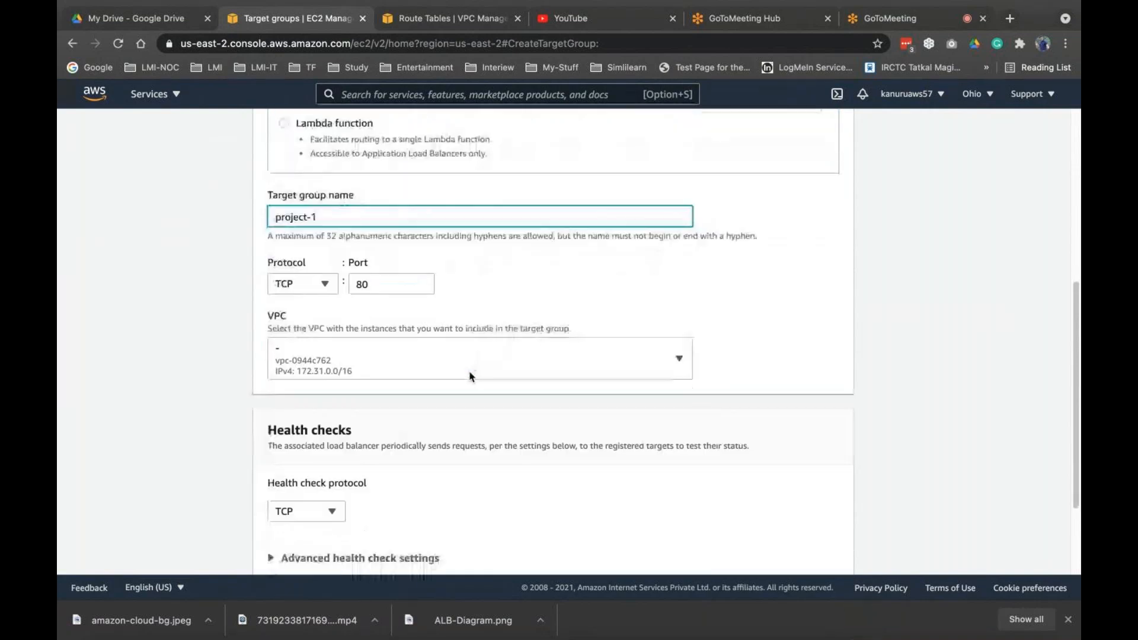
pyautogui.click(479, 351)
pyautogui.click(450, 391)
pyautogui.scroll(-3, 447, 394)
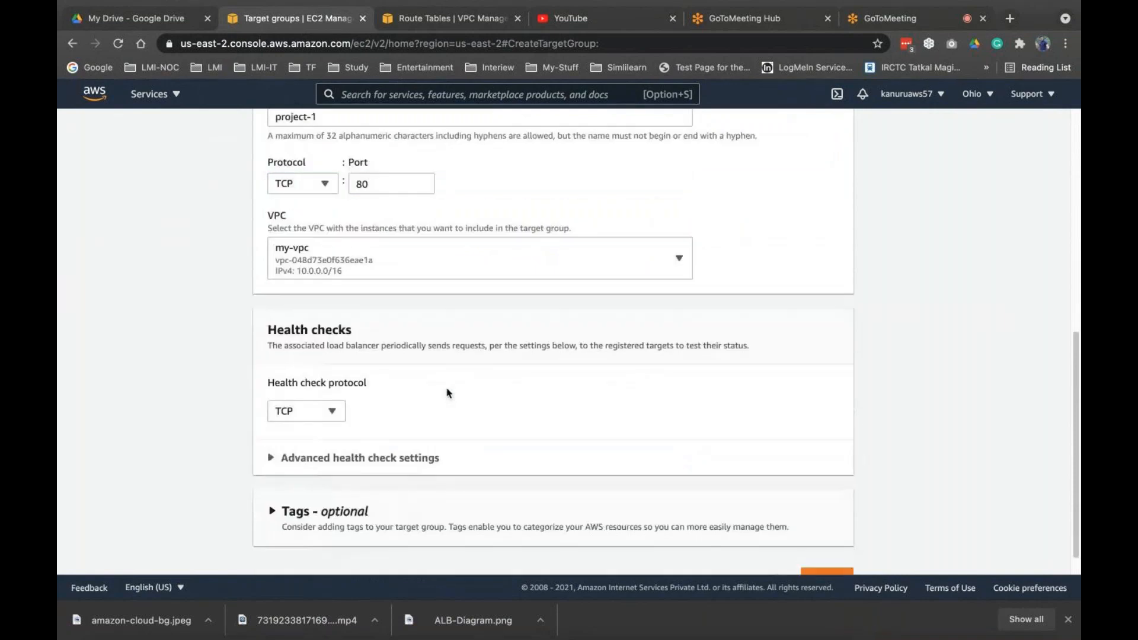
pyautogui.click(332, 399)
pyautogui.click(332, 401)
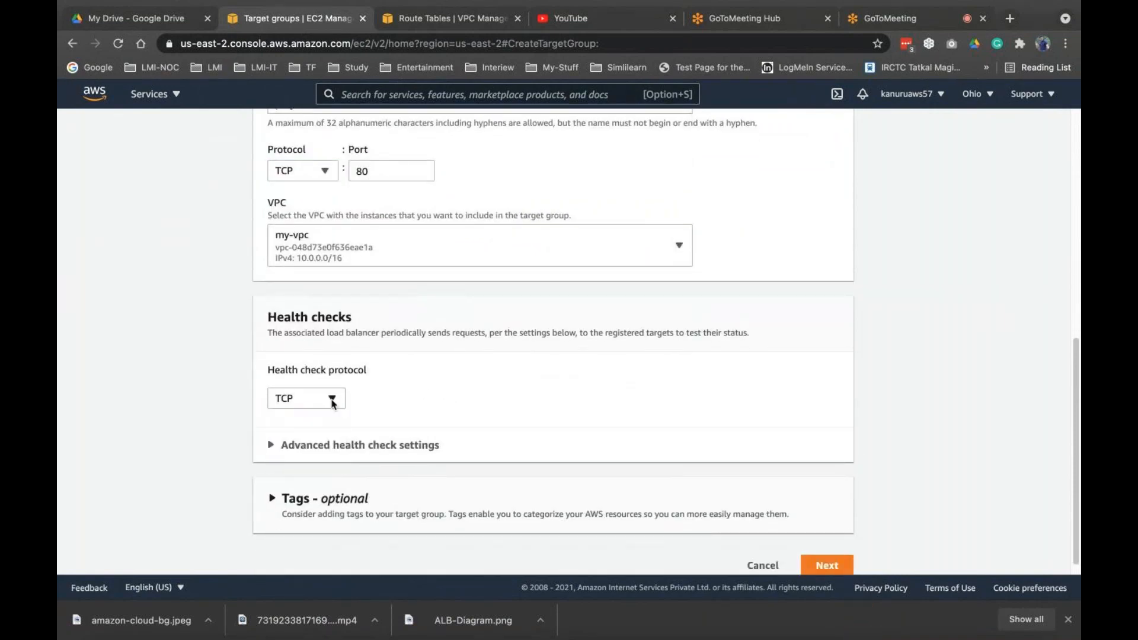
# Expand the advanced health check settings of project-1 and set the check interval to 10 seconds.
pyautogui.scroll(-1, 308, 456)
pyautogui.click(285, 431)
pyautogui.scroll(-4, 279, 433)
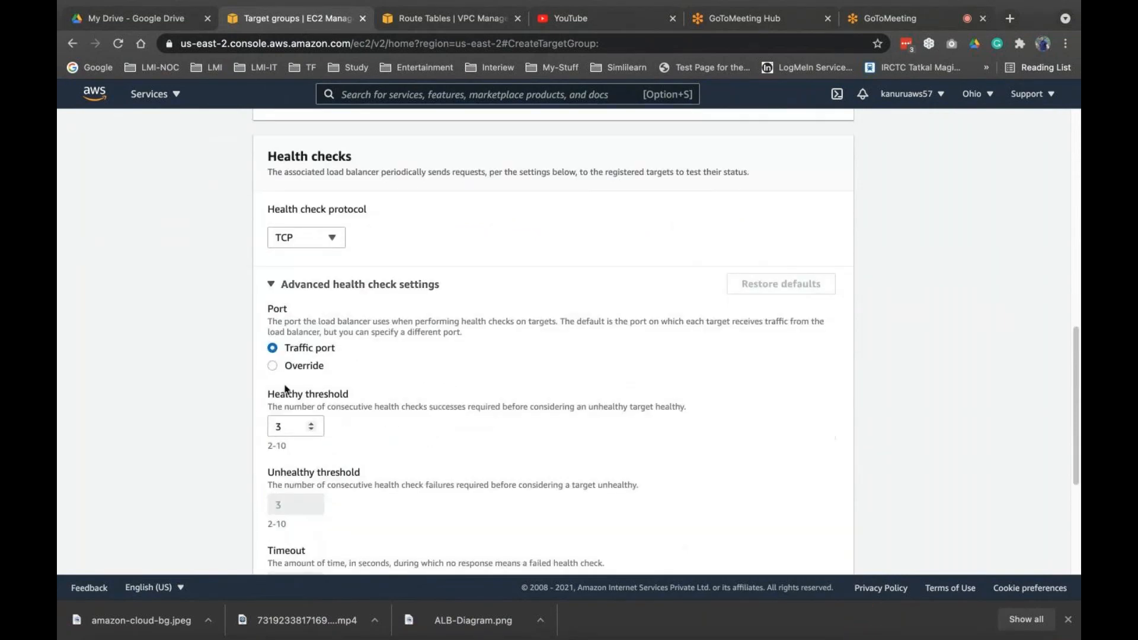
pyautogui.scroll(-6, 330, 357)
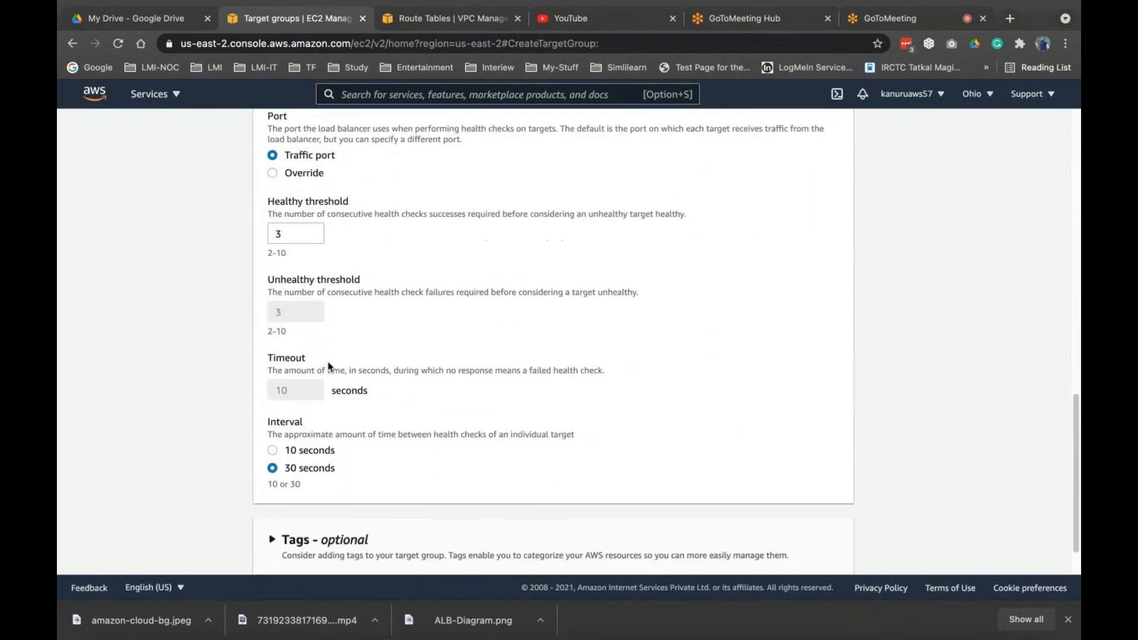
pyautogui.click(272, 394)
# Review the thresholds, timeout and basic configuration of project-1, and continue to target registration.
pyautogui.scroll(5, 397, 369)
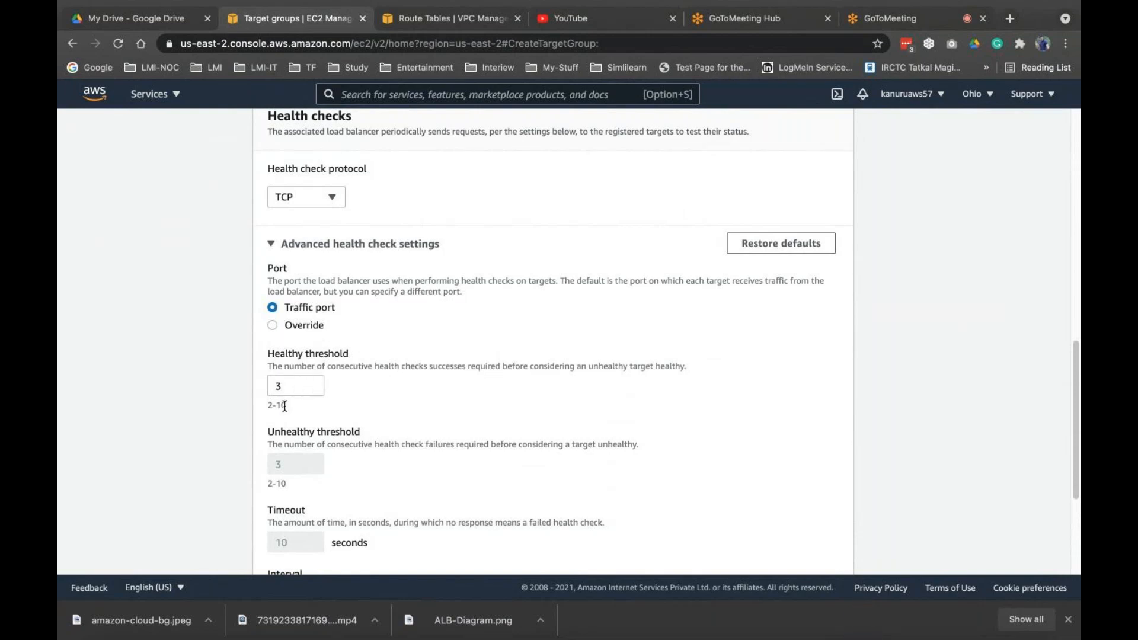
pyautogui.scroll(-1, 346, 421)
pyautogui.scroll(-1, 345, 422)
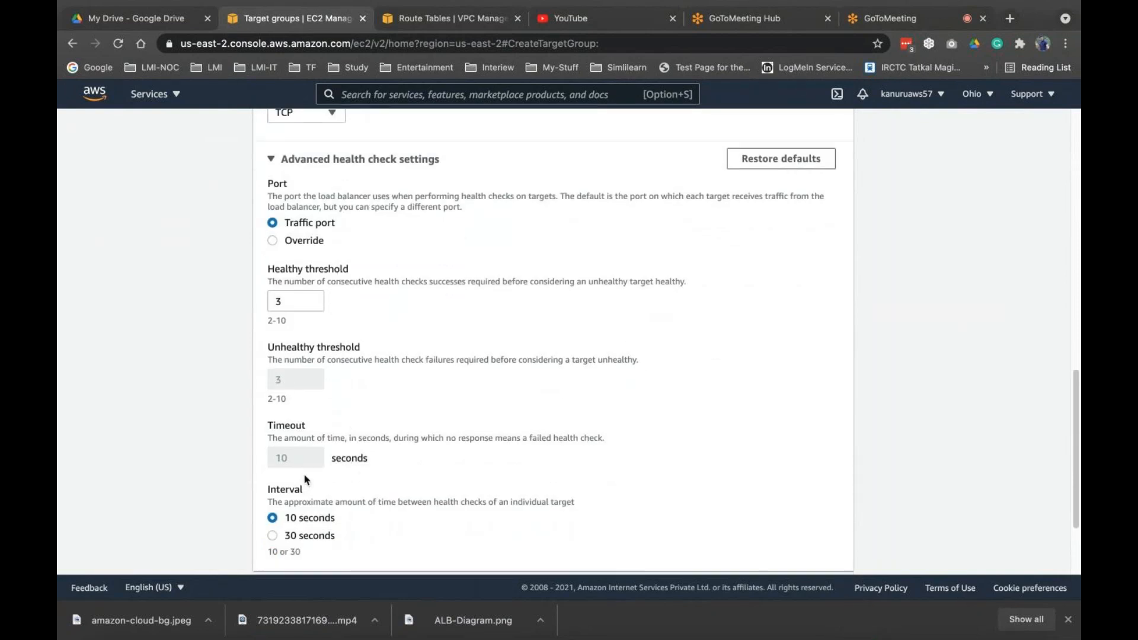
pyautogui.scroll(-2, 423, 483)
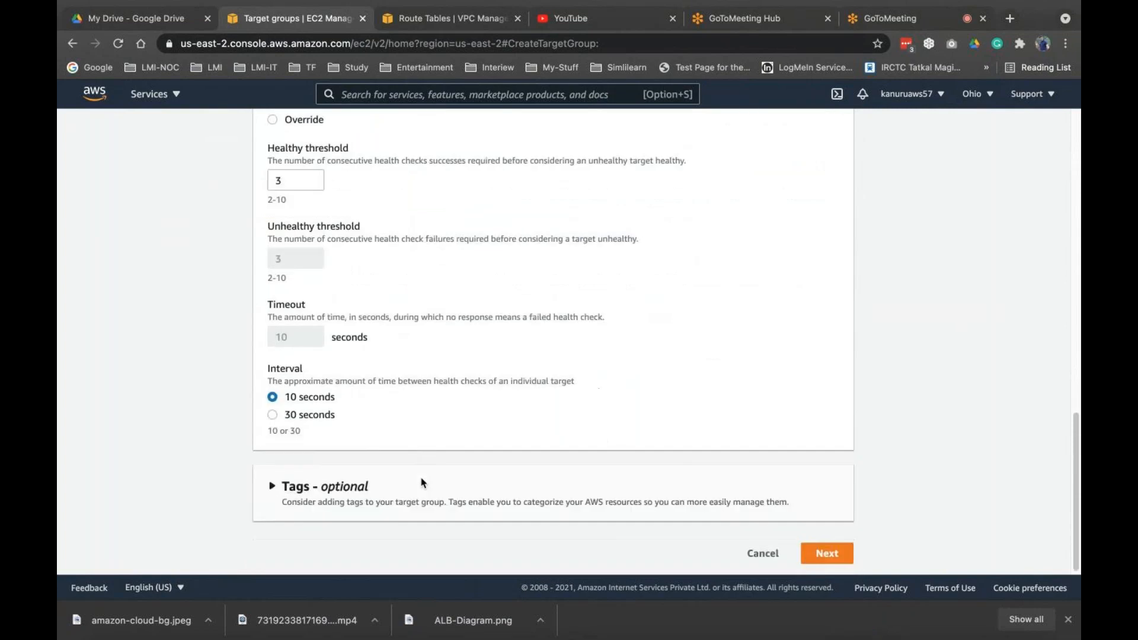
pyautogui.scroll(15, 421, 483)
pyautogui.scroll(-5, 391, 450)
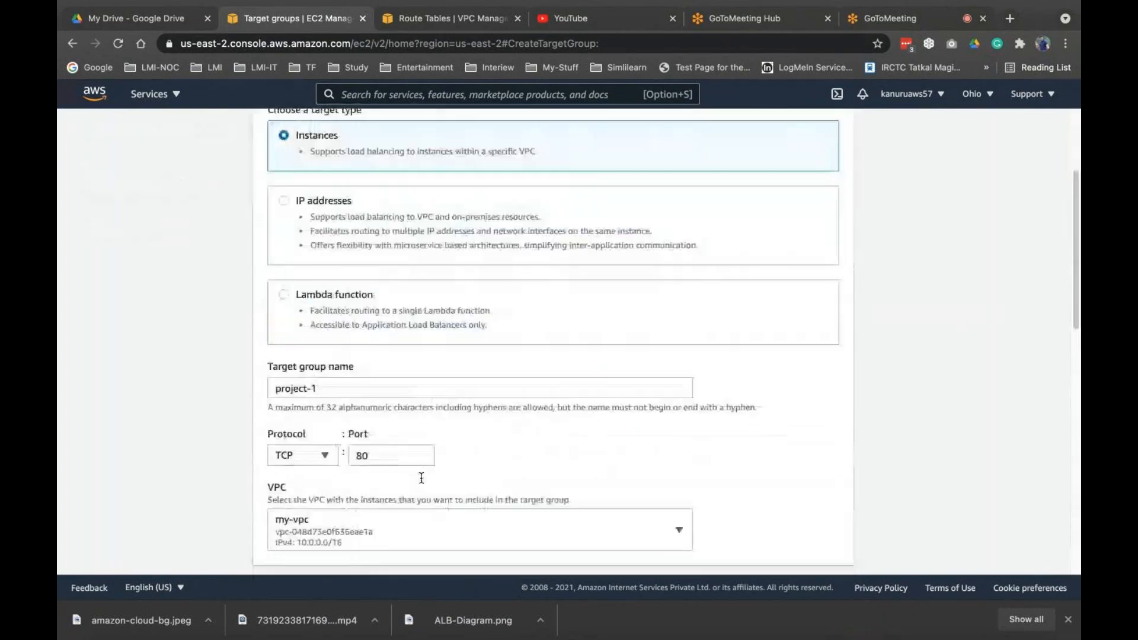
pyautogui.scroll(-10, 581, 450)
pyautogui.click(826, 548)
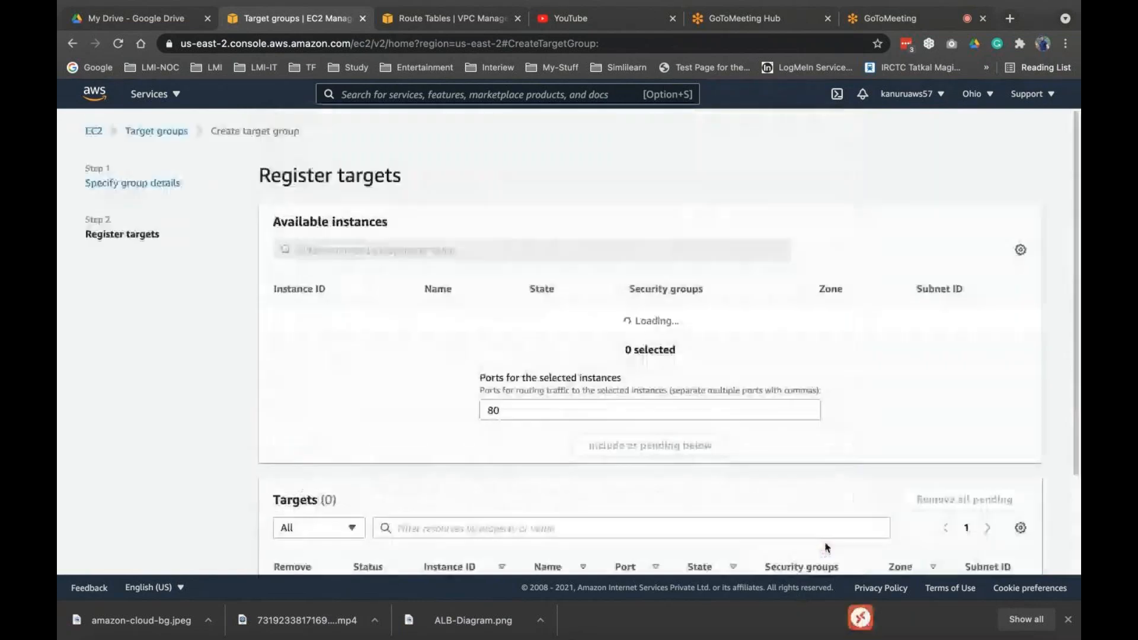
# Include all three Webser instances as pending targets on port 80 and create the project-1 target group.
pyautogui.click(278, 289)
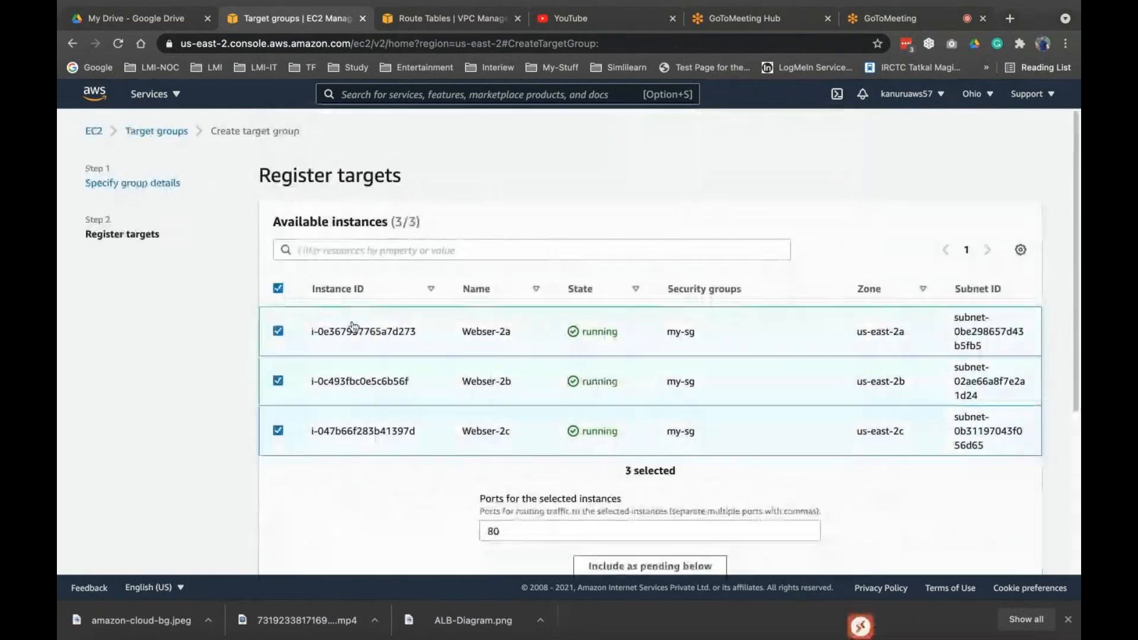
pyautogui.scroll(-4, 654, 320)
pyautogui.click(655, 320)
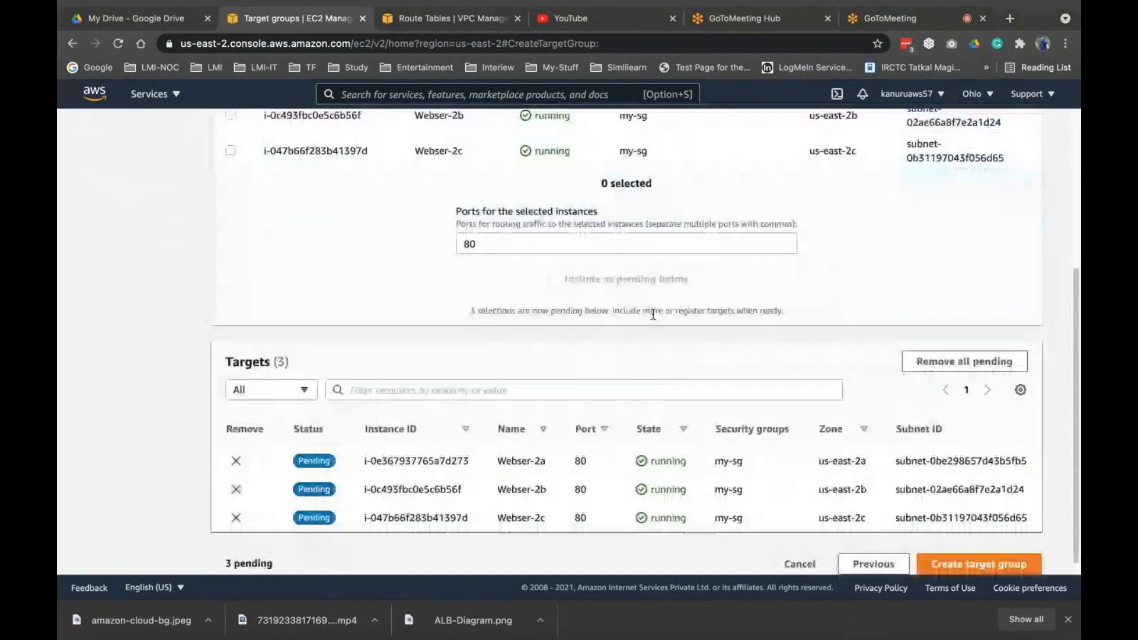
pyautogui.click(974, 568)
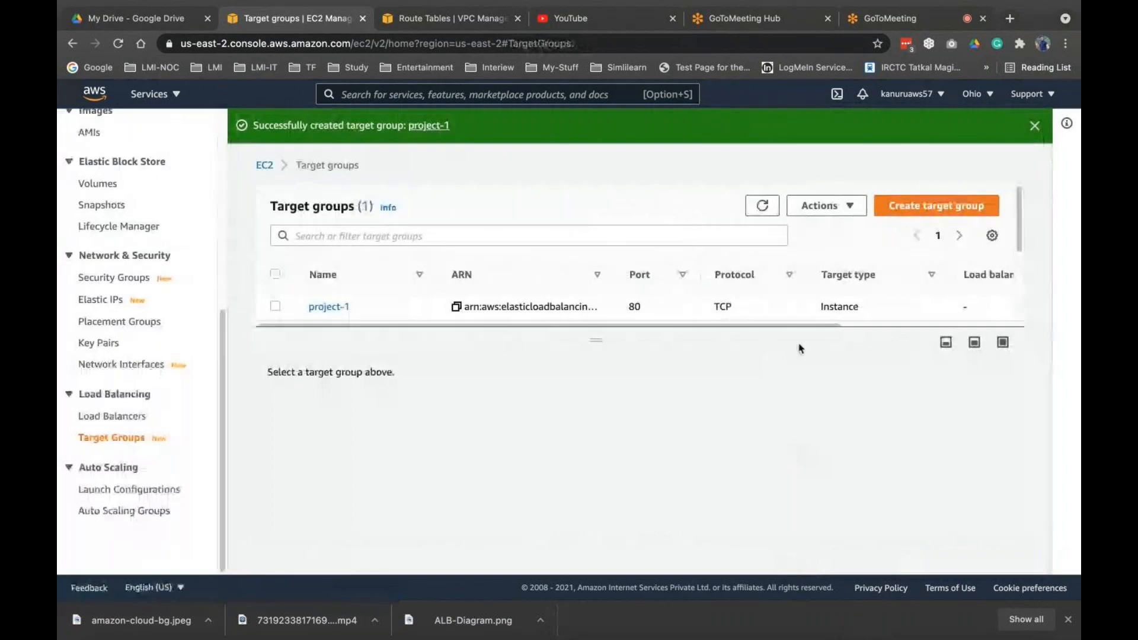
# Start another target group of type Instances and name it project-2.
pyautogui.click(919, 220)
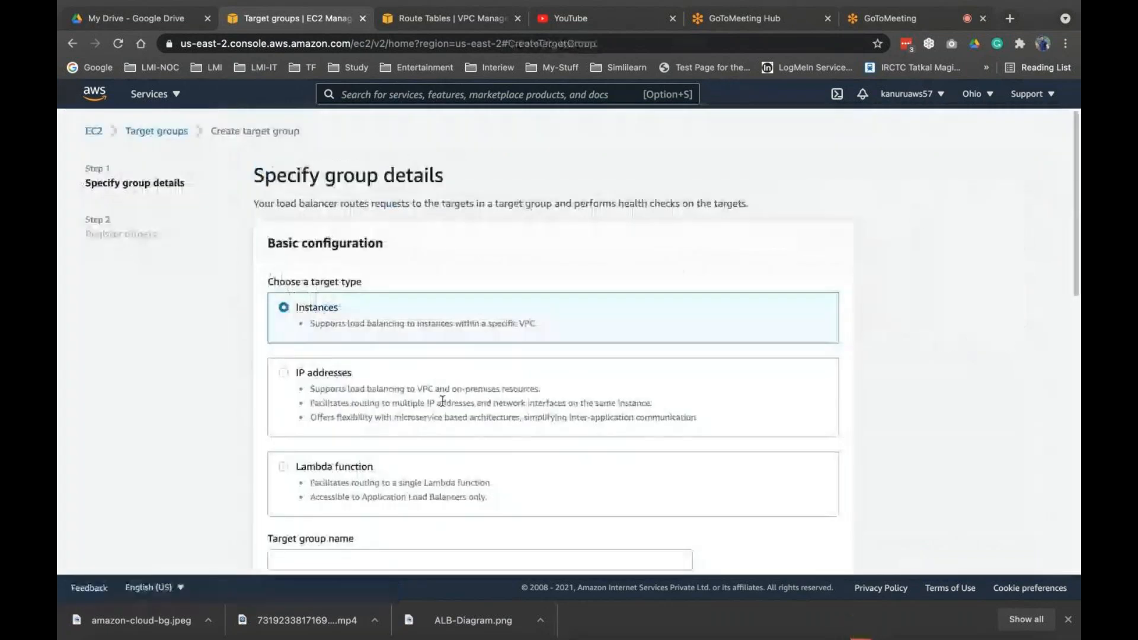
pyautogui.scroll(-3, 438, 397)
pyautogui.click(392, 452)
pyautogui.write('project-2')
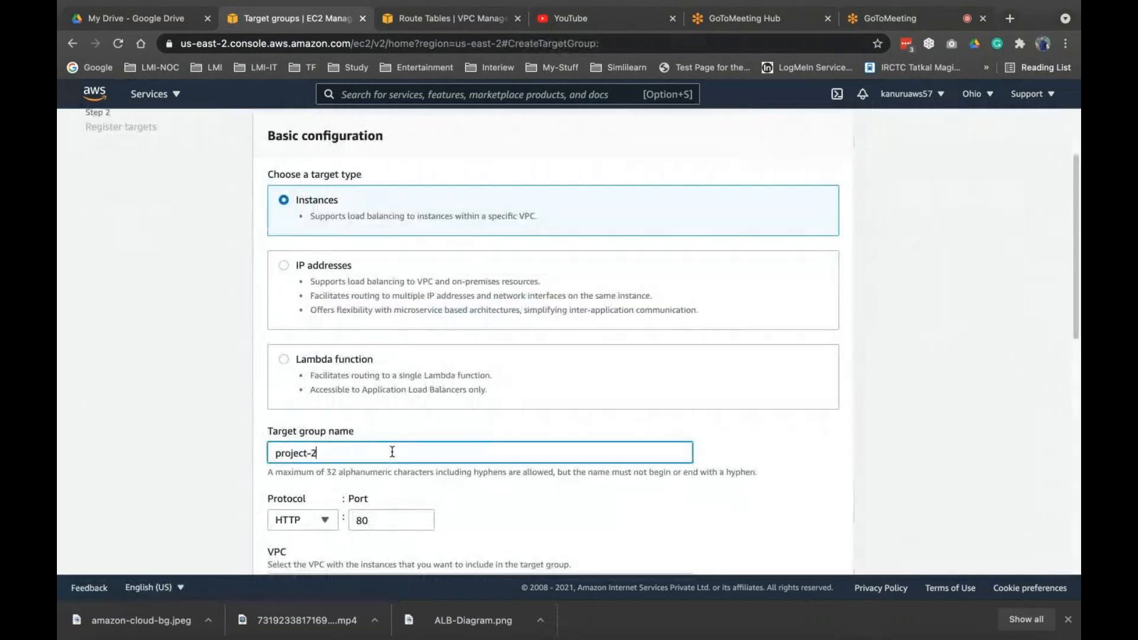
# Set the protocol of project-2 to TCP and choose my-vpc as its VPC.
pyautogui.scroll(-5, 393, 452)
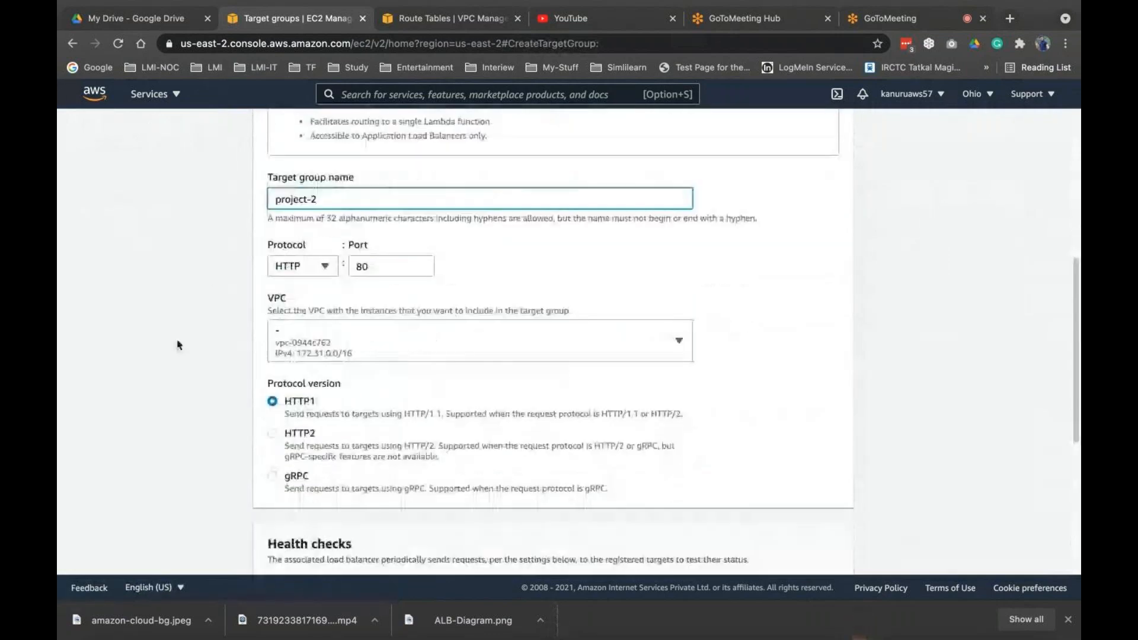
pyautogui.click(332, 266)
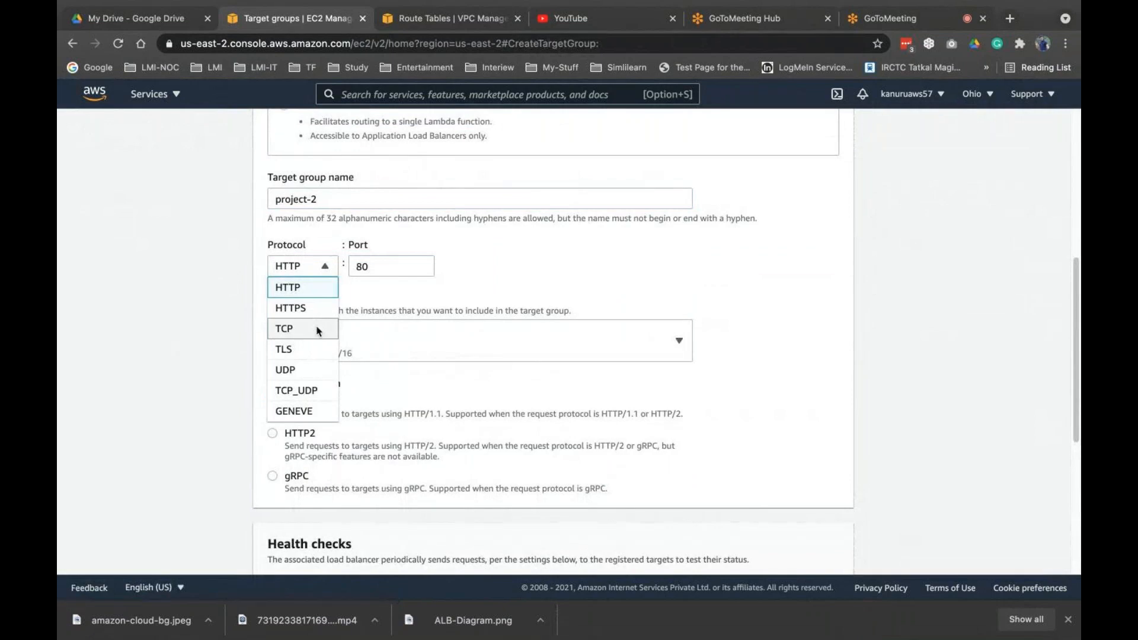
pyautogui.click(317, 328)
pyautogui.click(395, 327)
pyautogui.click(309, 406)
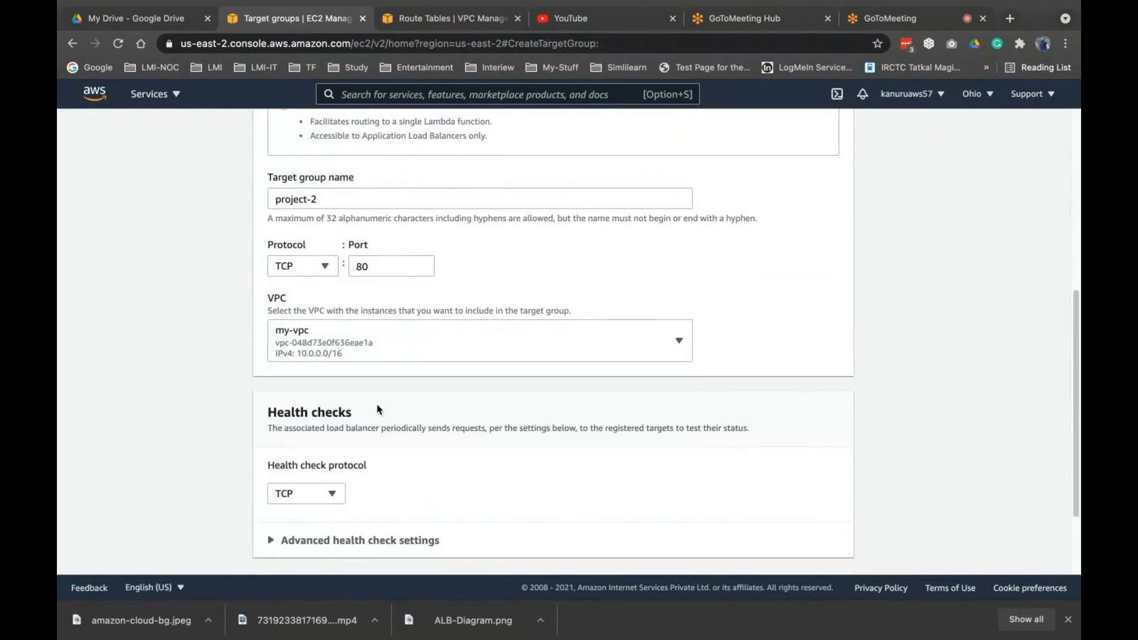
# Set the advanced health check interval of project-2 to 10 seconds and continue to target registration.
pyautogui.scroll(-2, 383, 400)
pyautogui.click(325, 431)
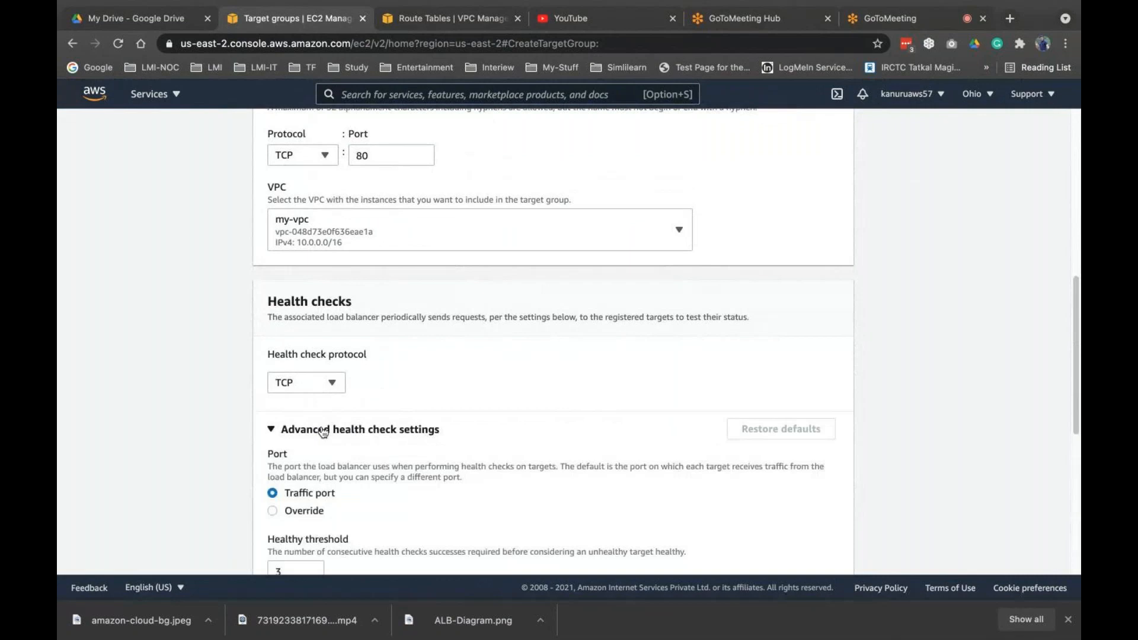
pyautogui.scroll(-2, 323, 432)
pyautogui.scroll(-3, 323, 432)
pyautogui.click(275, 393)
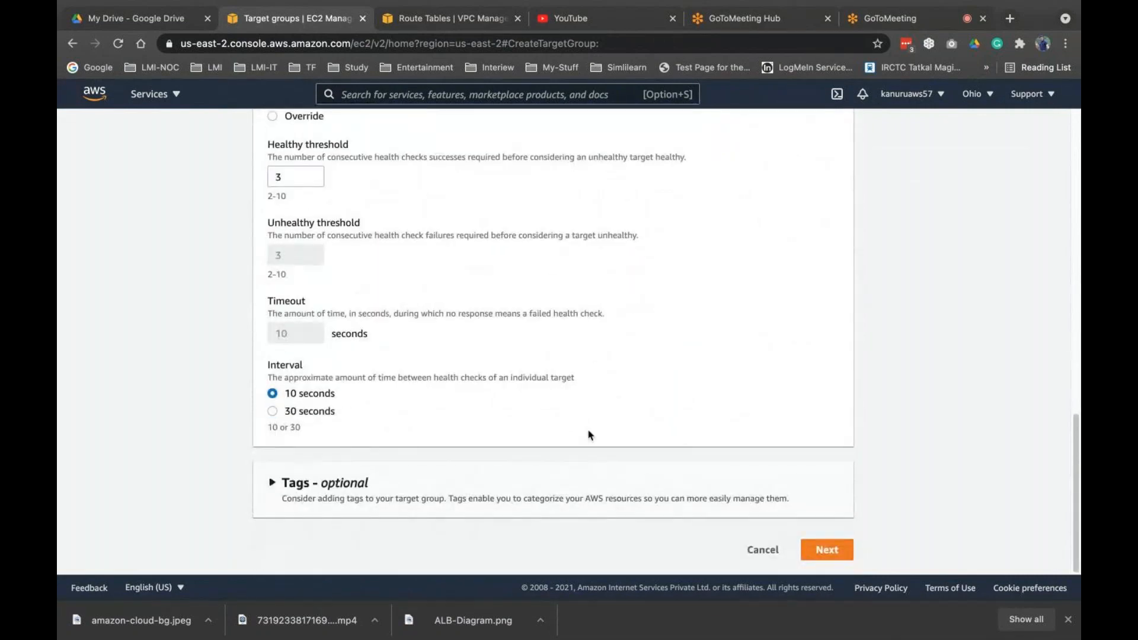
pyautogui.click(815, 549)
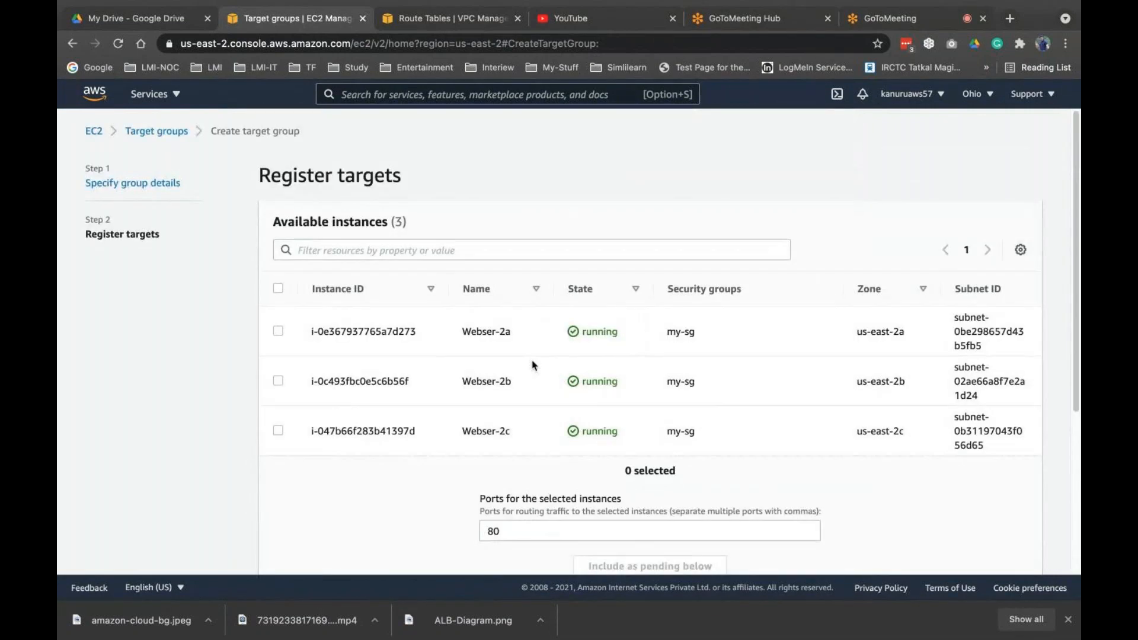
# Include all three Webser instances as pending targets on port 80 and create the project-2 target group.
pyautogui.click(279, 288)
pyautogui.scroll(-1, 509, 367)
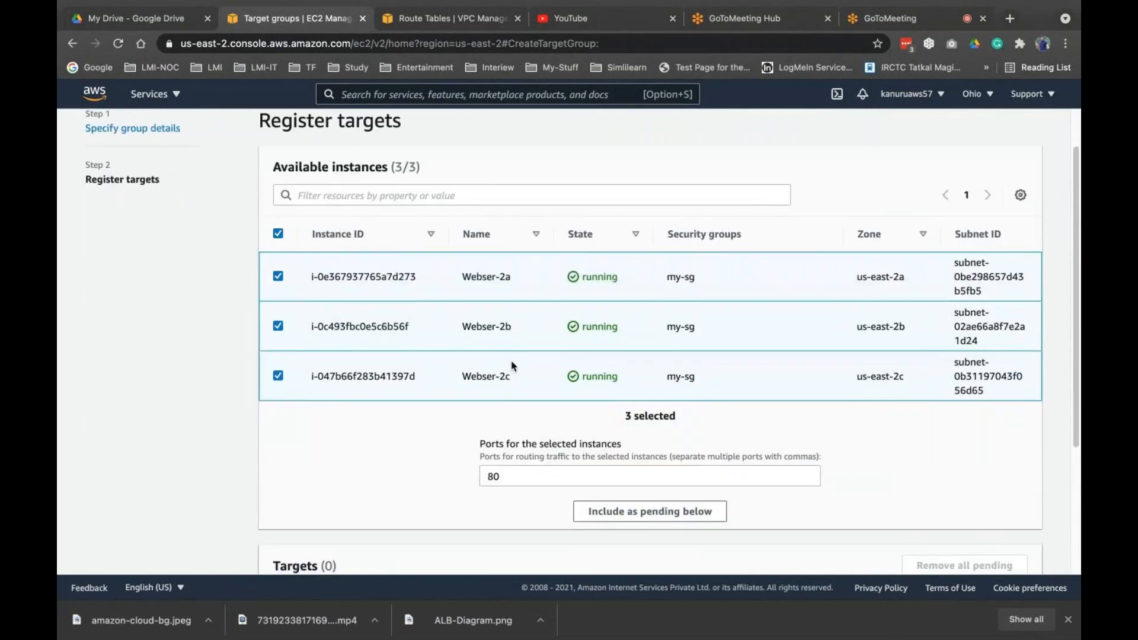
pyautogui.scroll(-3, 513, 366)
pyautogui.click(648, 323)
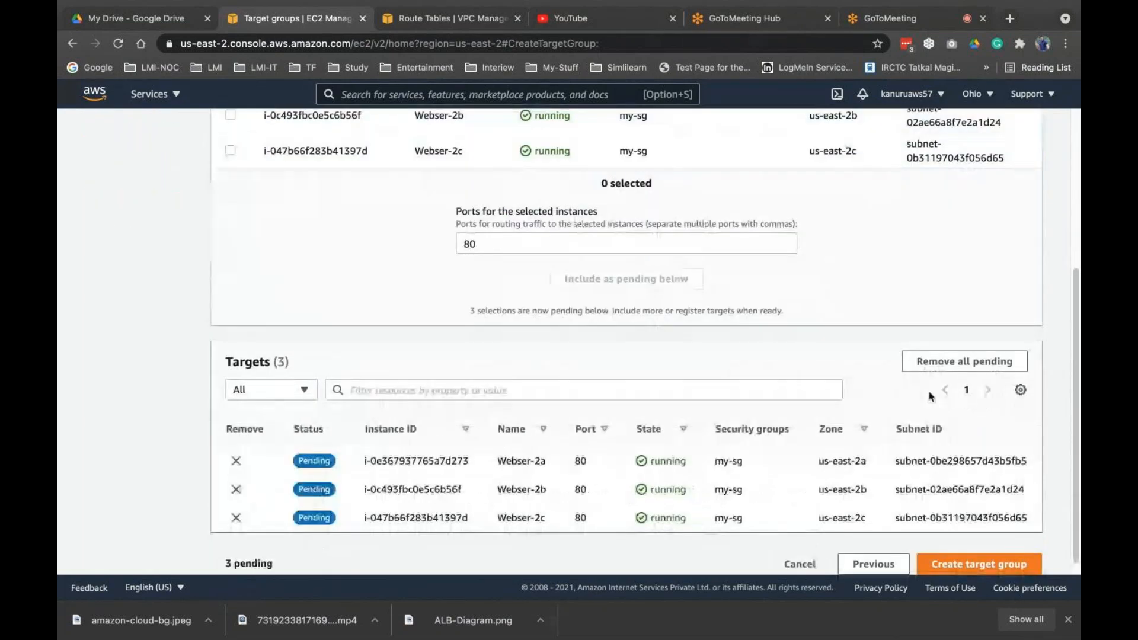
pyautogui.click(975, 563)
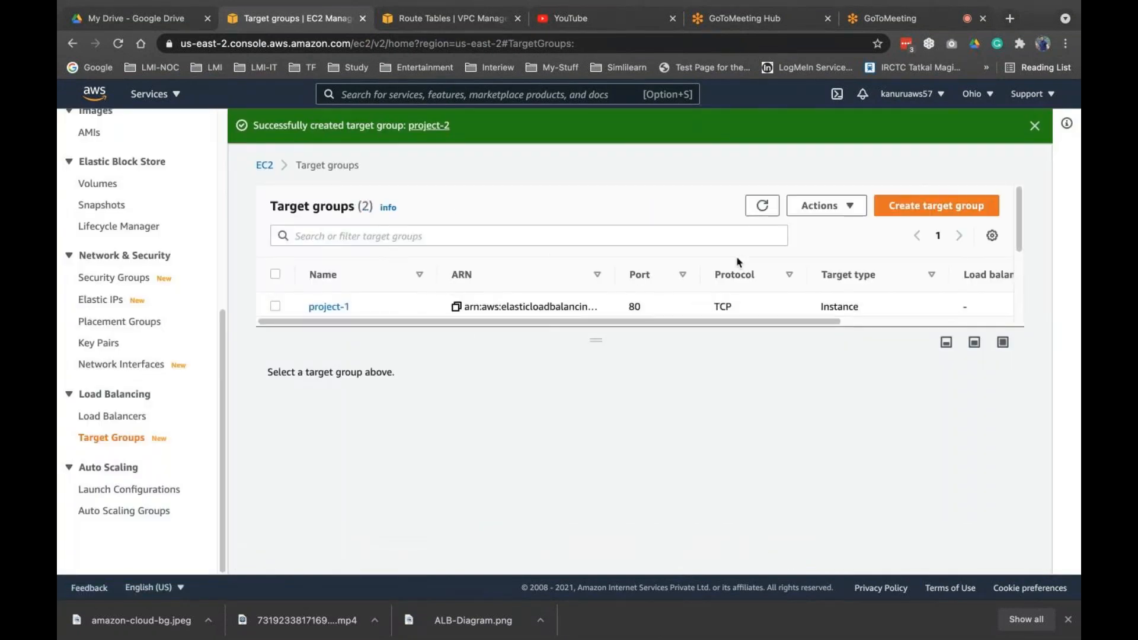
# Start a third target group of type Instances and name it project-3.
pyautogui.click(934, 206)
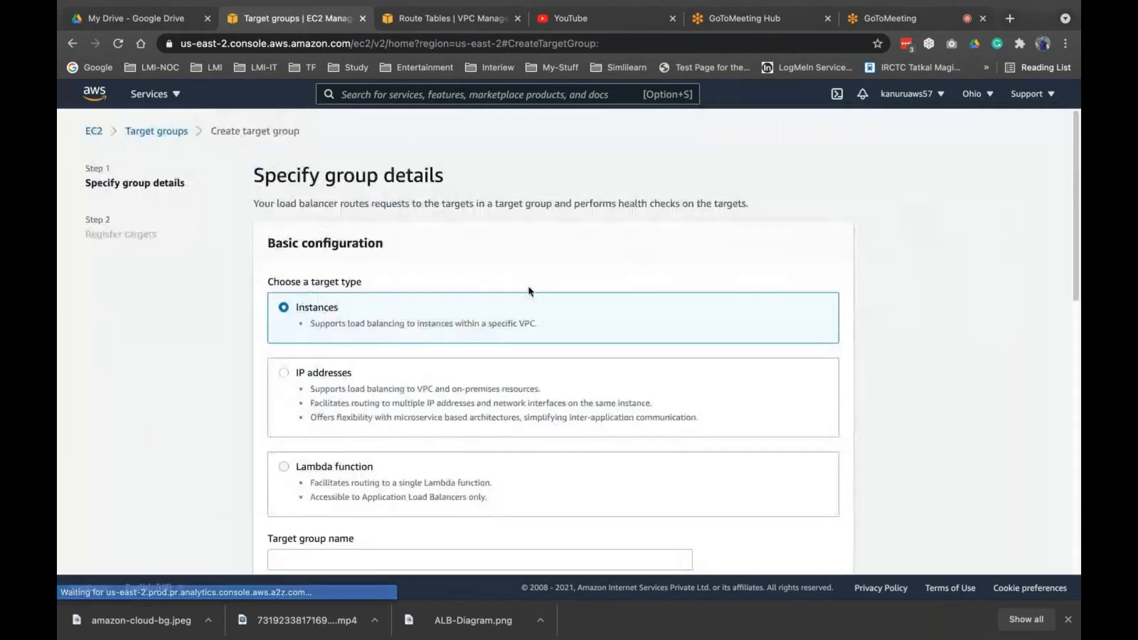
pyautogui.scroll(-3, 409, 344)
pyautogui.click(368, 436)
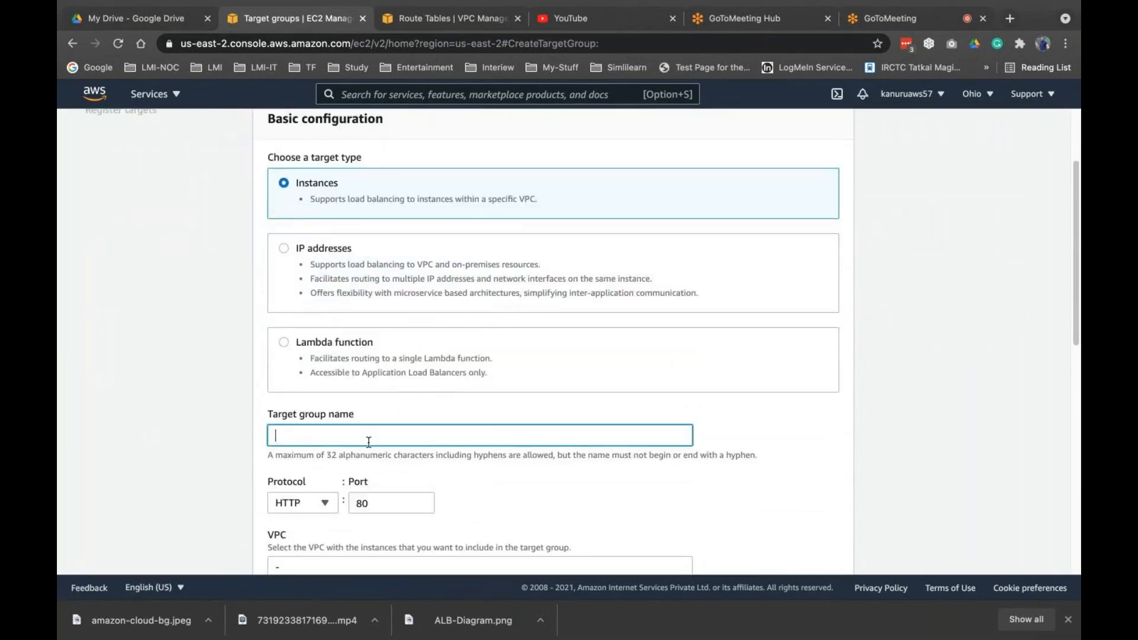
pyautogui.write('project-3')
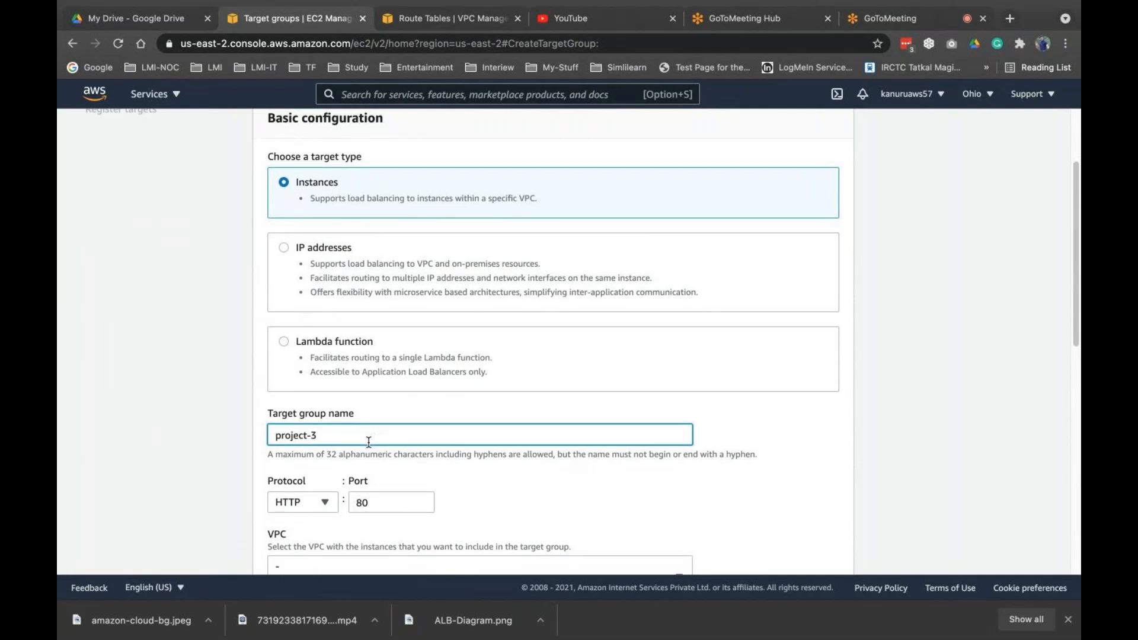
# Set the protocol of project-3 to TCP and choose my-vpc as its VPC.
pyautogui.scroll(-3, 368, 442)
pyautogui.click(300, 386)
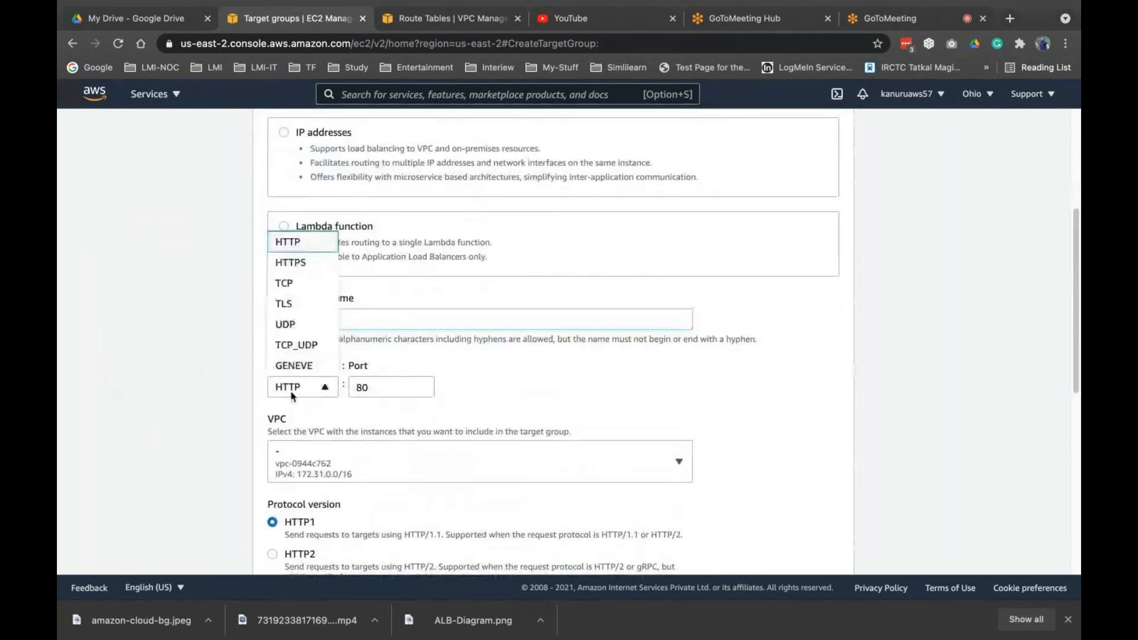
pyautogui.click(296, 283)
pyautogui.click(358, 446)
pyautogui.click(349, 388)
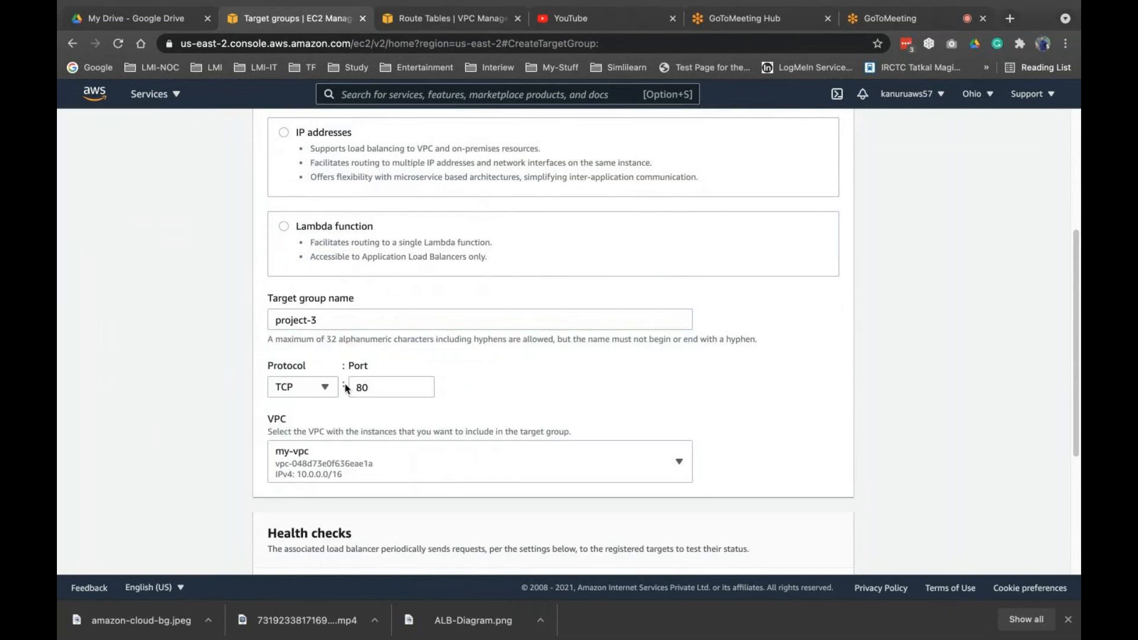
# Set the advanced health check interval of project-3 to 10 seconds and continue to target registration.
pyautogui.scroll(-5, 344, 386)
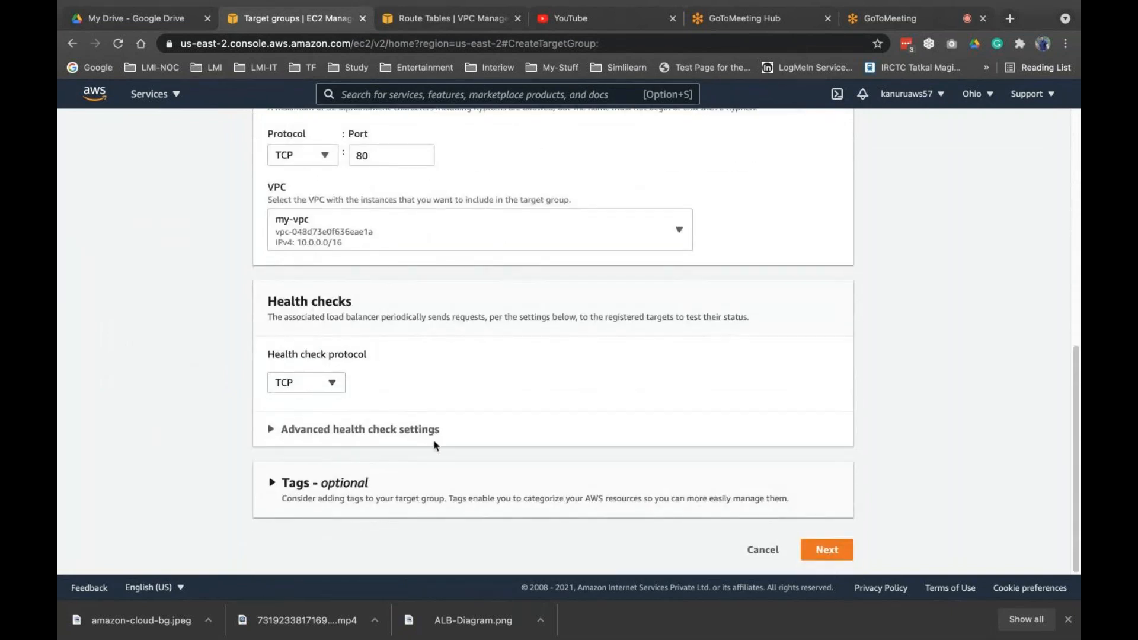
pyautogui.click(431, 436)
pyautogui.scroll(-6, 427, 437)
pyautogui.click(273, 394)
pyautogui.click(826, 549)
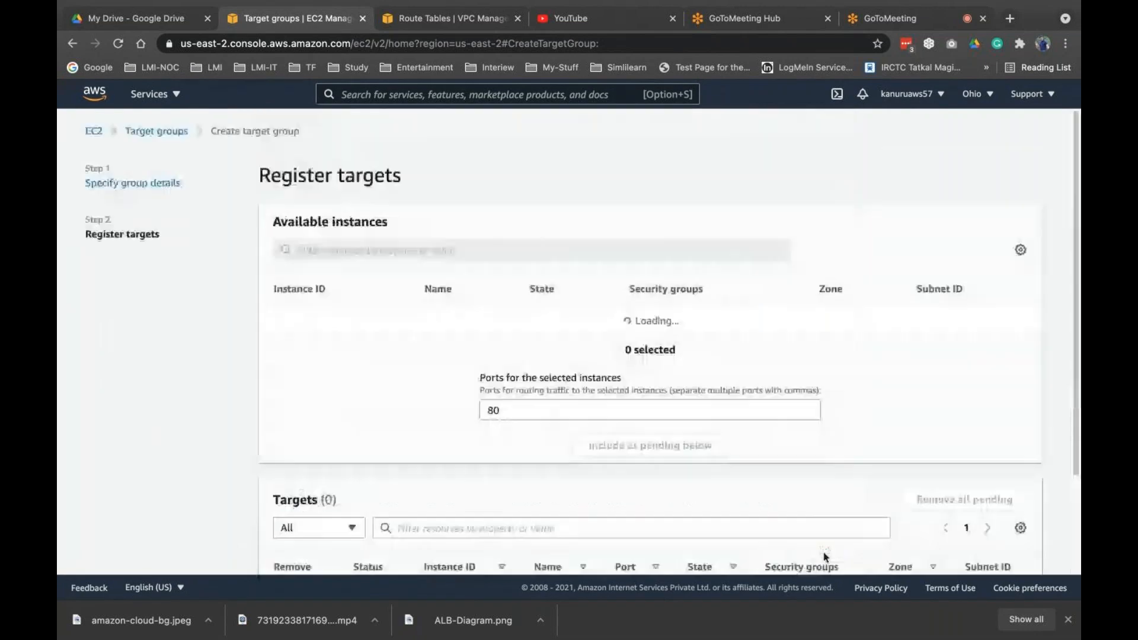
# Include all three Webser instances as pending targets on port 80 for project-3.
pyautogui.scroll(-2, 767, 433)
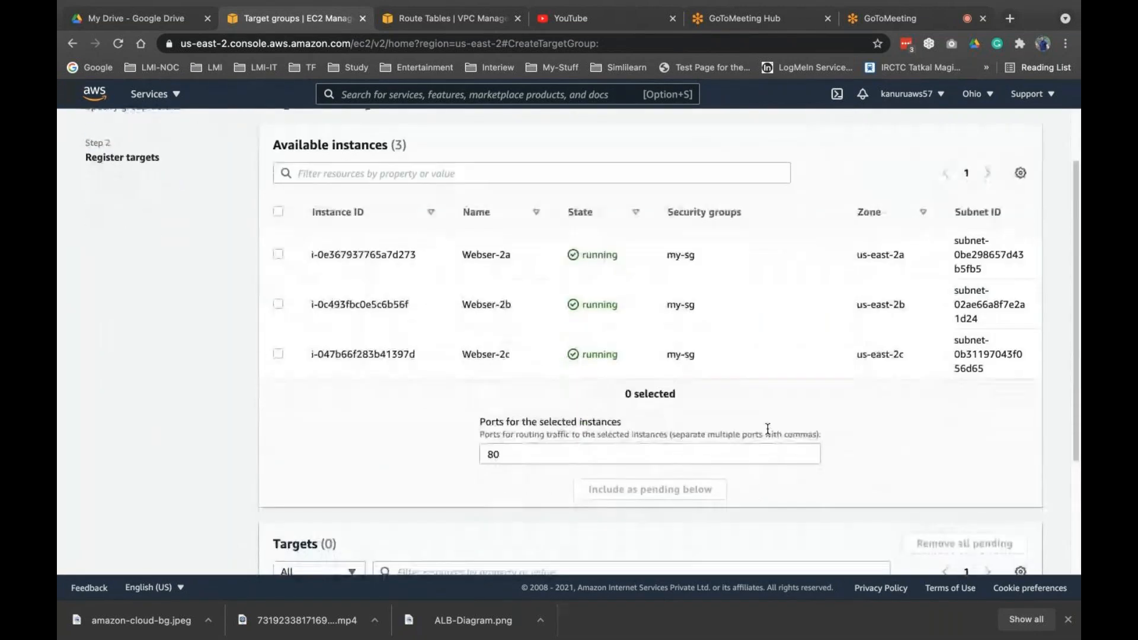
pyautogui.click(278, 212)
pyautogui.click(659, 485)
pyautogui.scroll(-1, 646, 494)
pyautogui.scroll(-1, 646, 494)
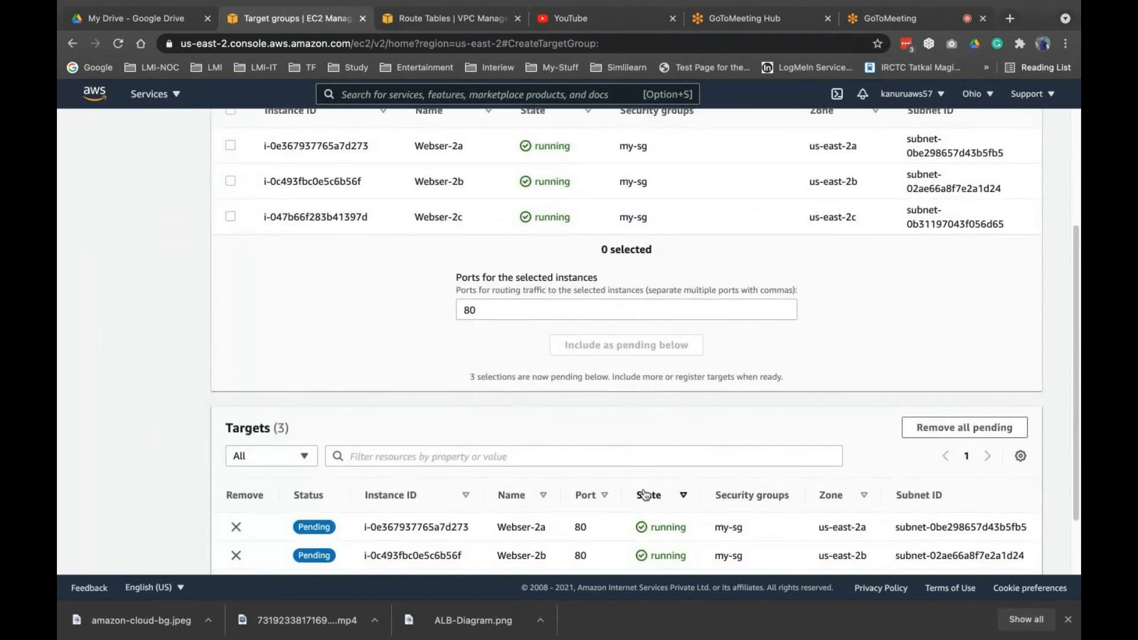
# Go back from target registration to the group details of project-3.
pyautogui.scroll(-1, 645, 495)
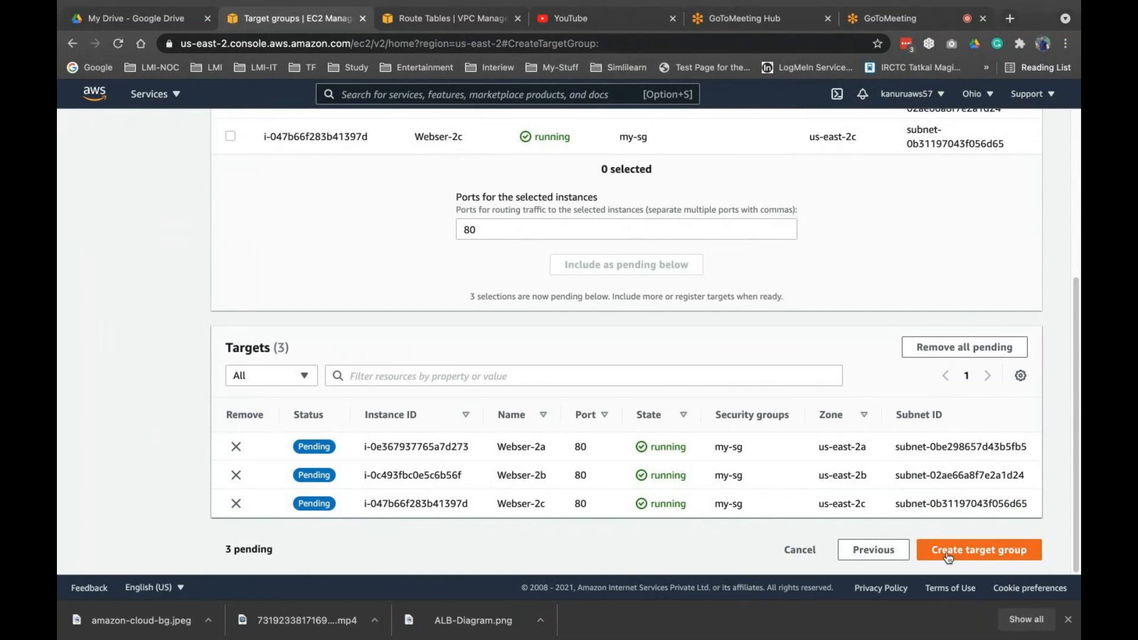
pyautogui.scroll(2, 852, 420)
pyautogui.scroll(1, 851, 419)
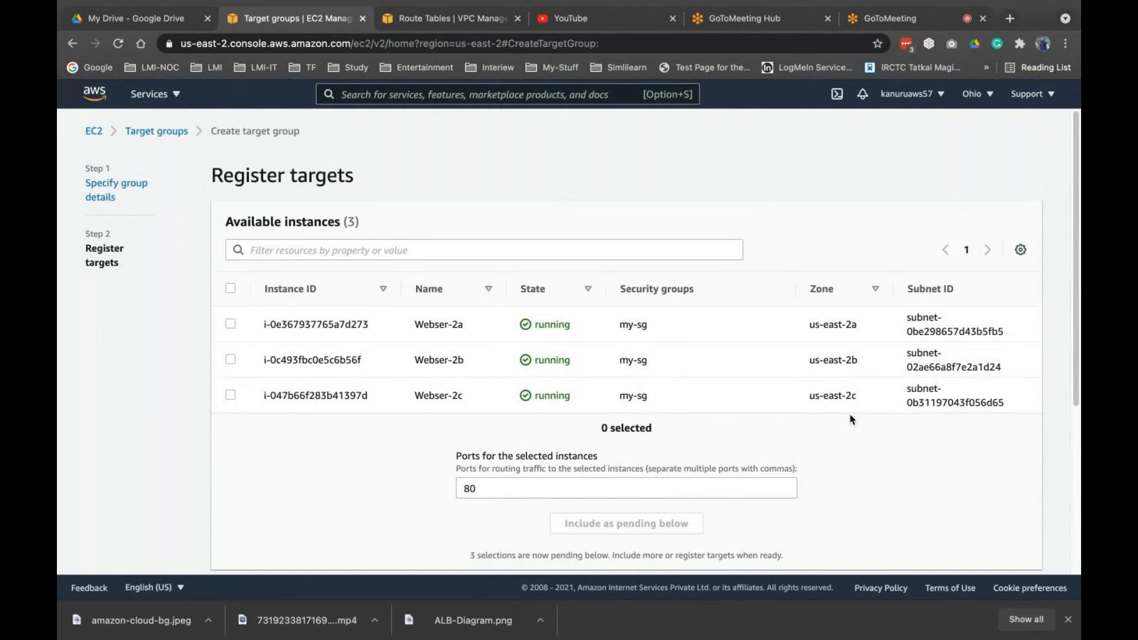
pyautogui.scroll(-3, 852, 420)
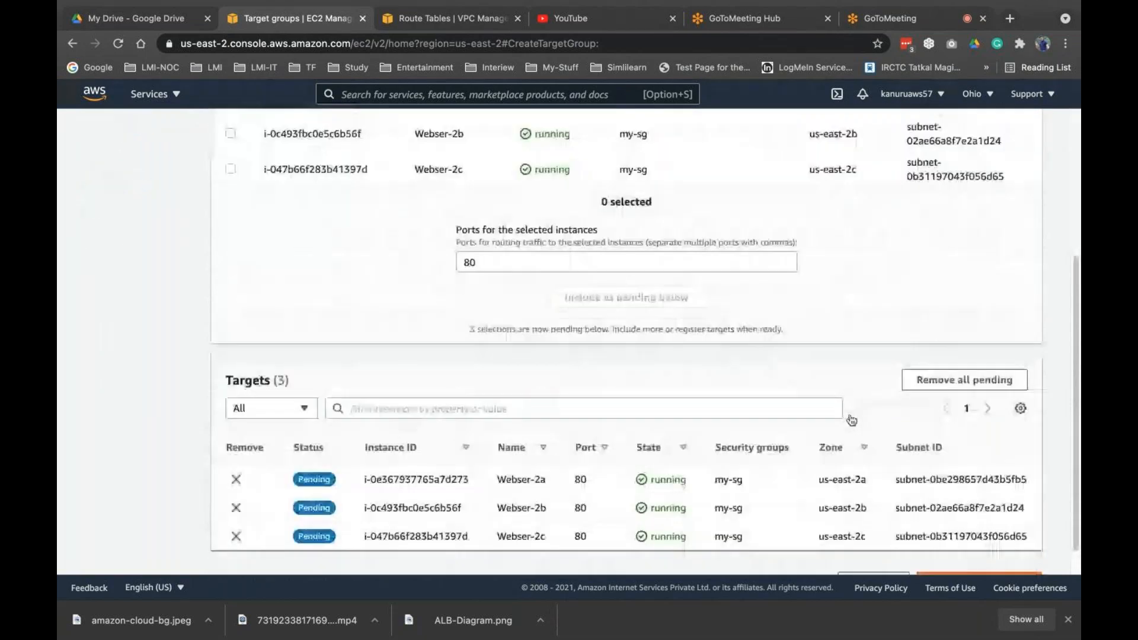
pyautogui.click(898, 554)
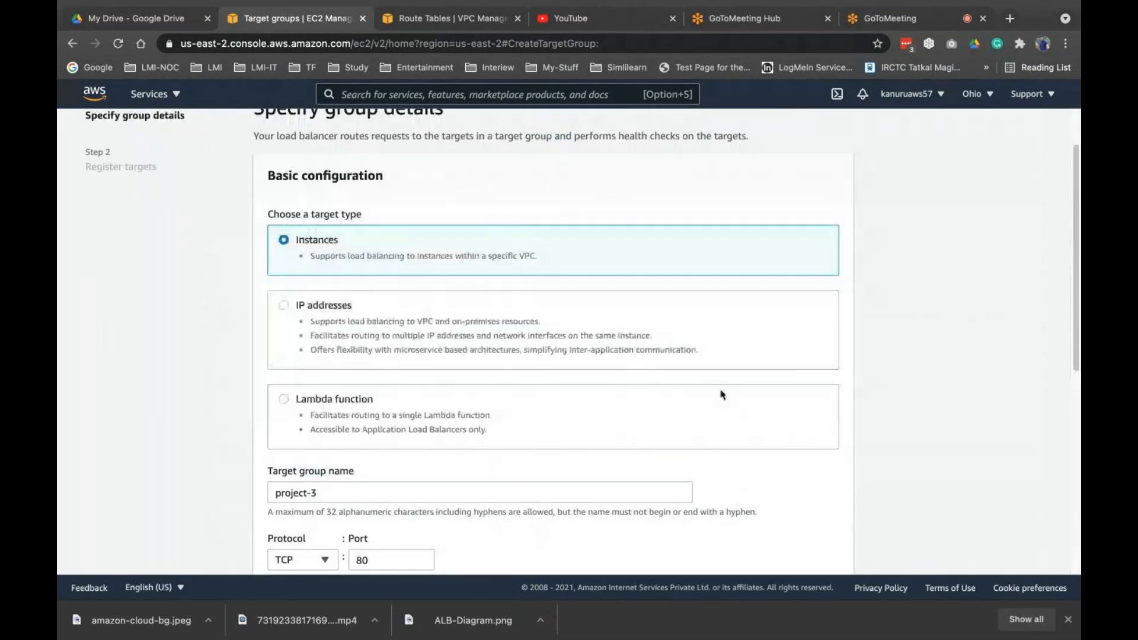
# Set the port of project-3 to 8081 and continue to target registration.
pyautogui.scroll(-1, 724, 394)
pyautogui.scroll(-3, 722, 395)
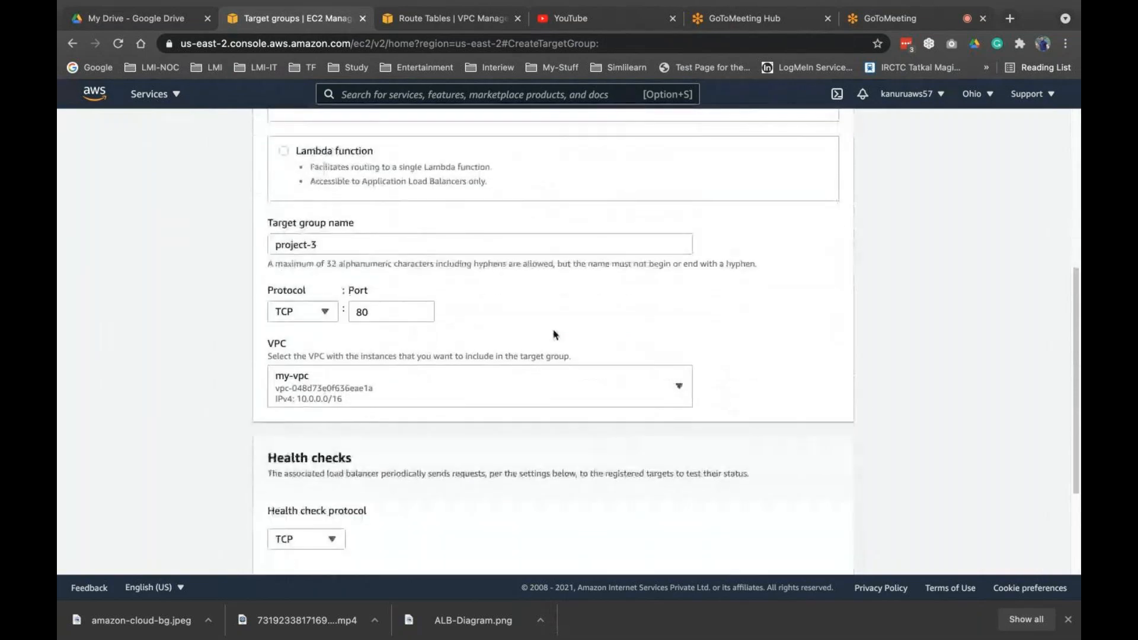
pyautogui.scroll(-3, 555, 335)
pyautogui.scroll(2, 478, 315)
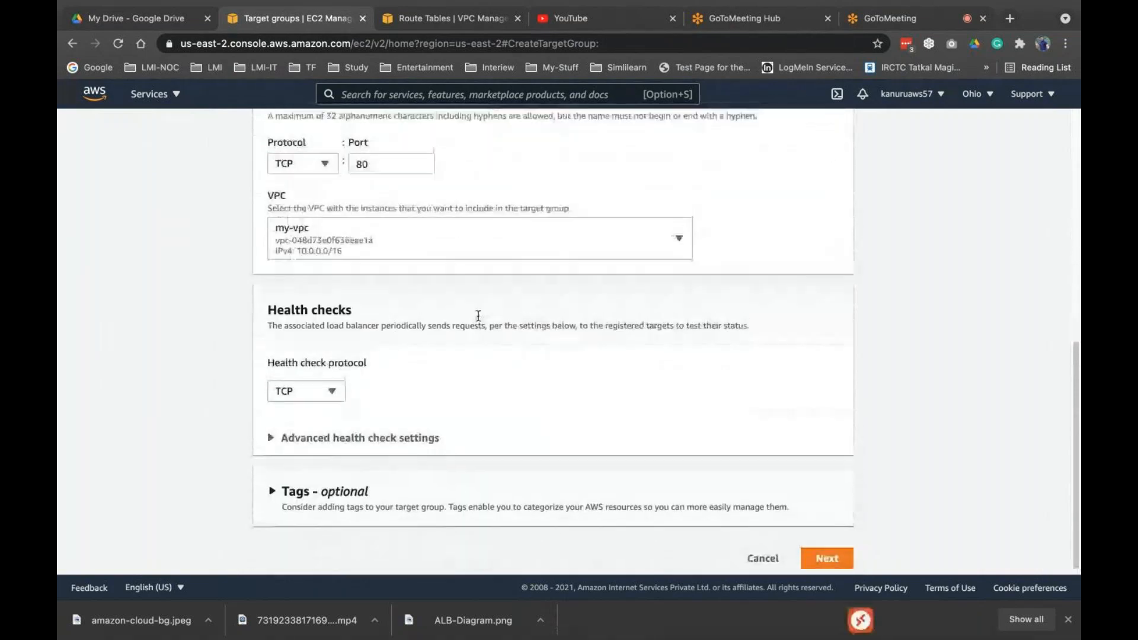
pyautogui.click(424, 227)
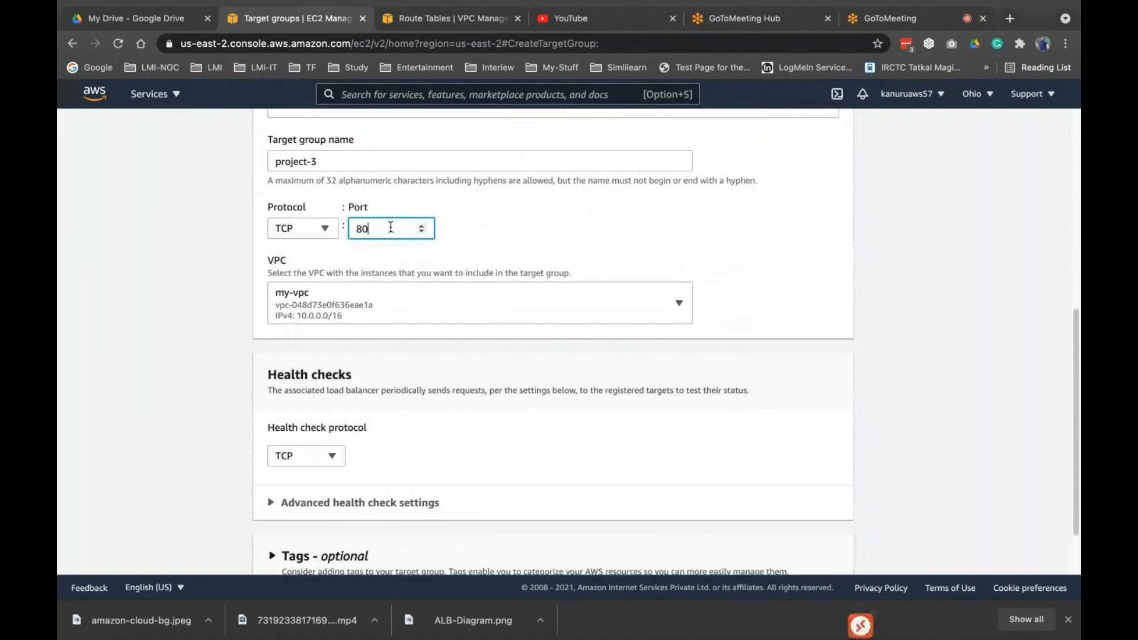
pyautogui.write('81')
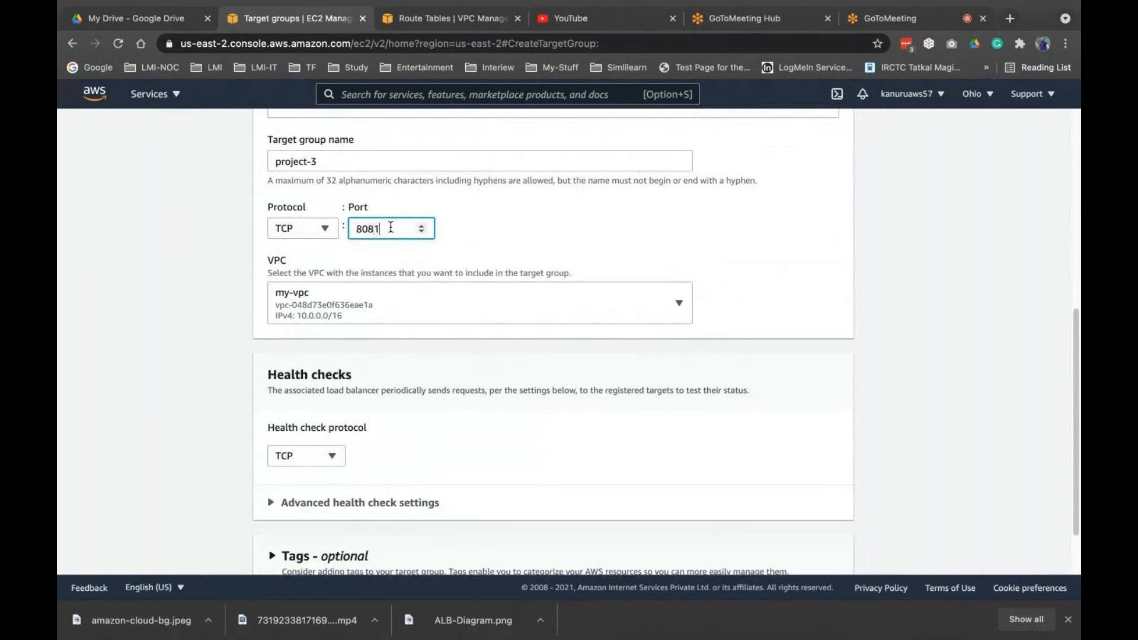
pyautogui.scroll(-2, 432, 317)
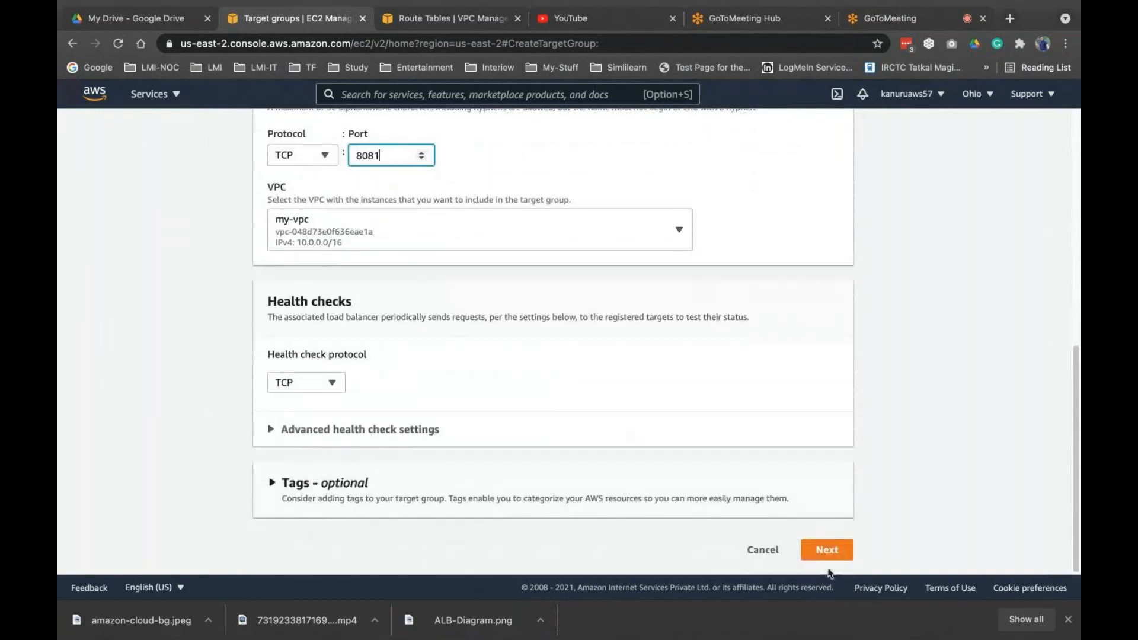
pyautogui.click(830, 551)
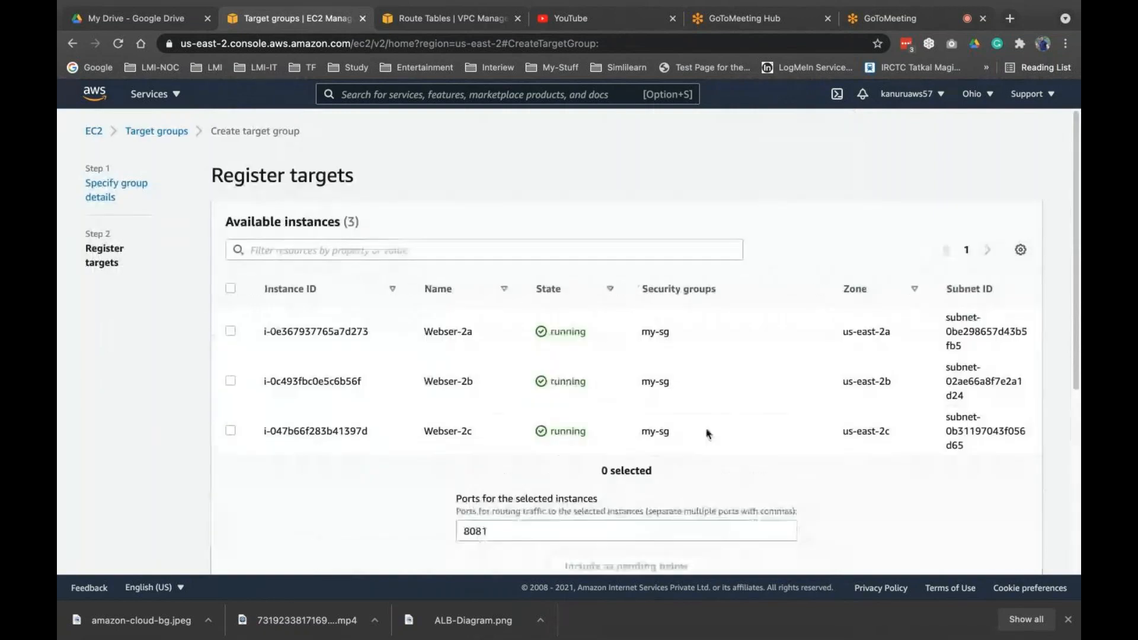
# Replace all pending port 80 targets with the three Webser instances on port 8081 and create the project-3 target group.
pyautogui.click(232, 288)
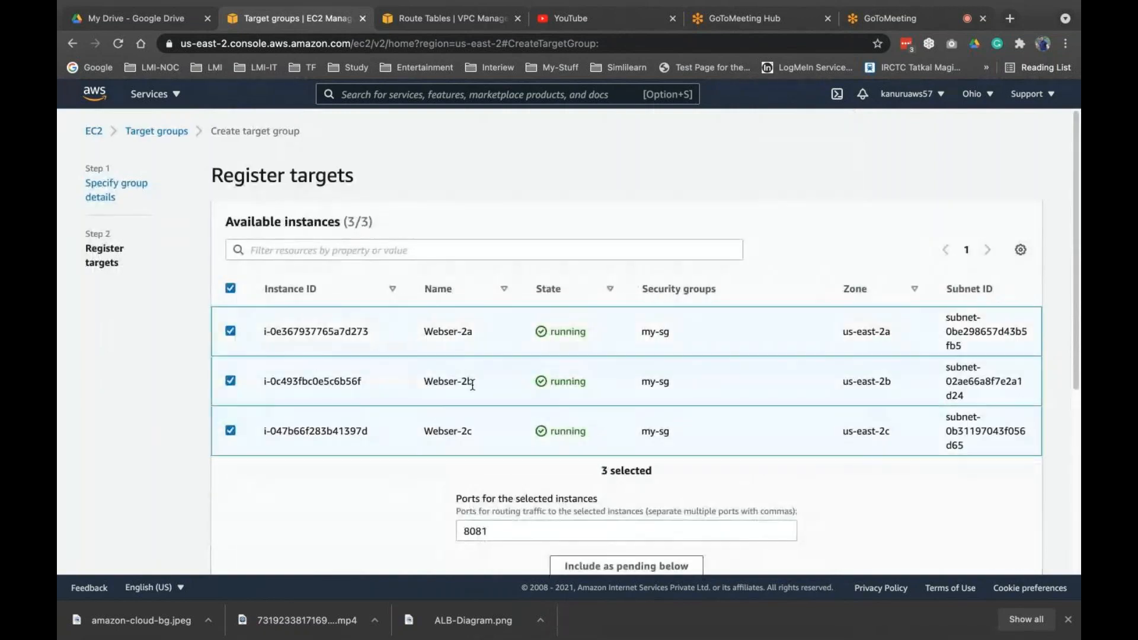
pyautogui.scroll(-5, 471, 384)
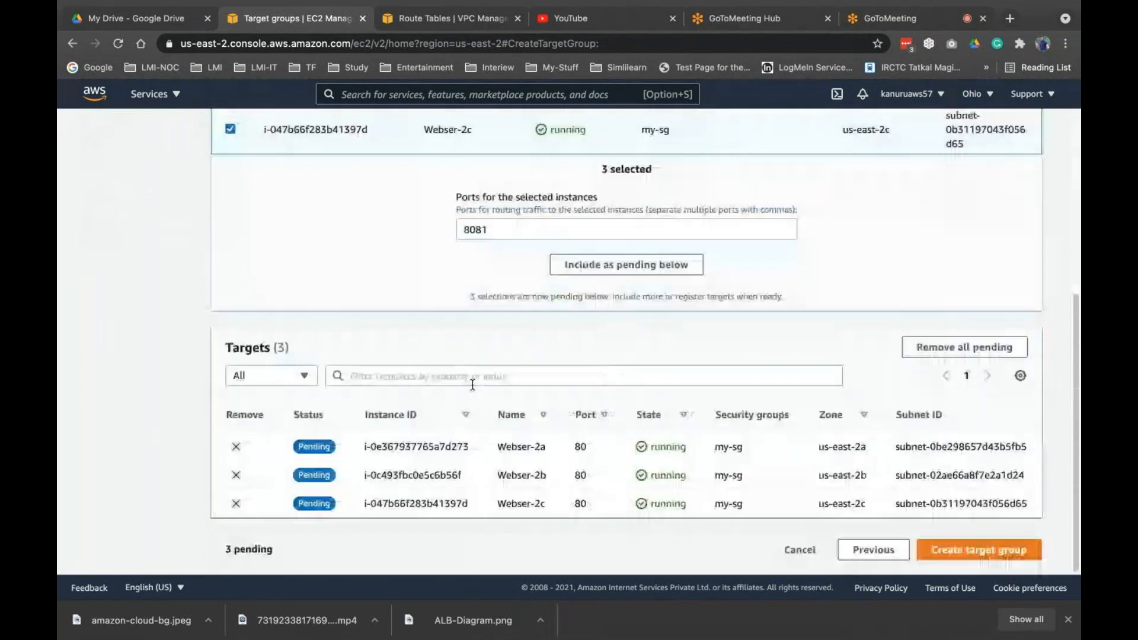
pyautogui.click(939, 348)
pyautogui.scroll(5, 593, 297)
pyautogui.click(254, 252)
pyautogui.click(254, 251)
pyautogui.scroll(-3, 533, 285)
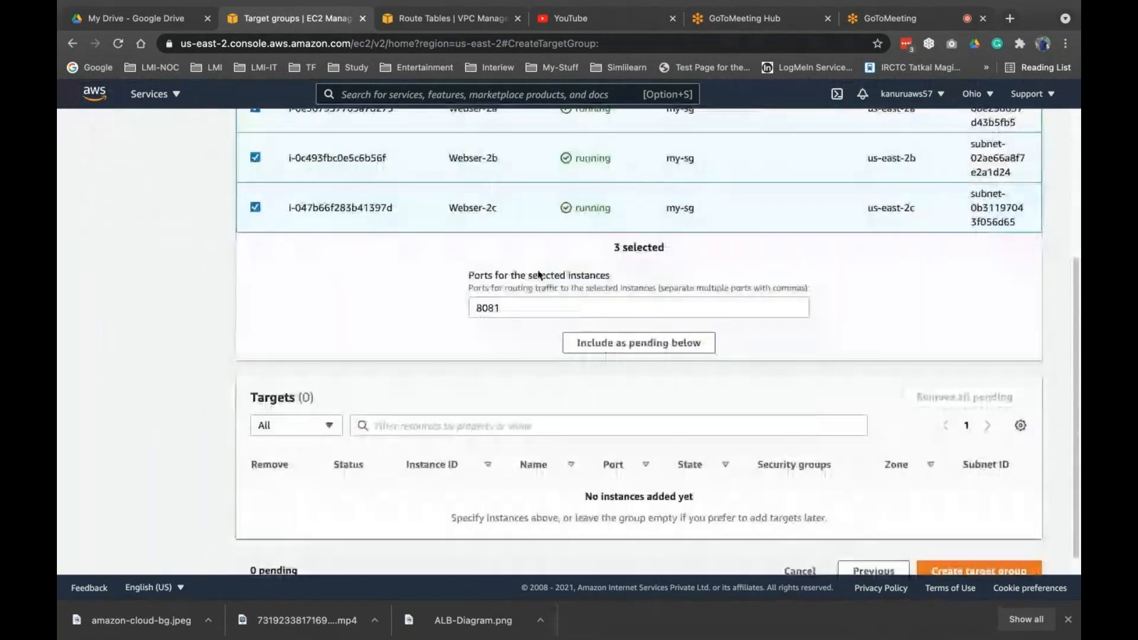
pyautogui.click(603, 342)
pyautogui.scroll(-1, 830, 341)
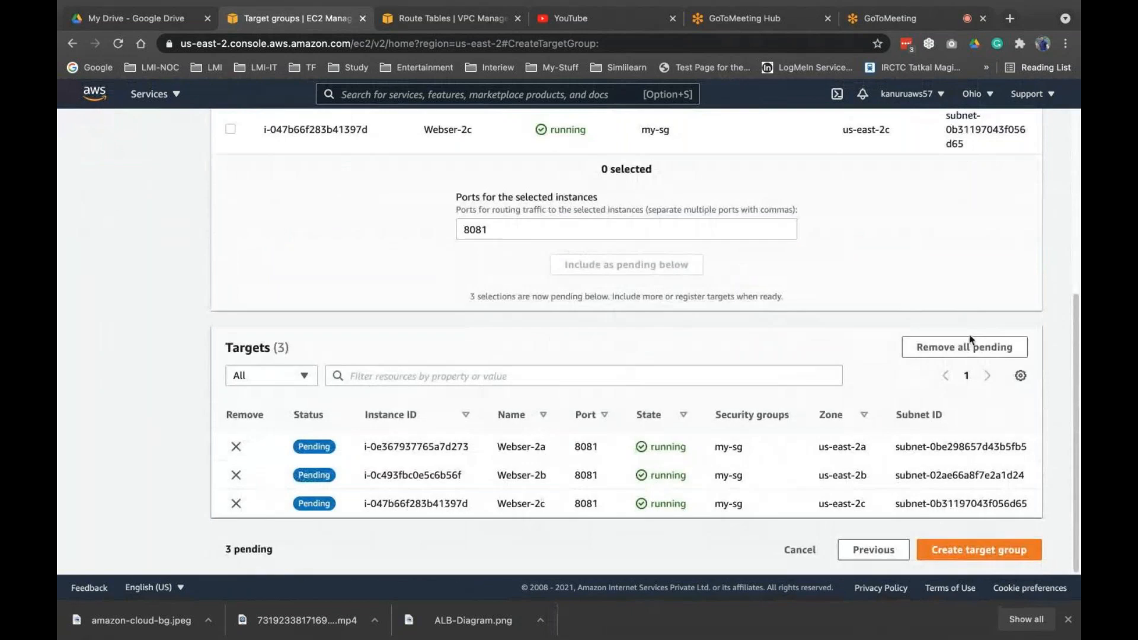
pyautogui.click(968, 549)
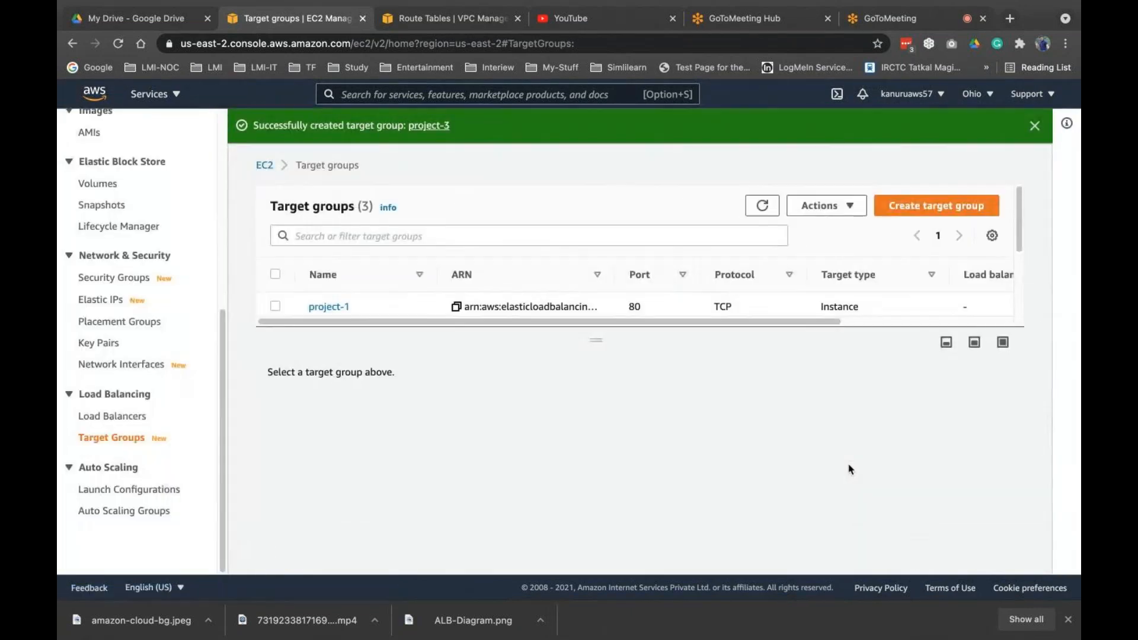
# Delete the project-2 target group from the target groups list.
pyautogui.scroll(-2, 603, 275)
pyautogui.moveTo(595, 340); pyautogui.dragTo(596, 378)
pyautogui.scroll(2, 600, 299)
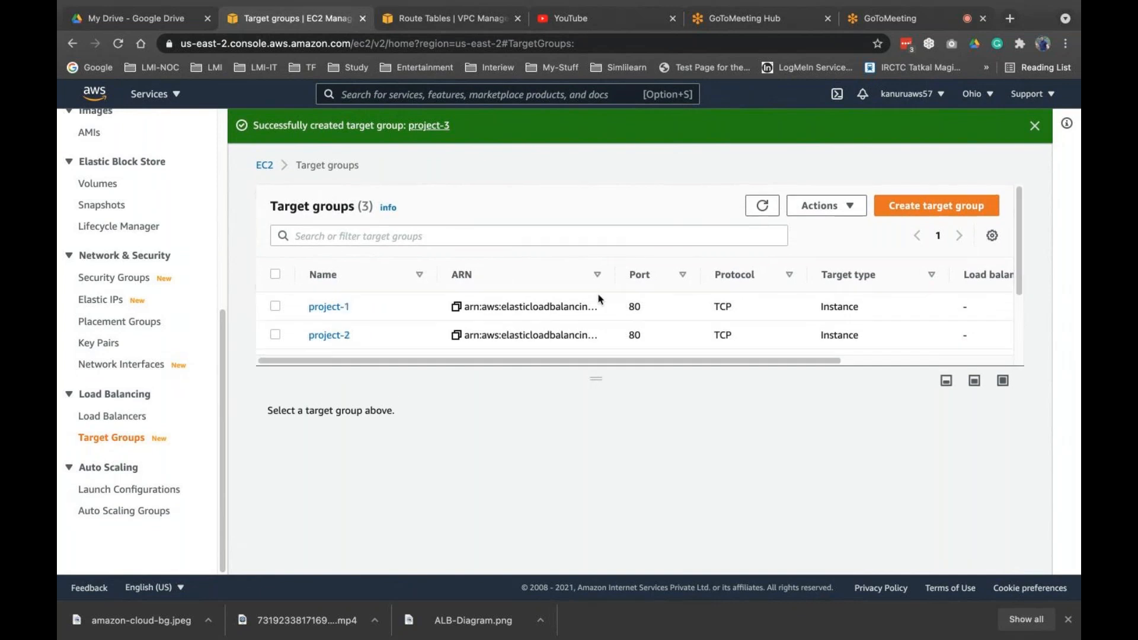
pyautogui.click(275, 306)
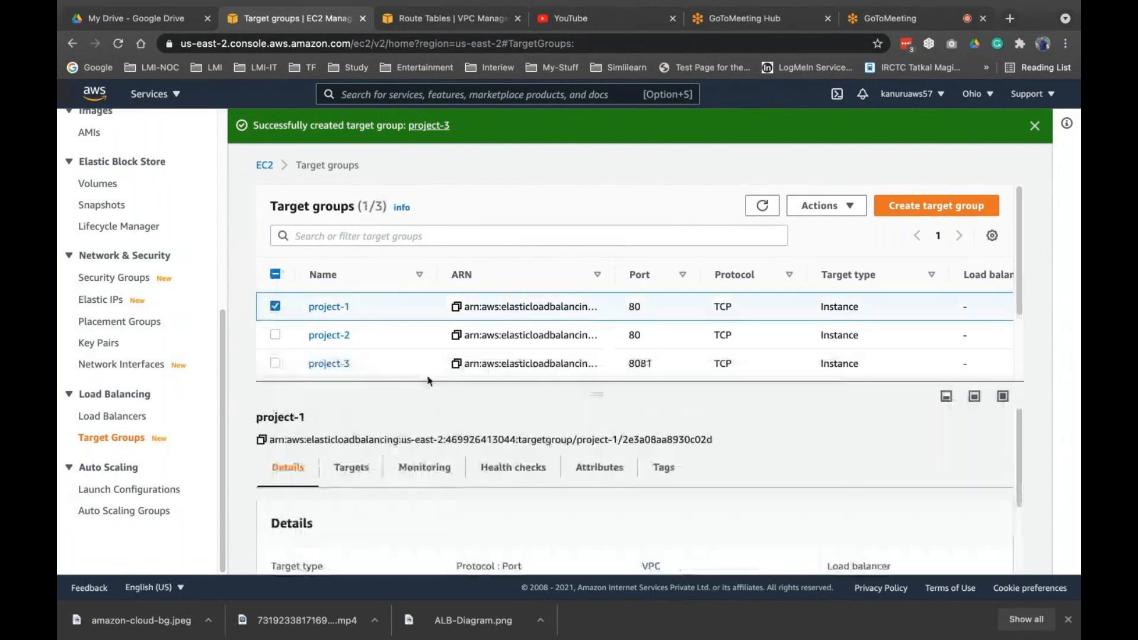
pyautogui.click(275, 336)
pyautogui.click(275, 306)
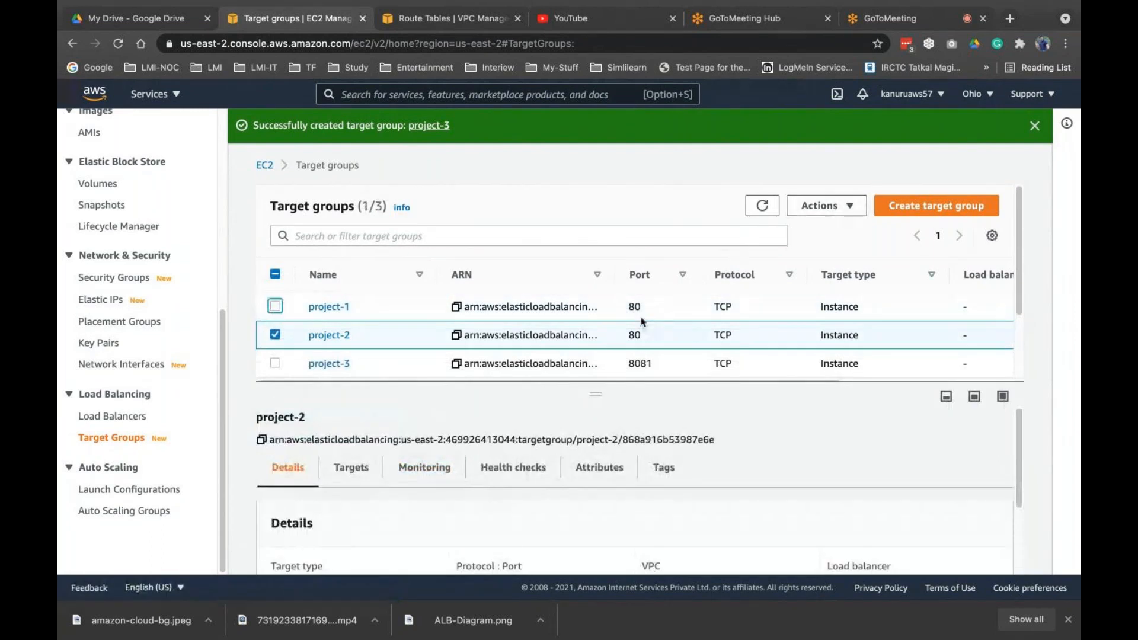
pyautogui.click(821, 207)
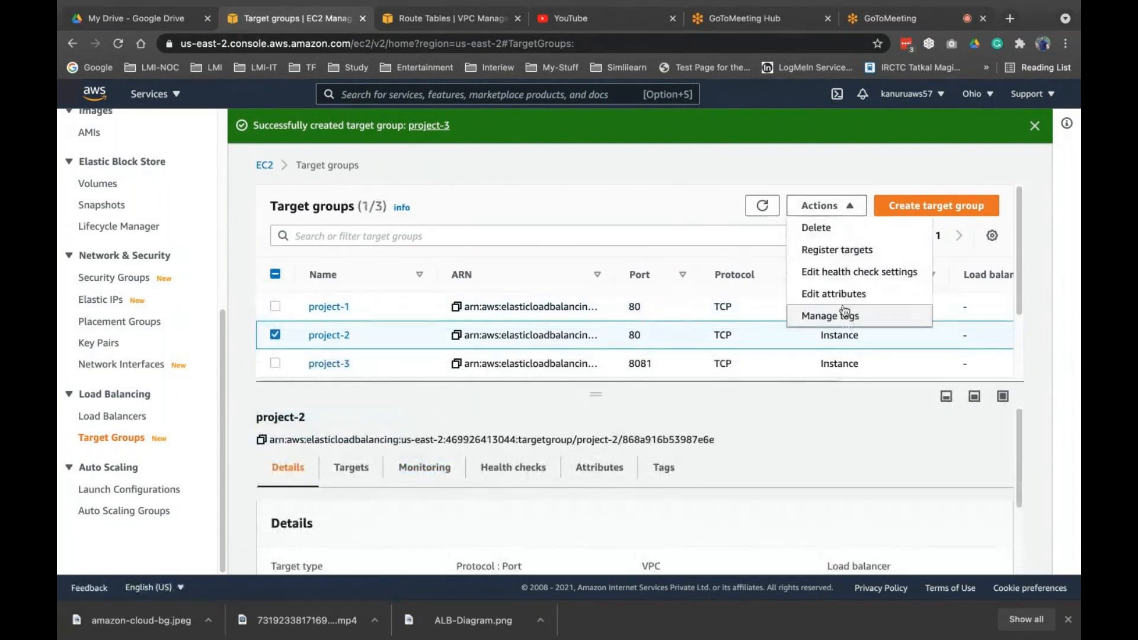
pyautogui.click(836, 237)
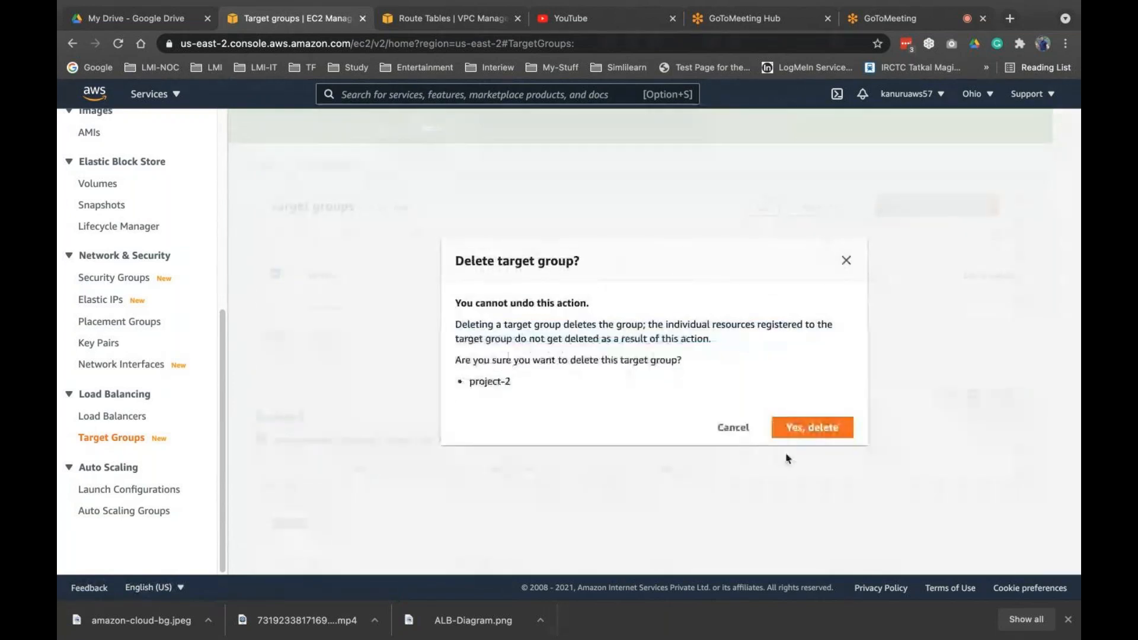
pyautogui.click(791, 429)
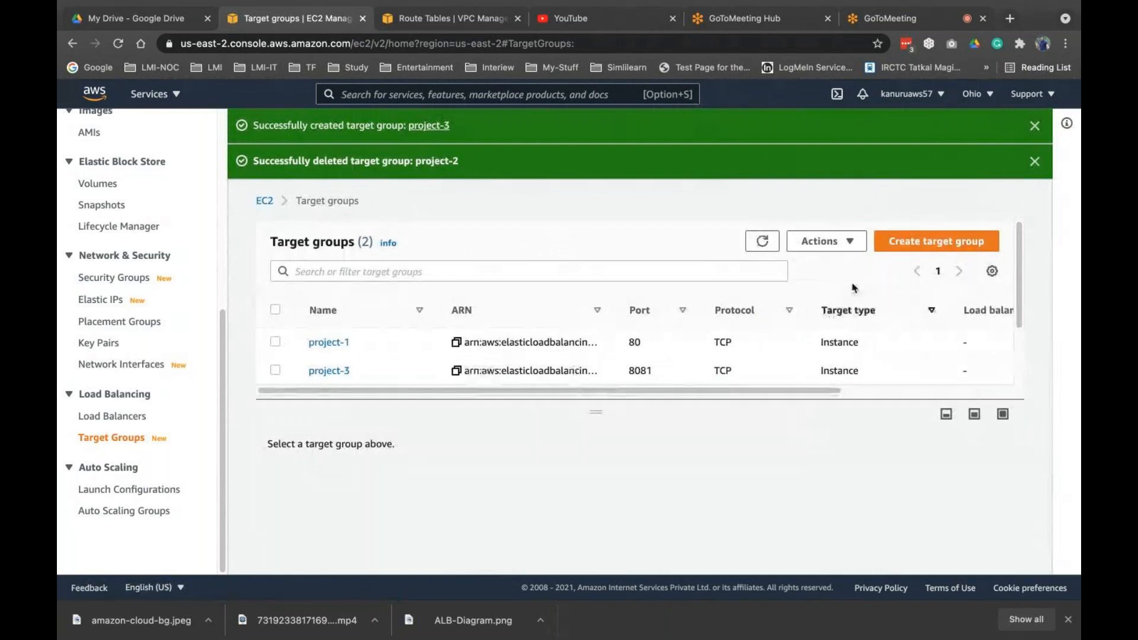
# Start a new target group of type Instances and name it project-2.
pyautogui.click(922, 242)
pyautogui.scroll(-2, 356, 353)
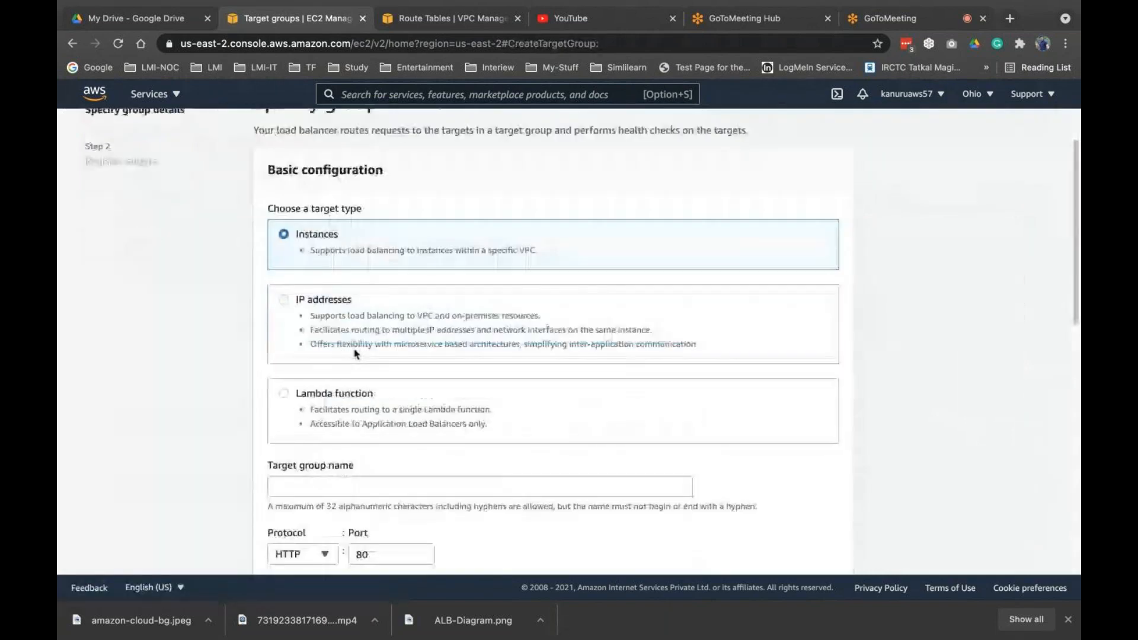
pyautogui.scroll(-5, 356, 354)
pyautogui.click(333, 313)
pyautogui.write('project-2')
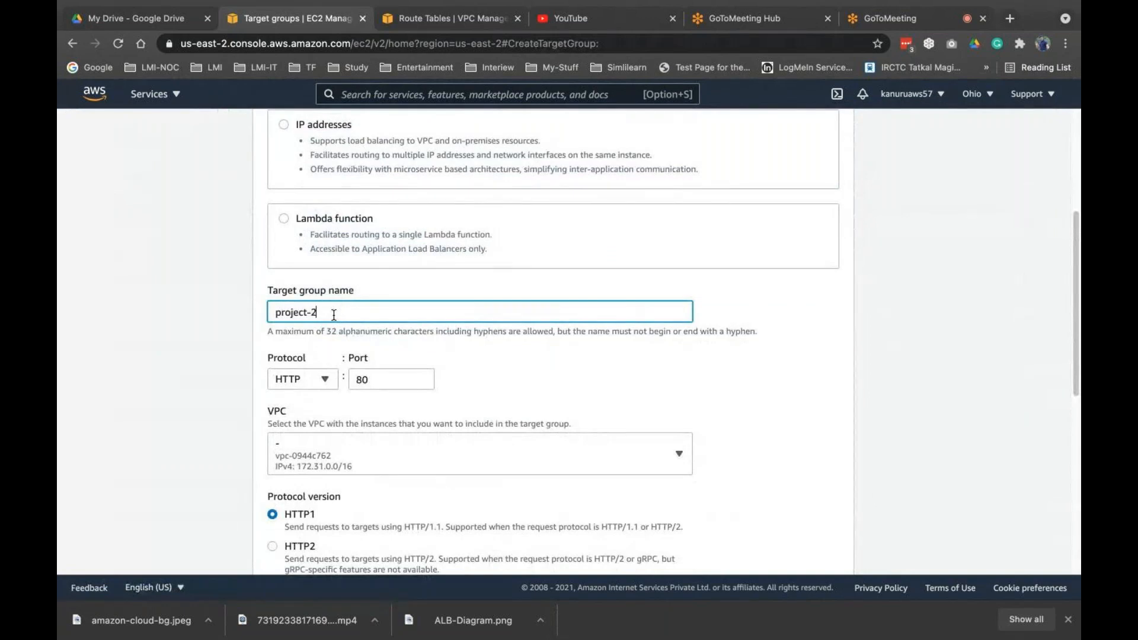
# Set the port of the new project-2 group to 8080 and choose my-vpc as its VPC.
pyautogui.click(378, 377)
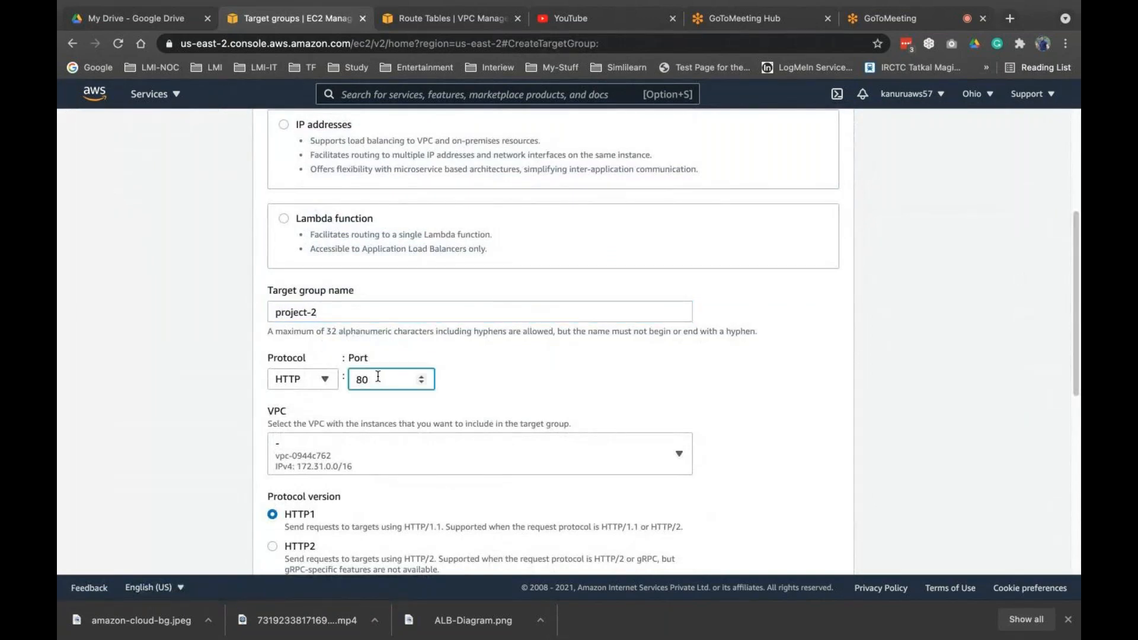
pyautogui.click(336, 456)
pyautogui.click(331, 388)
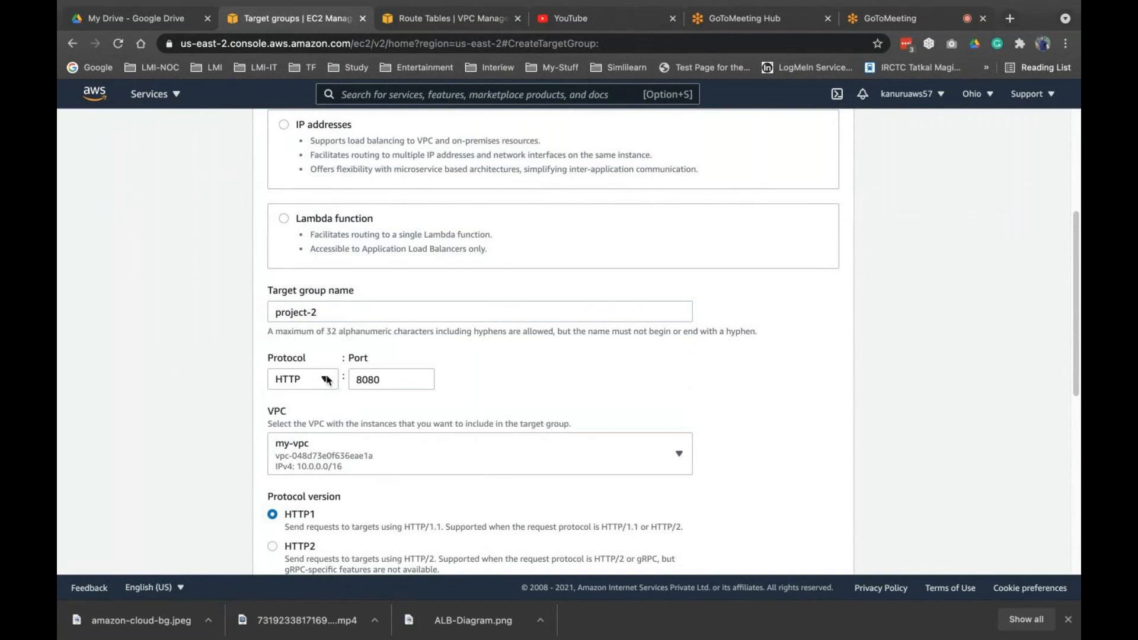
pyautogui.scroll(-4, 310, 319)
pyautogui.scroll(-2, 310, 318)
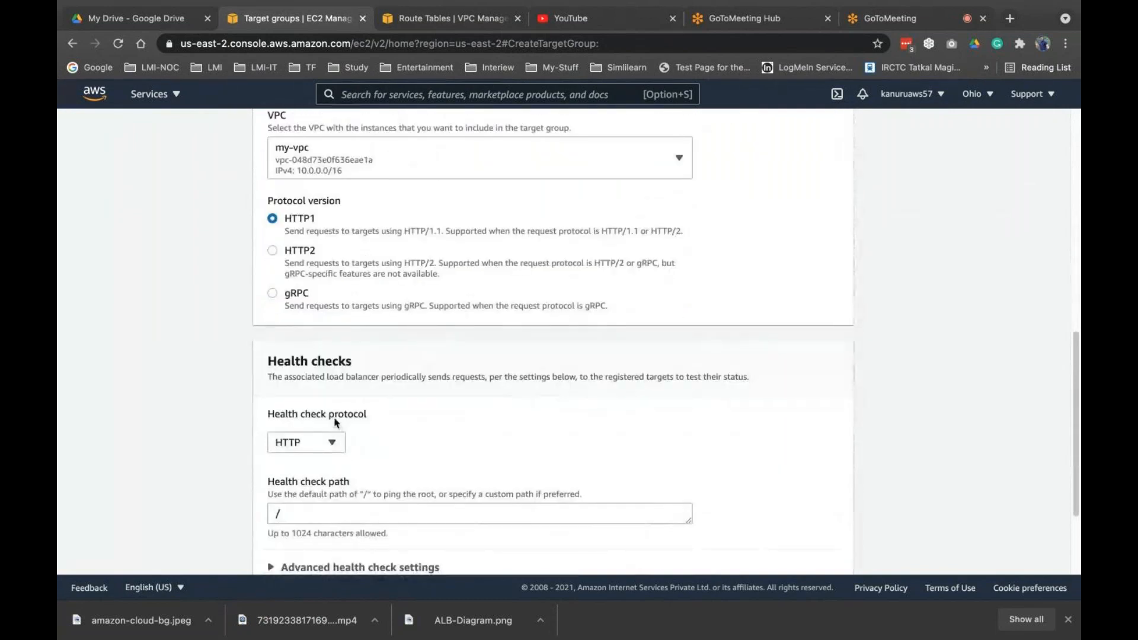
pyautogui.scroll(8, 337, 422)
pyautogui.scroll(-2, 336, 422)
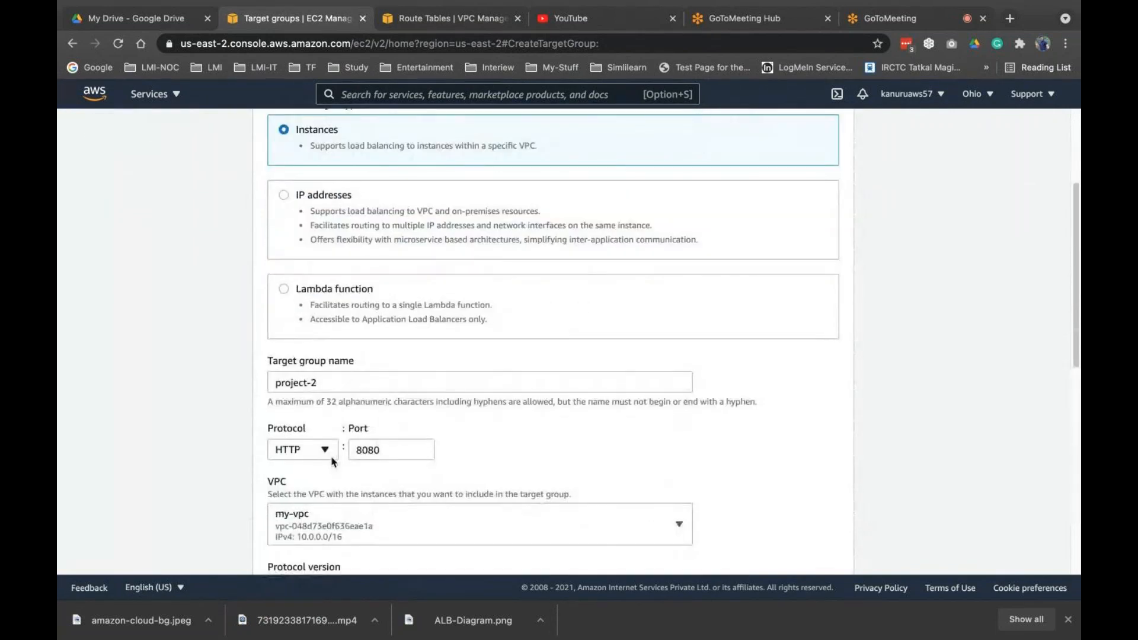
# Set the project-2 target group's protocol to TCP and its health check protocol to TCP.
pyautogui.click(323, 449)
pyautogui.click(284, 346)
pyautogui.scroll(-5, 332, 409)
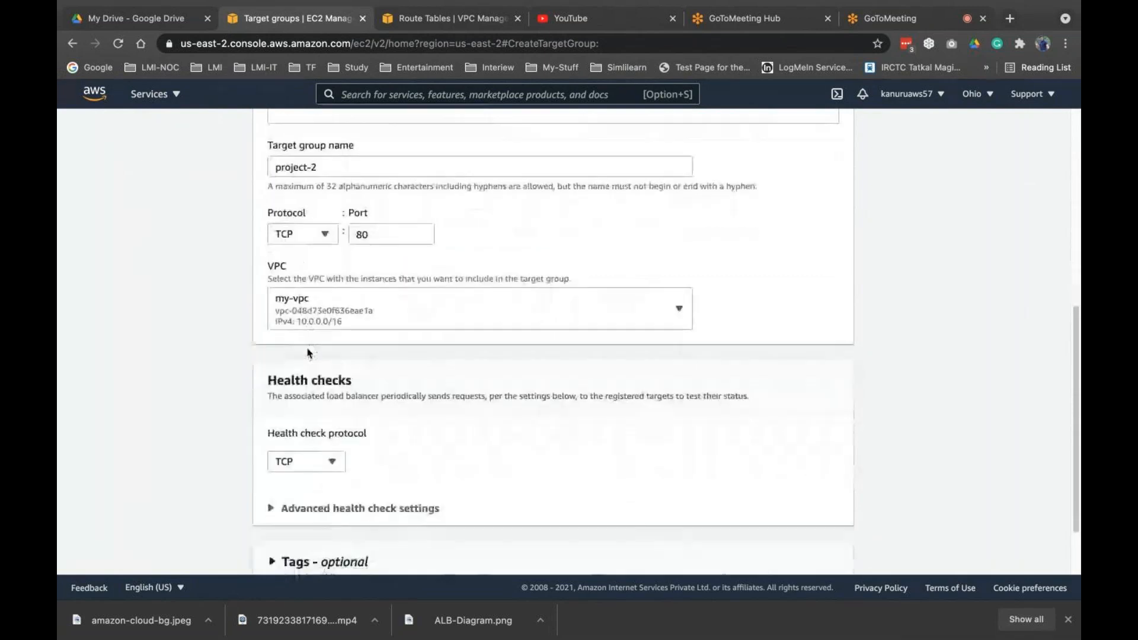
pyautogui.click(331, 407)
pyautogui.click(339, 411)
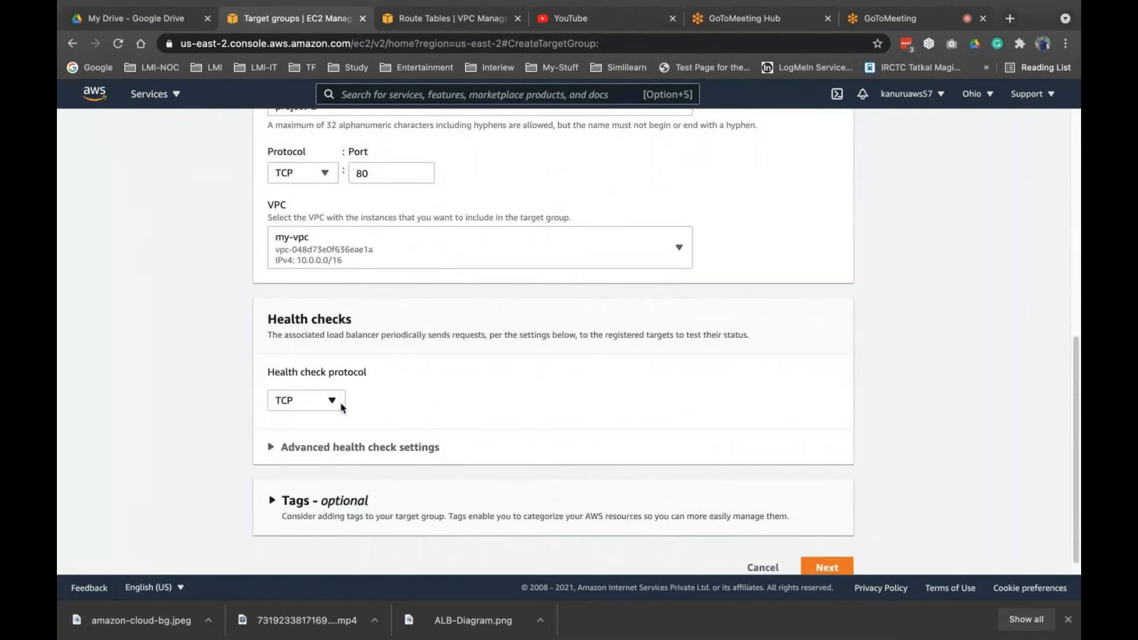
# Set the advanced health check interval to 10 seconds and continue to target registration.
pyautogui.scroll(-1, 320, 437)
pyautogui.click(321, 438)
pyautogui.scroll(-5, 320, 440)
pyautogui.click(272, 453)
pyautogui.scroll(-1, 435, 409)
pyautogui.scroll(-2, 435, 409)
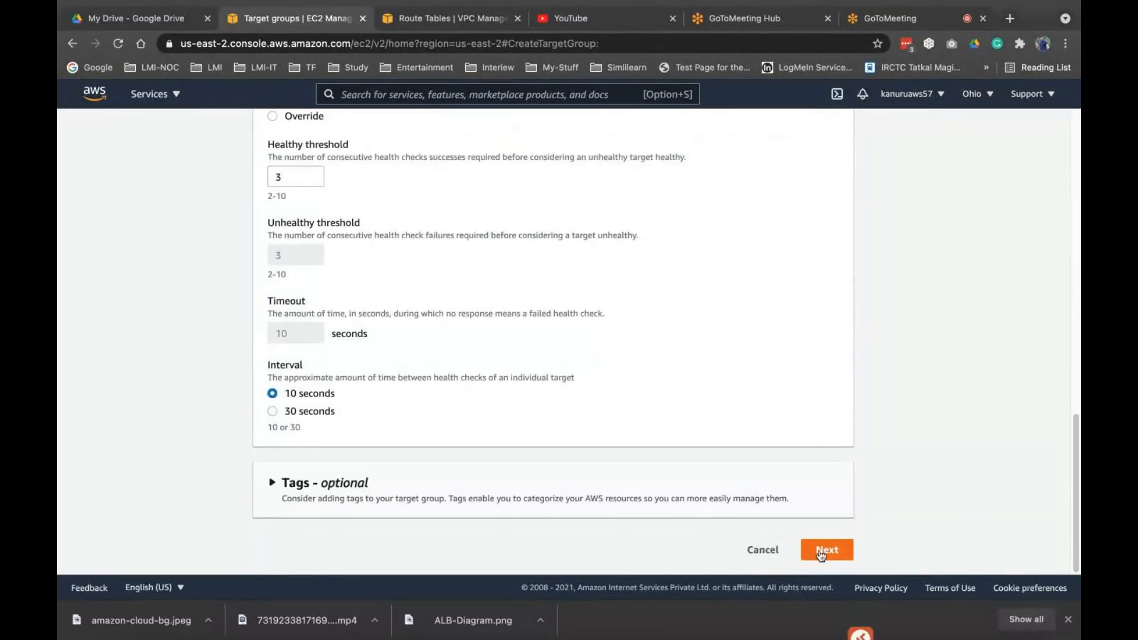
pyautogui.click(821, 549)
# Add all three Webser instances as pending targets on port 80 and create the project-2 target group.
pyautogui.click(278, 289)
pyautogui.scroll(-3, 696, 468)
pyautogui.scroll(-1, 696, 469)
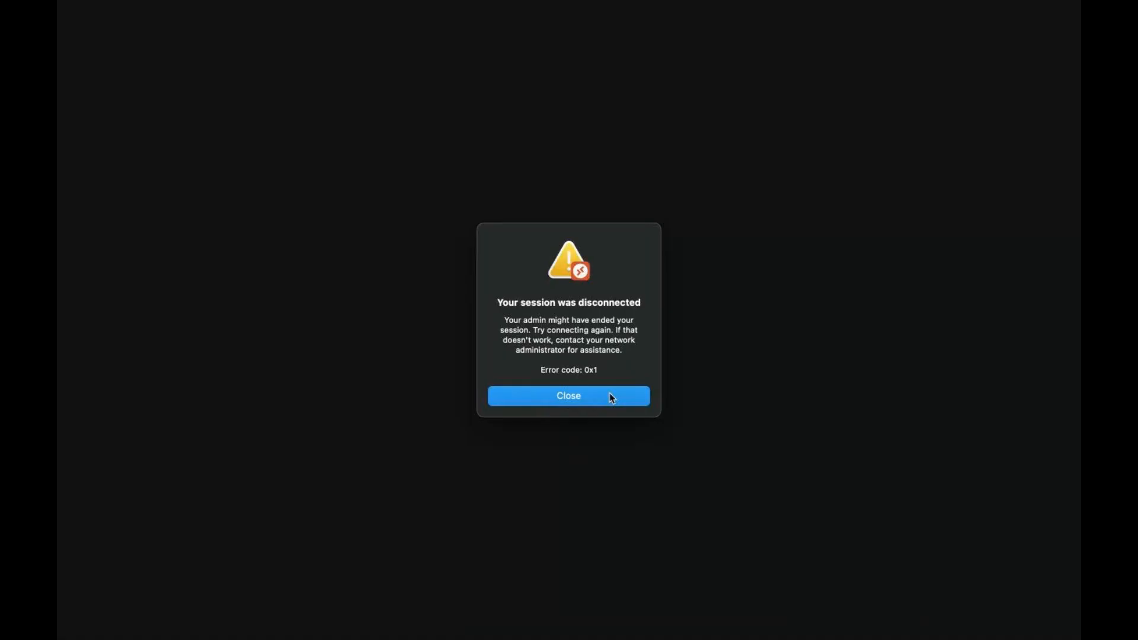
pyautogui.click(610, 396)
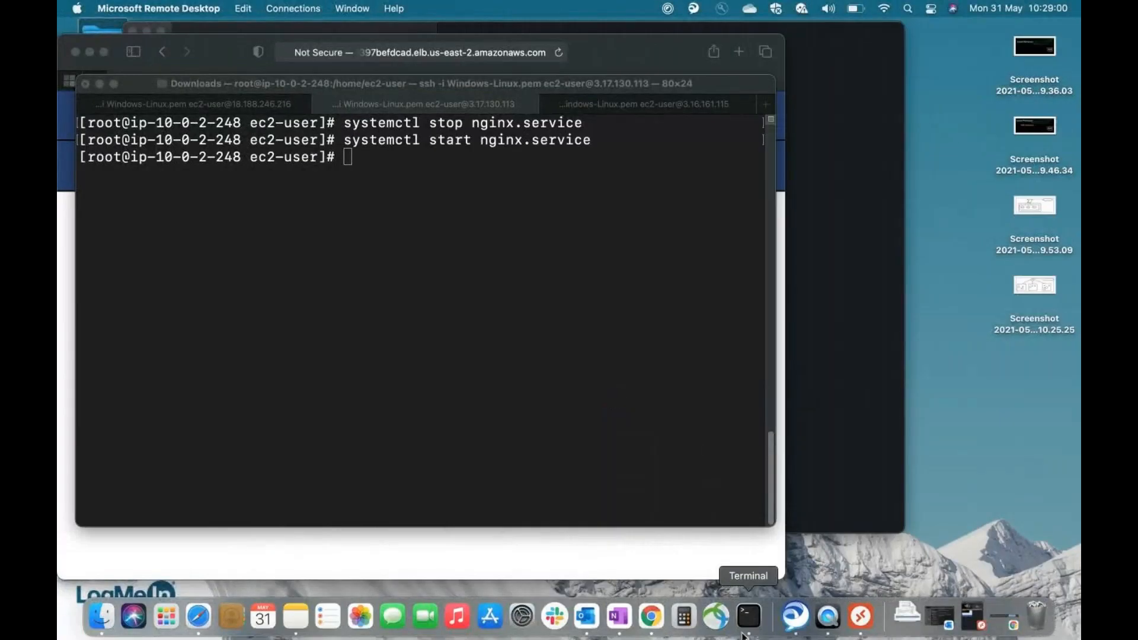
pyautogui.click(651, 616)
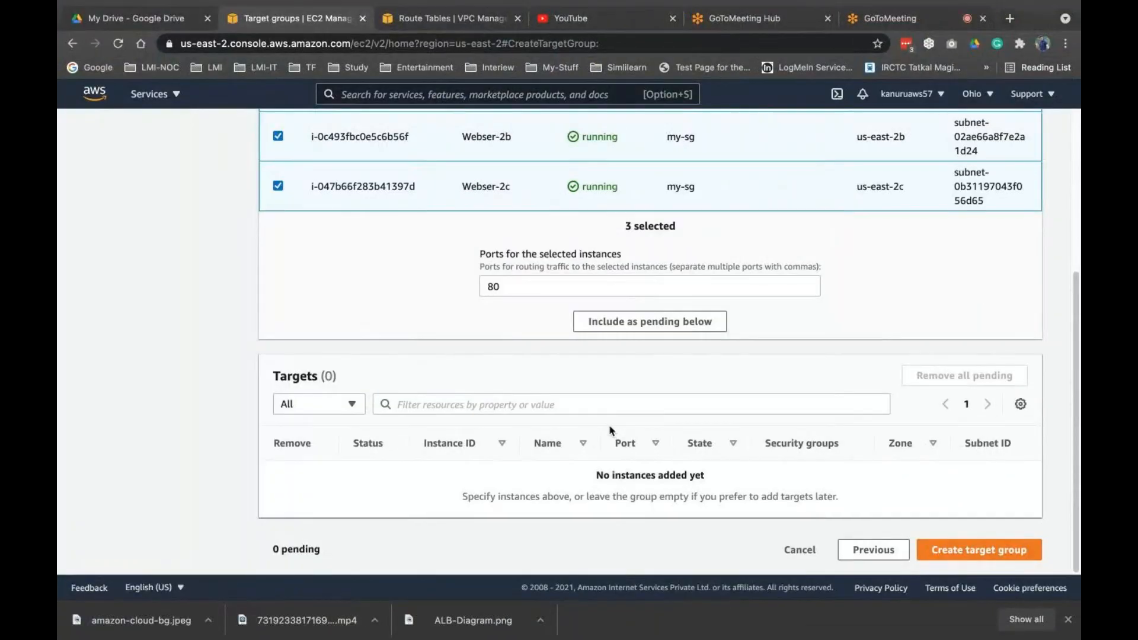
pyautogui.click(637, 323)
pyautogui.scroll(-1, 638, 330)
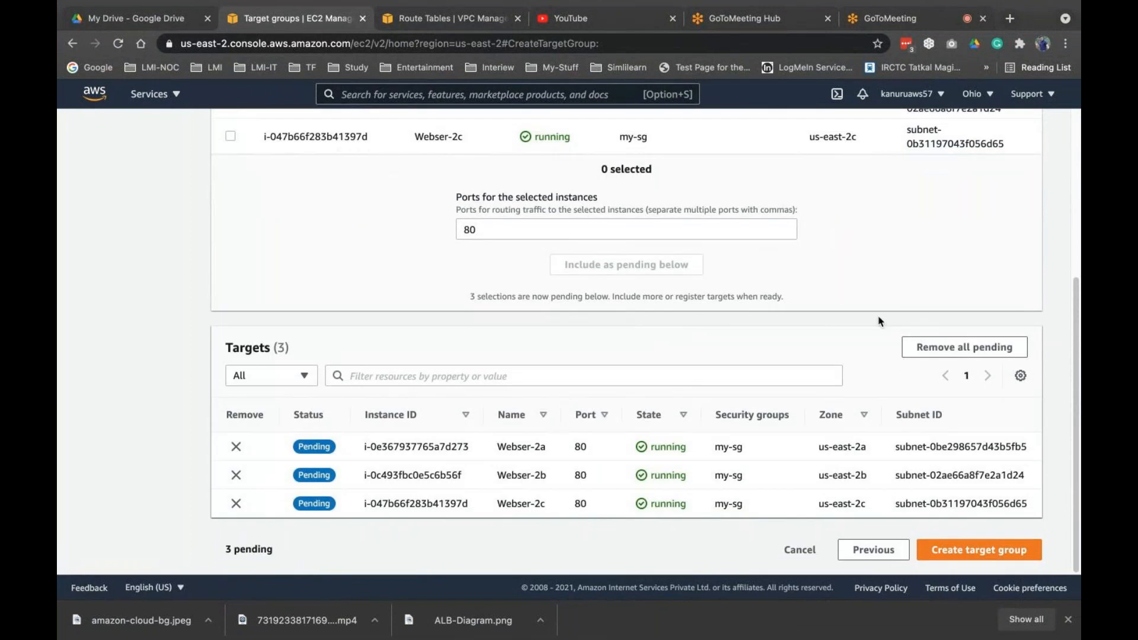
pyautogui.click(972, 551)
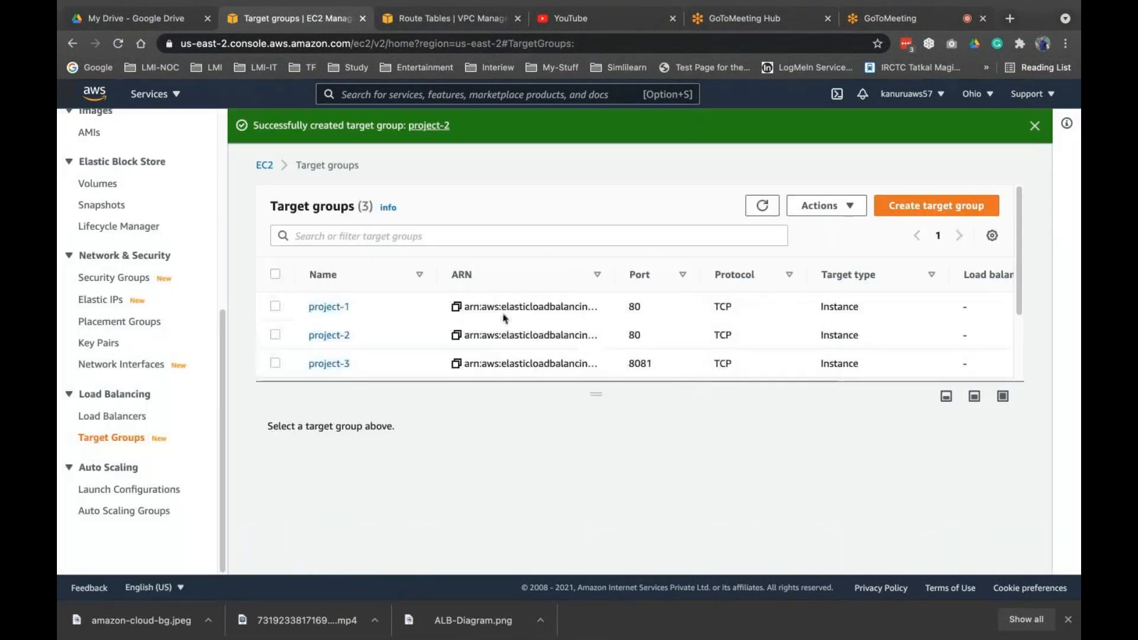
# Examine the registered targets of the project-1, project-2 and project-3 target groups one after another.
pyautogui.click(275, 306)
pyautogui.click(353, 469)
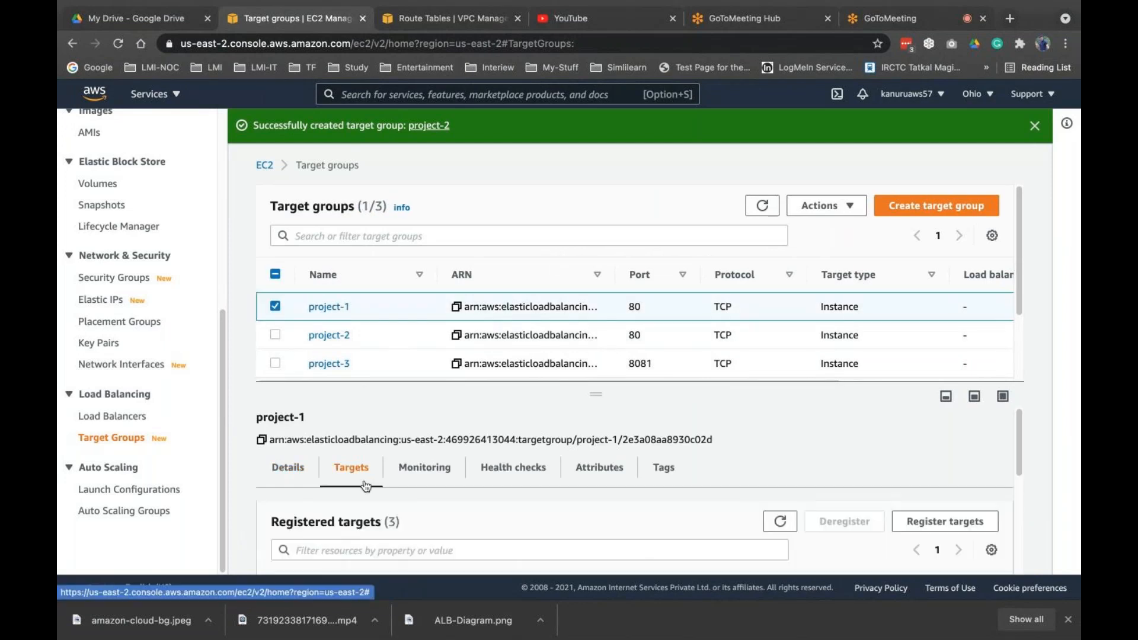
pyautogui.click(275, 335)
pyautogui.click(275, 306)
pyautogui.click(275, 306)
pyautogui.click(275, 306)
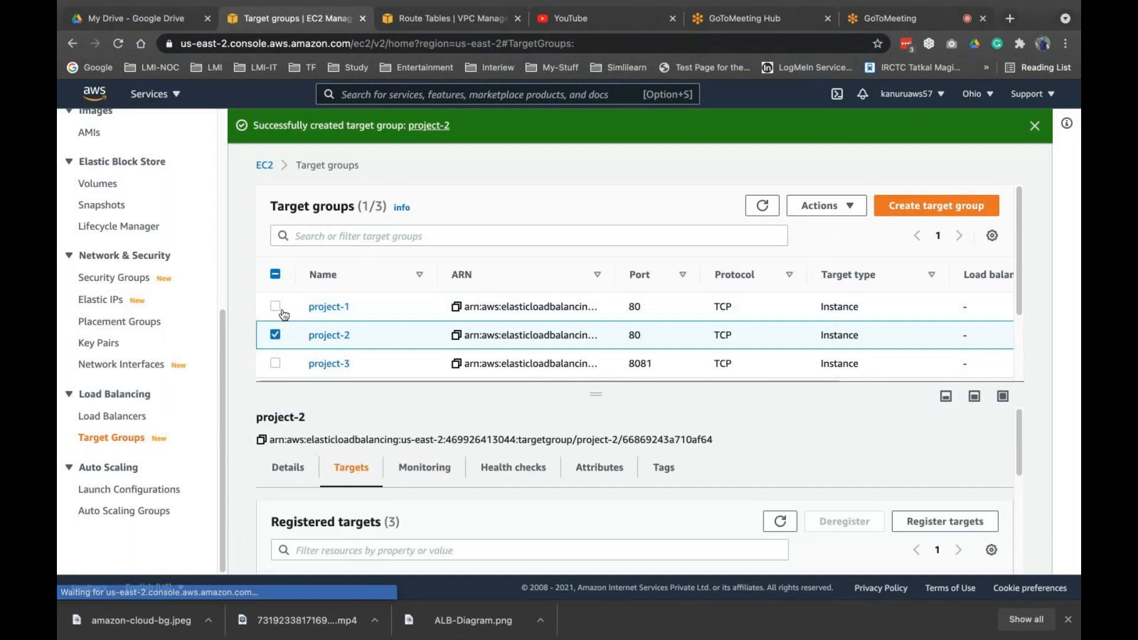
pyautogui.scroll(-5, 521, 474)
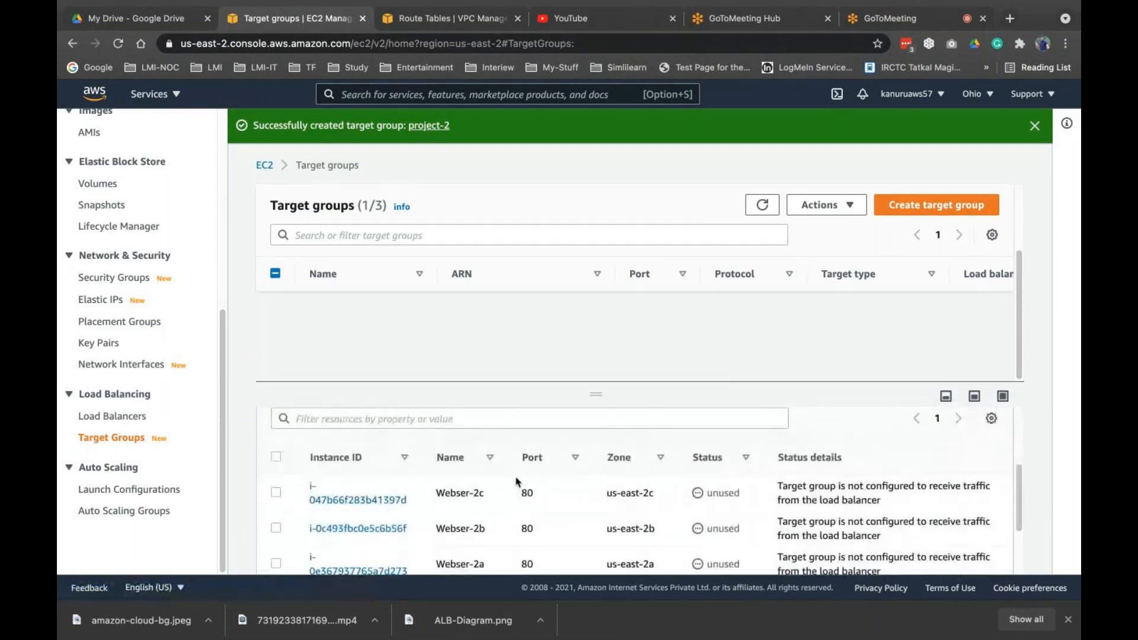
pyautogui.scroll(5, 517, 481)
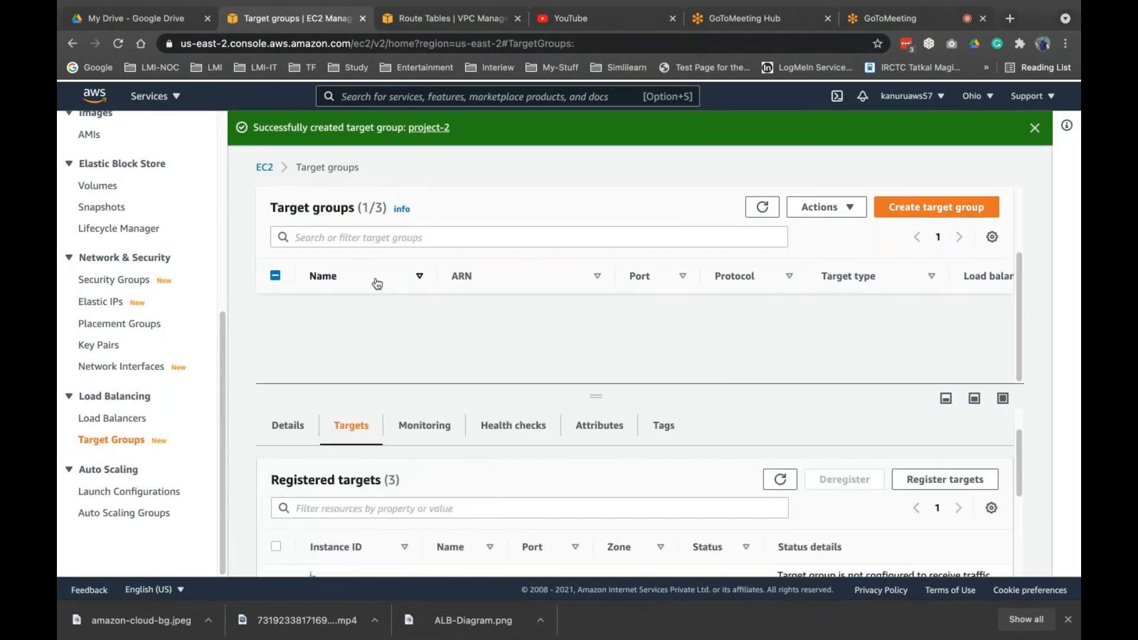
pyautogui.click(275, 363)
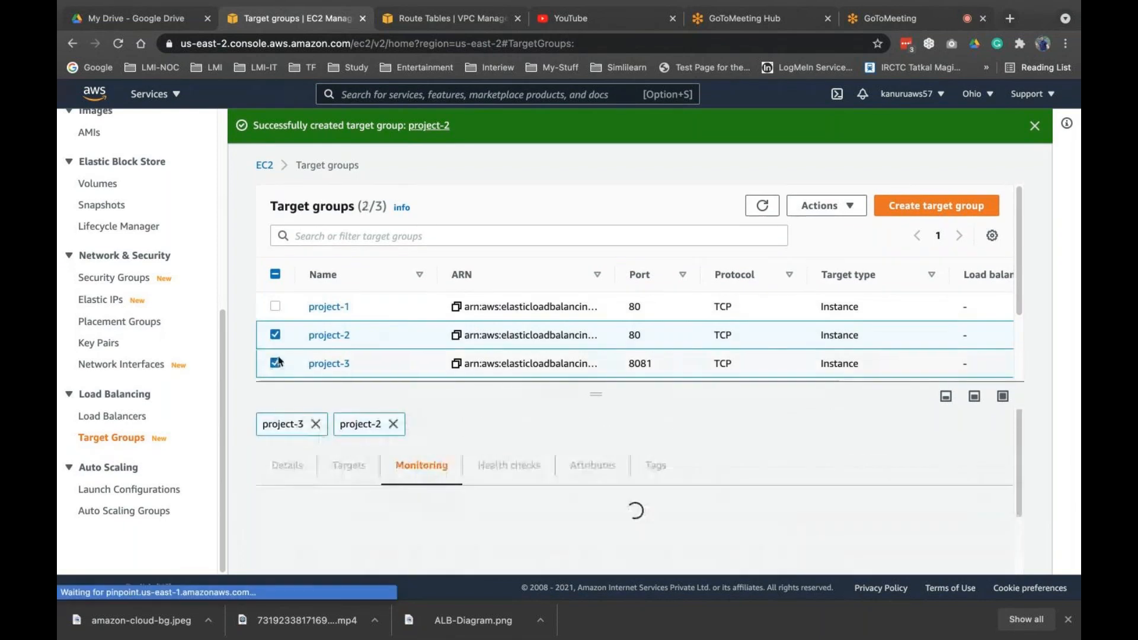
pyautogui.click(276, 334)
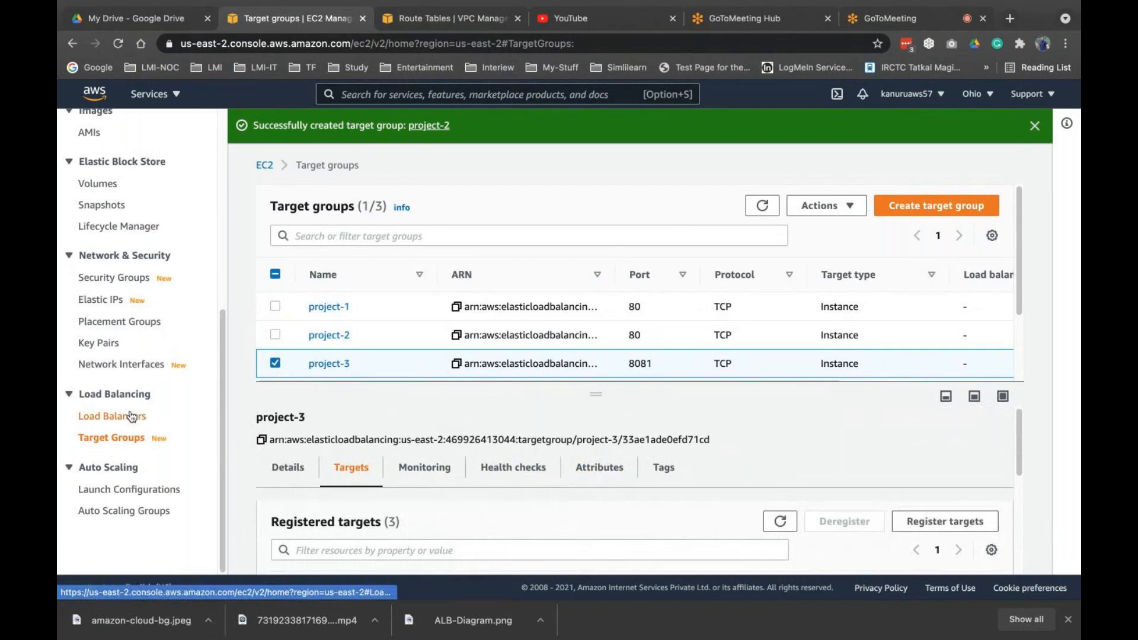
# Start creating a Network Load Balancer and name it my-net-lb.
pyautogui.click(132, 417)
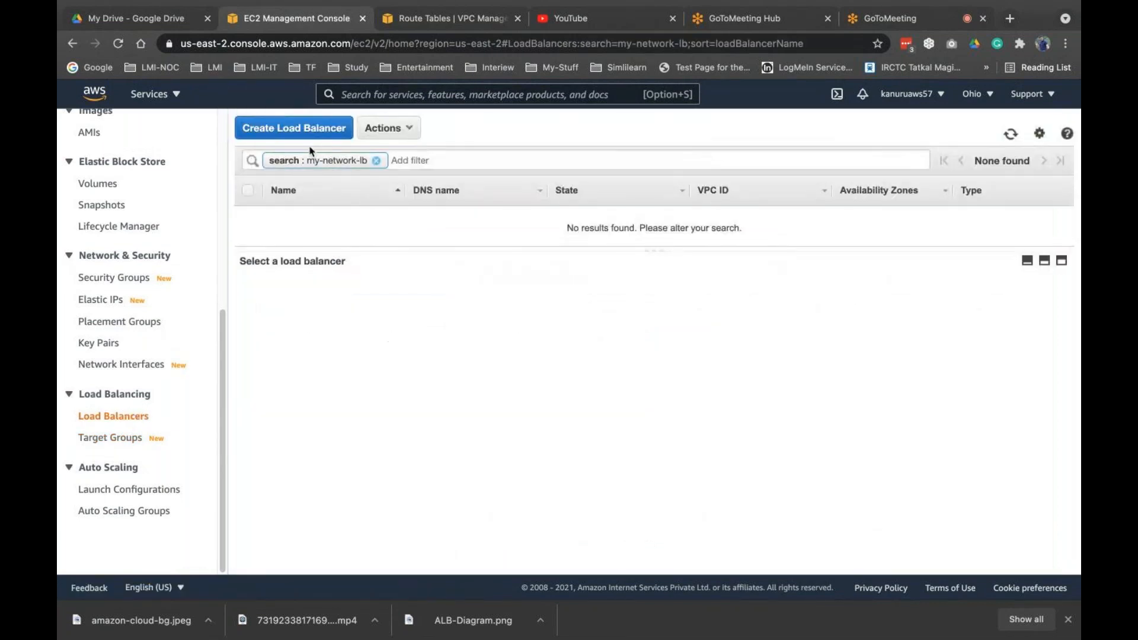
pyautogui.click(303, 137)
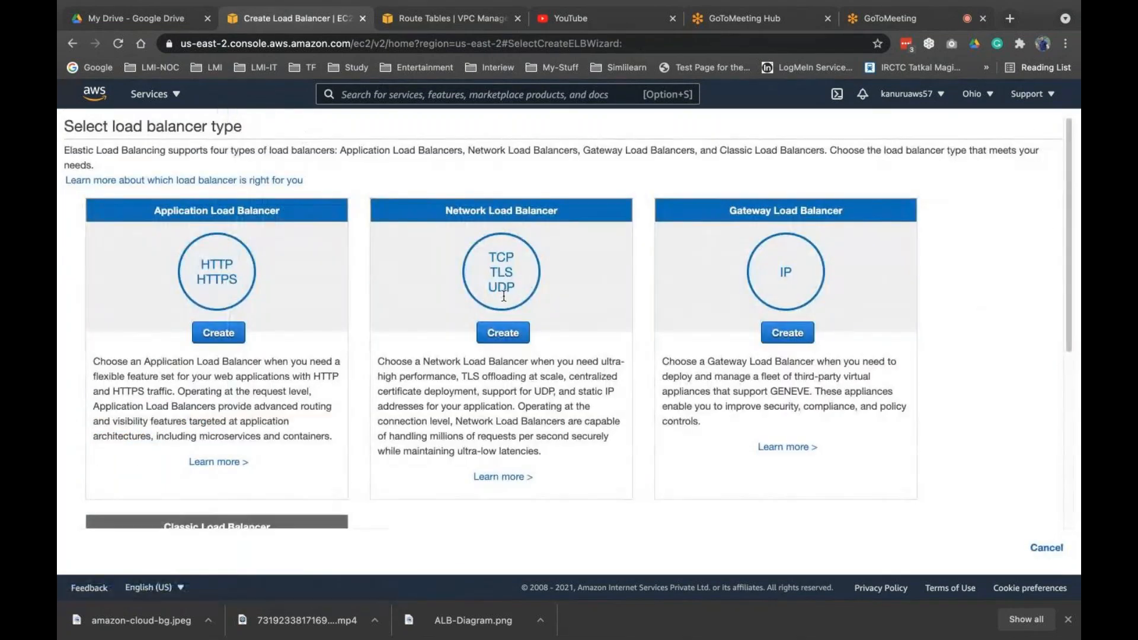
pyautogui.click(503, 332)
pyautogui.click(443, 345)
pyautogui.write('my-net-lb')
# Choose my-vpc as the VPC in the load balancer's network mapping.
pyautogui.scroll(-3, 443, 344)
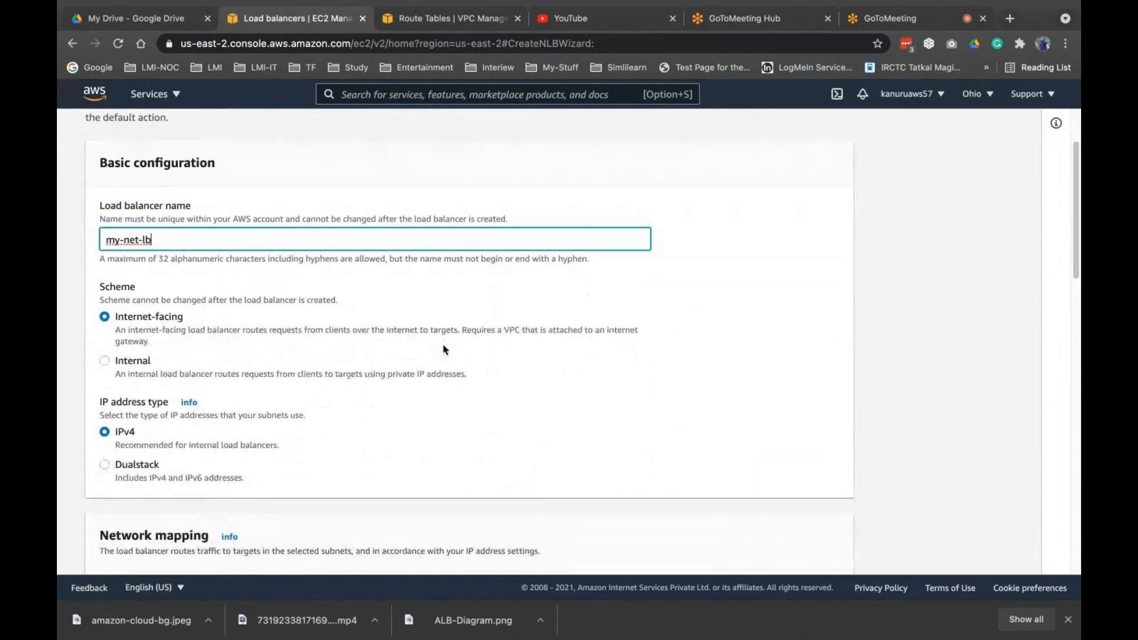
pyautogui.scroll(-4, 323, 408)
pyautogui.click(291, 351)
pyautogui.click(252, 449)
# Map the load balancer to the us-east-2a, us-east-2b and us-east-2c availability zones.
pyautogui.scroll(-3, 249, 447)
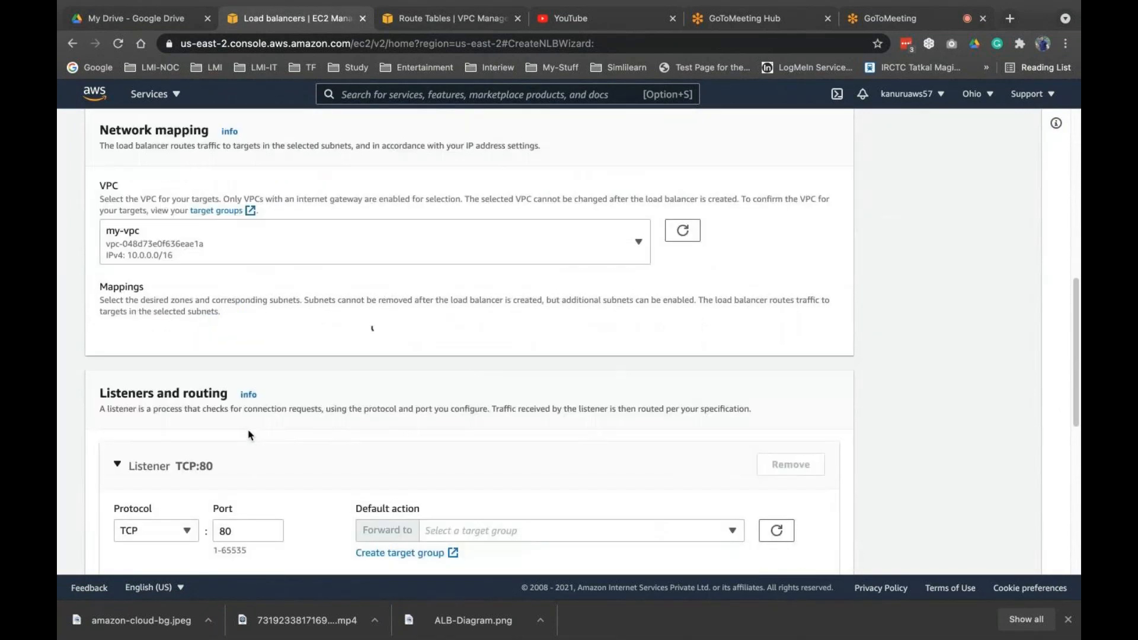
pyautogui.scroll(1, 196, 418)
pyautogui.click(112, 310)
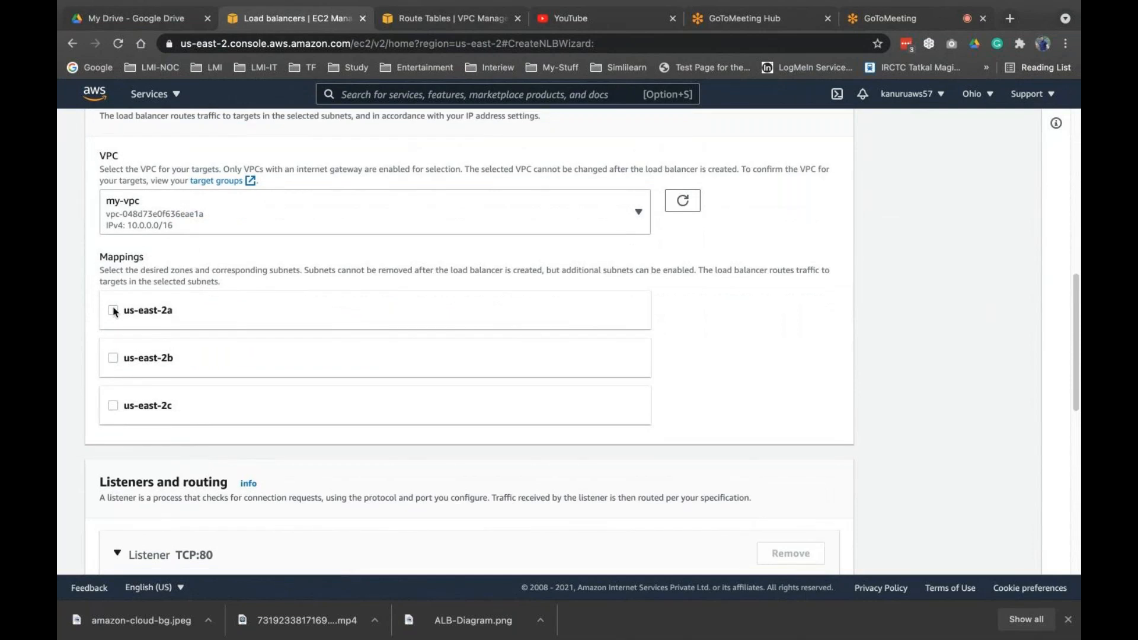
pyautogui.click(112, 515)
pyautogui.scroll(-2, 113, 513)
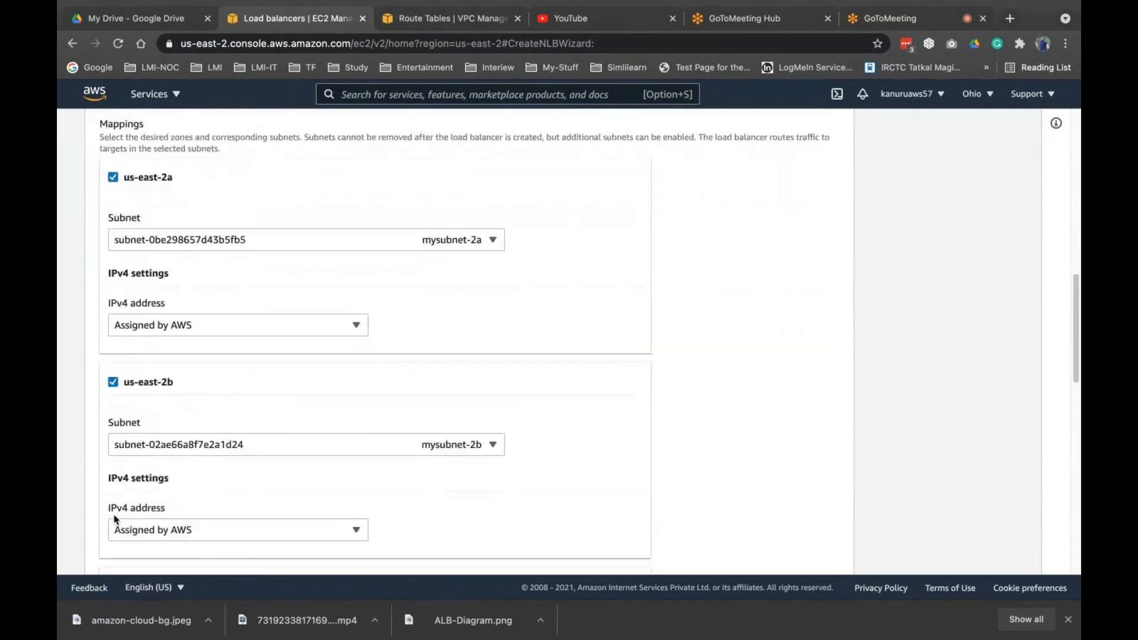
pyautogui.scroll(-2, 109, 525)
pyautogui.click(112, 455)
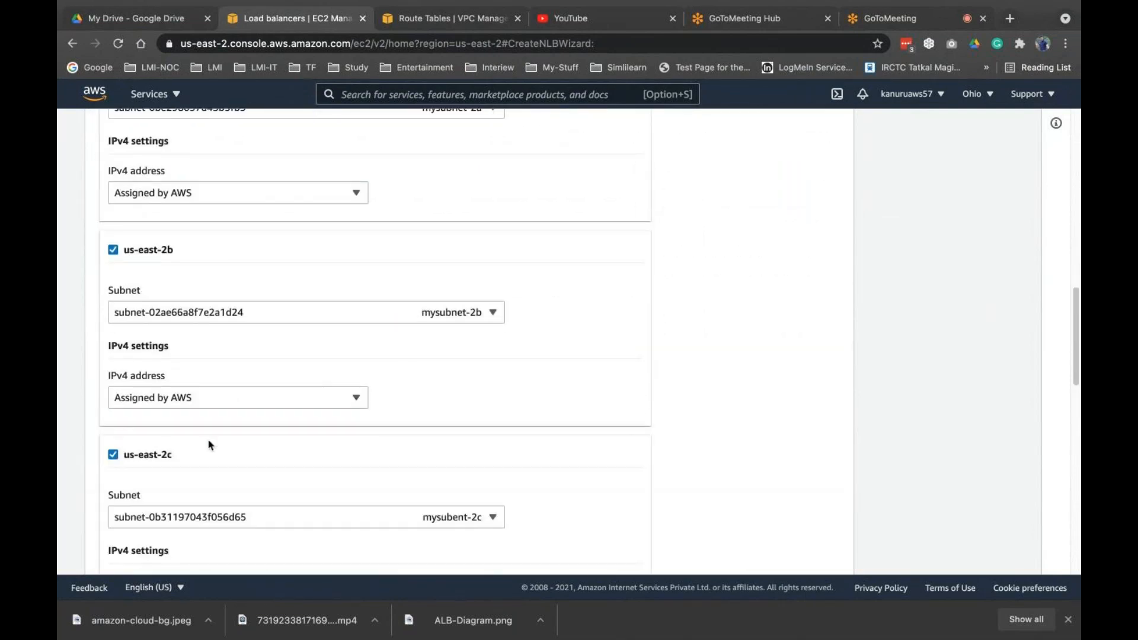
# Make the TCP:80 listener forward to the project-1 target group.
pyautogui.scroll(-5, 209, 445)
pyautogui.scroll(-2, 213, 441)
pyautogui.scroll(-2, 203, 321)
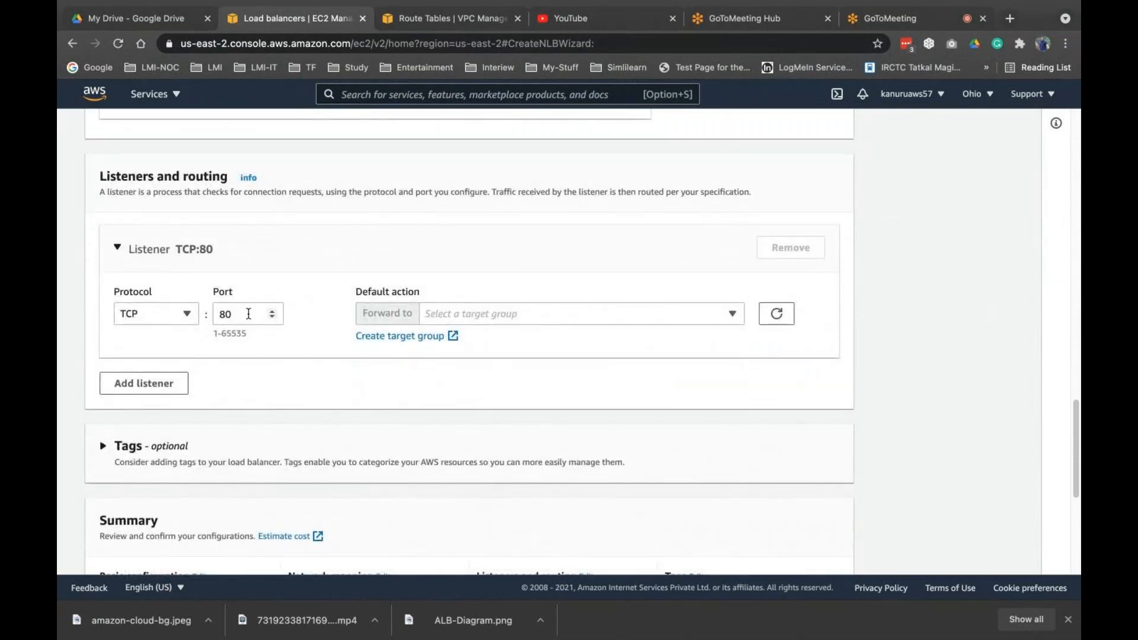
pyautogui.click(453, 314)
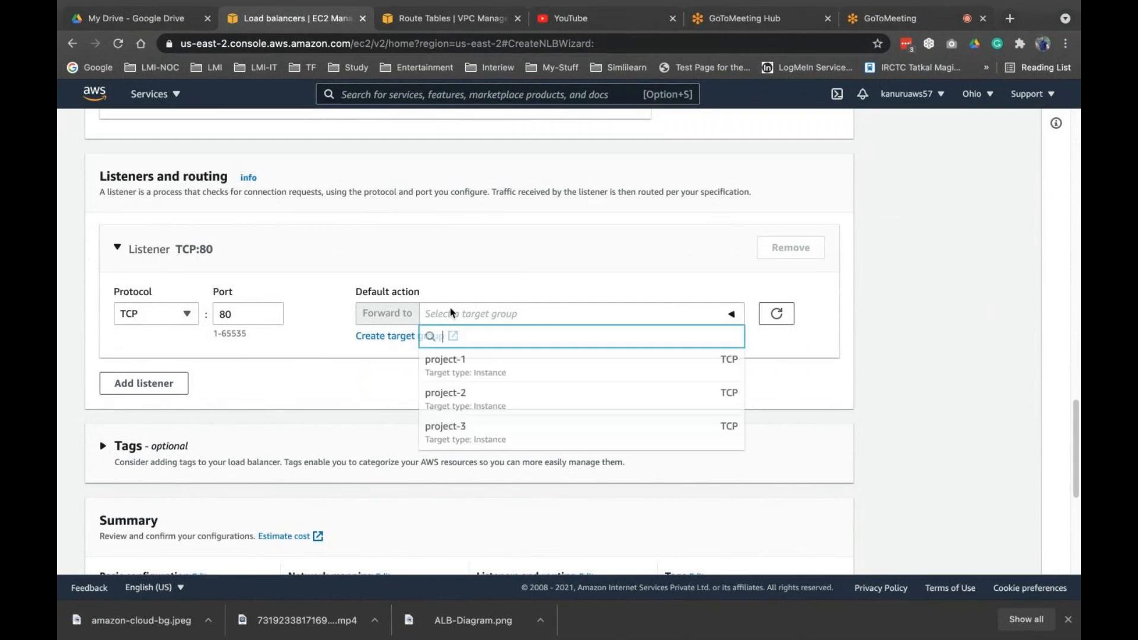
pyautogui.click(435, 366)
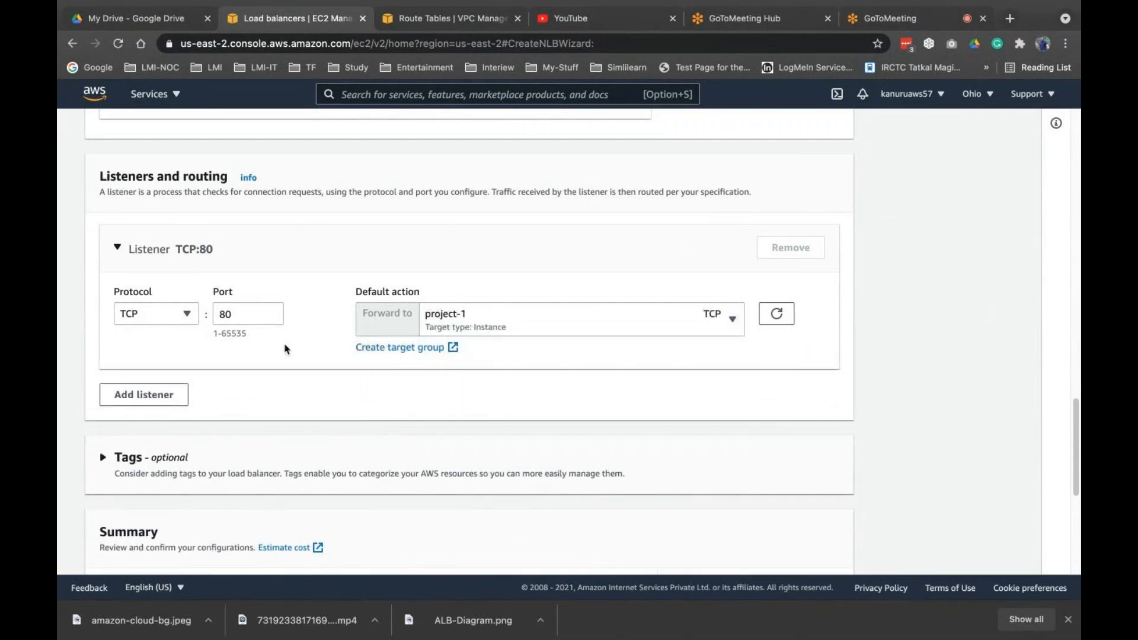
# Add a TCP listener on port 8080 that forwards to the project-2 target group.
pyautogui.click(143, 395)
pyautogui.click(195, 375)
pyautogui.click(196, 375)
pyautogui.click(241, 376)
pyautogui.press('BackSpace')
pyautogui.write('080')
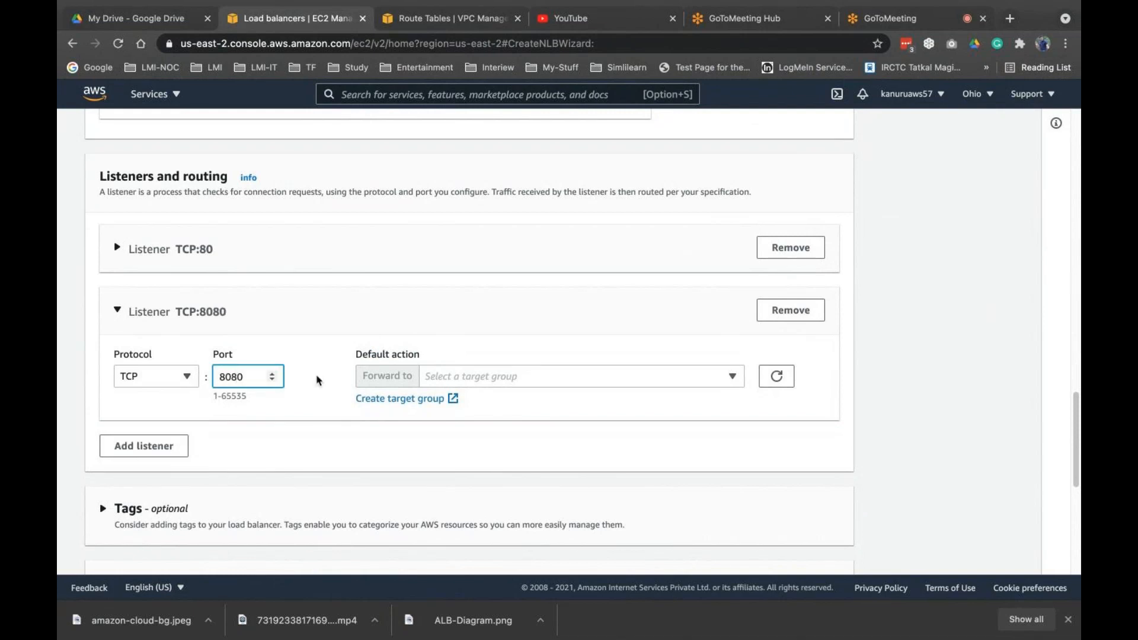
pyautogui.click(478, 380)
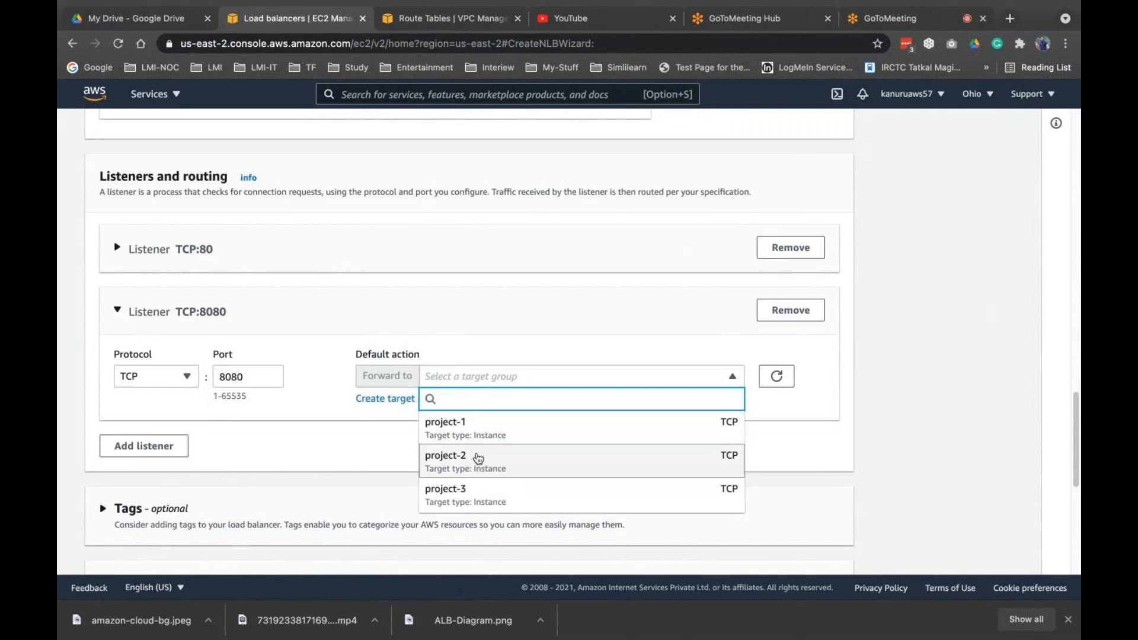
pyautogui.click(478, 459)
# Add a third TCP listener on port 8081 that forwards to the project-3 target group.
pyautogui.click(134, 457)
pyautogui.click(176, 442)
pyautogui.click(259, 445)
pyautogui.press('BackSpace')
pyautogui.write('081')
pyautogui.click(462, 444)
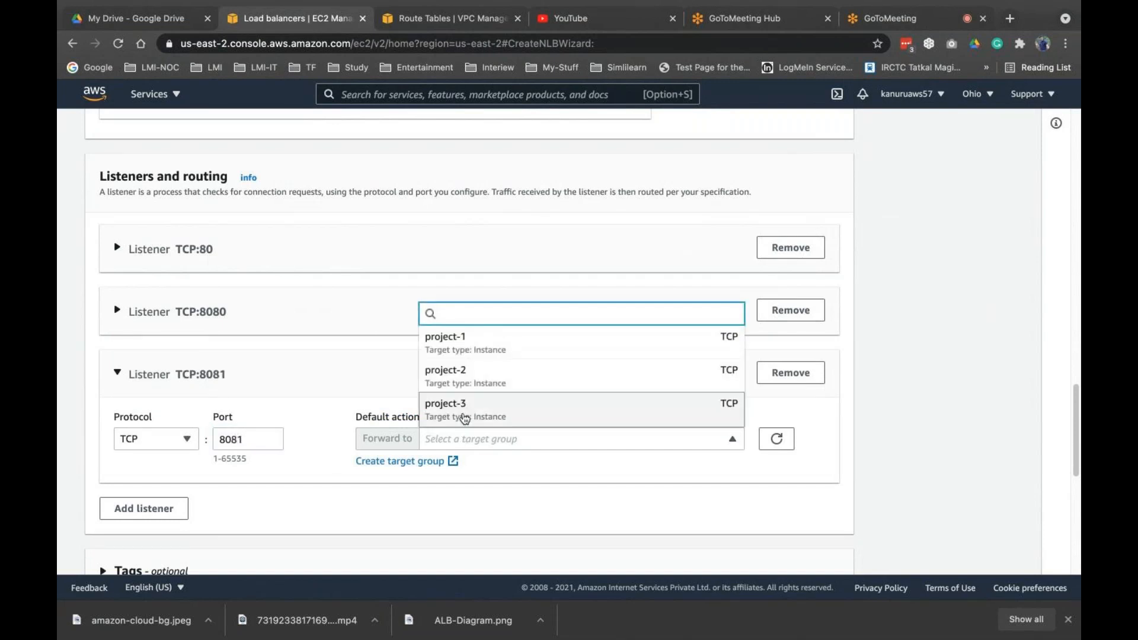
pyautogui.click(465, 419)
# Review the three listeners and the configuration summary of the load balancer.
pyautogui.scroll(-2, 465, 418)
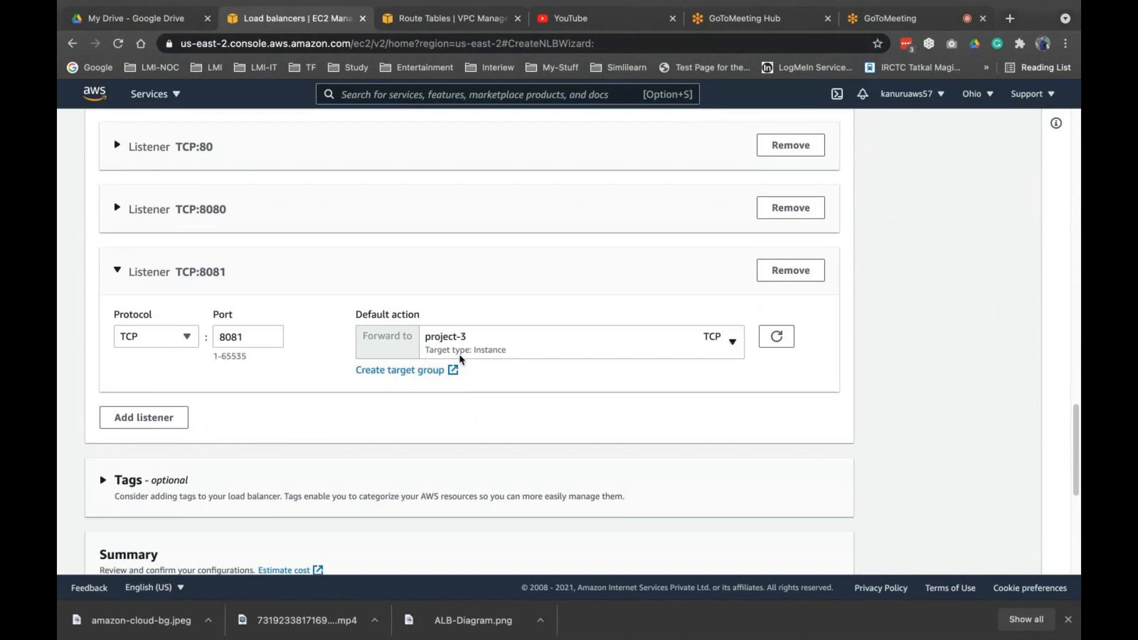
pyautogui.scroll(2, 460, 358)
pyautogui.click(118, 349)
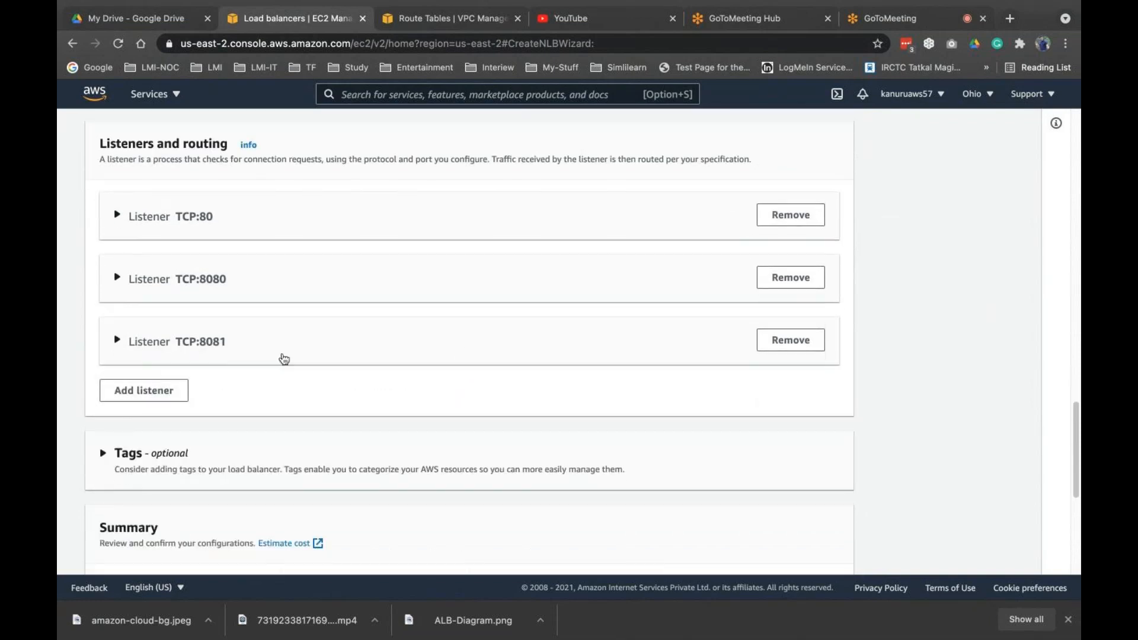
pyautogui.scroll(-5, 284, 359)
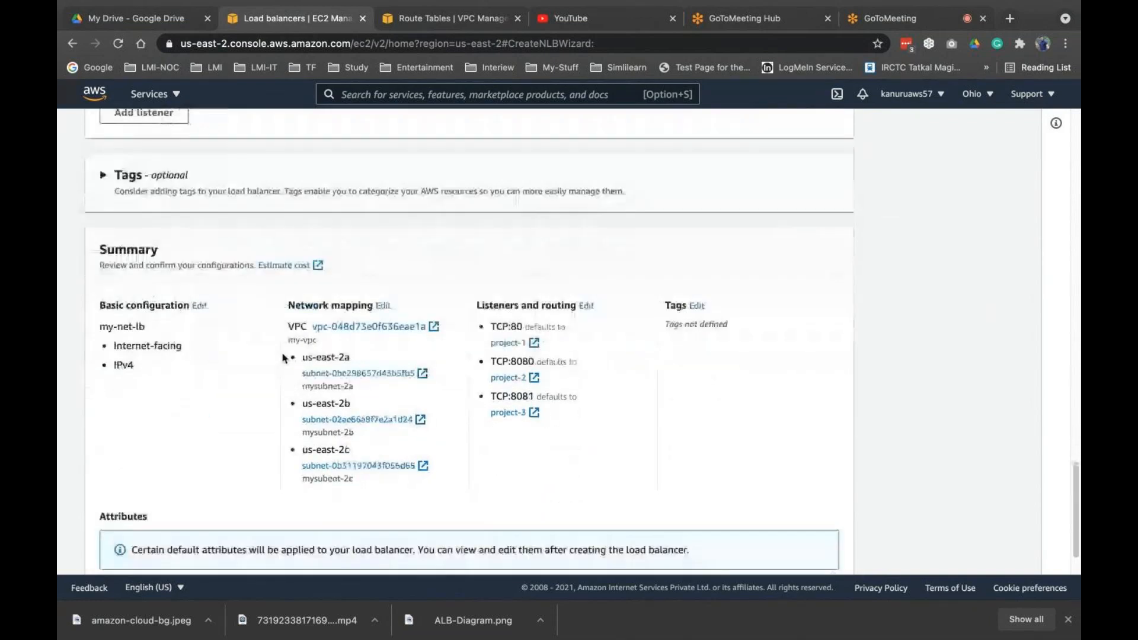
pyautogui.scroll(-2, 635, 573)
pyautogui.scroll(5, 620, 421)
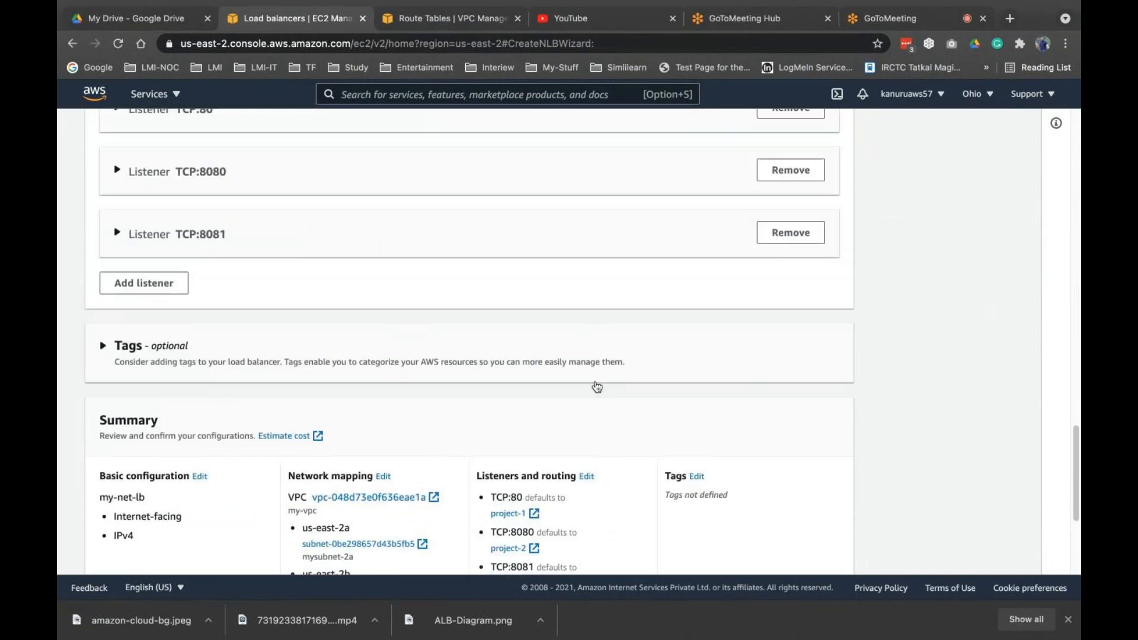
pyautogui.scroll(3, 596, 387)
pyautogui.scroll(-8, 596, 387)
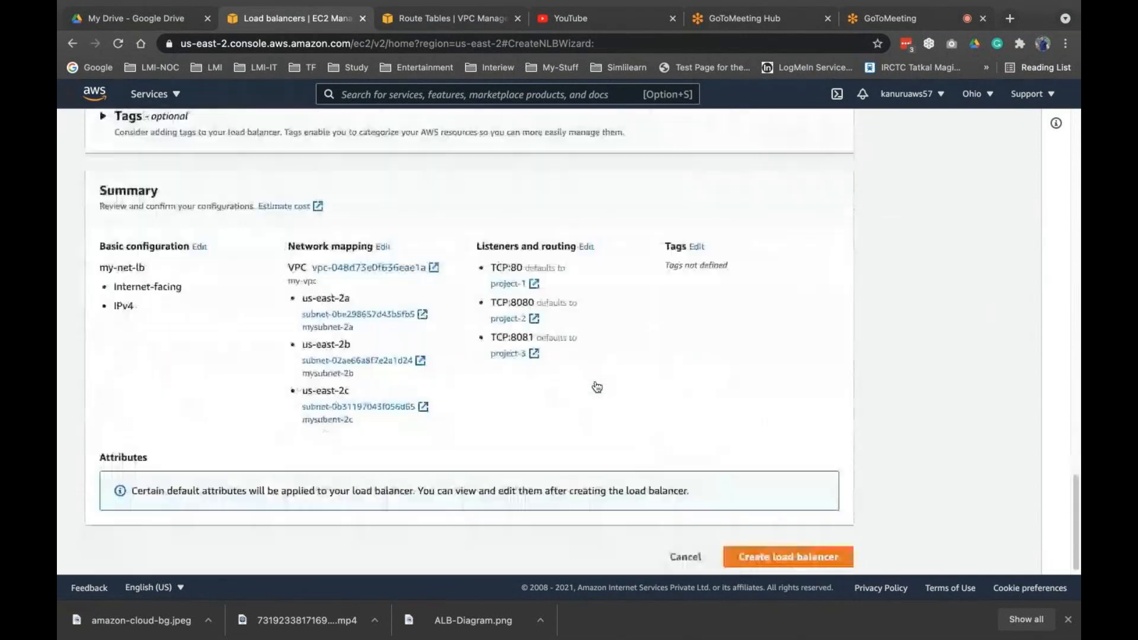
# Create the load balancer and display it in the load balancer list, with the list area enlarged.
pyautogui.click(820, 549)
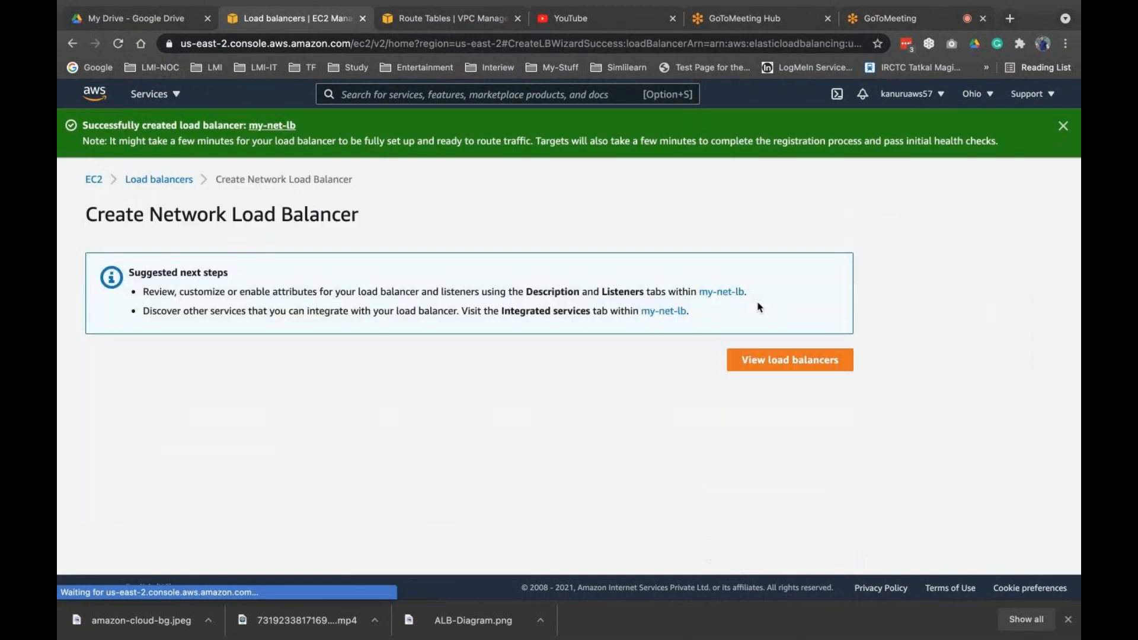
pyautogui.click(782, 359)
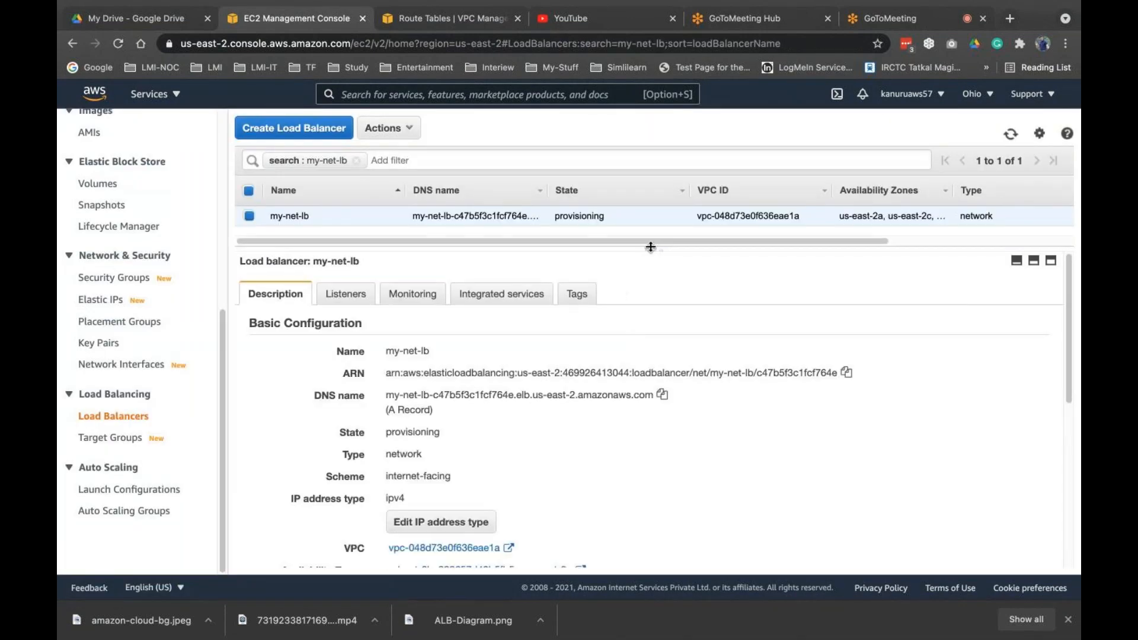
pyautogui.moveTo(653, 250); pyautogui.dragTo(652, 305)
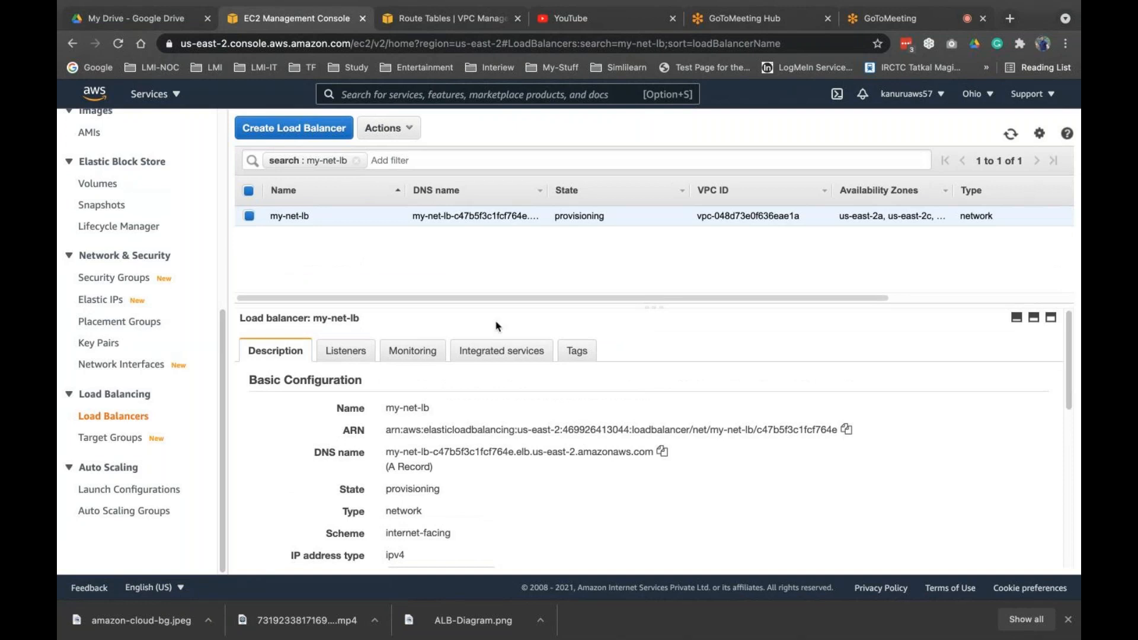
# Open the target groups page and check the status of the project-3 group's registered targets.
pyautogui.click(348, 352)
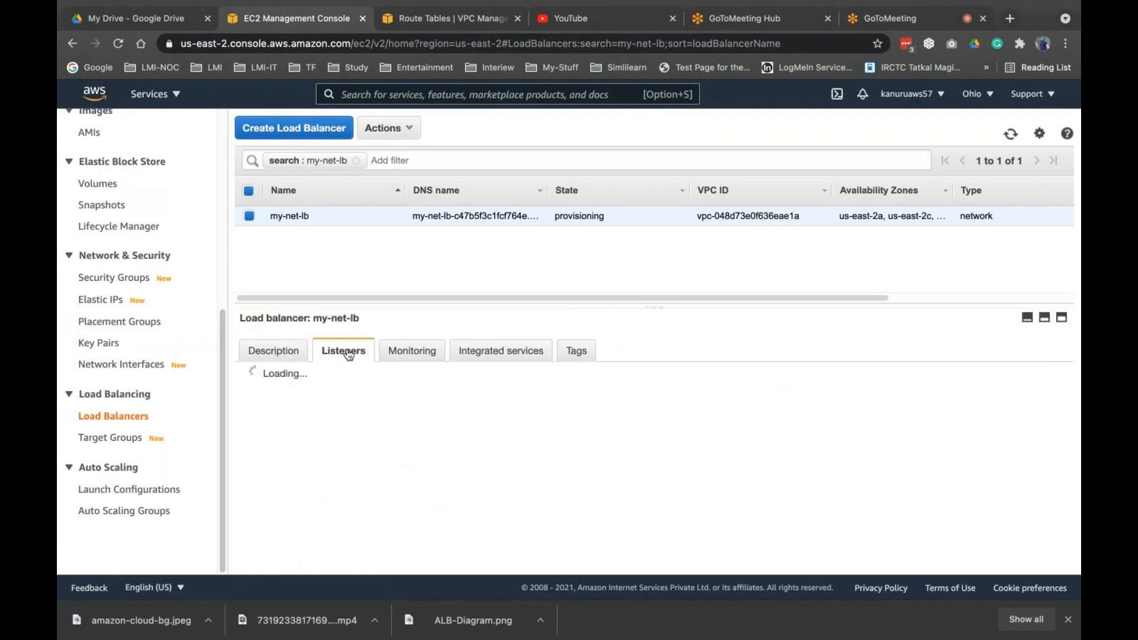
pyautogui.click(256, 357)
pyautogui.click(95, 437)
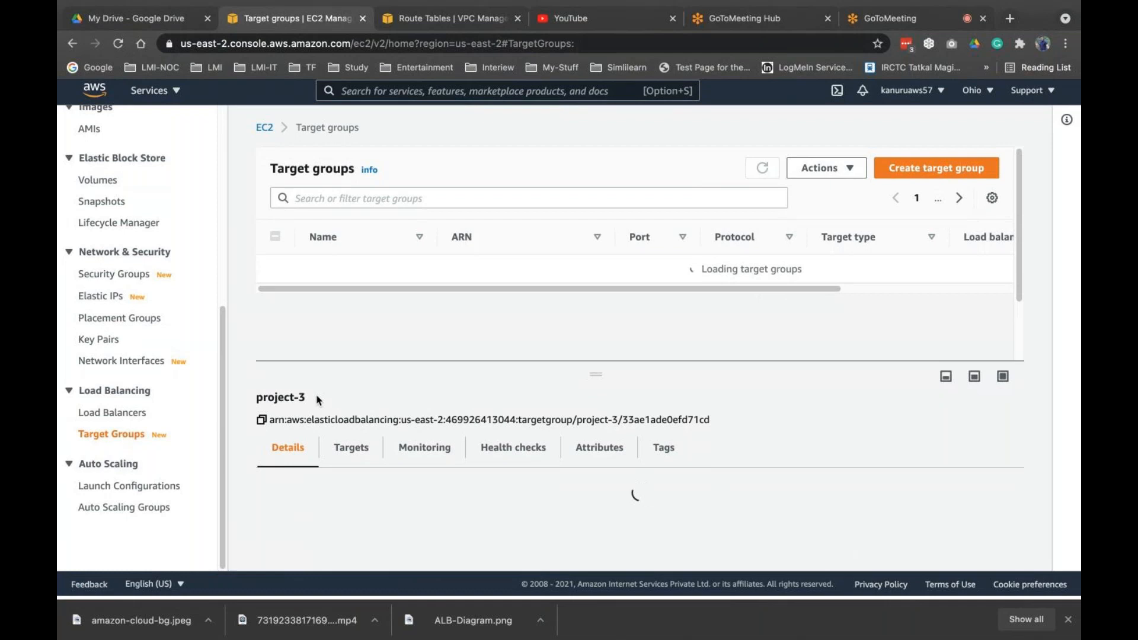
pyautogui.click(351, 448)
pyautogui.scroll(-1, 354, 454)
pyautogui.scroll(-1, 356, 455)
pyautogui.scroll(1, 632, 460)
pyautogui.scroll(2, 759, 433)
pyautogui.scroll(-3, 735, 468)
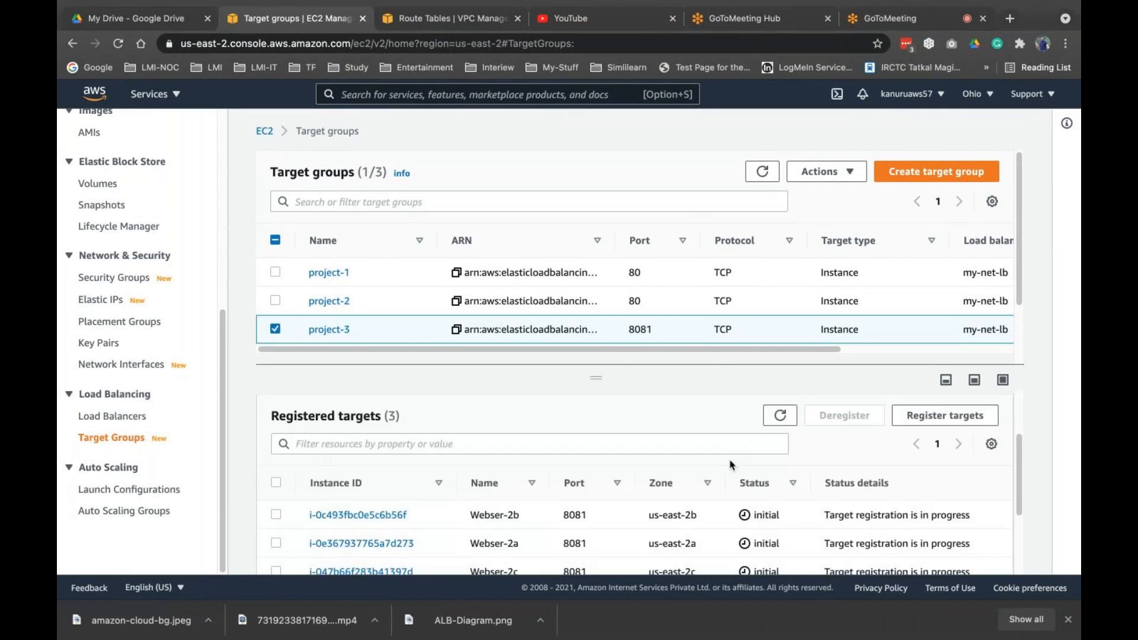
# Check the registered targets of the project-2 target group and of the project-1 target group.
pyautogui.click(276, 301)
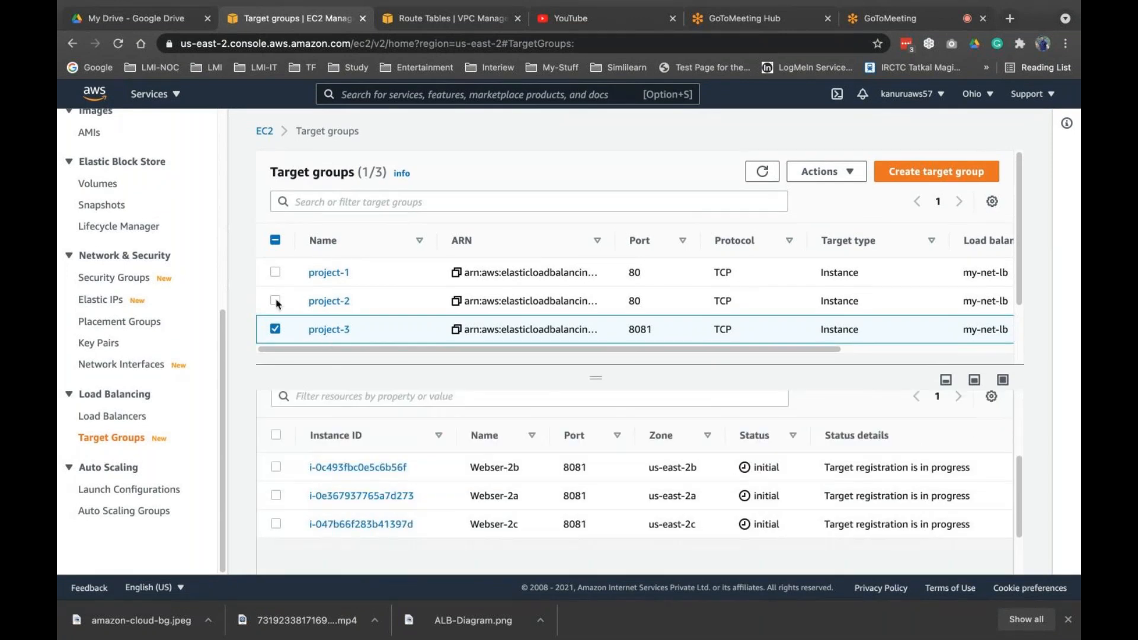
pyautogui.click(275, 329)
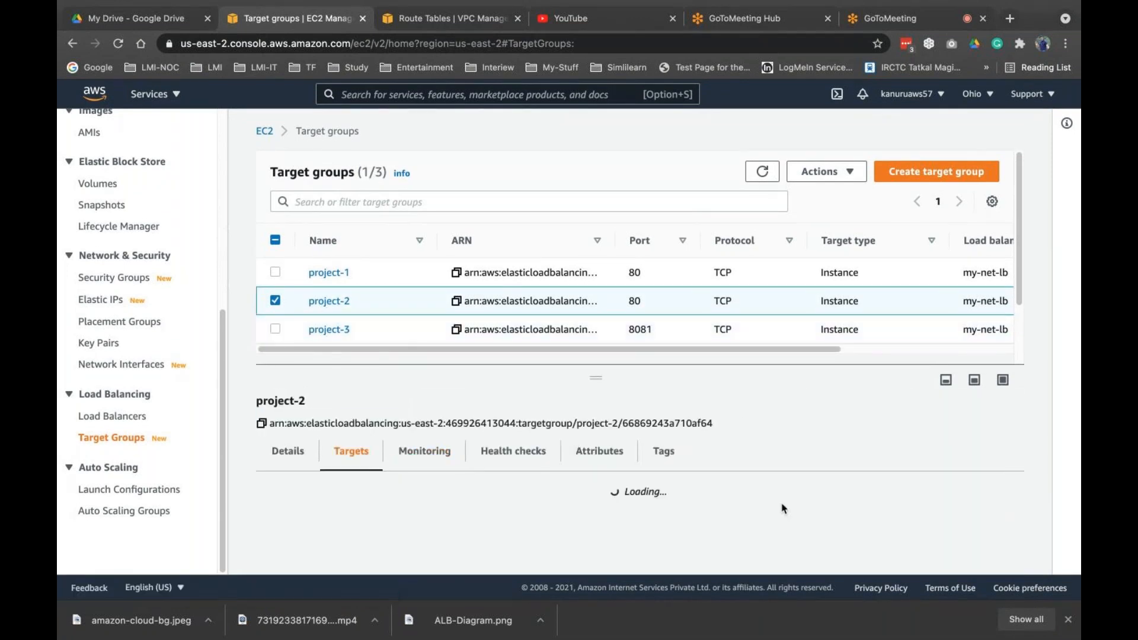
pyautogui.scroll(-2, 782, 509)
pyautogui.scroll(2, 782, 507)
pyautogui.click(275, 301)
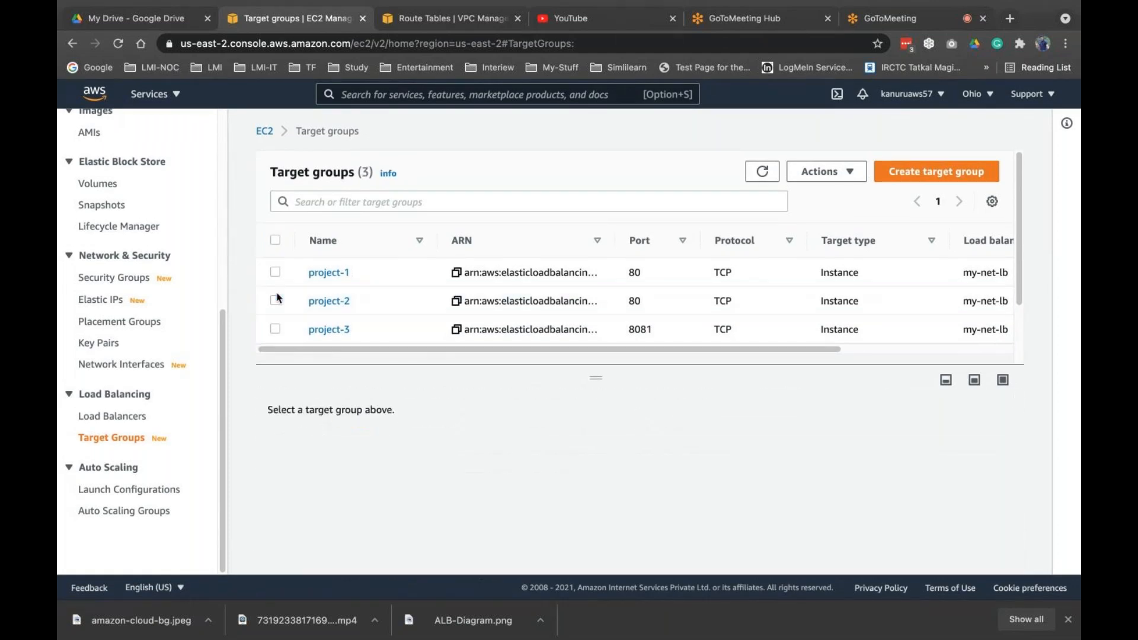
pyautogui.click(275, 272)
pyautogui.click(780, 505)
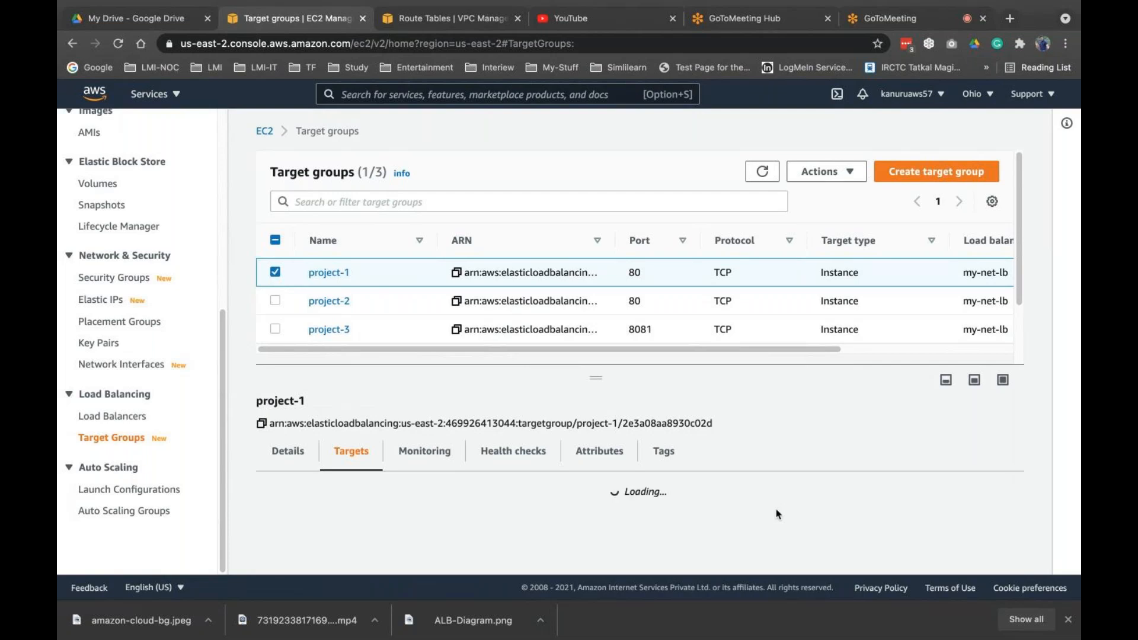
pyautogui.scroll(-3, 778, 514)
pyautogui.scroll(3, 777, 510)
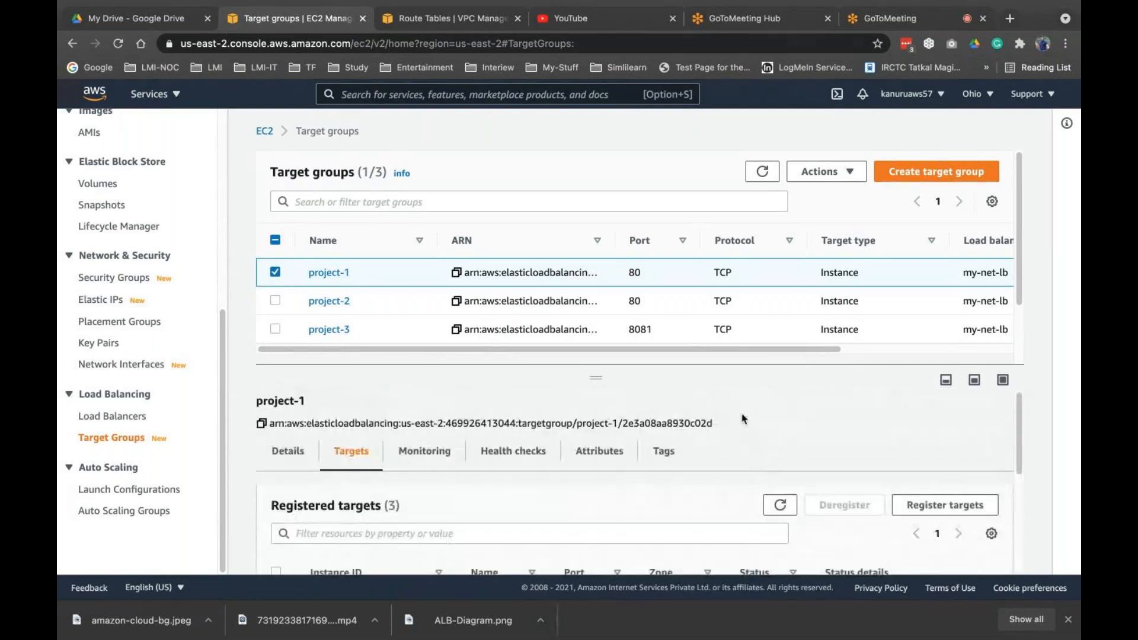
pyautogui.click(874, 17)
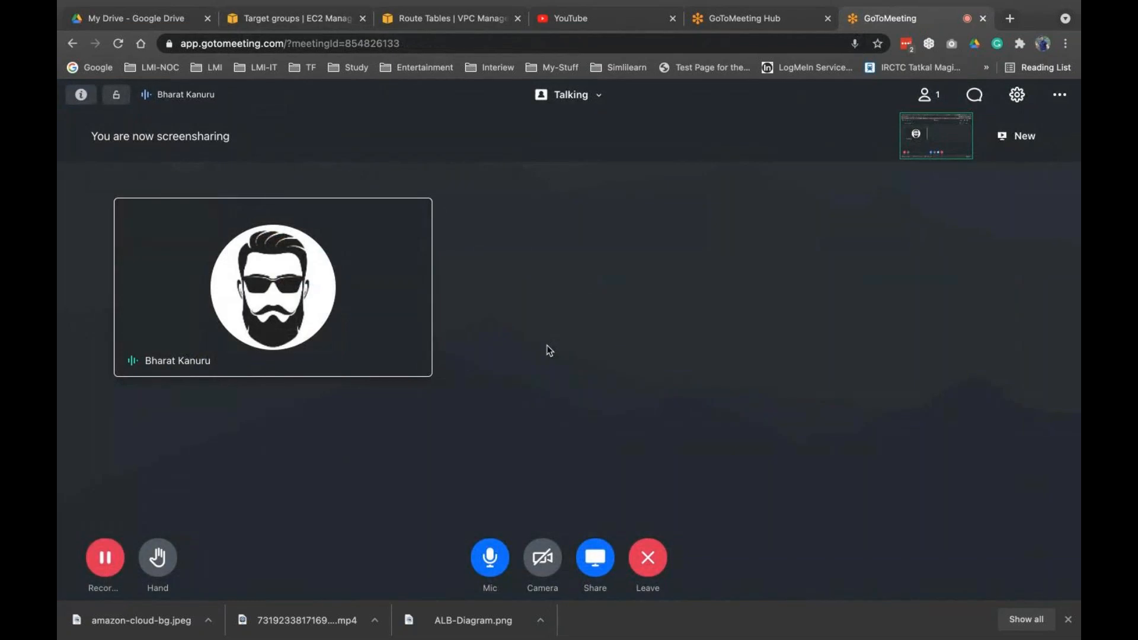
pyautogui.click(106, 566)
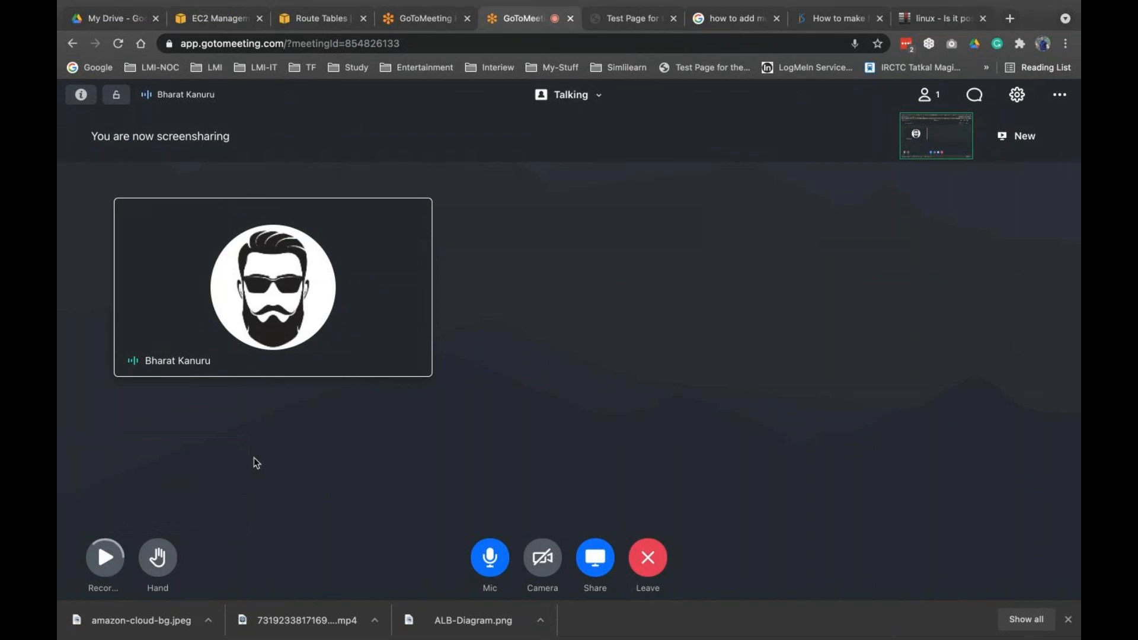
pyautogui.click(233, 26)
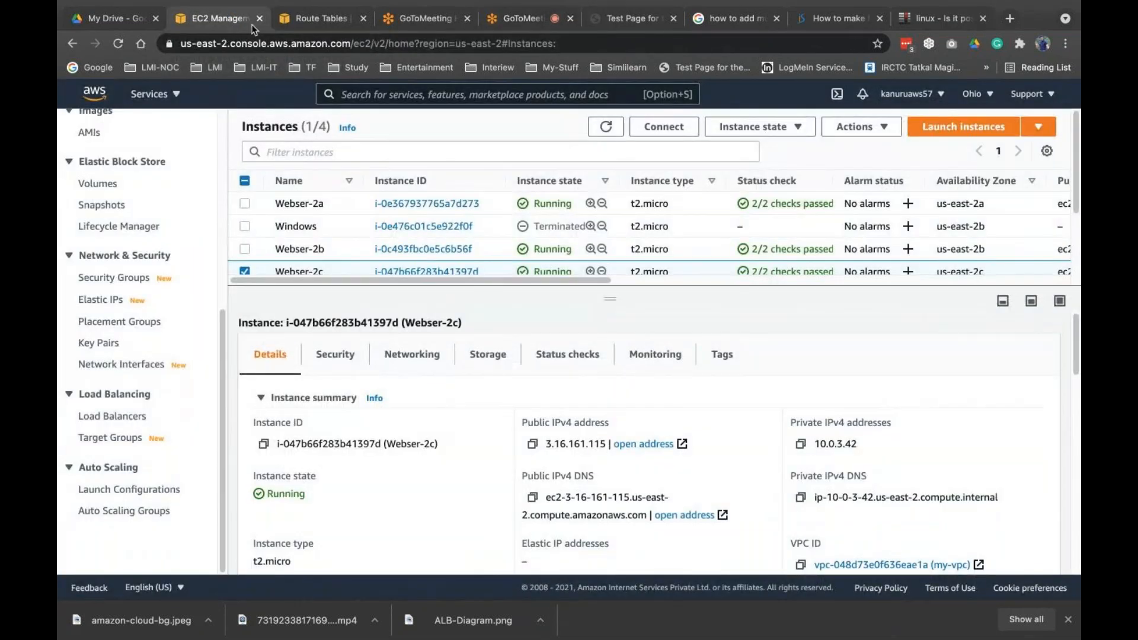
pyautogui.click(398, 25)
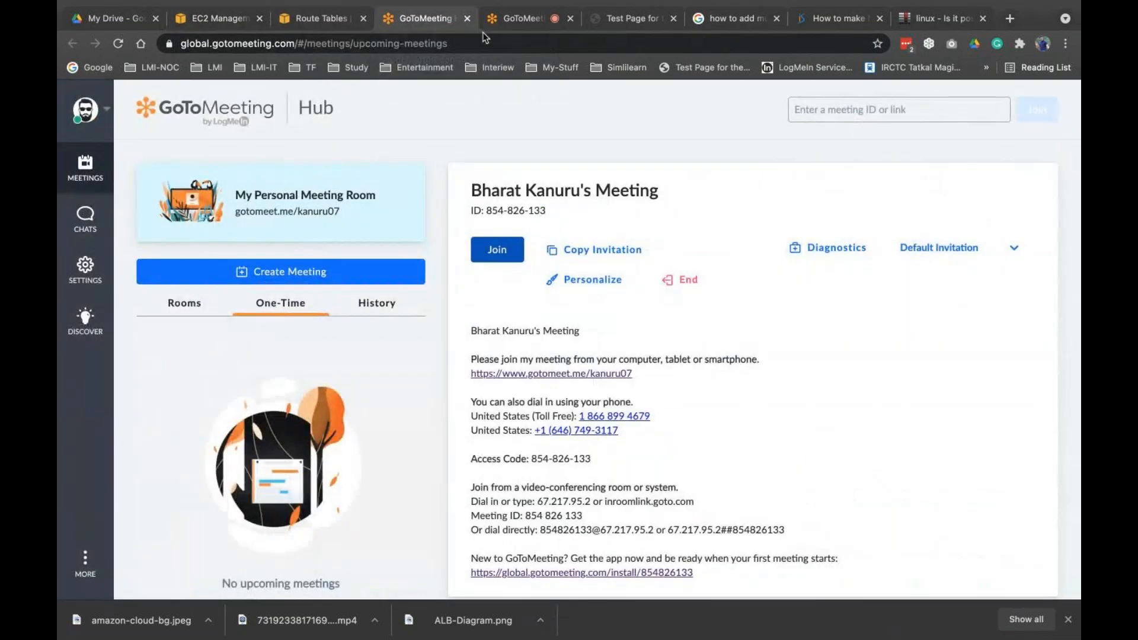
pyautogui.click(510, 12)
pyautogui.click(332, 22)
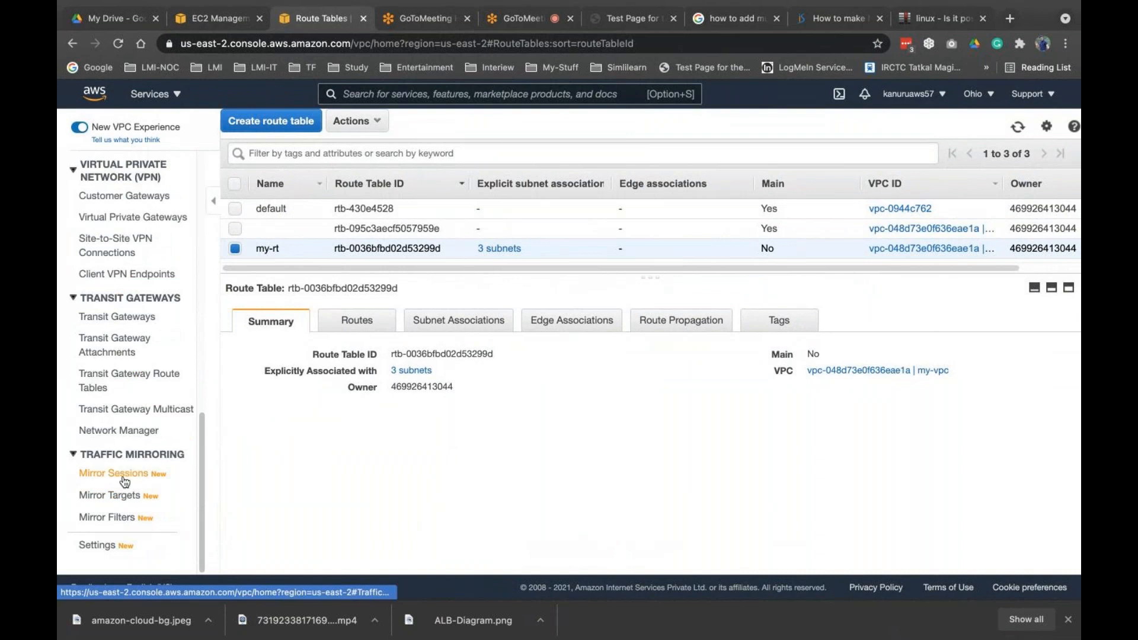
pyautogui.scroll(10, 142, 266)
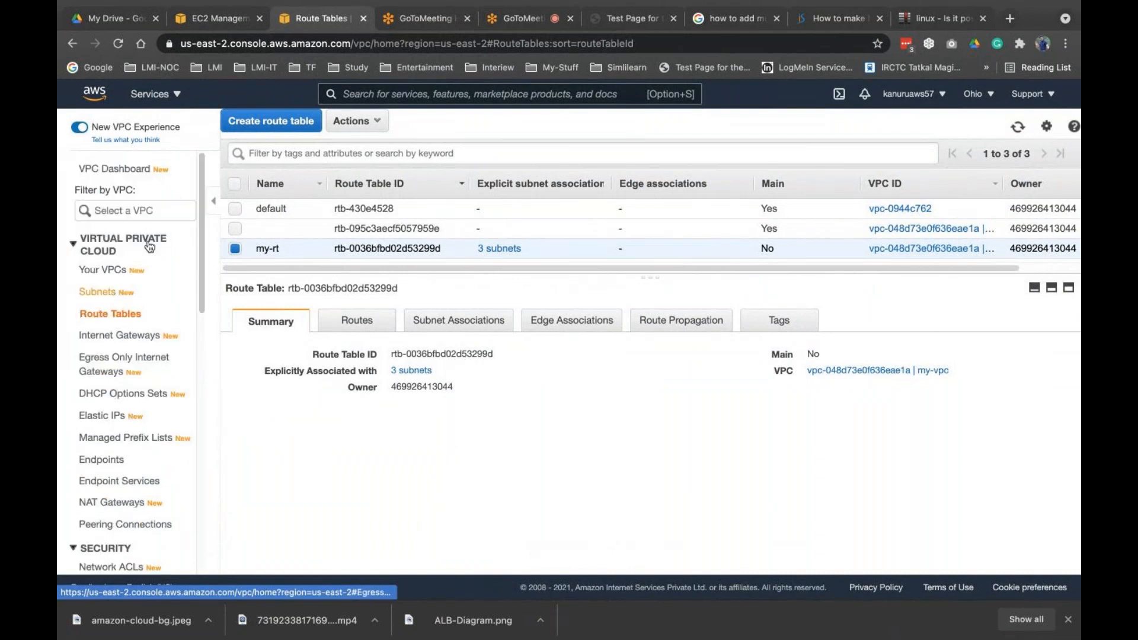
# Return to the EC2 target groups and check the health status of the project-1 group's registered targets.
pyautogui.click(238, 21)
pyautogui.click(119, 438)
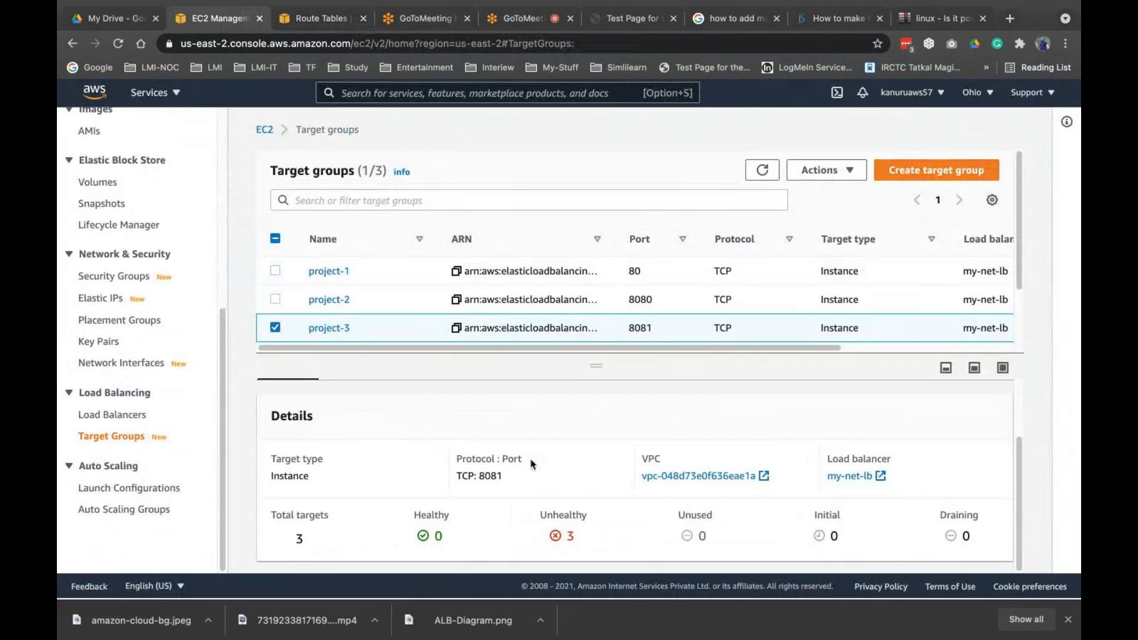
pyautogui.click(396, 275)
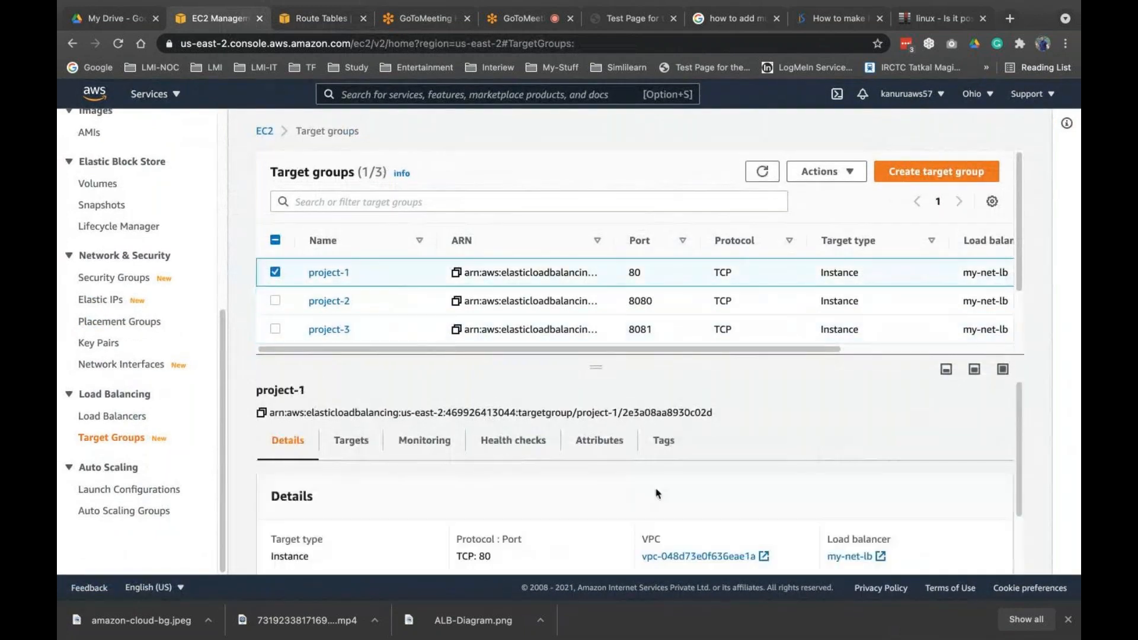
pyautogui.scroll(-2, 658, 493)
pyautogui.scroll(2, 488, 449)
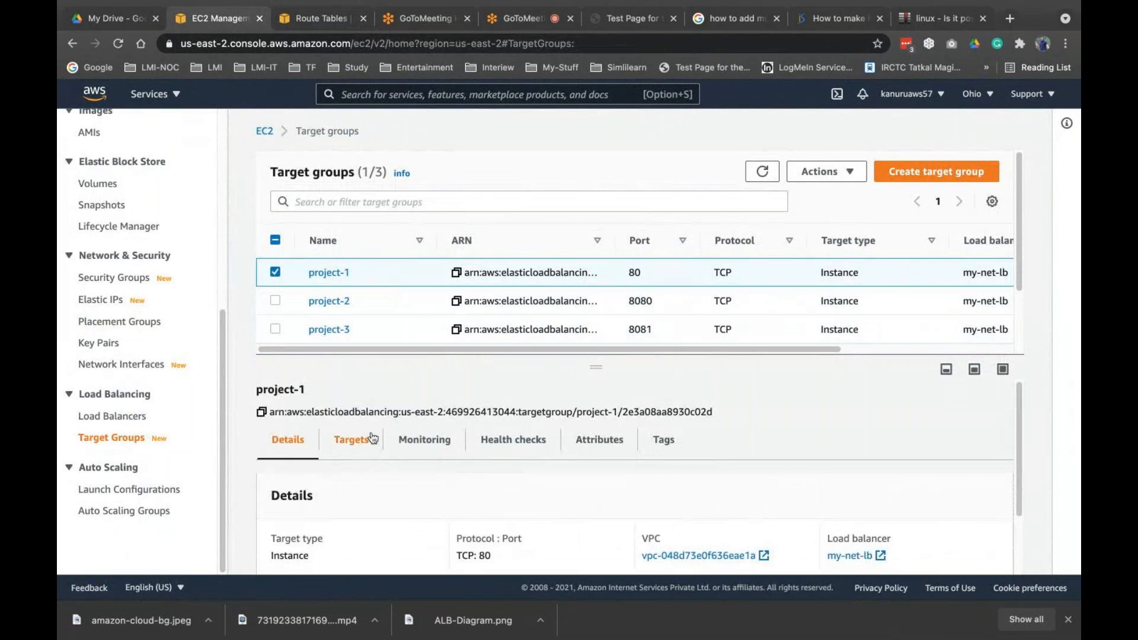
pyautogui.click(350, 440)
pyautogui.scroll(-2, 534, 457)
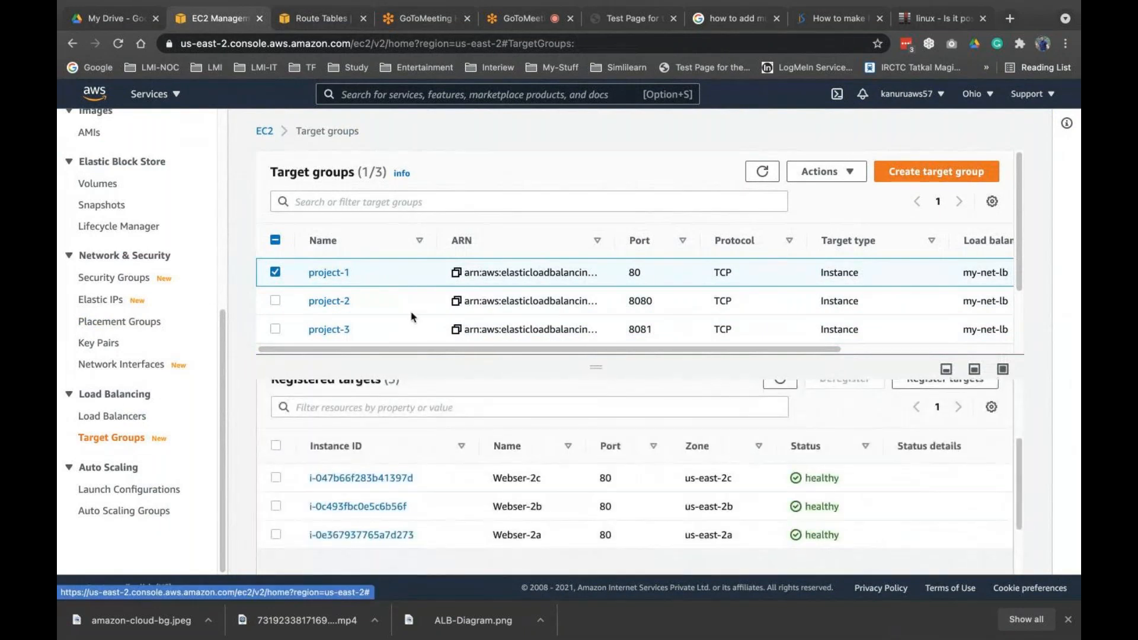
# Check the health status of the instances registered in the project-3 target group.
pyautogui.click(383, 297)
pyautogui.click(468, 335)
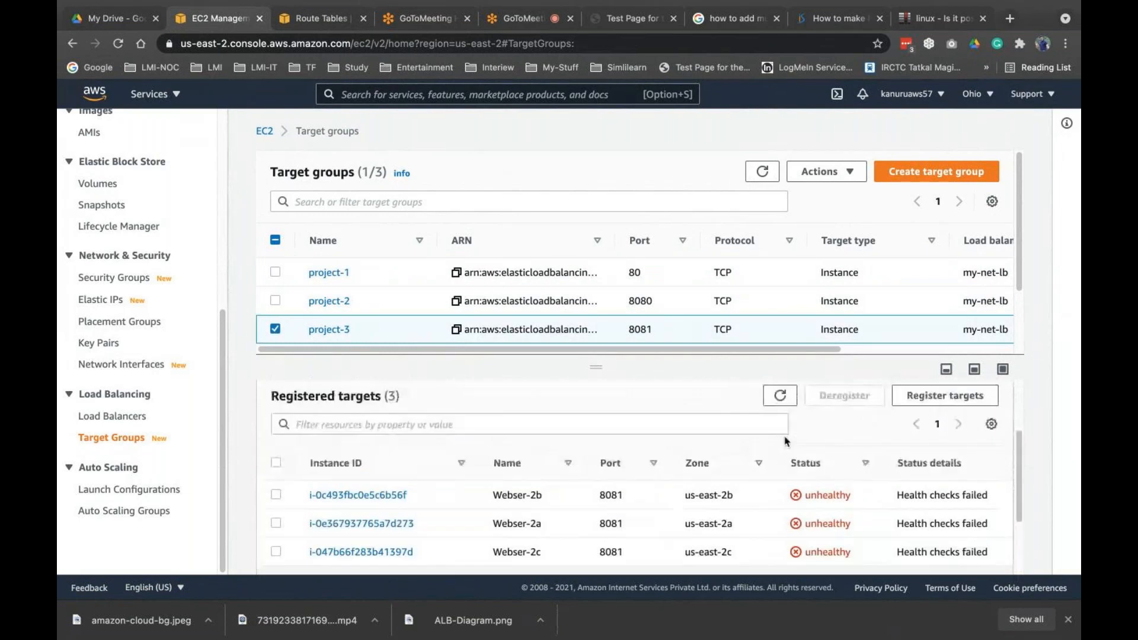
pyautogui.scroll(-1, 729, 468)
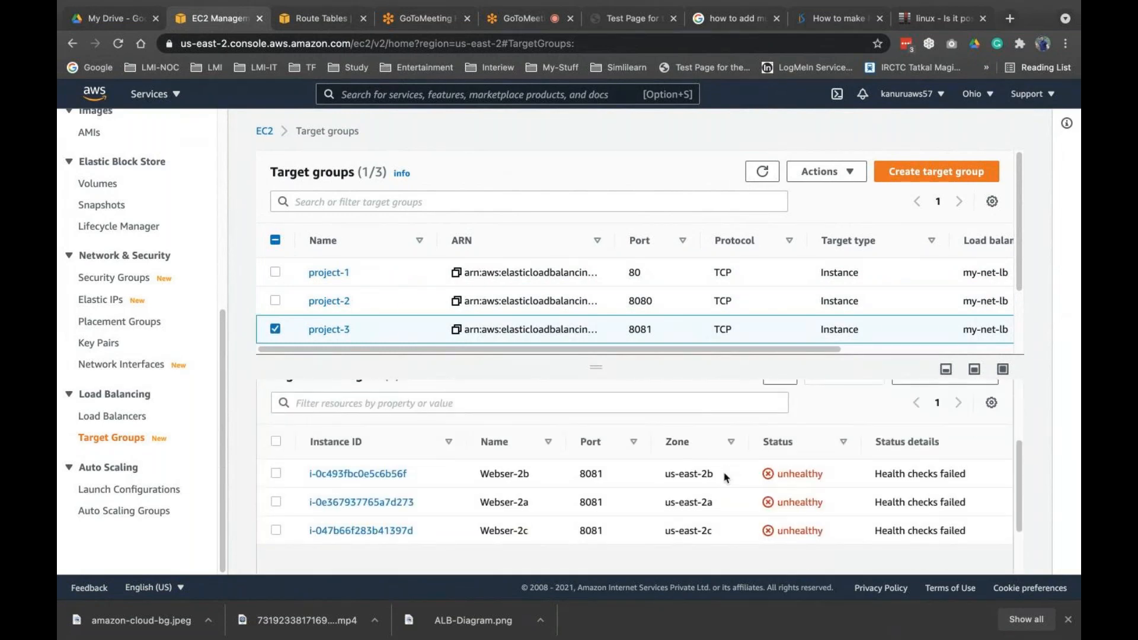
# Examine the health status of project-2's registered targets, particularly Webser-2c on port 8080, and refresh the target list.
pyautogui.click(402, 305)
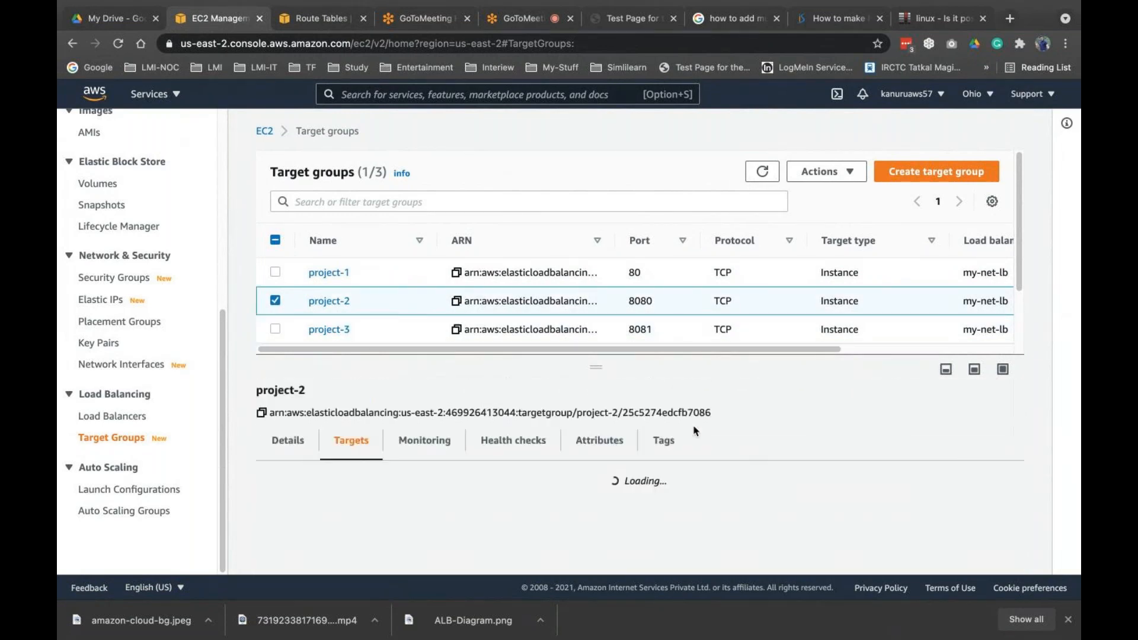
pyautogui.scroll(-1, 687, 429)
pyautogui.moveTo(596, 367); pyautogui.dragTo(606, 325)
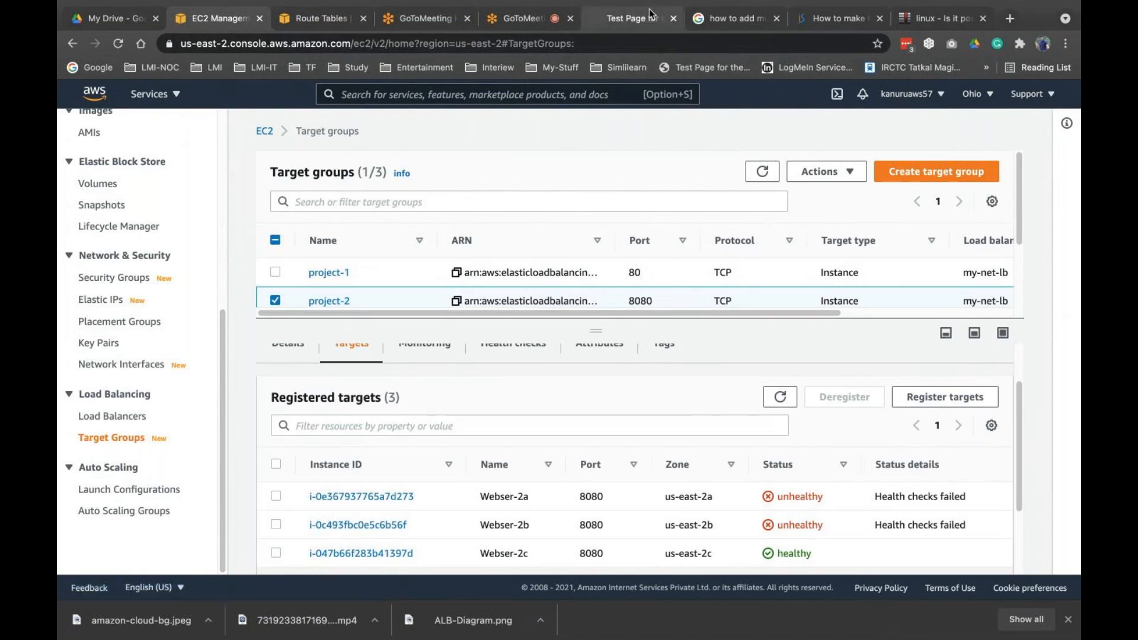
pyautogui.moveTo(810, 553); pyautogui.dragTo(776, 553)
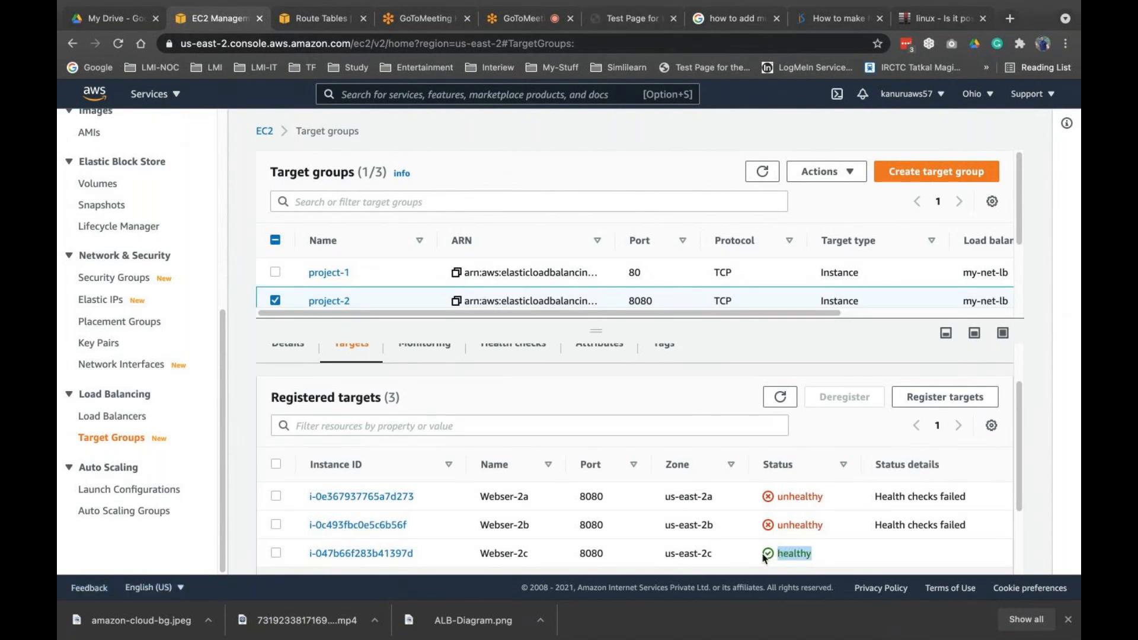
pyautogui.moveTo(529, 555); pyautogui.dragTo(477, 556)
pyautogui.moveTo(609, 556); pyautogui.dragTo(578, 555)
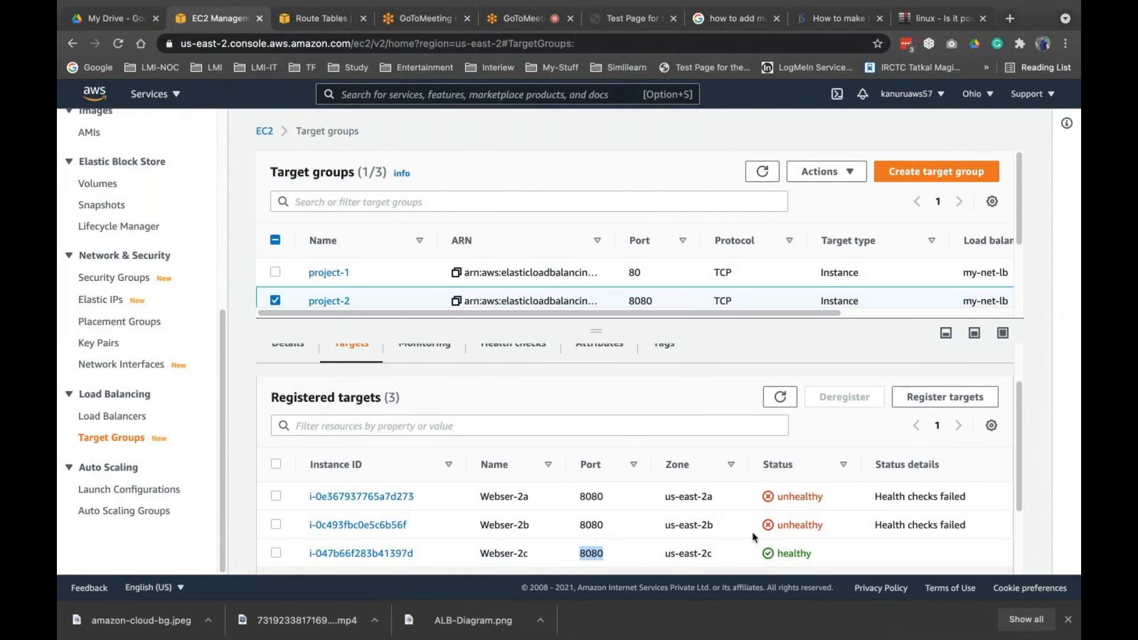
pyautogui.click(780, 397)
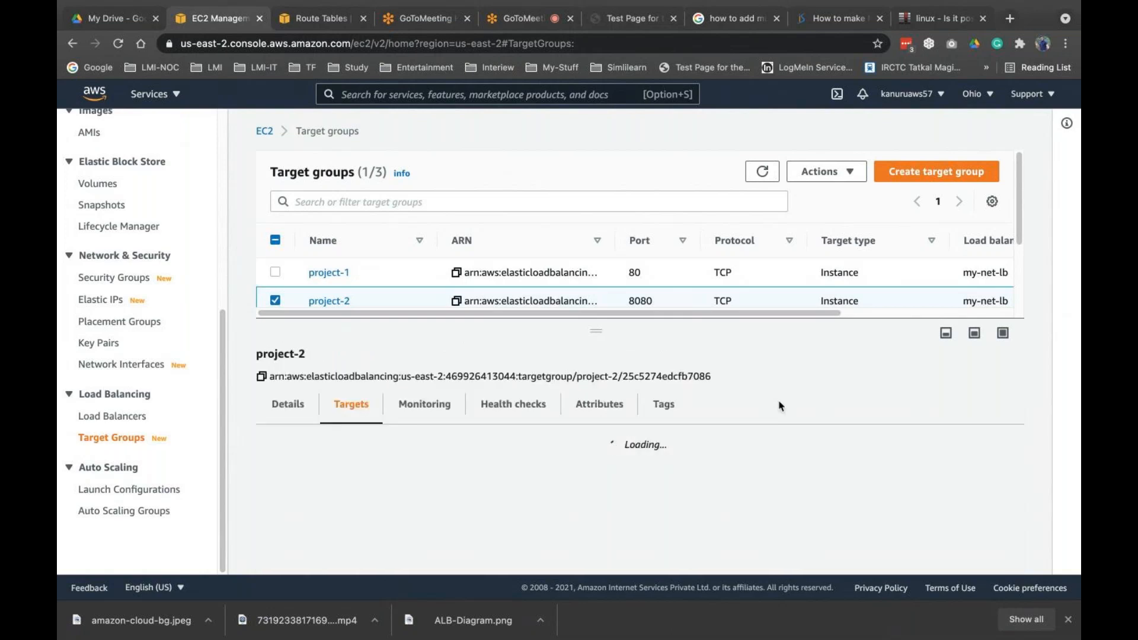
# Copy the DNS name of my-net-lb, load it in a new browser tab, and identify the responding web server.
pyautogui.click(115, 417)
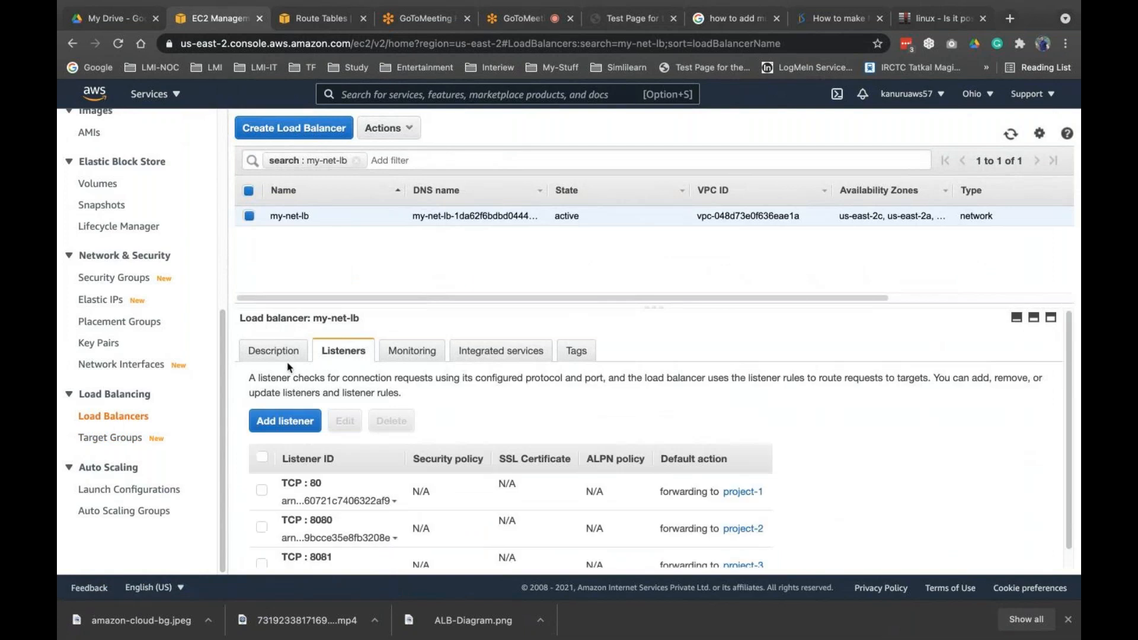
pyautogui.click(288, 358)
pyautogui.click(670, 451)
pyautogui.click(1009, 19)
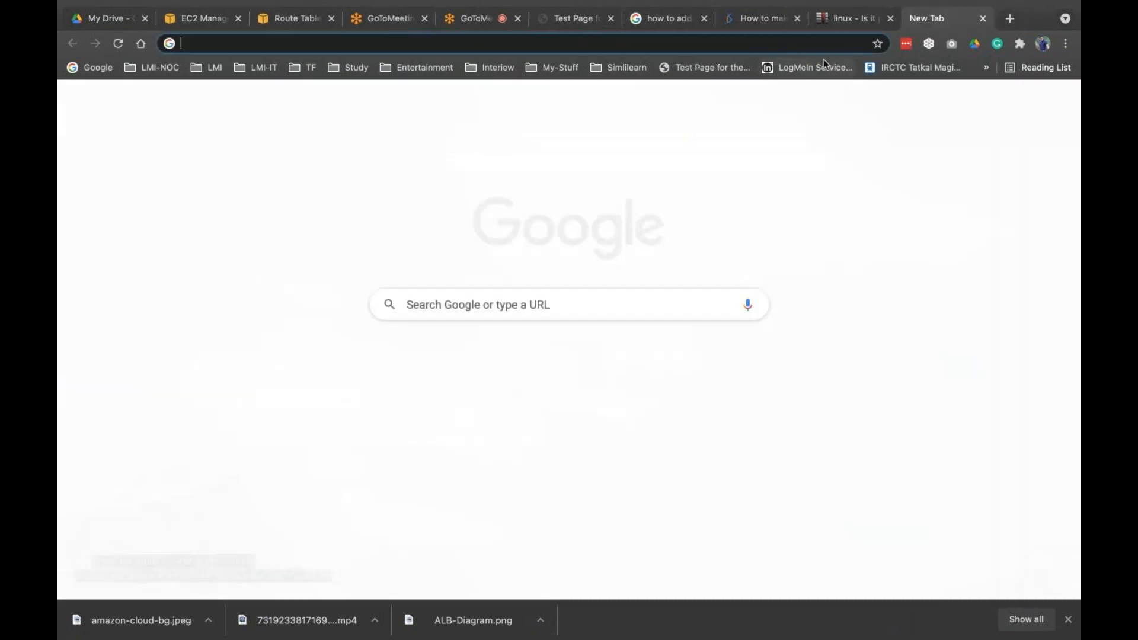
pyautogui.hotkey('ctrl', 'v')
pyautogui.press('Return')
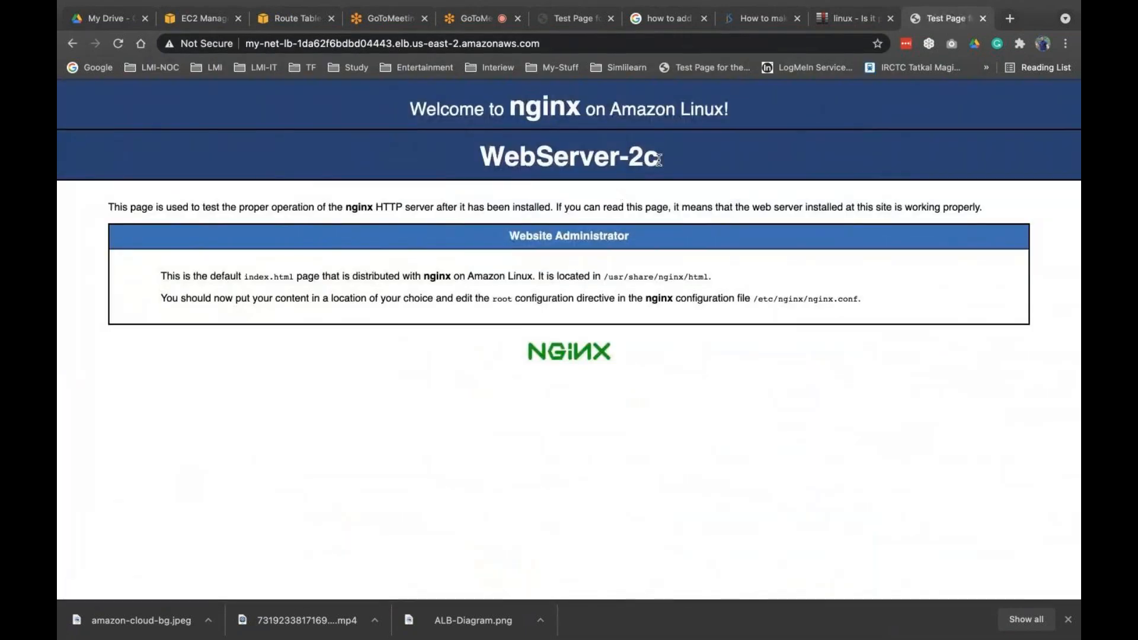
pyautogui.moveTo(658, 159); pyautogui.dragTo(476, 159)
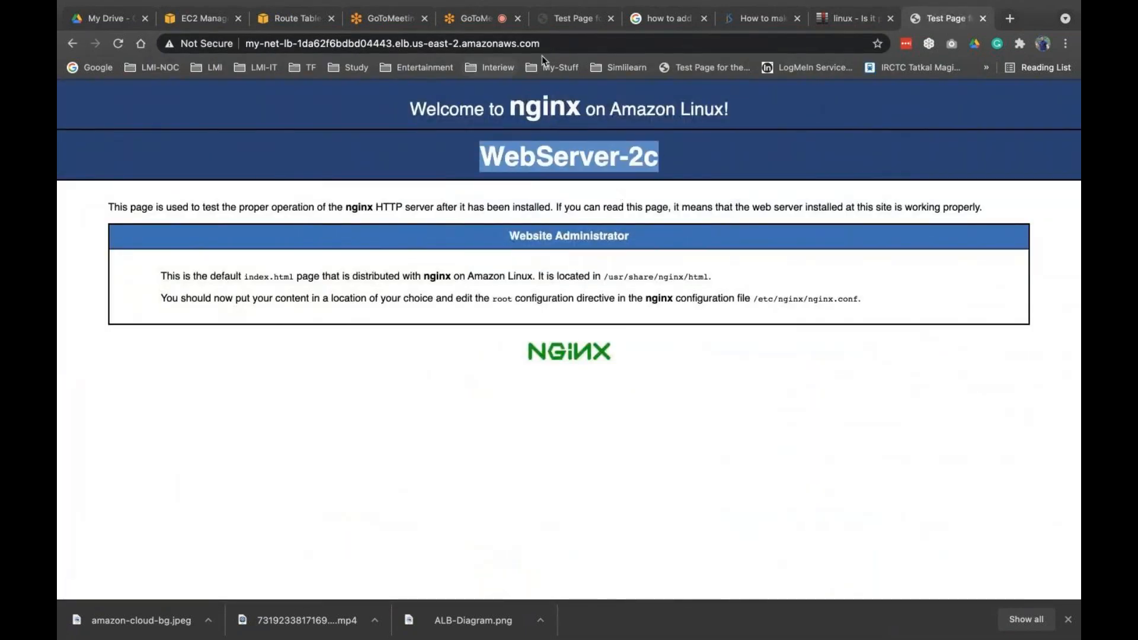
pyautogui.click(564, 46)
pyautogui.press('Return')
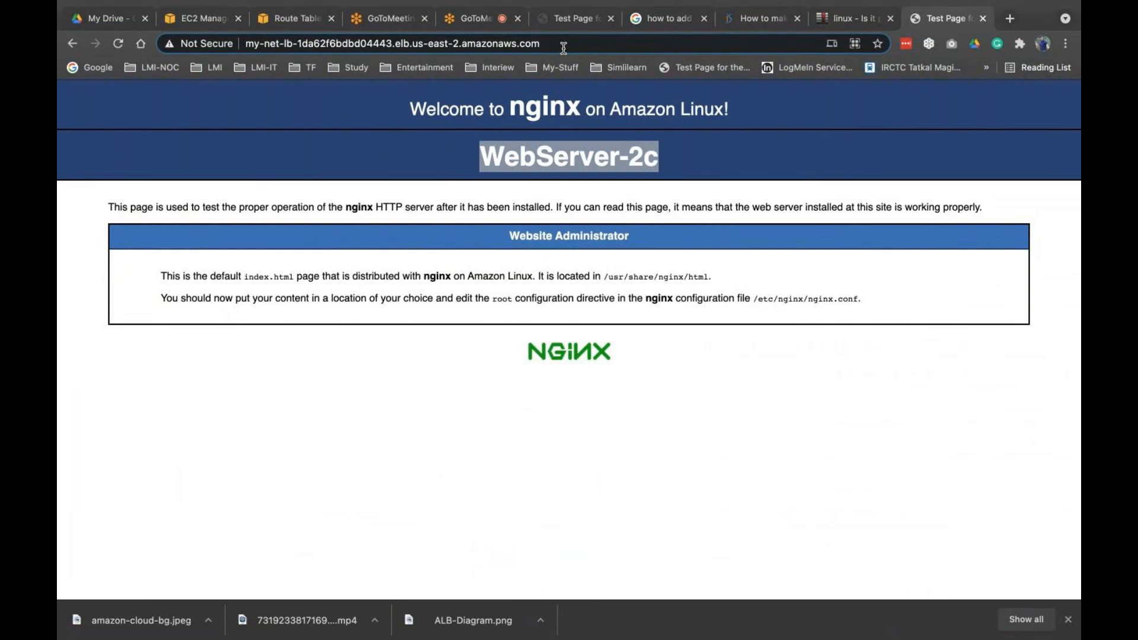
pyautogui.write(':')
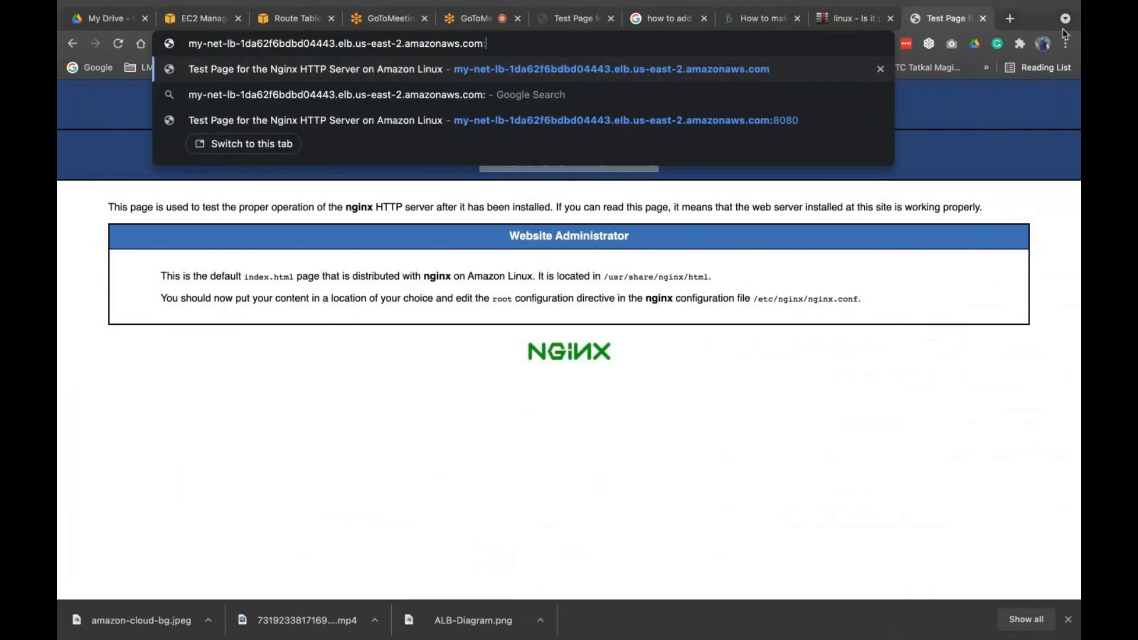
# Load the load balancer's DNS name with port 8080 in a new browser tab.
pyautogui.click(1014, 19)
pyautogui.hotkey('ctrl', 'v')
pyautogui.write(':8080')
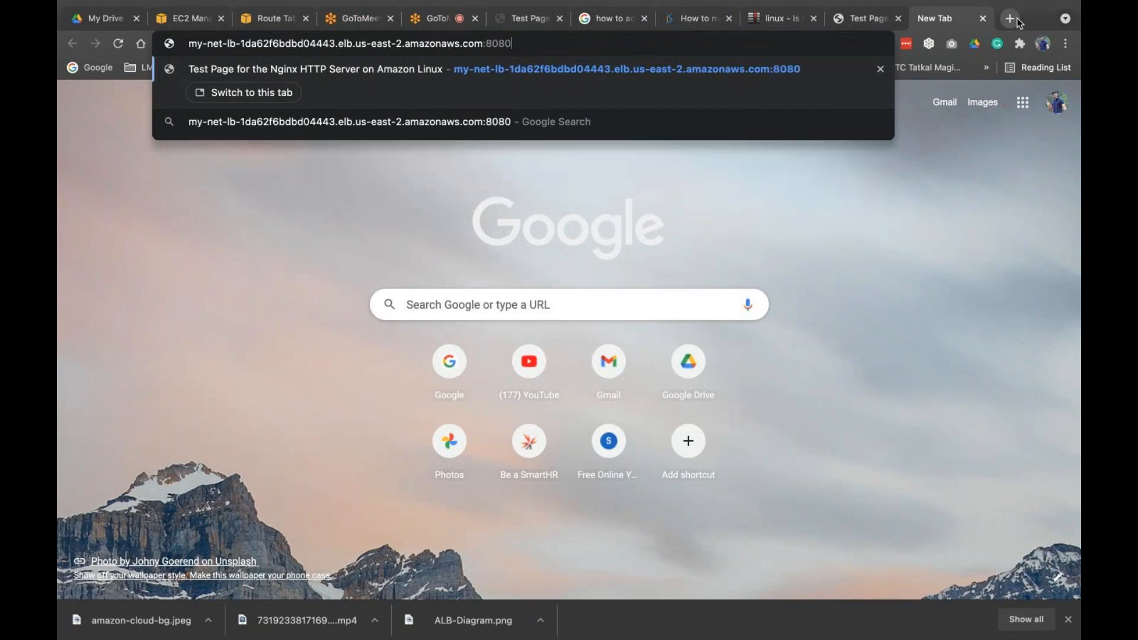
pyautogui.press('Return')
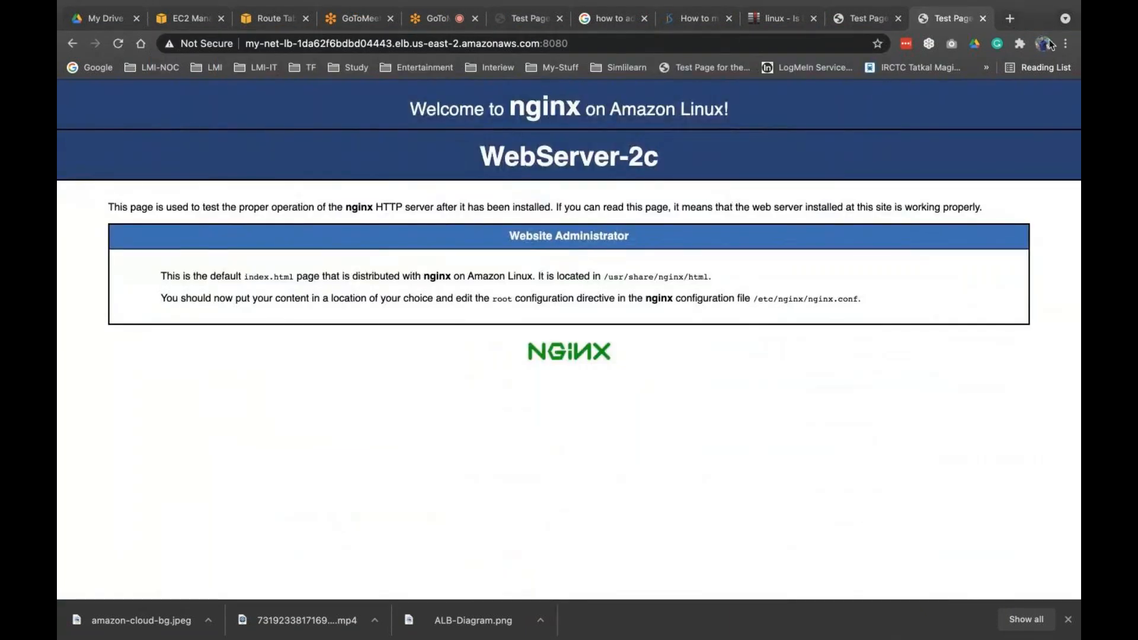
# Load the load balancer's DNS name with port 8081 in a new browser tab and identify the responding web server.
pyautogui.click(1011, 19)
pyautogui.click(733, 44)
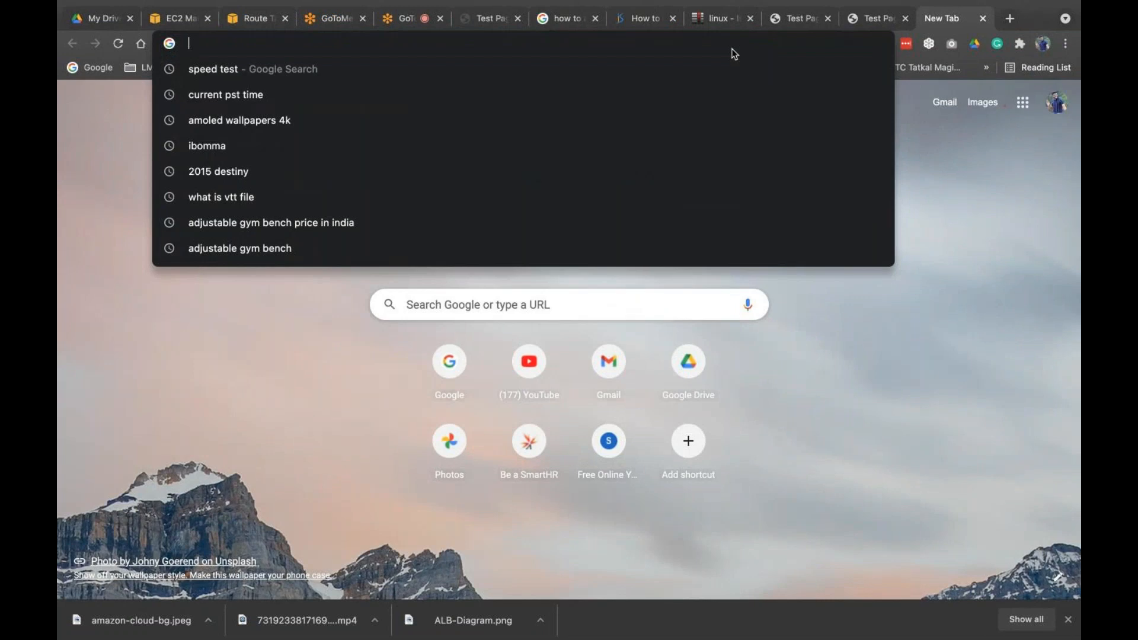
pyautogui.write(':')
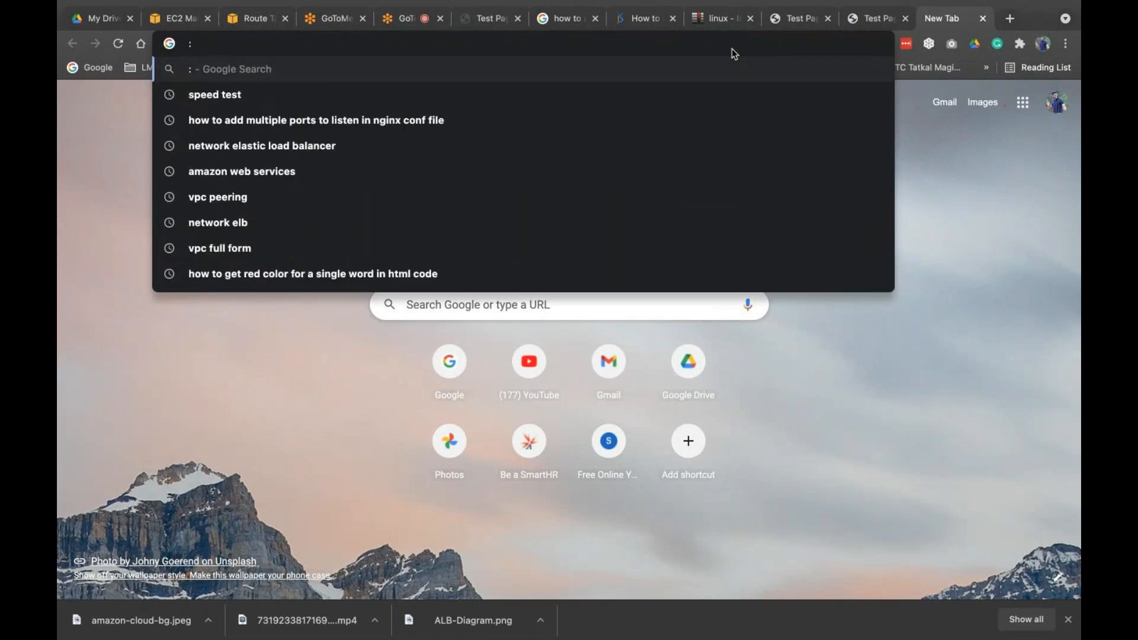
pyautogui.press('BackSpace')
pyautogui.hotkey('ctrl', 'v')
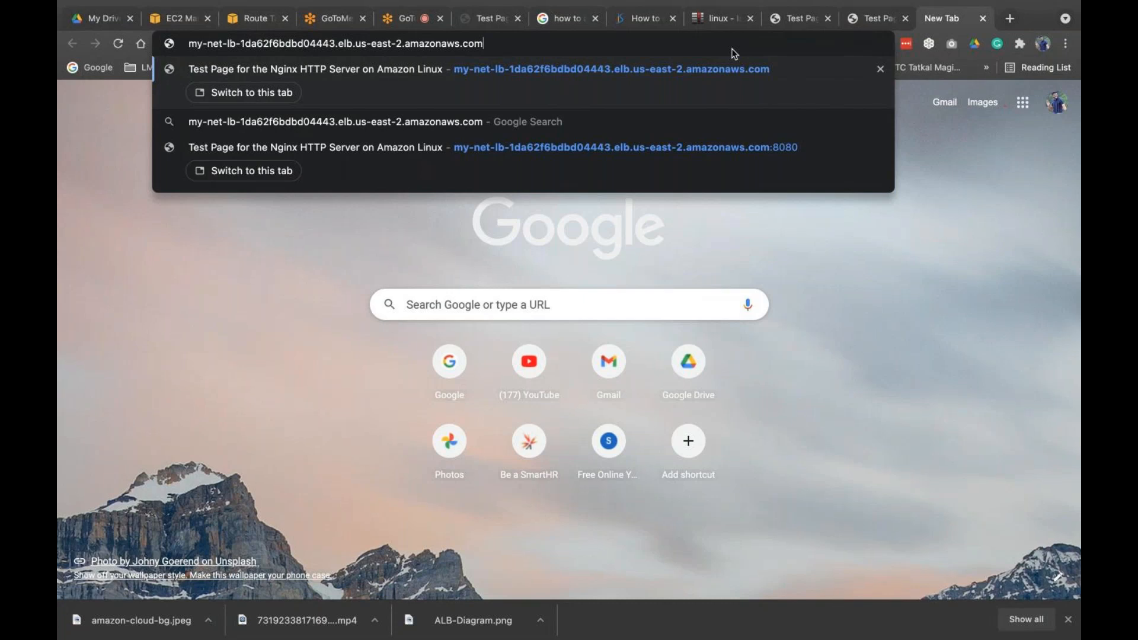
pyautogui.write(':808')
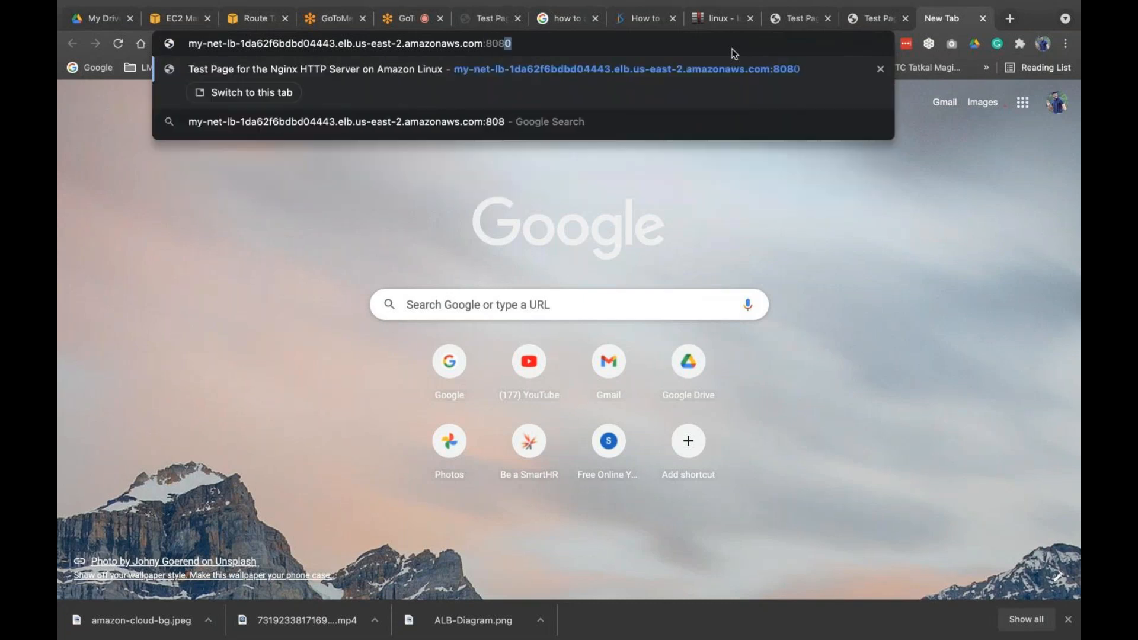
pyautogui.write('1')
pyautogui.press('Return')
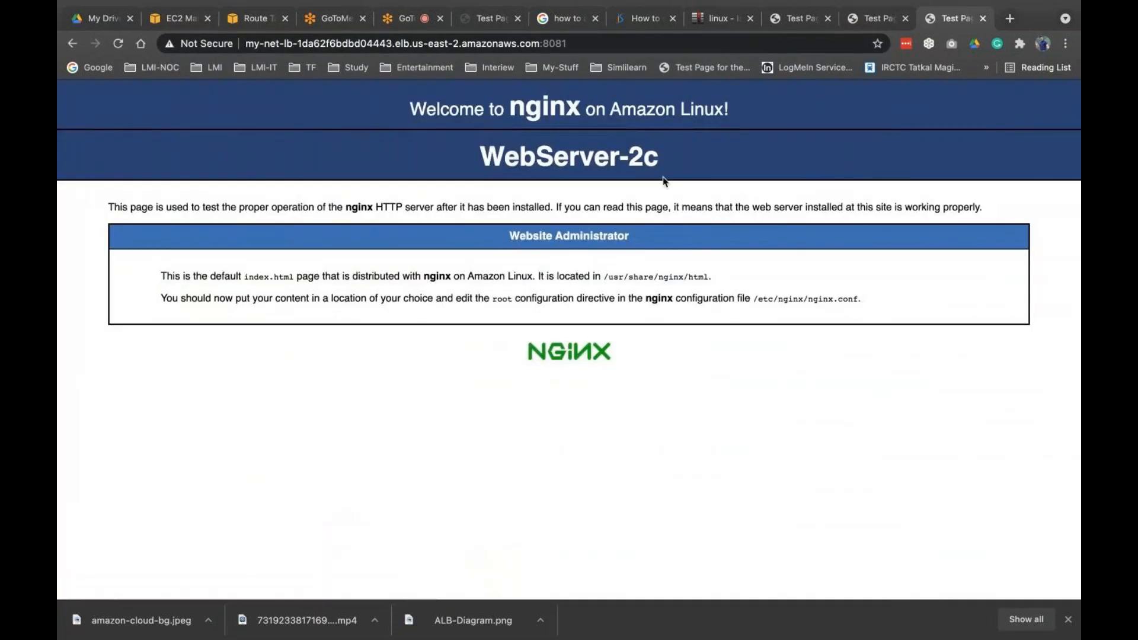
pyautogui.moveTo(651, 159); pyautogui.dragTo(474, 160)
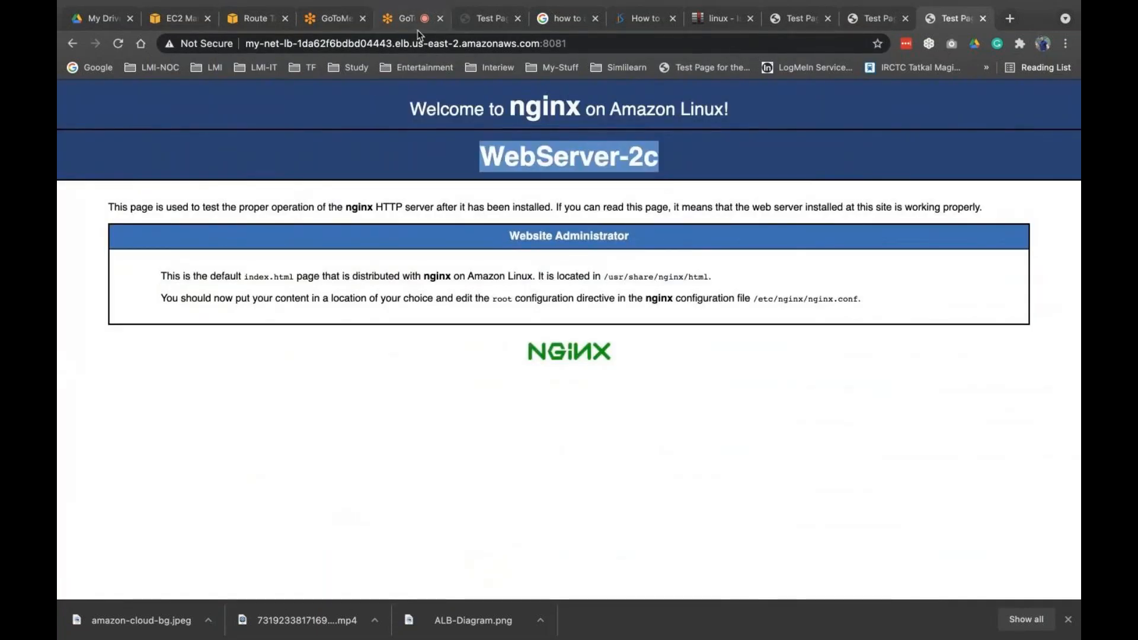
# Switch to Terminal and stop nginx.service with systemctl in the open SSH session on ip-10-0-3-42.
pyautogui.click(407, 19)
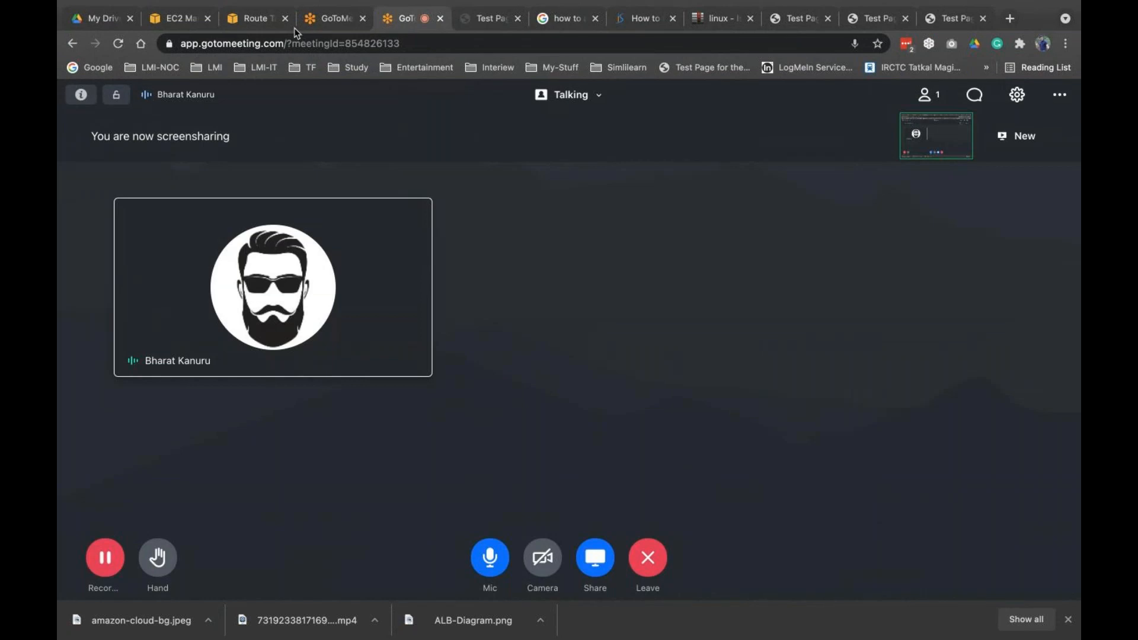
pyautogui.moveTo(652, 637)
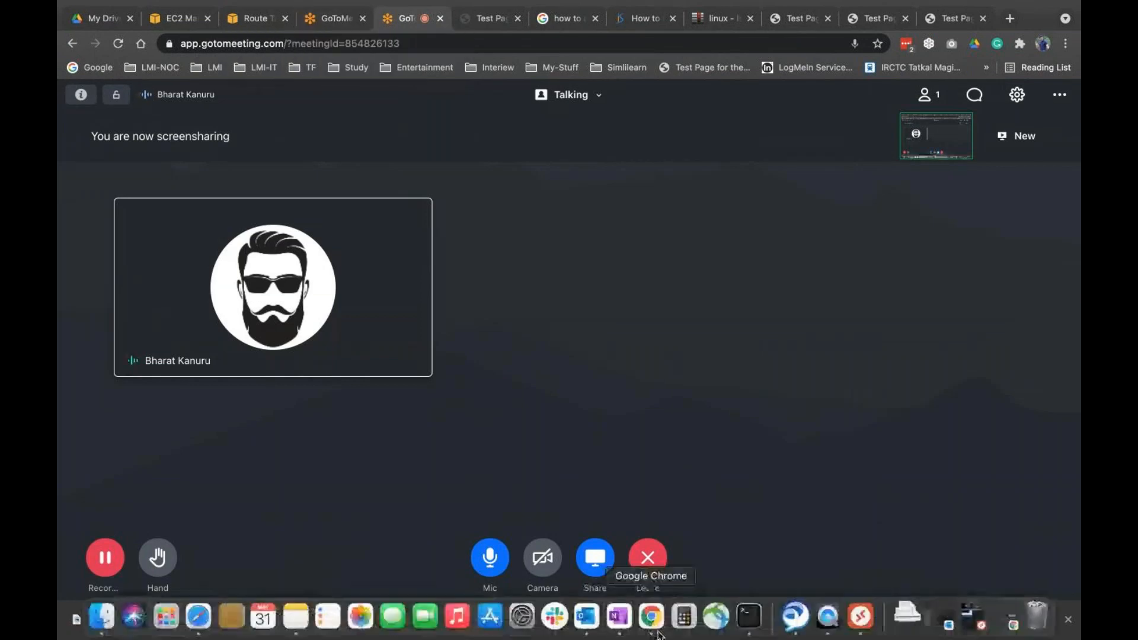
pyautogui.click(748, 626)
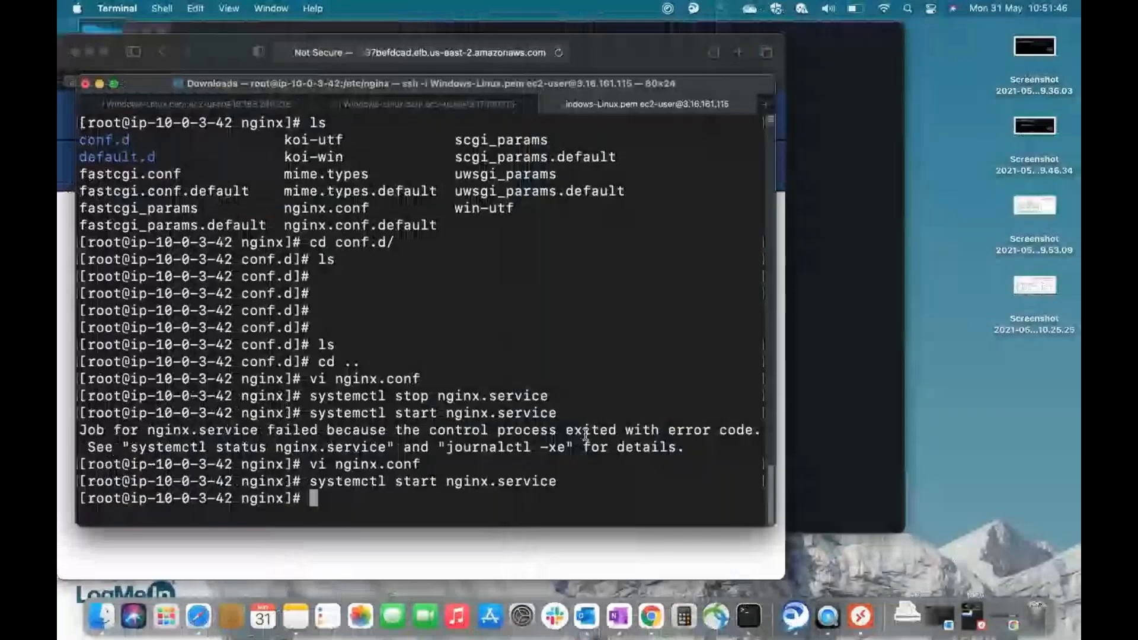
pyautogui.press('Return')
pyautogui.press('Return')
pyautogui.press('Return')
pyautogui.press('Return')
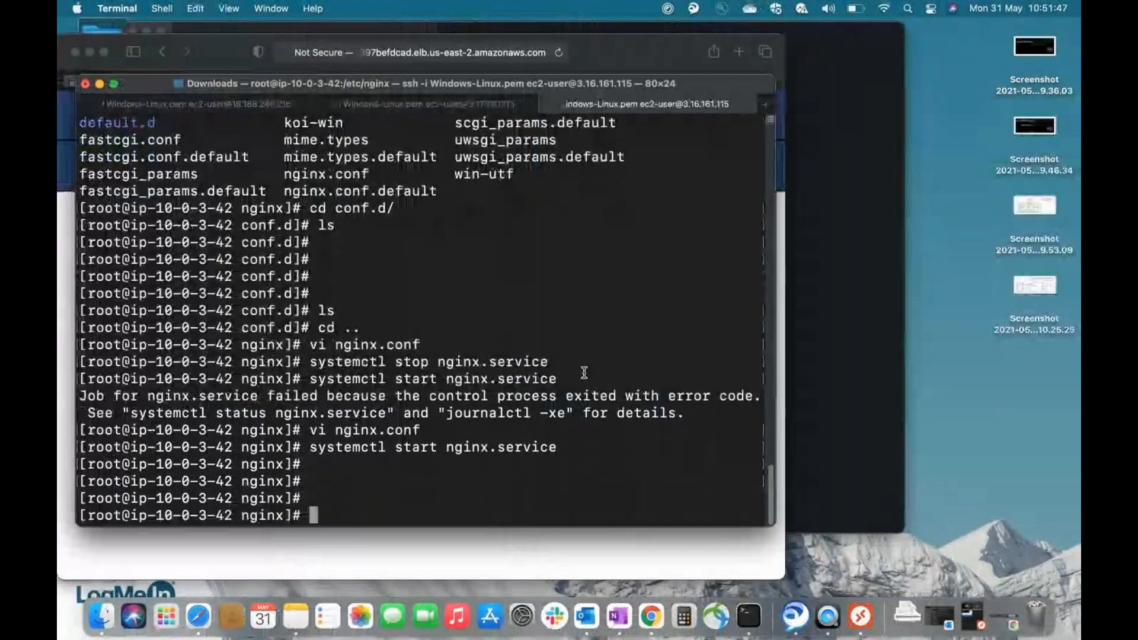
pyautogui.write('systemctl')
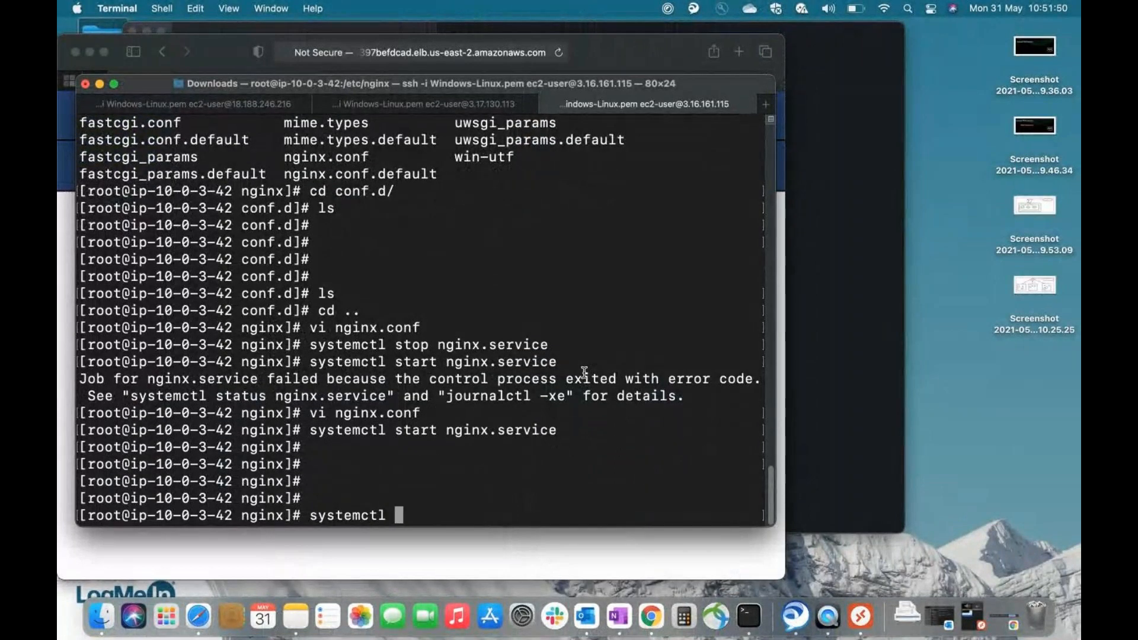
pyautogui.press('Up')
pyautogui.press('Left')
pyautogui.press('Left')
pyautogui.press('Left')
pyautogui.press('Left')
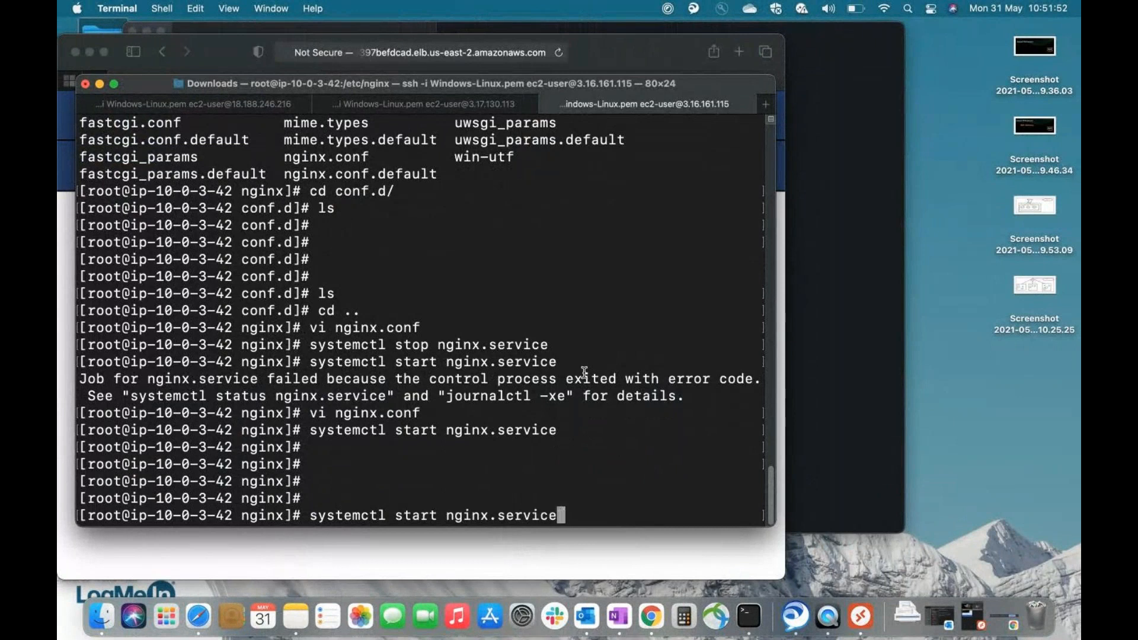
pyautogui.press('Left')
pyautogui.press('Left')
pyautogui.press('Left')
pyautogui.press('Left')
pyautogui.press('Left')
pyautogui.press('Left')
pyautogui.press('Left')
pyautogui.press('Left')
pyautogui.press('Left')
pyautogui.press('Left')
pyautogui.press('Left')
pyautogui.press('Left')
pyautogui.press('Left')
pyautogui.press('Right')
pyautogui.press('Right')
pyautogui.press('BackSpace')
pyautogui.press('BackSpace')
pyautogui.press('BackSpace')
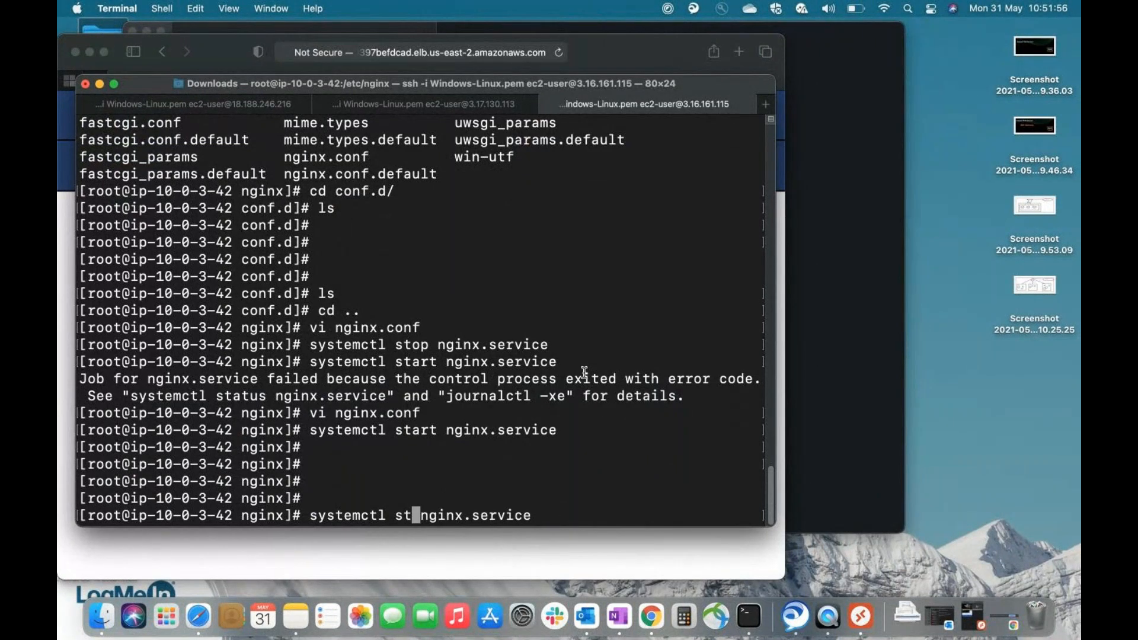
pyautogui.write('op')
pyautogui.press('Return')
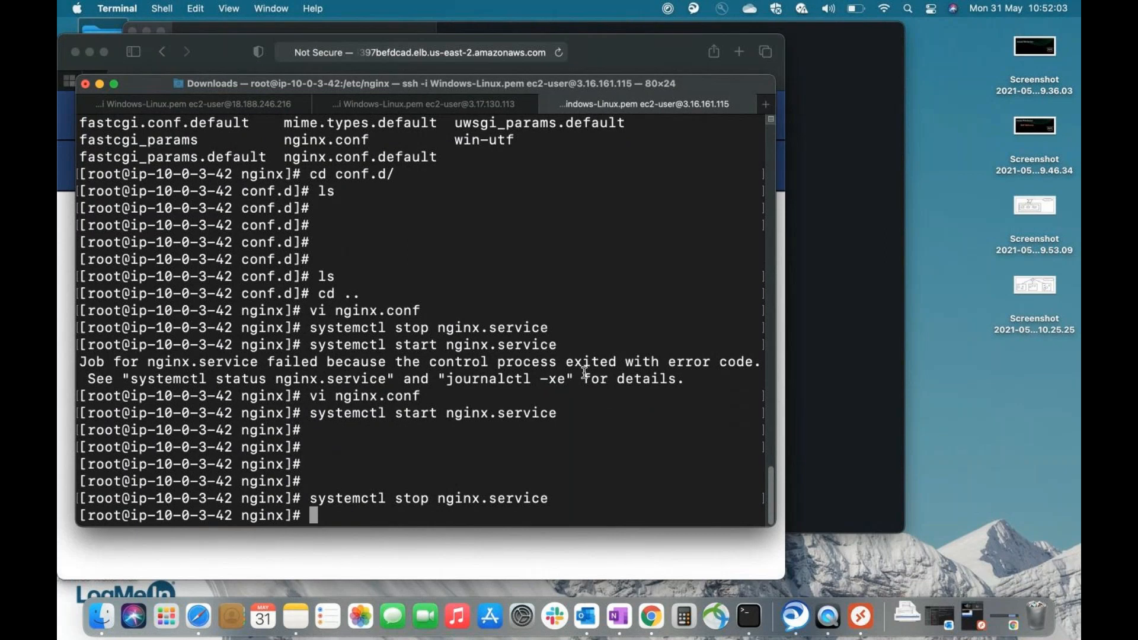
# Try to stop nginx again with the command systemctl nginx stop.
pyautogui.press('Return')
pyautogui.press('Return')
pyautogui.press('Return')
pyautogui.press('Return')
pyautogui.write('systemctl nginx stop')
pyautogui.press('Return')
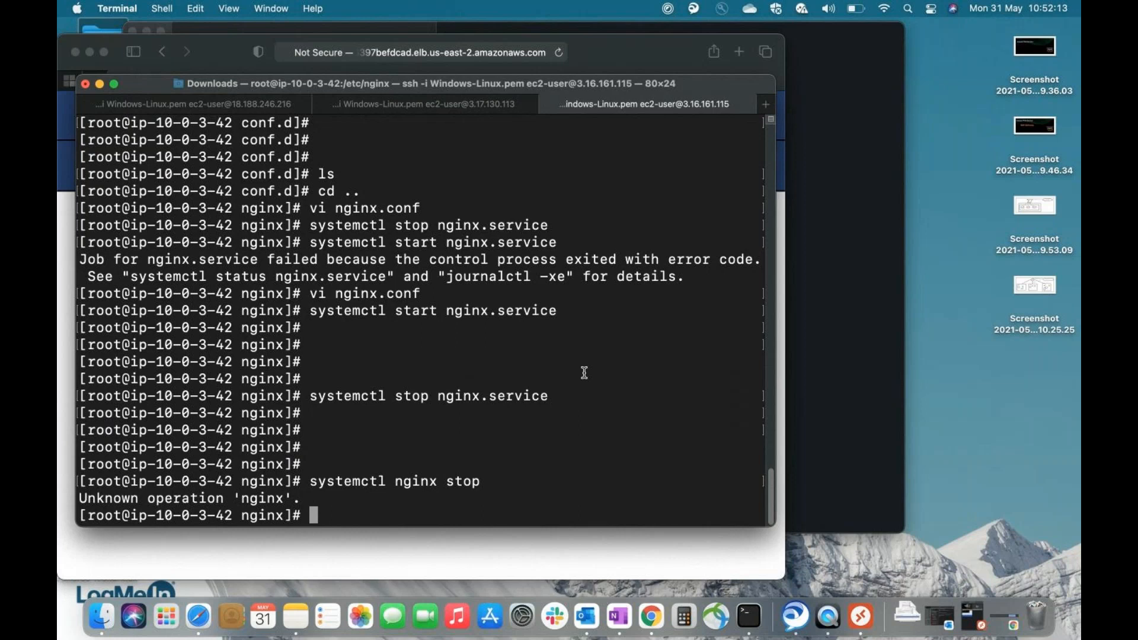
# Check the nginx service state on the server with systemctl status nginx.
pyautogui.press('Up')
pyautogui.press('BackSpace')
pyautogui.press('BackSpace')
pyautogui.press('BackSpace')
pyautogui.press('BackSpace')
pyautogui.press('BackSpace')
pyautogui.press('BackSpace')
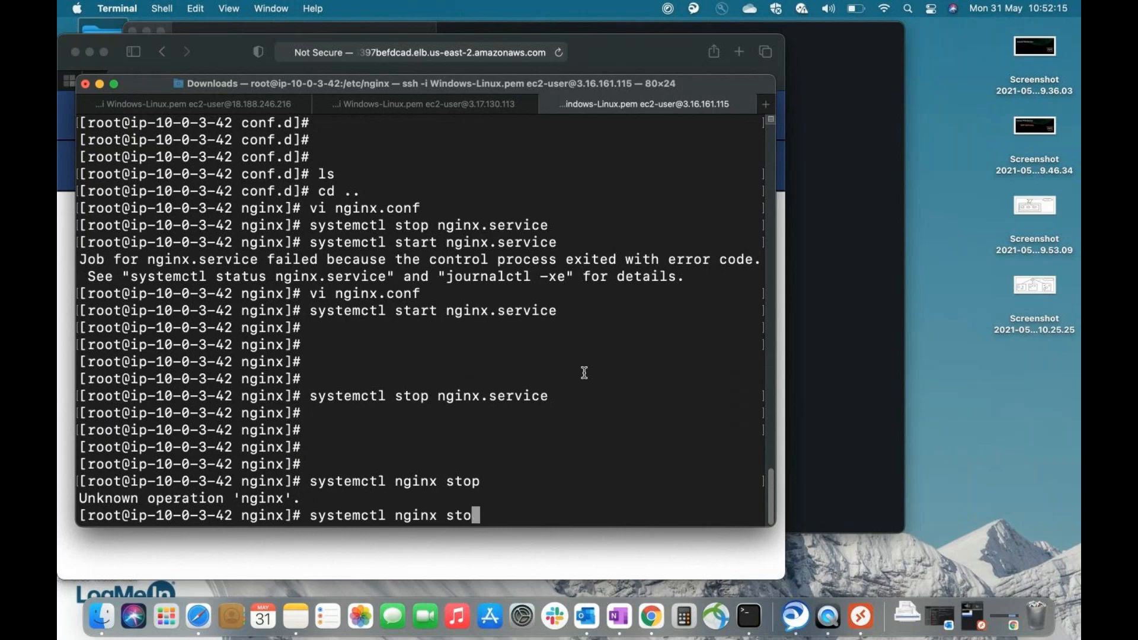
pyautogui.press('BackSpace')
pyautogui.press('BackSpace')
pyautogui.press('BackSpace')
pyautogui.press('BackSpace')
pyautogui.write('status')
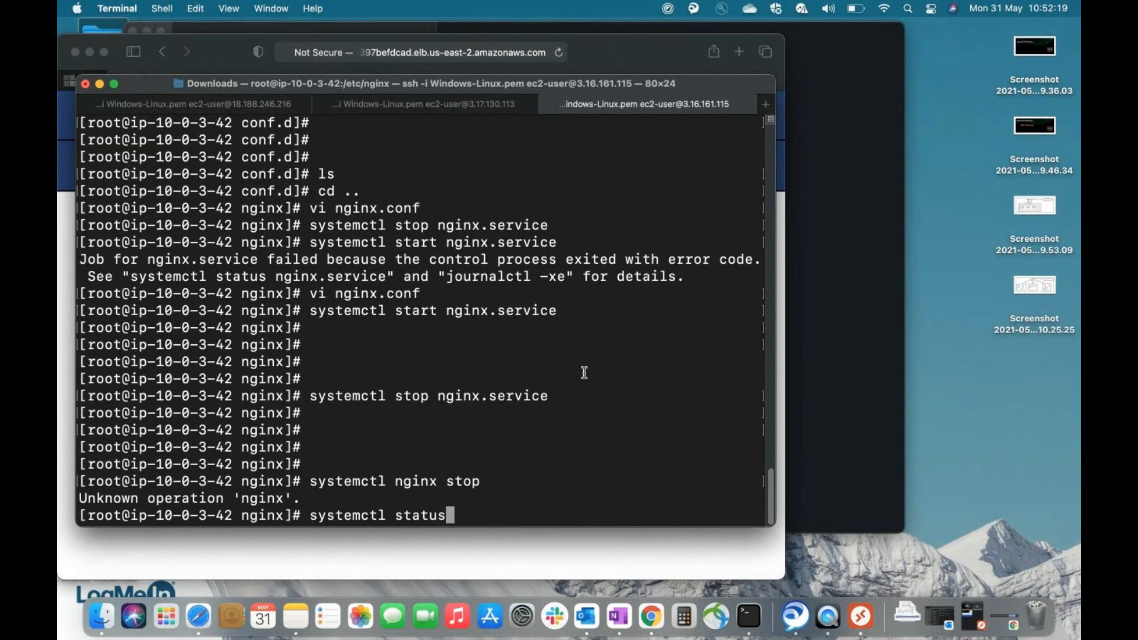
pyautogui.write(' nginx')
pyautogui.press('Return')
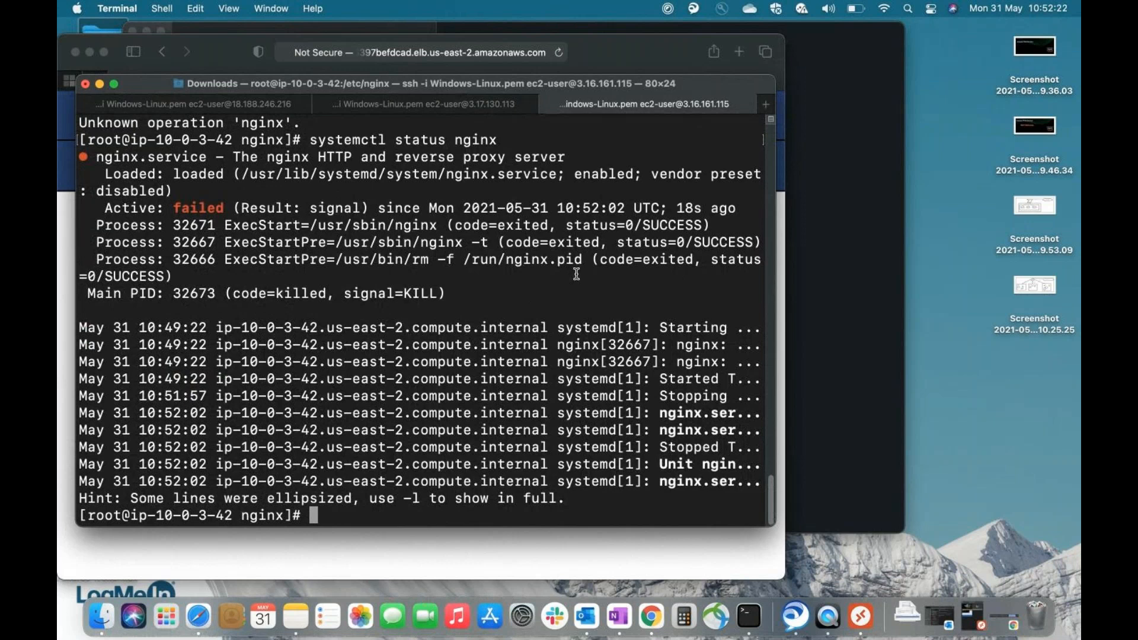
pyautogui.scroll(5, 577, 273)
pyautogui.scroll(-5, 576, 273)
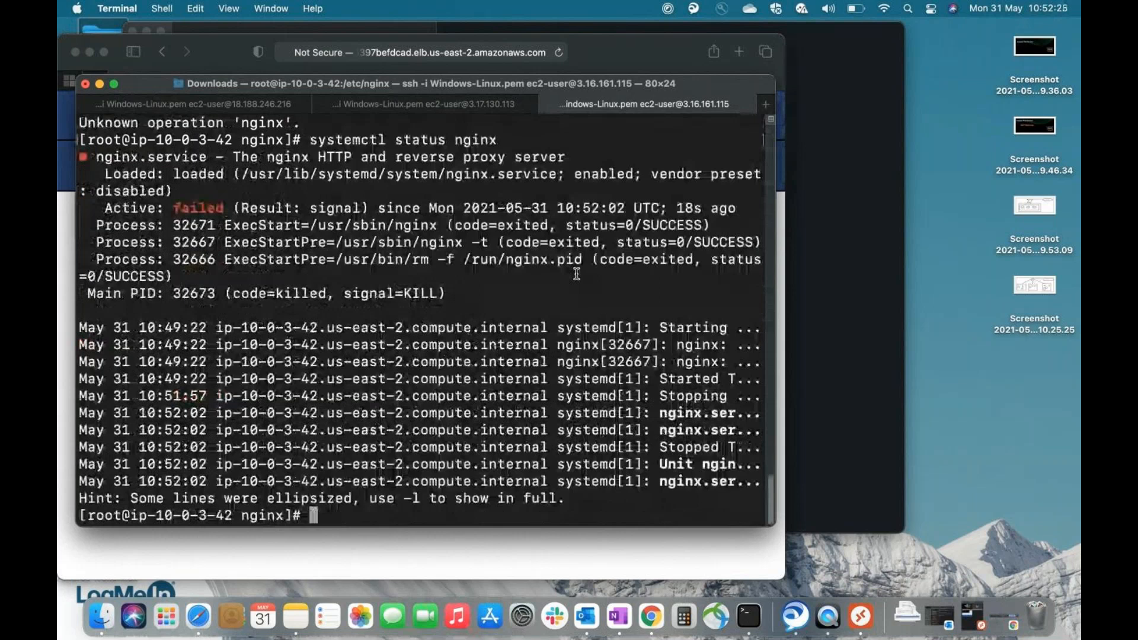
pyautogui.press('Up')
pyautogui.press('Up')
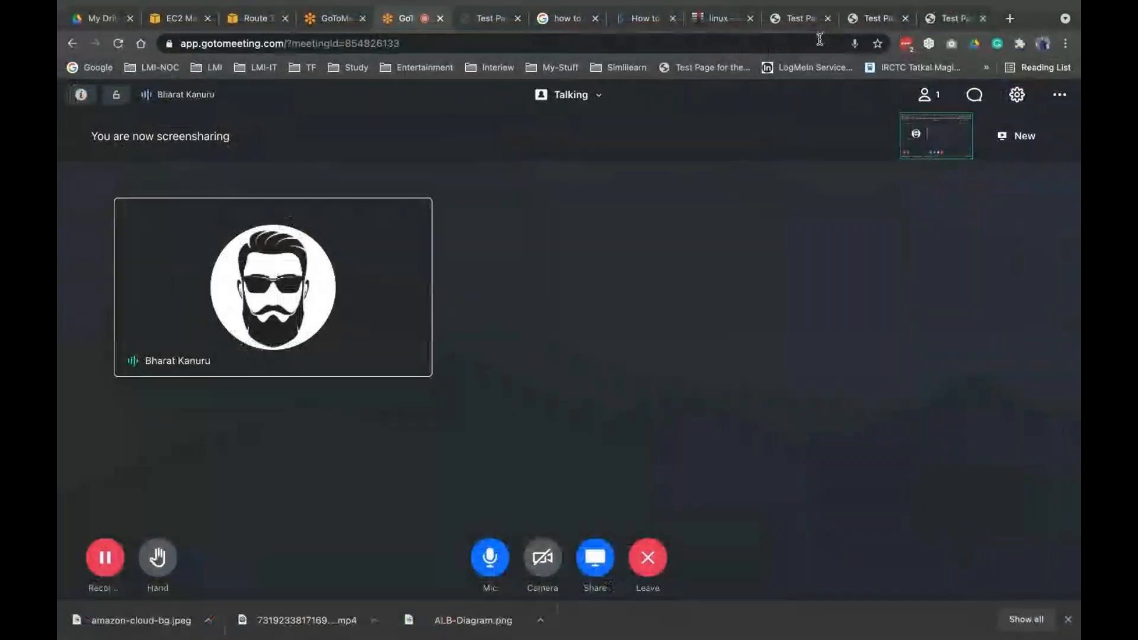
# Switch to the browser and reload the load balancer's pages for ports 8081, 8080 and 80 to test their response.
pyautogui.click(806, 23)
pyautogui.click(948, 18)
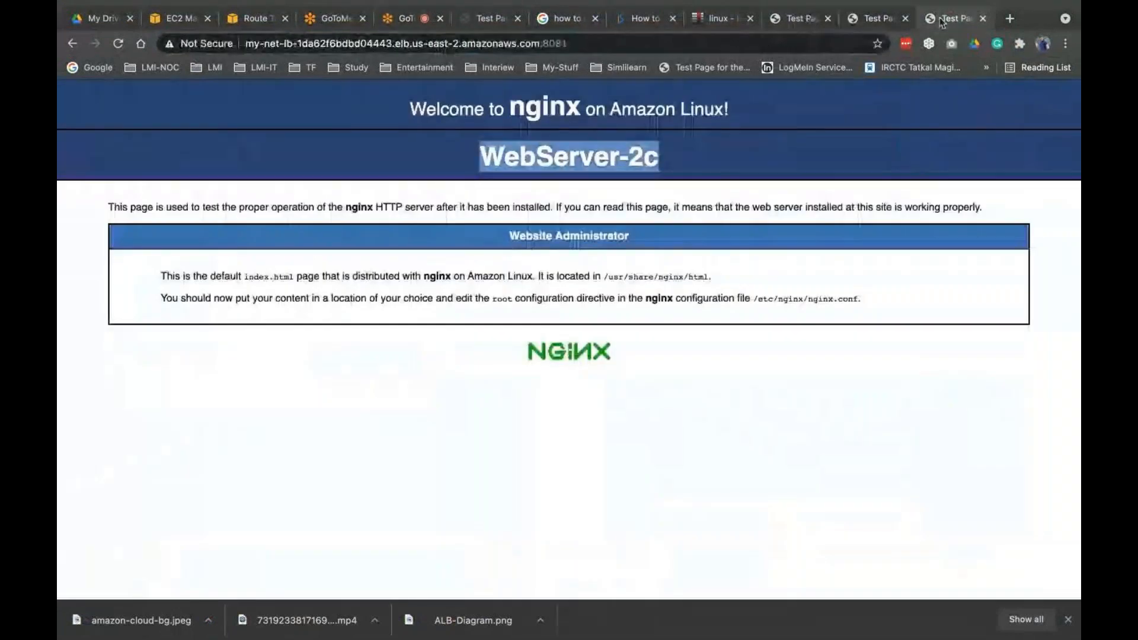
pyautogui.click(118, 44)
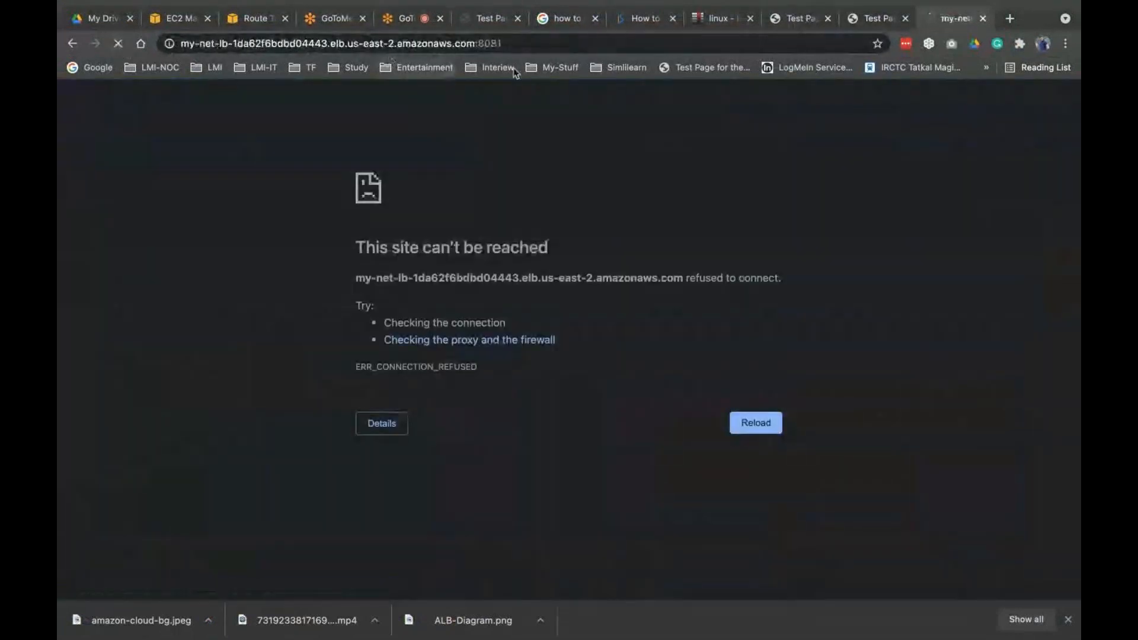
pyautogui.click(876, 21)
pyautogui.press('super+r')
pyautogui.click(795, 27)
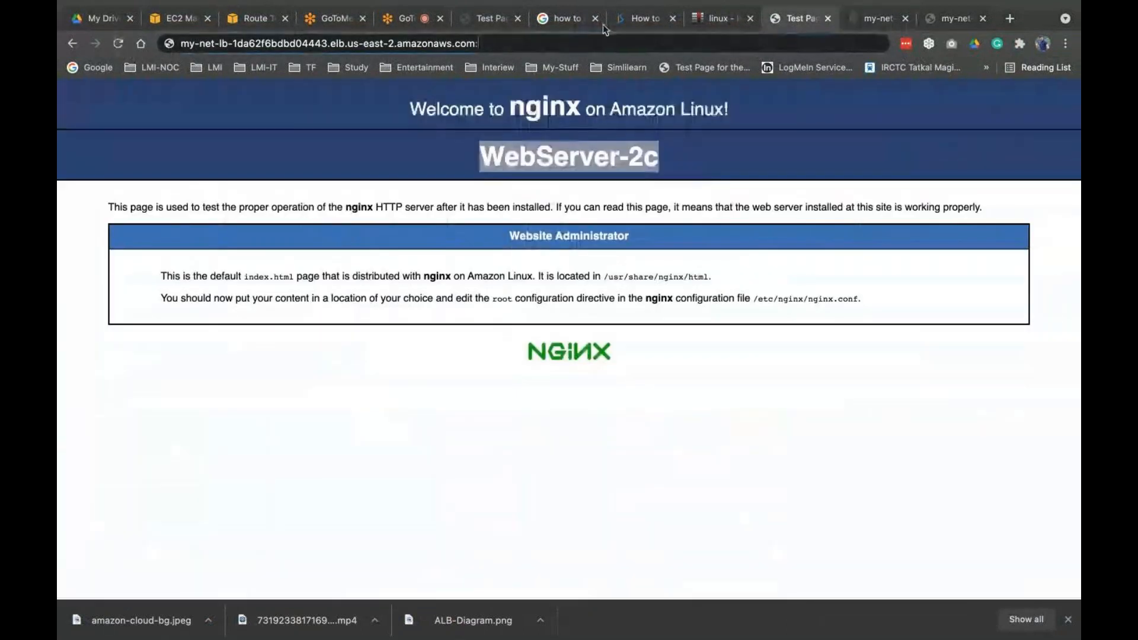
pyautogui.click(119, 45)
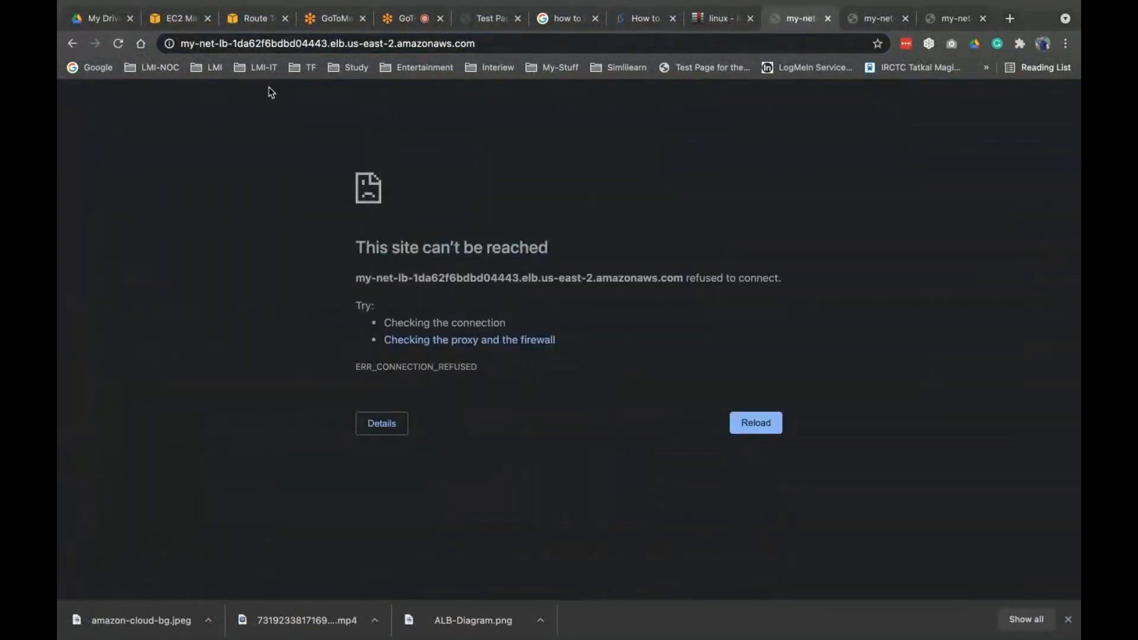
pyautogui.click(119, 49)
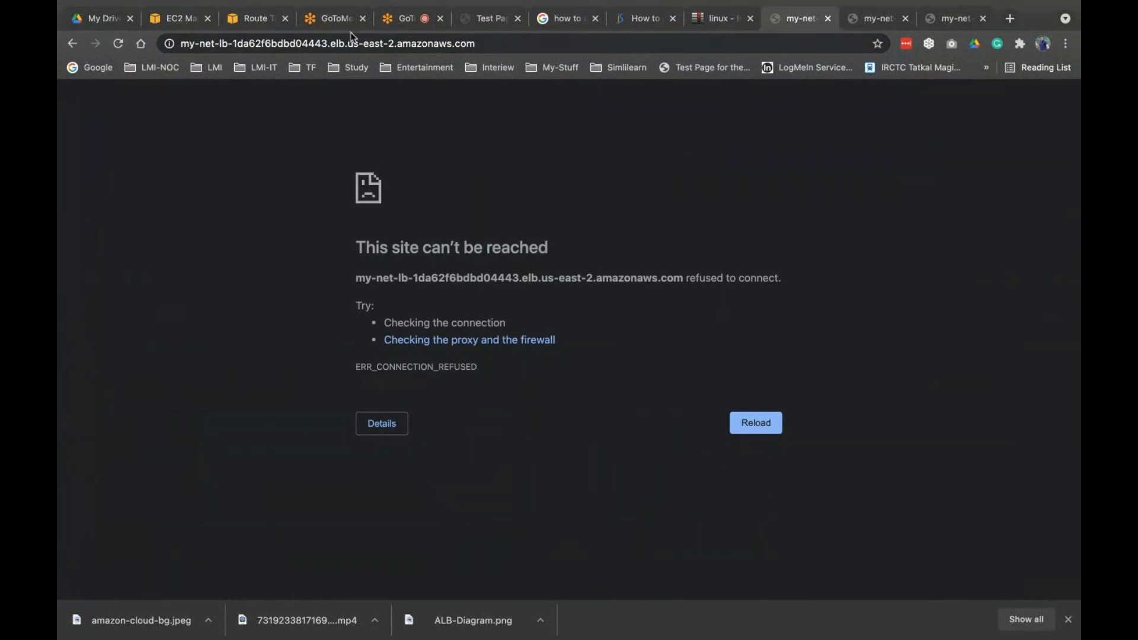
# Return to the EC2 console and view the list of instances.
pyautogui.click(254, 19)
pyautogui.click(192, 21)
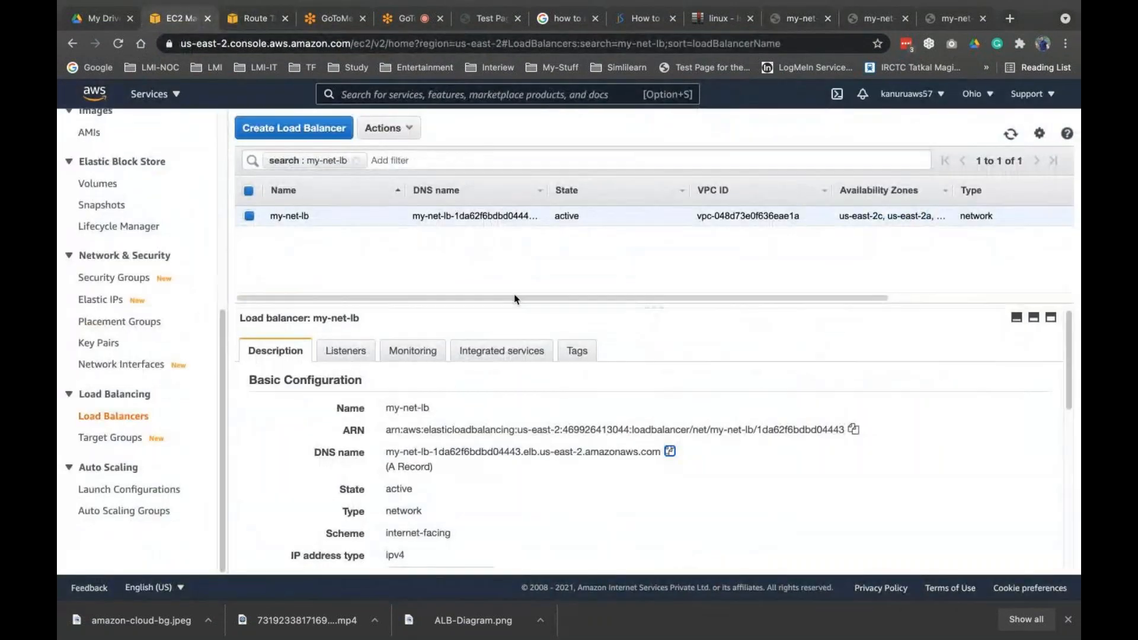
pyautogui.scroll(1, 106, 369)
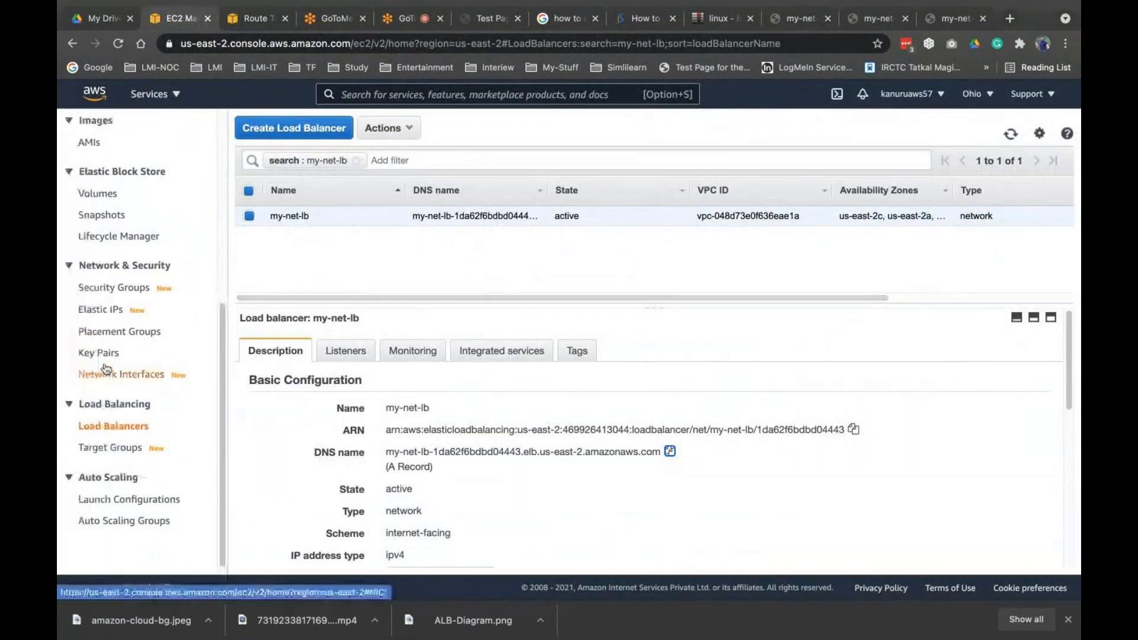
pyautogui.scroll(5, 106, 369)
pyautogui.click(99, 277)
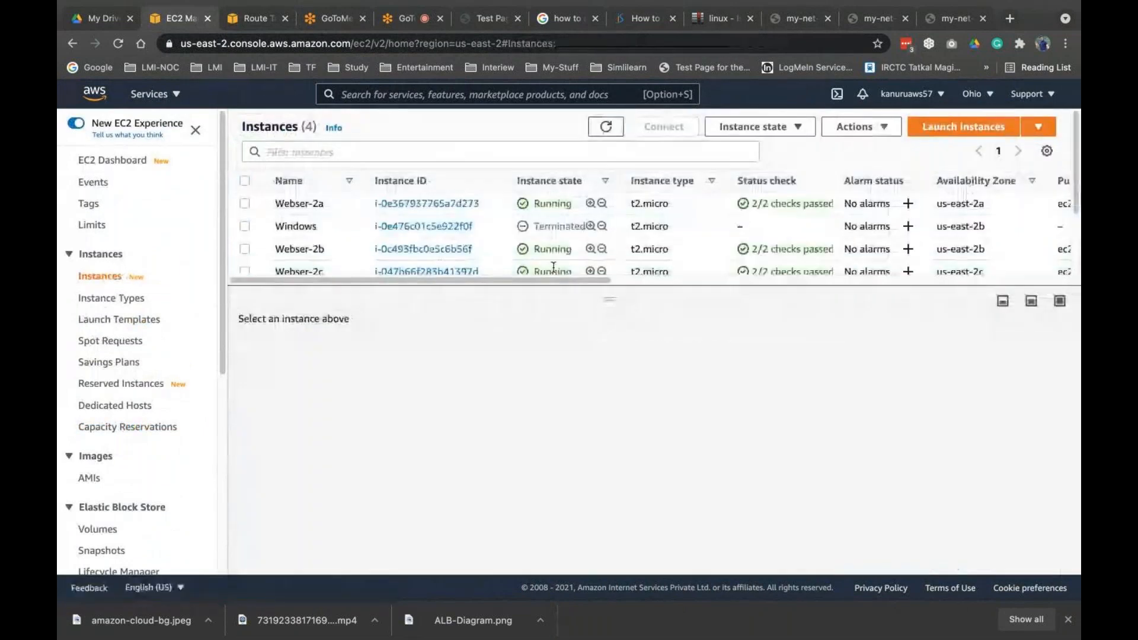
# Open the project-1 target group, refresh its registered targets and examine their health, then select project-2.
pyautogui.scroll(-10, 138, 373)
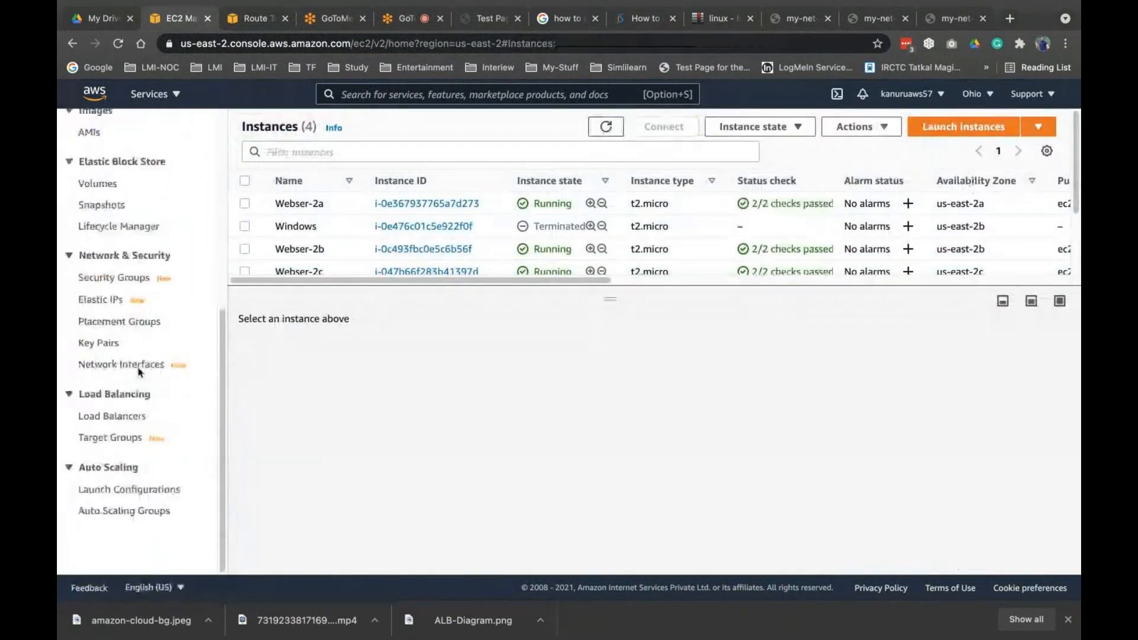
pyautogui.click(116, 435)
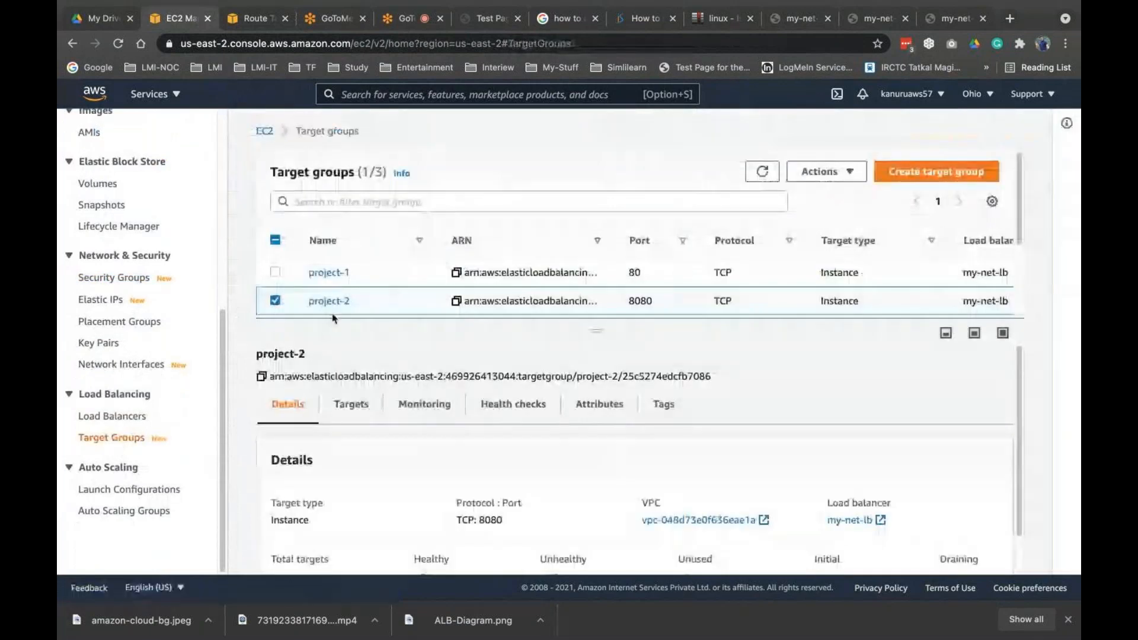
pyautogui.click(369, 281)
pyautogui.scroll(-1, 652, 456)
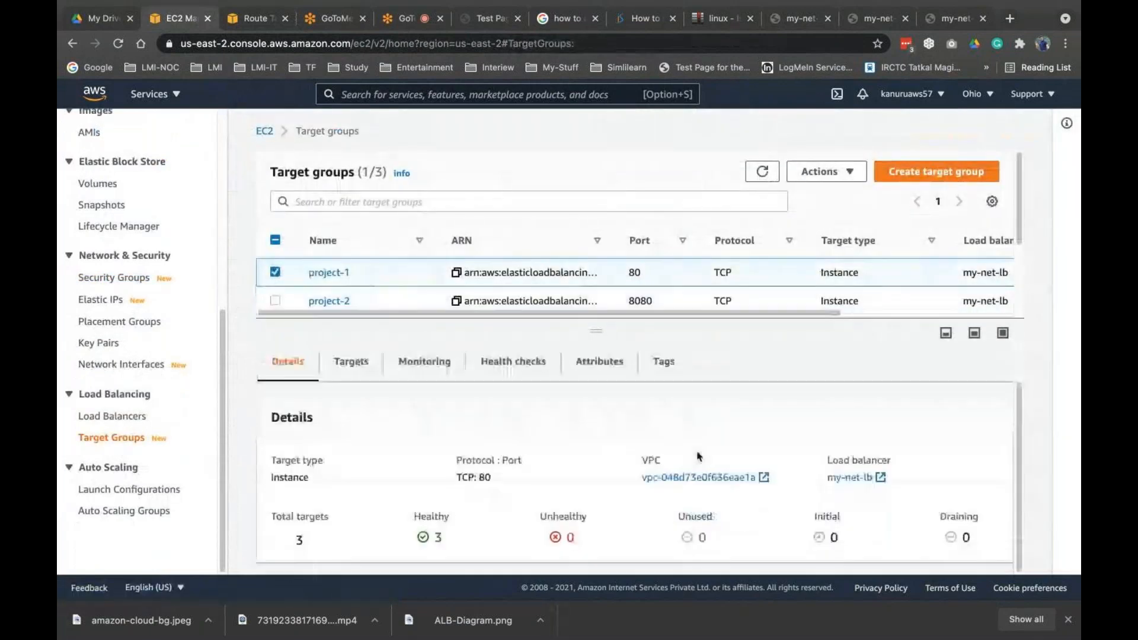
pyautogui.click(351, 362)
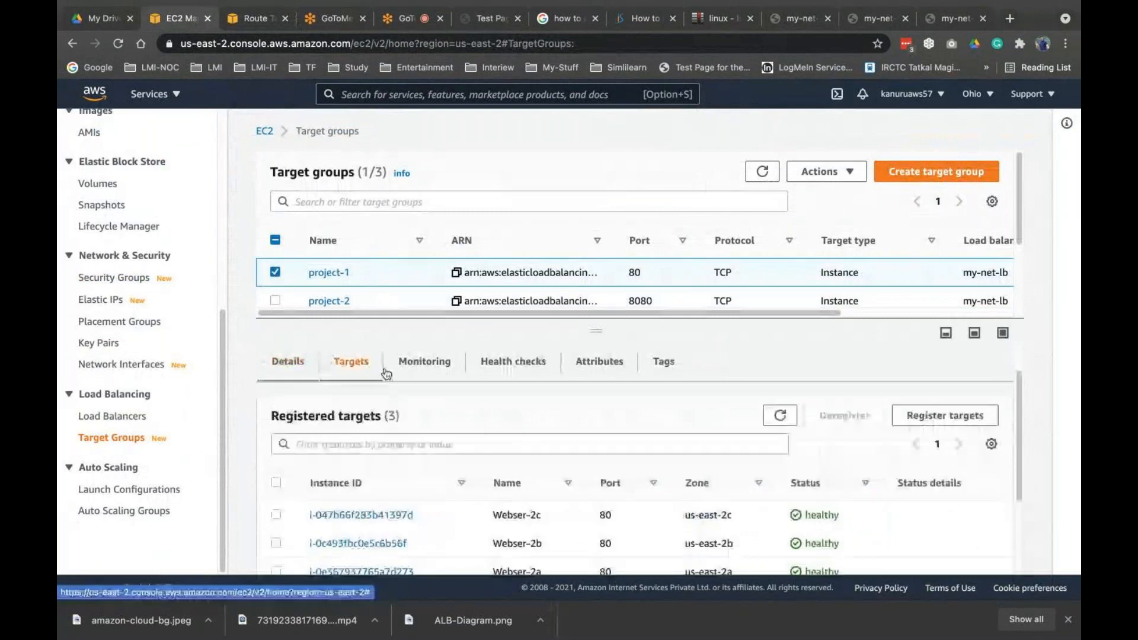
pyautogui.click(781, 418)
pyautogui.scroll(-2, 782, 424)
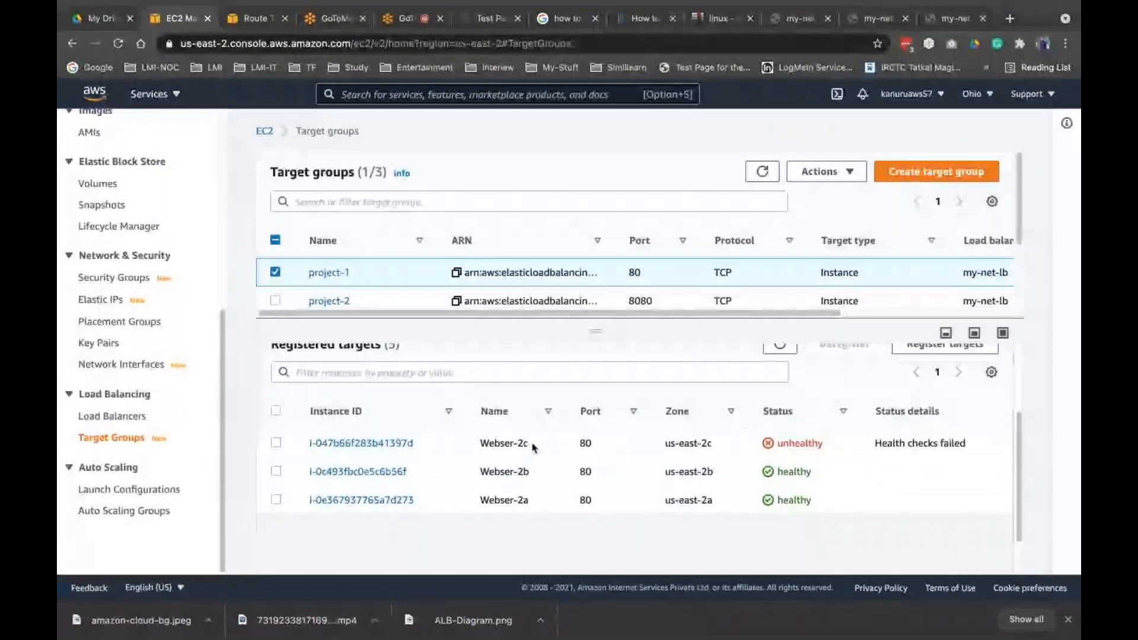
pyautogui.scroll(2, 534, 448)
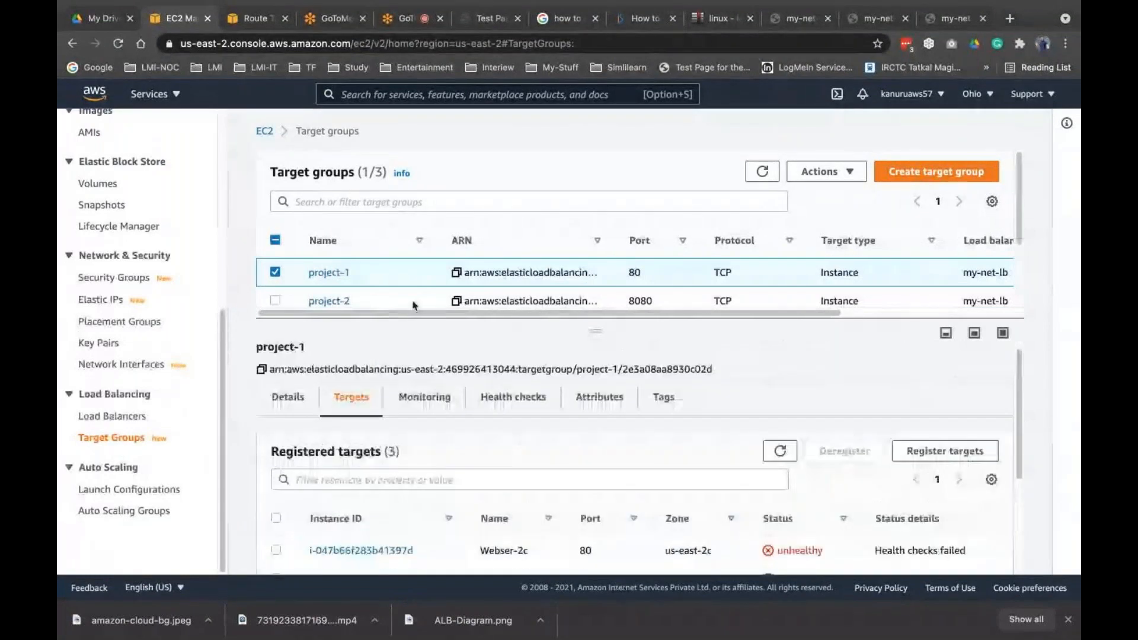
pyautogui.click(413, 302)
# Reload the load balancer's port 80 page to test its response again.
pyautogui.click(798, 19)
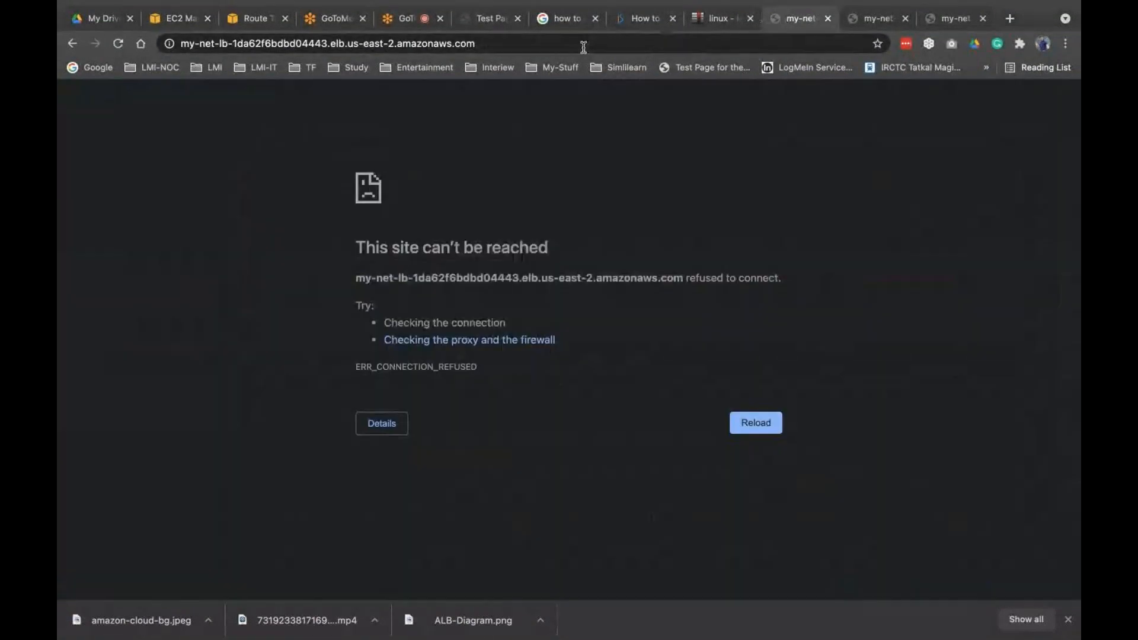
pyautogui.click(497, 44)
pyautogui.click(118, 44)
# Return to the my-net-lb load balancer in the EC2 console, view its listeners and copy its DNS name.
pyautogui.click(178, 19)
pyautogui.click(128, 416)
pyautogui.click(342, 351)
pyautogui.click(274, 352)
pyautogui.click(670, 451)
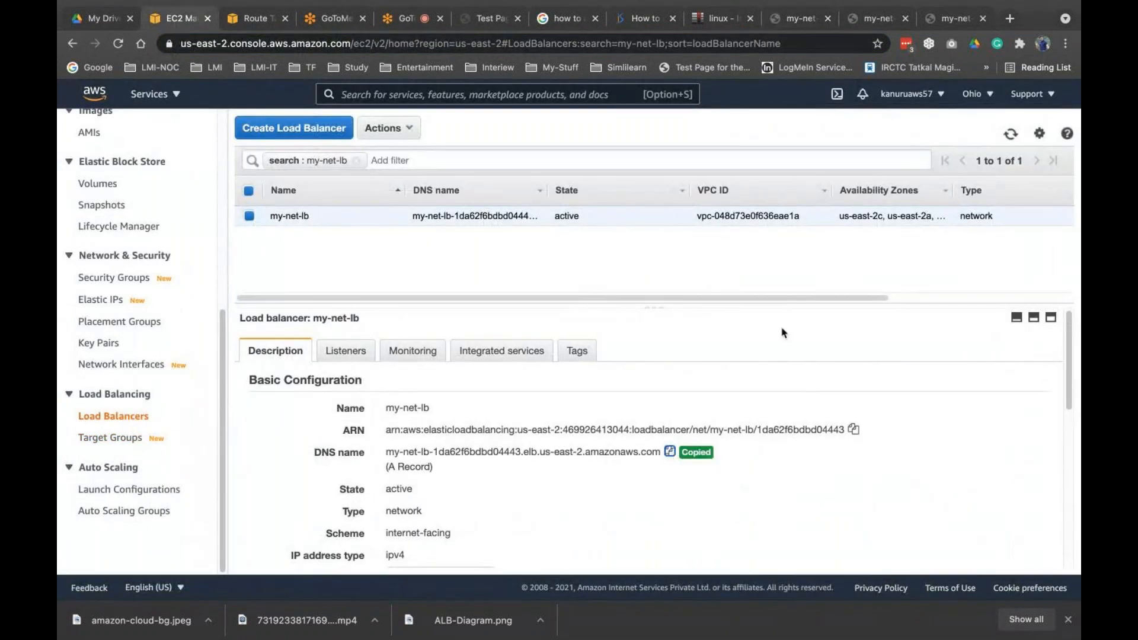
# Test the copied load balancer DNS name in a new incognito window, and return to the EC2 console.
pyautogui.click(1065, 45)
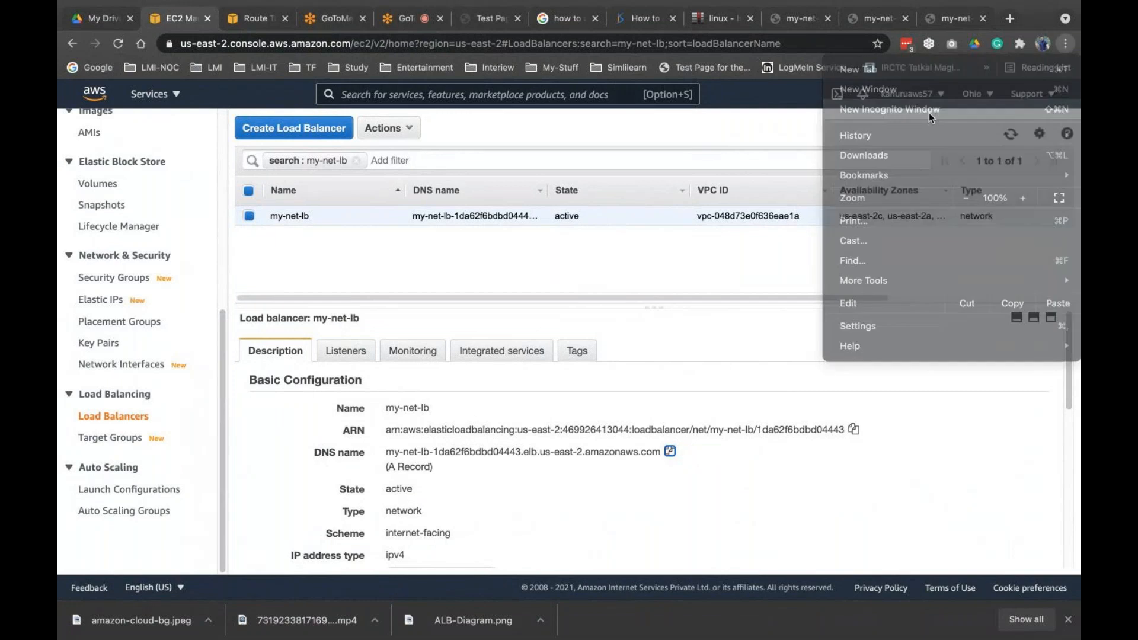
pyautogui.click(930, 117)
pyautogui.press('super+v')
pyautogui.press('Return')
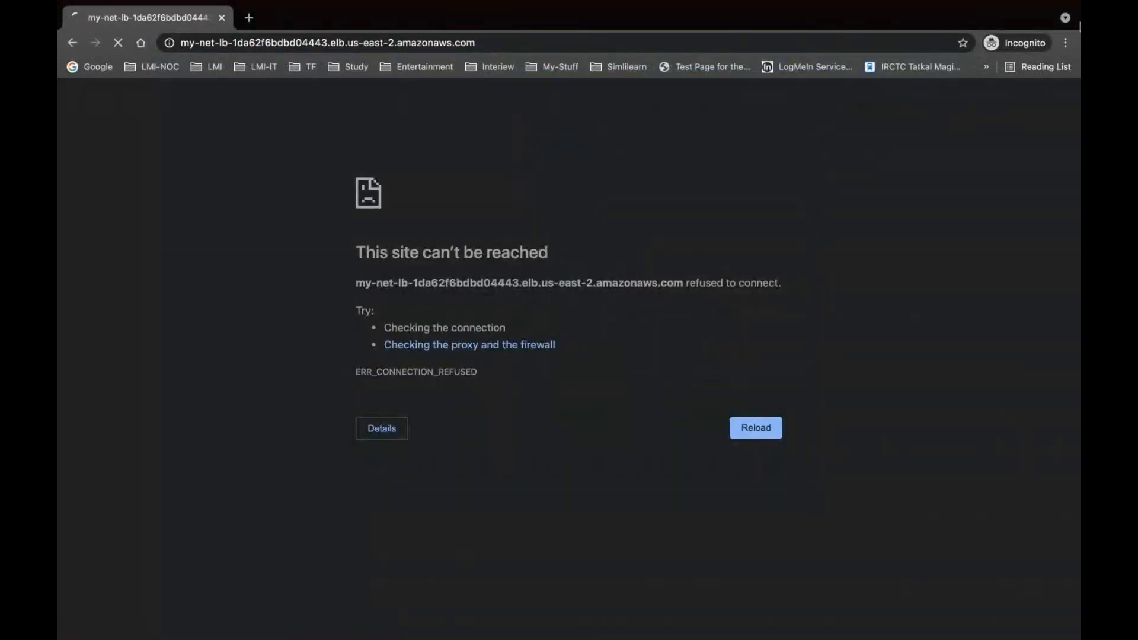
pyautogui.click(74, 28)
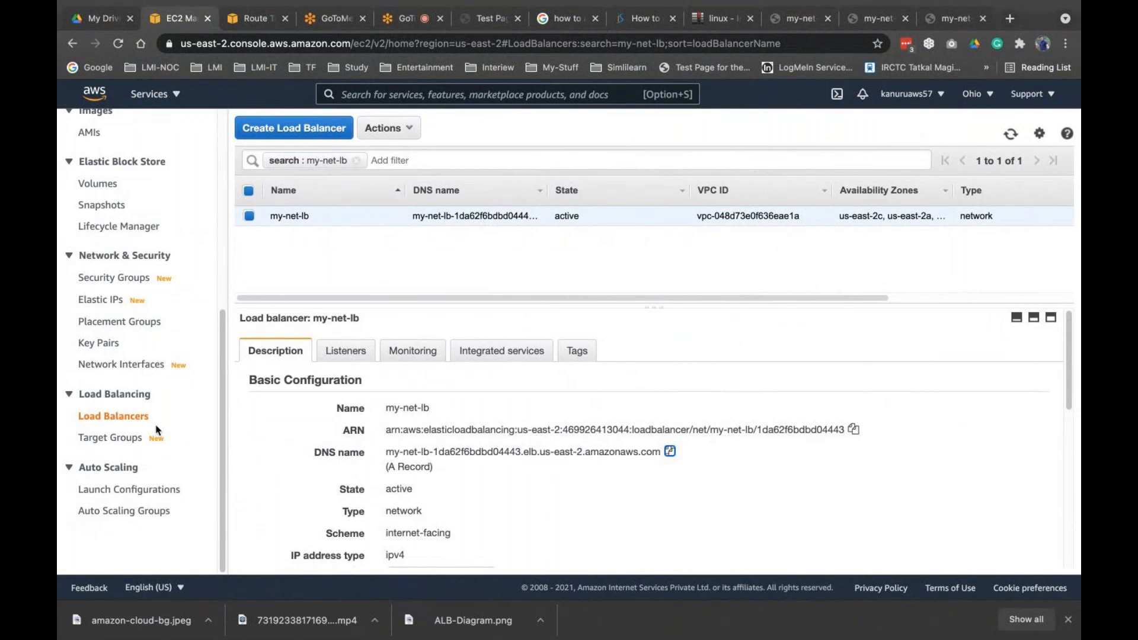
# Switch to the terminal and start the web server service with systemctl start nginx.
pyautogui.moveTo(827, 622)
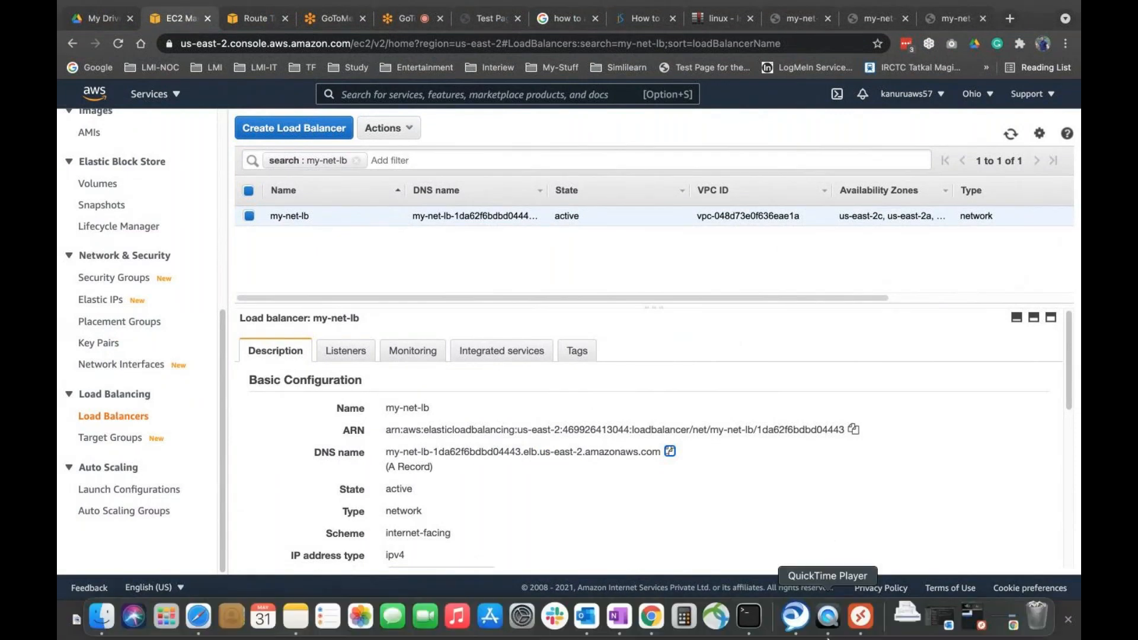
pyautogui.click(750, 616)
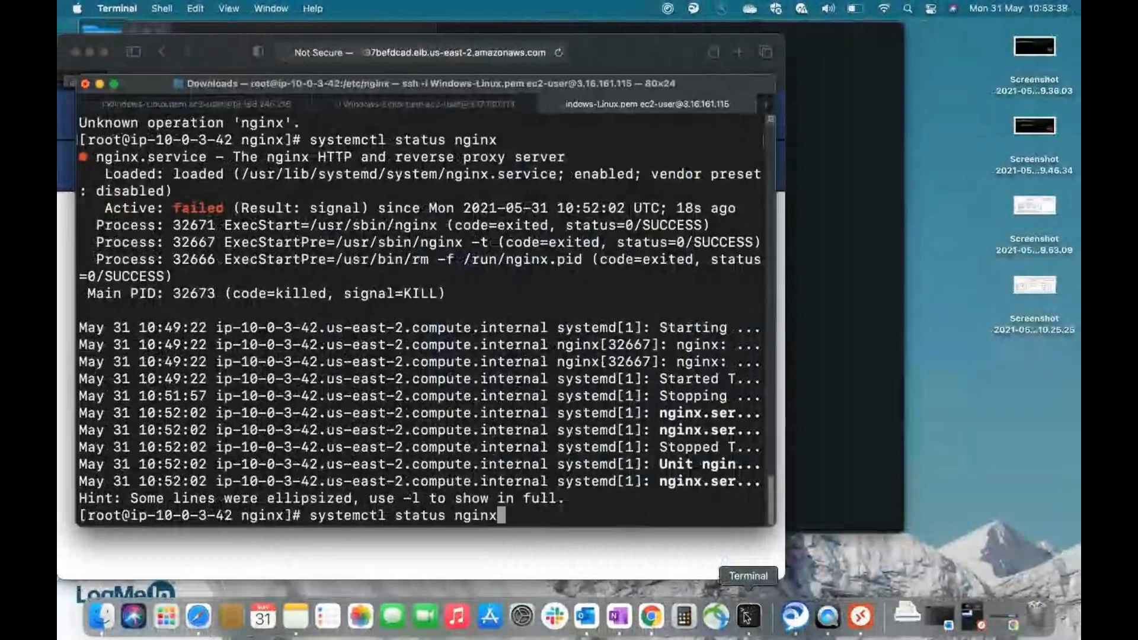
pyautogui.hotkey('ctrl', 'u')
pyautogui.write('systemctl ')
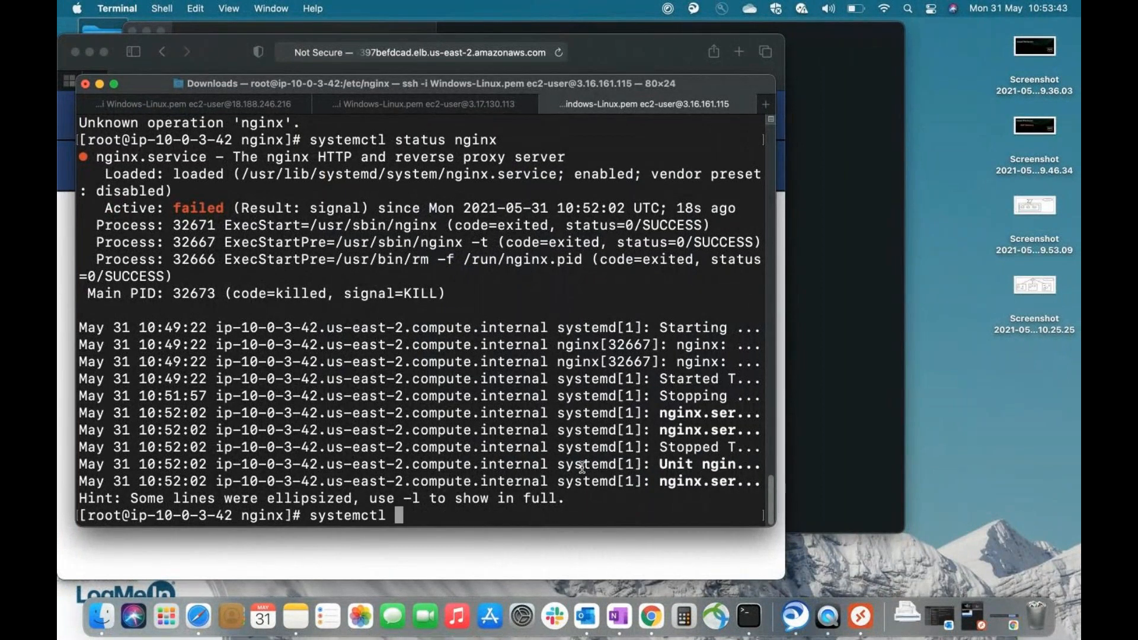
pyautogui.write('start nginx')
pyautogui.press('Return')
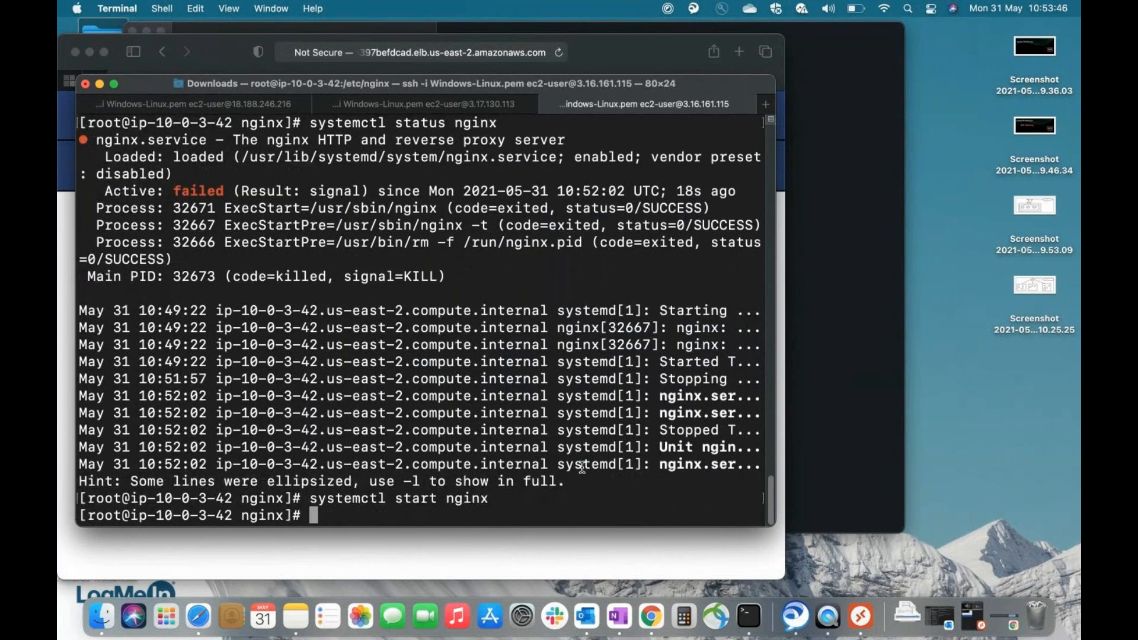
# Check the state of the restarted service with systemctl status nginx.
pyautogui.press('Return')
pyautogui.press('Return')
pyautogui.press('Return')
pyautogui.press('Return')
pyautogui.press('Return')
pyautogui.write('systemctl status nginx')
pyautogui.press('Return')
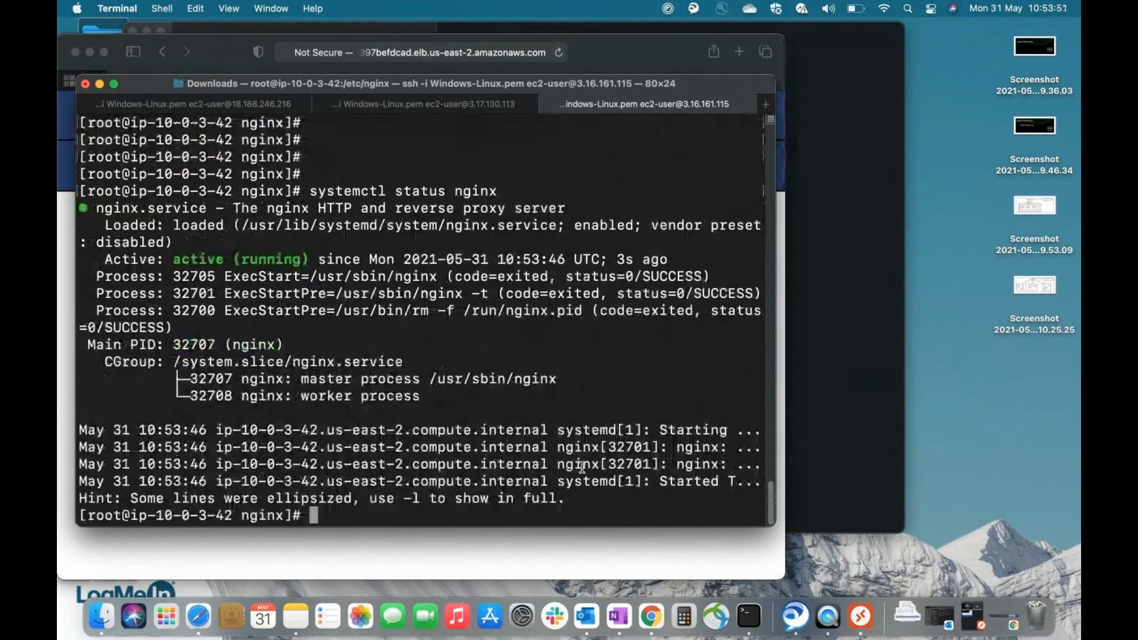
# Switch to the browser and reload the console and the load balancer's pages for ports 80, 8080 and 8081 to test them.
pyautogui.hotkey('ctrl', 'Right')
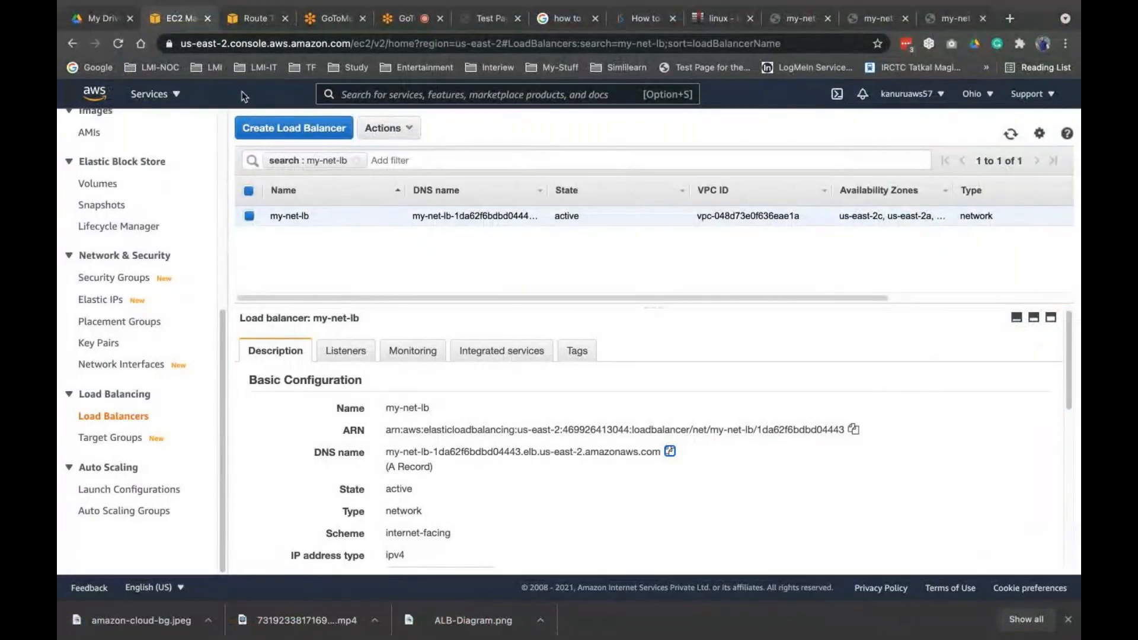
pyautogui.click(120, 47)
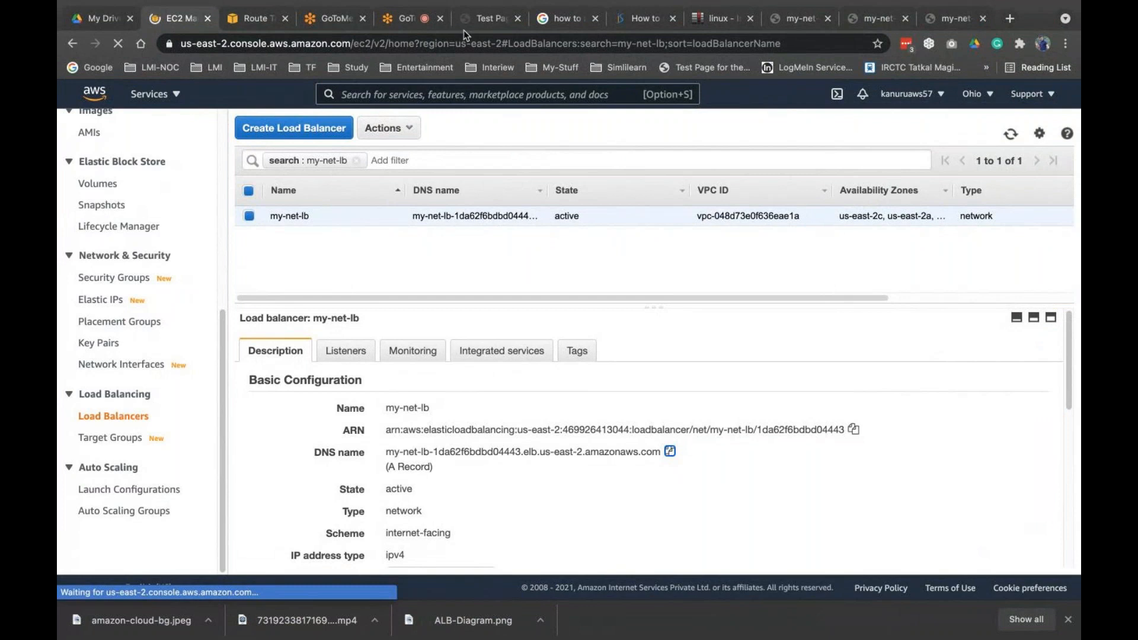
pyautogui.click(798, 18)
pyautogui.click(114, 44)
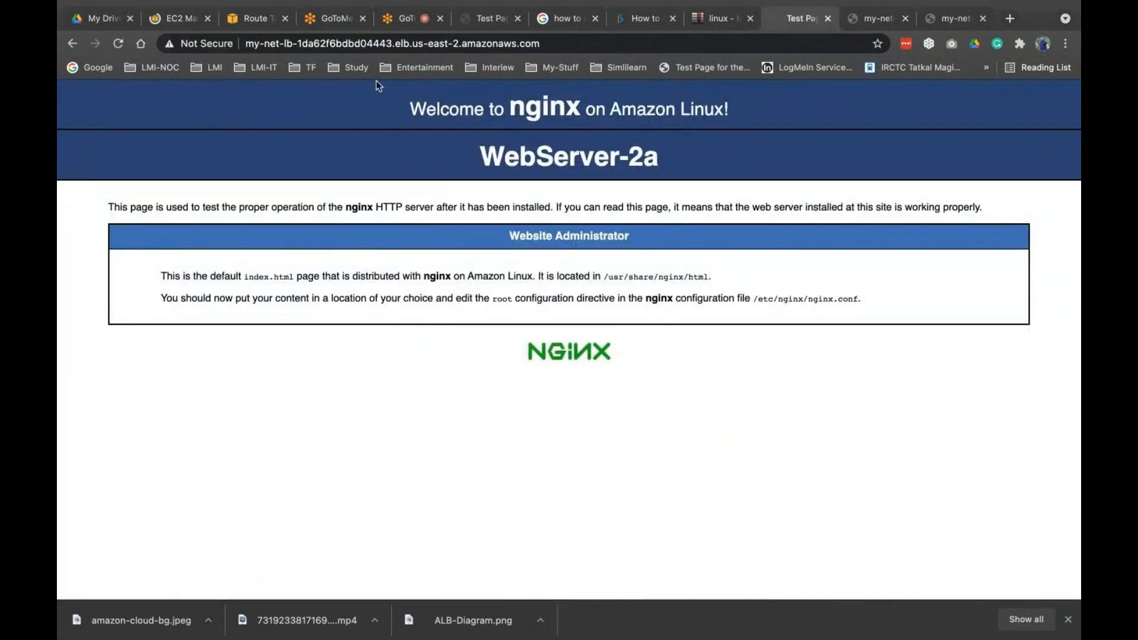
pyautogui.hotkey('ctrl', 'Tab')
pyautogui.click(115, 50)
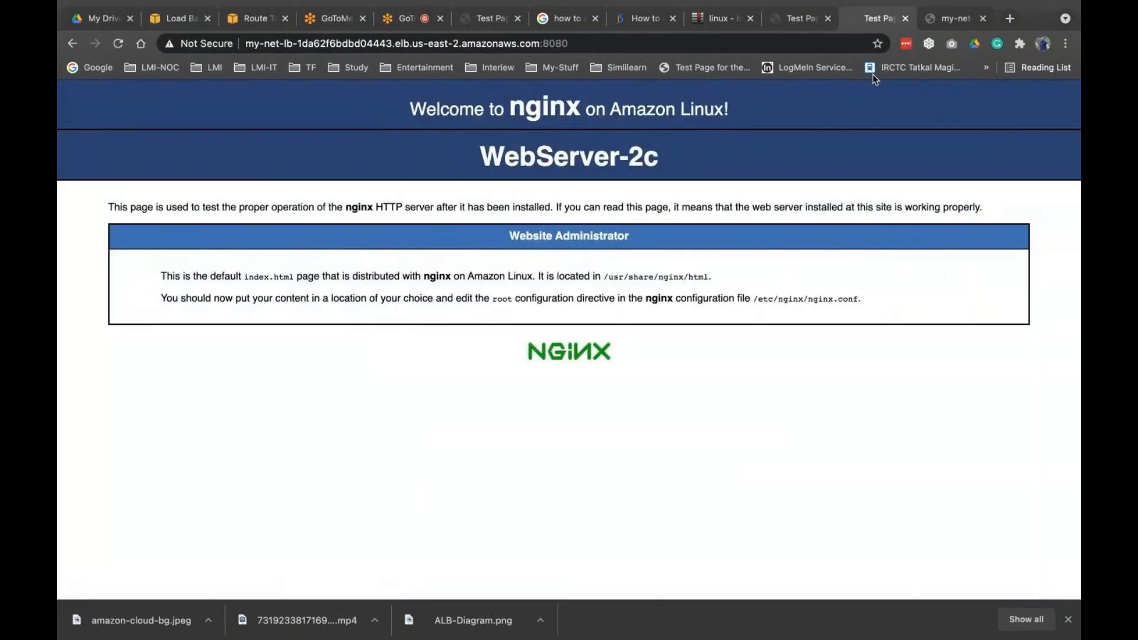
pyautogui.hotkey('ctrl', 'Tab')
pyautogui.click(118, 45)
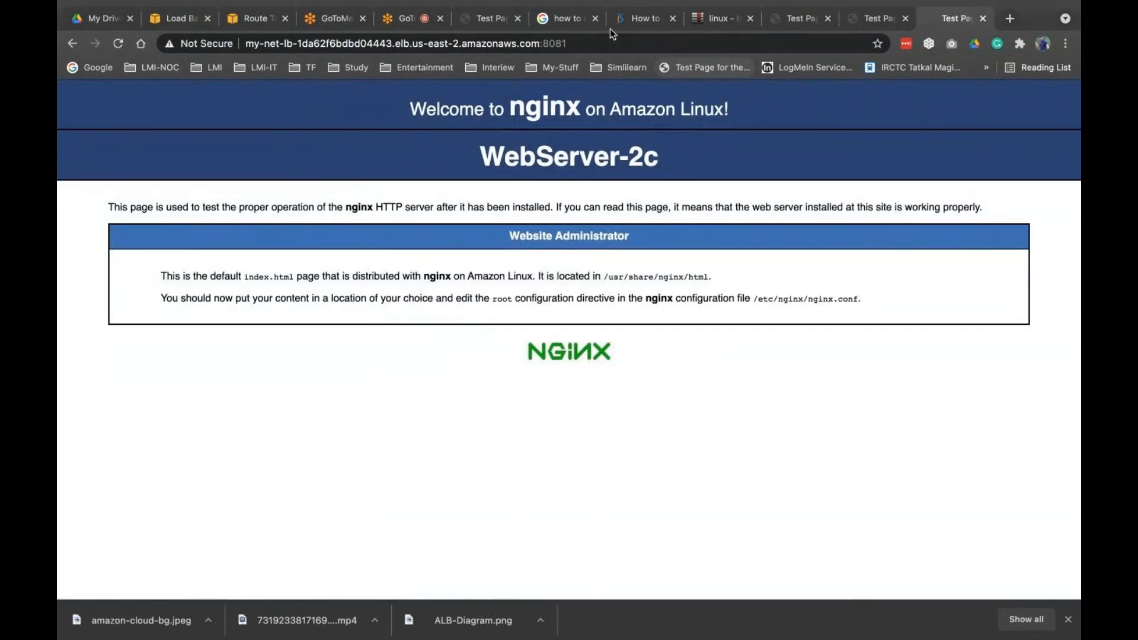
# Return to my-net-lb in the EC2 console and review which target group each listener forwards to.
pyautogui.click(179, 20)
pyautogui.click(346, 350)
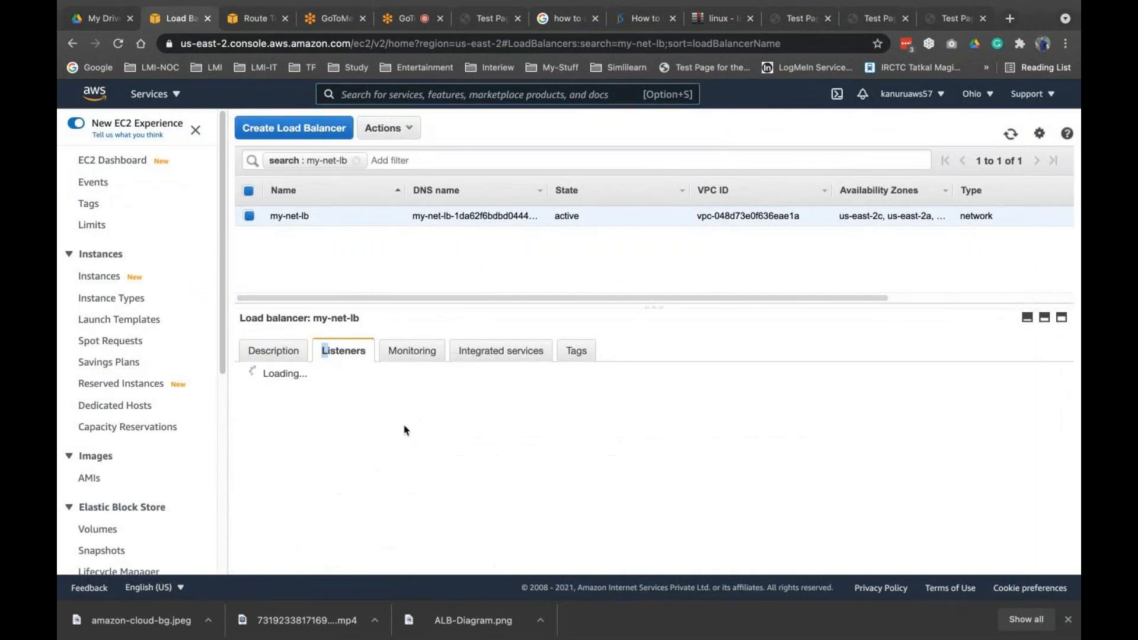
pyautogui.scroll(-1, 504, 528)
pyautogui.scroll(-6, 131, 427)
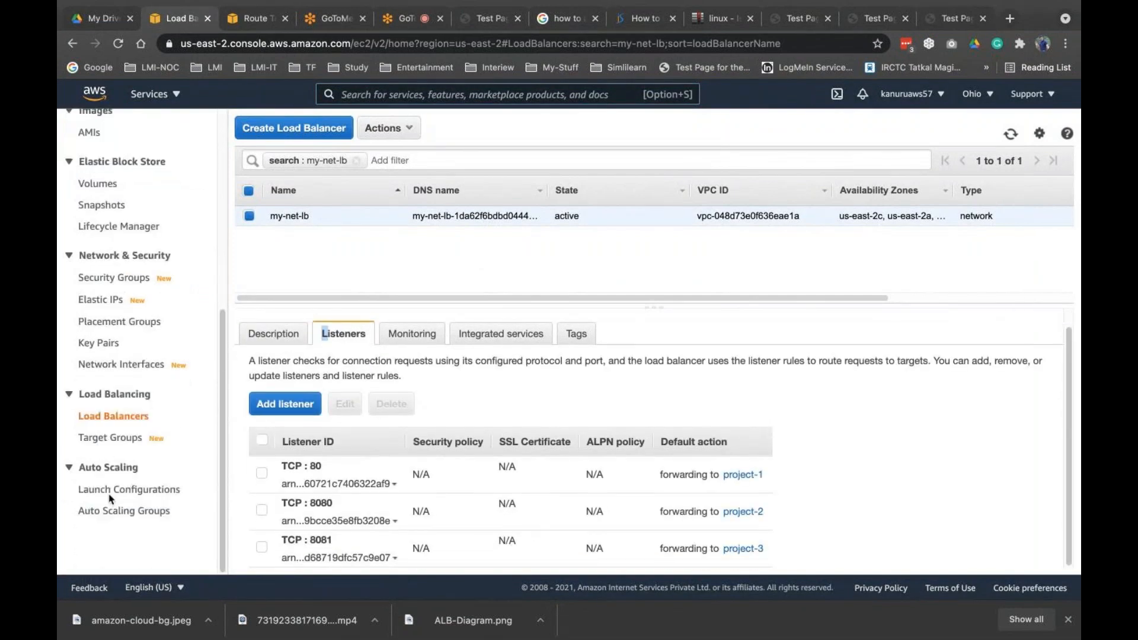
# Open the target groups, enlarge the list and compare the ports of project-1, project-2 and project-3.
pyautogui.click(111, 439)
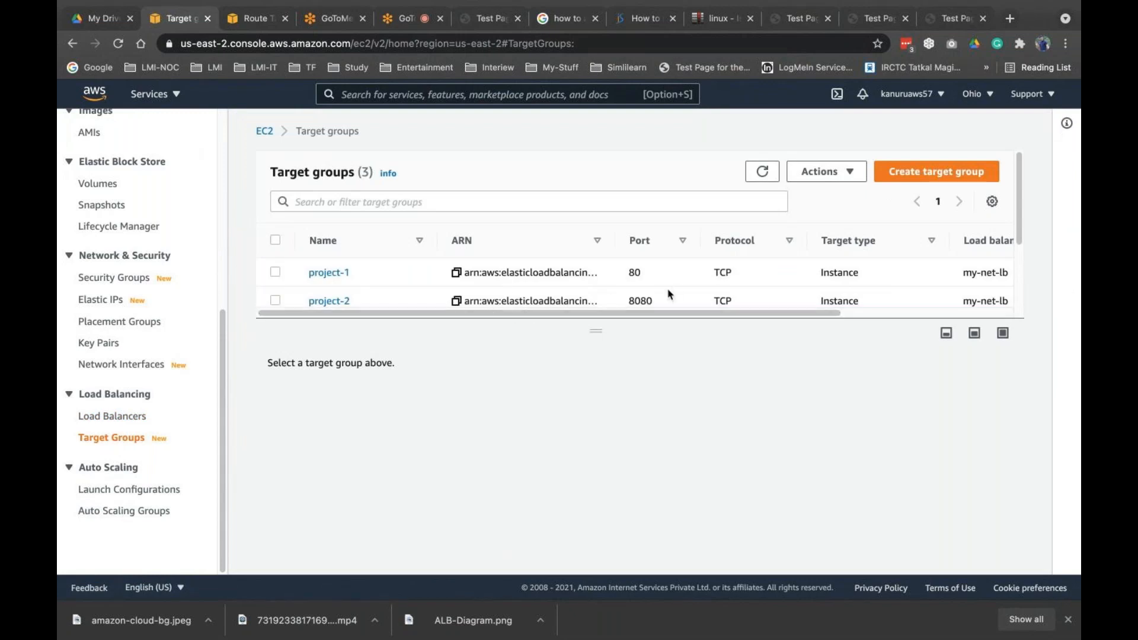
pyautogui.scroll(-1, 668, 294)
pyautogui.scroll(1, 669, 294)
pyautogui.scroll(-1, 669, 295)
pyautogui.scroll(1, 669, 295)
pyautogui.moveTo(600, 329); pyautogui.dragTo(598, 398)
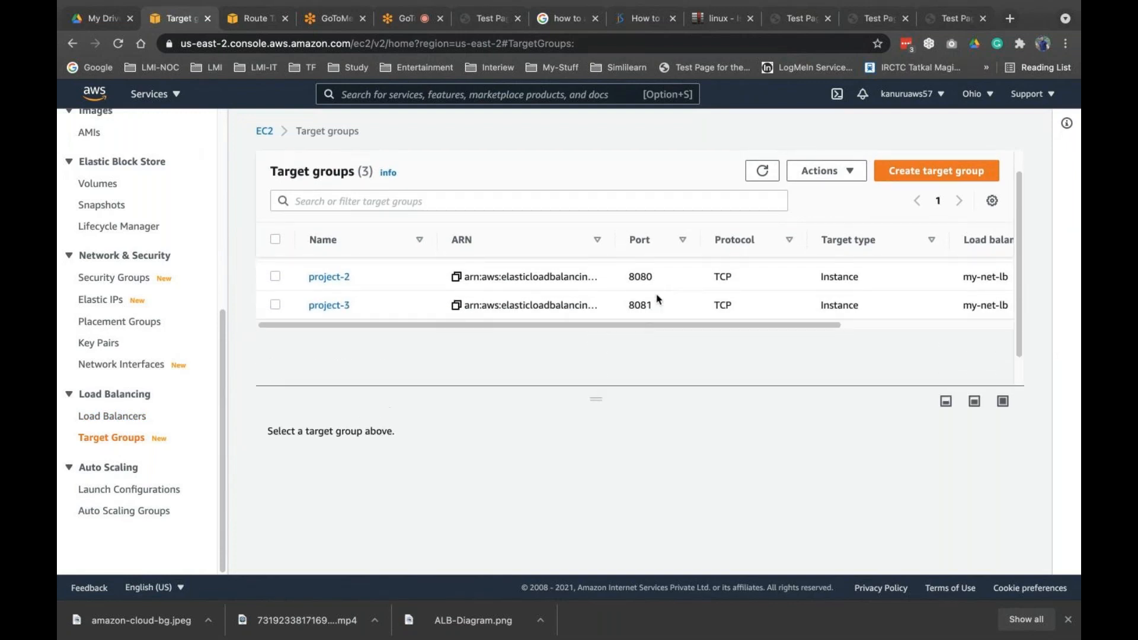
pyautogui.scroll(1, 664, 285)
pyautogui.scroll(1, 665, 285)
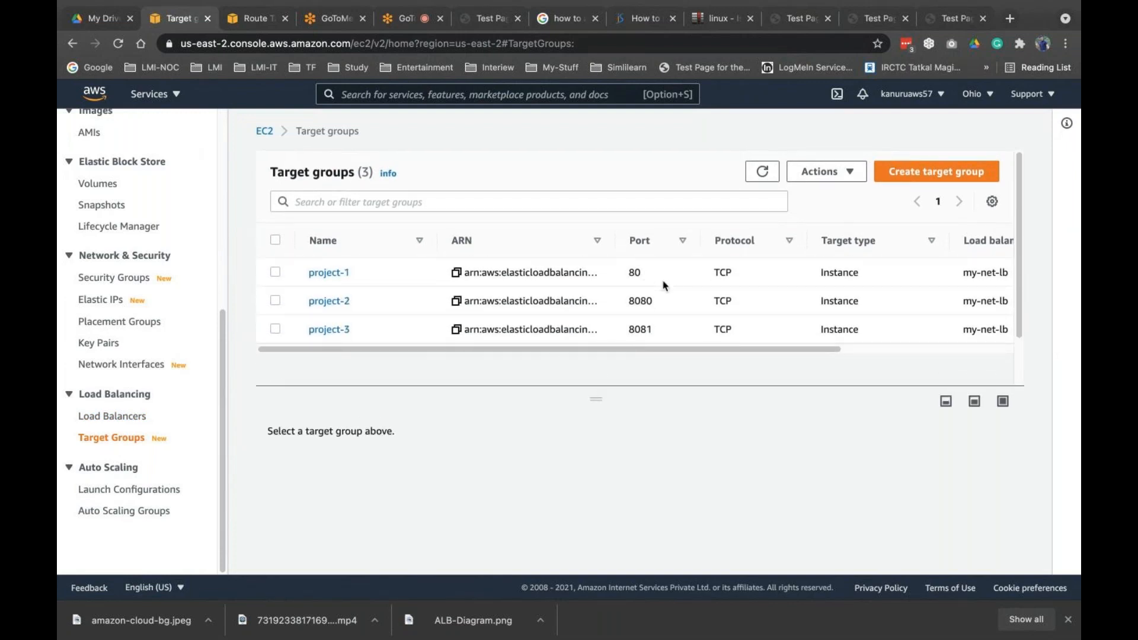
pyautogui.moveTo(645, 274); pyautogui.dragTo(628, 271)
pyautogui.moveTo(656, 327); pyautogui.dragTo(627, 329)
pyautogui.moveTo(656, 302); pyautogui.dragTo(631, 328)
pyautogui.click(613, 303)
pyautogui.doubleClick(630, 302)
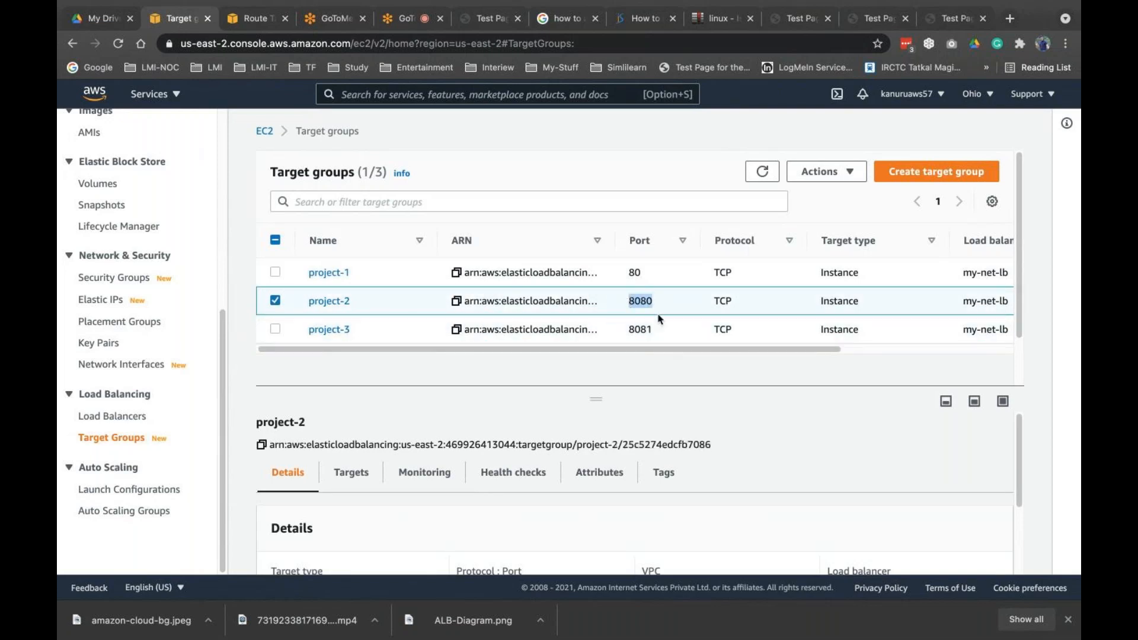
pyautogui.moveTo(733, 630)
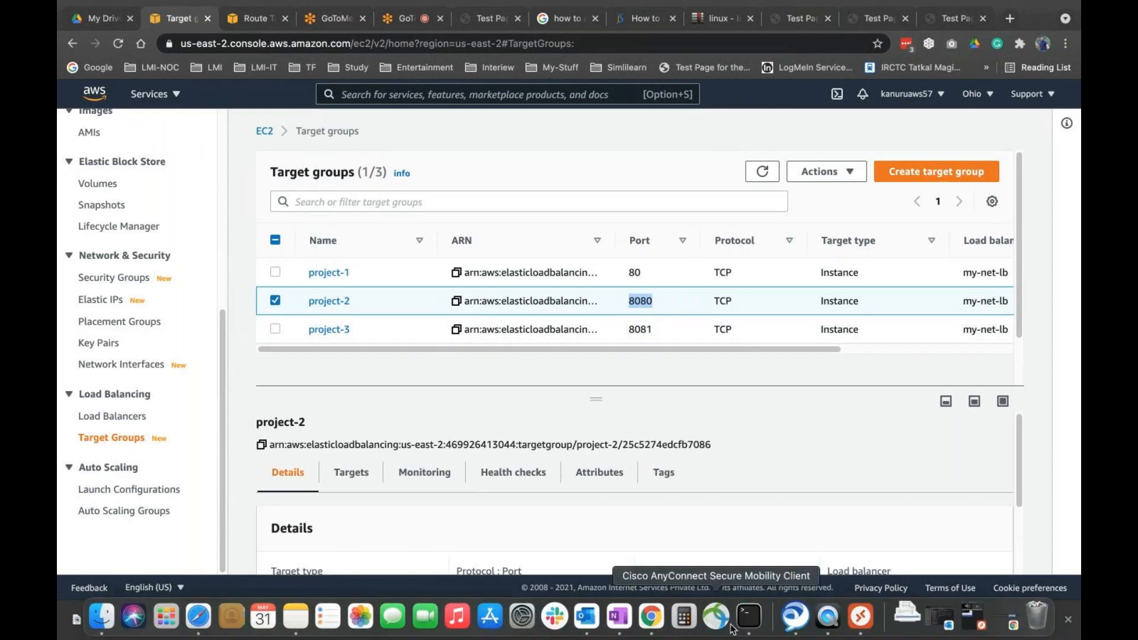
pyautogui.click(748, 616)
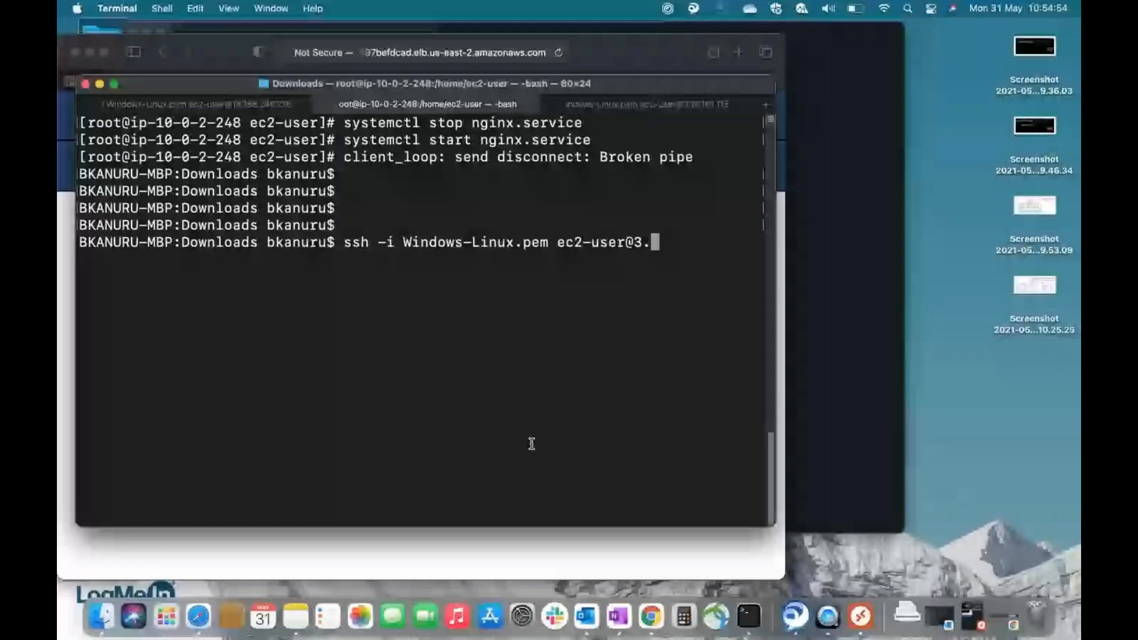
pyautogui.write('17.130.113')
pyautogui.press('Return')
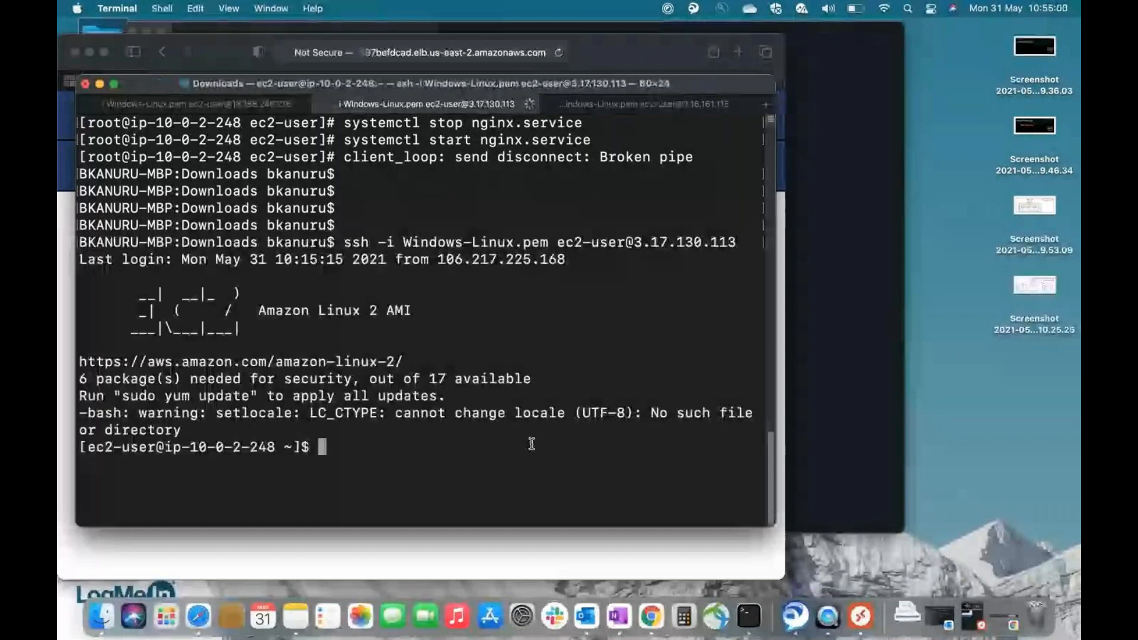
# Clear the terminal and switch to the root account with sudo su.
pyautogui.hotkey('ctrl', 'l')
pyautogui.write('sudo su')
pyautogui.press('Return')
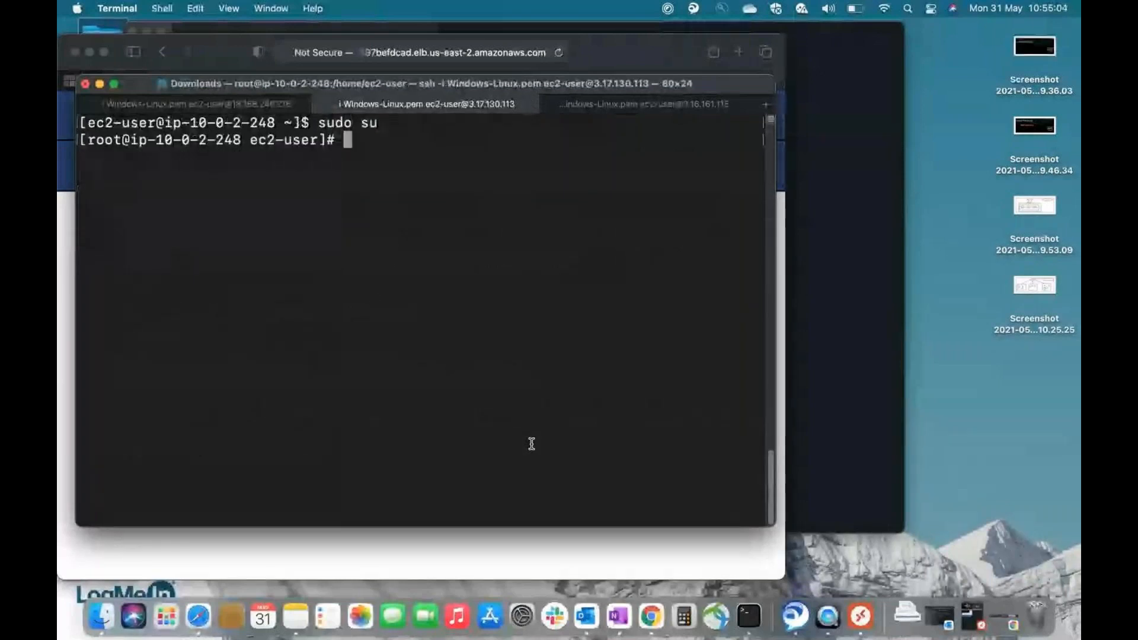
pyautogui.press('Return')
pyautogui.press('Return')
pyautogui.press('Return')
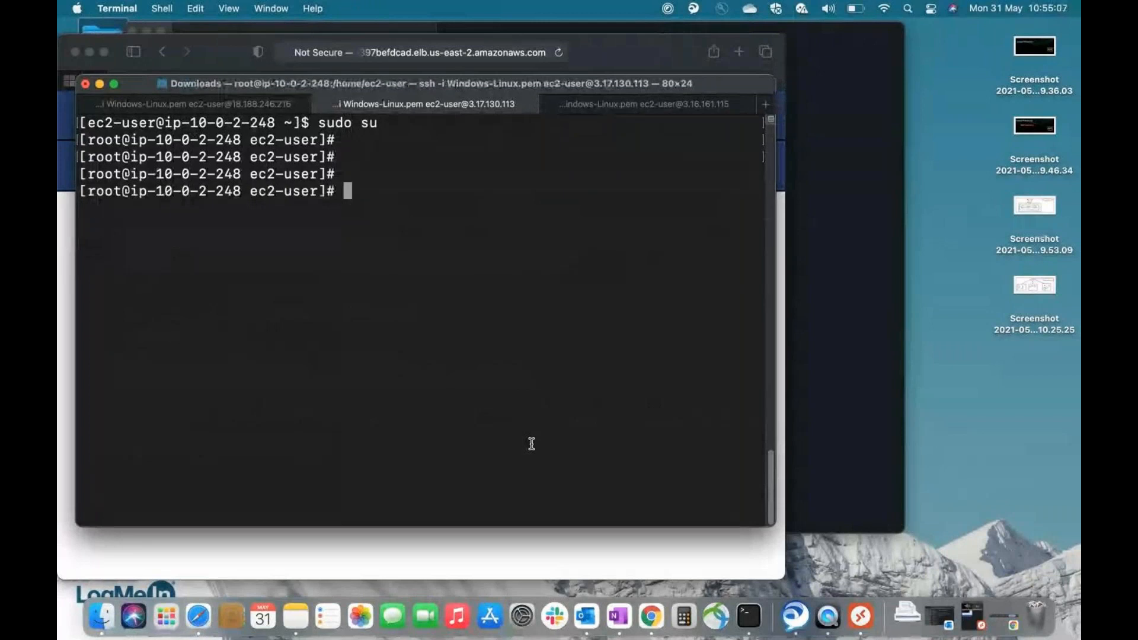
# Open the configuration file /etc/nginx/nginx.conf in vi.
pyautogui.write('vi ')
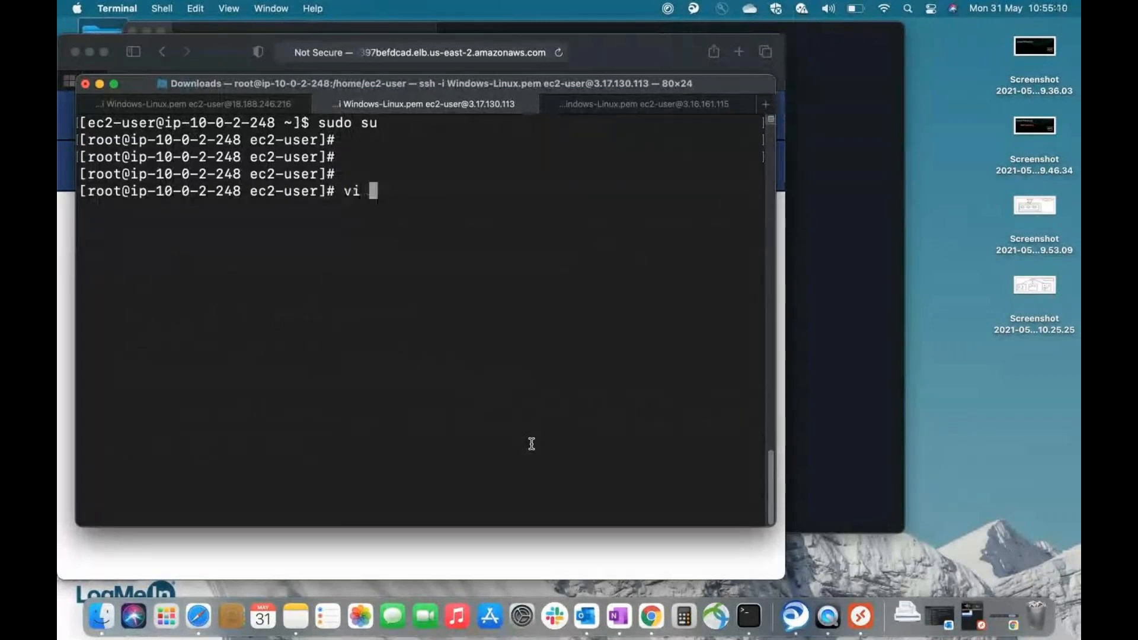
pyautogui.write('/etc/n')
pyautogui.press('Tab')
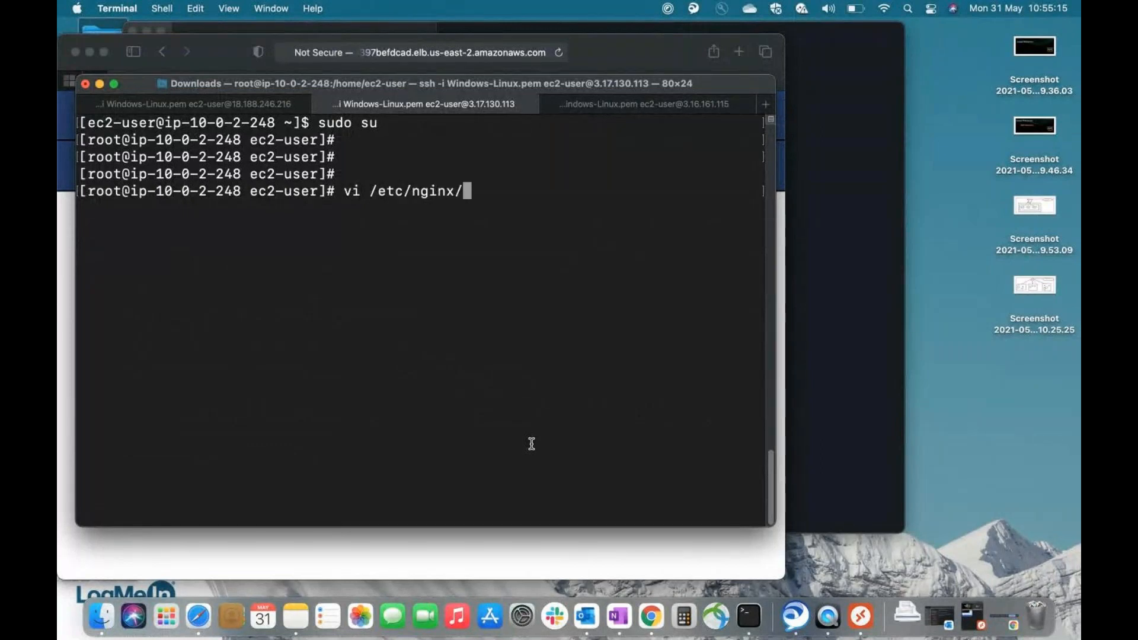
pyautogui.write('n')
pyautogui.press('Tab')
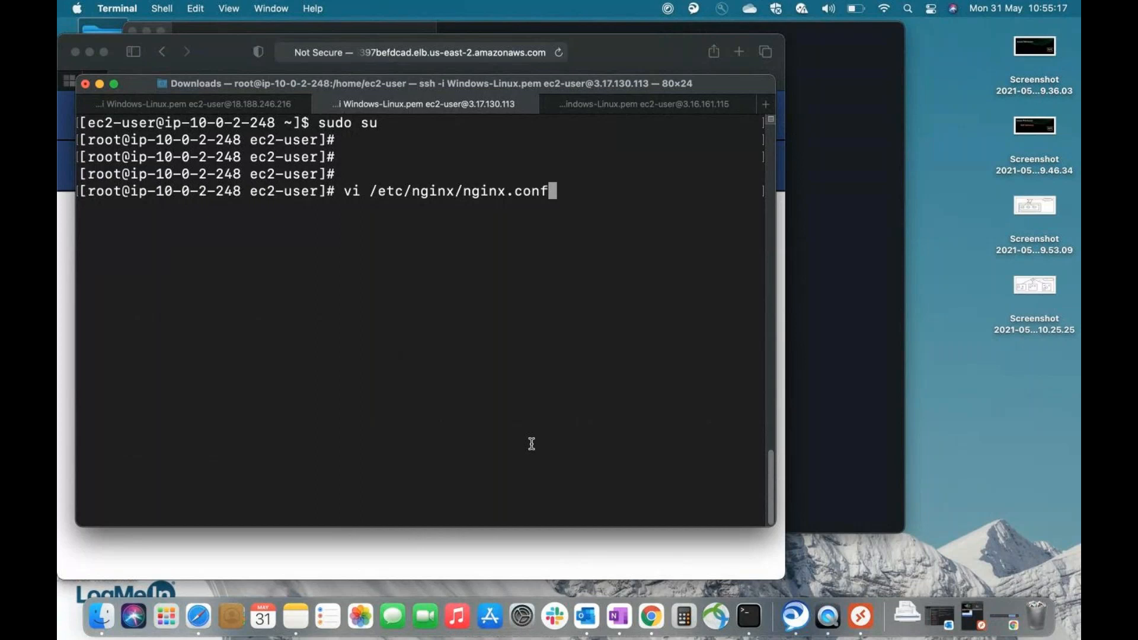
pyautogui.press('Return')
# Go to the server block in nginx.conf and show line numbers with :se nu.
pyautogui.press('Down')
pyautogui.press('Down')
pyautogui.press('Down')
pyautogui.press('Down')
pyautogui.press('Down')
pyautogui.press('Down')
pyautogui.press('Down')
pyautogui.press('Down')
pyautogui.press('Down')
pyautogui.press('Down')
pyautogui.press('Down')
pyautogui.press('Down')
pyautogui.press('Down')
pyautogui.press('Down')
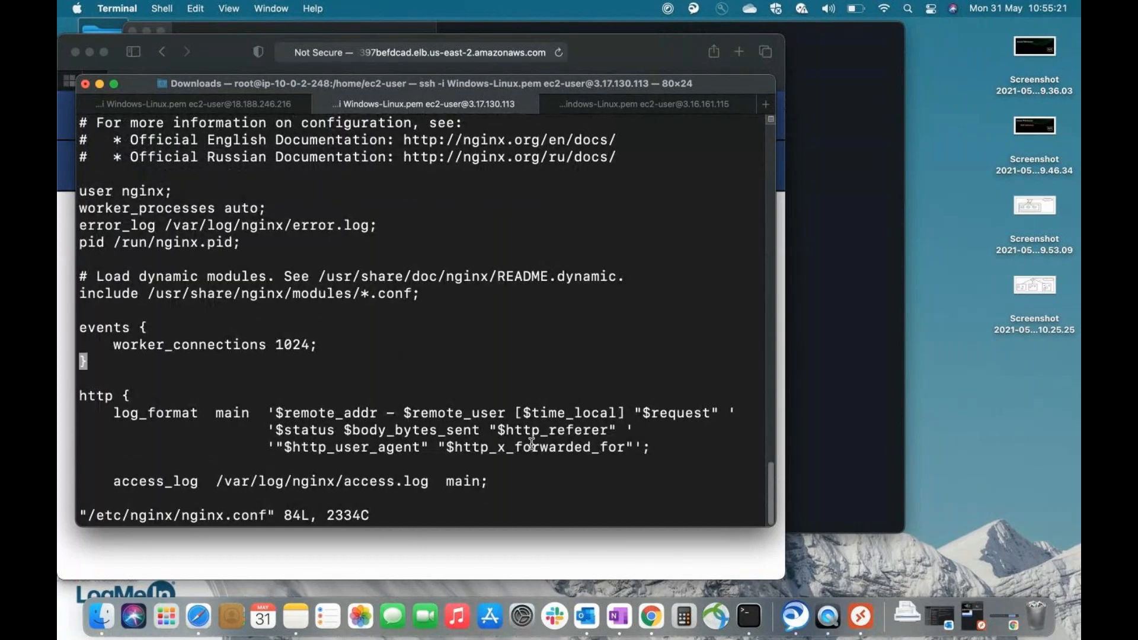
pyautogui.press('Down')
pyautogui.press('Down')
pyautogui.press('Down')
pyautogui.press('Down')
pyautogui.press('Down')
pyautogui.press('Down')
pyautogui.press('Down')
pyautogui.press('Down')
pyautogui.press('Down')
pyautogui.press('Down')
pyautogui.press('Down')
pyautogui.press('Down')
pyautogui.press('Down')
pyautogui.press('Down')
pyautogui.press('Down')
pyautogui.press('Down')
pyautogui.press('Down')
pyautogui.press('Down')
pyautogui.press('Down')
pyautogui.press('Down')
pyautogui.press('Down')
pyautogui.press('Down')
pyautogui.press('Down')
pyautogui.press('Down')
pyautogui.press('Down')
pyautogui.press('Down')
pyautogui.press('Down')
pyautogui.press('Down')
pyautogui.press('Down')
pyautogui.press('Down')
pyautogui.press('Down')
pyautogui.press('Down')
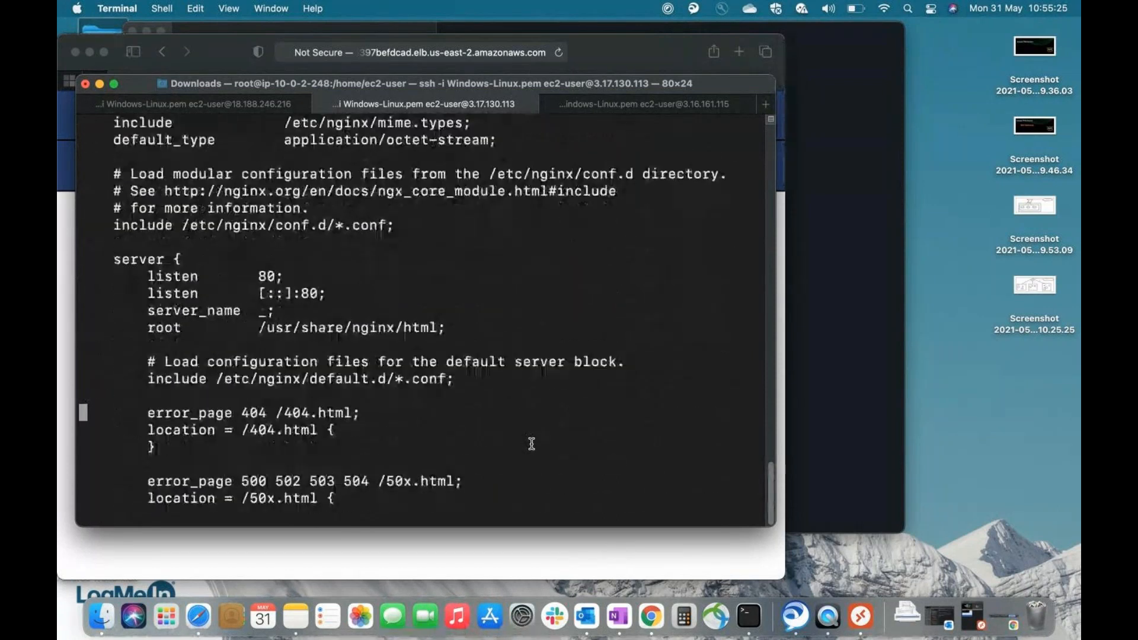
pyautogui.write(':se')
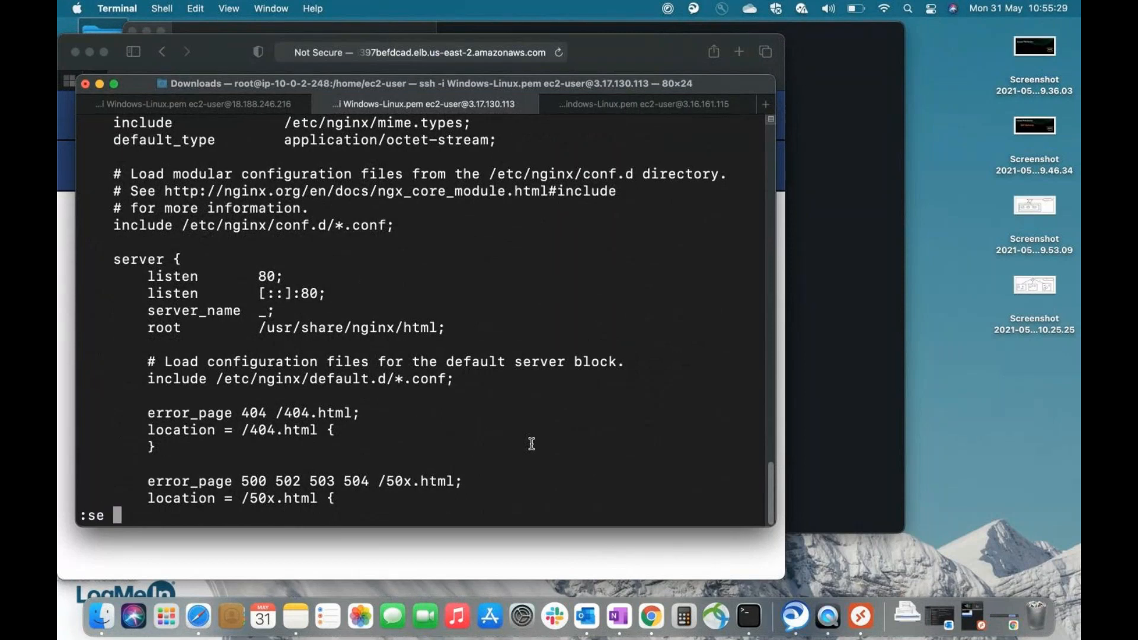
pyautogui.write(' nu')
pyautogui.press('Return')
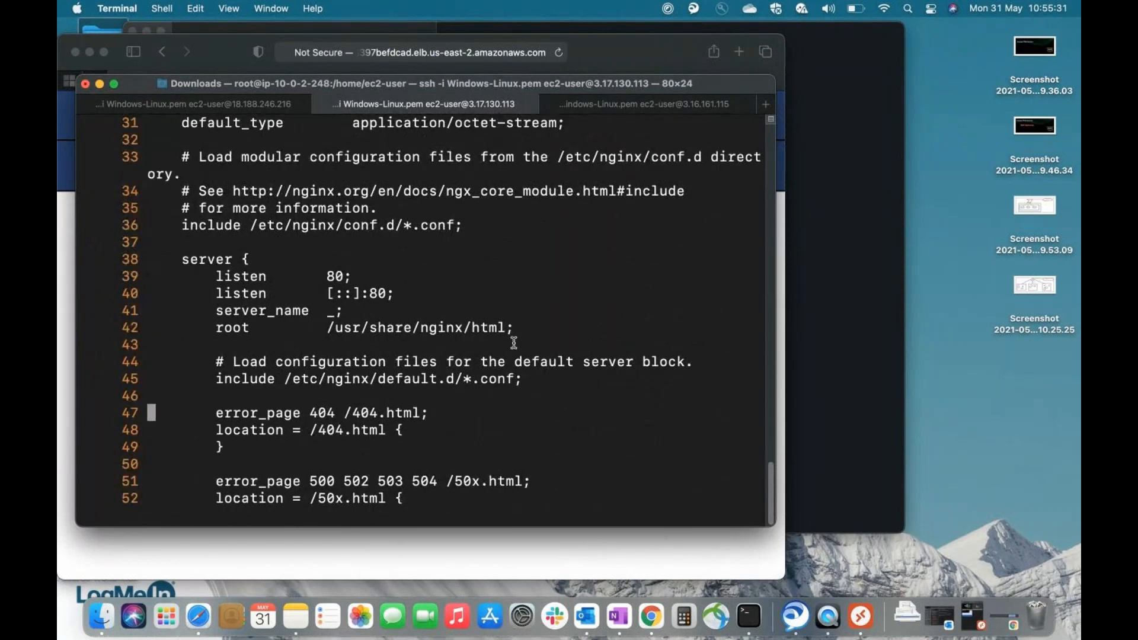
# Examine the port 80 server block from line 38 to its closing brace at line 54.
pyautogui.moveTo(182, 259); pyautogui.dragTo(270, 538)
pyautogui.scroll(-4, 297, 425)
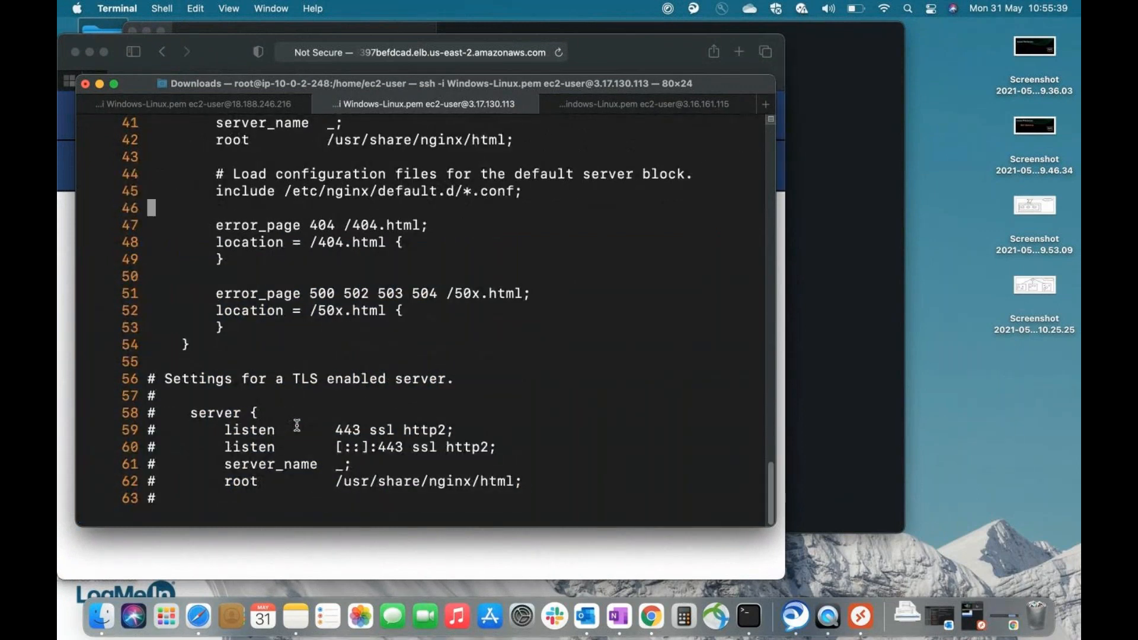
pyautogui.scroll(2, 297, 425)
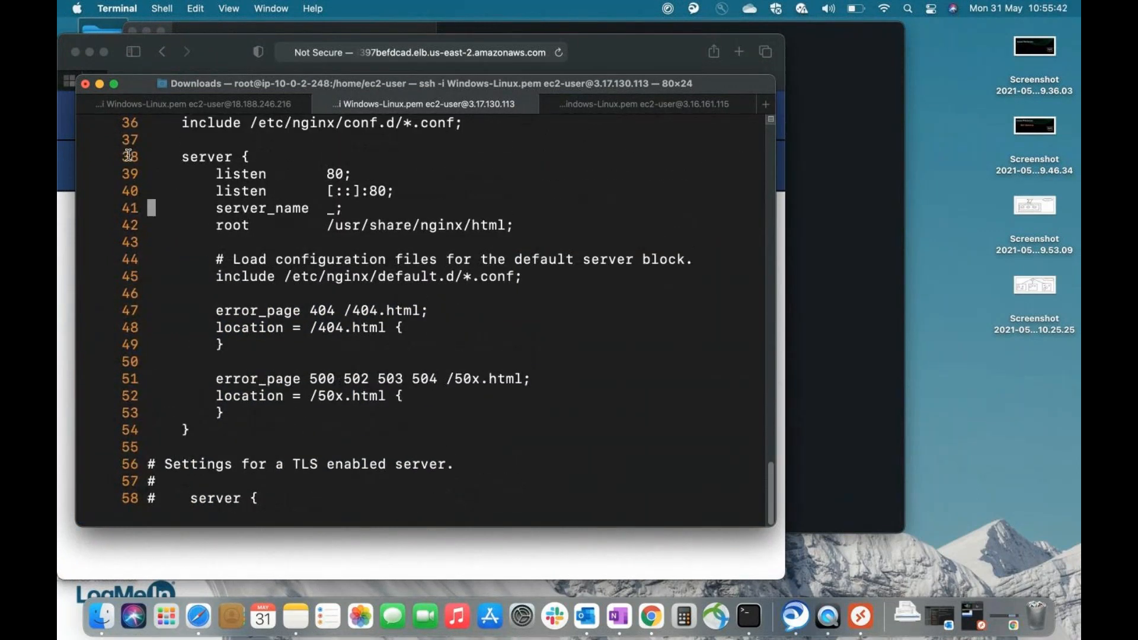
# Try to copy the port 80 server block, lines 38 to 54, in nginx.conf.
pyautogui.moveTo(128, 155); pyautogui.dragTo(224, 437)
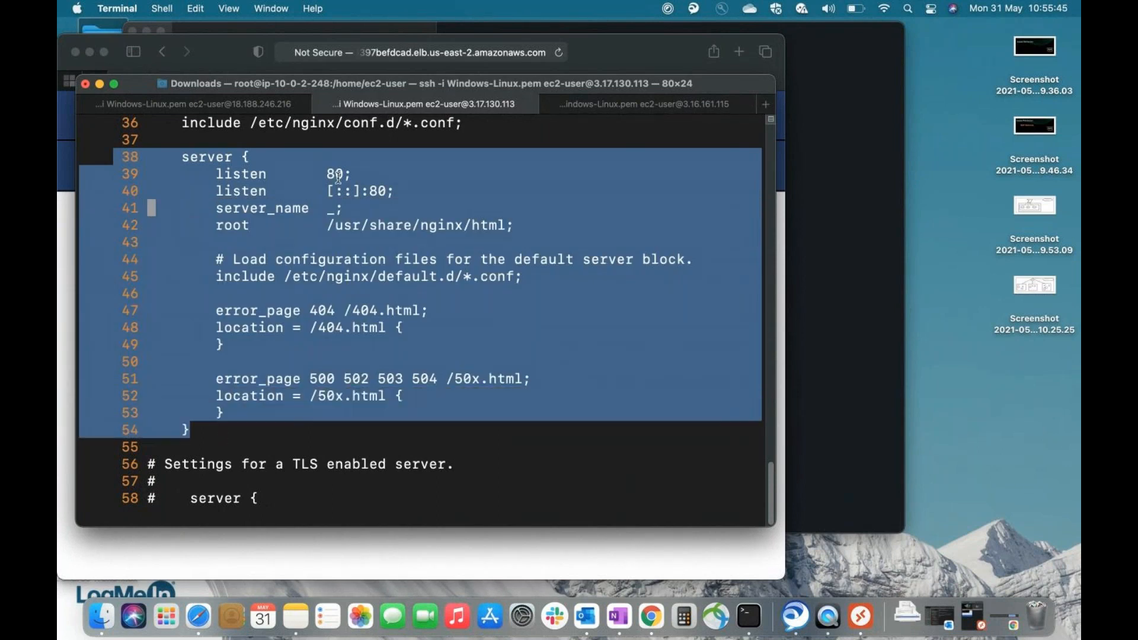
pyautogui.moveTo(342, 171); pyautogui.dragTo(332, 173)
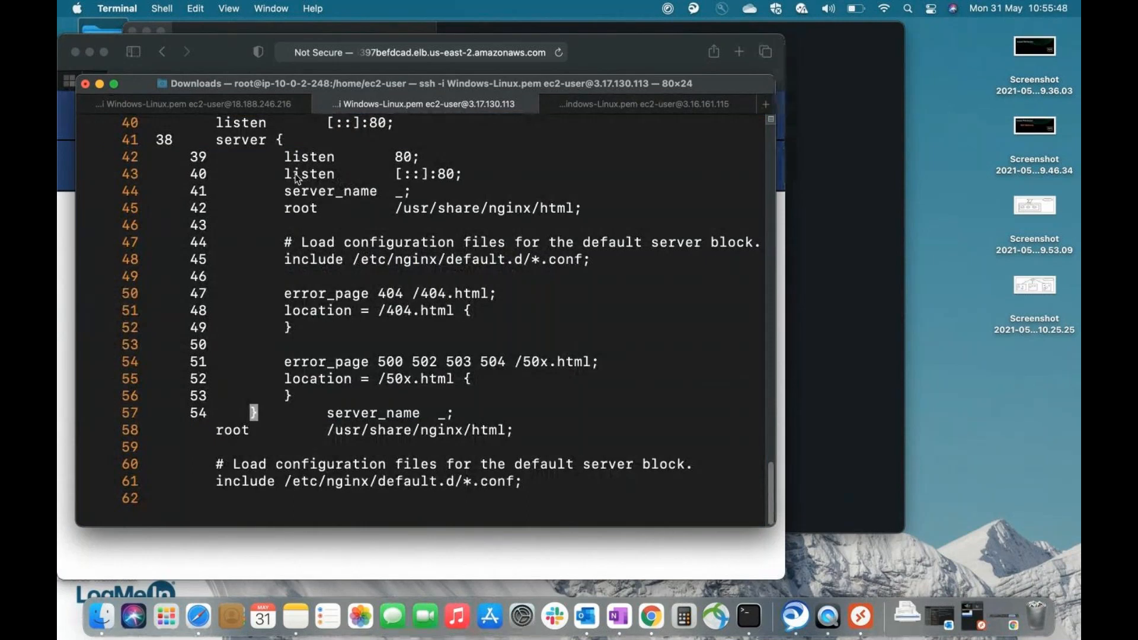
pyautogui.scroll(5, 296, 177)
pyautogui.scroll(-17, 296, 176)
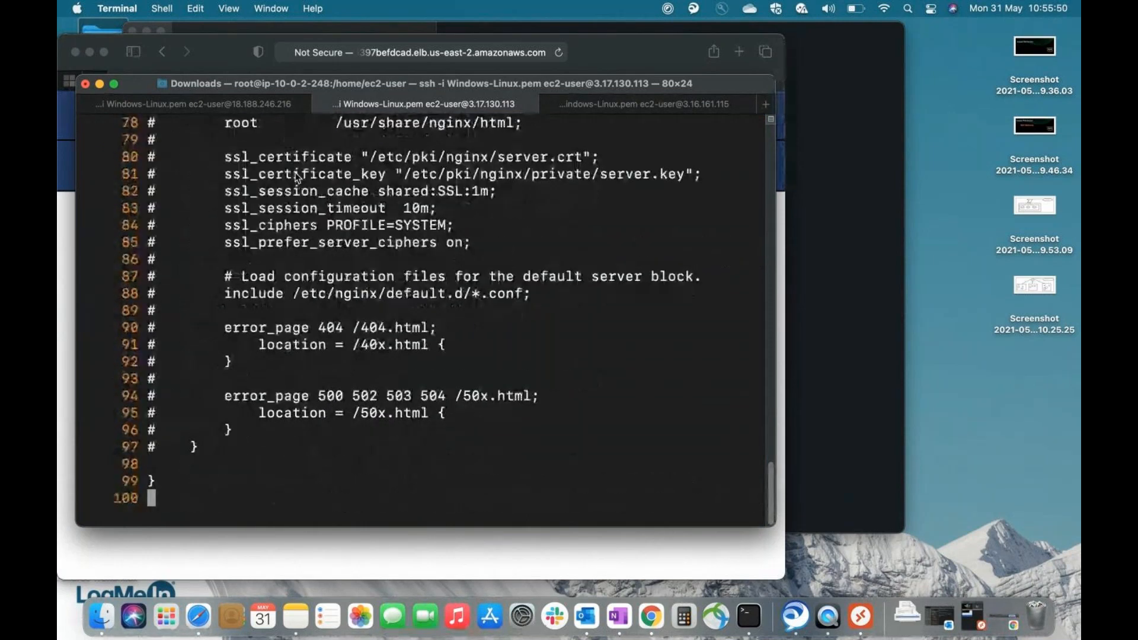
# Discard the changes to nginx.conf with :q! and reopen /etc/nginx/nginx.conf in vi.
pyautogui.write(':')
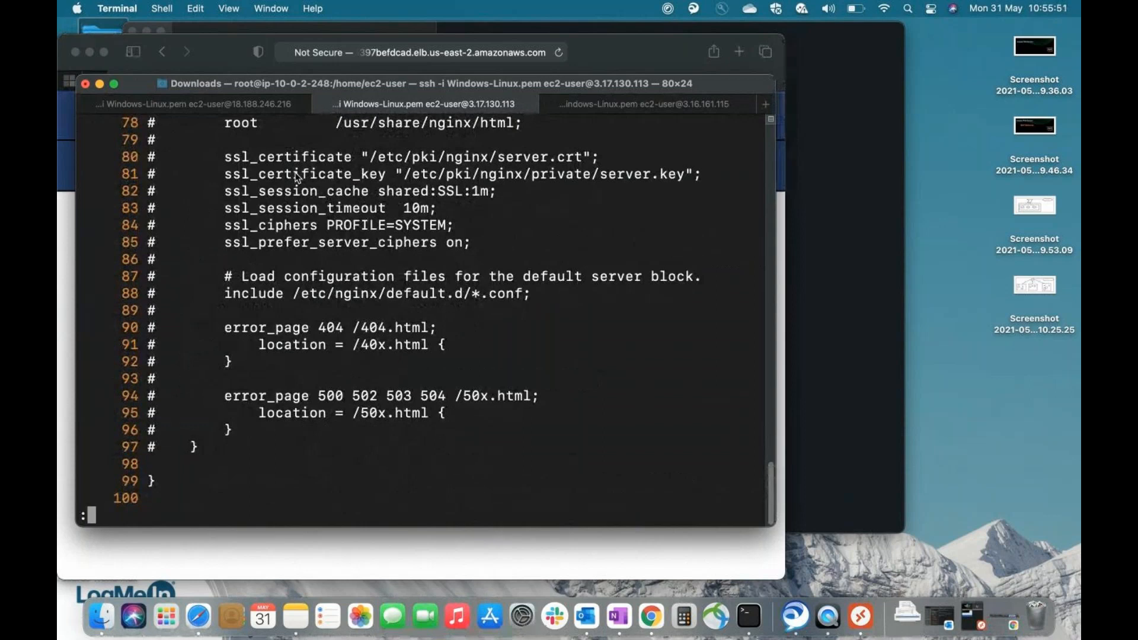
pyautogui.write('q')
pyautogui.press('Return')
pyautogui.write(':q!')
pyautogui.press('Return')
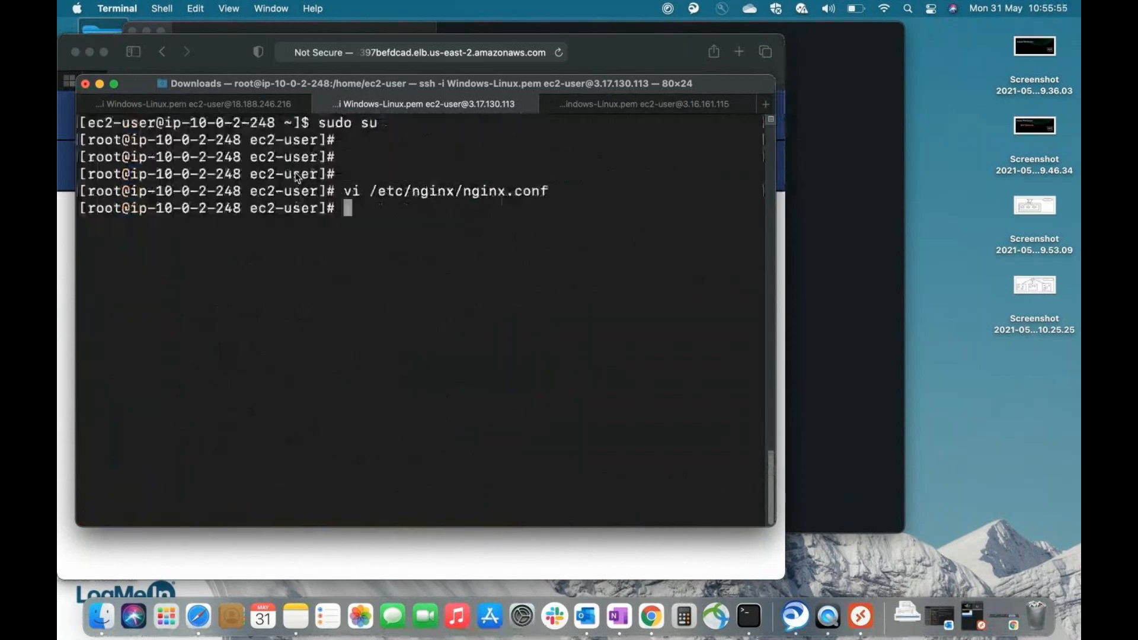
pyautogui.press('Up')
pyautogui.press('Return')
# Yank the 17 lines of the port 80 server block, from its server line through its closing brace.
pyautogui.press('Down')
pyautogui.press('Down')
pyautogui.press('Down')
pyautogui.press('Down')
pyautogui.press('Down')
pyautogui.press('Down')
pyautogui.press('Down')
pyautogui.press('Down')
pyautogui.press('Down')
pyautogui.press('Down')
pyautogui.press('Down')
pyautogui.press('Down')
pyautogui.press('Down')
pyautogui.press('Down')
pyautogui.press('Down')
pyautogui.press('Down')
pyautogui.press('Down')
pyautogui.press('Down')
pyautogui.press('Down')
pyautogui.press('Down')
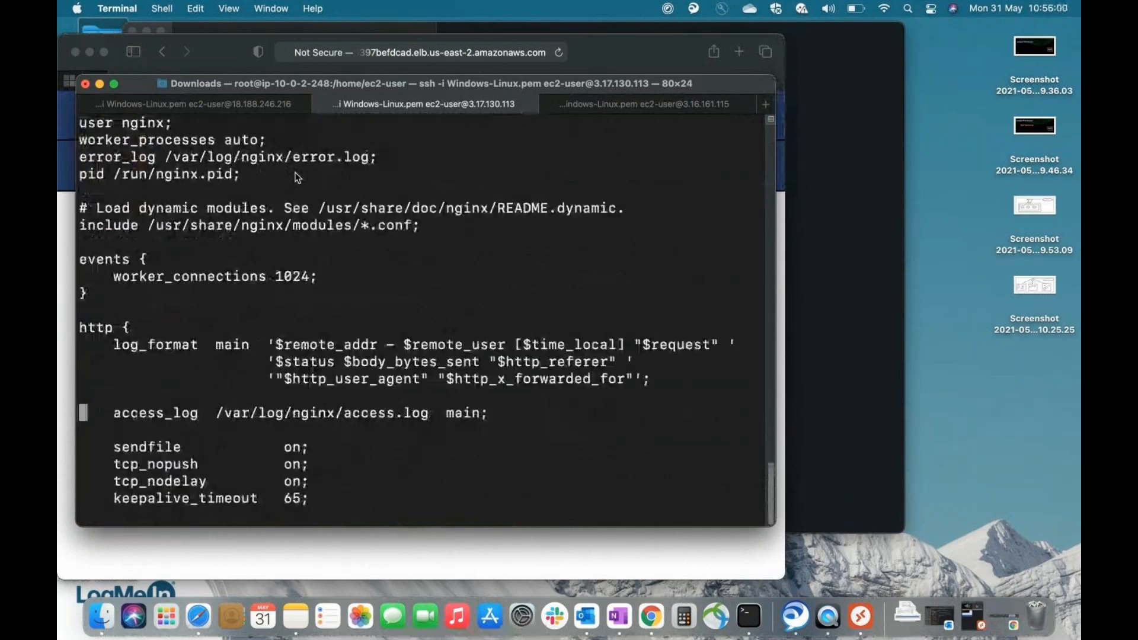
pyautogui.scroll(-10, 298, 178)
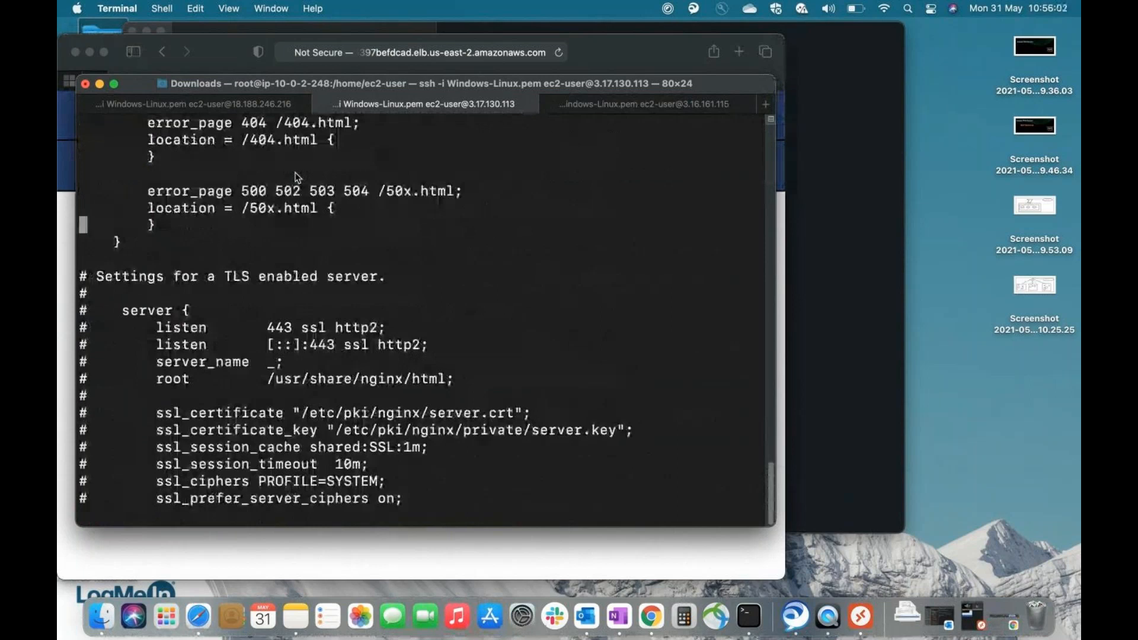
pyautogui.scroll(3, 298, 178)
pyautogui.scroll(5, 298, 178)
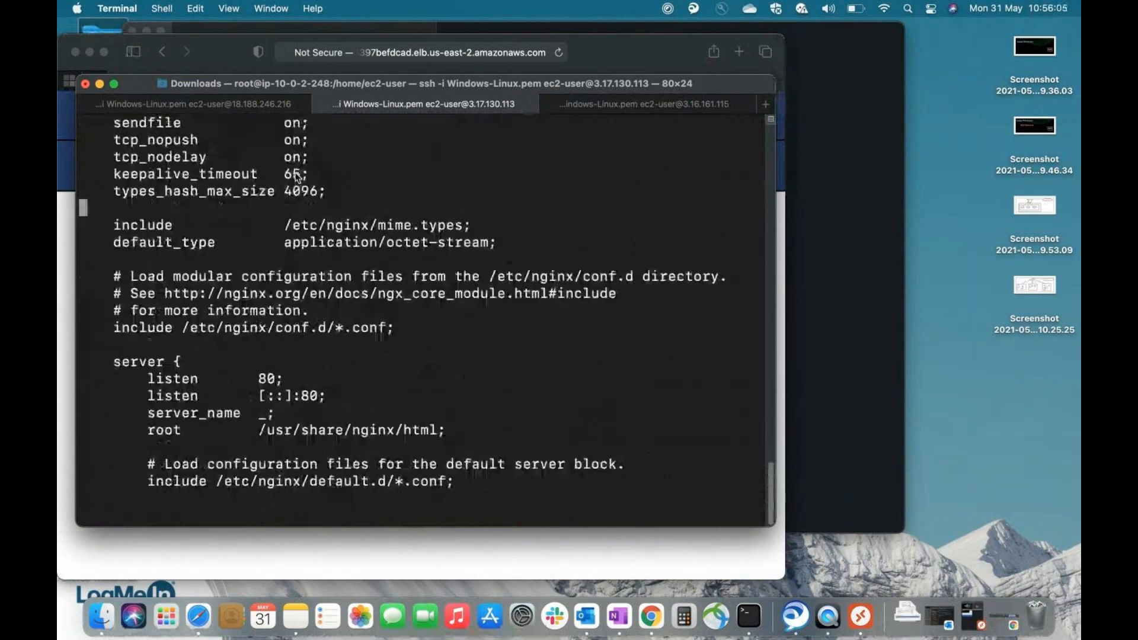
pyautogui.scroll(-1, 298, 178)
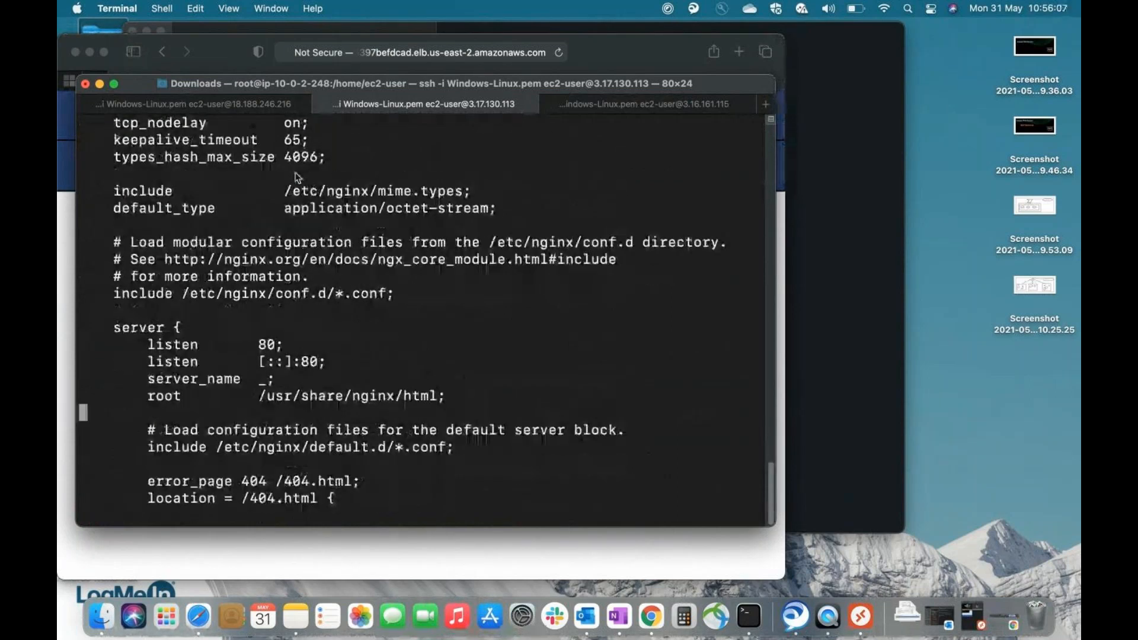
pyautogui.scroll(-3, 298, 178)
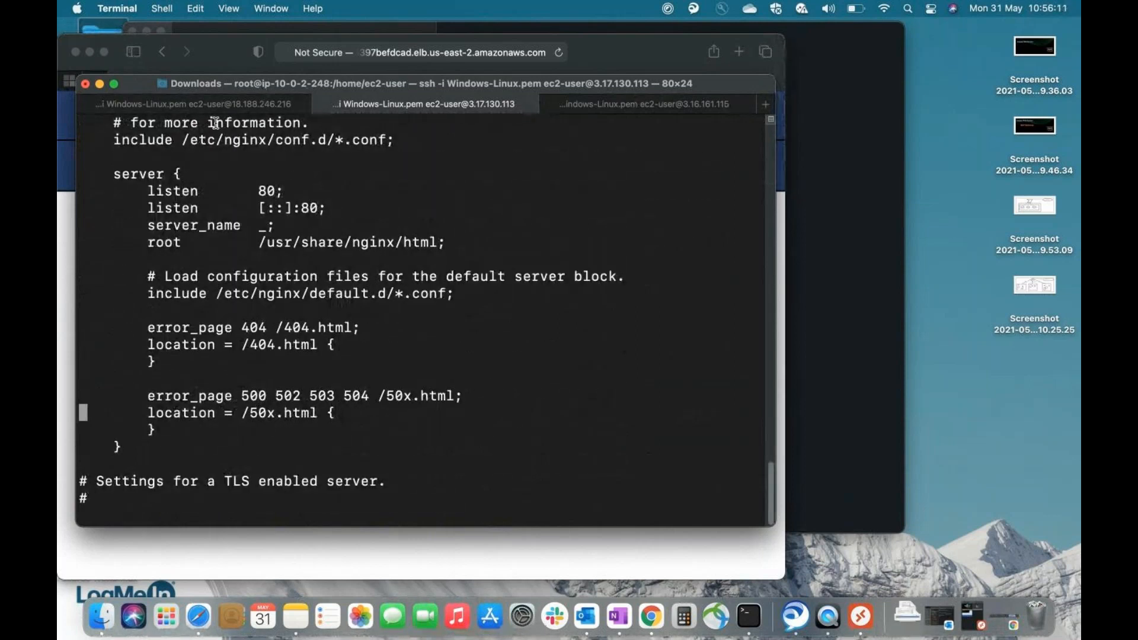
pyautogui.press('Up')
pyautogui.press('Up')
pyautogui.press('Up')
pyautogui.press('Up')
pyautogui.press('Up')
pyautogui.press('Up')
pyautogui.press('Up')
pyautogui.press('Up')
pyautogui.press('Up')
pyautogui.press('Up')
pyautogui.press('Up')
pyautogui.press('Up')
pyautogui.scroll(2, 215, 123)
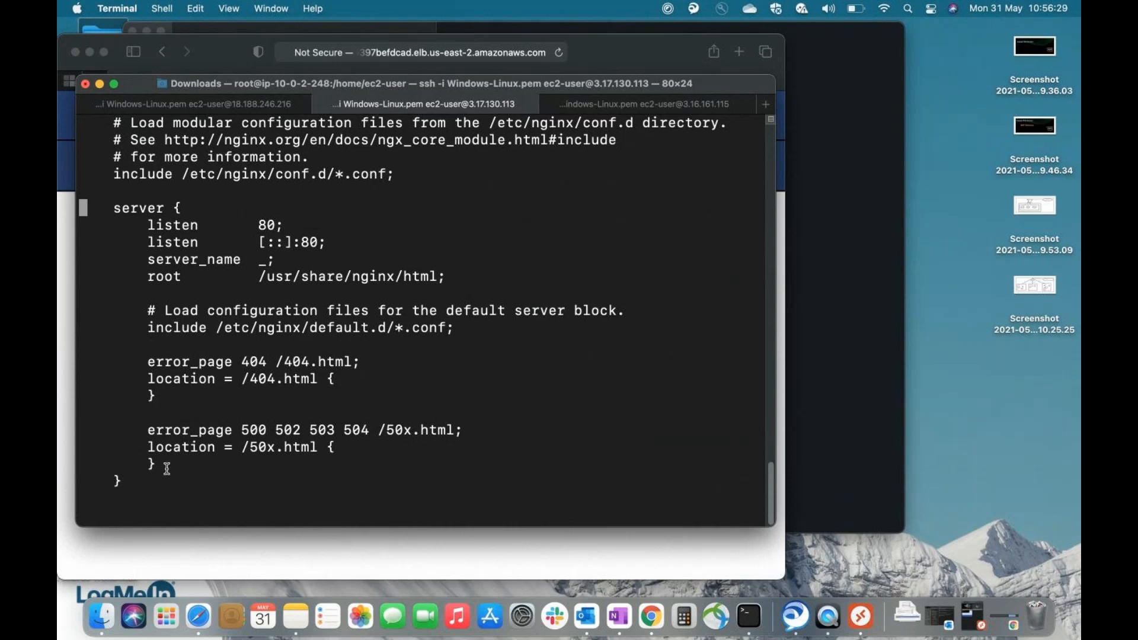
pyautogui.press('Down')
pyautogui.press('Up')
pyautogui.press('1')
pyautogui.press('7')
pyautogui.press('y')
pyautogui.press('y')
# Examine the commented-out TLS server block and the end of nginx.conf for a place to add another server block.
pyautogui.press('Down')
pyautogui.press('Down')
pyautogui.press('Down')
pyautogui.press('Down')
pyautogui.press('Down')
pyautogui.press('Down')
pyautogui.press('Down')
pyautogui.press('Down')
pyautogui.press('Down')
pyautogui.press('Down')
pyautogui.press('Down')
pyautogui.press('Down')
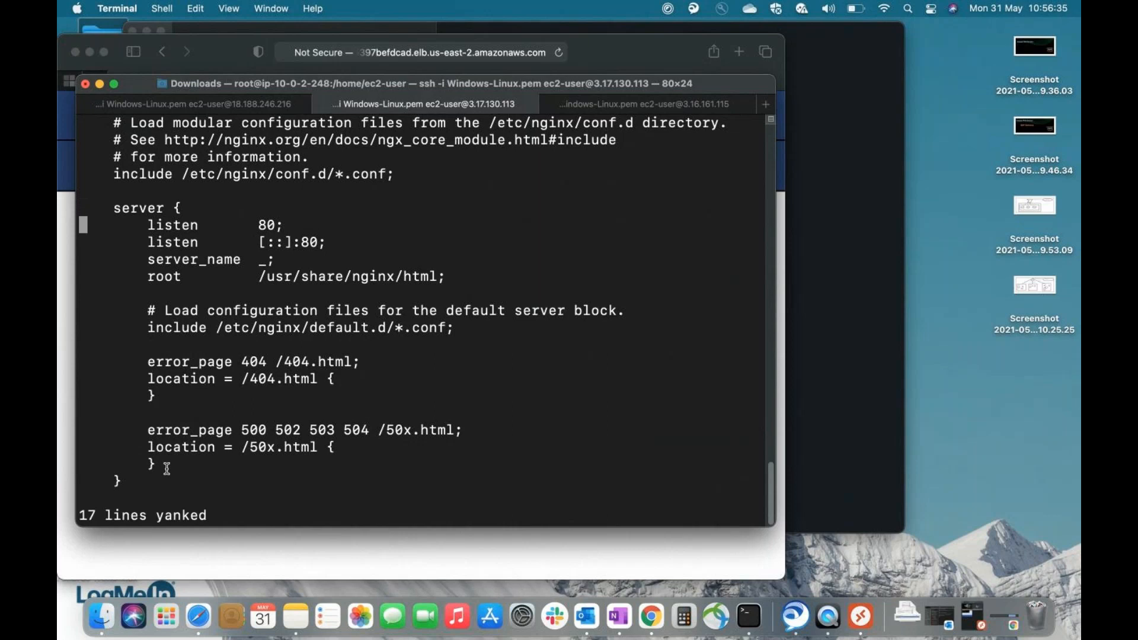
pyautogui.press('Down')
pyautogui.press('Down')
pyautogui.press('Down')
pyautogui.press('Down')
pyautogui.press('Down')
pyautogui.press('Down')
pyautogui.press('Down')
pyautogui.press('Down')
pyautogui.press('Down')
pyautogui.press('Down')
pyautogui.press('Down')
pyautogui.press('Down')
pyautogui.press('Down')
pyautogui.press('Down')
pyautogui.press('Down')
pyautogui.press('Down')
pyautogui.press('Down')
pyautogui.press('Down')
pyautogui.press('Down')
pyautogui.press('Down')
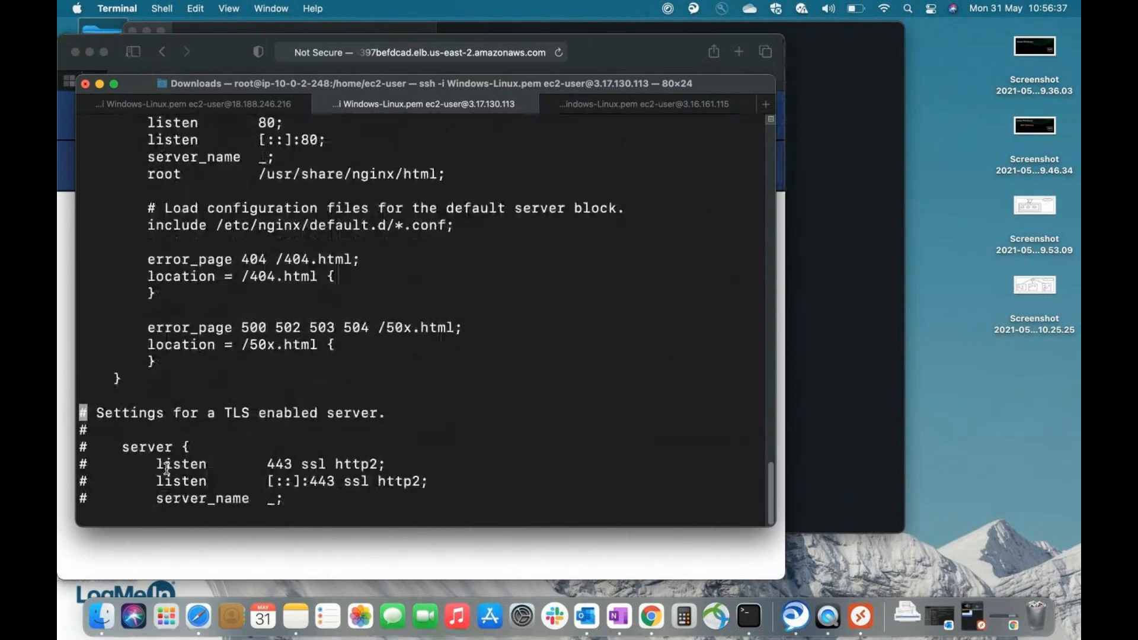
pyautogui.press('Down')
pyautogui.press('Down')
pyautogui.press('Down')
pyautogui.press('Down')
pyautogui.press('Down')
pyautogui.press('Down')
pyautogui.press('Down')
pyautogui.press('Down')
pyautogui.press('Down')
pyautogui.press('Down')
pyautogui.press('Down')
pyautogui.press('Down')
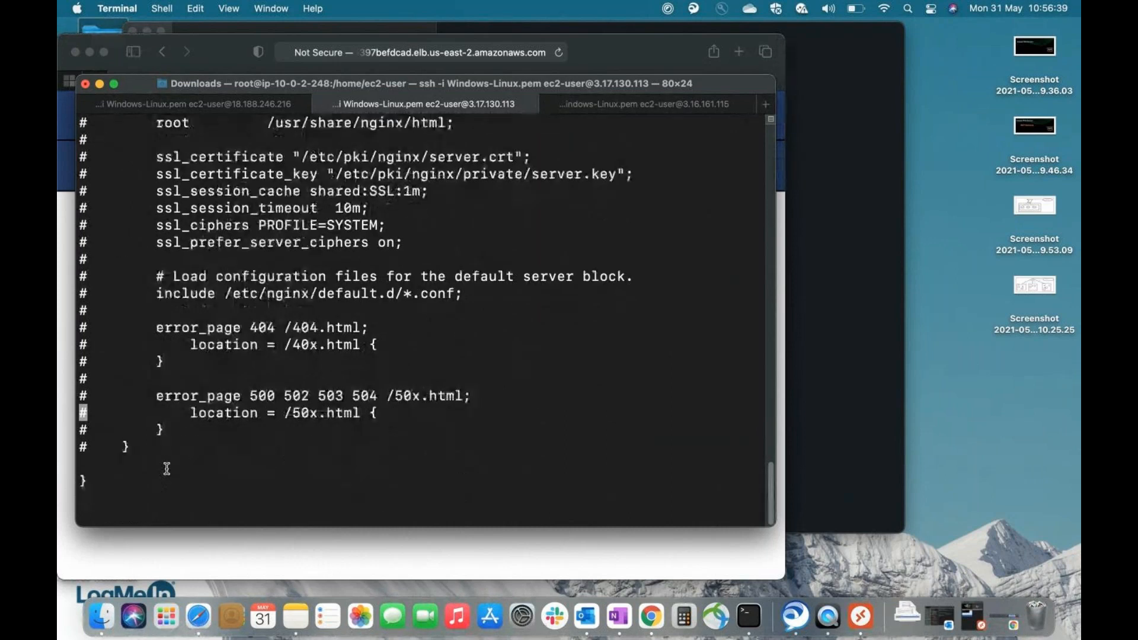
pyautogui.press('Up')
pyautogui.press('Up')
pyautogui.press('Up')
pyautogui.press('Up')
pyautogui.press('Up')
pyautogui.press('Up')
pyautogui.press('Up')
pyautogui.press('Up')
pyautogui.press('Up')
pyautogui.press('Up')
pyautogui.press('Up')
pyautogui.press('Up')
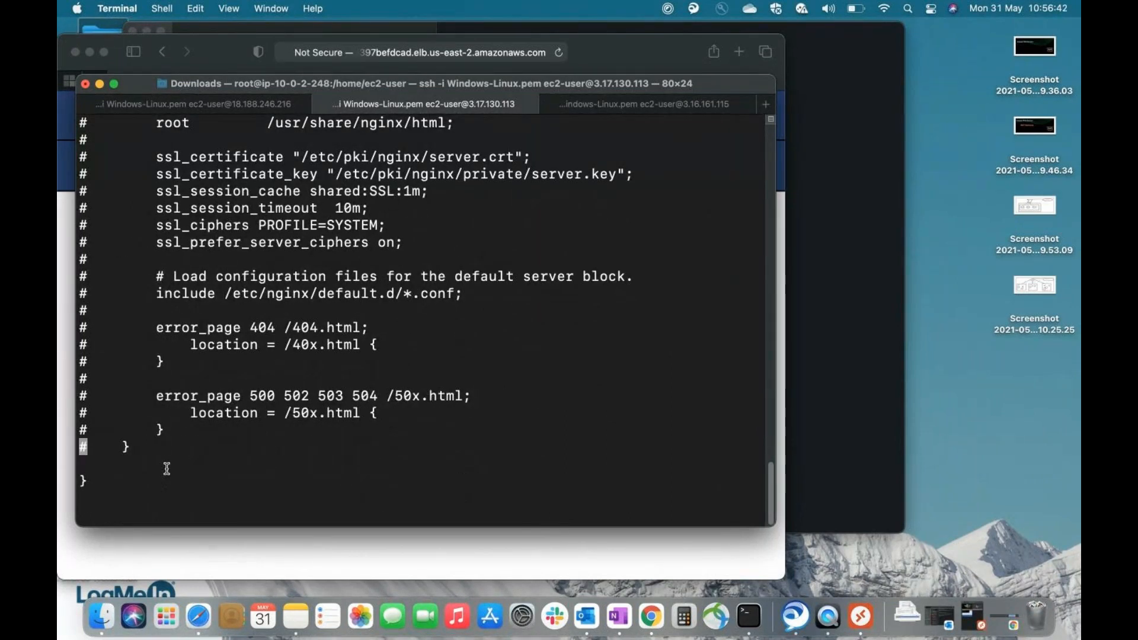
pyautogui.press('Up')
pyautogui.press('Up')
pyautogui.press('Up')
pyautogui.press('Up')
pyautogui.press('Up')
pyautogui.press('Up')
pyautogui.press('Up')
pyautogui.press('Up')
pyautogui.press('Up')
pyautogui.press('Up')
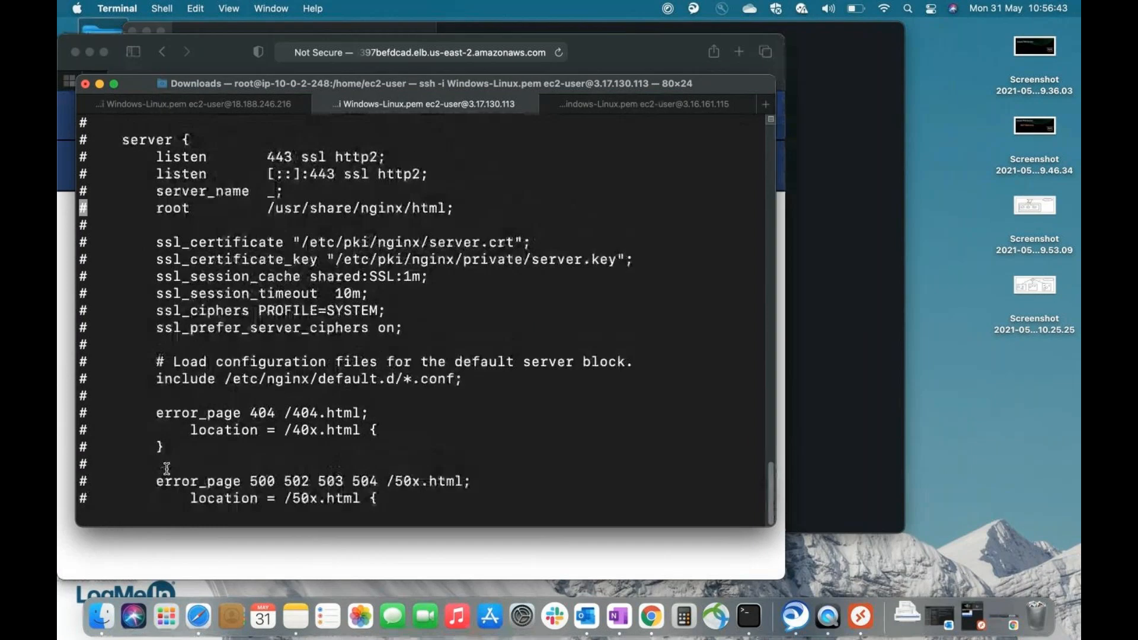
pyautogui.press('Up')
pyautogui.press('Up')
pyautogui.press('Up')
pyautogui.press('Up')
pyautogui.press('Up')
pyautogui.press('Up')
pyautogui.press('Up')
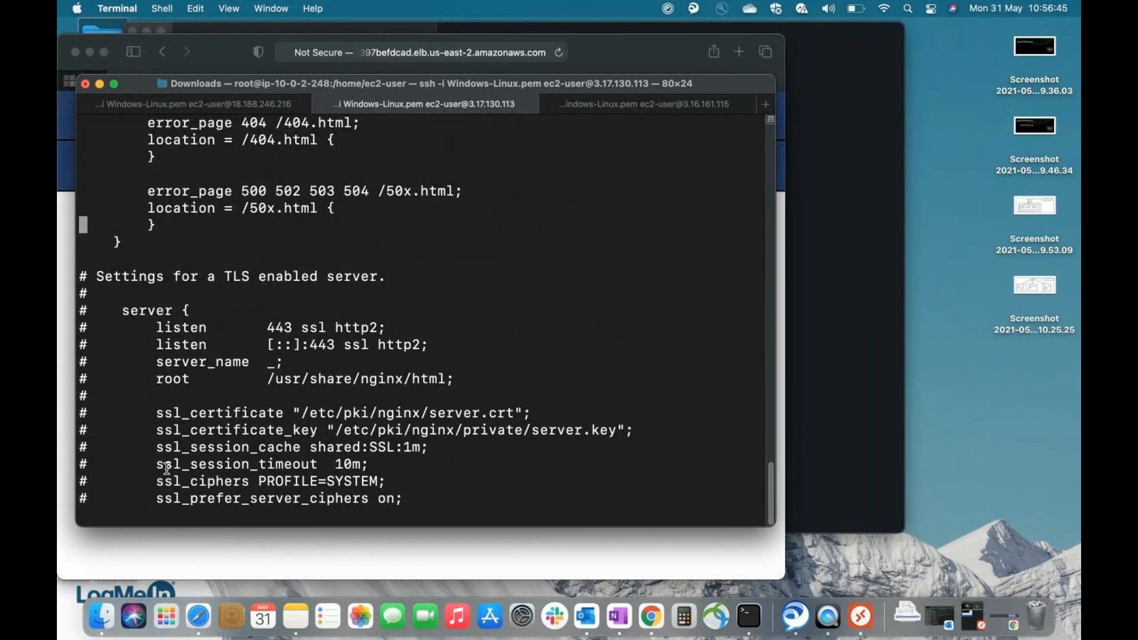
# Insert seven blank lines between the commented-out TLS server block and the final closing brace of nginx.conf.
pyautogui.press('Down')
pyautogui.press('Down')
pyautogui.press('Down')
pyautogui.press('Down')
pyautogui.press('Down')
pyautogui.press('Down')
pyautogui.press('Down')
pyautogui.press('Down')
pyautogui.press('Down')
pyautogui.press('Down')
pyautogui.press('Down')
pyautogui.press('Down')
pyautogui.press('Down')
pyautogui.press('Down')
pyautogui.press('Down')
pyautogui.press('Down')
pyautogui.press('Down')
pyautogui.press('Down')
pyautogui.press('Down')
pyautogui.press('Down')
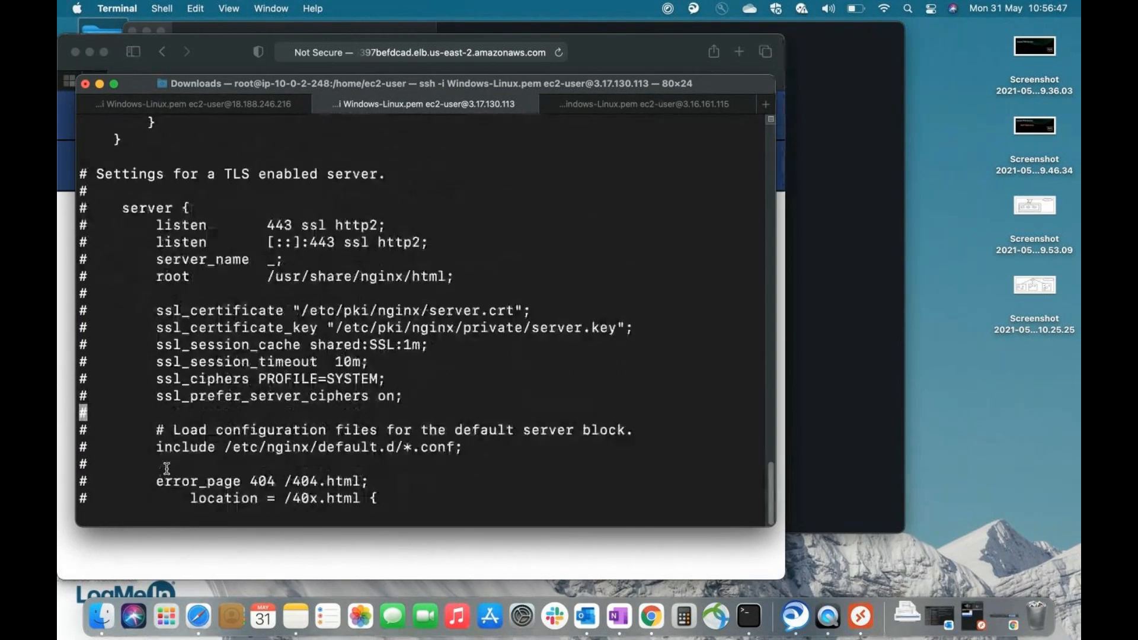
pyautogui.press('Down')
pyautogui.press('Down')
pyautogui.press('Down')
pyautogui.press('Down')
pyautogui.press('Down')
pyautogui.press('Down')
pyautogui.press('Down')
pyautogui.press('Down')
pyautogui.press('Down')
pyautogui.press('Up')
pyautogui.press('Up')
pyautogui.press('i')
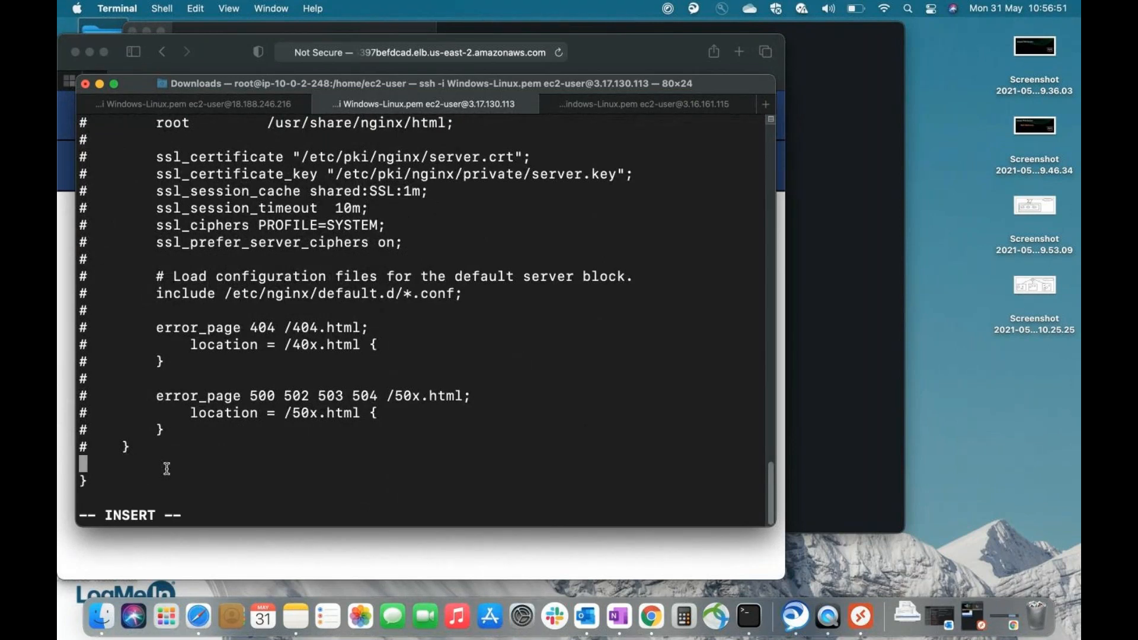
pyautogui.press('Return')
pyautogui.press('Return')
pyautogui.press('Return')
pyautogui.press('Return')
pyautogui.press('Return')
pyautogui.press('Return')
pyautogui.press('Return')
pyautogui.press('Up')
pyautogui.press('Up')
pyautogui.press('Up')
pyautogui.press('Up')
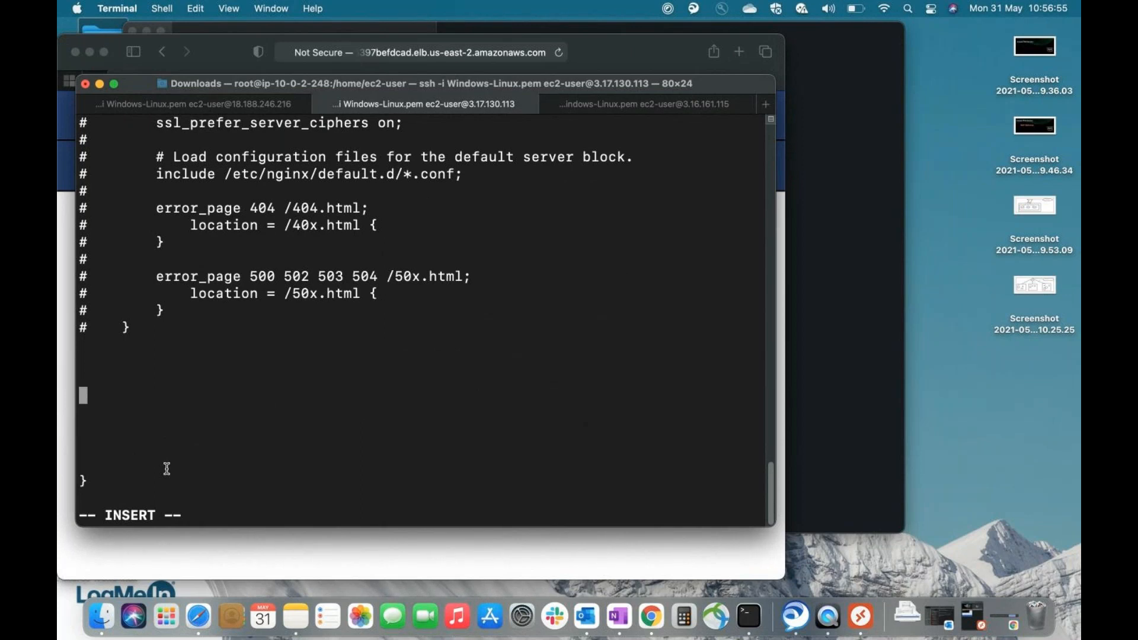
pyautogui.write('3.17.130.113')
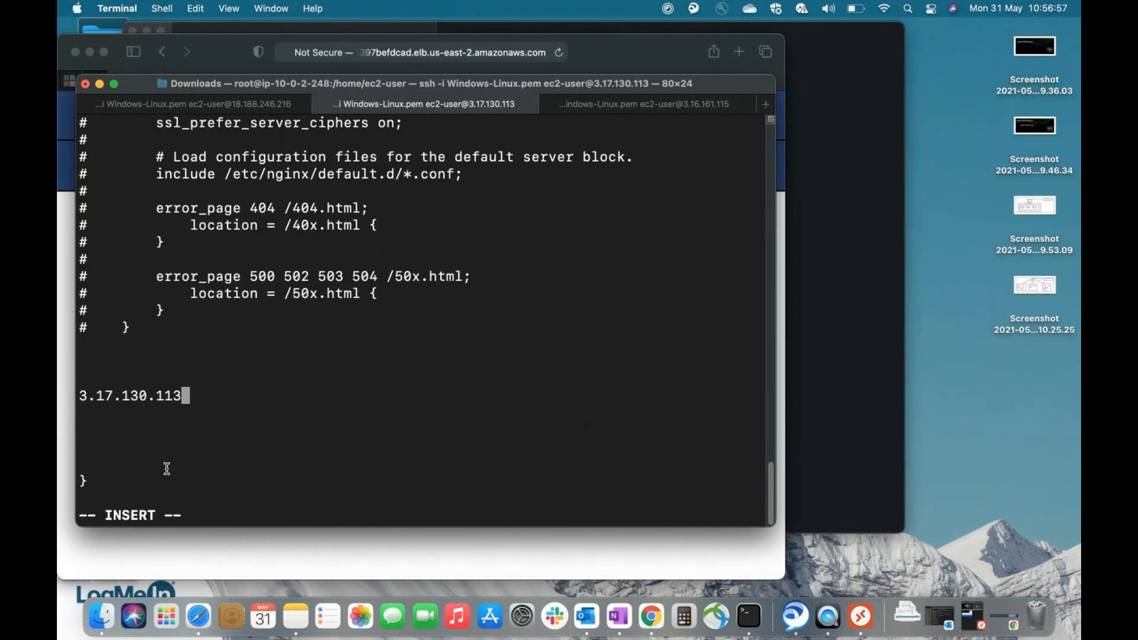
pyautogui.press('BackSpace')
pyautogui.press('BackSpace')
pyautogui.press('BackSpace')
pyautogui.press('BackSpace')
pyautogui.press('BackSpace')
pyautogui.press('BackSpace')
pyautogui.press('BackSpace')
pyautogui.press('BackSpace')
pyautogui.press('BackSpace')
pyautogui.press('BackSpace')
pyautogui.press('BackSpace')
pyautogui.press('BackSpace')
# Paste the yanked port 80 server block into the blank space before nginx.conf's final closing brace and review it to the end.
pyautogui.press('Escape')
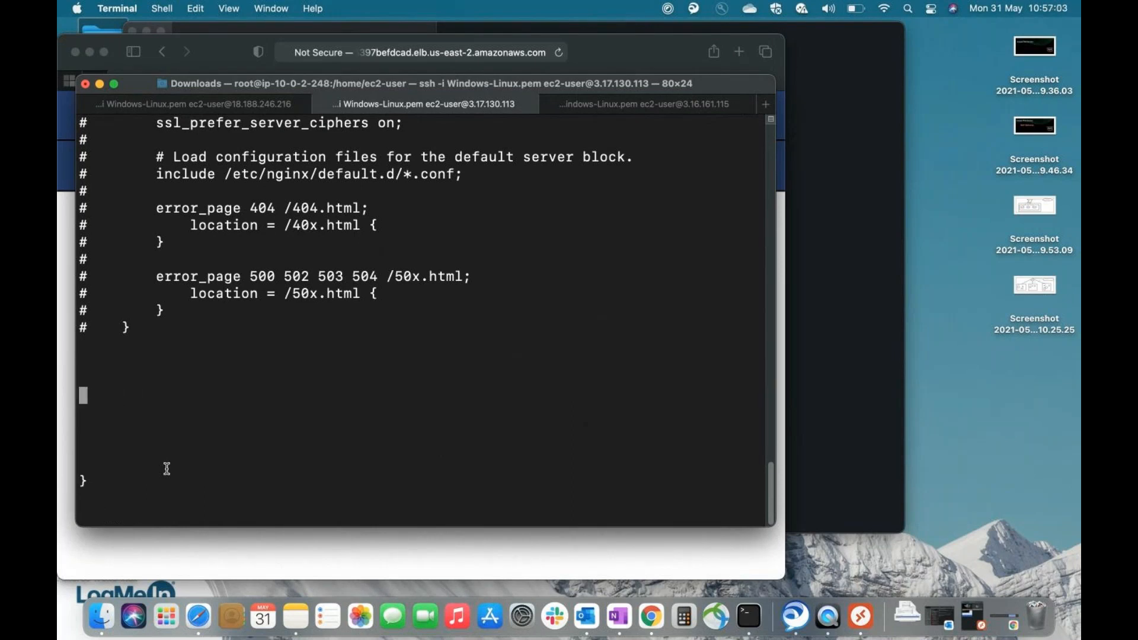
pyautogui.press('p')
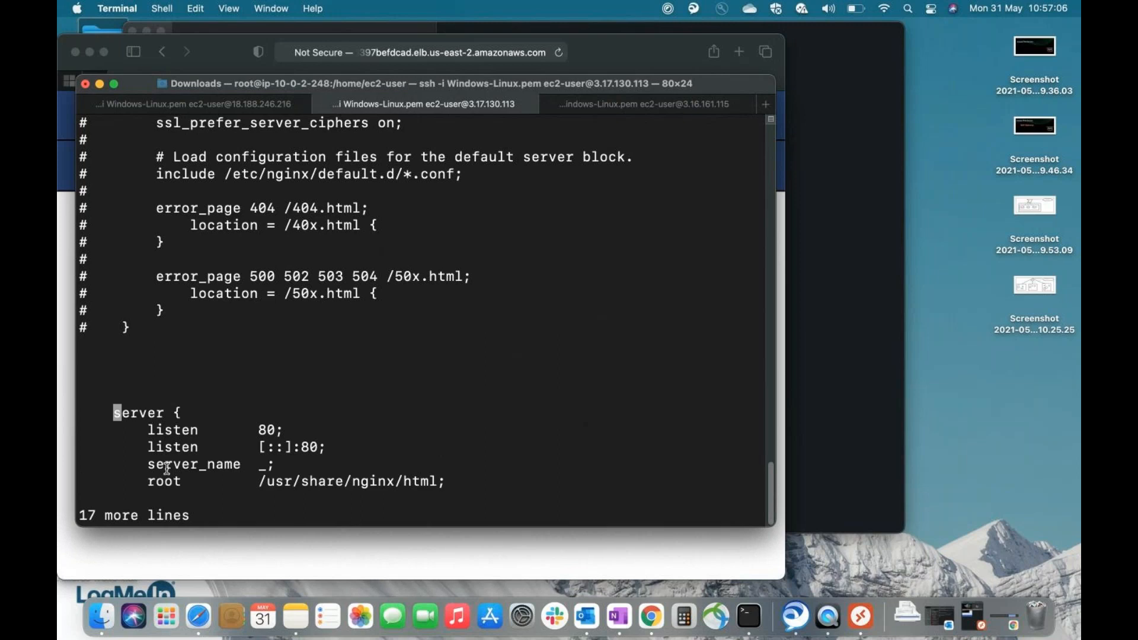
pyautogui.press('Down')
pyautogui.press('Down')
pyautogui.press('Down')
pyautogui.press('Down')
pyautogui.press('Down')
pyautogui.press('Down')
pyautogui.press('Down')
pyautogui.press('Down')
pyautogui.press('Down')
pyautogui.press('Down')
pyautogui.press('Down')
pyautogui.press('Down')
pyautogui.press('Down')
pyautogui.press('Down')
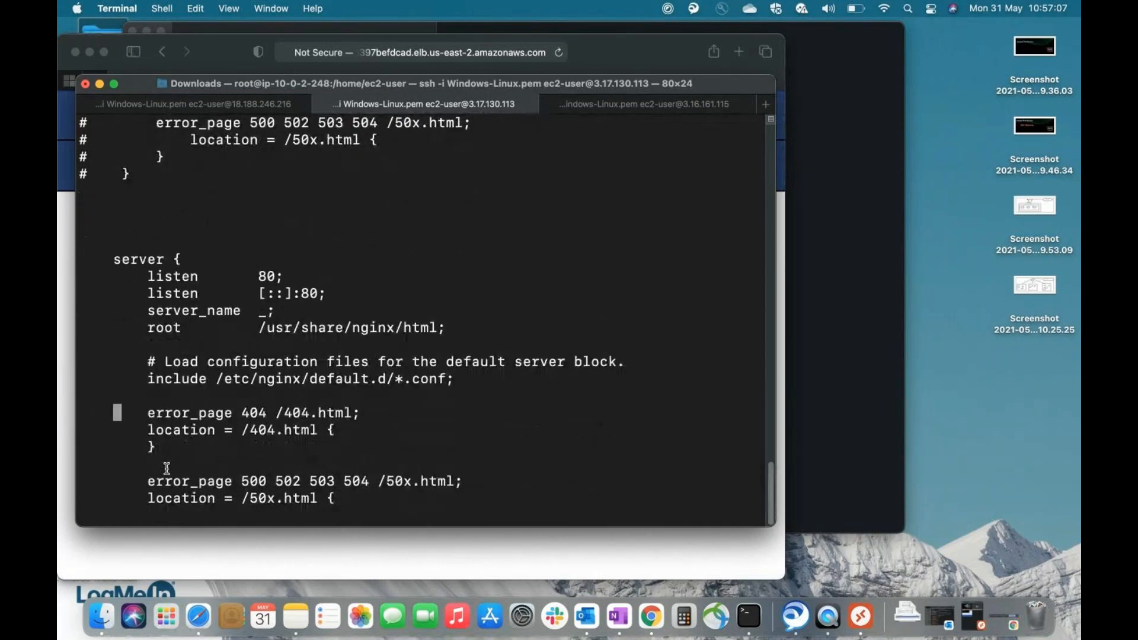
pyautogui.press('Down')
pyautogui.press('Down')
pyautogui.press('Down')
pyautogui.press('Down')
pyautogui.press('Down')
pyautogui.press('Down')
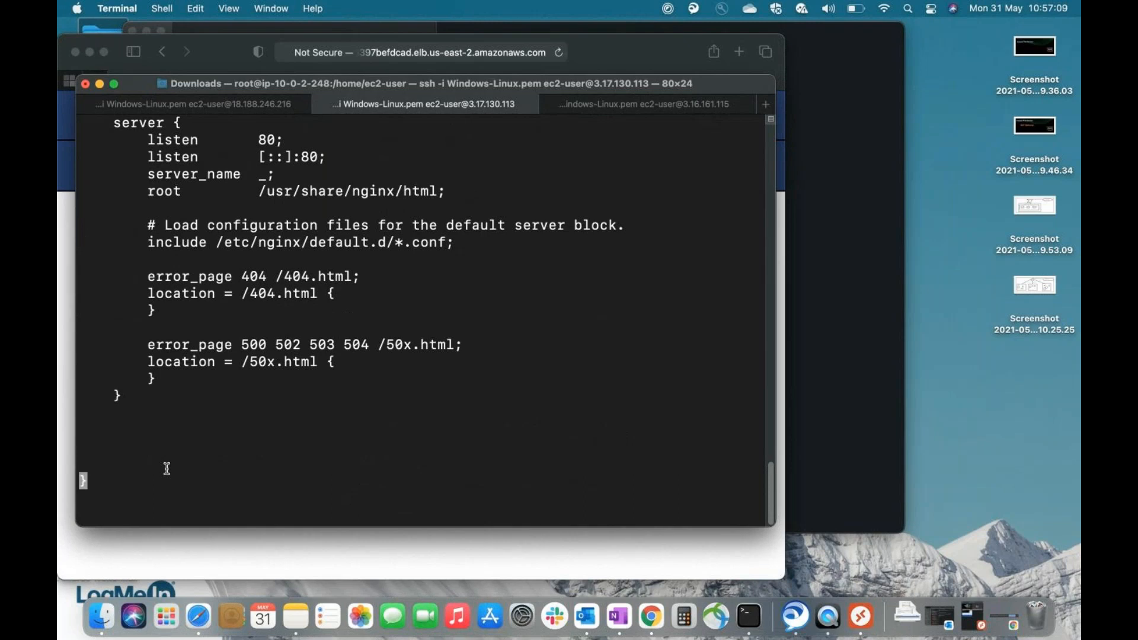
# Add blank lines below the pasted server block and paste another copy of the port 80 block before nginx.conf's final closing brace.
pyautogui.press('Up')
pyautogui.press('Down')
pyautogui.press('Down')
pyautogui.press('Up')
pyautogui.press('o')
pyautogui.press('Return')
pyautogui.press('Return')
pyautogui.press('Up')
pyautogui.press('Up')
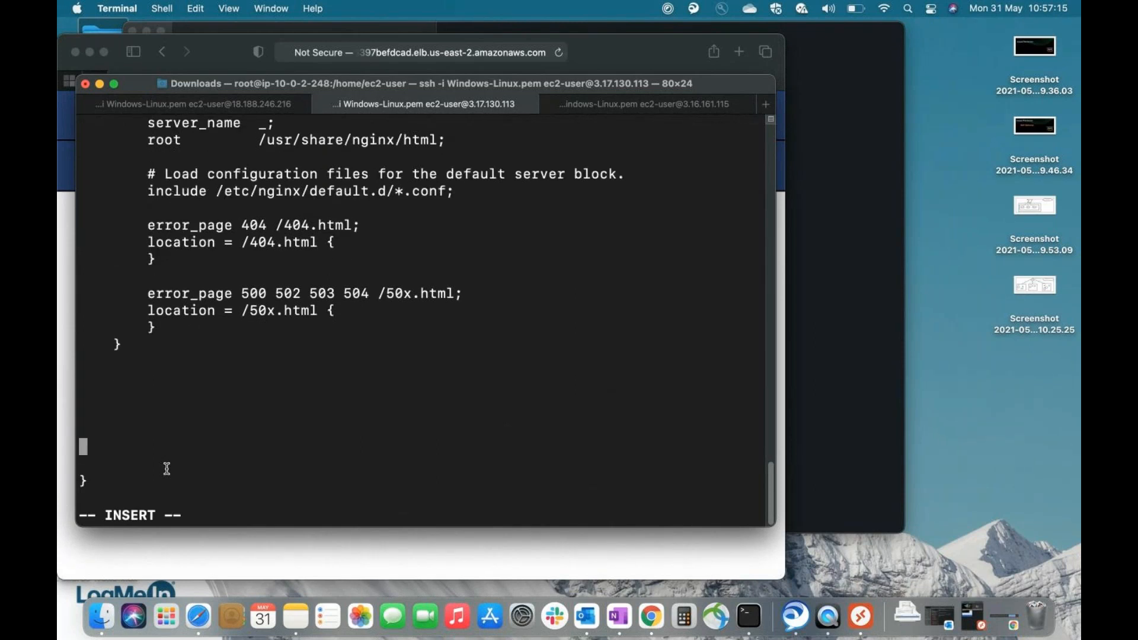
pyautogui.press('Up')
pyautogui.press('Return')
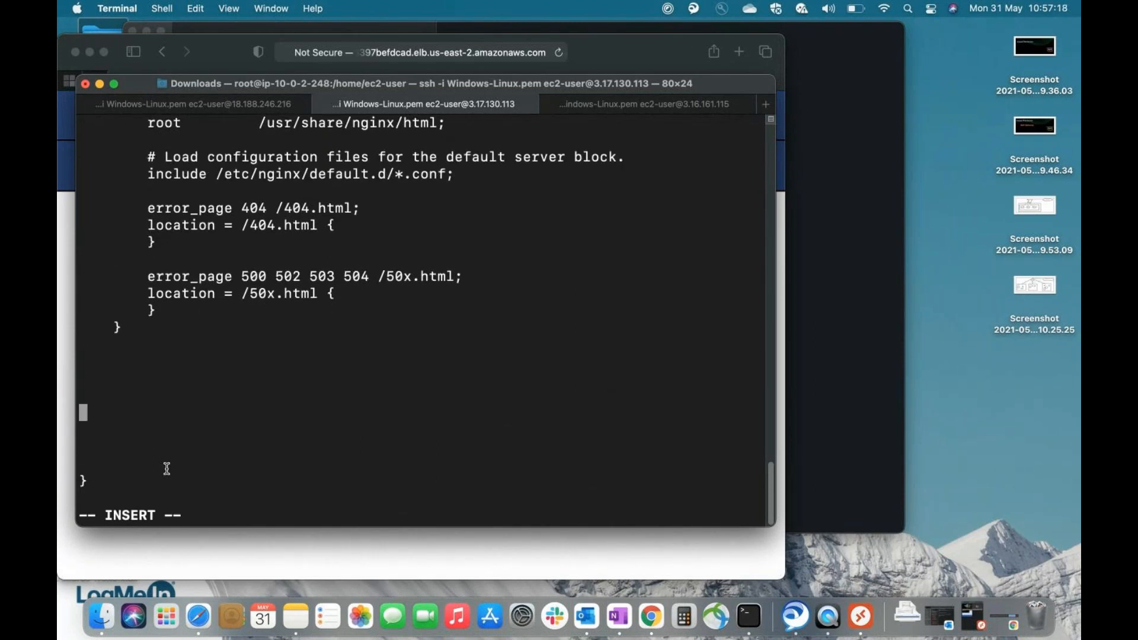
pyautogui.press('Escape')
pyautogui.press('p')
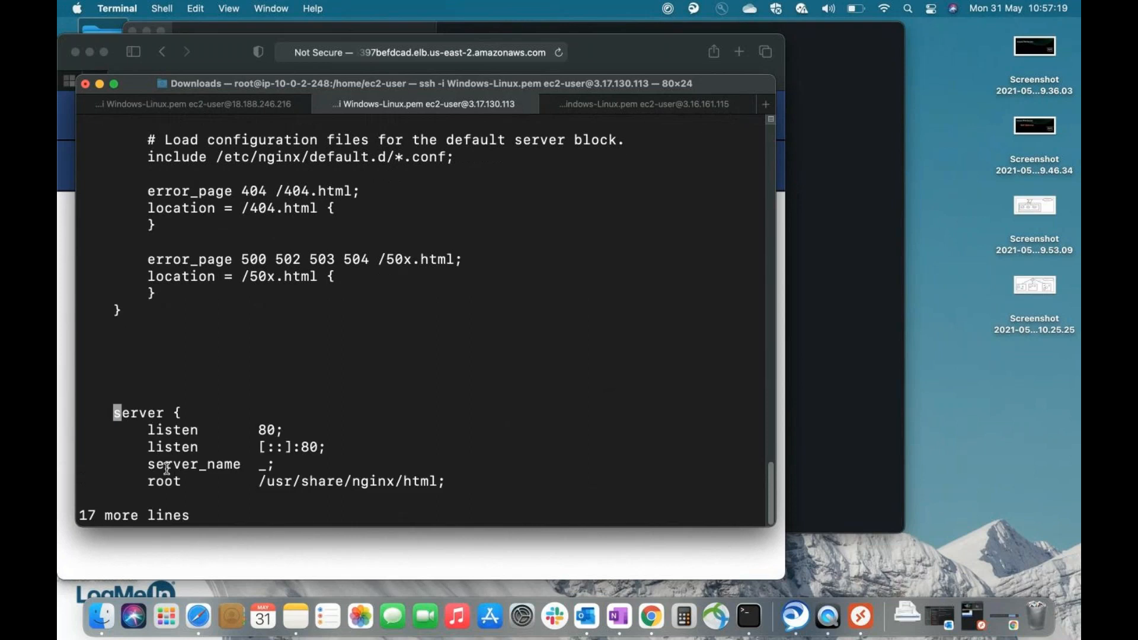
# Set both listen directives, IPv4 and IPv6, to port 8080 in the first pasted server block after the commented-out TLS block.
pyautogui.press('Up')
pyautogui.press('Up')
pyautogui.press('Up')
pyautogui.press('Up')
pyautogui.press('Up')
pyautogui.press('Up')
pyautogui.press('Up')
pyautogui.press('Up')
pyautogui.press('Up')
pyautogui.press('Up')
pyautogui.press('Up')
pyautogui.press('Up')
pyautogui.press('Up')
pyautogui.press('Up')
pyautogui.press('Up')
pyautogui.press('Up')
pyautogui.press('Up')
pyautogui.press('Up')
pyautogui.press('Up')
pyautogui.press('Up')
pyautogui.press('Up')
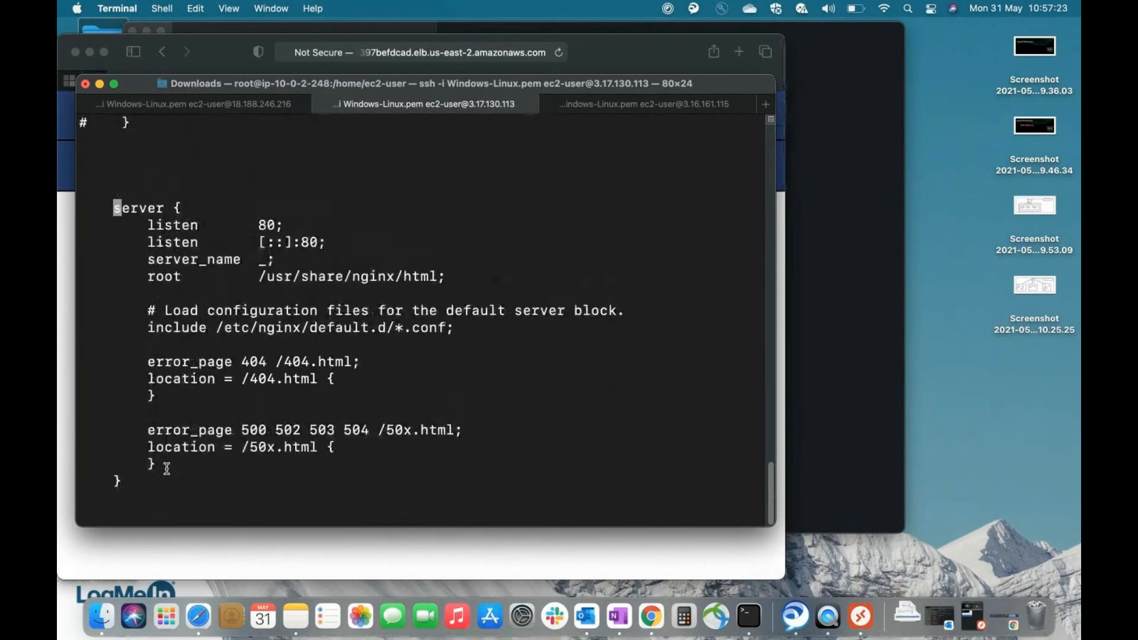
pyautogui.press('Up')
pyautogui.press('Up')
pyautogui.press('Up')
pyautogui.press('Up')
pyautogui.press('Up')
pyautogui.press('Up')
pyautogui.press('Up')
pyautogui.press('Down')
pyautogui.press('Down')
pyautogui.press('Down')
pyautogui.press('Down')
pyautogui.press('Down')
pyautogui.press('Down')
pyautogui.press('Down')
pyautogui.press('Down')
pyautogui.press('Right')
pyautogui.press('Right')
pyautogui.press('Right')
pyautogui.press('Right')
pyautogui.press('Right')
pyautogui.press('Right')
pyautogui.press('Right')
pyautogui.press('Right')
pyautogui.press('Right')
pyautogui.press('i')
pyautogui.press('Right')
pyautogui.press('Right')
pyautogui.press('Right')
pyautogui.press('Right')
pyautogui.press('Right')
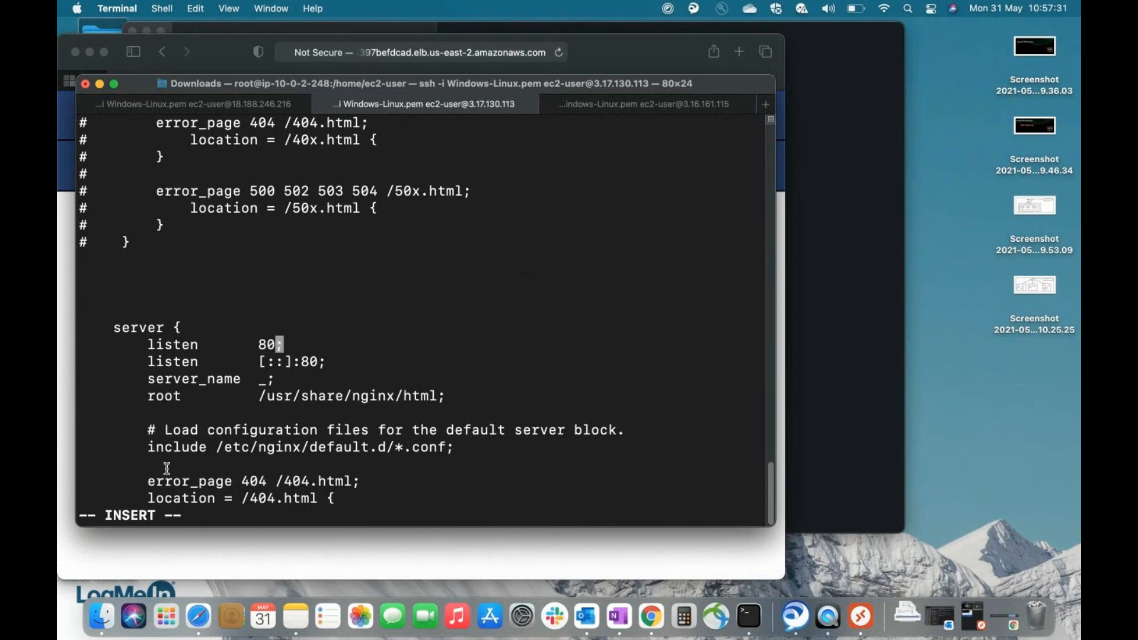
pyautogui.write('80')
pyautogui.press('Down')
pyautogui.press('Up')
pyautogui.press('Right')
pyautogui.write('80')
# Set both listen directives, IPv4 and IPv6, to port 8081 in the last pasted server block.
pyautogui.press('Down')
pyautogui.press('Down')
pyautogui.press('Down')
pyautogui.press('Down')
pyautogui.press('Down')
pyautogui.press('Down')
pyautogui.press('Down')
pyautogui.press('Down')
pyautogui.press('Down')
pyautogui.press('Down')
pyautogui.press('Down')
pyautogui.press('Down')
pyautogui.press('Down')
pyautogui.press('Down')
pyautogui.press('Down')
pyautogui.press('Down')
pyautogui.press('Down')
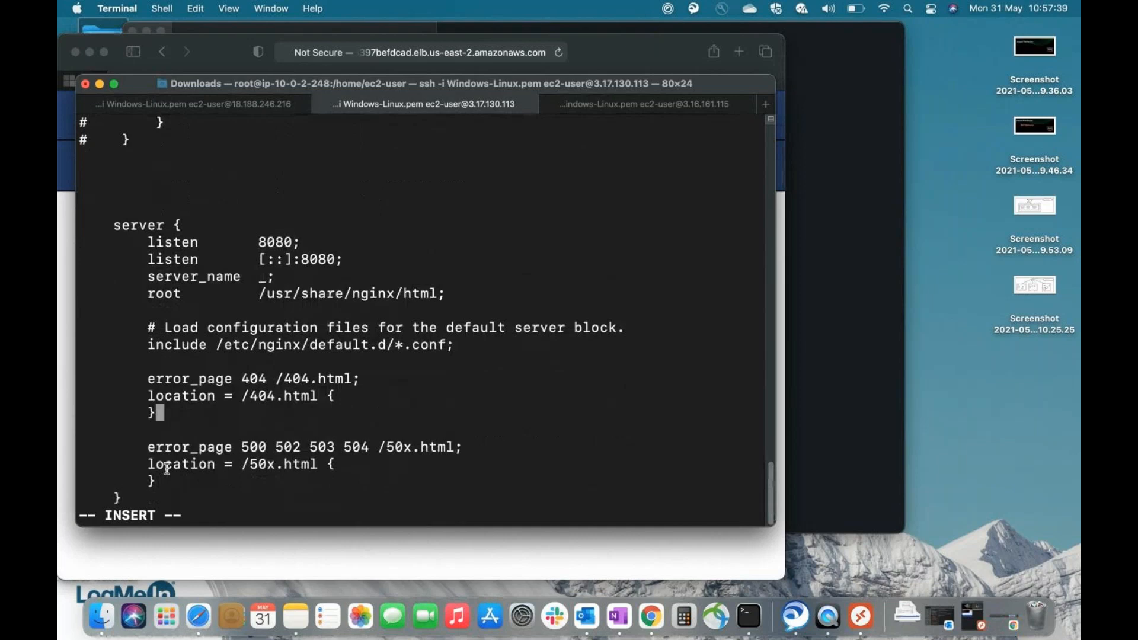
pyautogui.press('Down')
pyautogui.press('Down')
pyautogui.press('Down')
pyautogui.press('Down')
pyautogui.press('Down')
pyautogui.press('Down')
pyautogui.press('Down')
pyautogui.press('Down')
pyautogui.press('Up')
pyautogui.press('Up')
pyautogui.press('Up')
pyautogui.press('Up')
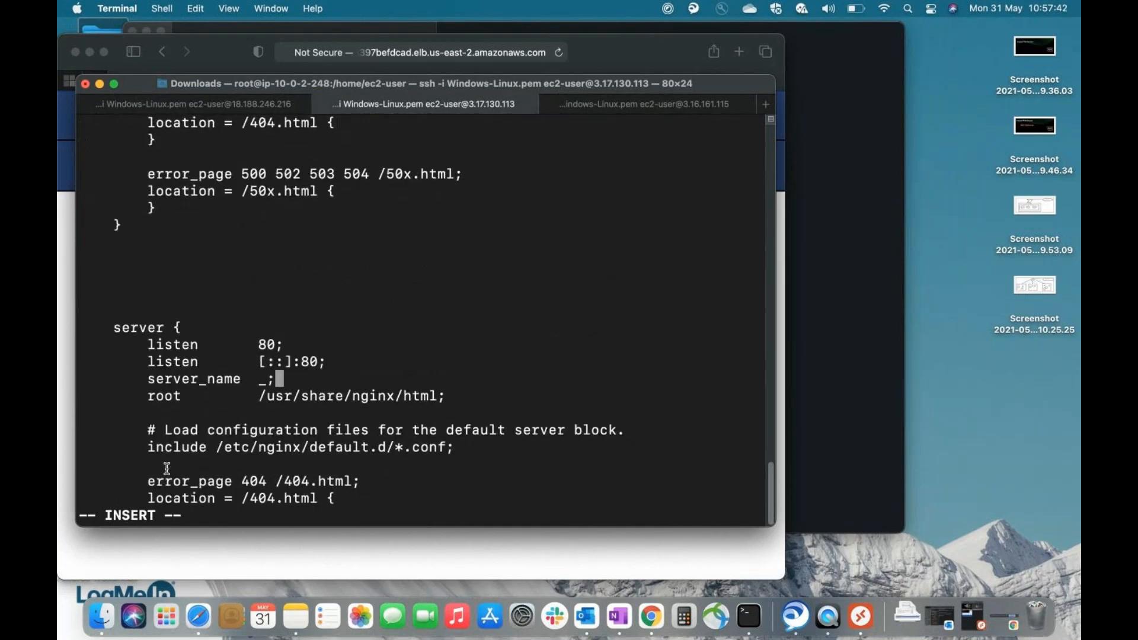
pyautogui.press('Left')
pyautogui.write('8')
pyautogui.write('1')
pyautogui.press('Down')
pyautogui.press('Right')
pyautogui.press('Right')
pyautogui.press('Right')
pyautogui.write('81')
# Save nginx.conf and quit the editor.
pyautogui.press('Escape')
pyautogui.write(':wq')
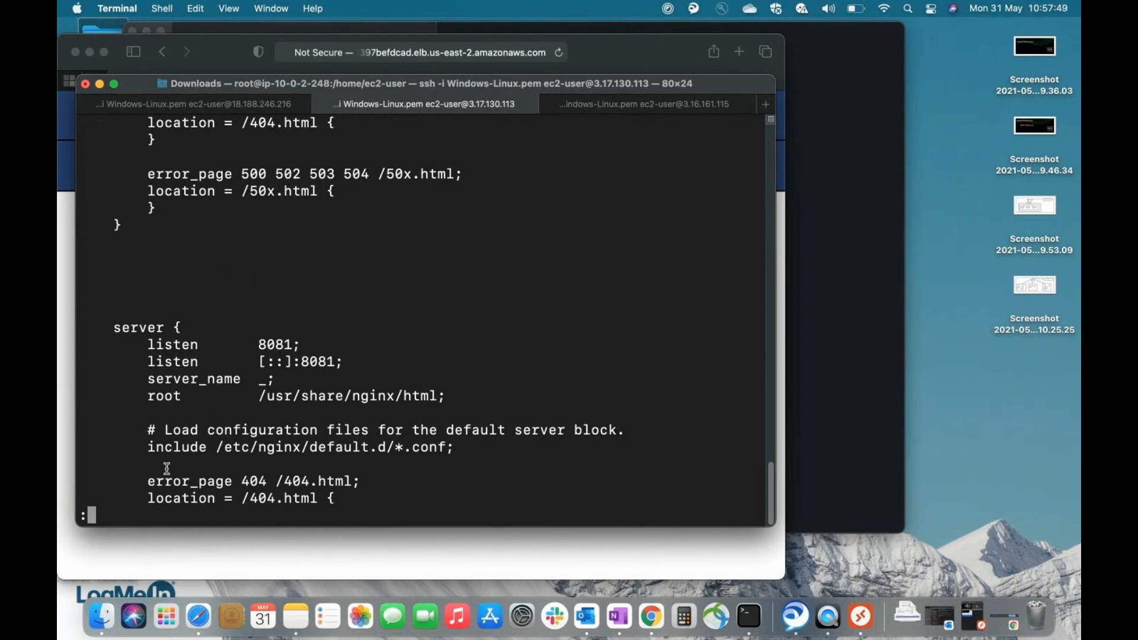
pyautogui.press('Return')
# Stop nginx.service and start it again on the 10.0.2.248 server.
pyautogui.write('systemctl stop ng')
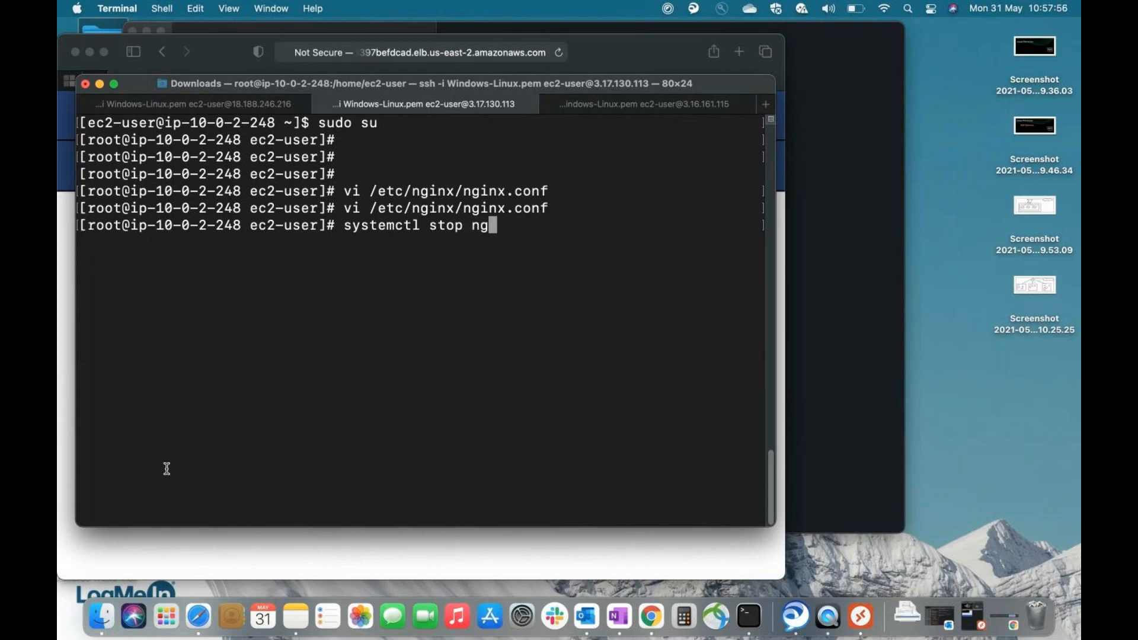
pyautogui.press('Tab')
pyautogui.press('Return')
pyautogui.press('Up')
pyautogui.press('Left')
pyautogui.press('Left')
pyautogui.press('Left')
pyautogui.press('Left')
pyautogui.press('Left')
pyautogui.press('Left')
pyautogui.press('Left')
pyautogui.press('Left')
pyautogui.press('Left')
pyautogui.press('Left')
pyautogui.press('Left')
pyautogui.press('Left')
pyautogui.press('Left')
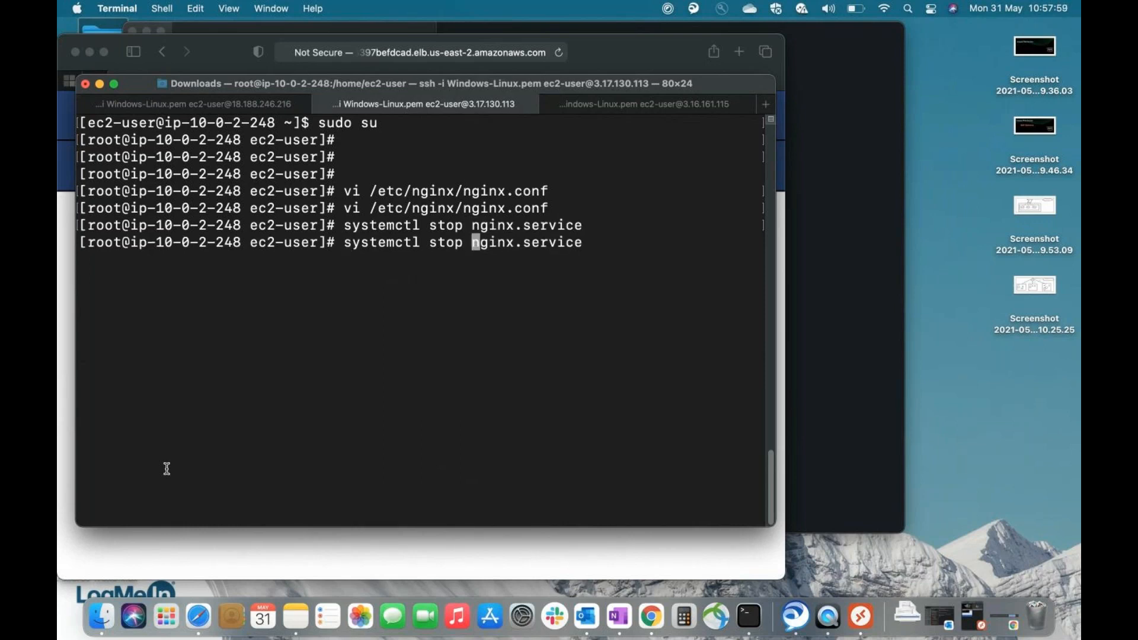
pyautogui.press('Left')
pyautogui.press('BackSpace')
pyautogui.press('BackSpace')
pyautogui.write('art')
pyautogui.press('Return')
pyautogui.press('Return')
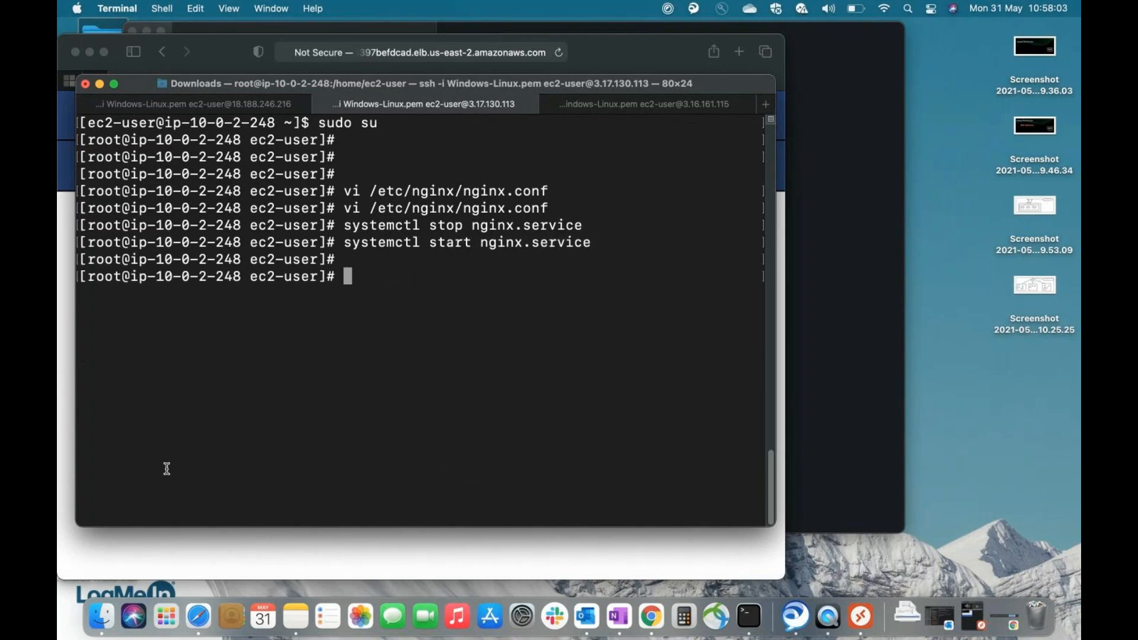
pyautogui.press('Return')
pyautogui.press('Return')
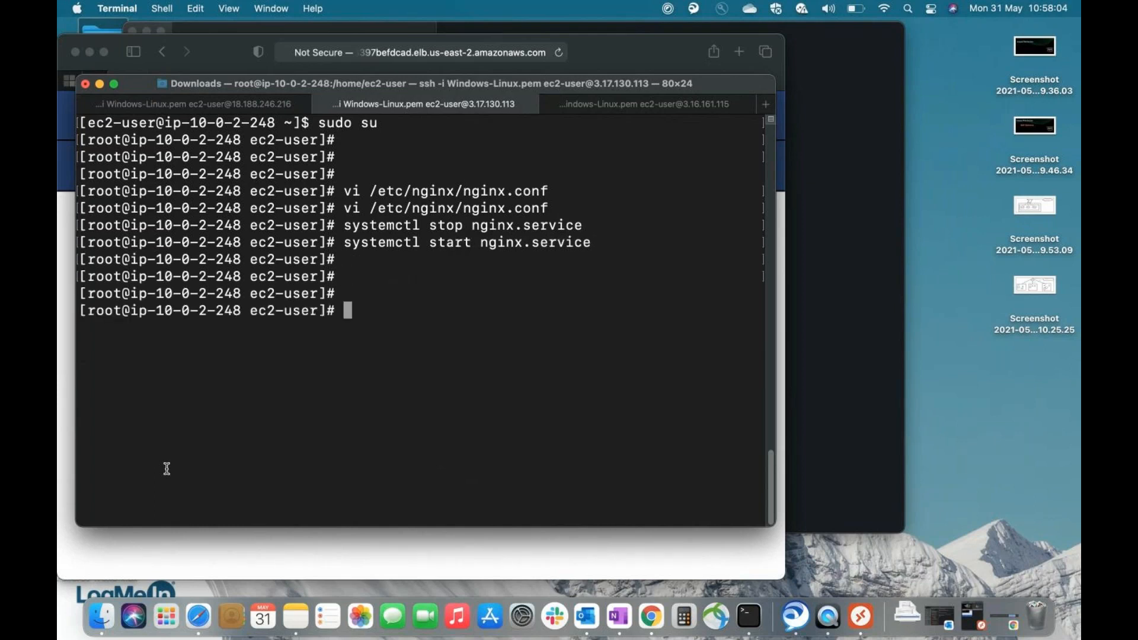
# Switch to the 3.16.161.115 server's terminal session and check whether its SSH connection still responds.
pyautogui.click(619, 113)
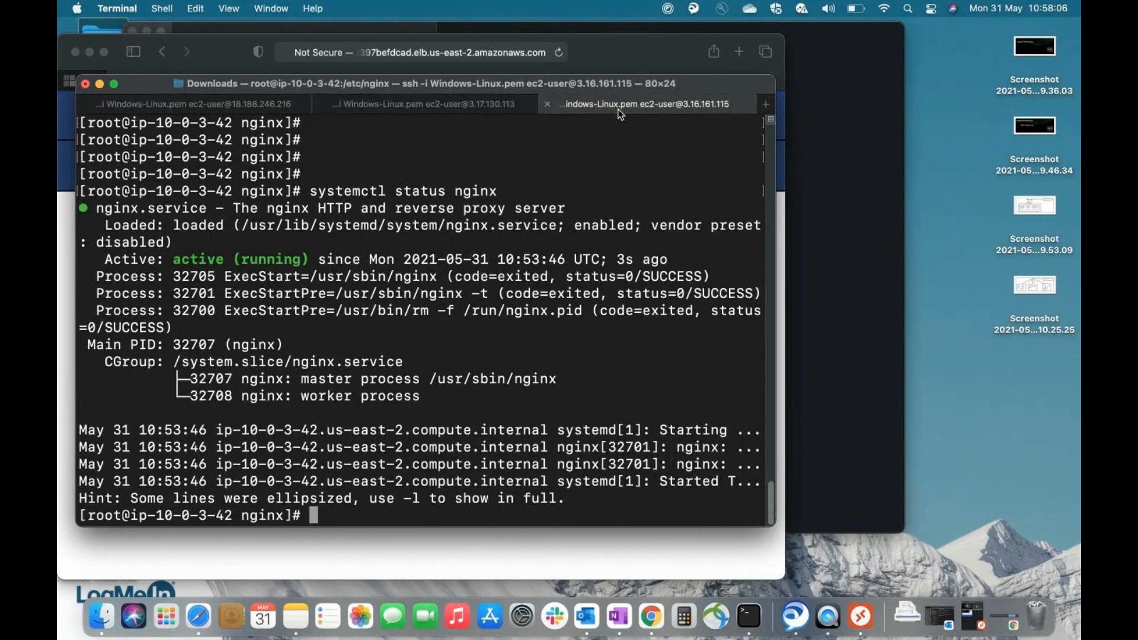
pyautogui.press('Return')
pyautogui.press('Return')
pyautogui.press('Return')
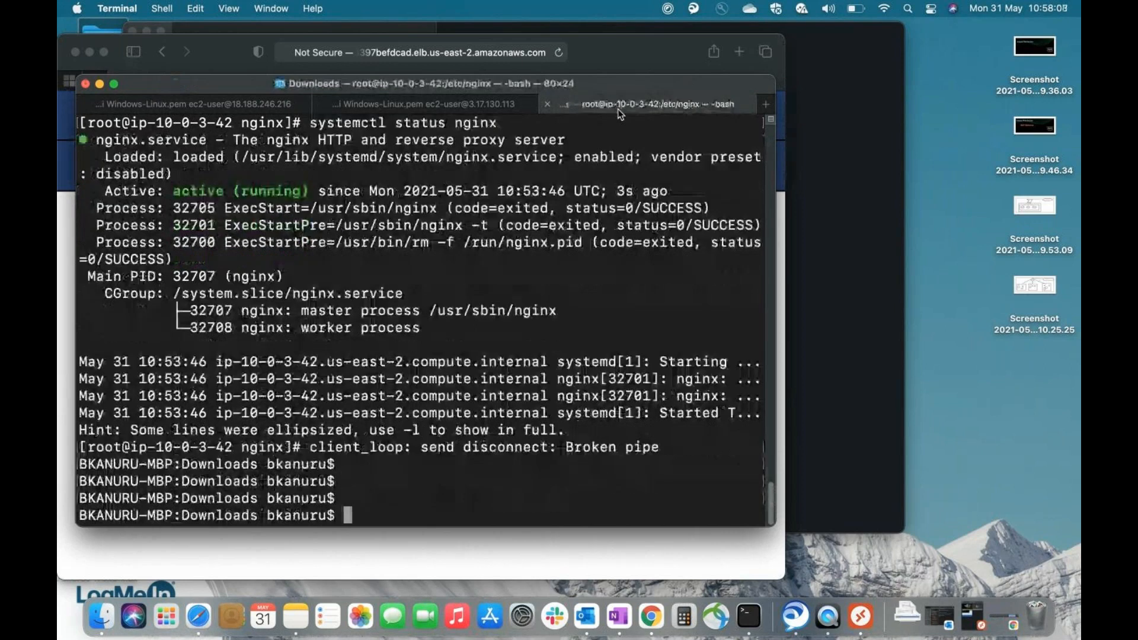
# Look at the EC2 instances list in Chrome and check whether the 18.188.246.216 server's SSH session in Terminal still responds.
pyautogui.press('super+1')
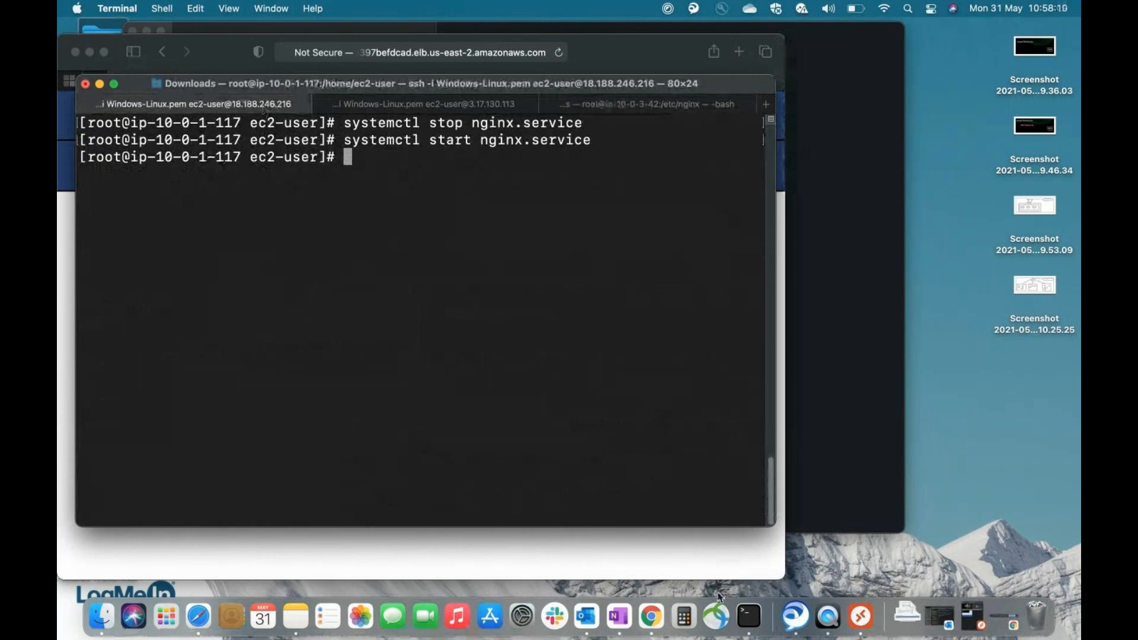
pyautogui.click(651, 616)
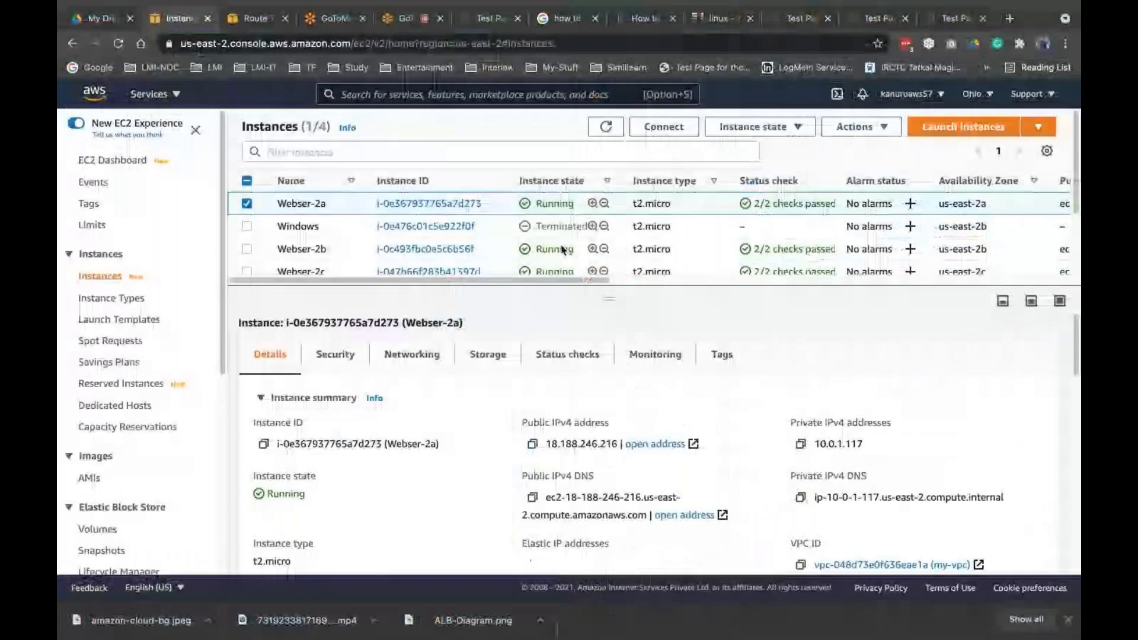
pyautogui.hotkey('ctrl', 'Left')
pyautogui.press('Return')
pyautogui.press('Return')
pyautogui.press('Return')
pyautogui.press('Return')
pyautogui.press('Return')
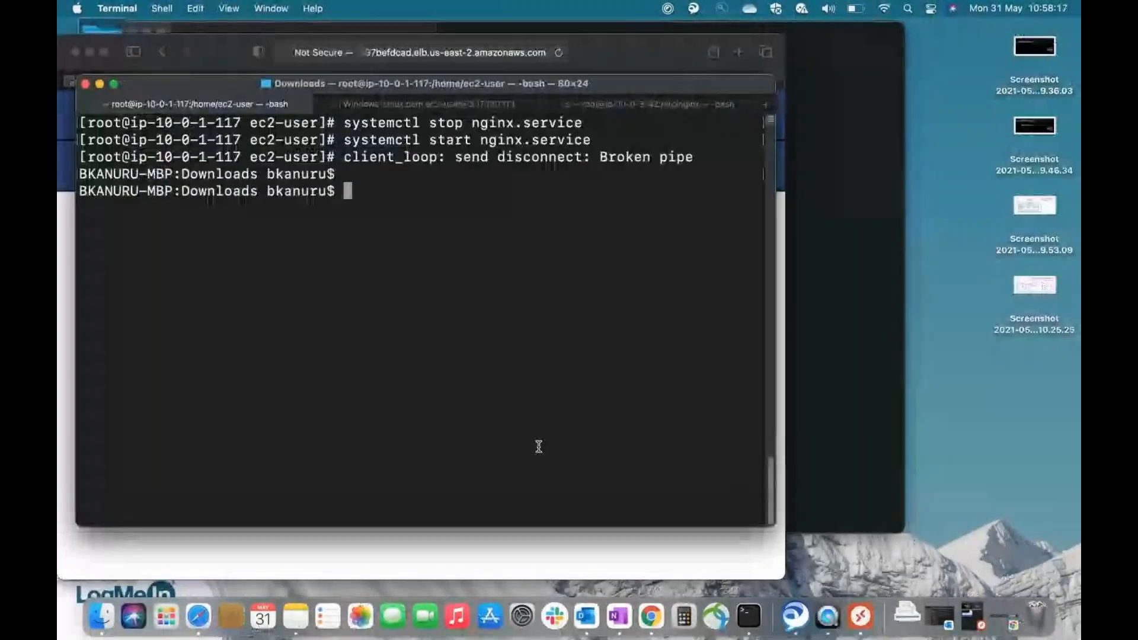
# Reconnect over SSH to 18.188.246.216 as ec2-user with the Windows-Linux.pem key.
pyautogui.press('Up')
pyautogui.press('BackSpace')
pyautogui.press('BackSpace')
pyautogui.press('BackSpace')
pyautogui.press('BackSpace')
pyautogui.press('BackSpace')
pyautogui.press('BackSpace')
pyautogui.press('BackSpace')
pyautogui.press('BackSpace')
pyautogui.press('BackSpace')
pyautogui.press('BackSpace')
pyautogui.press('BackSpace')
pyautogui.press('BackSpace')
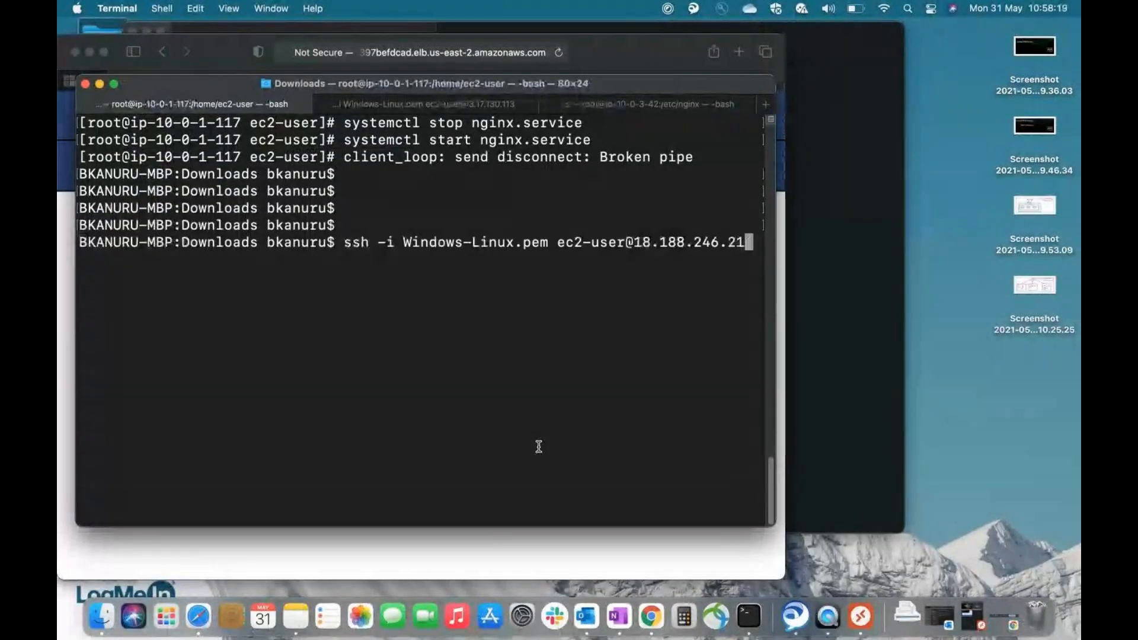
pyautogui.press('BackSpace')
pyautogui.press('BackSpace')
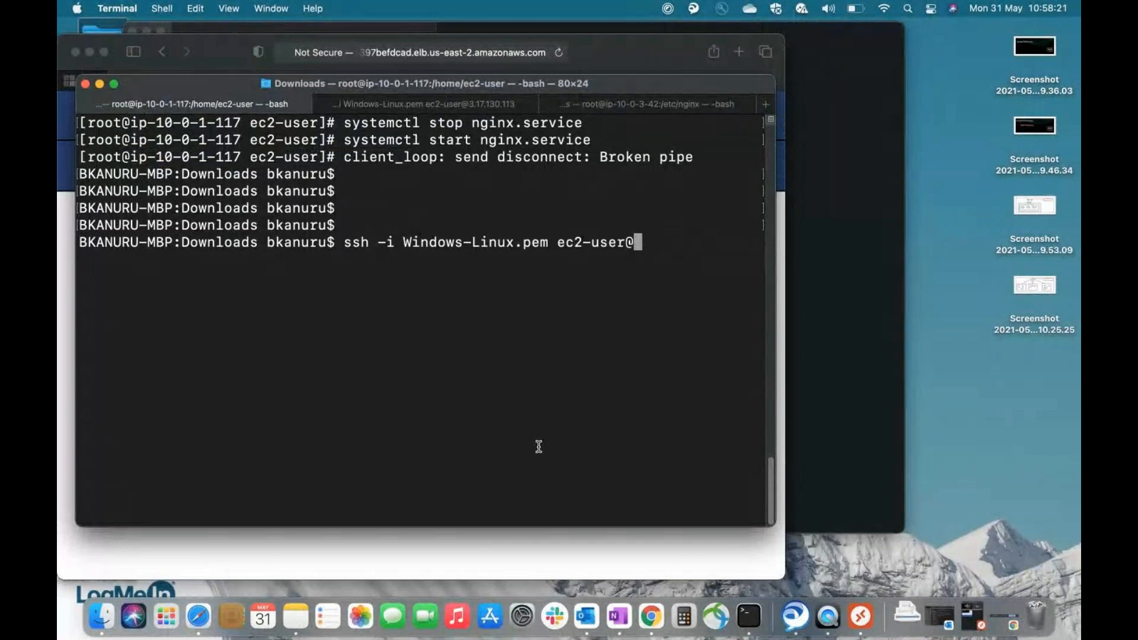
pyautogui.write('18.188.246.216')
pyautogui.press('Return')
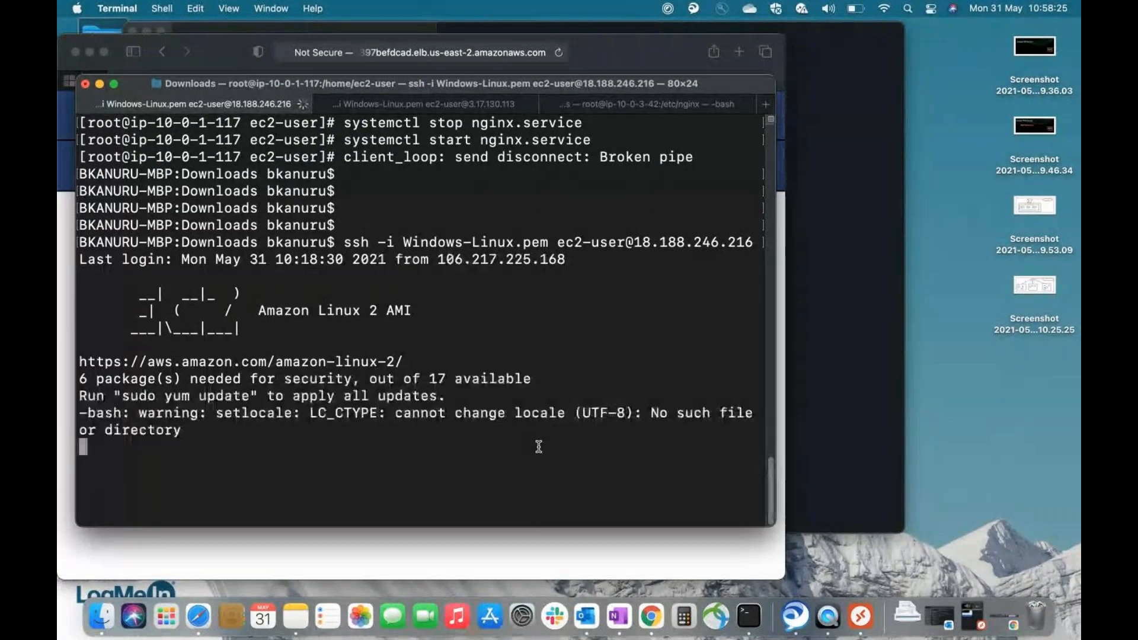
# Clear the terminal and switch to the root user with sudo su.
pyautogui.press('Return')
pyautogui.press('Return')
pyautogui.hotkey('ctrl', 'l')
pyautogui.write('sudo su')
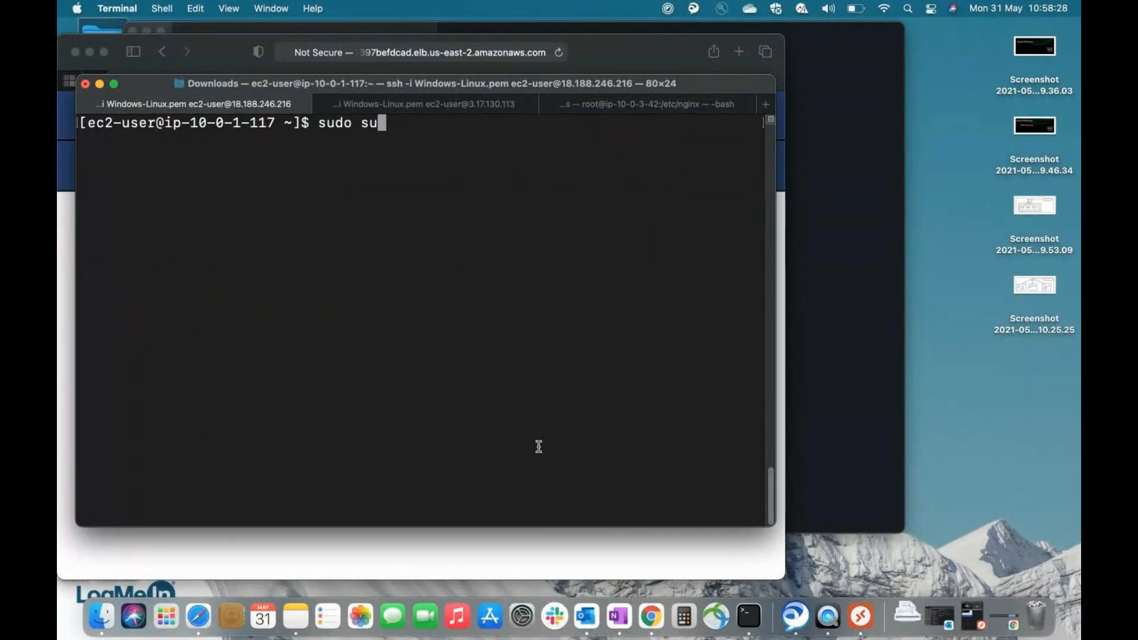
pyautogui.press('Return')
# Open /etc/nginx/nginx.conf in vi.
pyautogui.write('vi /')
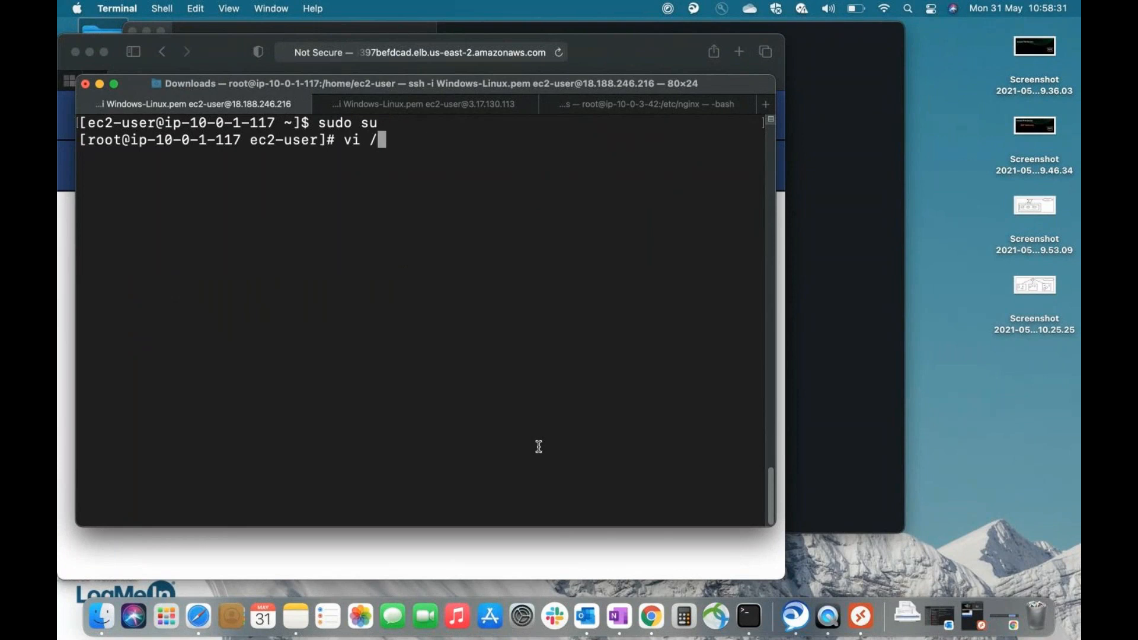
pyautogui.write('etc/nginx/')
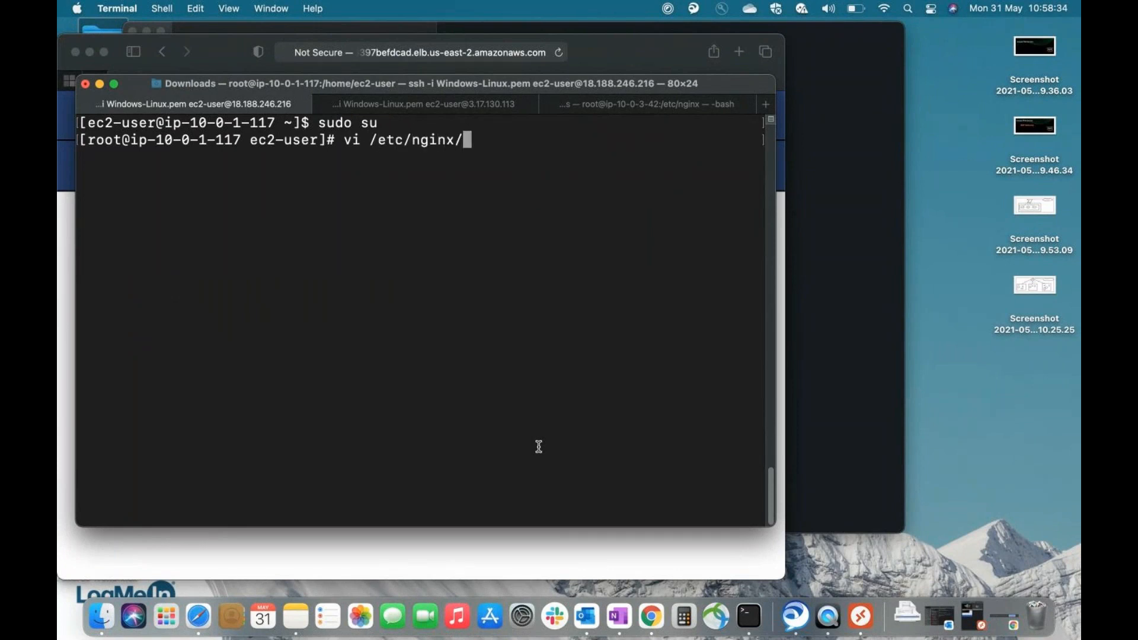
pyautogui.write('n')
pyautogui.press('Tab')
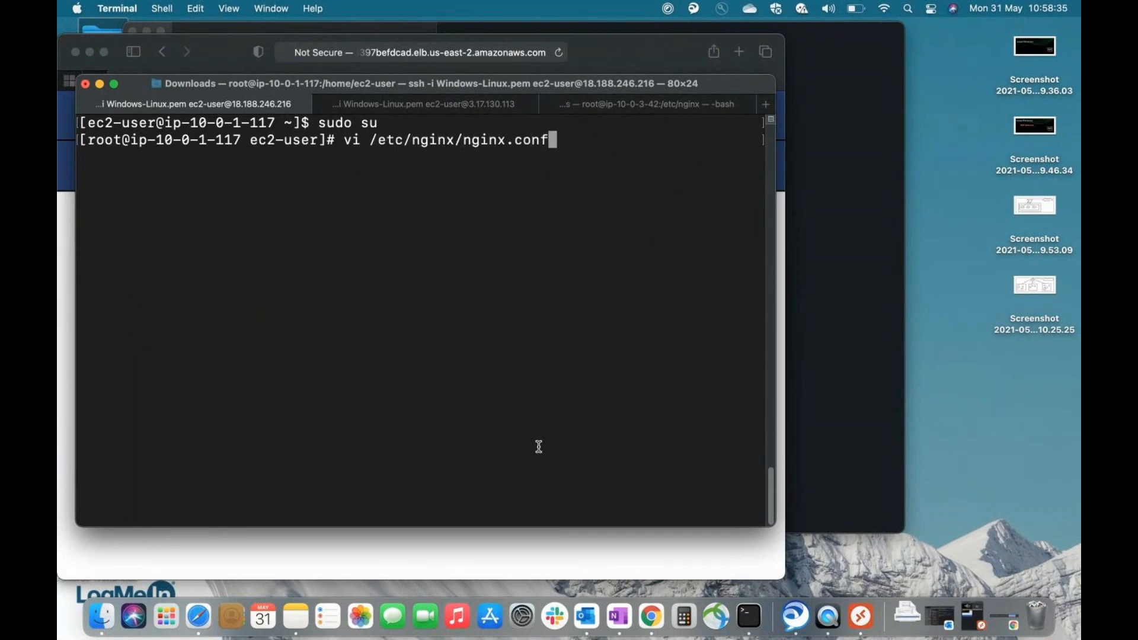
pyautogui.press('Return')
# Copy the 17 lines of the default port 80 server block in nginx.conf.
pyautogui.press('Down')
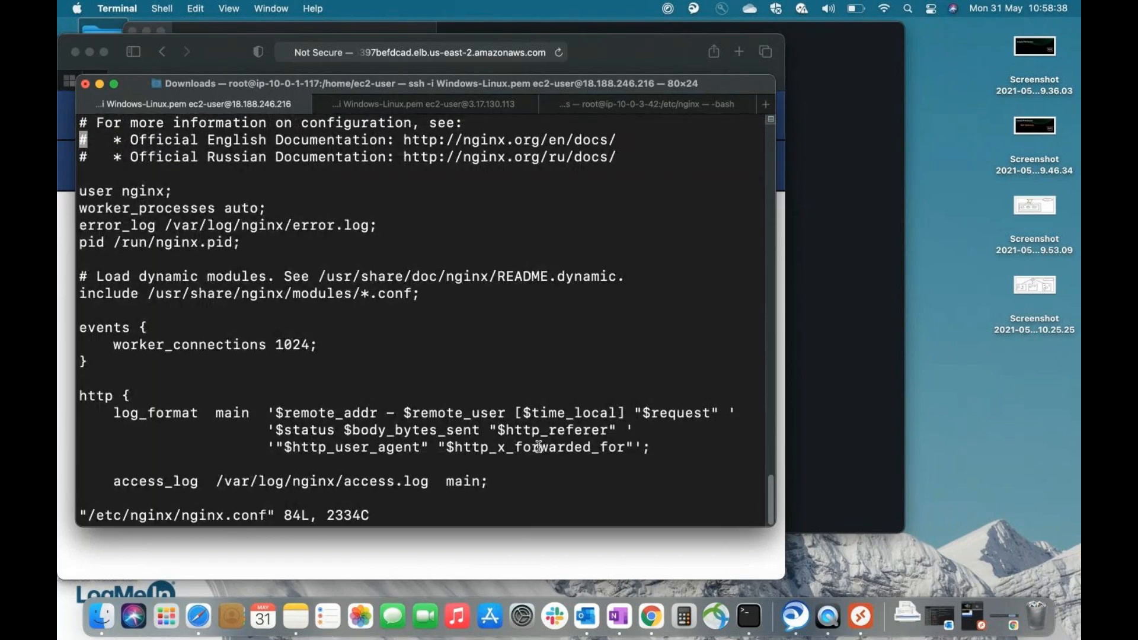
pyautogui.press('Down')
pyautogui.press('Down')
pyautogui.press('Down')
pyautogui.press('Down')
pyautogui.press('Down')
pyautogui.press('Down')
pyautogui.press('Down')
pyautogui.press('Down')
pyautogui.press('Down')
pyautogui.press('Down')
pyautogui.press('Down')
pyautogui.press('Down')
pyautogui.press('Down')
pyautogui.press('Down')
pyautogui.press('Down')
pyautogui.press('Down')
pyautogui.press('Down')
pyautogui.press('Down')
pyautogui.press('Down')
pyautogui.press('Down')
pyautogui.press('Down')
pyautogui.press('Down')
pyautogui.press('Down')
pyautogui.press('Down')
pyautogui.press('Down')
pyautogui.press('Down')
pyautogui.press('Down')
pyautogui.press('Down')
pyautogui.press('Down')
pyautogui.press('Down')
pyautogui.press('Down')
pyautogui.press('Down')
pyautogui.press('Down')
pyautogui.press('Down')
pyautogui.press('Down')
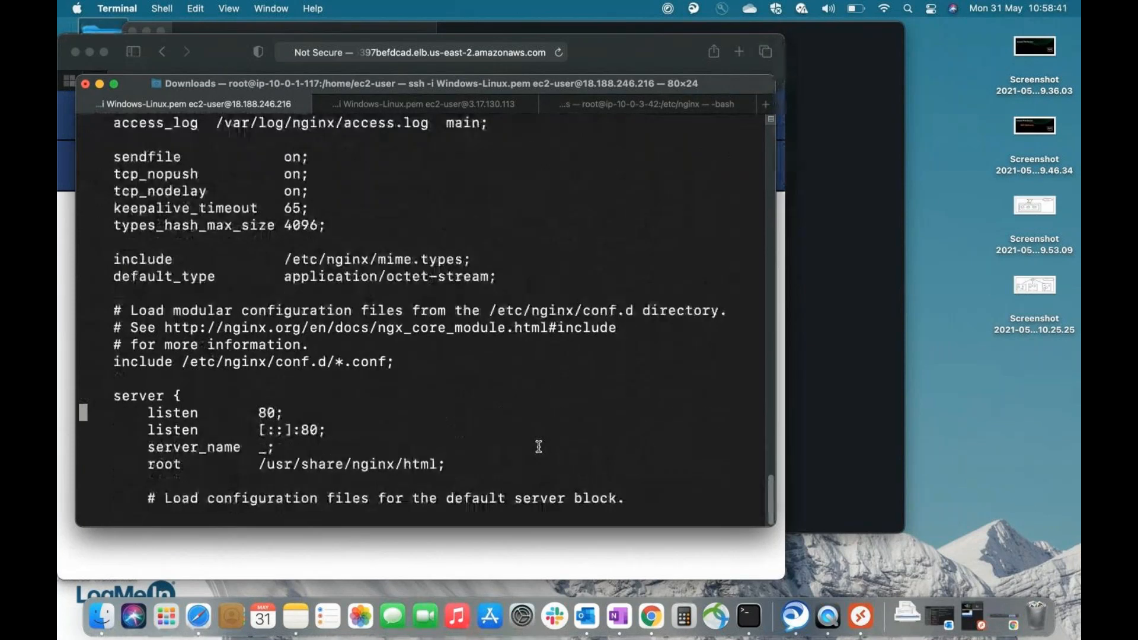
pyautogui.press('Down')
pyautogui.press('Up')
pyautogui.press('Up')
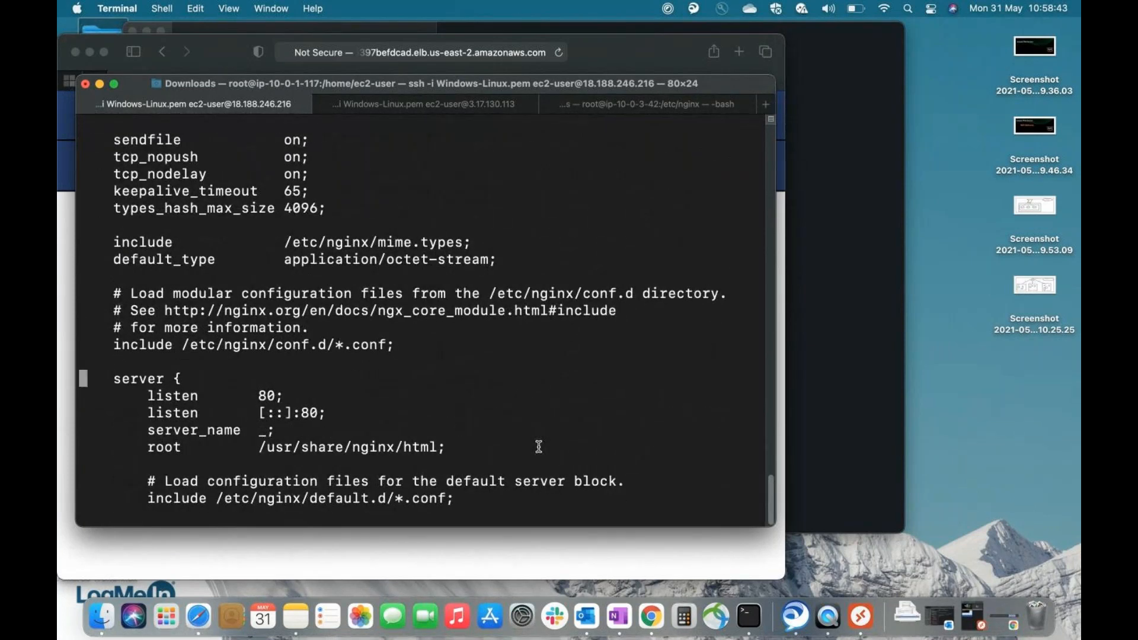
pyautogui.press('1')
pyautogui.press('7')
pyautogui.press('y')
pyautogui.press('y')
# Insert ten blank lines between the commented TLS server block and the final closing brace of nginx.conf.
pyautogui.press('Down')
pyautogui.press('Down')
pyautogui.press('Down')
pyautogui.press('Down')
pyautogui.press('Down')
pyautogui.press('Down')
pyautogui.press('Down')
pyautogui.press('Down')
pyautogui.press('Down')
pyautogui.press('Down')
pyautogui.press('Down')
pyautogui.press('Down')
pyautogui.press('Down')
pyautogui.press('Down')
pyautogui.press('Down')
pyautogui.press('Down')
pyautogui.press('Down')
pyautogui.press('Down')
pyautogui.press('Down')
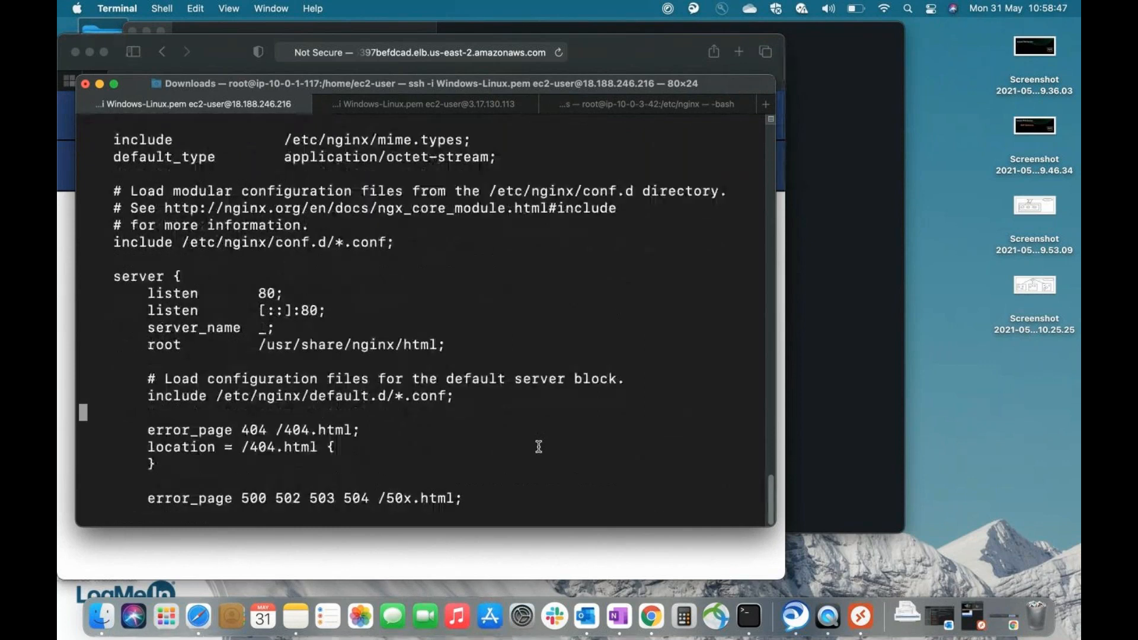
pyautogui.press('Down')
pyautogui.press('Down')
pyautogui.press('Down')
pyautogui.press('Down')
pyautogui.press('Down')
pyautogui.press('Down')
pyautogui.press('Down')
pyautogui.press('Down')
pyautogui.press('Down')
pyautogui.press('Down')
pyautogui.press('Down')
pyautogui.press('Down')
pyautogui.press('Down')
pyautogui.press('Down')
pyautogui.press('Down')
pyautogui.press('Down')
pyautogui.press('Down')
pyautogui.press('Down')
pyautogui.press('Down')
pyautogui.press('Down')
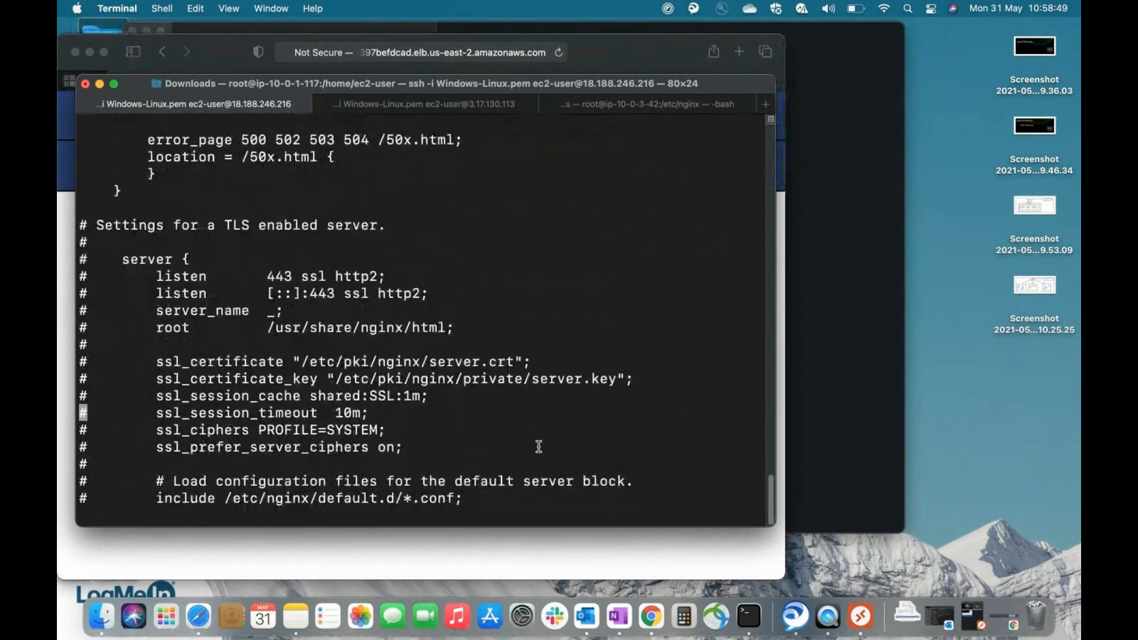
pyautogui.press('Down')
pyautogui.press('Down')
pyautogui.press('Down')
pyautogui.press('Down')
pyautogui.press('Down')
pyautogui.press('Up')
pyautogui.press('i')
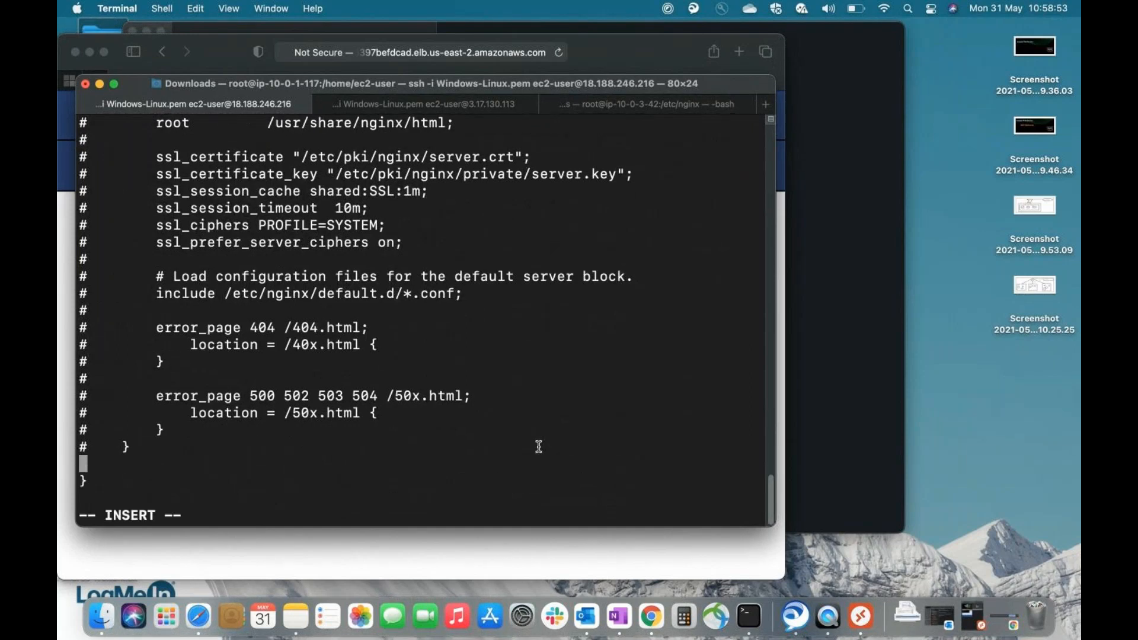
pyautogui.press('Return')
pyautogui.press('Return')
pyautogui.press('Return')
pyautogui.press('Return')
pyautogui.press('Return')
pyautogui.press('Return')
pyautogui.press('Return')
pyautogui.press('Return')
pyautogui.press('Return')
pyautogui.press('Return')
# Paste the copied server block into the blank lines below the commented TLS block.
pyautogui.press('Up')
pyautogui.press('Up')
pyautogui.press('Up')
pyautogui.press('Up')
pyautogui.press('Up')
pyautogui.press('Up')
pyautogui.press('Up')
pyautogui.press('Up')
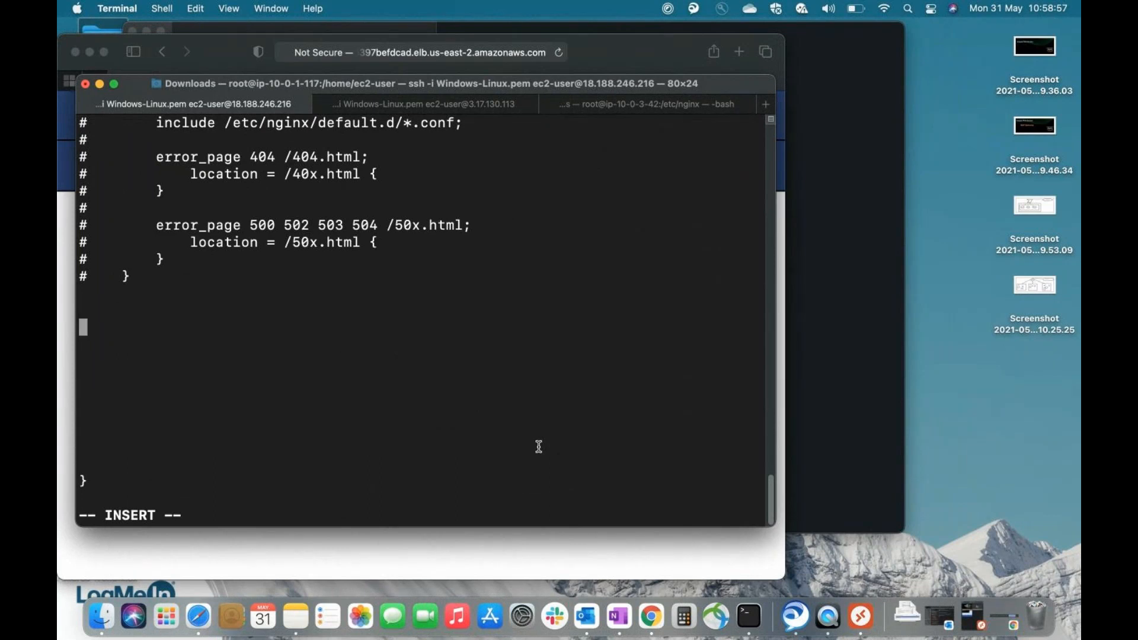
pyautogui.press('Escape')
pyautogui.press('p')
pyautogui.press('Down')
pyautogui.press('Down')
pyautogui.press('Down')
pyautogui.press('Down')
pyautogui.press('Down')
pyautogui.press('Down')
pyautogui.press('Down')
pyautogui.press('Down')
pyautogui.press('Down')
pyautogui.press('Down')
pyautogui.press('Down')
pyautogui.press('Down')
pyautogui.press('Down')
pyautogui.press('Down')
pyautogui.press('Down')
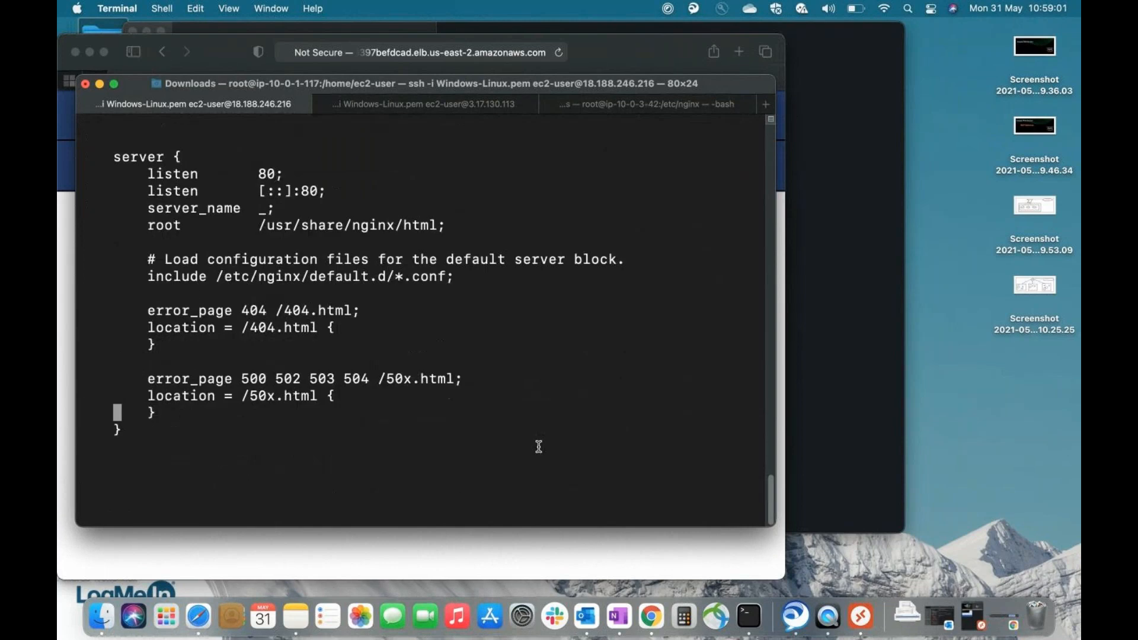
# Paste a second copy of the 17-line server block into the blank lines below the first pasted block.
pyautogui.press('Down')
pyautogui.press('Down')
pyautogui.press('Down')
pyautogui.press('Down')
pyautogui.press('Down')
pyautogui.press('Down')
pyautogui.press('Down')
pyautogui.press('Down')
pyautogui.press('Down')
pyautogui.press('Down')
pyautogui.press('Down')
pyautogui.press('Up')
pyautogui.press('Up')
pyautogui.press('Up')
pyautogui.press('Up')
pyautogui.press('Up')
pyautogui.press('Up')
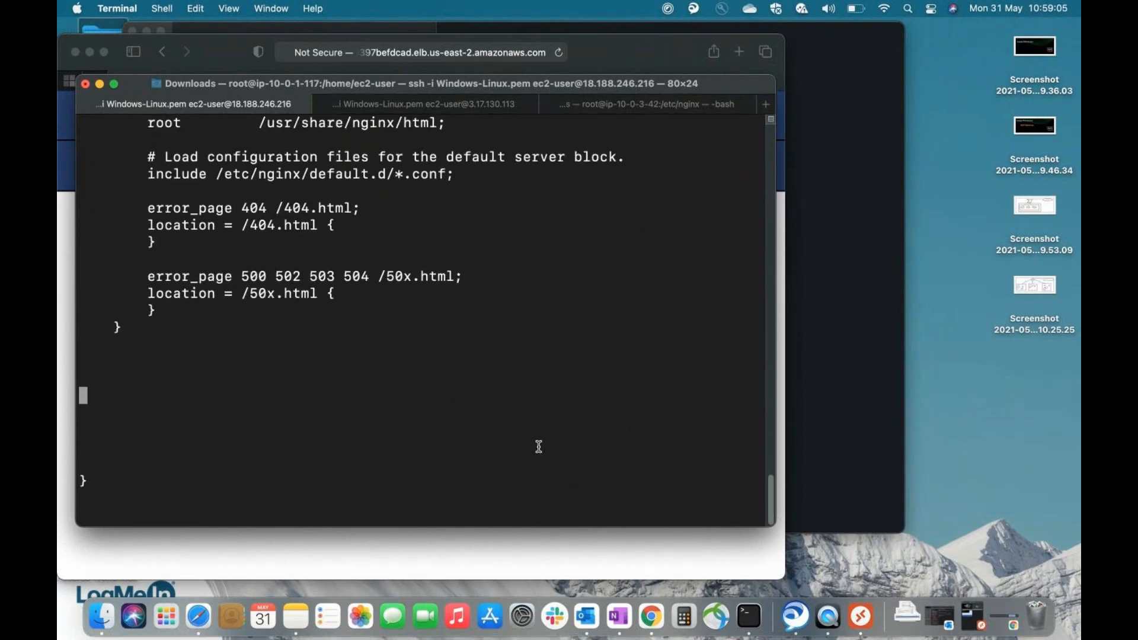
pyautogui.press('p')
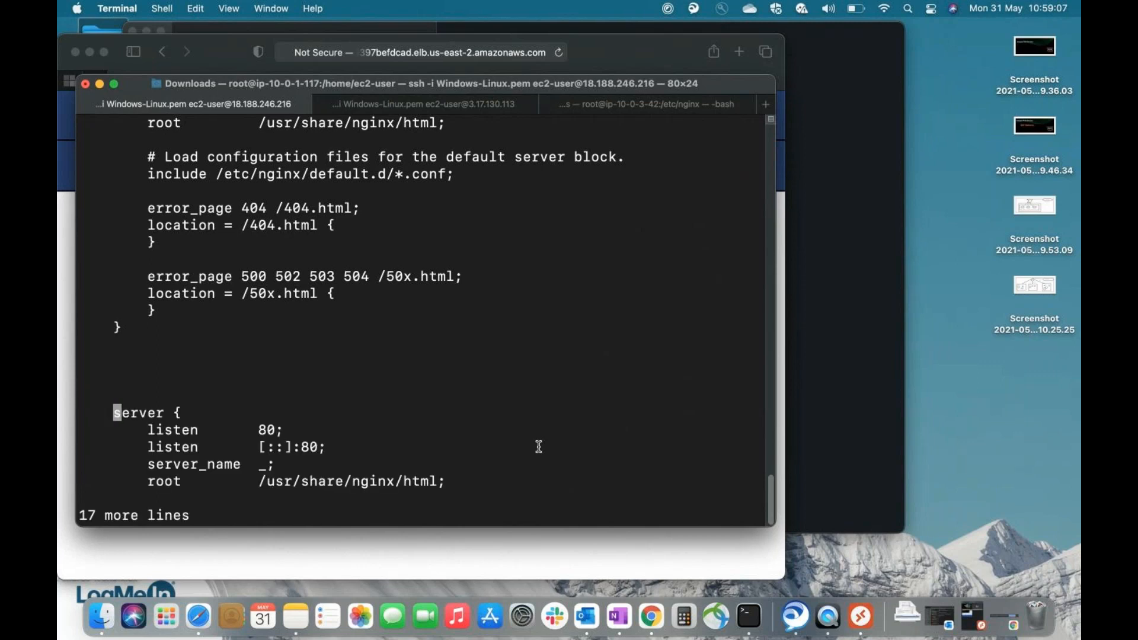
# Set both listen directives of the first pasted server block to port 8080.
pyautogui.press('Up')
pyautogui.press('Up')
pyautogui.press('Up')
pyautogui.press('Up')
pyautogui.press('Up')
pyautogui.press('Up')
pyautogui.press('Up')
pyautogui.press('Up')
pyautogui.press('Up')
pyautogui.press('Up')
pyautogui.press('Up')
pyautogui.press('Up')
pyautogui.press('Up')
pyautogui.press('Up')
pyautogui.press('Up')
pyautogui.press('Up')
pyautogui.press('Up')
pyautogui.press('Up')
pyautogui.press('Up')
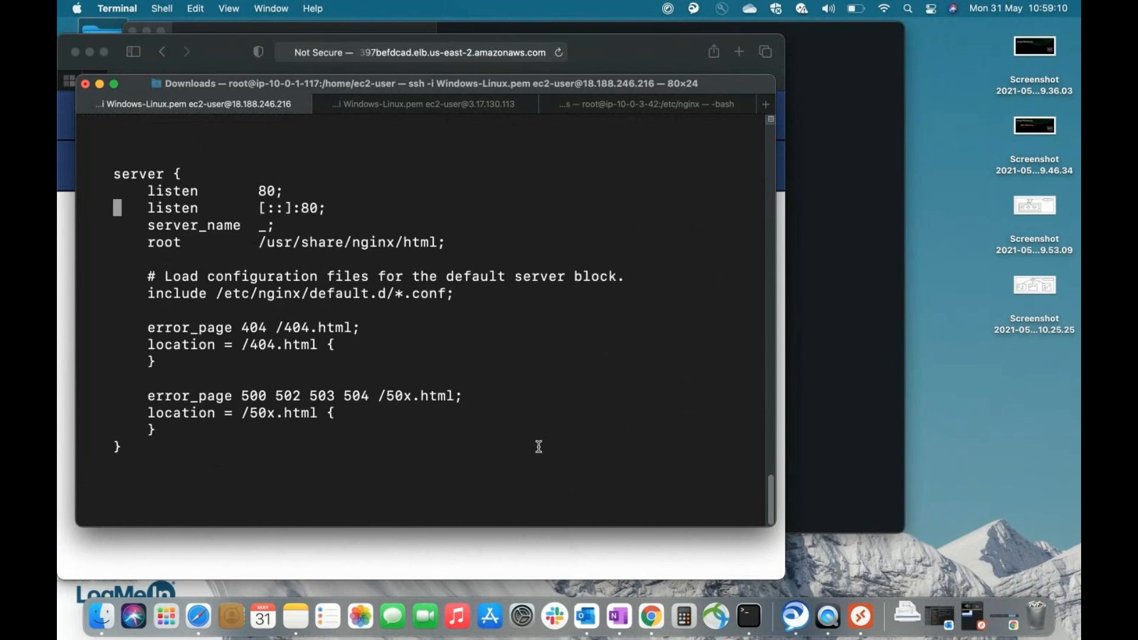
pyautogui.press('Up')
pyautogui.press('Up')
pyautogui.press('i')
pyautogui.press('Right')
pyautogui.press('Right')
pyautogui.press('Right')
pyautogui.press('Down')
pyautogui.press('Right')
pyautogui.press('Right')
pyautogui.press('Right')
pyautogui.press('Right')
pyautogui.press('Right')
pyautogui.press('Right')
pyautogui.press('Right')
pyautogui.press('Right')
pyautogui.press('Right')
pyautogui.press('Right')
pyautogui.press('Right')
pyautogui.press('Right')
pyautogui.press('Right')
pyautogui.press('Right')
pyautogui.press('Right')
pyautogui.press('Right')
pyautogui.press('Right')
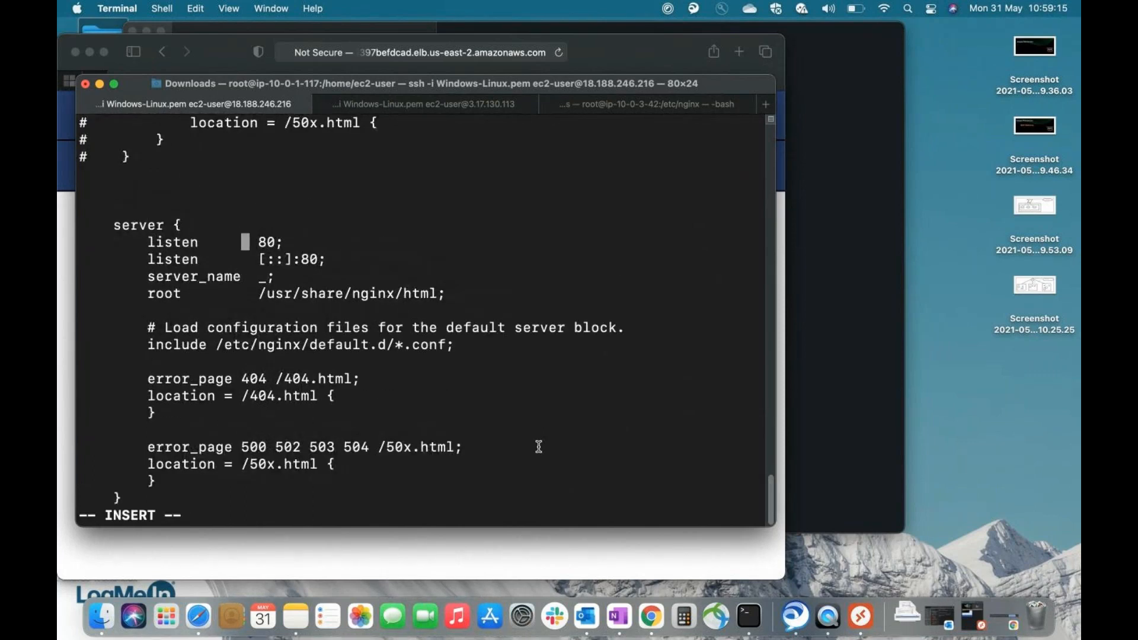
pyautogui.press('Left')
pyautogui.write('80')
pyautogui.press('Down')
pyautogui.press('Right')
pyautogui.write('80')
# Set both listen directives of the second pasted server block to port 8081.
pyautogui.press('Down')
pyautogui.press('Down')
pyautogui.press('Down')
pyautogui.press('Down')
pyautogui.press('Down')
pyautogui.press('Down')
pyautogui.press('Down')
pyautogui.press('Down')
pyautogui.press('Down')
pyautogui.press('Down')
pyautogui.press('Down')
pyautogui.press('Down')
pyautogui.press('Down')
pyautogui.press('Down')
pyautogui.press('Down')
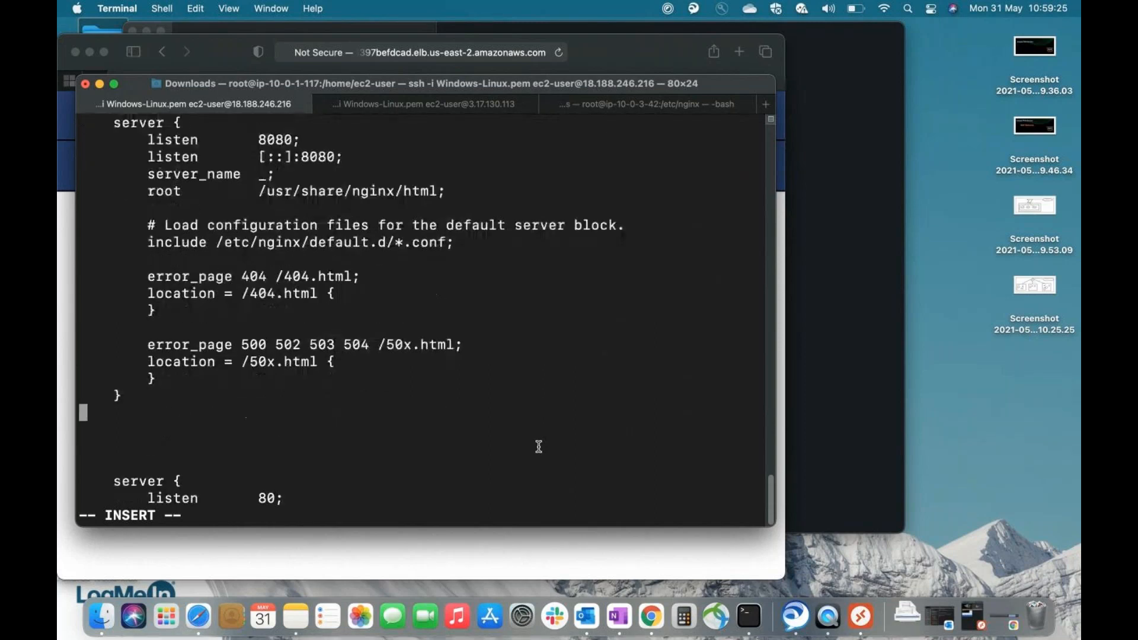
pyautogui.press('Down')
pyautogui.press('Down')
pyautogui.press('Down')
pyautogui.press('Down')
pyautogui.press('Down')
pyautogui.press('Down')
pyautogui.press('Up')
pyautogui.press('Left')
pyautogui.write('81')
pyautogui.press('Down')
pyautogui.press('Right')
pyautogui.press('Right')
pyautogui.press('Right')
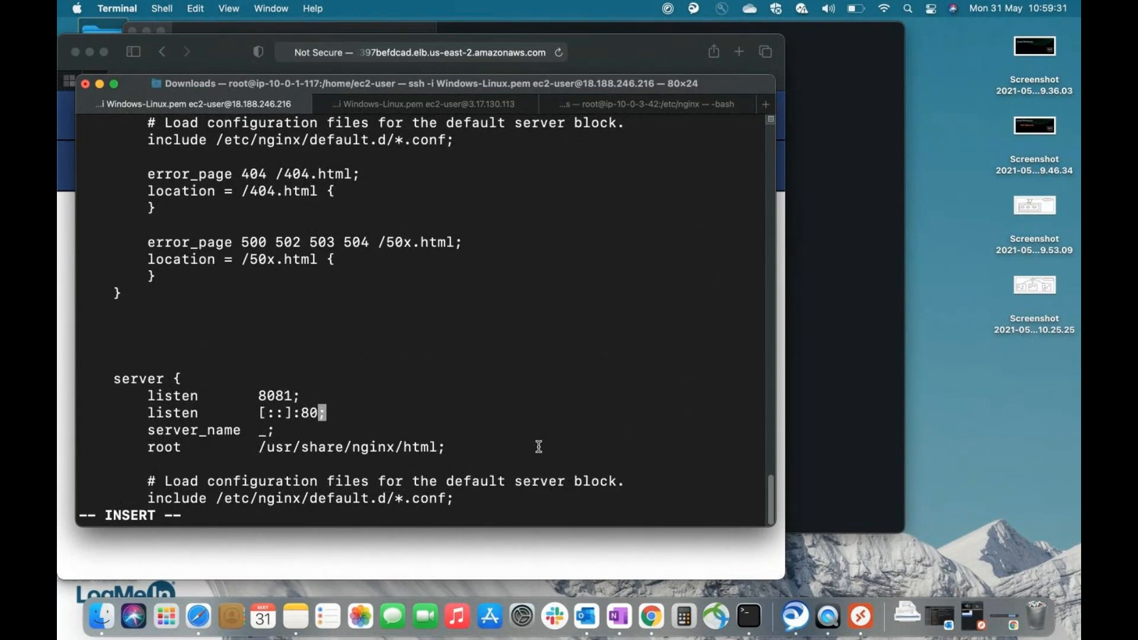
pyautogui.write('81')
# Save nginx.conf and quit vi.
pyautogui.press('Escape')
pyautogui.write(':wq')
pyautogui.press('Return')
# Stop nginx.service with systemctl.
pyautogui.write('systemctl s')
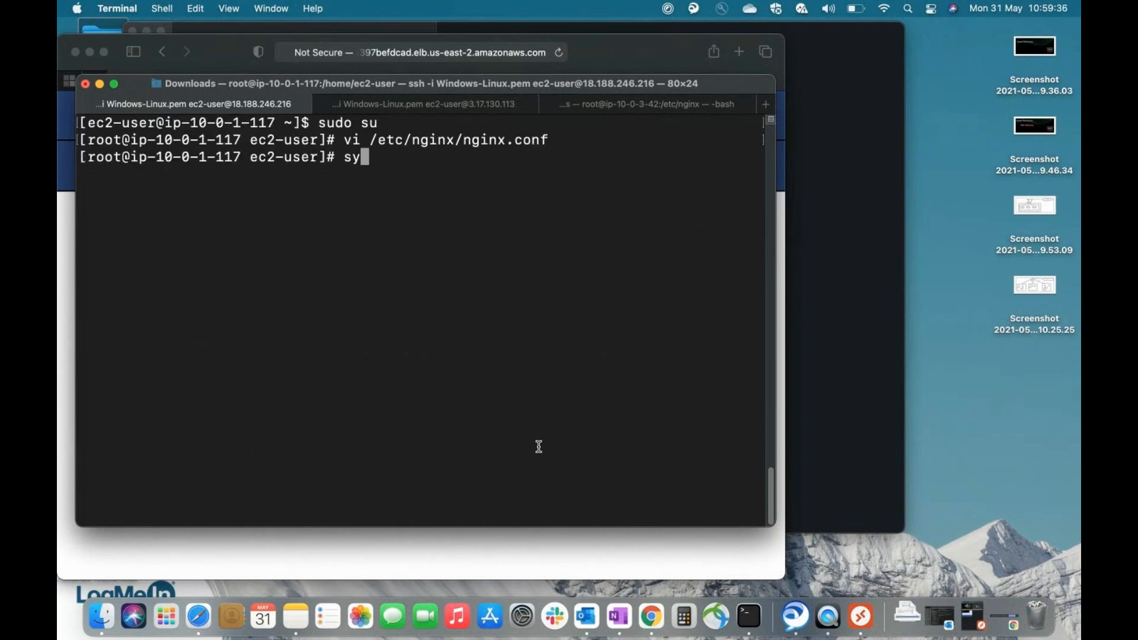
pyautogui.write('top nginx.service')
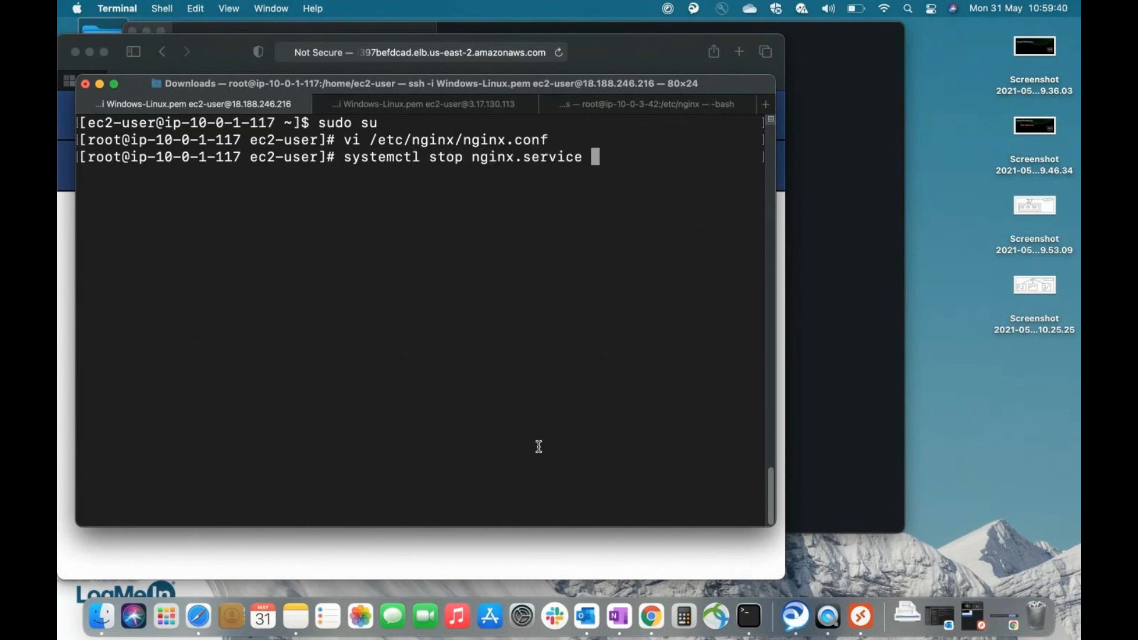
pyautogui.press('Return')
# Start nginx.service with systemctl by editing the previous stop command.
pyautogui.press('Up')
pyautogui.press('Left')
pyautogui.press('Left')
pyautogui.press('Left')
pyautogui.press('Left')
pyautogui.press('Left')
pyautogui.press('Left')
pyautogui.press('Left')
pyautogui.press('Left')
pyautogui.press('Left')
pyautogui.press('Left')
pyautogui.press('Left')
pyautogui.press('Left')
pyautogui.press('Left')
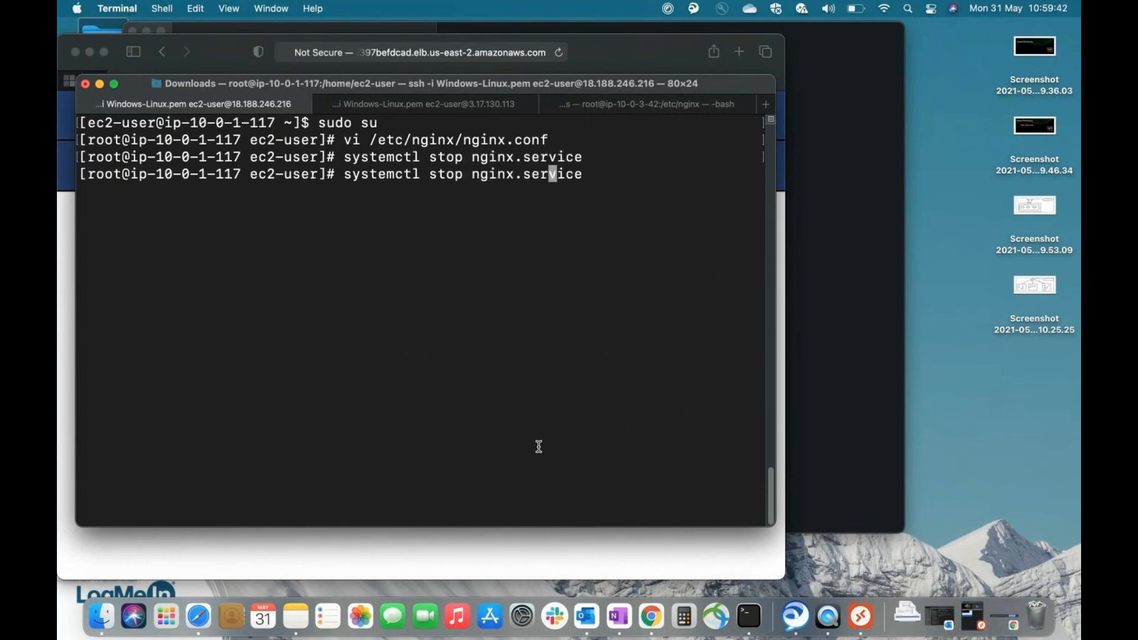
pyautogui.press('Left')
pyautogui.press('BackSpace')
pyautogui.press('BackSpace')
pyautogui.write('art')
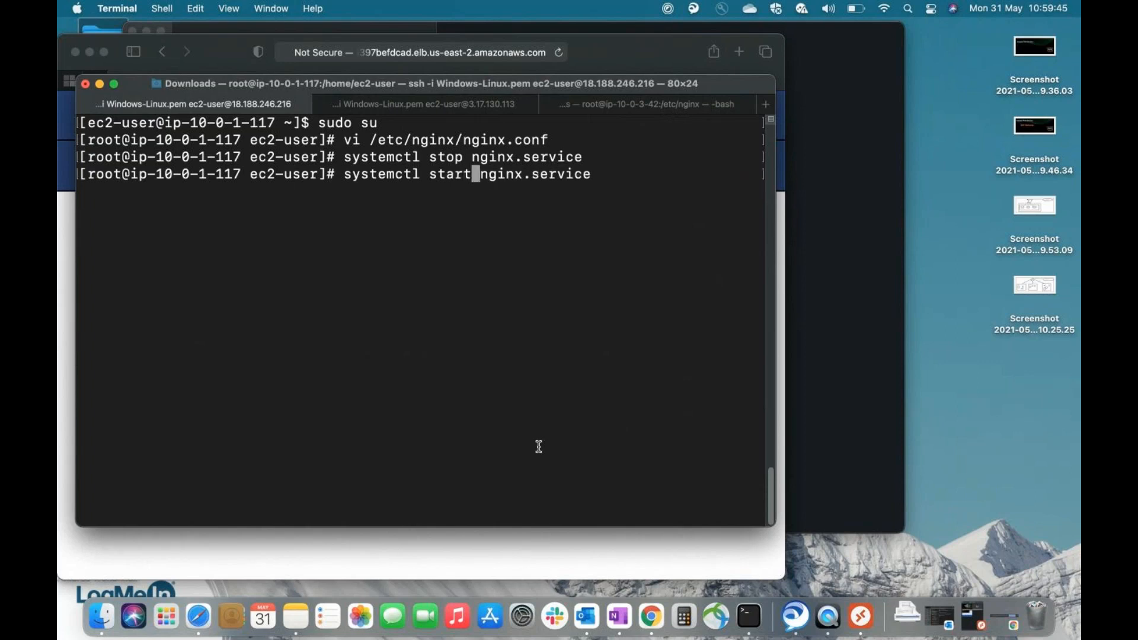
pyautogui.press('Return')
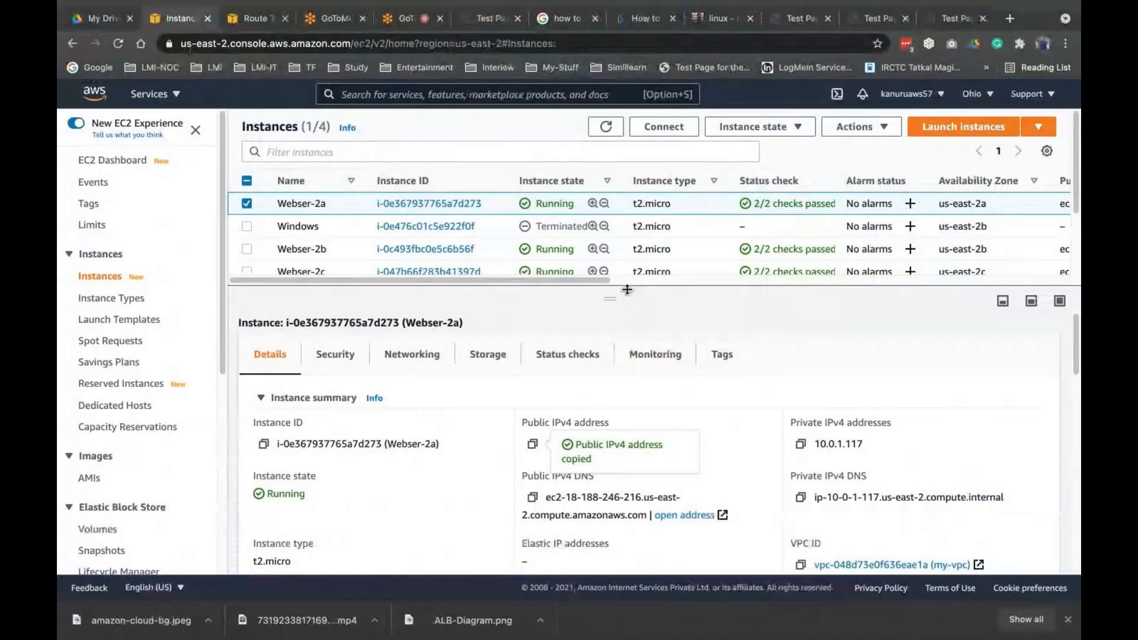
# Switch to the EC2 console in Chrome, open the target groups and refresh the health status of project-2's registered targets.
pyautogui.scroll(-6, 180, 310)
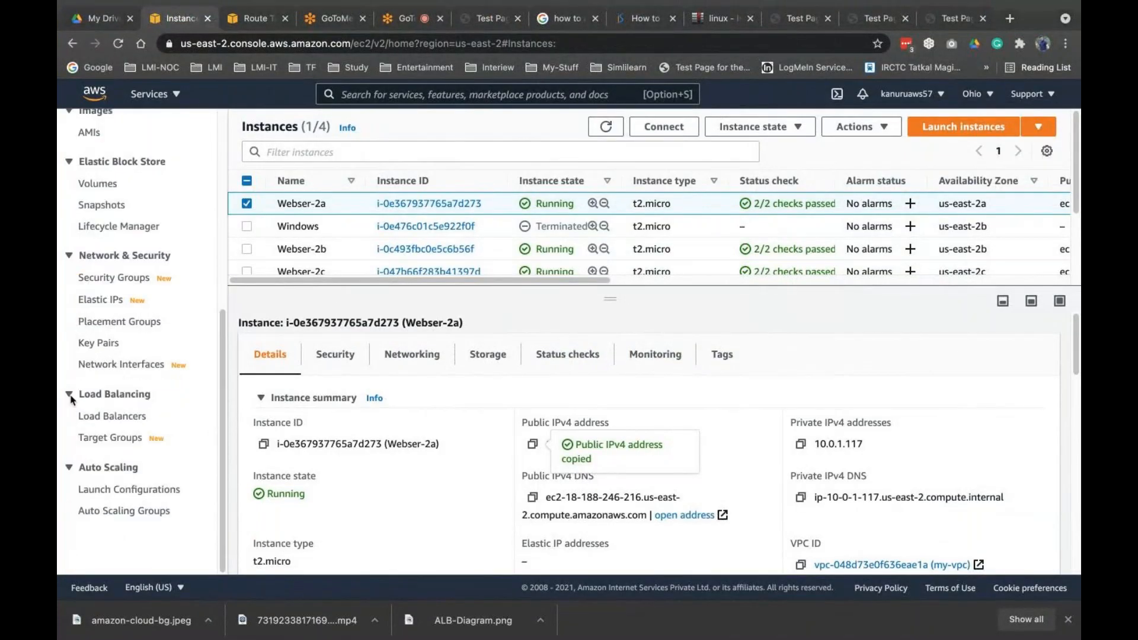
pyautogui.click(112, 438)
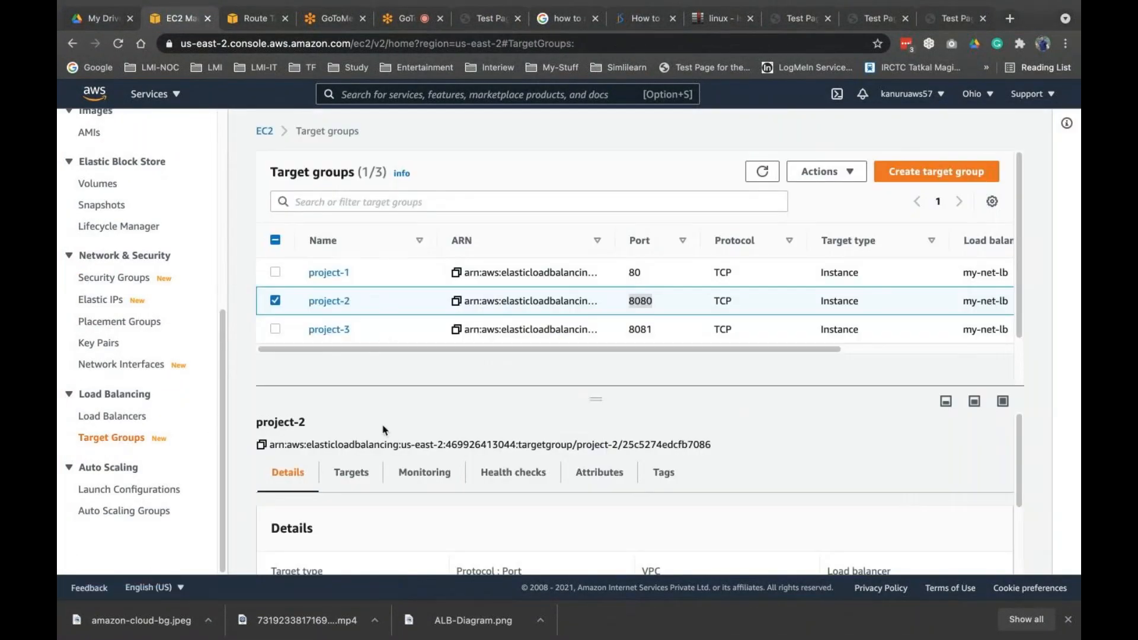
pyautogui.click(356, 472)
pyautogui.scroll(-2, 664, 469)
pyautogui.scroll(2, 701, 472)
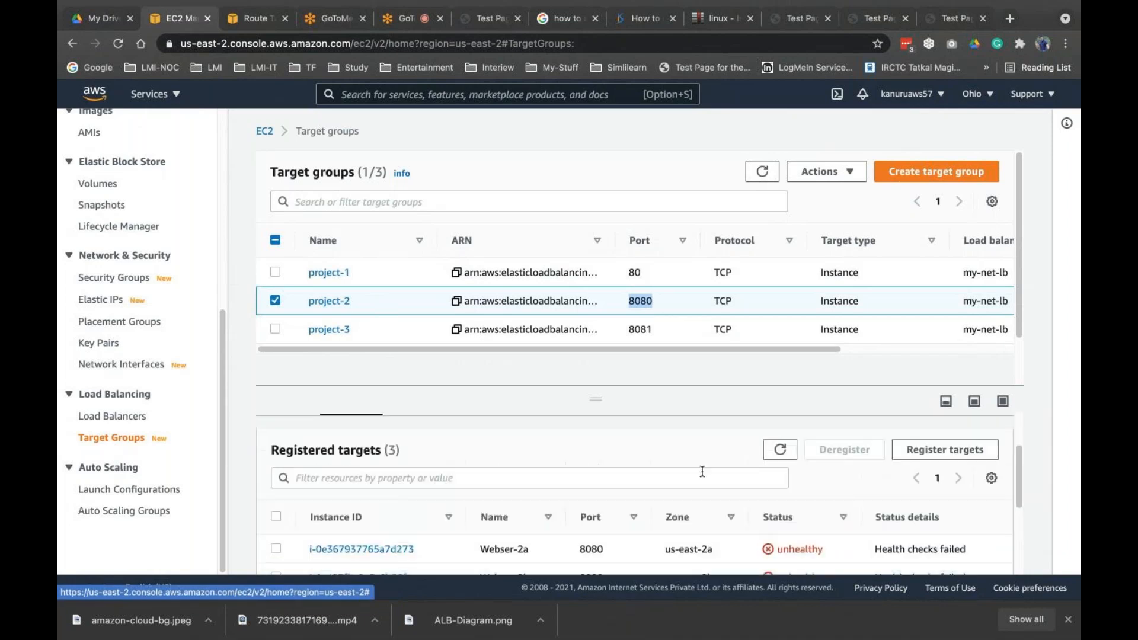
pyautogui.click(785, 450)
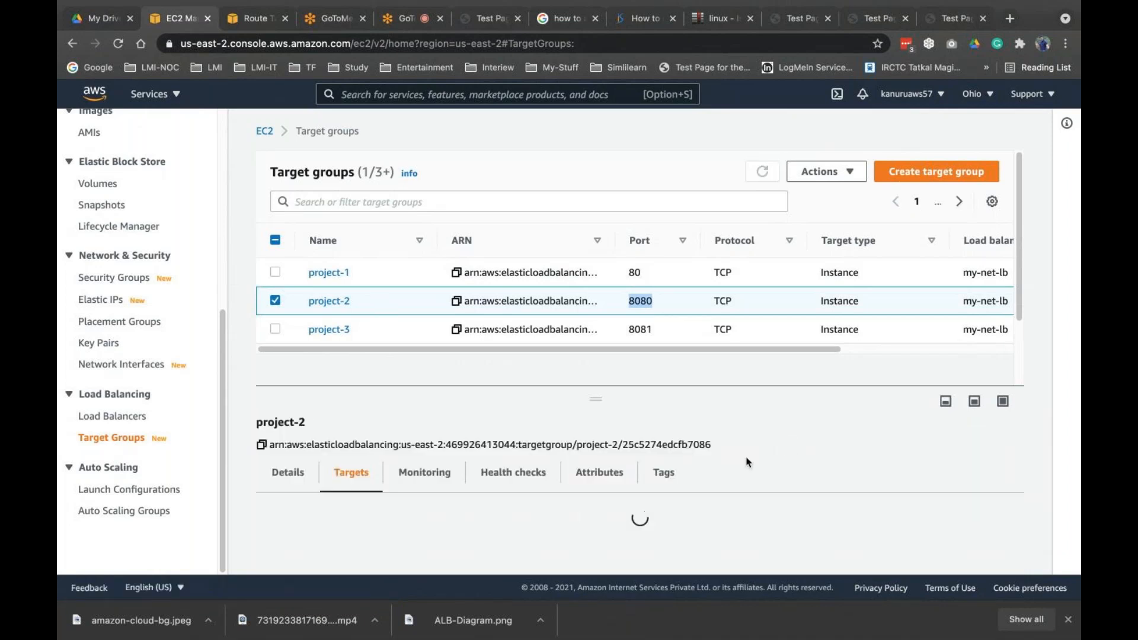
pyautogui.scroll(-3, 748, 462)
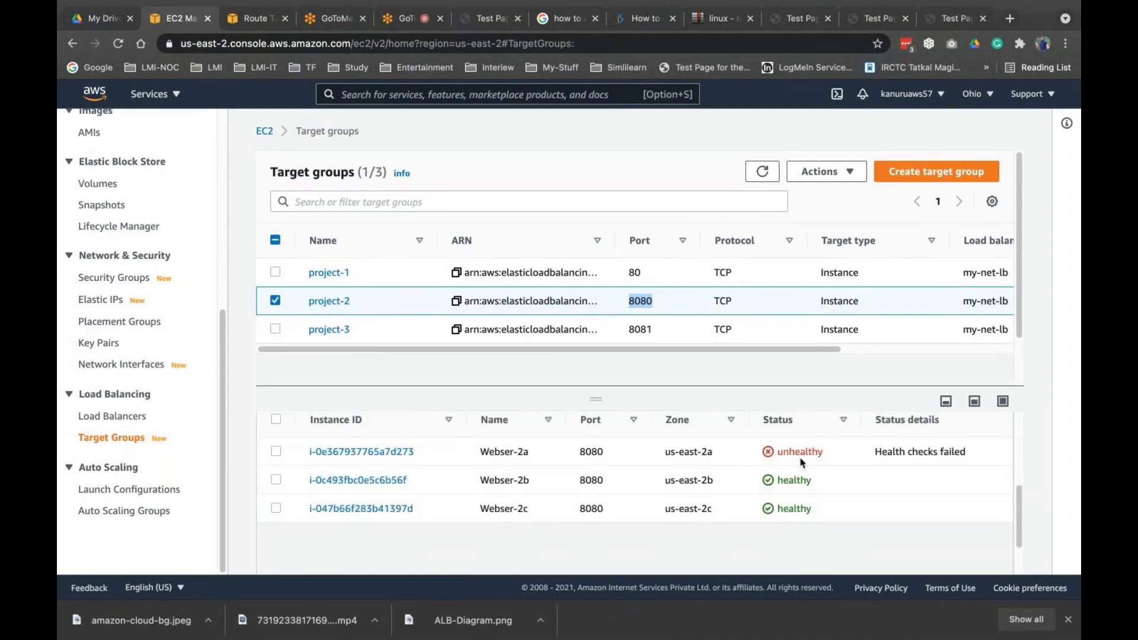
# Refresh the registered targets of the project-1 target group and check their health status.
pyautogui.click(371, 279)
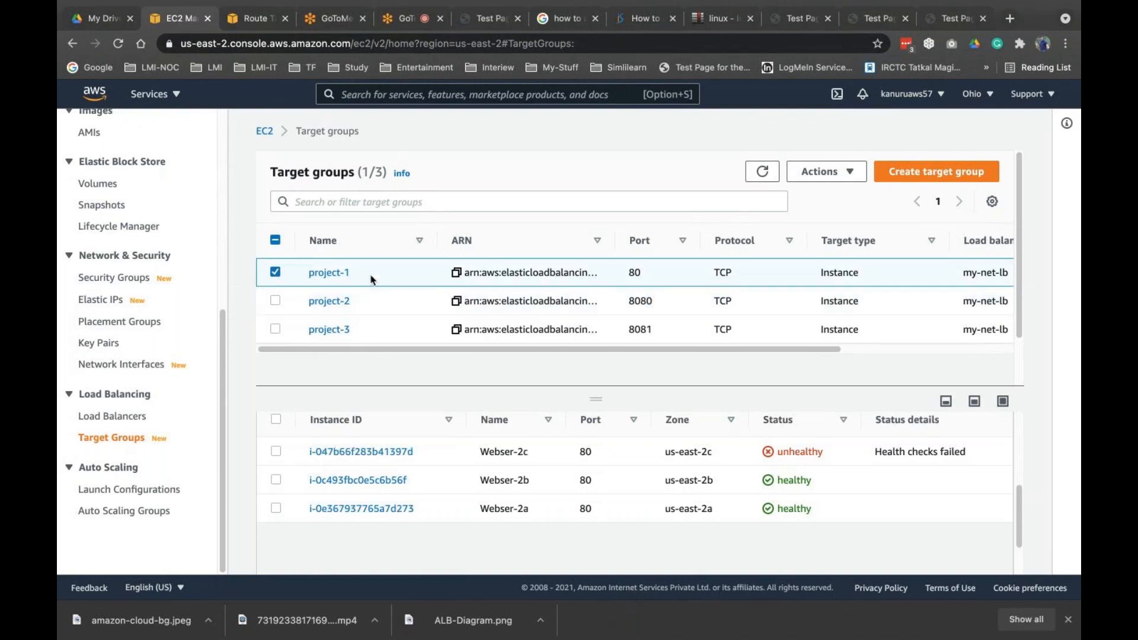
pyautogui.scroll(2, 786, 444)
pyautogui.scroll(2, 786, 441)
pyautogui.click(786, 411)
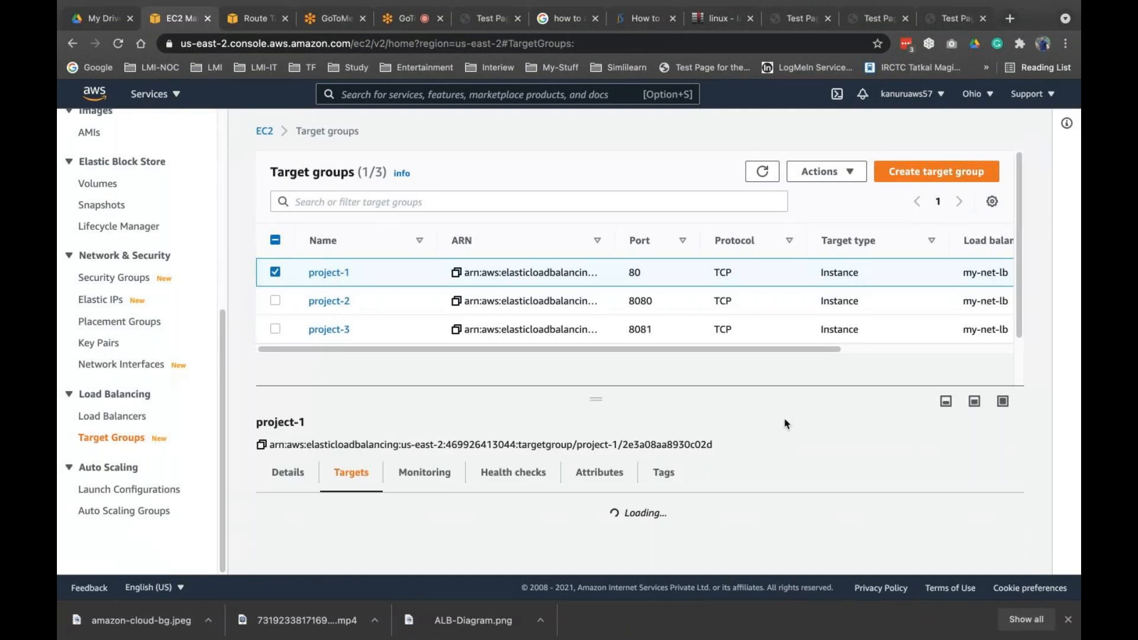
pyautogui.scroll(-5, 780, 495)
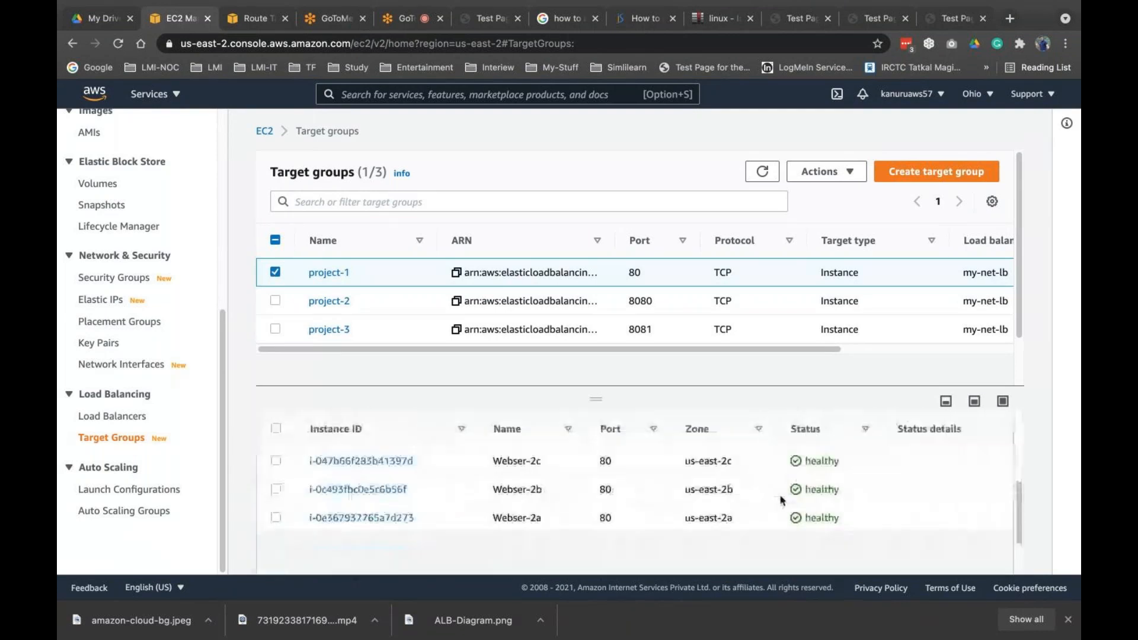
pyautogui.moveTo(845, 493); pyautogui.dragTo(734, 452)
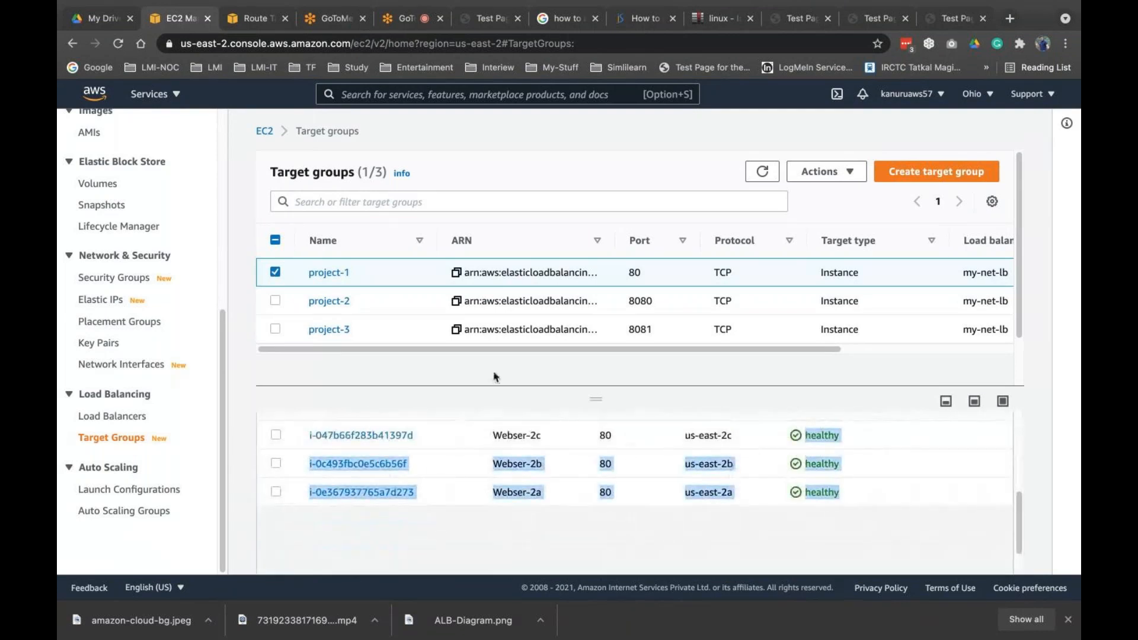
# Return to the project-2 target group and refresh its targets to recheck Webser-2a's health on port 8080.
pyautogui.click(480, 305)
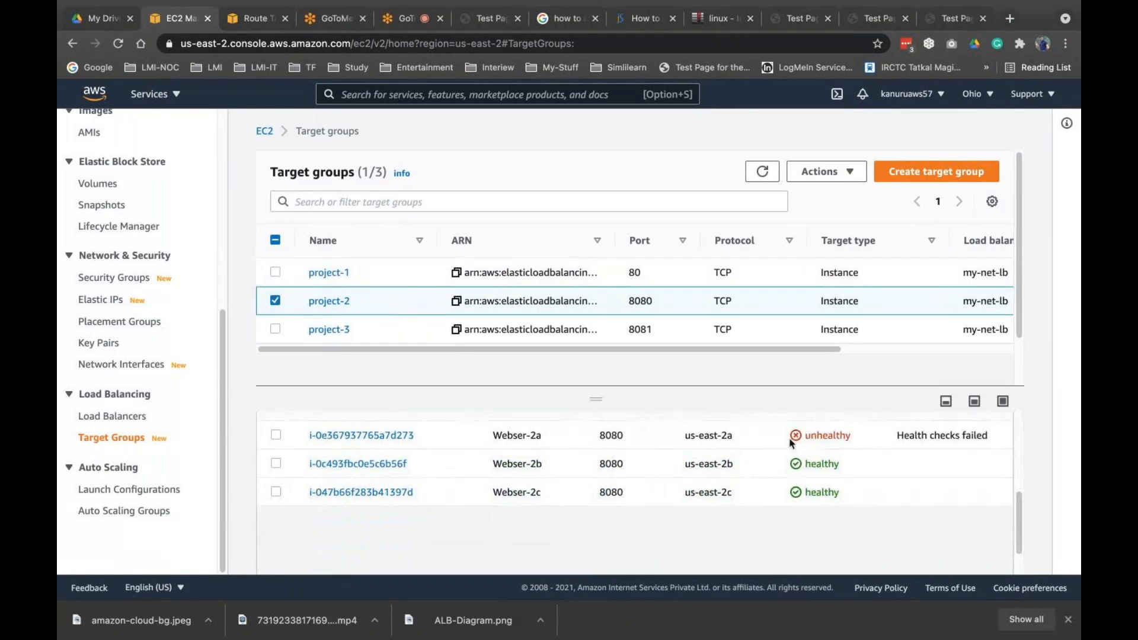
pyautogui.scroll(3, 821, 432)
pyautogui.click(777, 461)
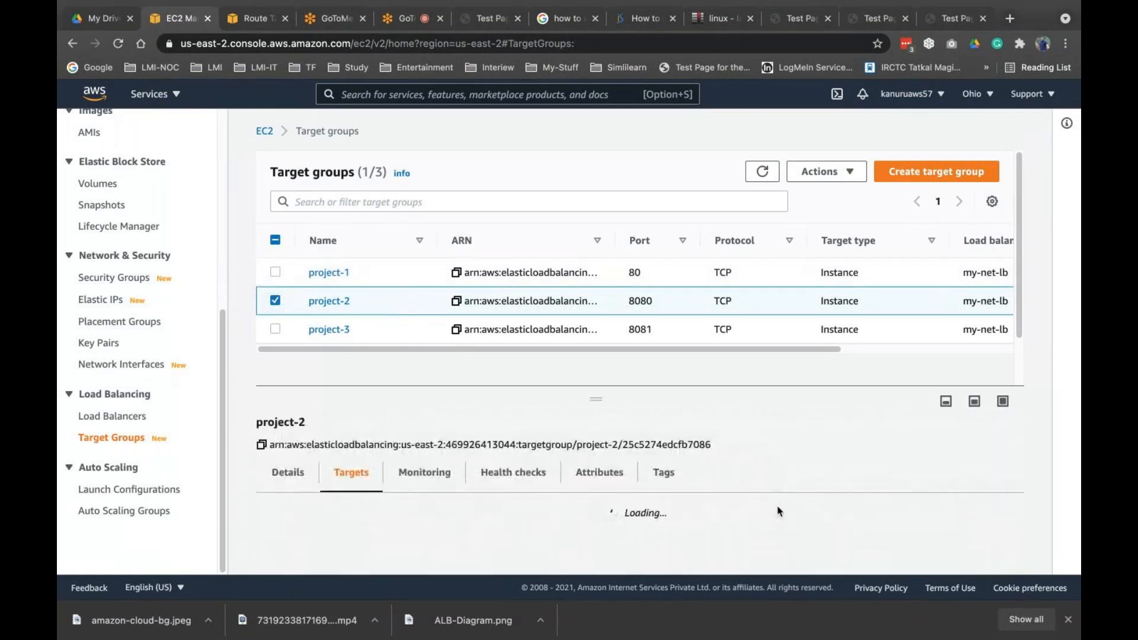
pyautogui.scroll(-2, 777, 508)
pyautogui.moveTo(824, 508); pyautogui.dragTo(758, 511)
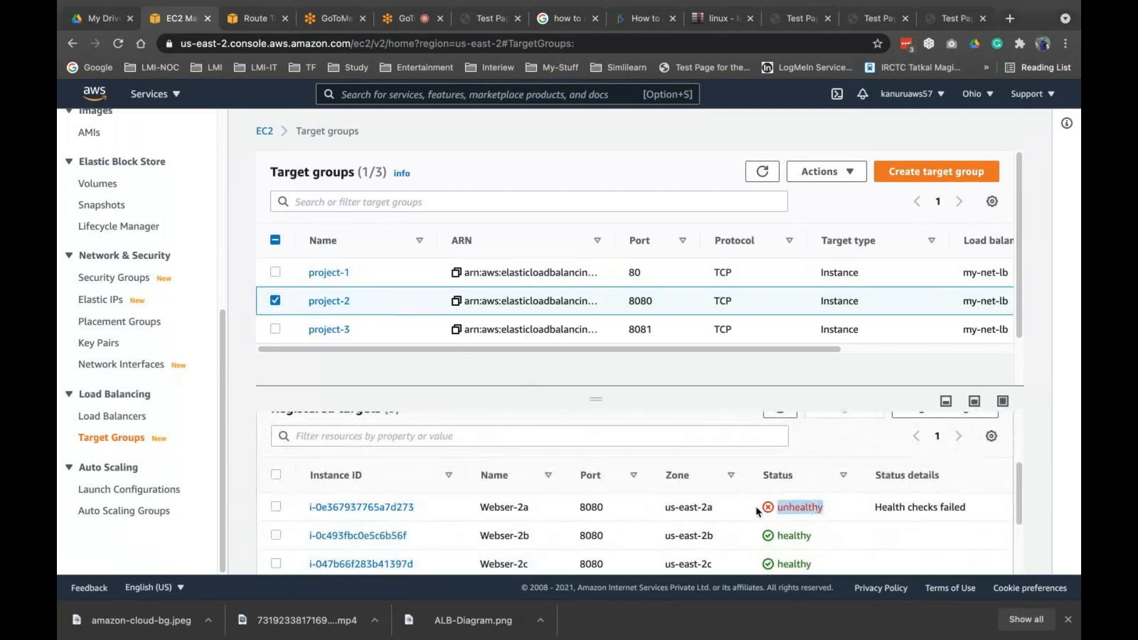
# Refresh the registered targets of the project-3 target group and enlarge the details pane to check their health status.
pyautogui.click(380, 327)
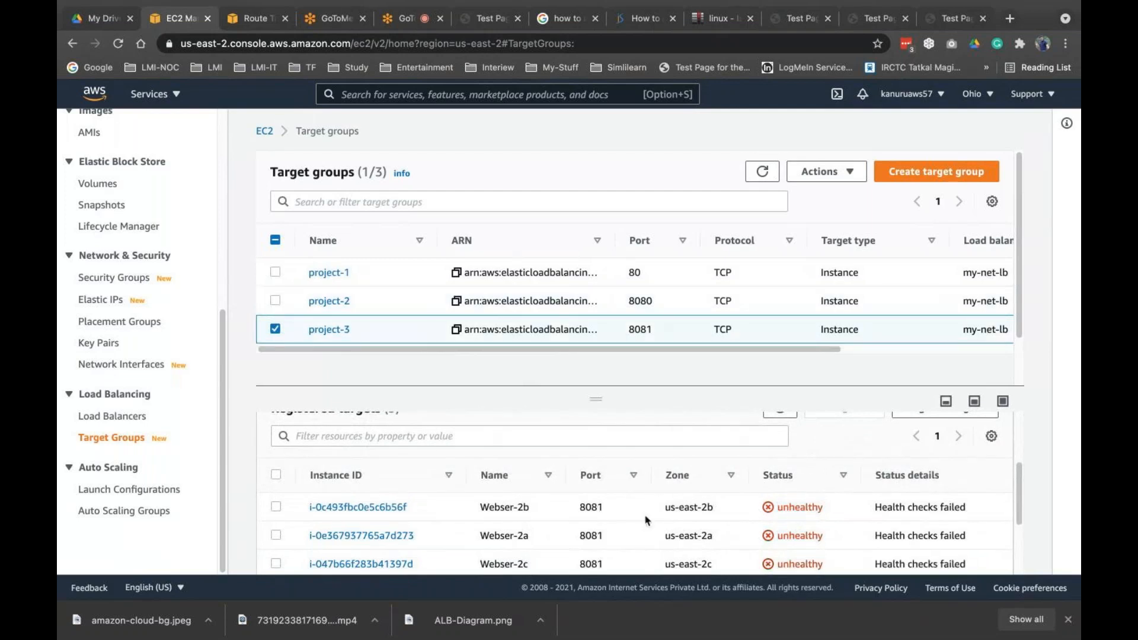
pyautogui.scroll(1, 645, 514)
pyautogui.click(780, 449)
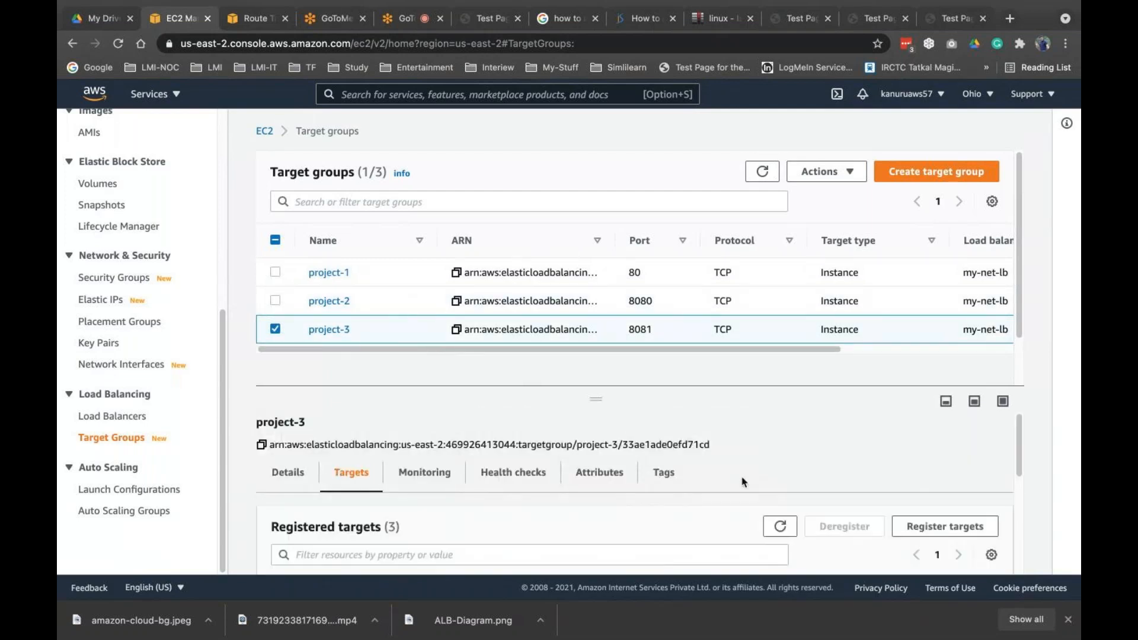
pyautogui.scroll(-1, 798, 523)
pyautogui.doubleClick(767, 526)
pyautogui.scroll(1, 767, 527)
pyautogui.click(780, 463)
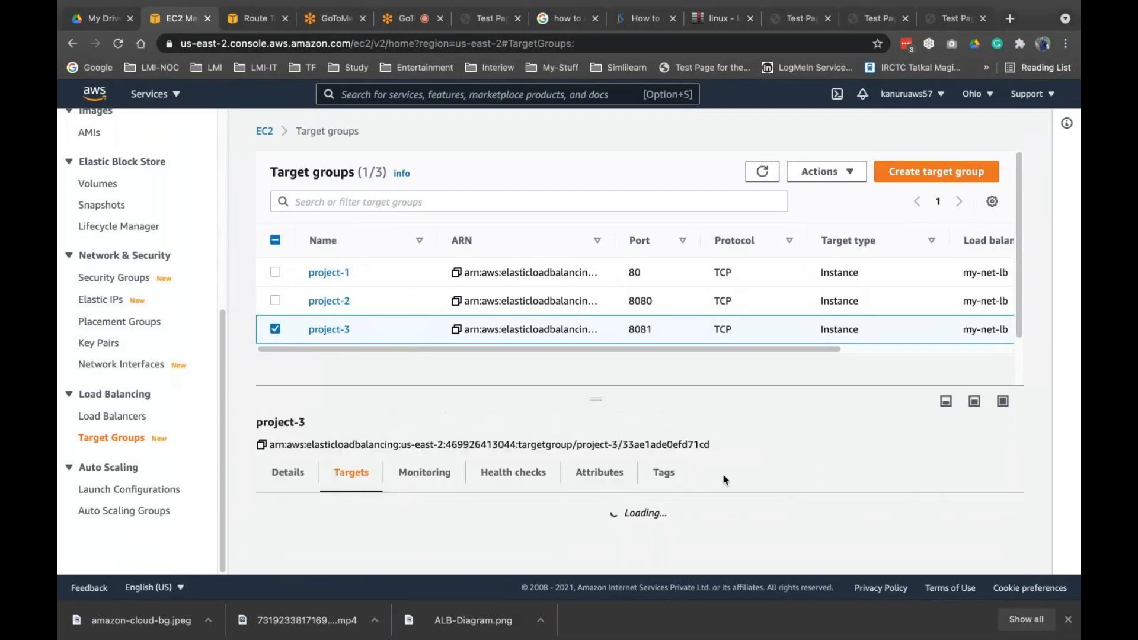
pyautogui.moveTo(596, 397); pyautogui.dragTo(596, 364)
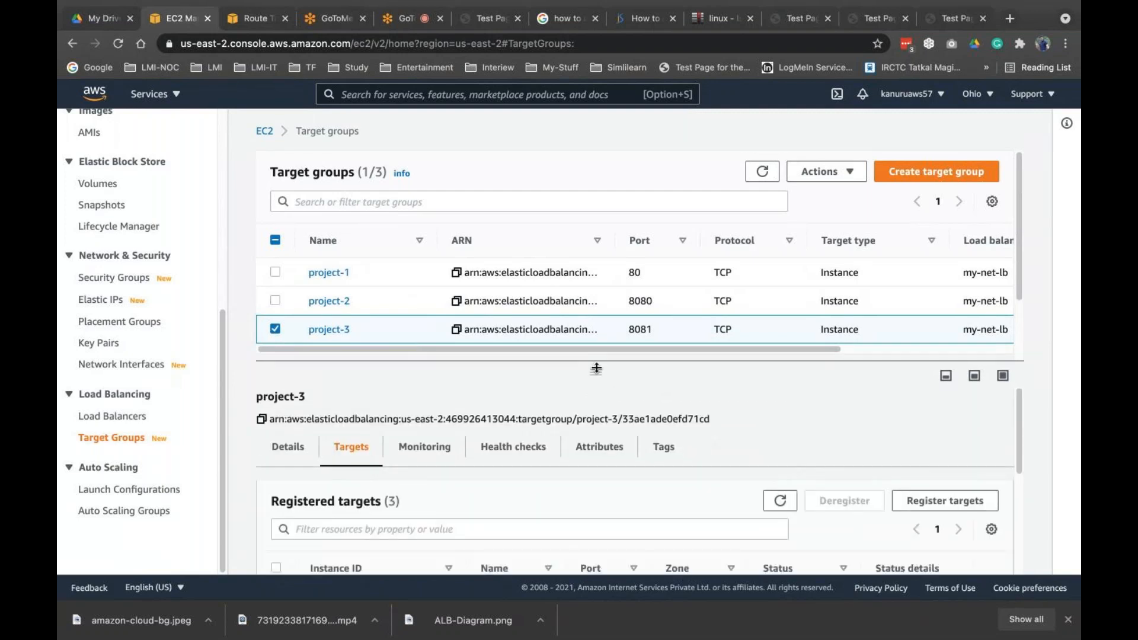
pyautogui.scroll(-3, 749, 479)
pyautogui.scroll(1, 593, 414)
# Refresh the registered targets of the project-2 target group again and check each server's health status.
pyautogui.click(414, 303)
pyautogui.click(773, 396)
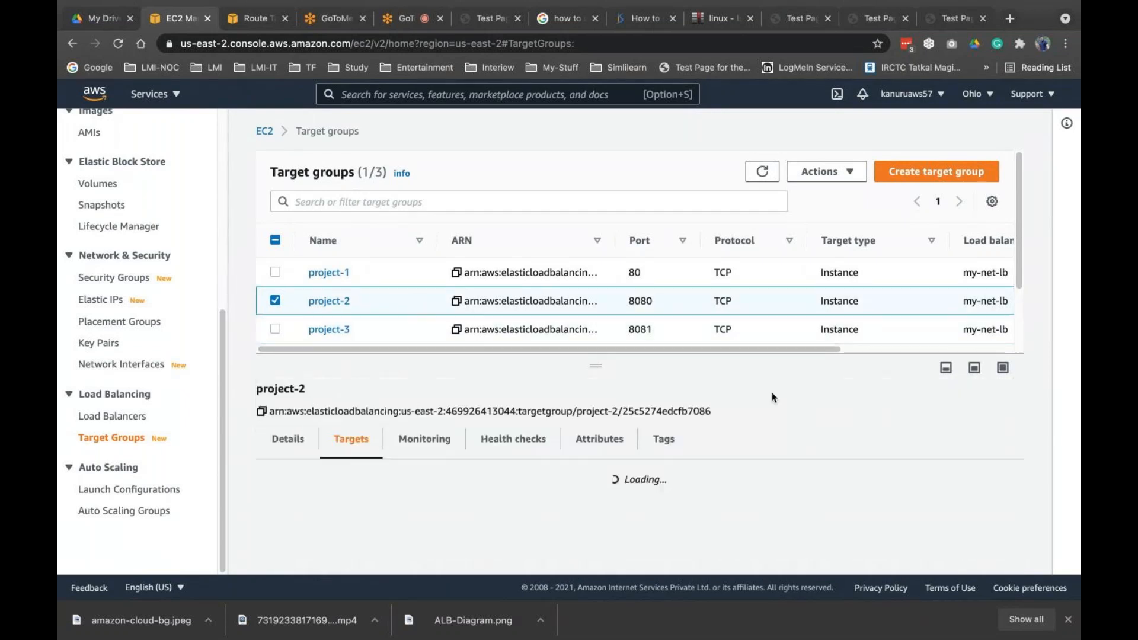
pyautogui.scroll(-3, 789, 444)
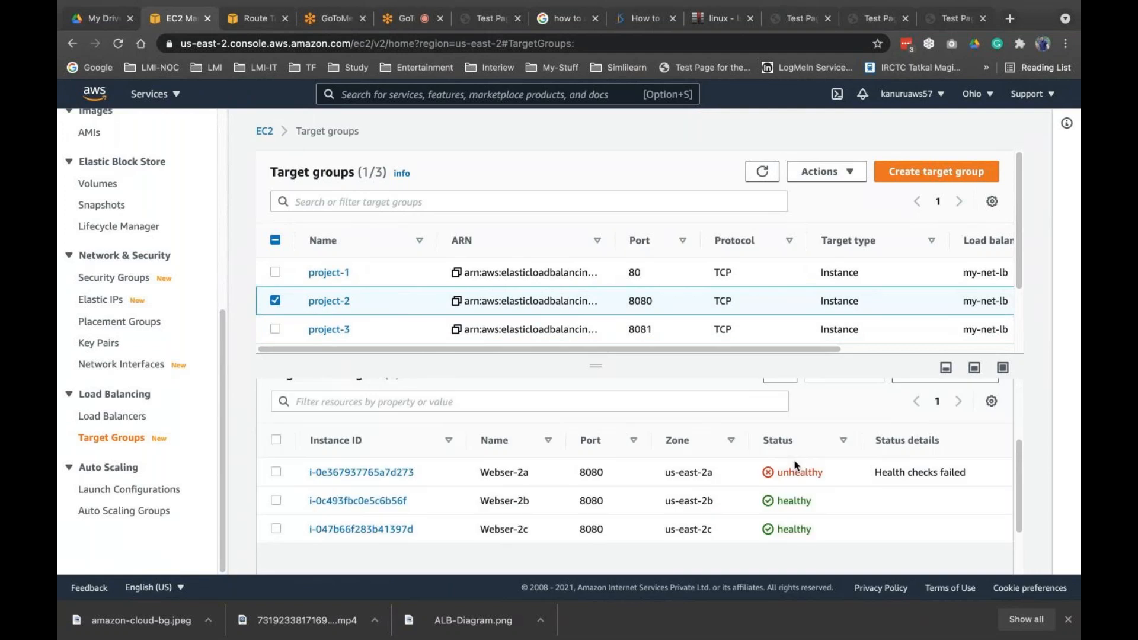
pyautogui.moveTo(822, 529)
pyautogui.mouseDown()
pyautogui.moveTo(779, 496)
pyautogui.moveTo(599, 412)
pyautogui.mouseUp()
# Refresh the project-3 target group's registered targets again and check each server's health on port 8081.
pyautogui.click(422, 329)
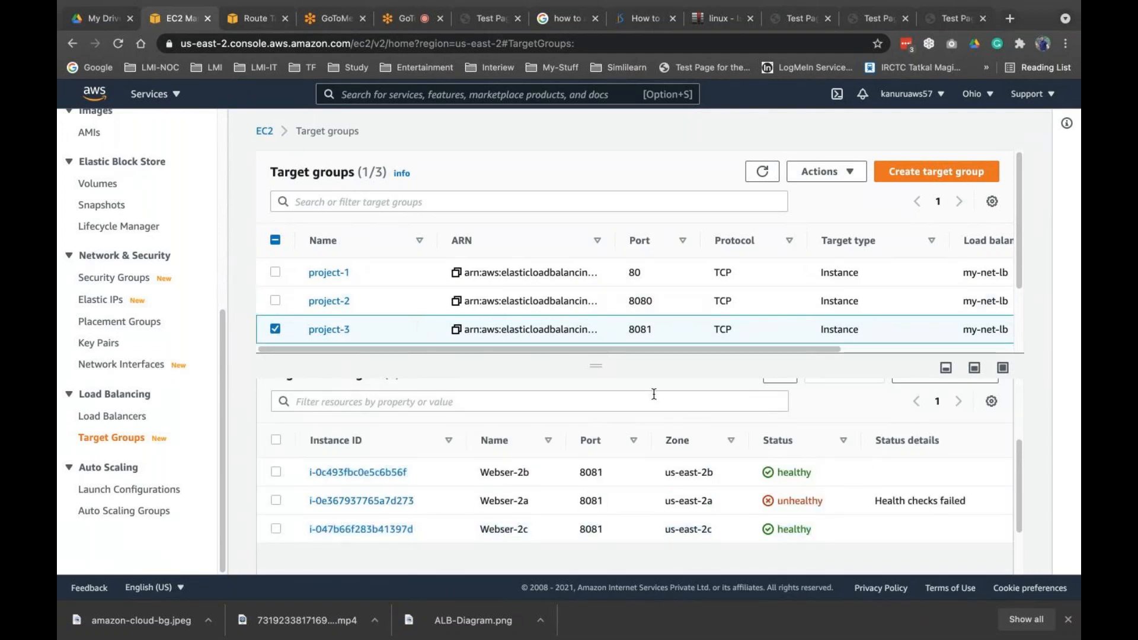
pyautogui.scroll(4, 729, 406)
pyautogui.scroll(-3, 751, 480)
pyautogui.scroll(-1, 749, 476)
pyautogui.moveTo(825, 492); pyautogui.dragTo(765, 495)
pyautogui.scroll(1, 764, 496)
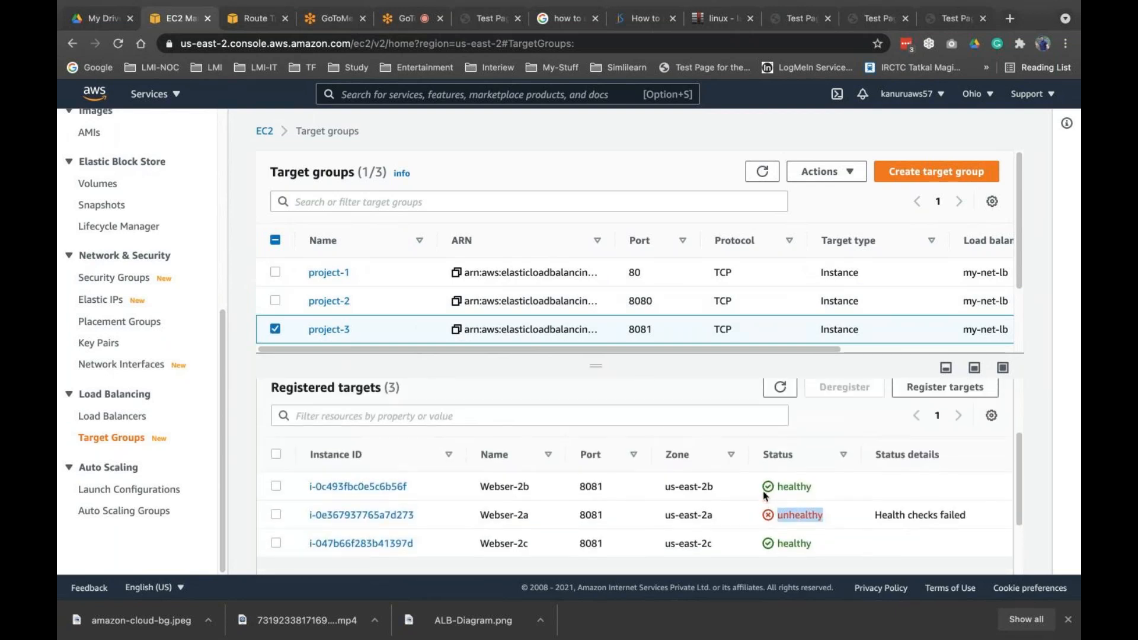
pyautogui.click(780, 386)
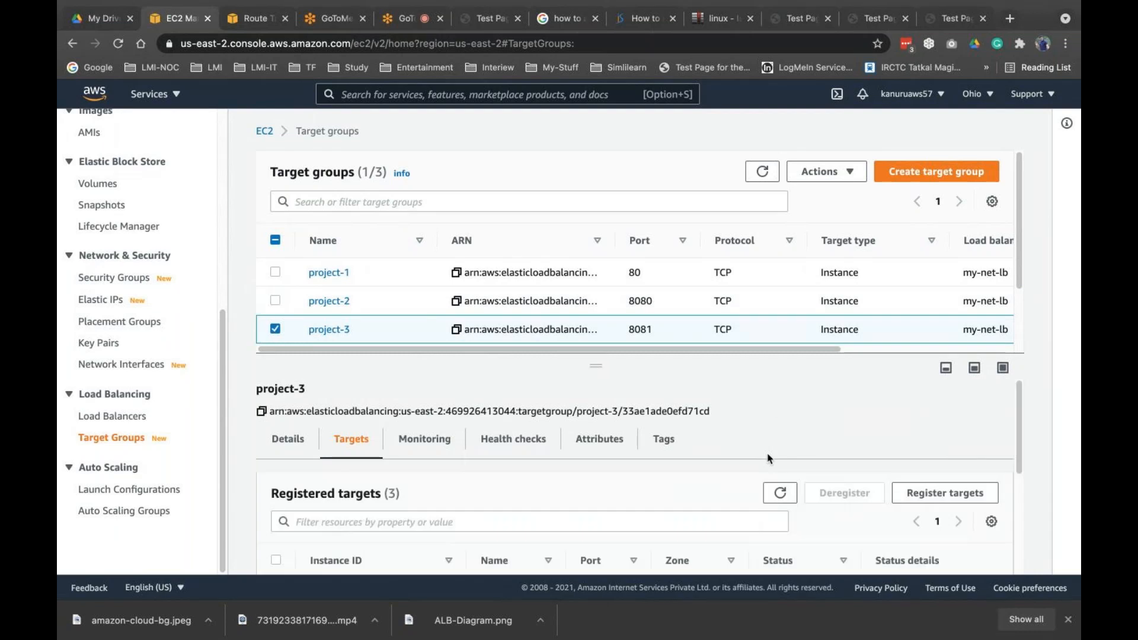
pyautogui.scroll(-2, 767, 458)
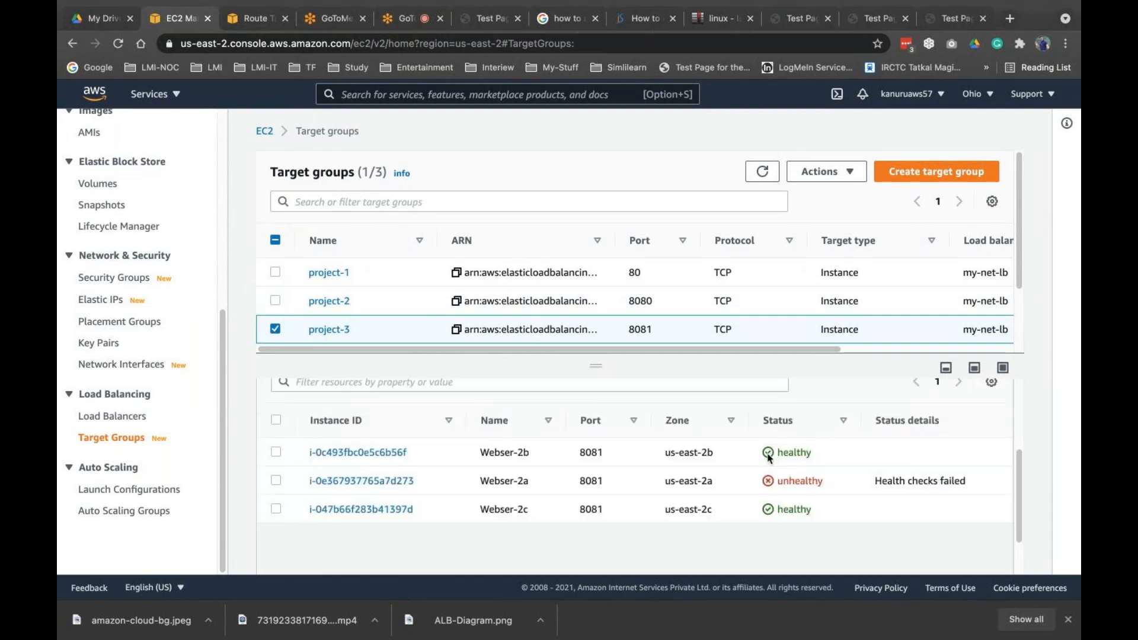
# Refresh the project-3 target group's registered targets repeatedly to recheck Webser-2a's health on port 8081.
pyautogui.scroll(1, 769, 459)
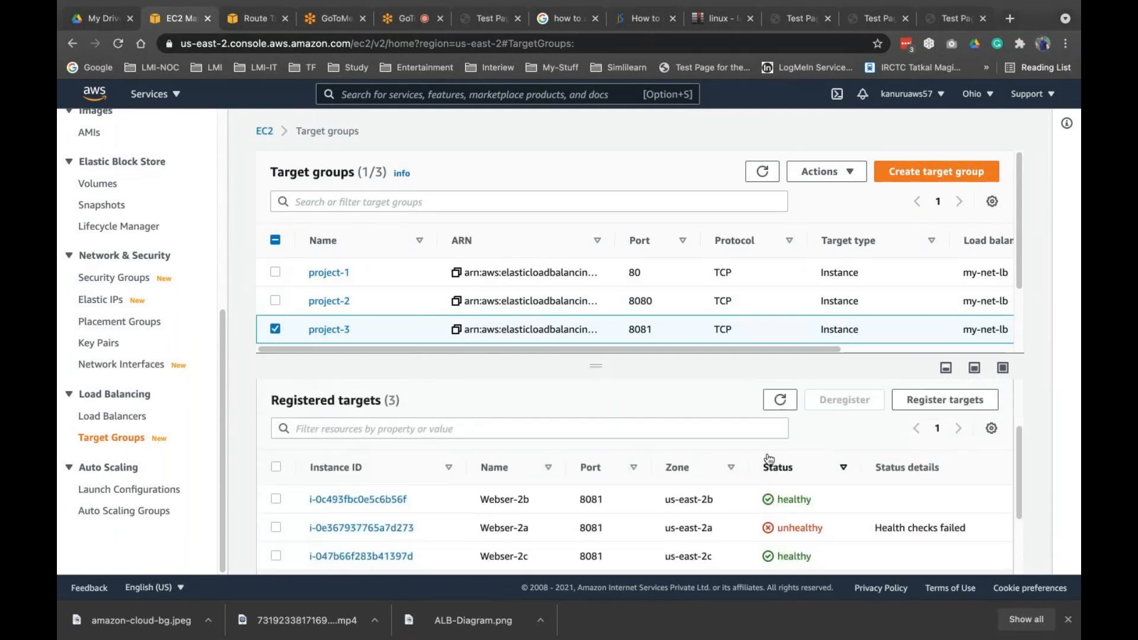
pyautogui.click(784, 402)
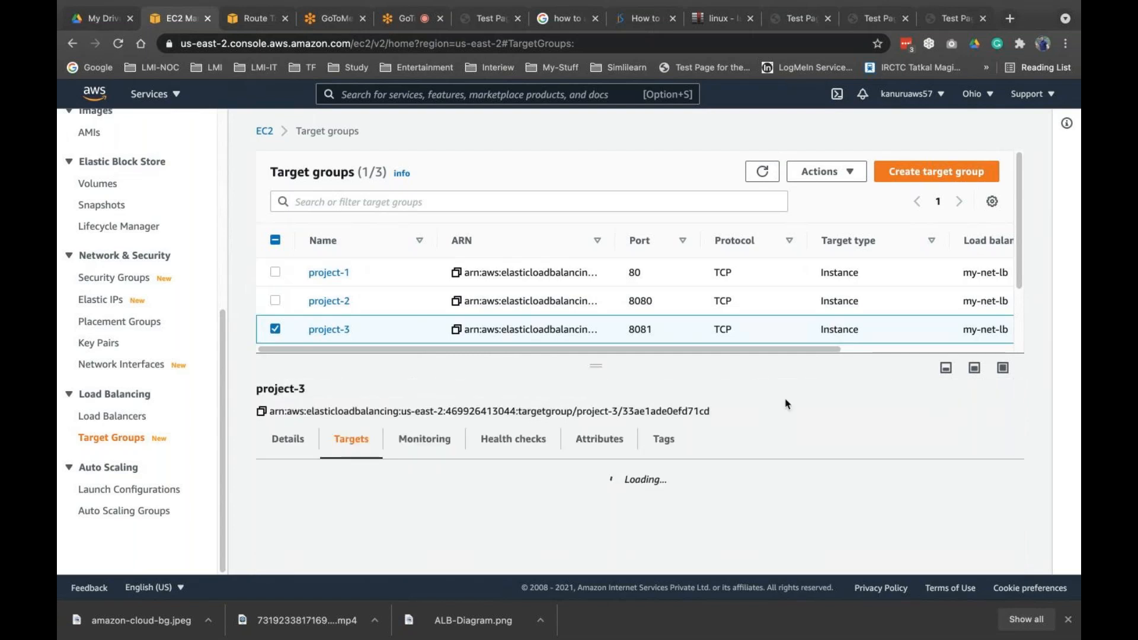
pyautogui.scroll(-4, 748, 469)
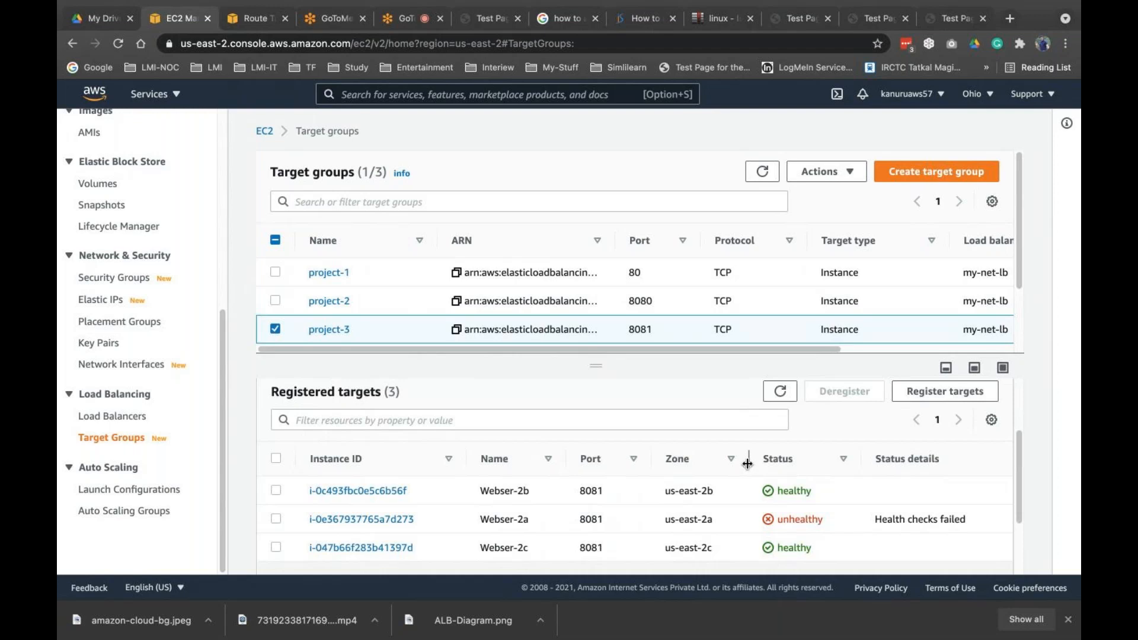
pyautogui.click(780, 391)
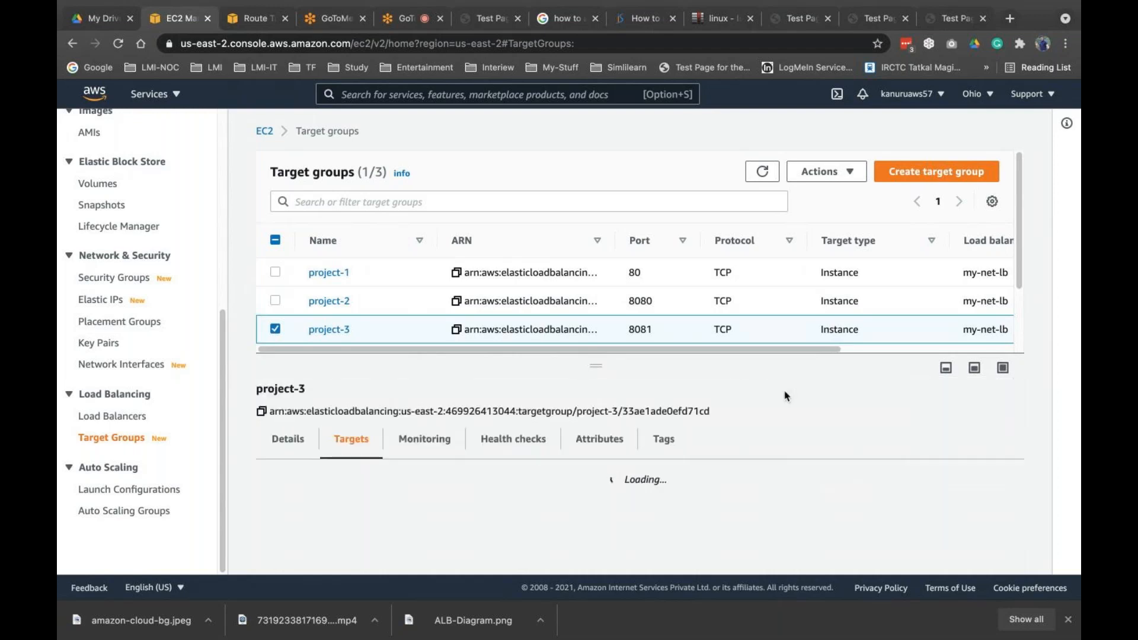
pyautogui.scroll(-2, 765, 457)
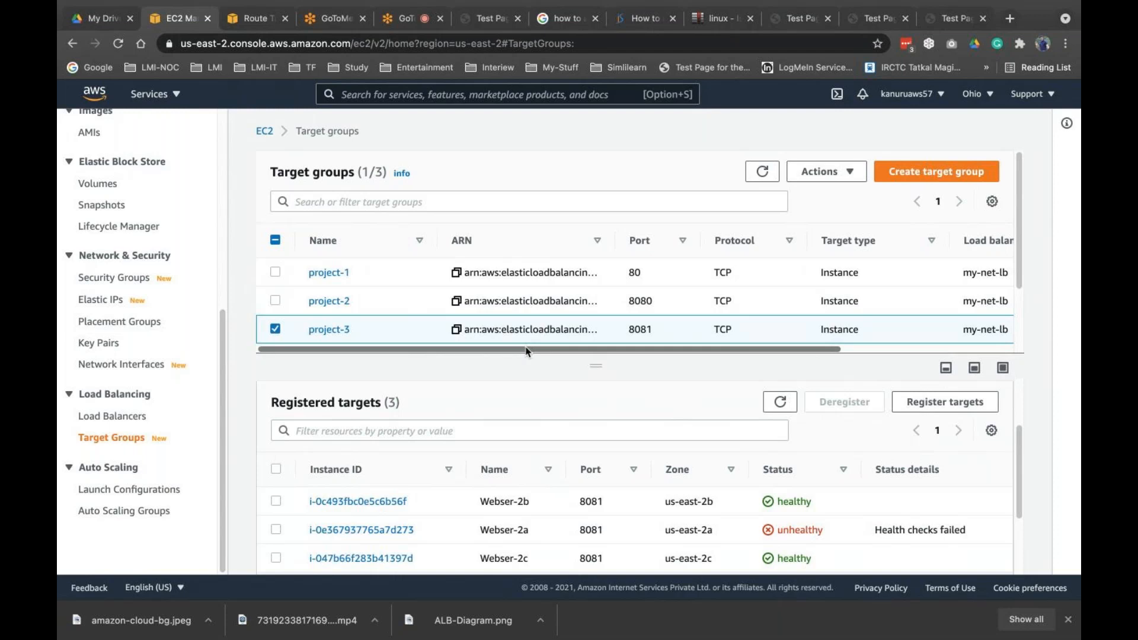
pyautogui.click(779, 403)
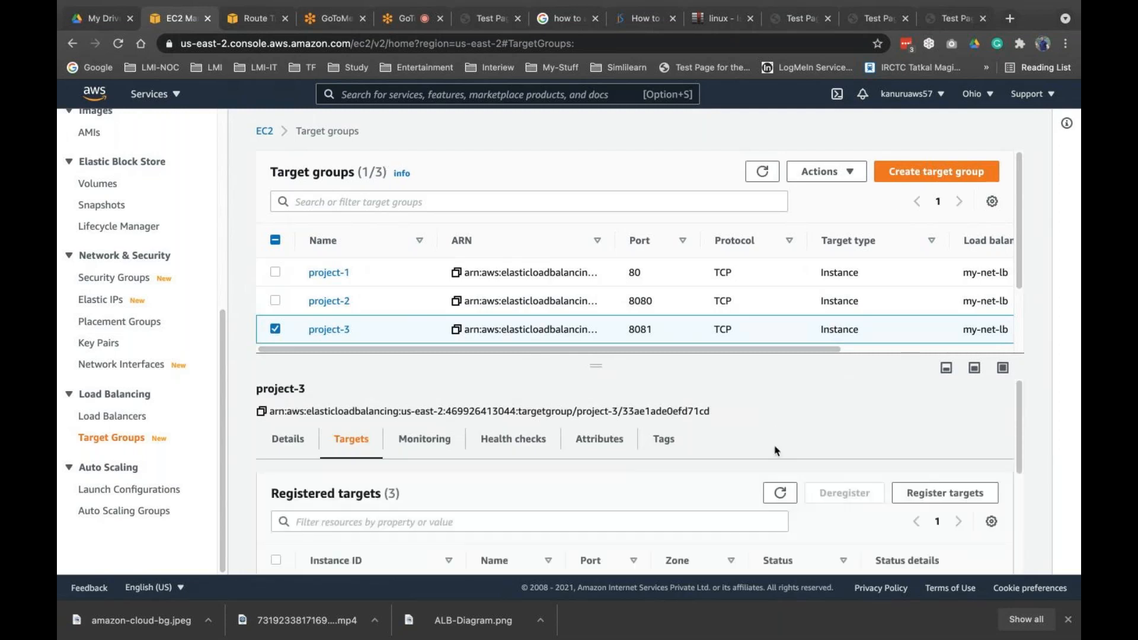
pyautogui.scroll(-3, 776, 465)
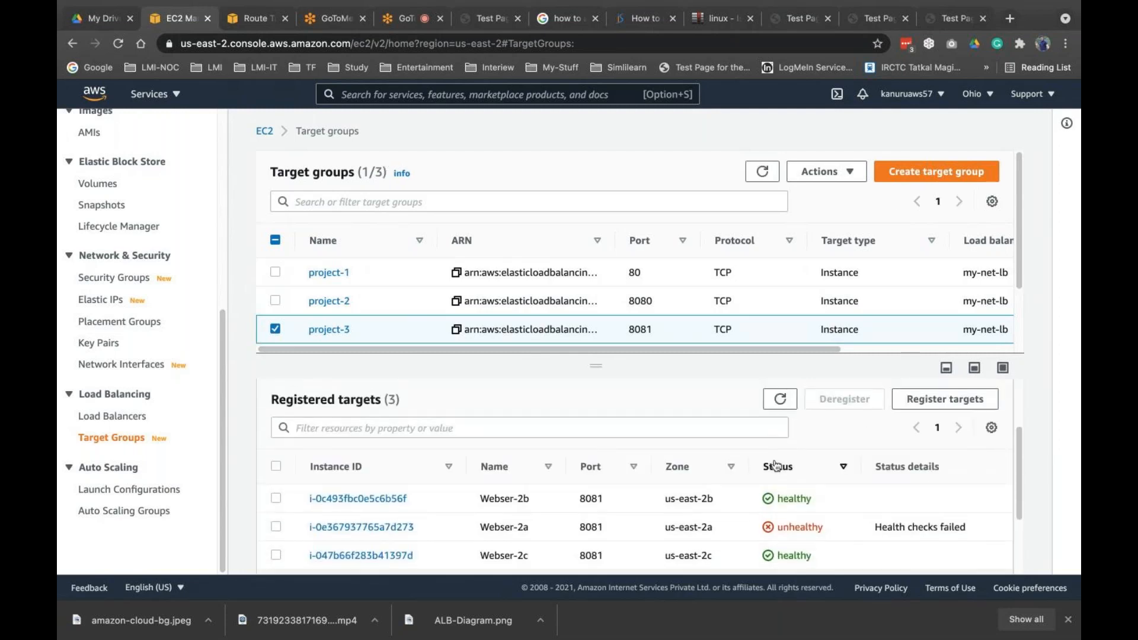
pyautogui.click(780, 399)
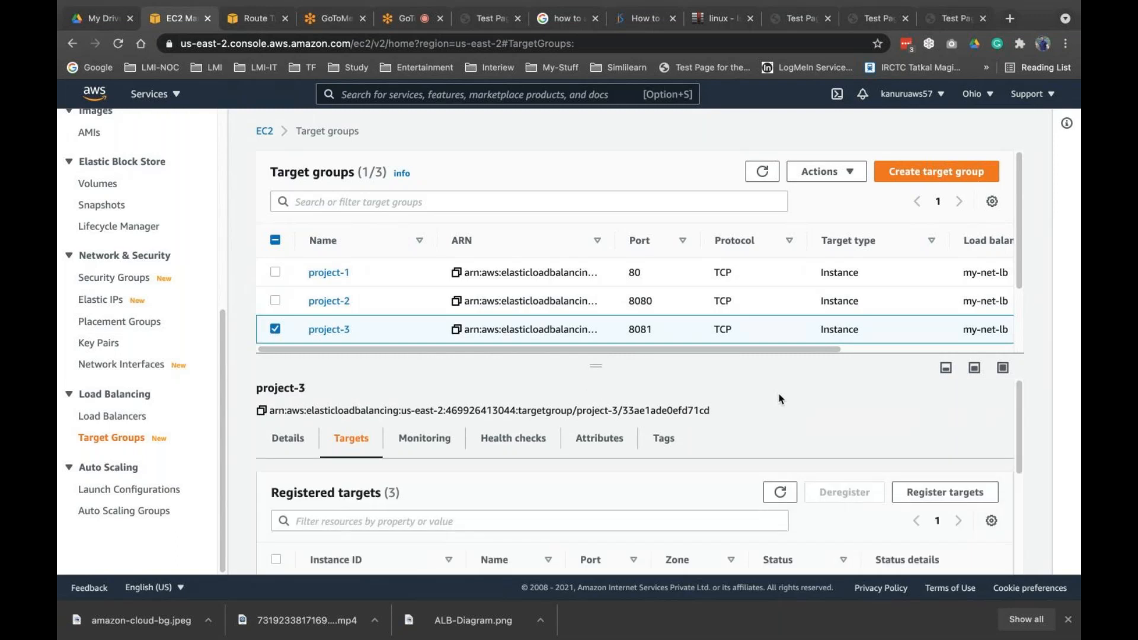
pyautogui.scroll(-2, 794, 432)
# Review the target health status in the project-3 target group, followed by project-2 and project-1.
pyautogui.moveTo(824, 478); pyautogui.dragTo(777, 478)
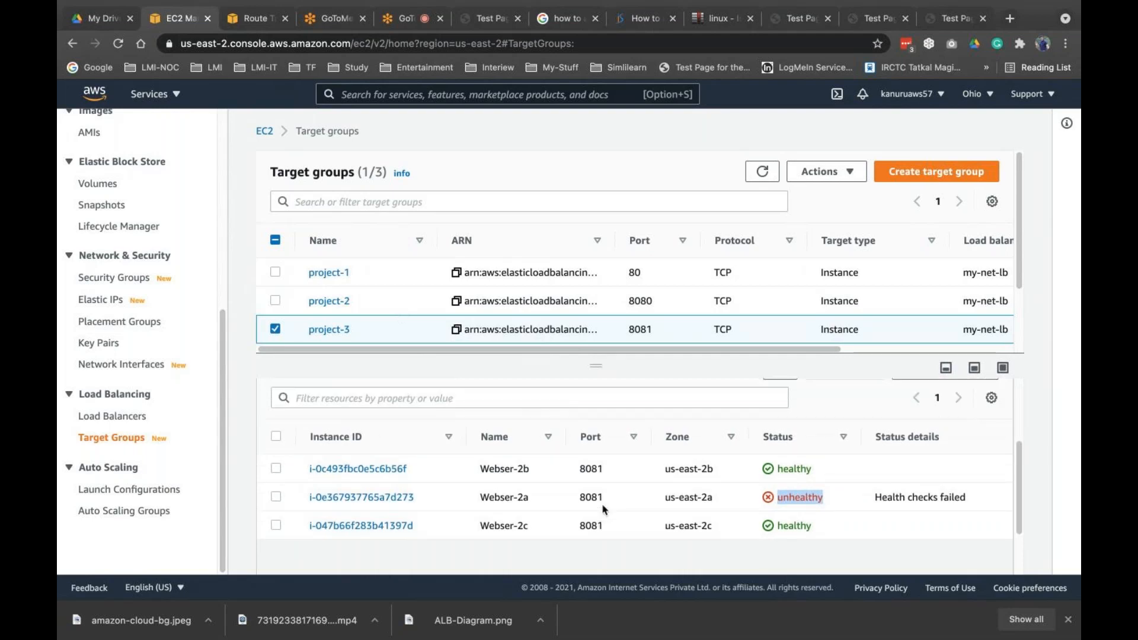
pyautogui.scroll(2, 602, 508)
pyautogui.scroll(3, 770, 409)
pyautogui.scroll(-5, 724, 453)
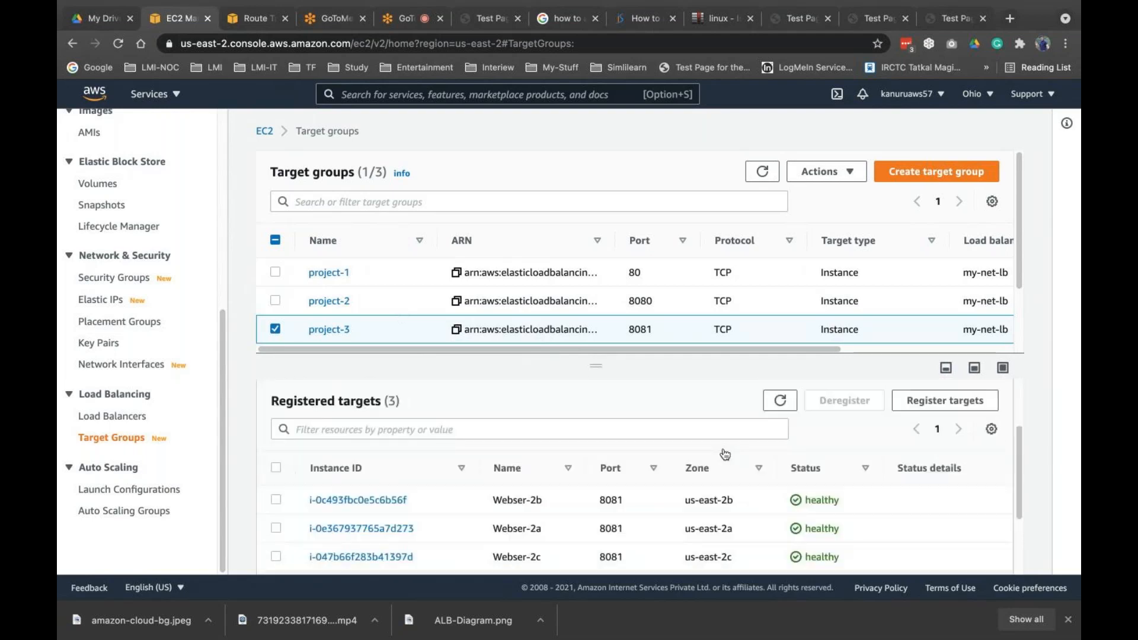
pyautogui.click(389, 302)
pyautogui.click(386, 280)
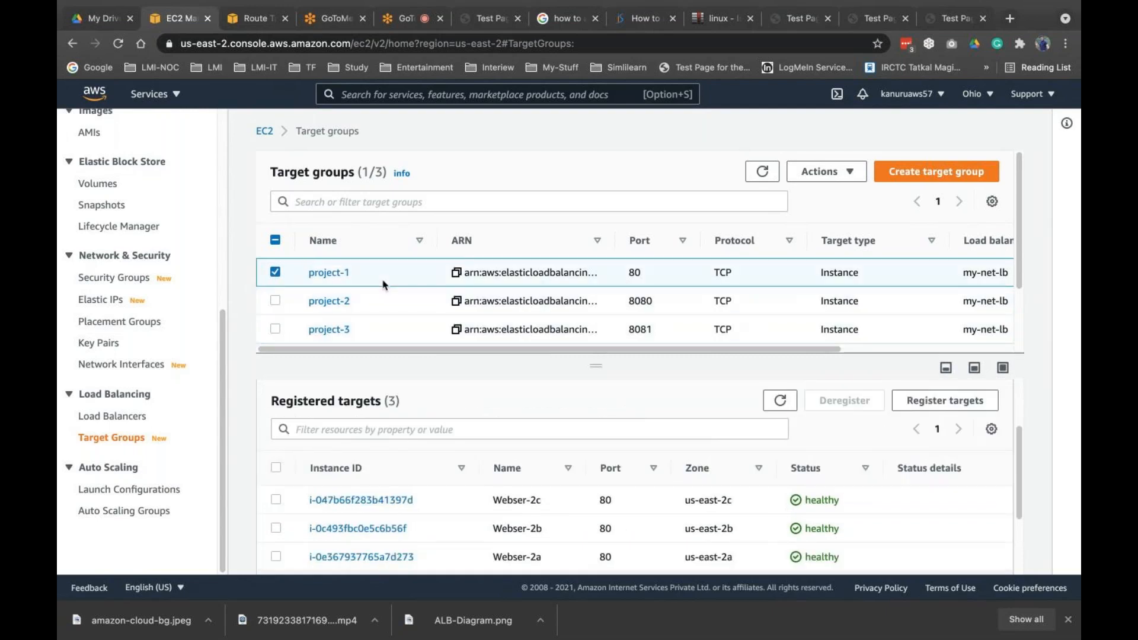
# Open the description of the my-net-lb load balancer and copy its DNS name.
pyautogui.click(112, 416)
pyautogui.scroll(-1, 482, 438)
pyautogui.click(274, 340)
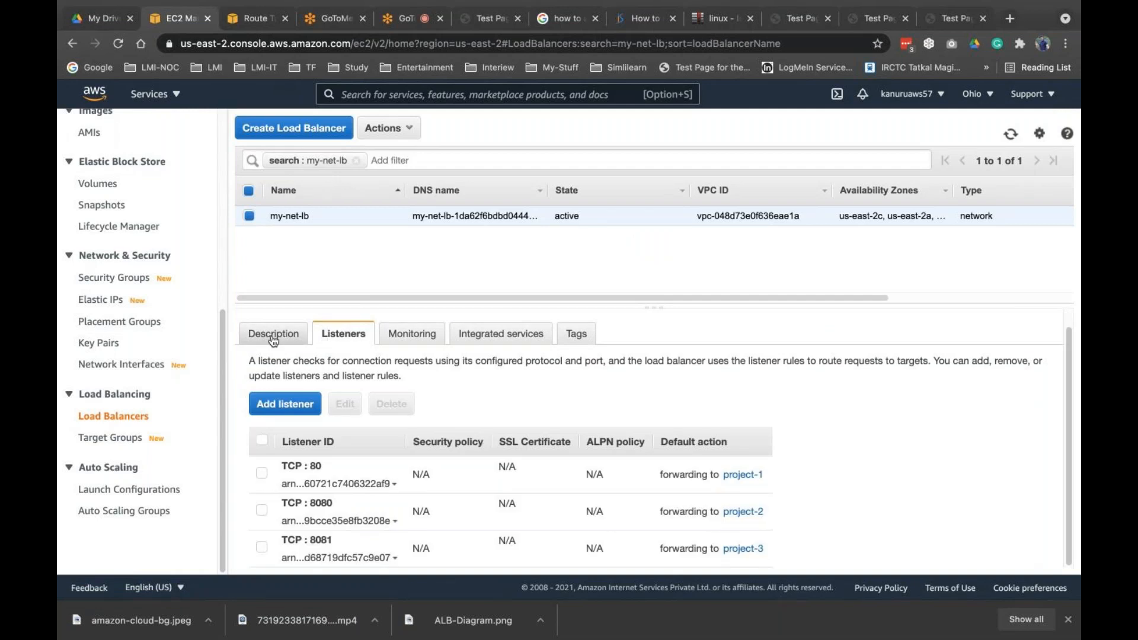
pyautogui.click(670, 434)
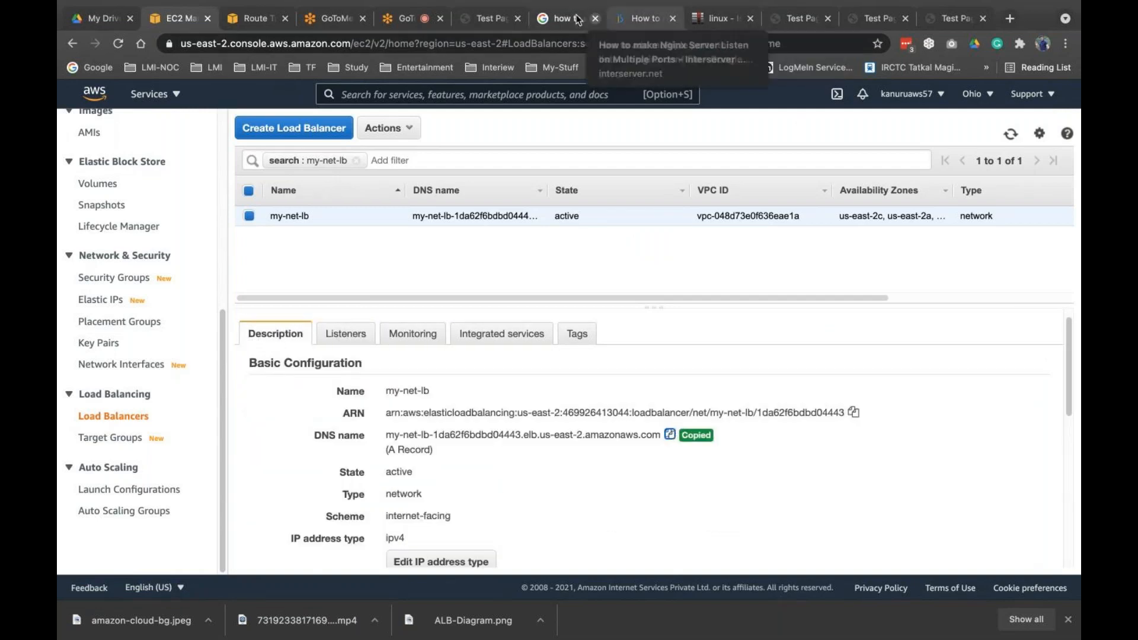
# Close the old nginx test pages, the Google search and the nginx and Linux article tabs in the browser.
pyautogui.click(498, 21)
pyautogui.click(518, 19)
pyautogui.click(517, 18)
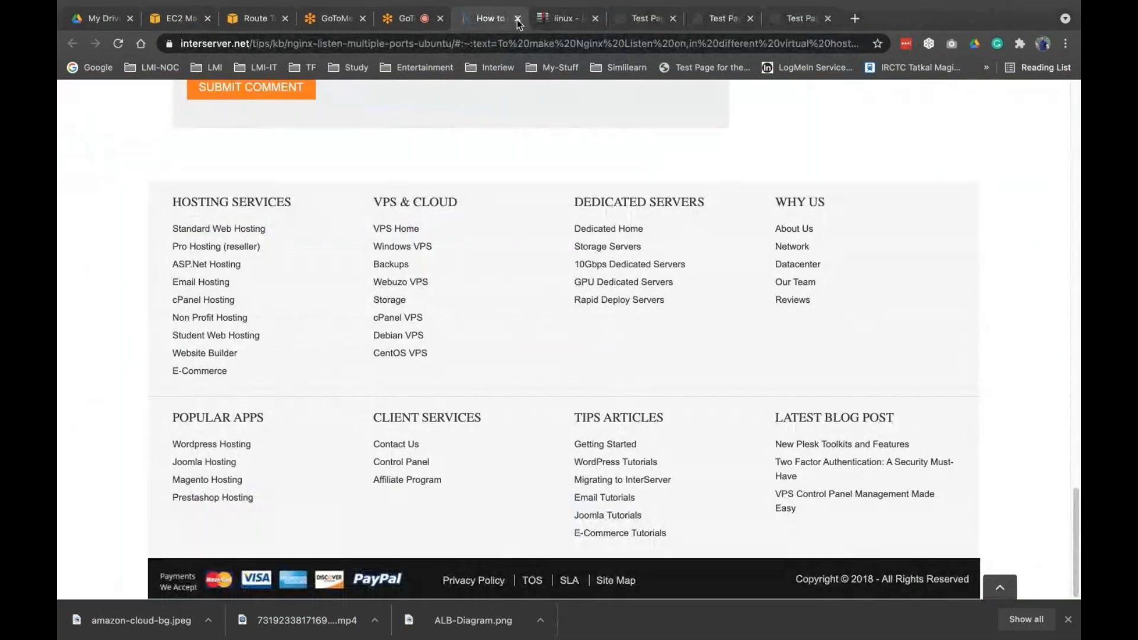
pyautogui.click(518, 19)
pyautogui.click(517, 19)
pyautogui.click(517, 18)
pyautogui.click(517, 18)
pyautogui.click(517, 18)
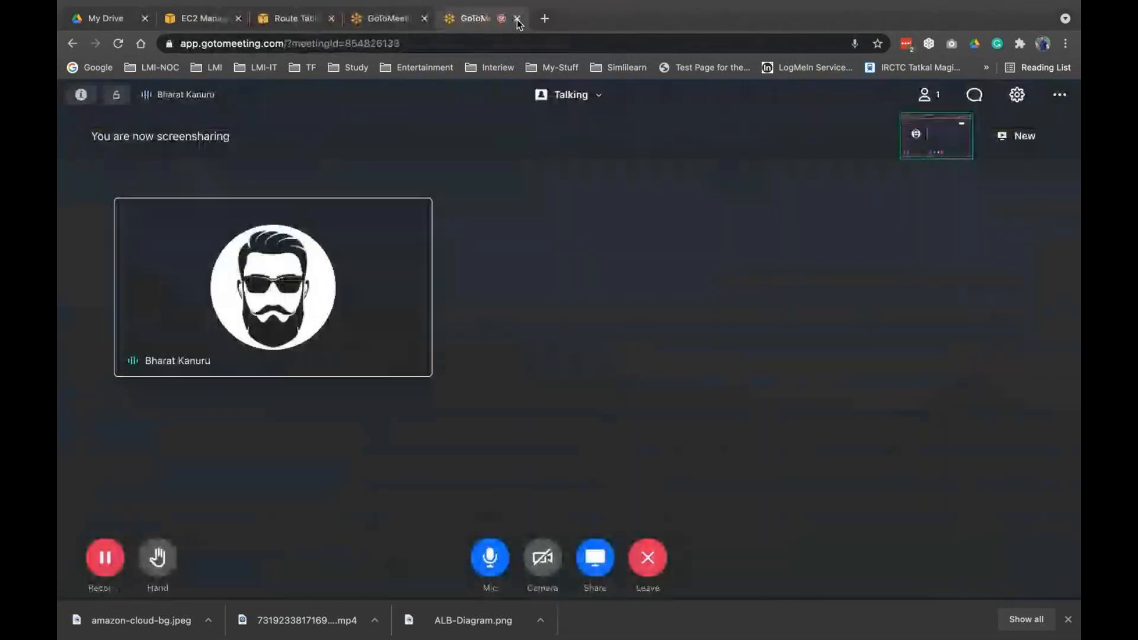
# Load the load balancer's copied DNS name in a new browser tab and check which web server answers on the default port.
pyautogui.click(543, 19)
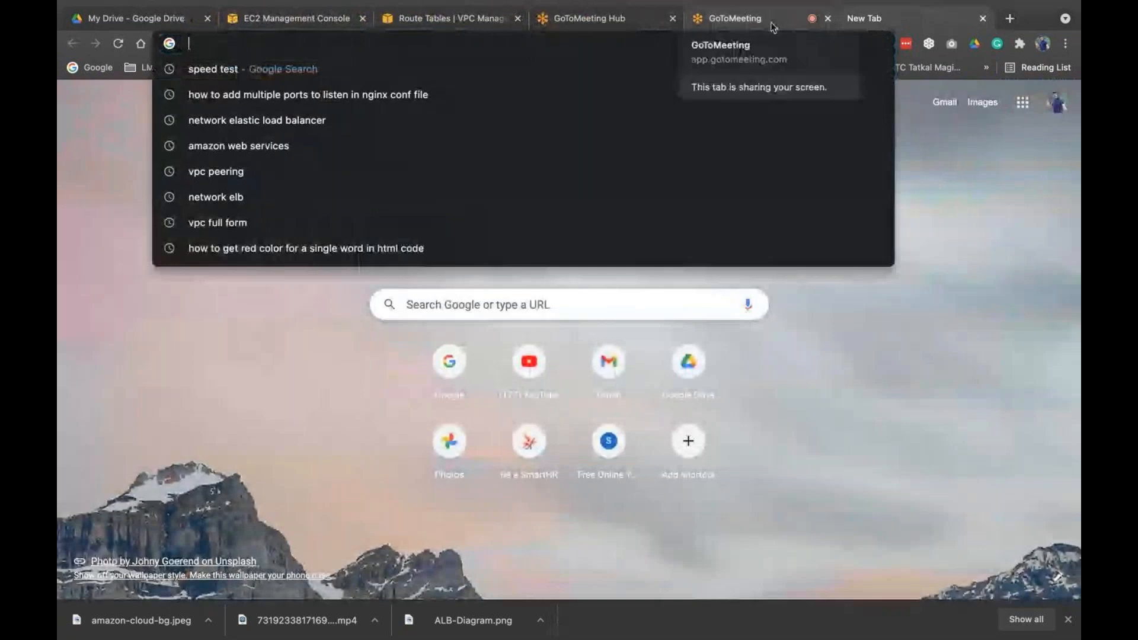
pyautogui.click(770, 25)
pyautogui.click(853, 23)
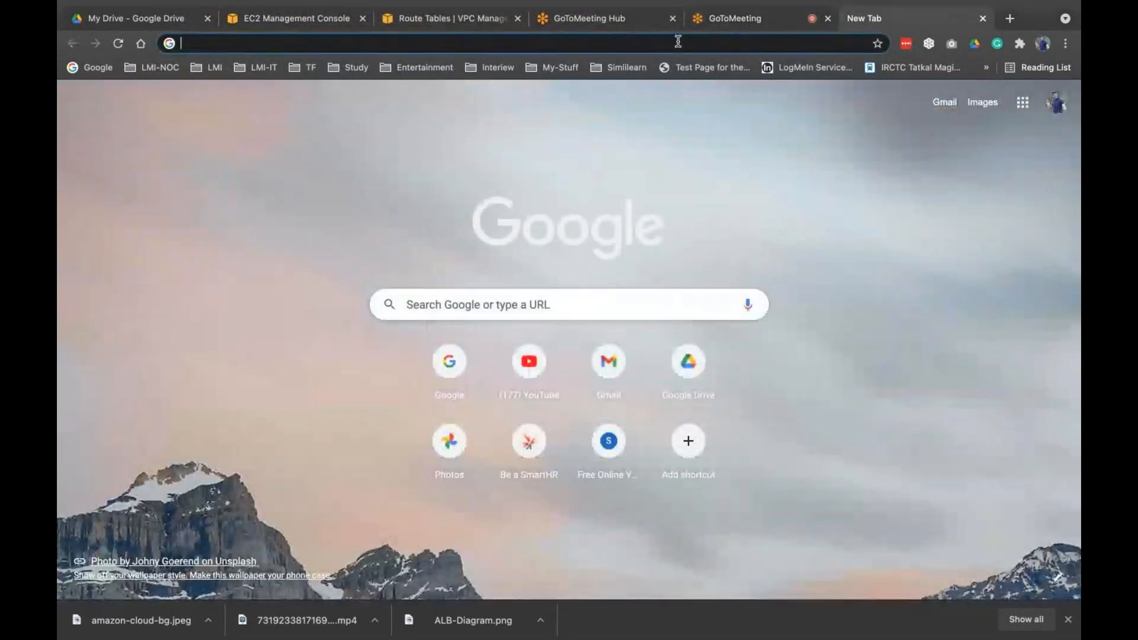
pyautogui.click(659, 41)
pyautogui.hotkey('ctrl', 'v')
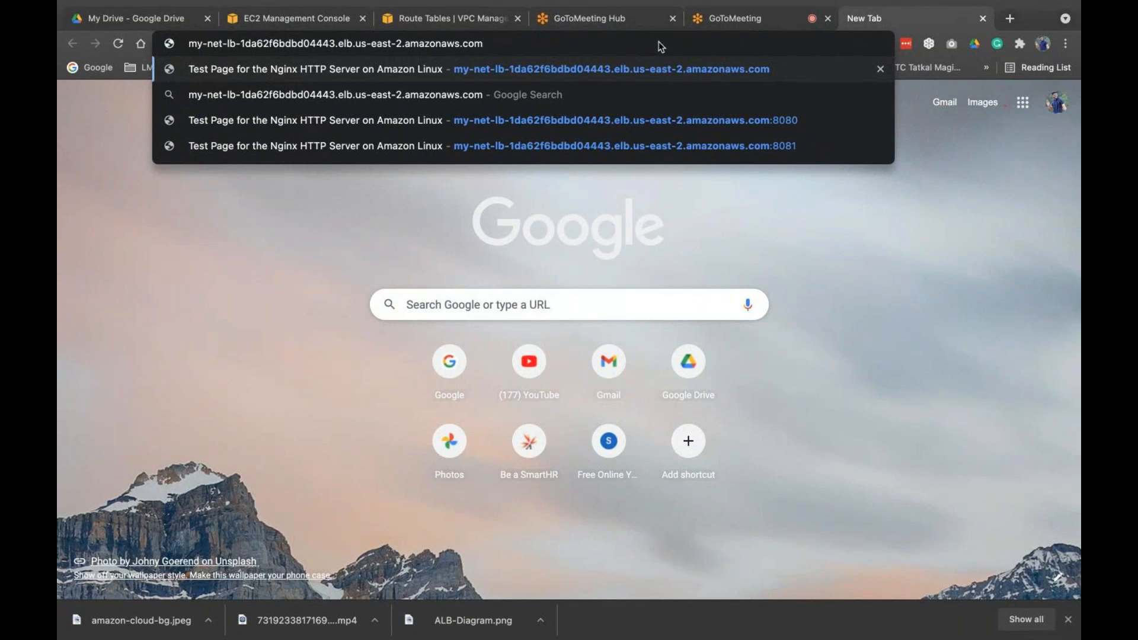
pyautogui.press('Return')
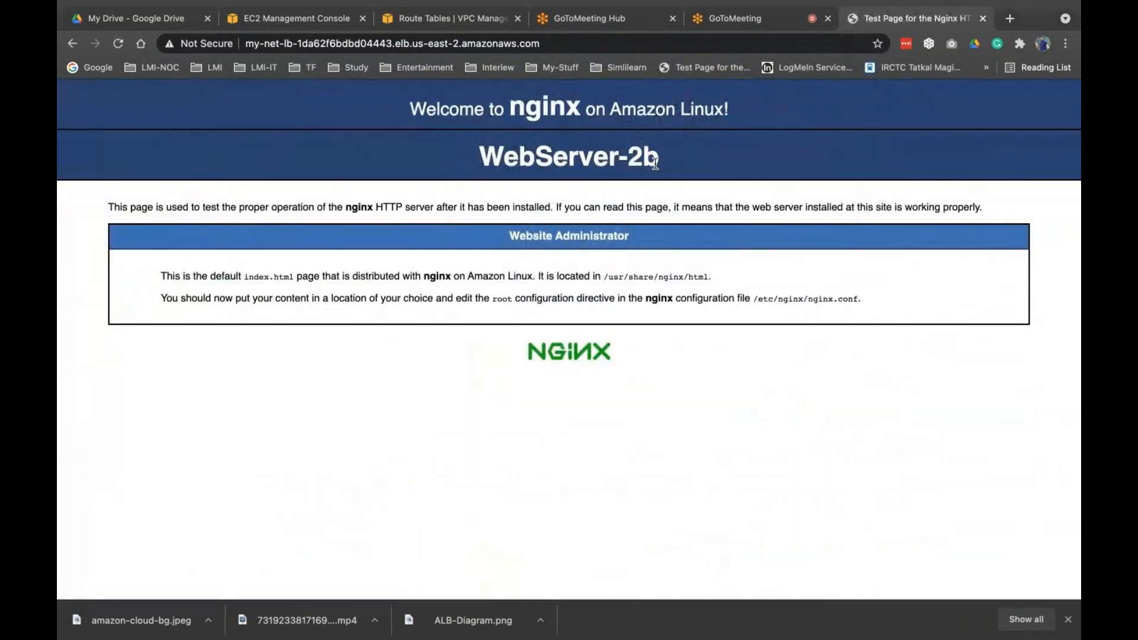
pyautogui.moveTo(655, 164); pyautogui.dragTo(479, 158)
# Load the load balancer's DNS name with port 8080 in another new tab and check which web server answers.
pyautogui.click(1011, 19)
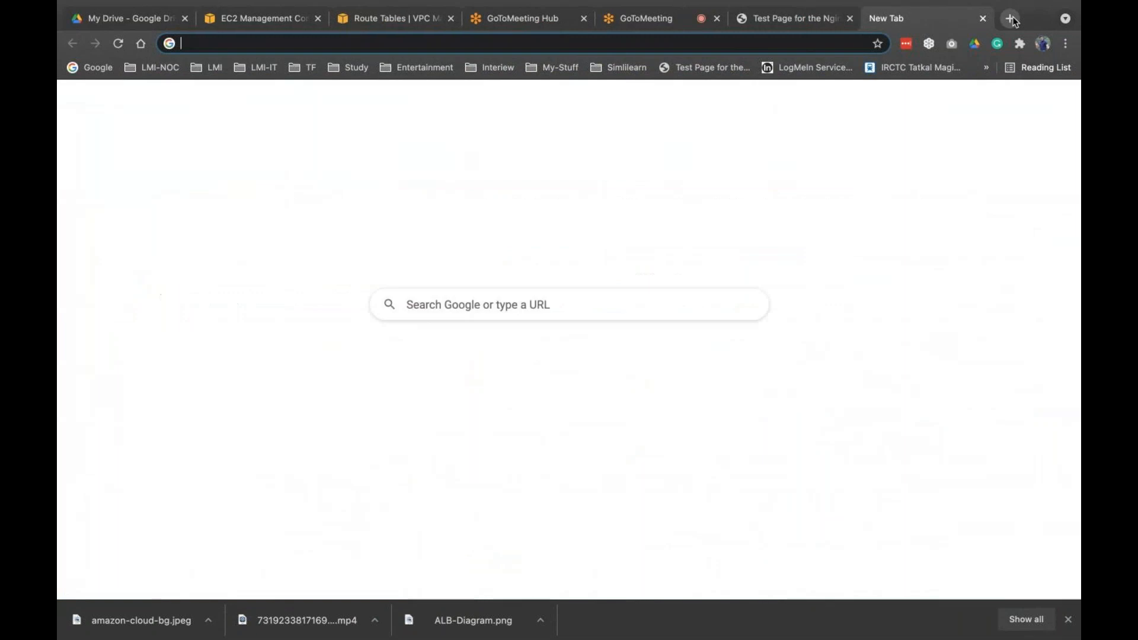
pyautogui.press('super+v')
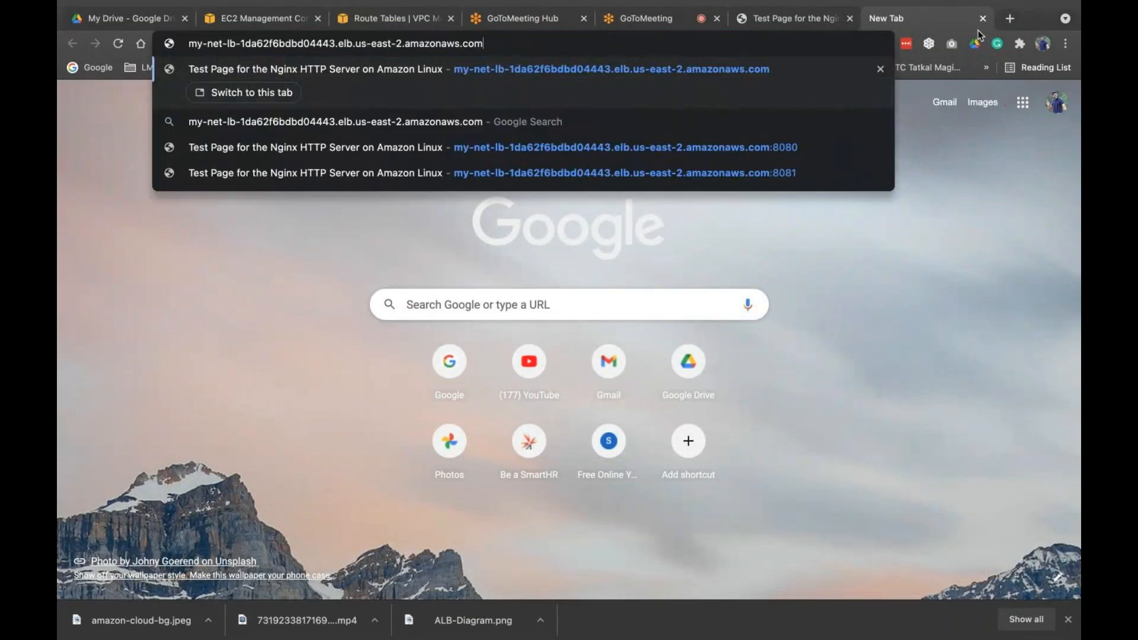
pyautogui.write(':8080')
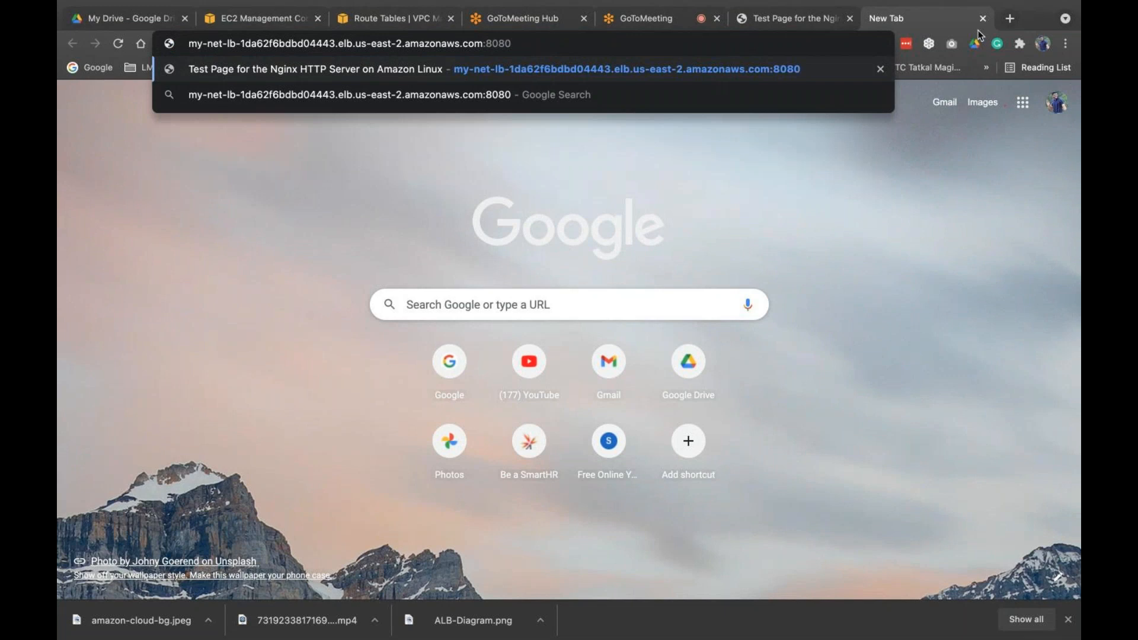
pyautogui.press('Return')
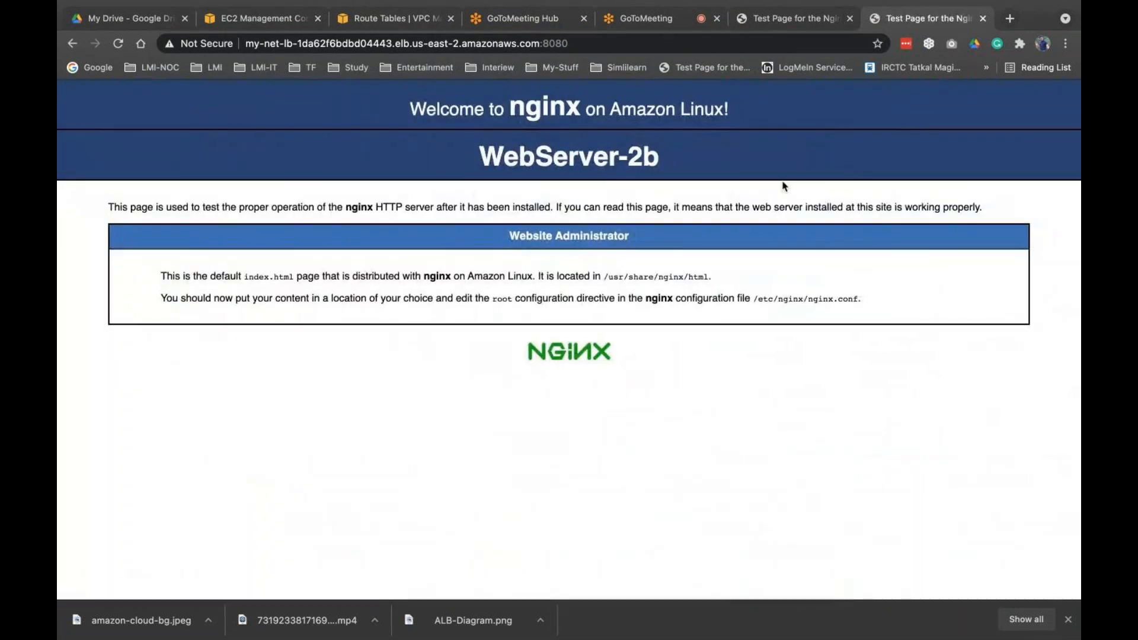
pyautogui.moveTo(659, 160); pyautogui.dragTo(478, 168)
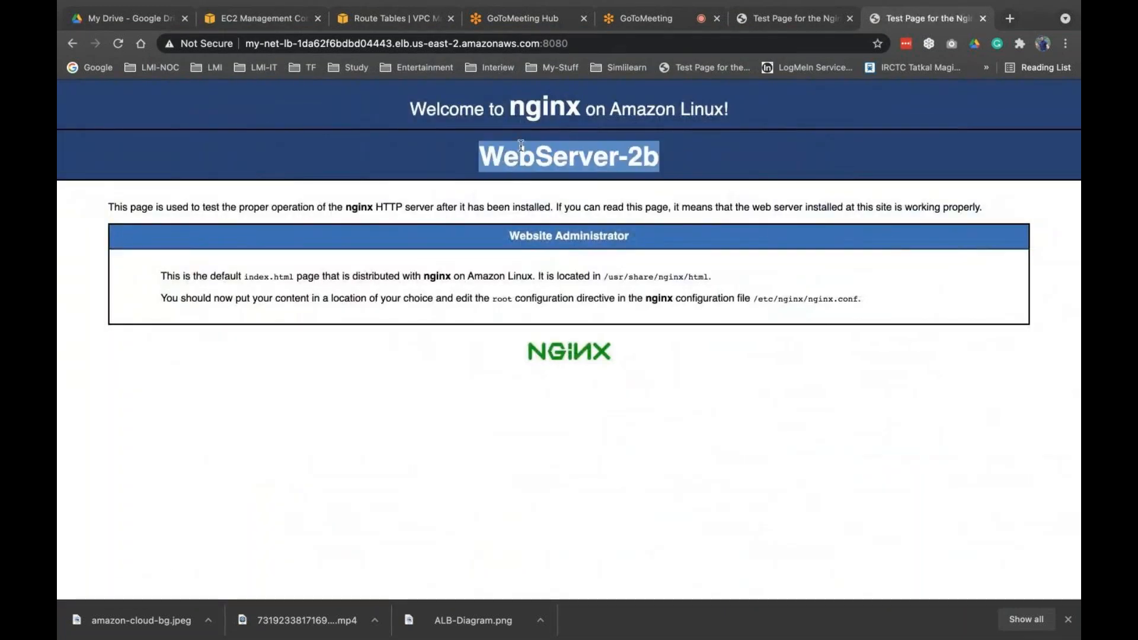
# Load the load balancer's DNS name with port 8081 in a further new tab.
pyautogui.click(1010, 18)
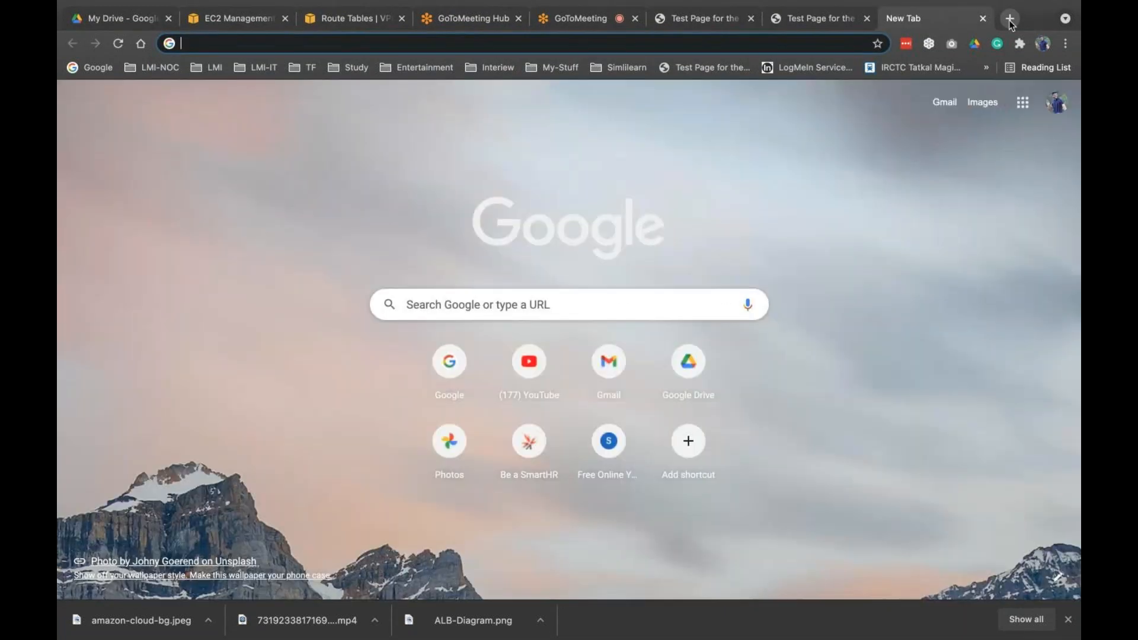
pyautogui.press('super+v')
pyautogui.write('8081')
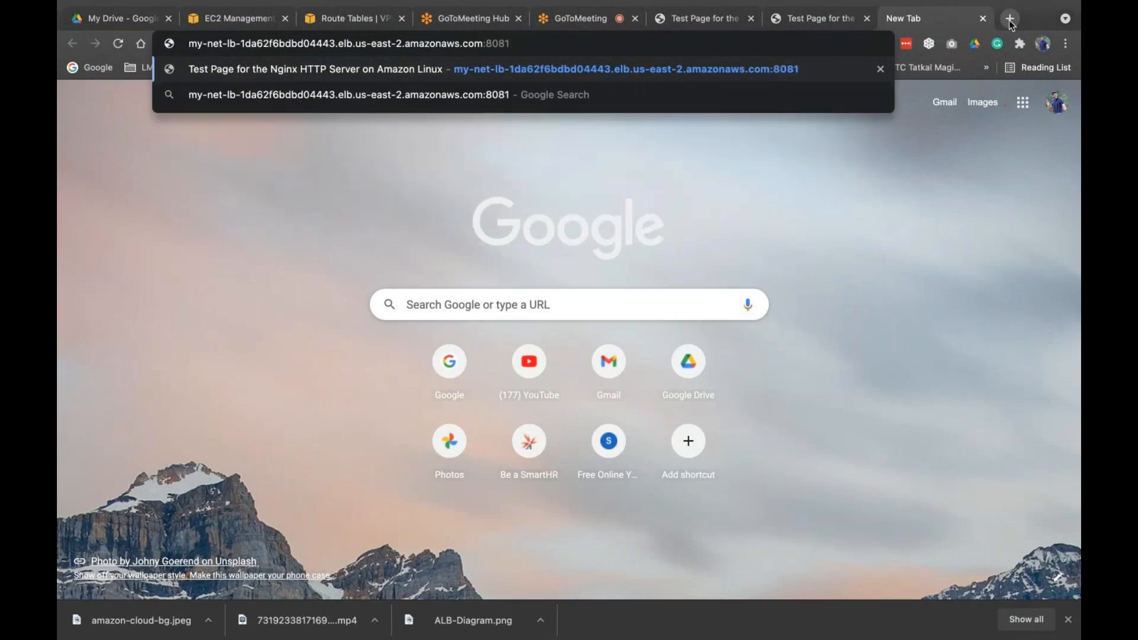
pyautogui.press('Return')
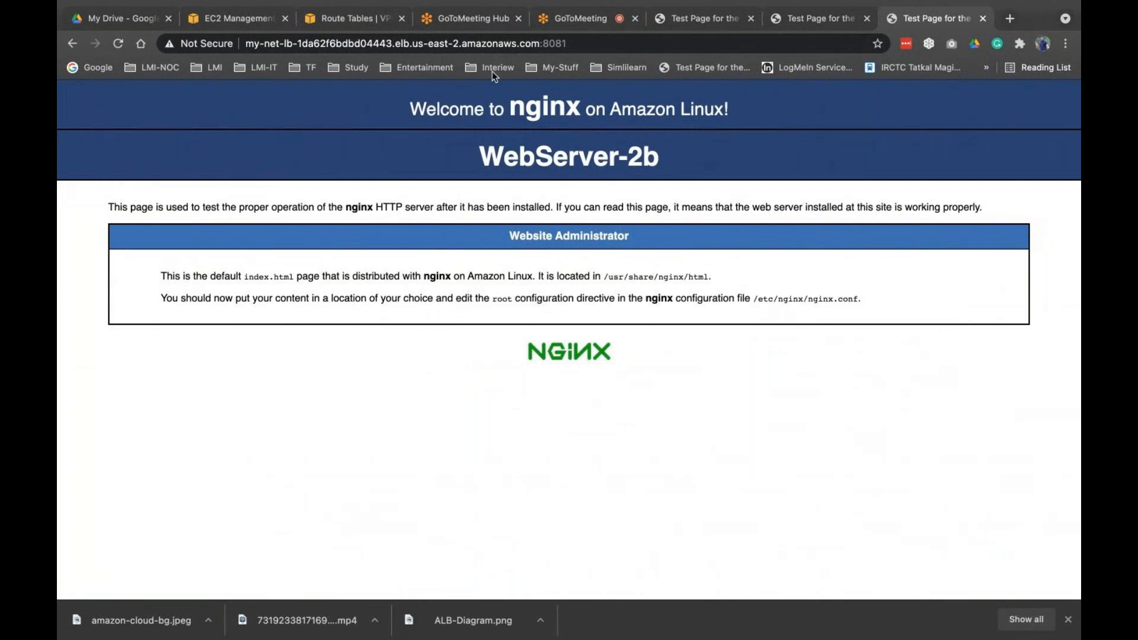
# Terminate the Webser-2b instance in the EC2 console and refresh the instance list.
pyautogui.click(237, 19)
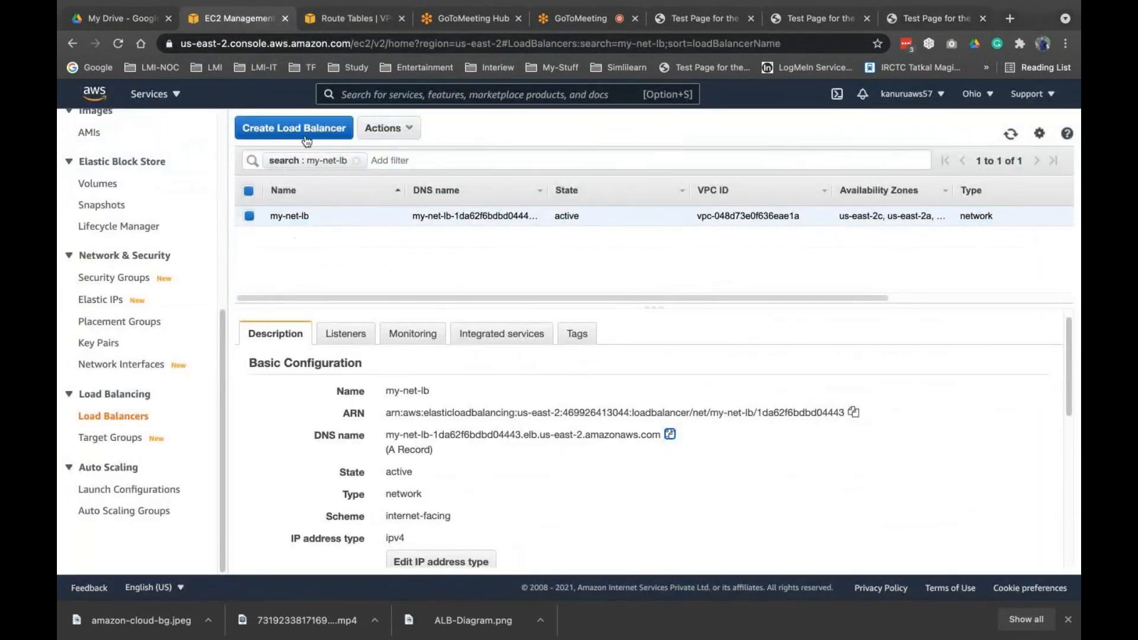
pyautogui.scroll(5, 162, 261)
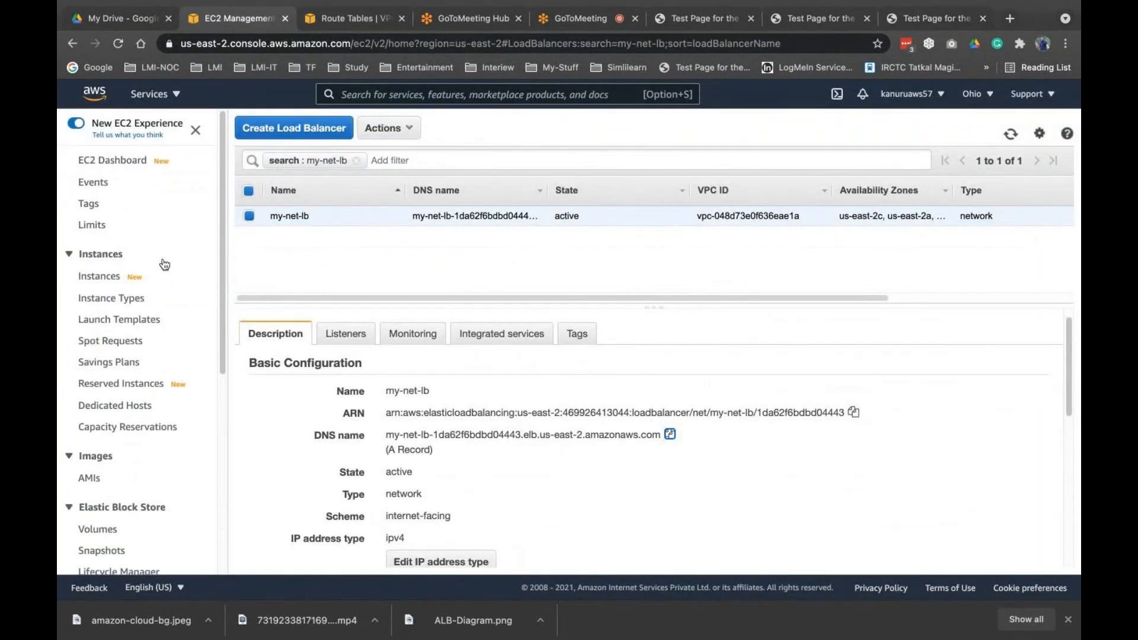
pyautogui.click(128, 269)
pyautogui.click(247, 249)
pyautogui.click(246, 204)
pyautogui.click(794, 128)
pyautogui.click(764, 240)
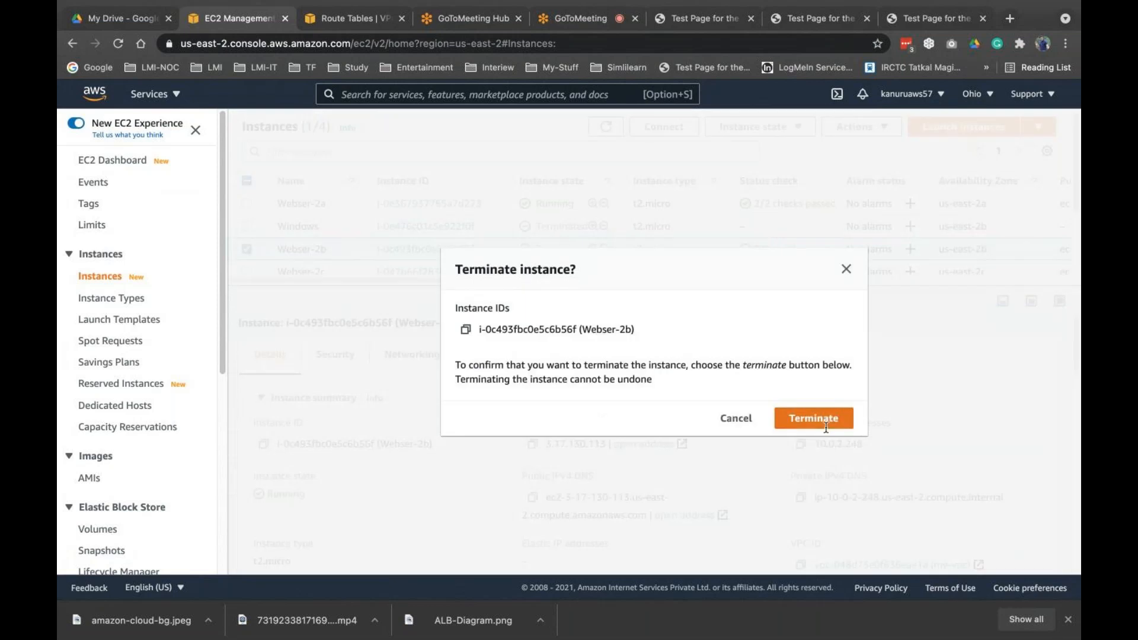
pyautogui.click(826, 424)
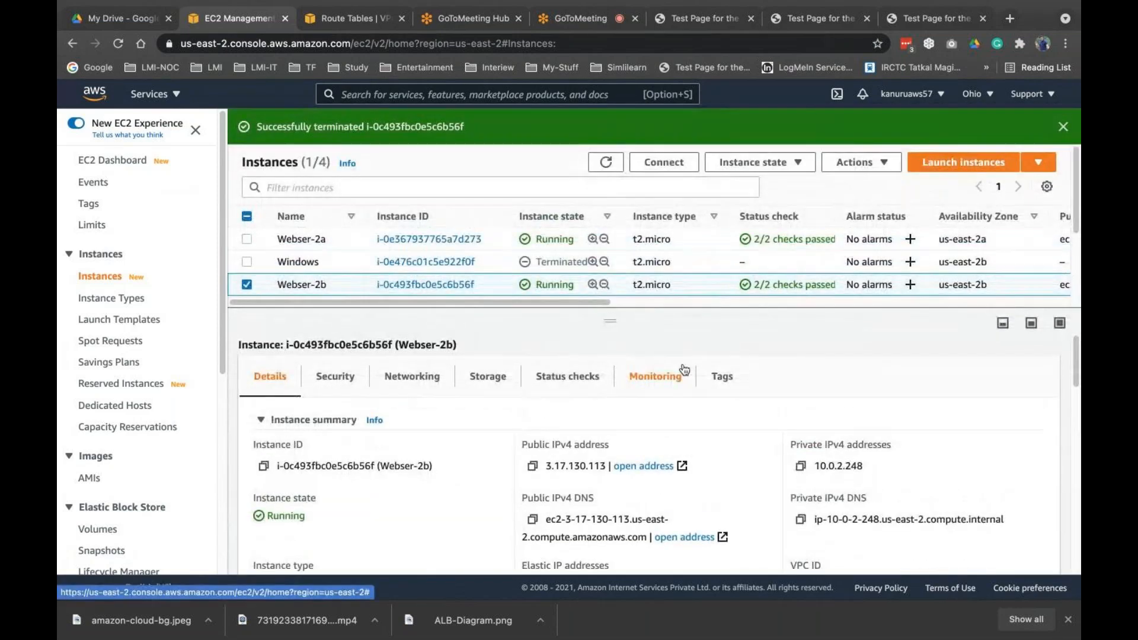
pyautogui.click(612, 169)
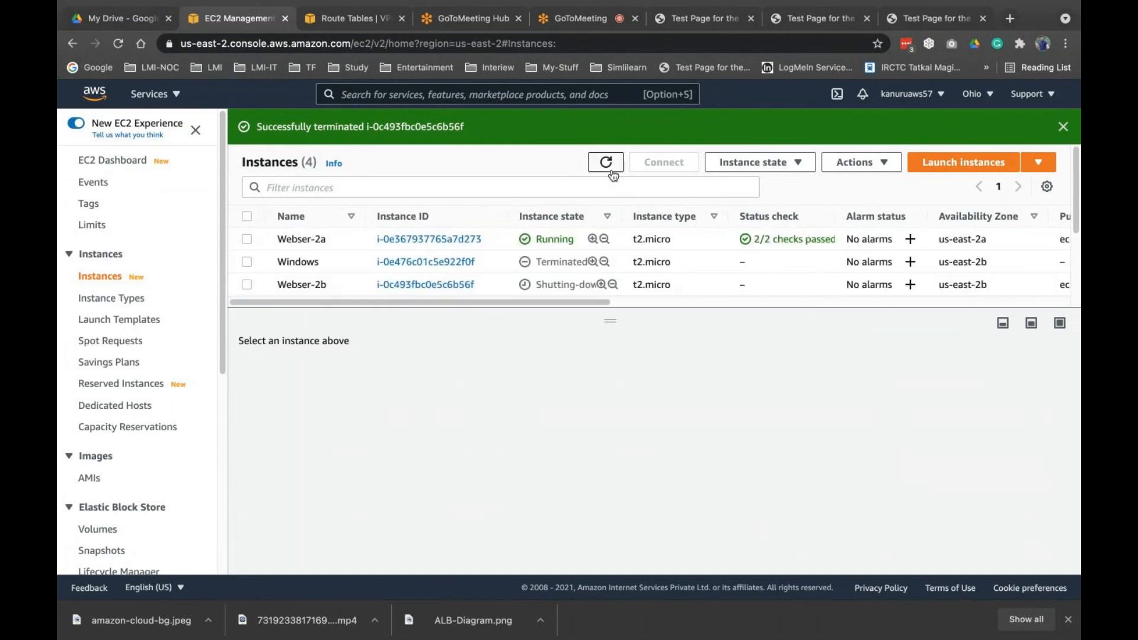
# Open the project-1 target group's registered targets in the EC2 console, refresh them and check their health status.
pyautogui.scroll(-6, 66, 527)
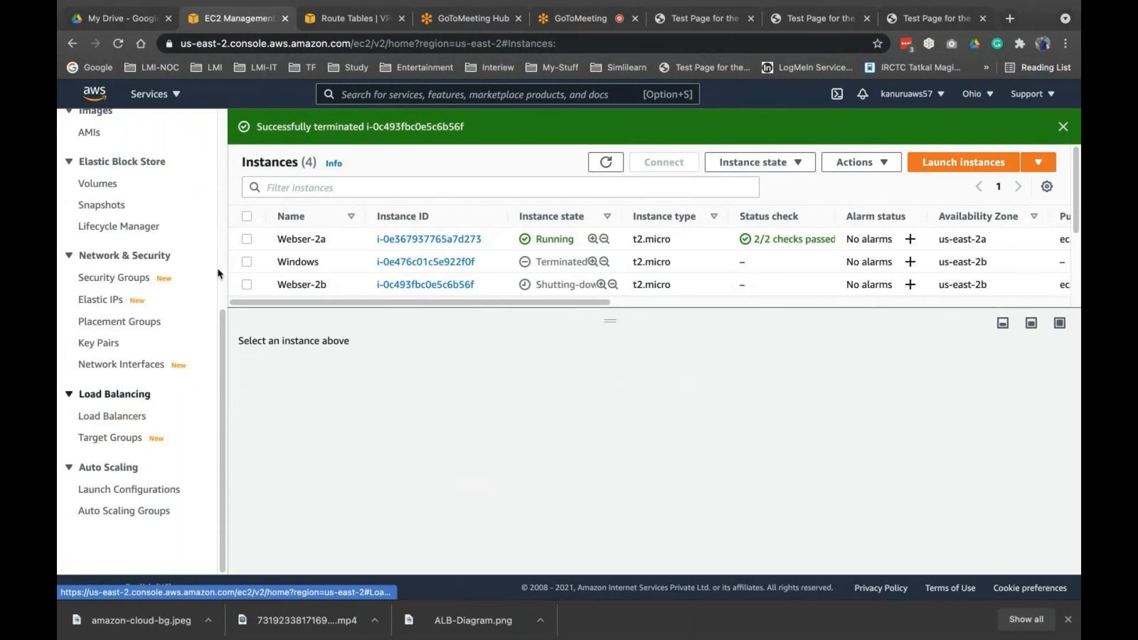
pyautogui.click(700, 19)
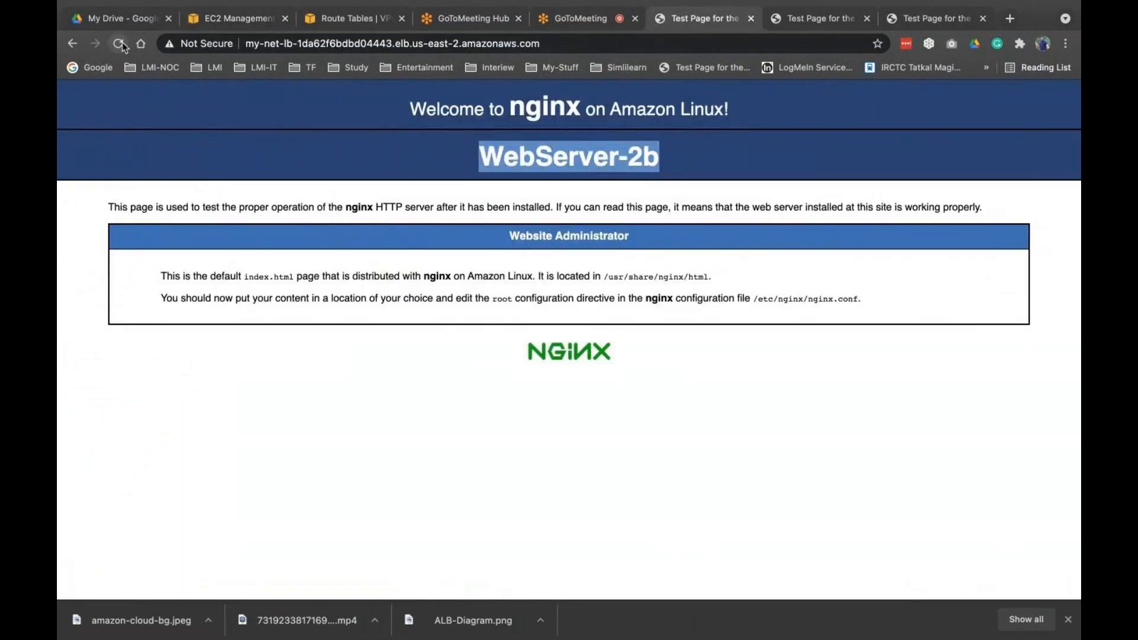
pyautogui.click(198, 19)
pyautogui.click(115, 439)
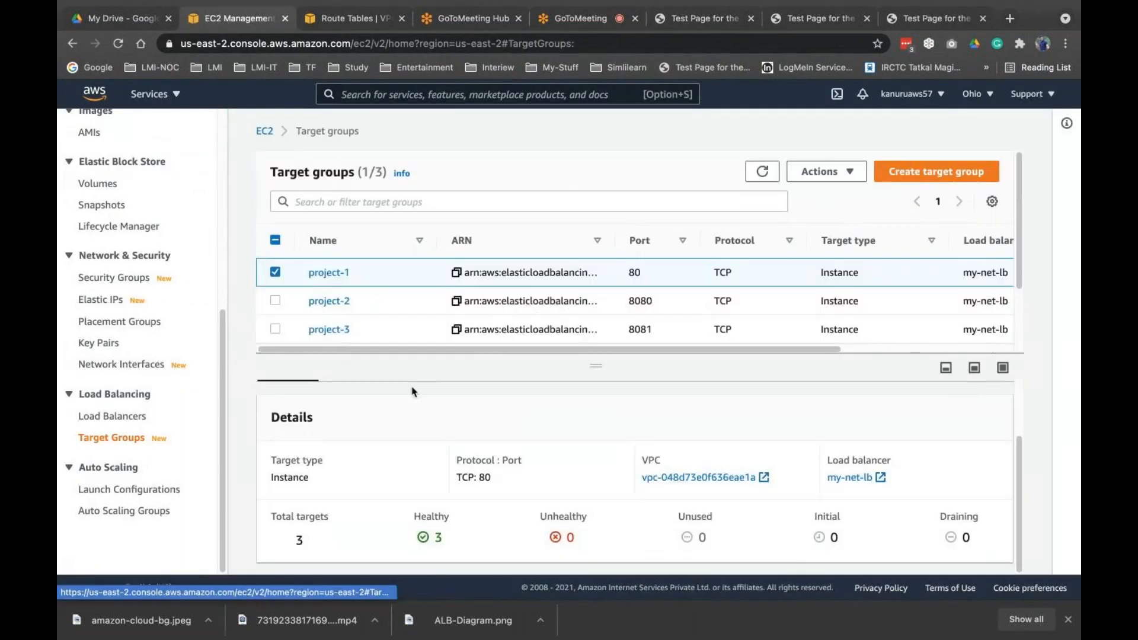
pyautogui.click(364, 452)
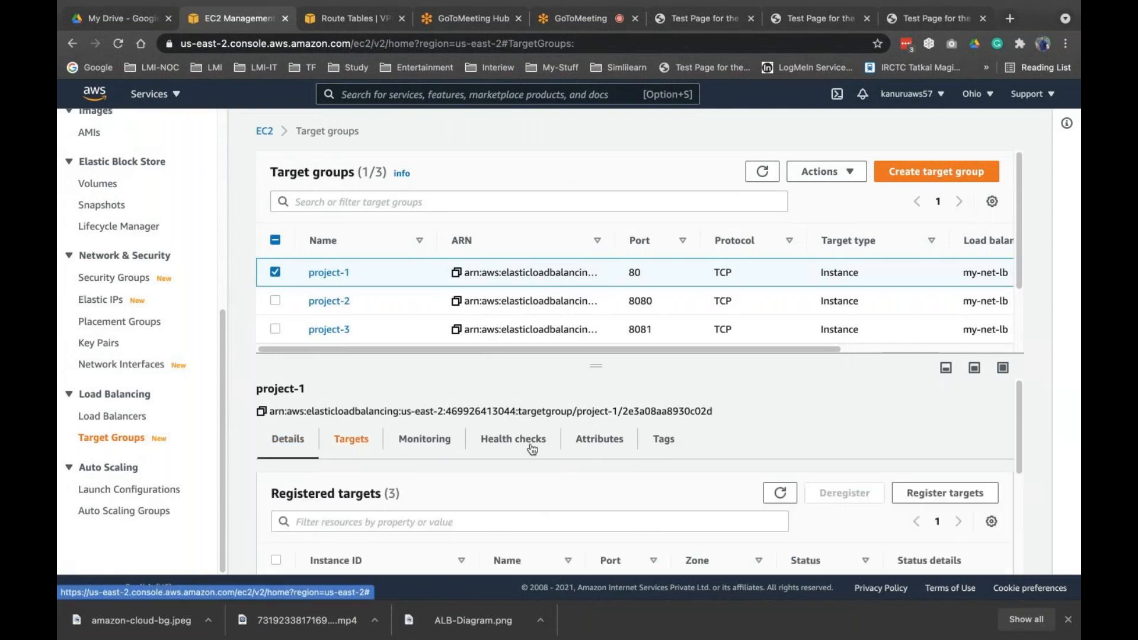
pyautogui.scroll(-3, 665, 440)
pyautogui.scroll(1, 696, 441)
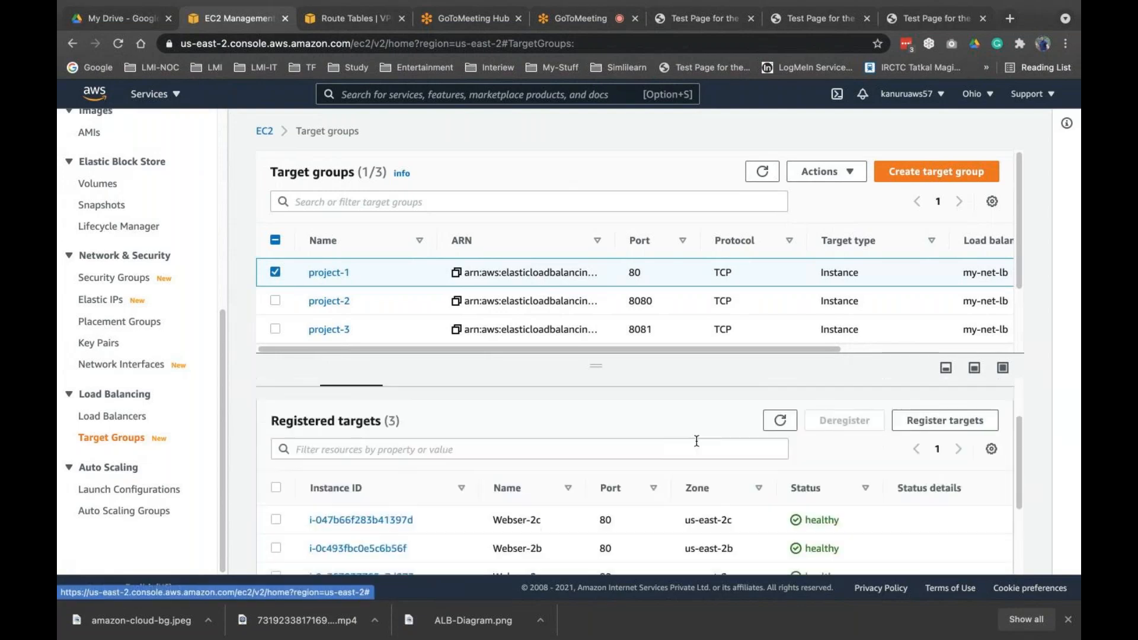
pyautogui.click(780, 422)
pyautogui.scroll(-2, 765, 492)
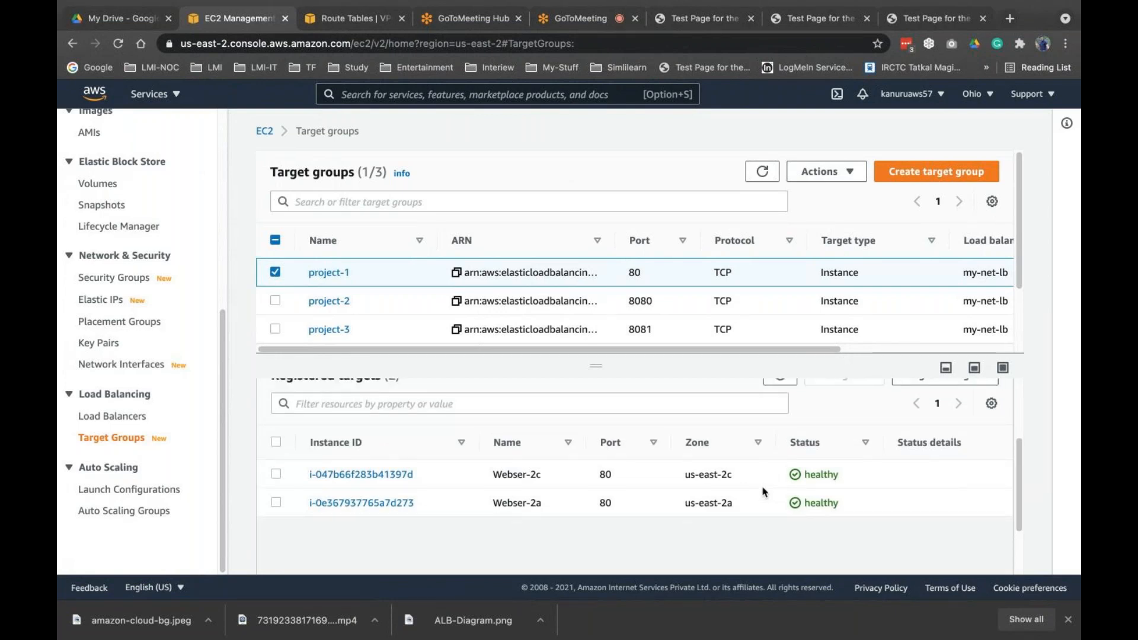
pyautogui.scroll(2, 764, 490)
# View the registered targets of project-2 and project-3, refreshing the project-3 list to check its targets' health.
pyautogui.click(395, 306)
pyautogui.click(770, 458)
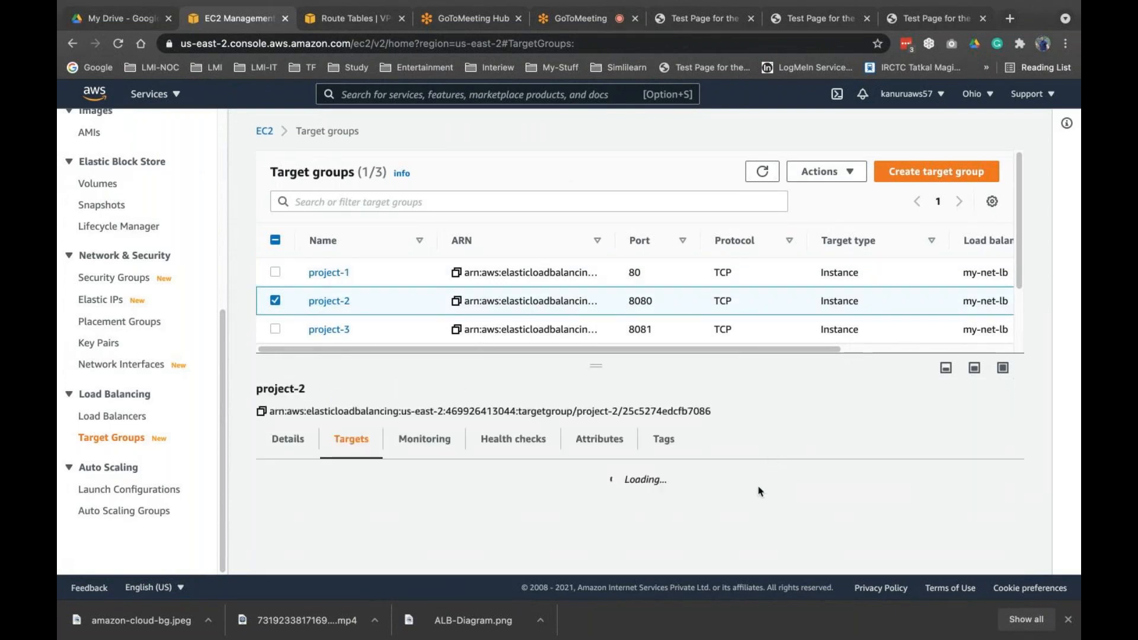
pyautogui.click(435, 338)
pyautogui.scroll(-3, 648, 486)
pyautogui.scroll(1, 746, 480)
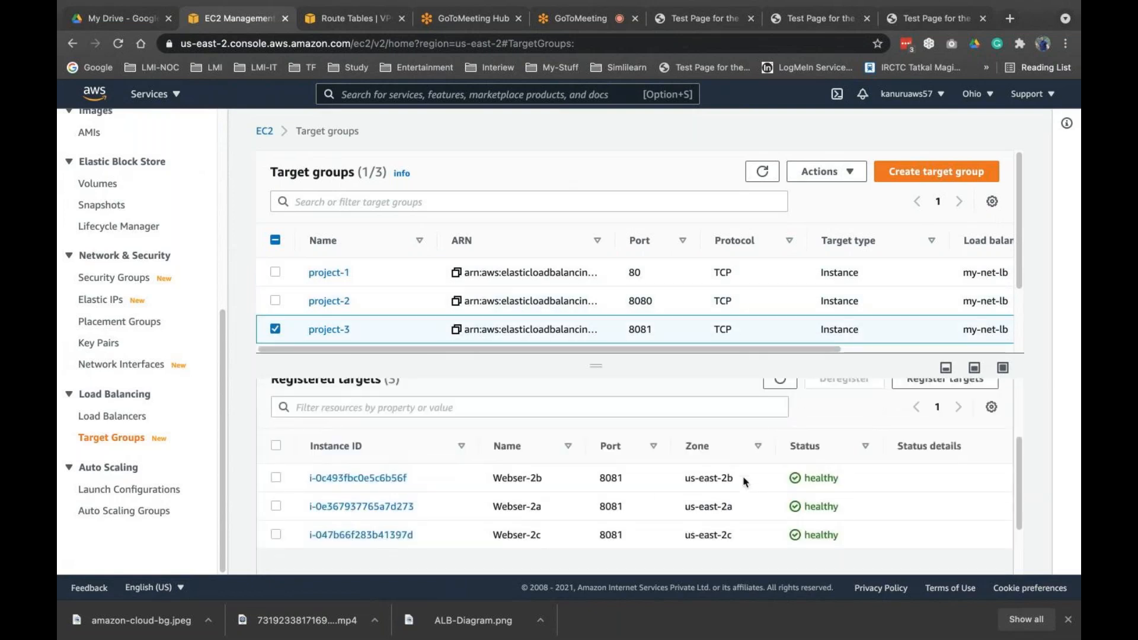
pyautogui.click(778, 382)
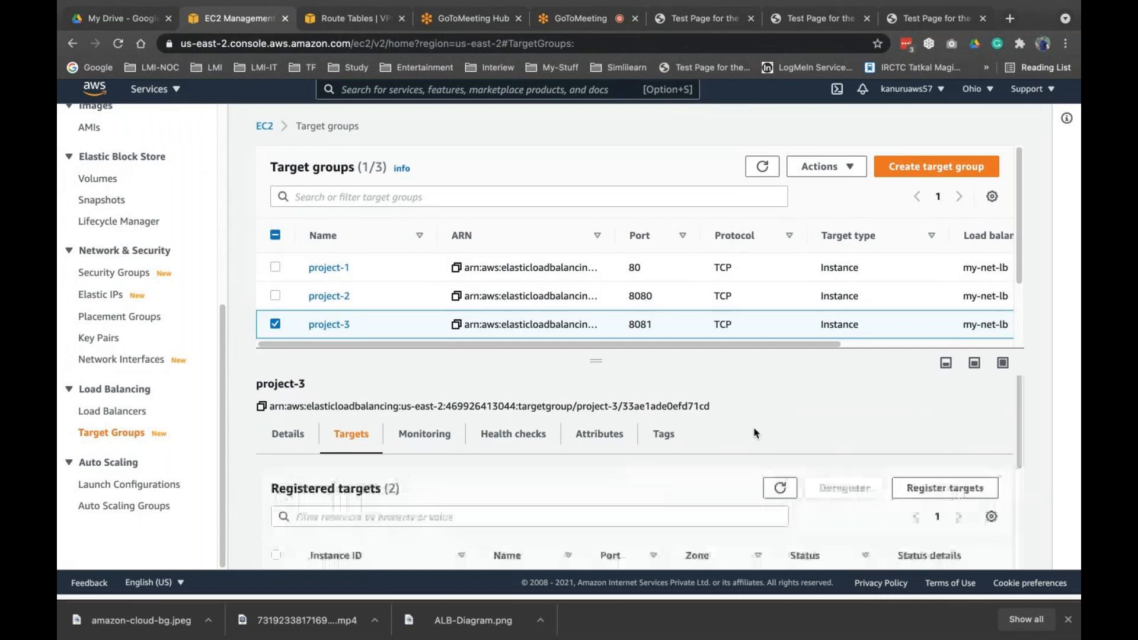
pyautogui.scroll(-3, 760, 485)
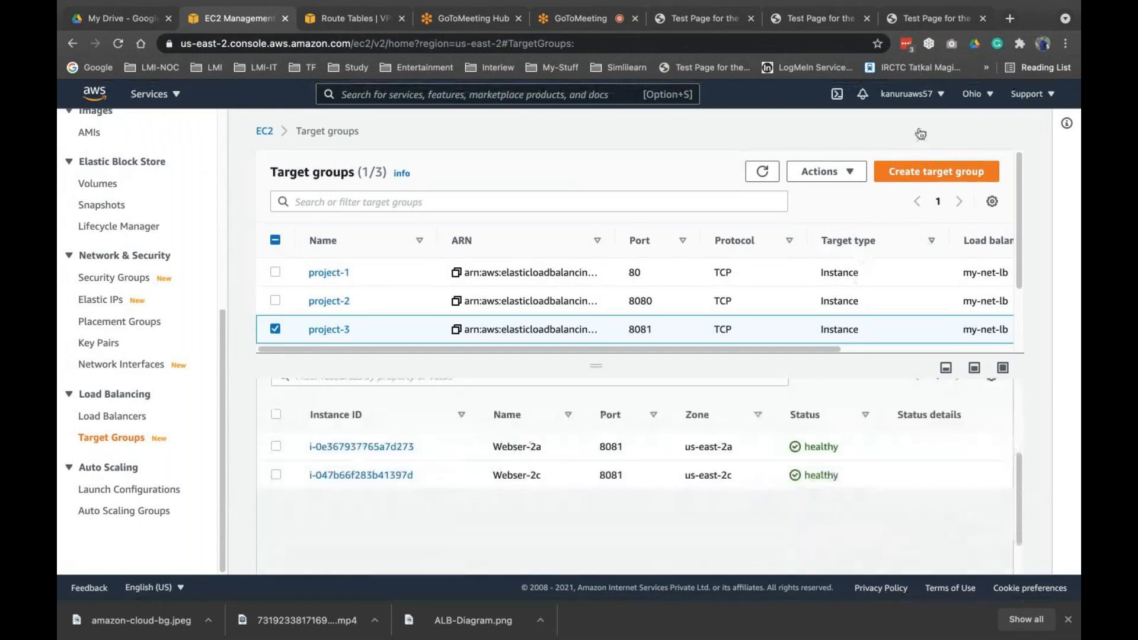
pyautogui.rightClick(930, 42)
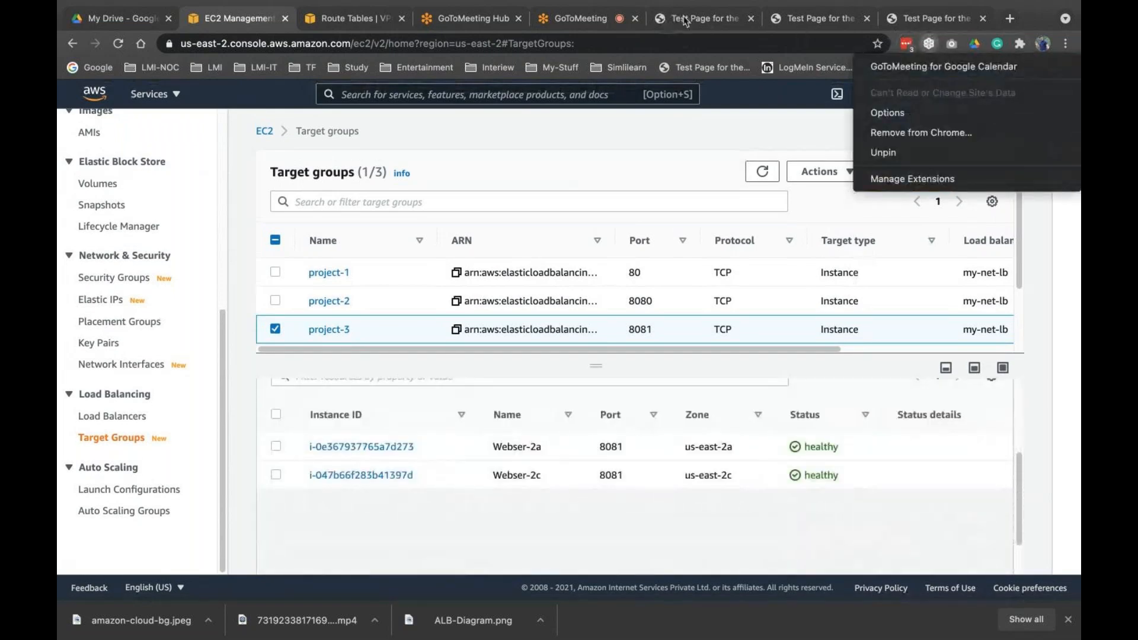
pyautogui.click(365, 53)
pyautogui.click(118, 43)
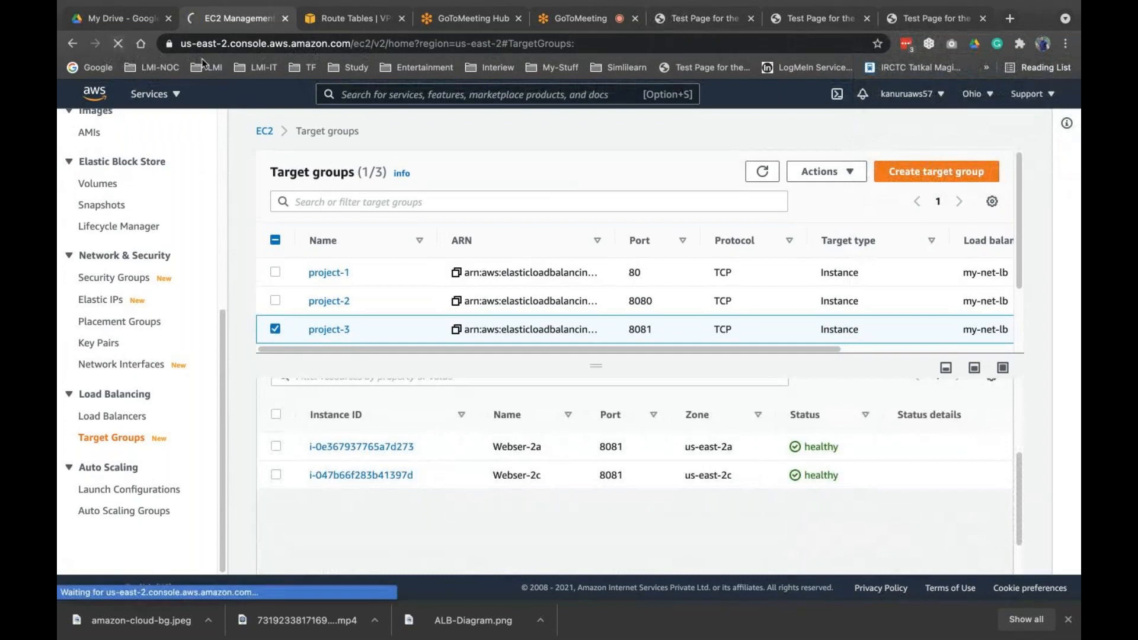
# Reload the load balancer's default-port test page and check which web server answers.
pyautogui.click(705, 21)
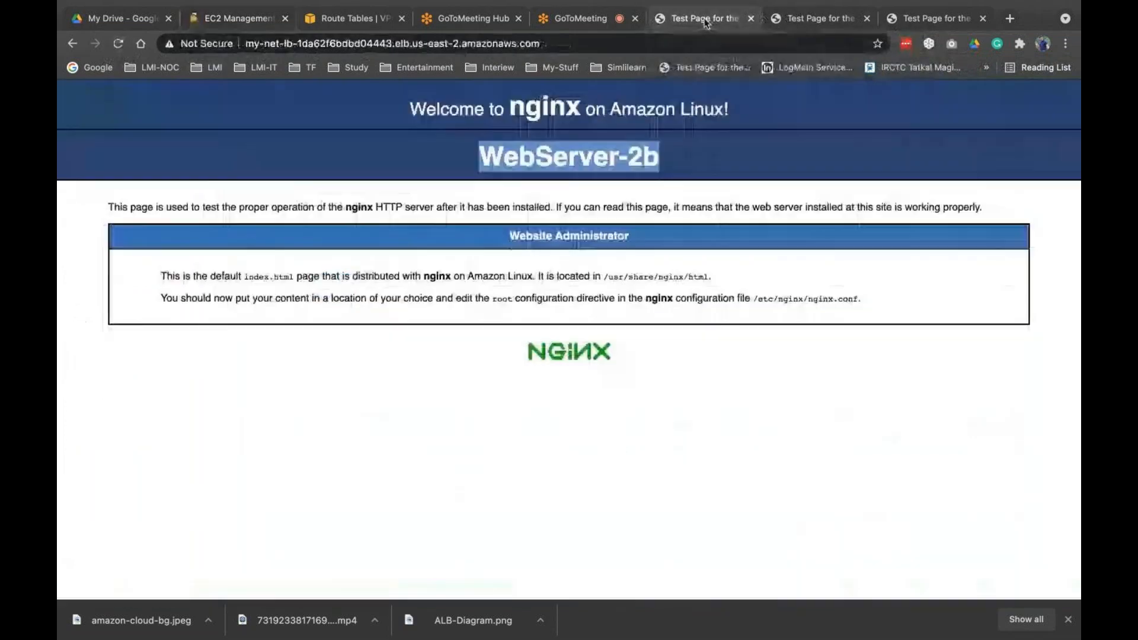
pyautogui.press('super+r')
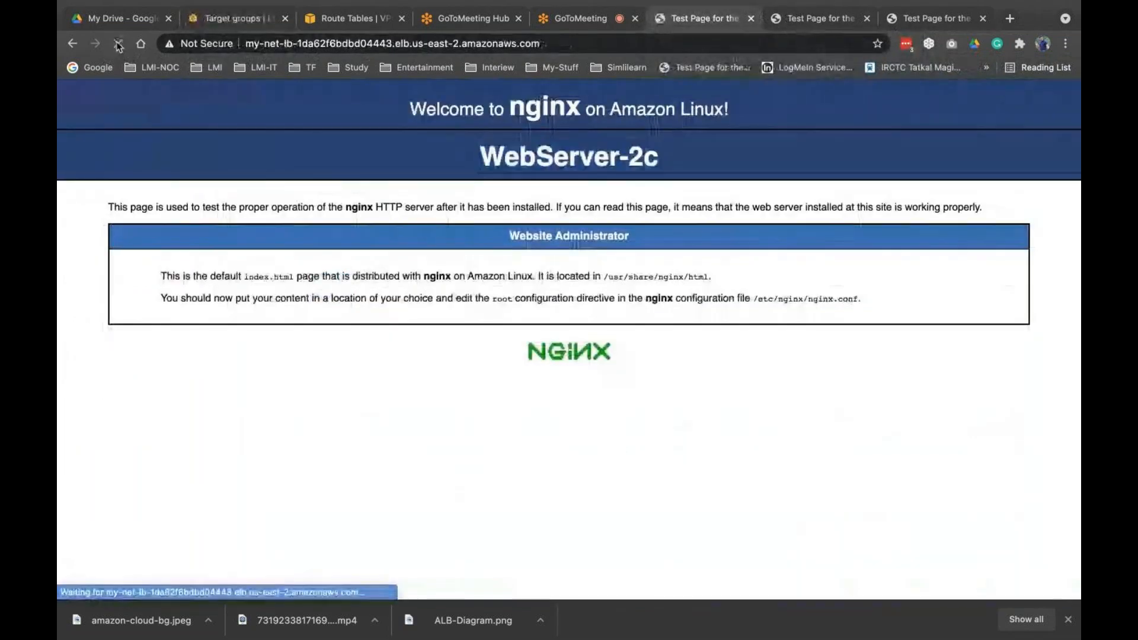
pyautogui.moveTo(665, 170); pyautogui.dragTo(479, 155)
# Reload the load balancer's port 8080 and port 8081 test pages and check which web server answers each.
pyautogui.click(776, 21)
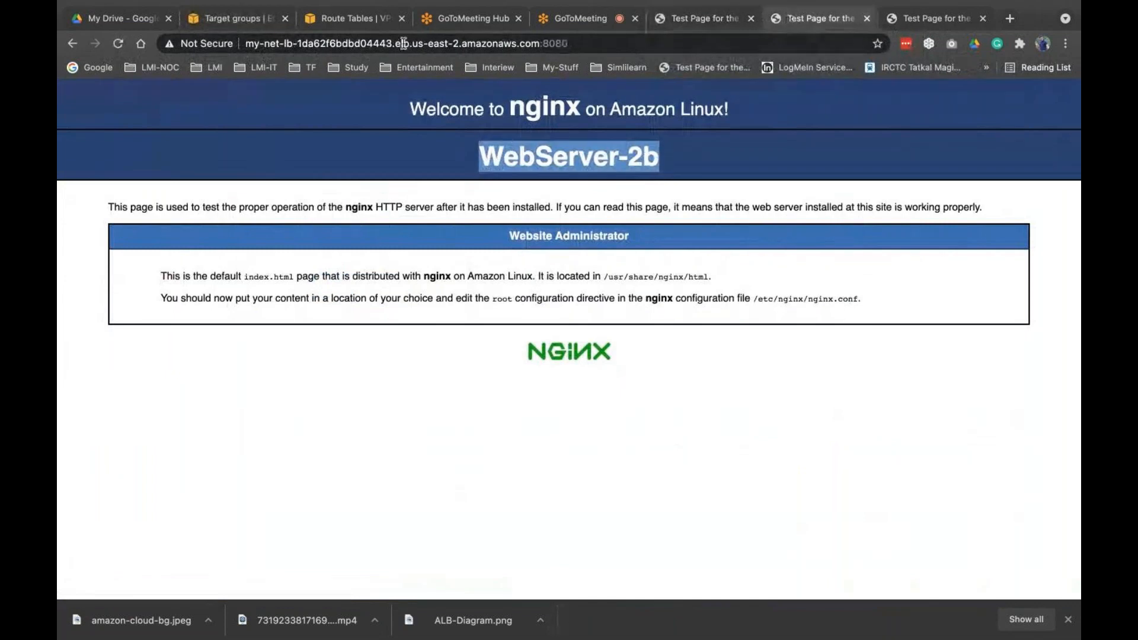
pyautogui.click(118, 43)
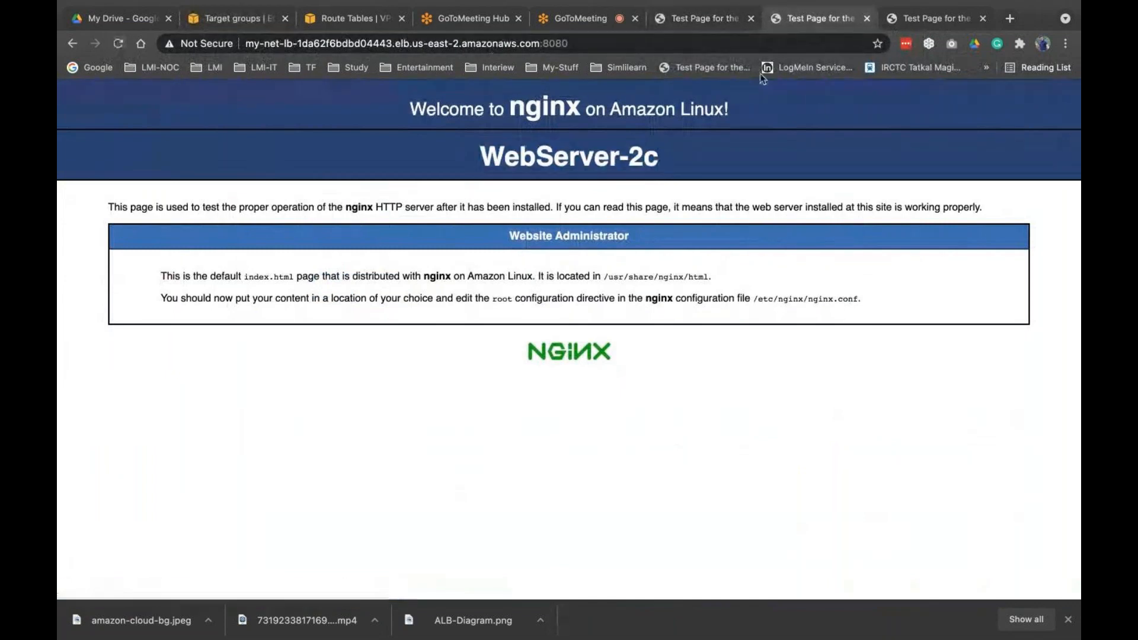
pyautogui.click(938, 19)
pyautogui.click(118, 43)
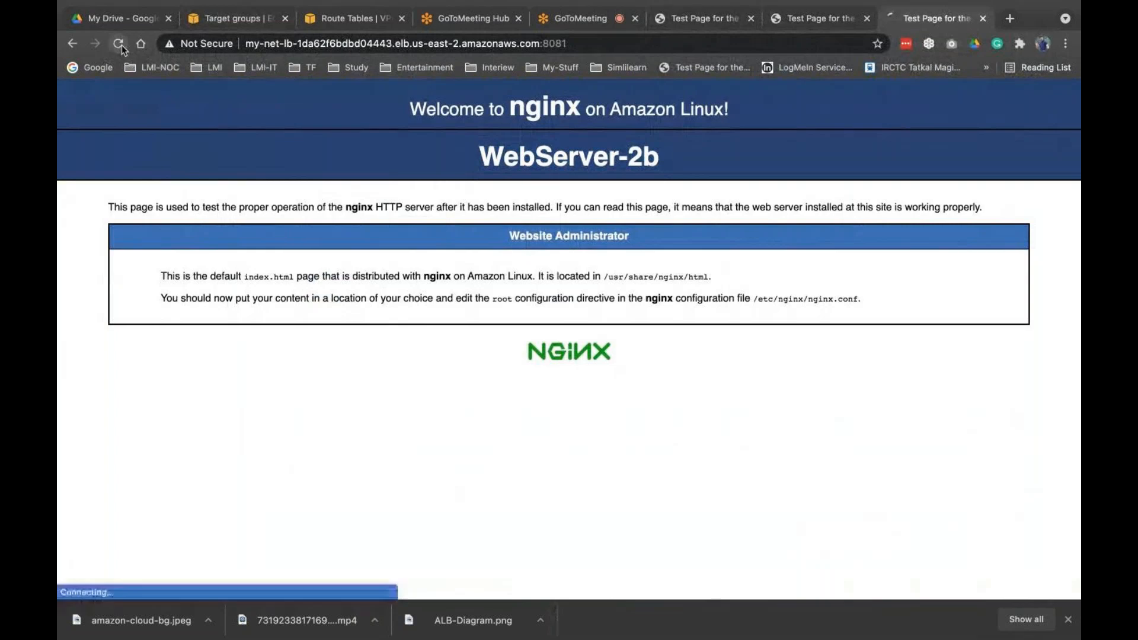
pyautogui.moveTo(664, 176); pyautogui.dragTo(471, 155)
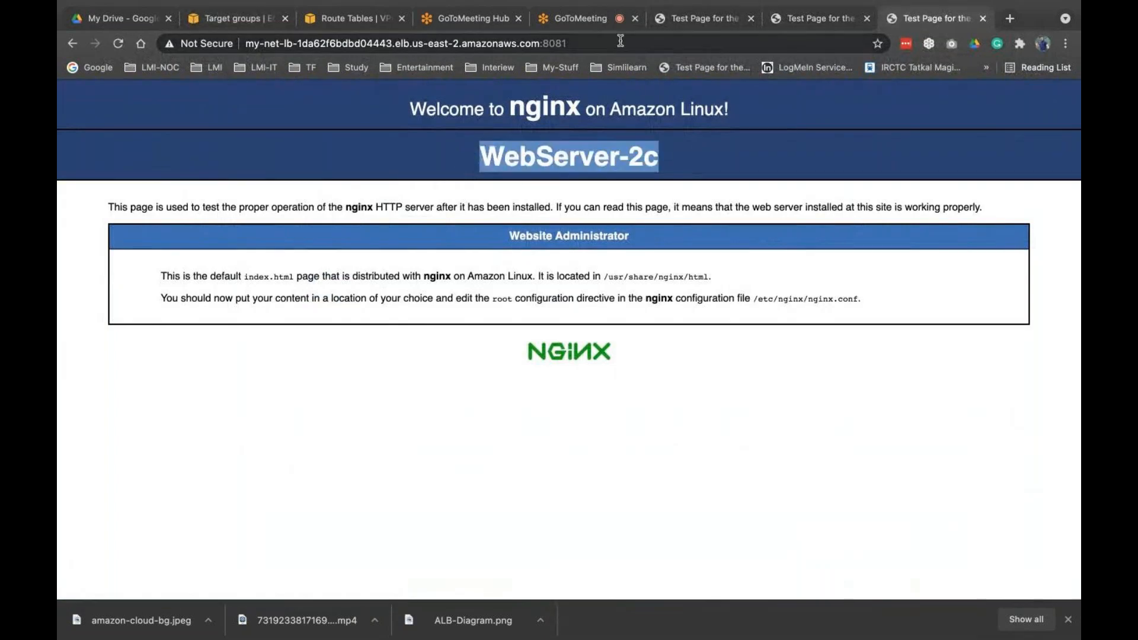
# Copy the load balancer's port 8081 address, load it in a new browser window and close that window after checking.
pyautogui.click(601, 43)
pyautogui.press('super+c')
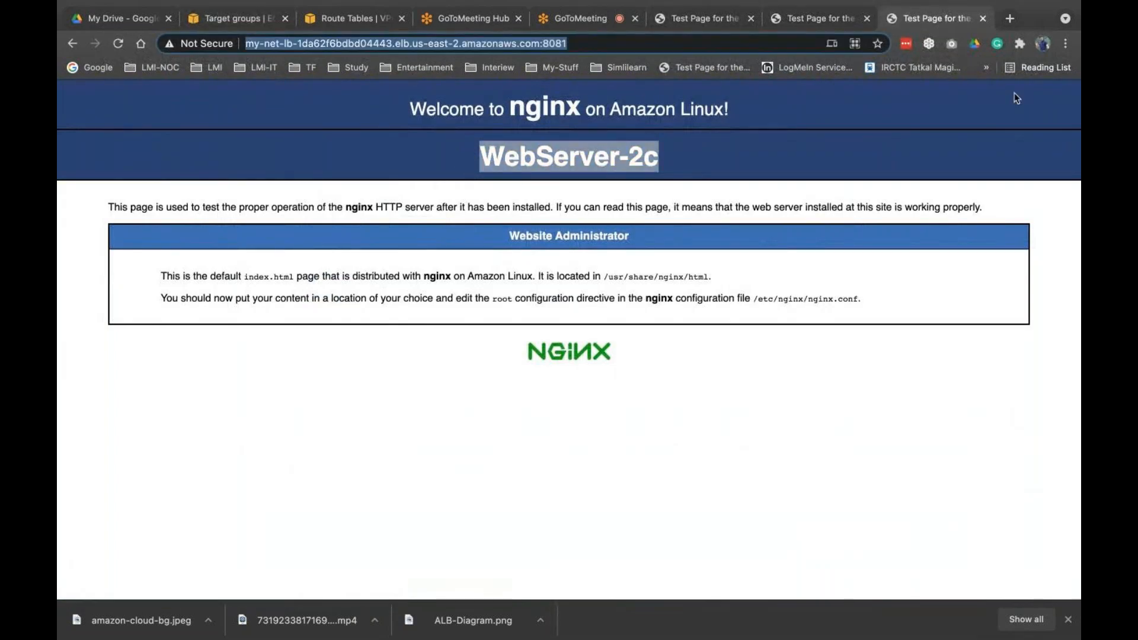
pyautogui.click(1065, 44)
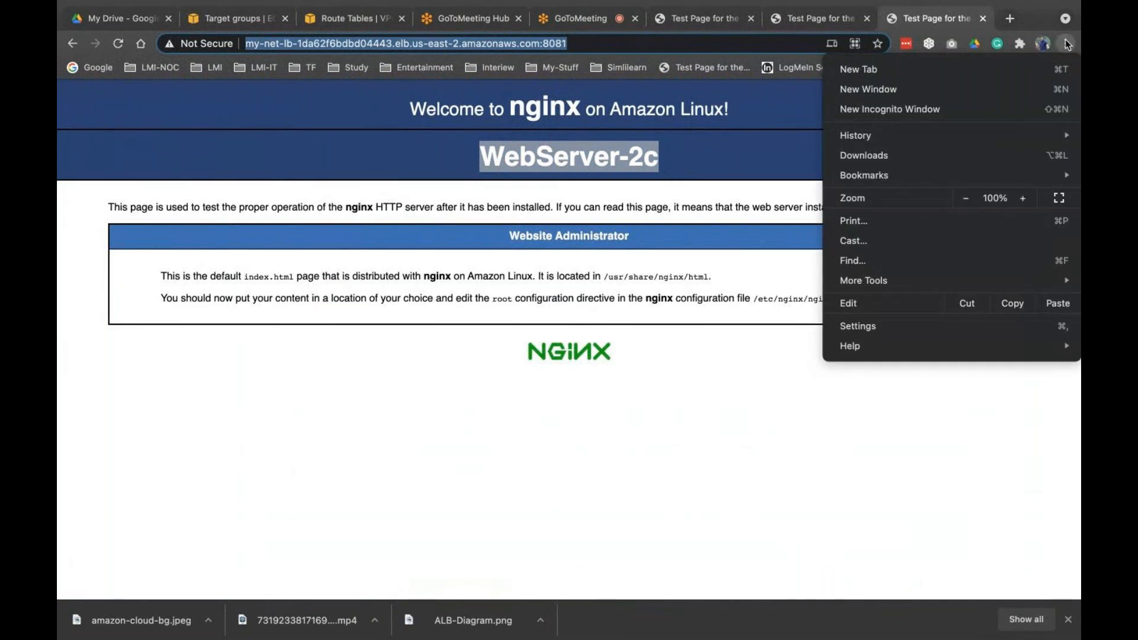
pyautogui.click(962, 90)
pyautogui.press('super+v')
pyautogui.press('Return')
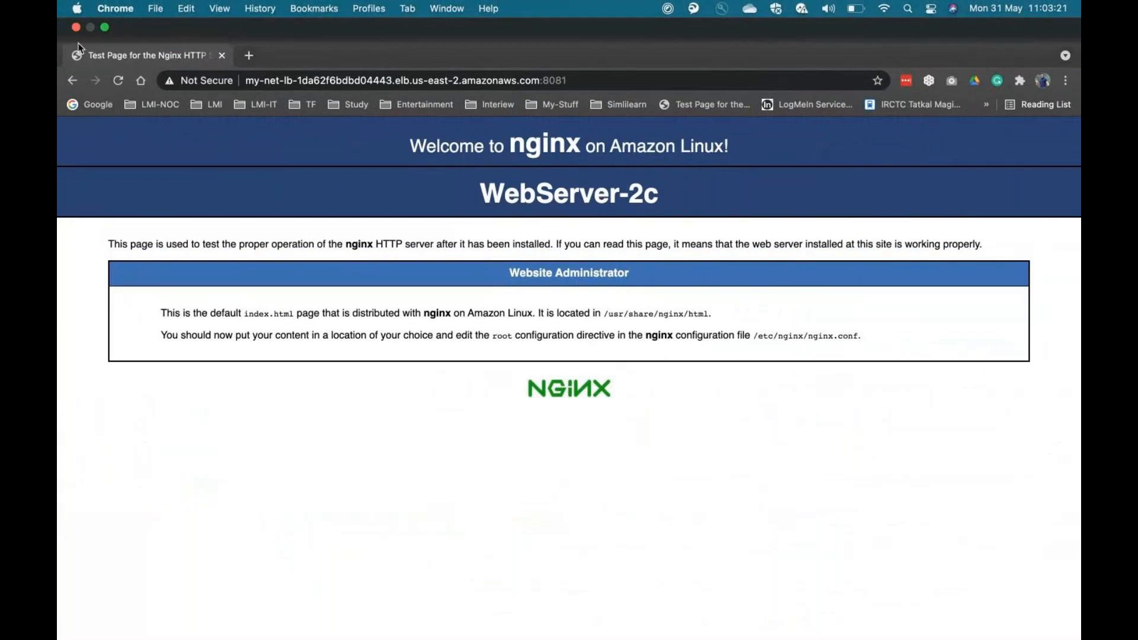
pyautogui.click(75, 28)
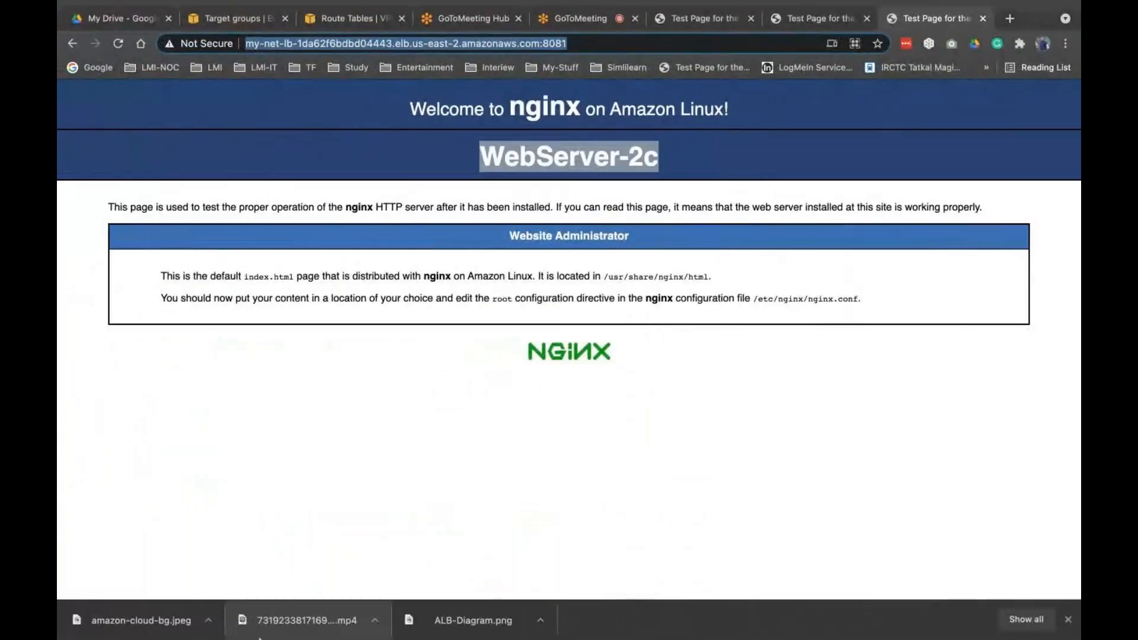
# Switch to Safari and load the copied port 8081 address in a new tab.
pyautogui.click(198, 619)
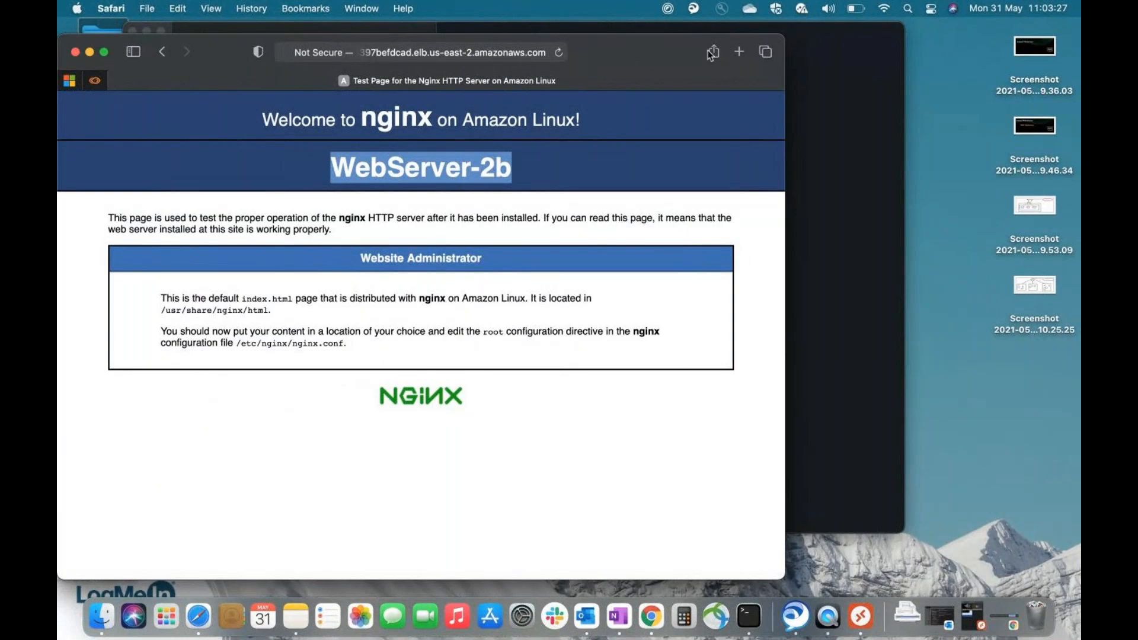
pyautogui.click(741, 55)
pyautogui.press('super+v')
pyautogui.press('Return')
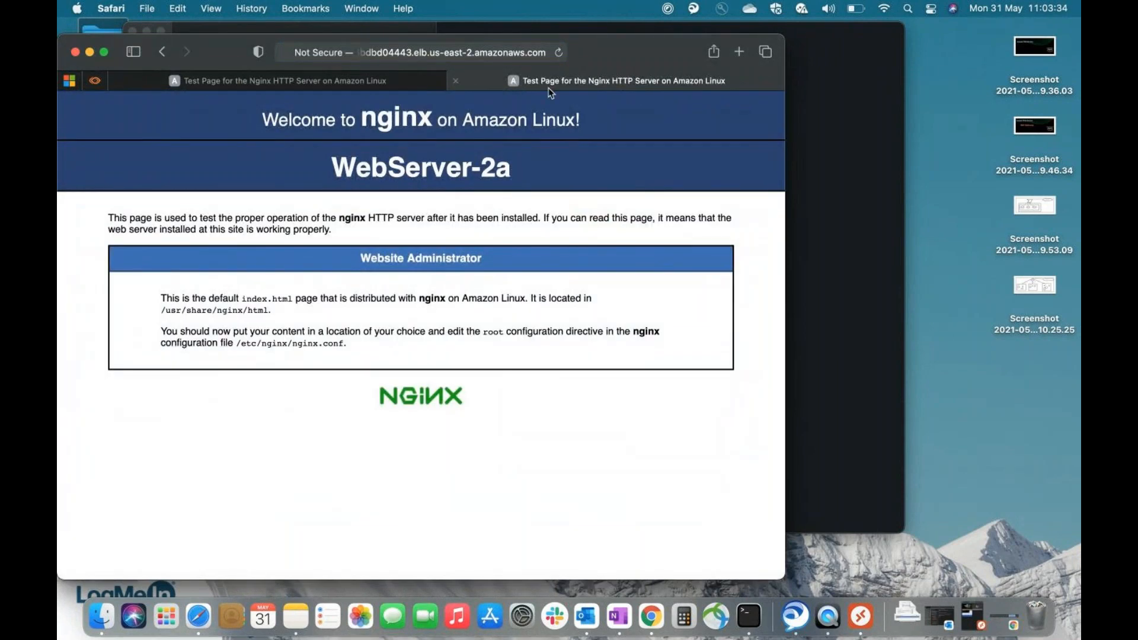
# Change the port in the Safari address to 80, load the page and check which web server answers.
pyautogui.click(525, 53)
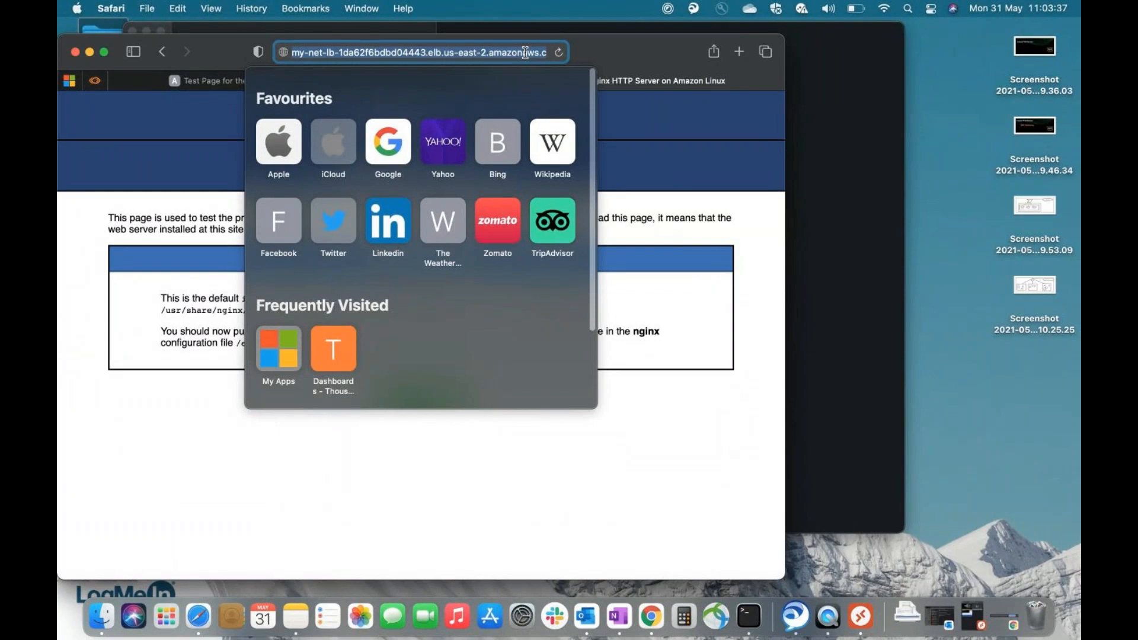
pyautogui.press('super+v')
pyautogui.press('BackSpace')
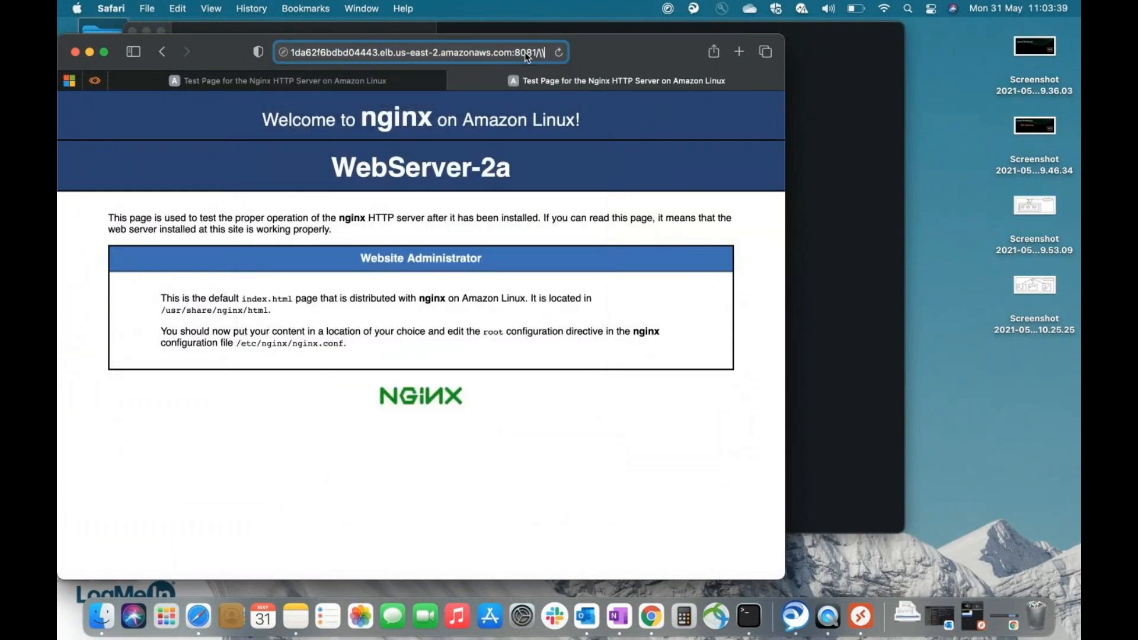
pyautogui.press('BackSpace')
pyautogui.press('BackSpace')
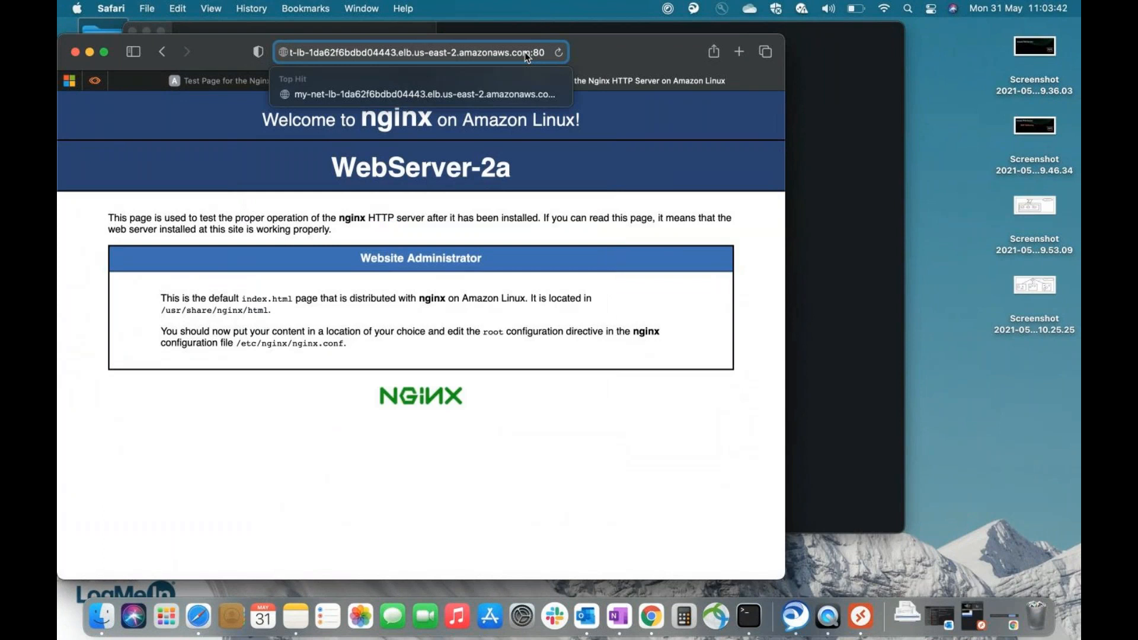
pyautogui.press('Return')
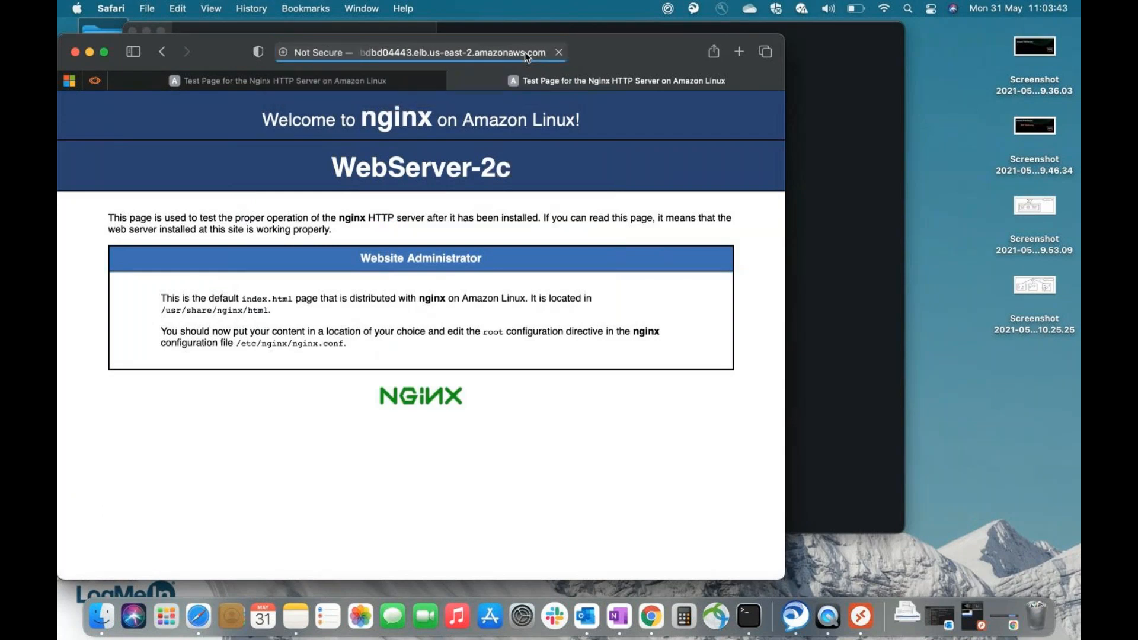
pyautogui.moveTo(520, 170); pyautogui.dragTo(326, 173)
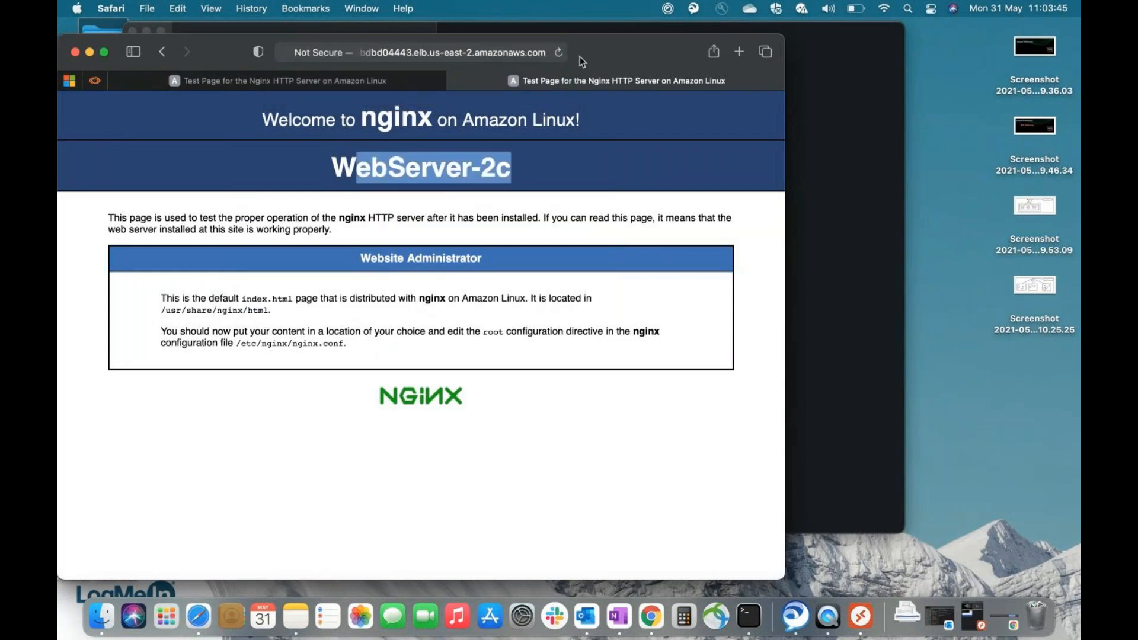
# Load the load balancer's address twice more with an explicit port appended and check which web server answers.
pyautogui.click(544, 55)
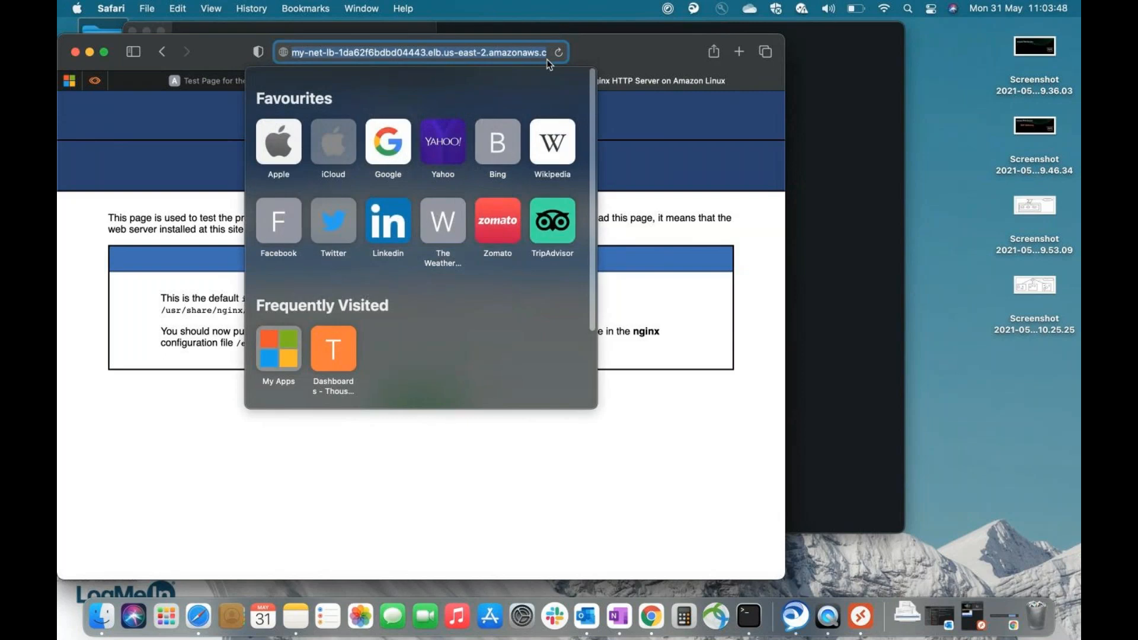
pyautogui.press('Right')
pyautogui.write(':8081')
pyautogui.press('BackSpace')
pyautogui.press('BackSpace')
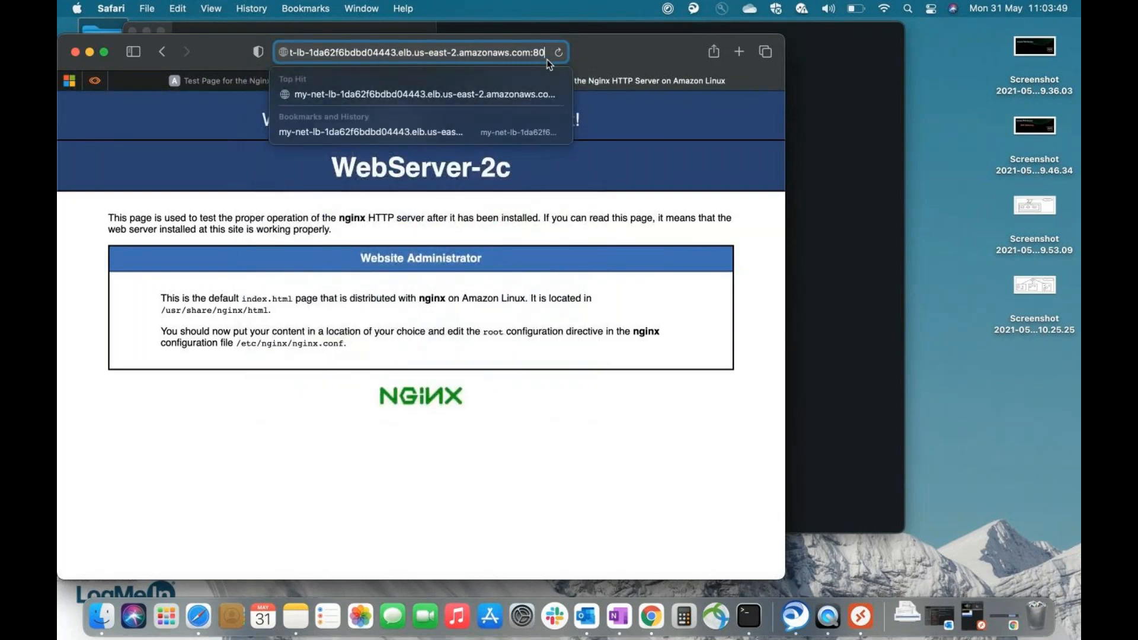
pyautogui.press('Return')
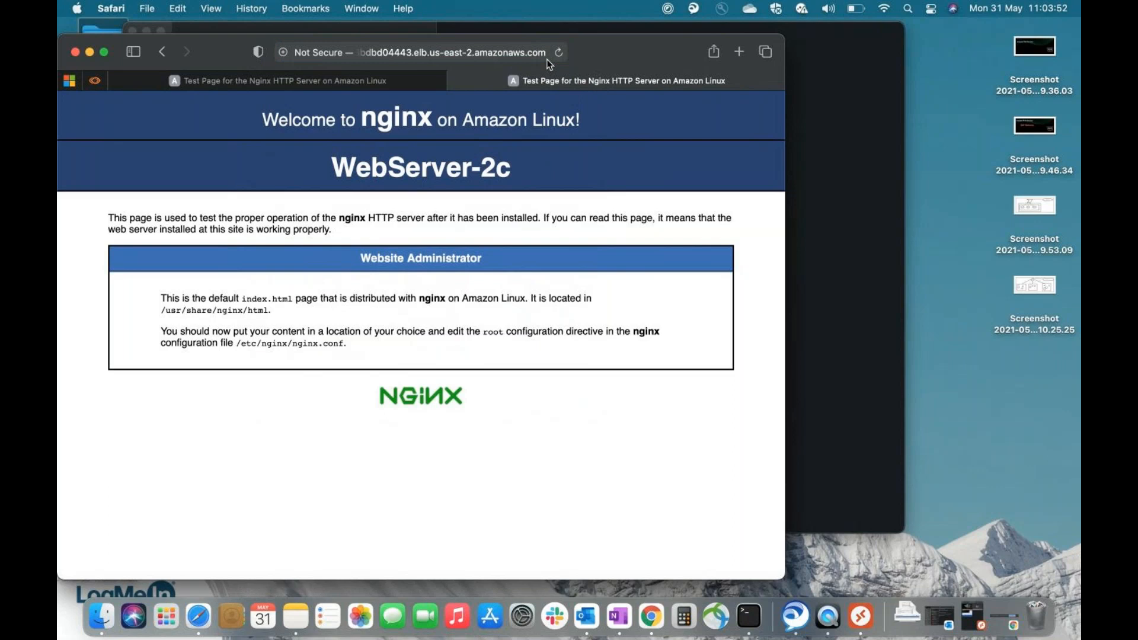
pyautogui.click(545, 52)
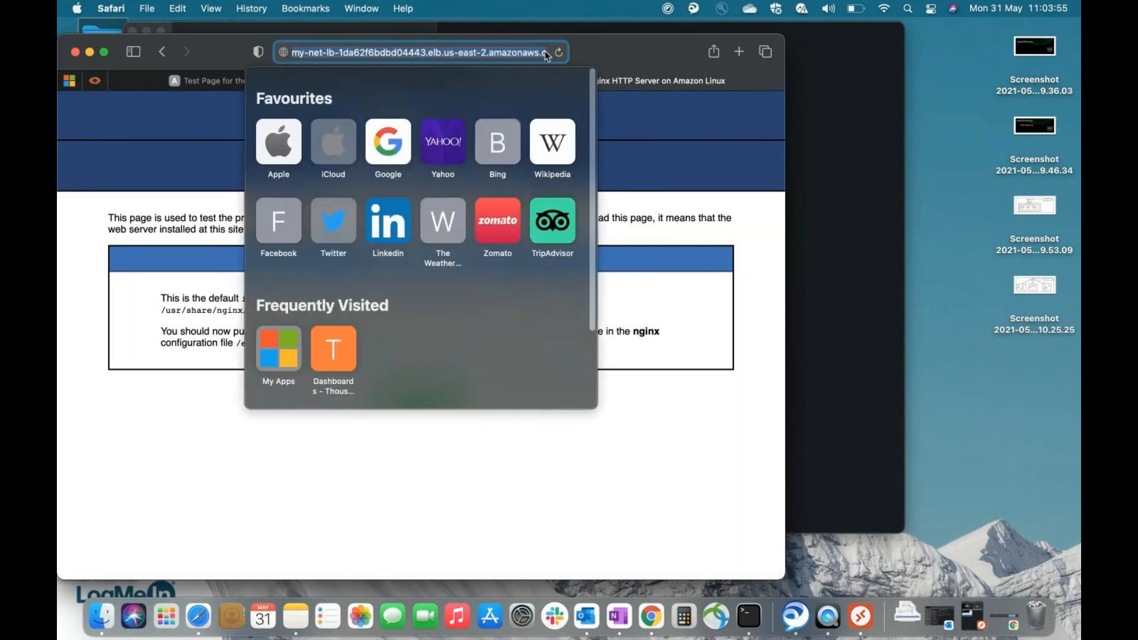
pyautogui.press('Right')
pyautogui.write(':80')
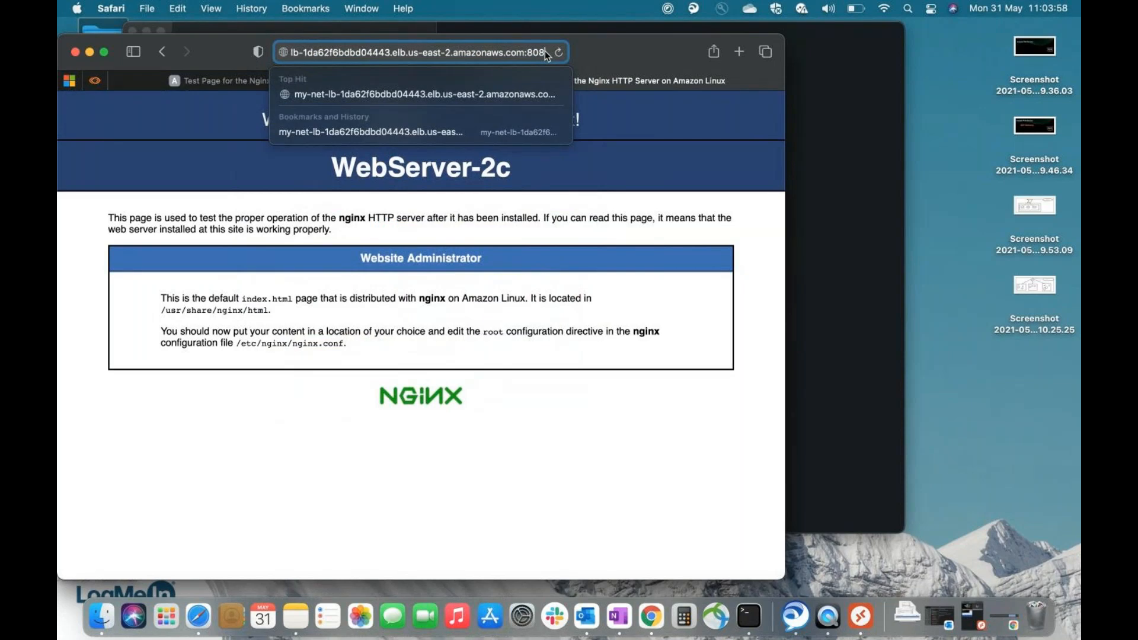
pyautogui.press('Return')
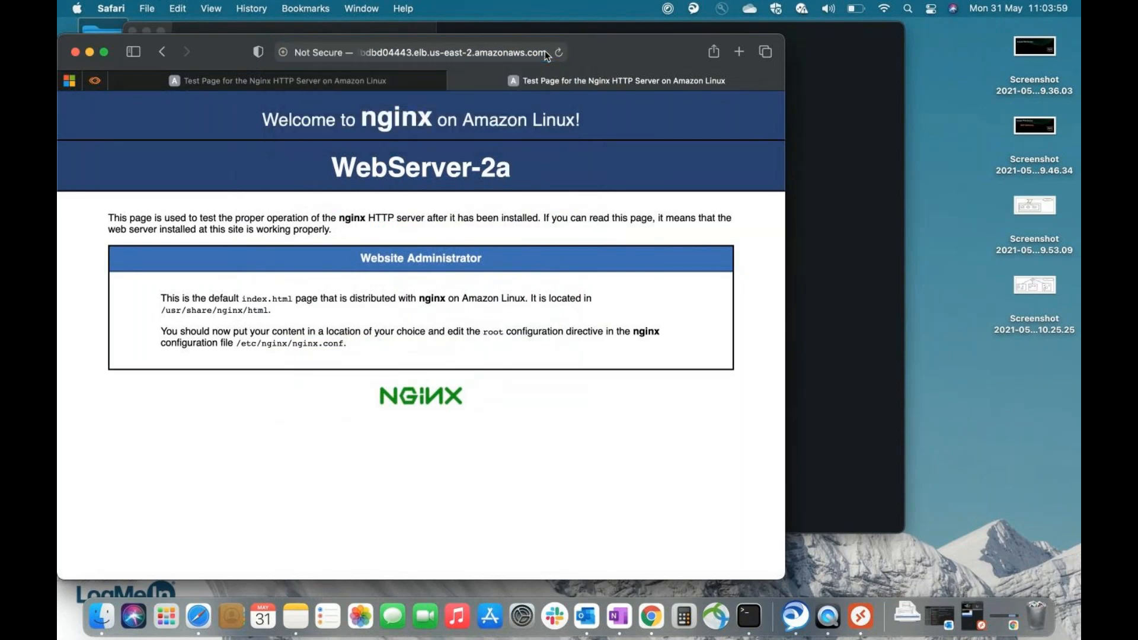
pyautogui.tripleClick(514, 175)
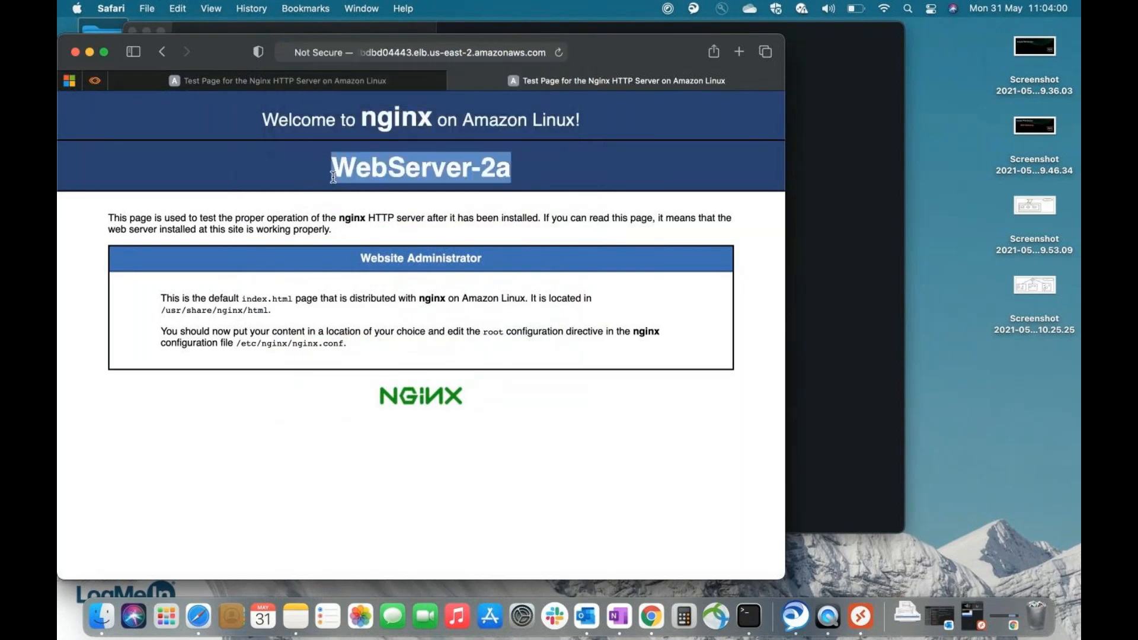
# Load the load balancer's address with port 8081 in the same Safari tab and check which web server answers.
pyautogui.click(517, 55)
pyautogui.click(531, 55)
pyautogui.write('81')
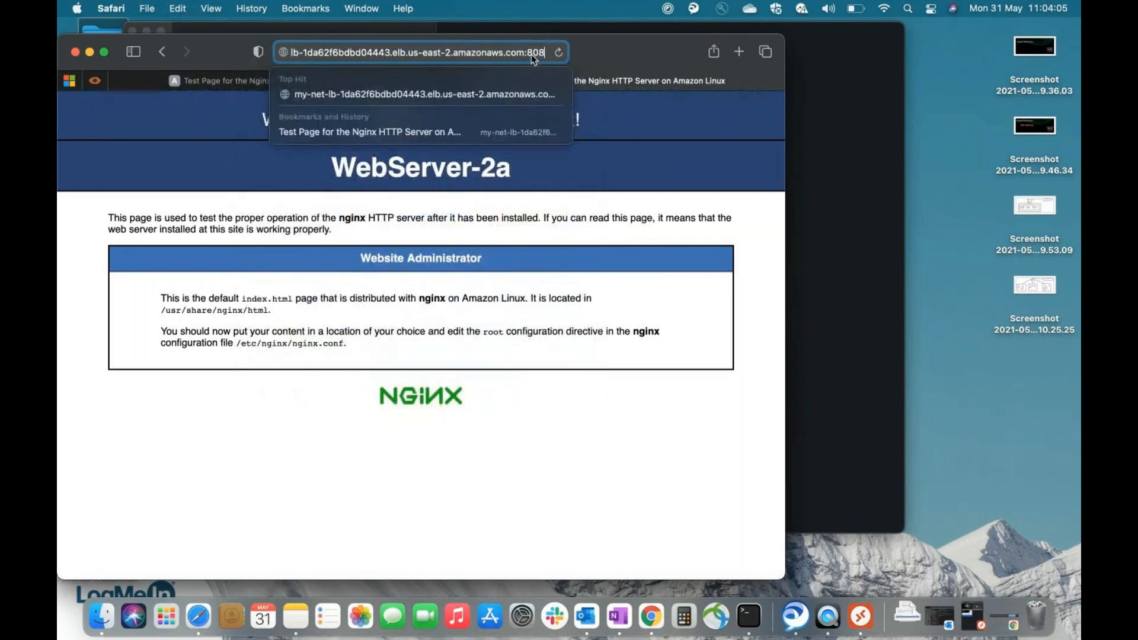
pyautogui.press('Return')
pyautogui.moveTo(557, 176); pyautogui.dragTo(357, 168)
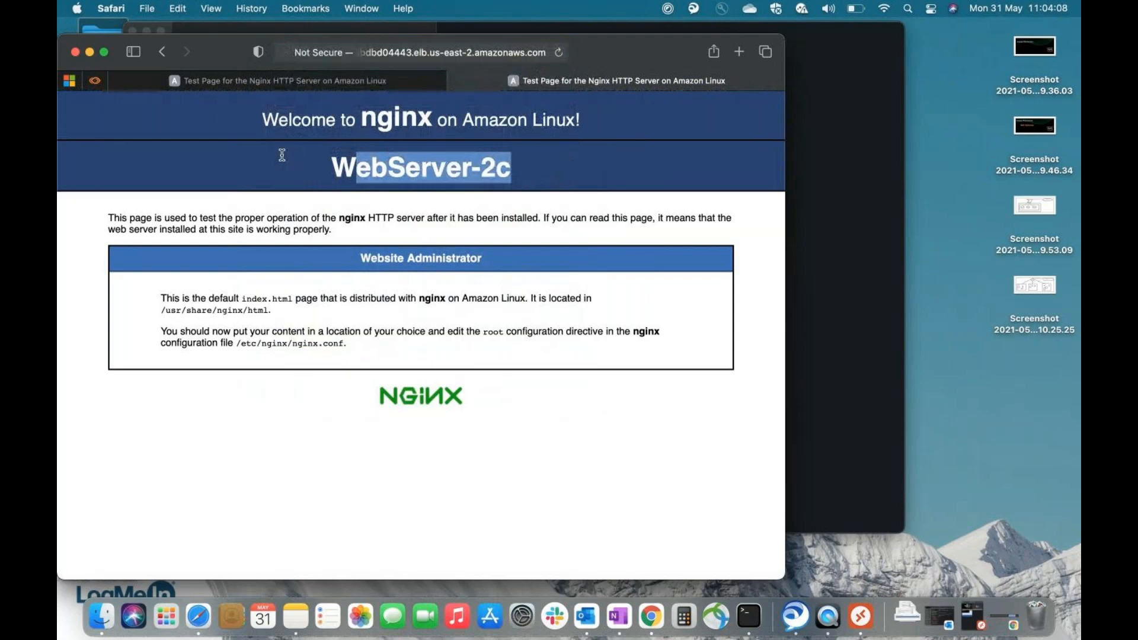
# Switch back to Chrome and show the running GoToMeeting session.
pyautogui.click(652, 620)
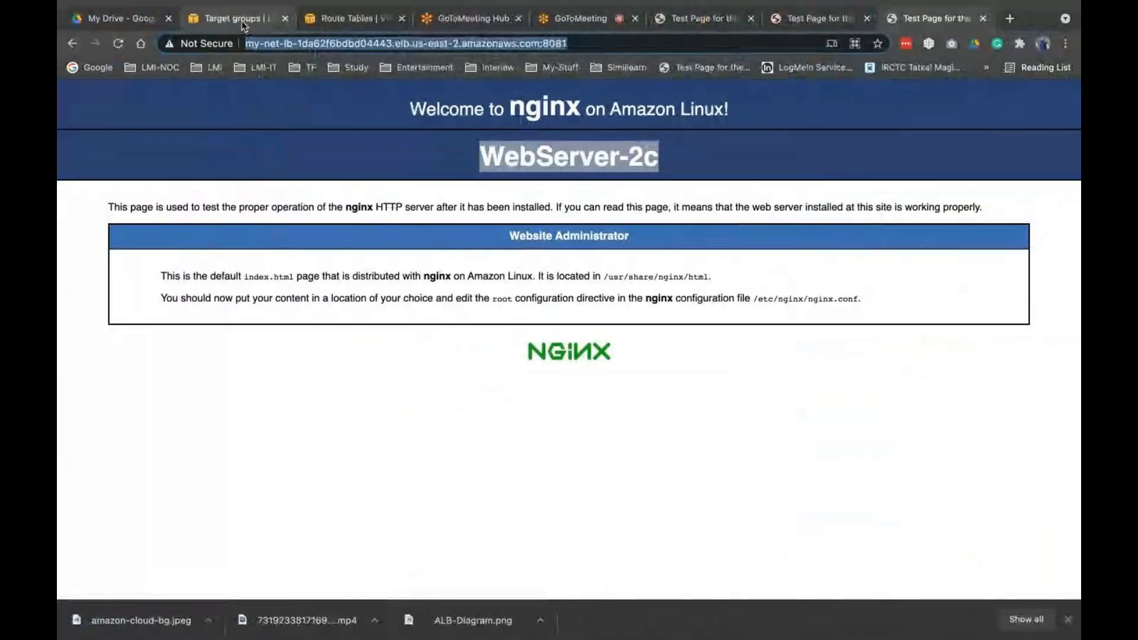
pyautogui.click(590, 21)
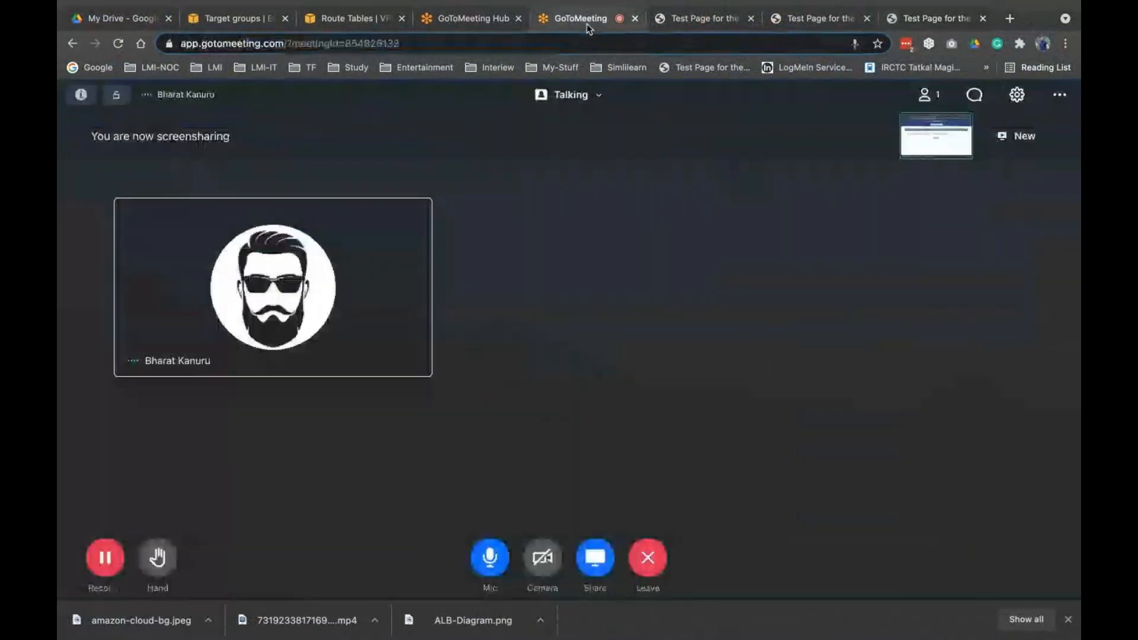